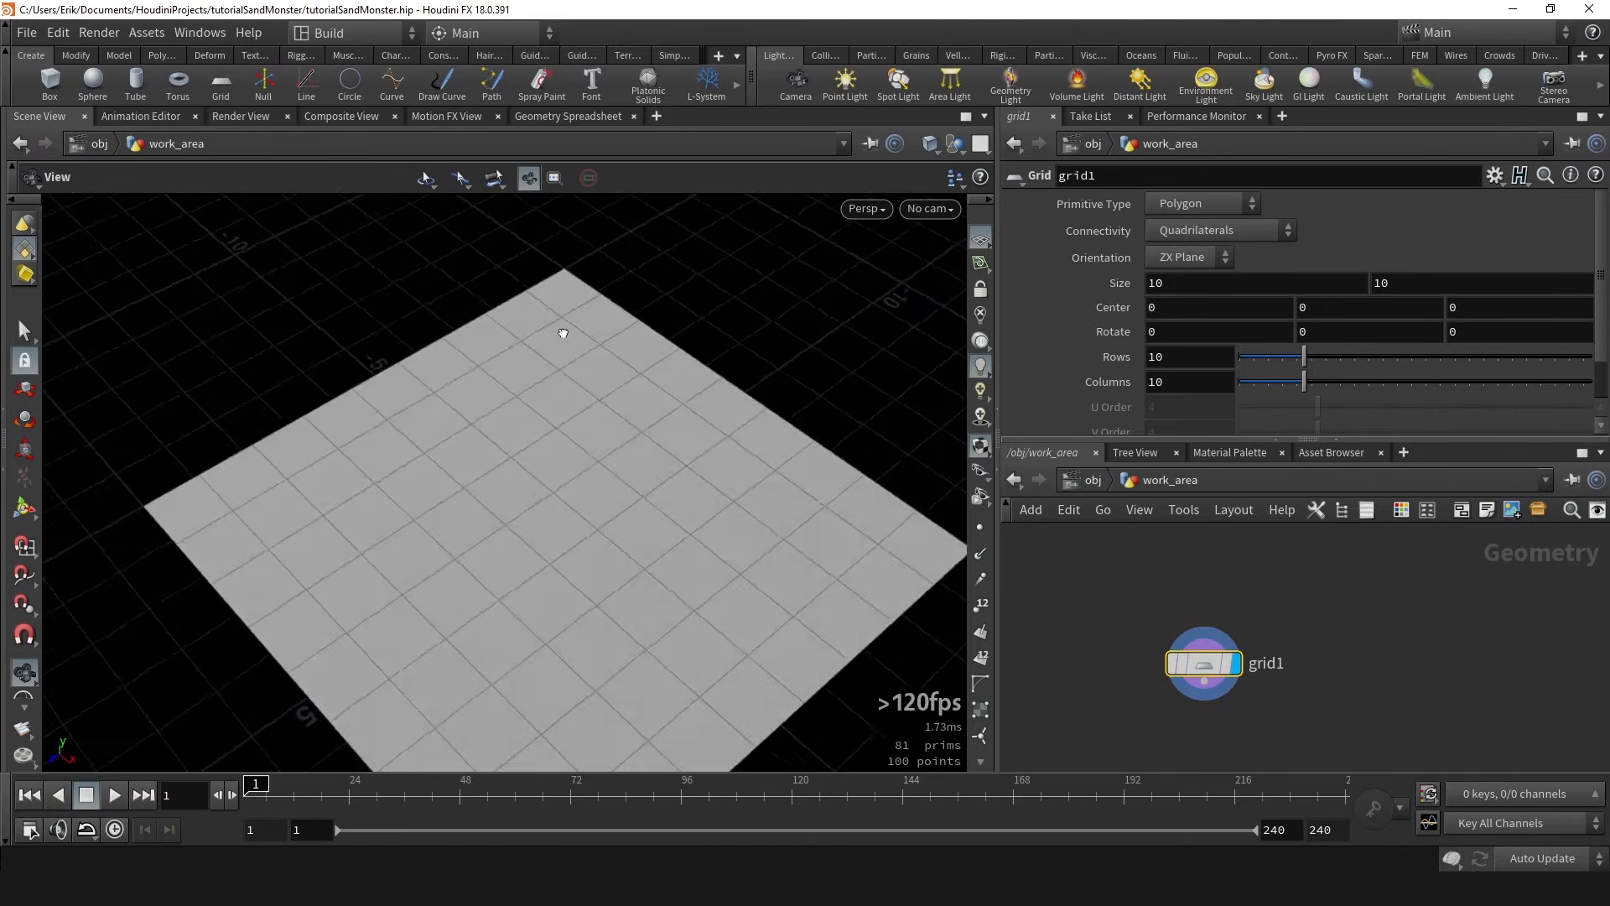
Examine the grid plane in the viewport from several angles and distances.
drag(560, 594, 600, 600)
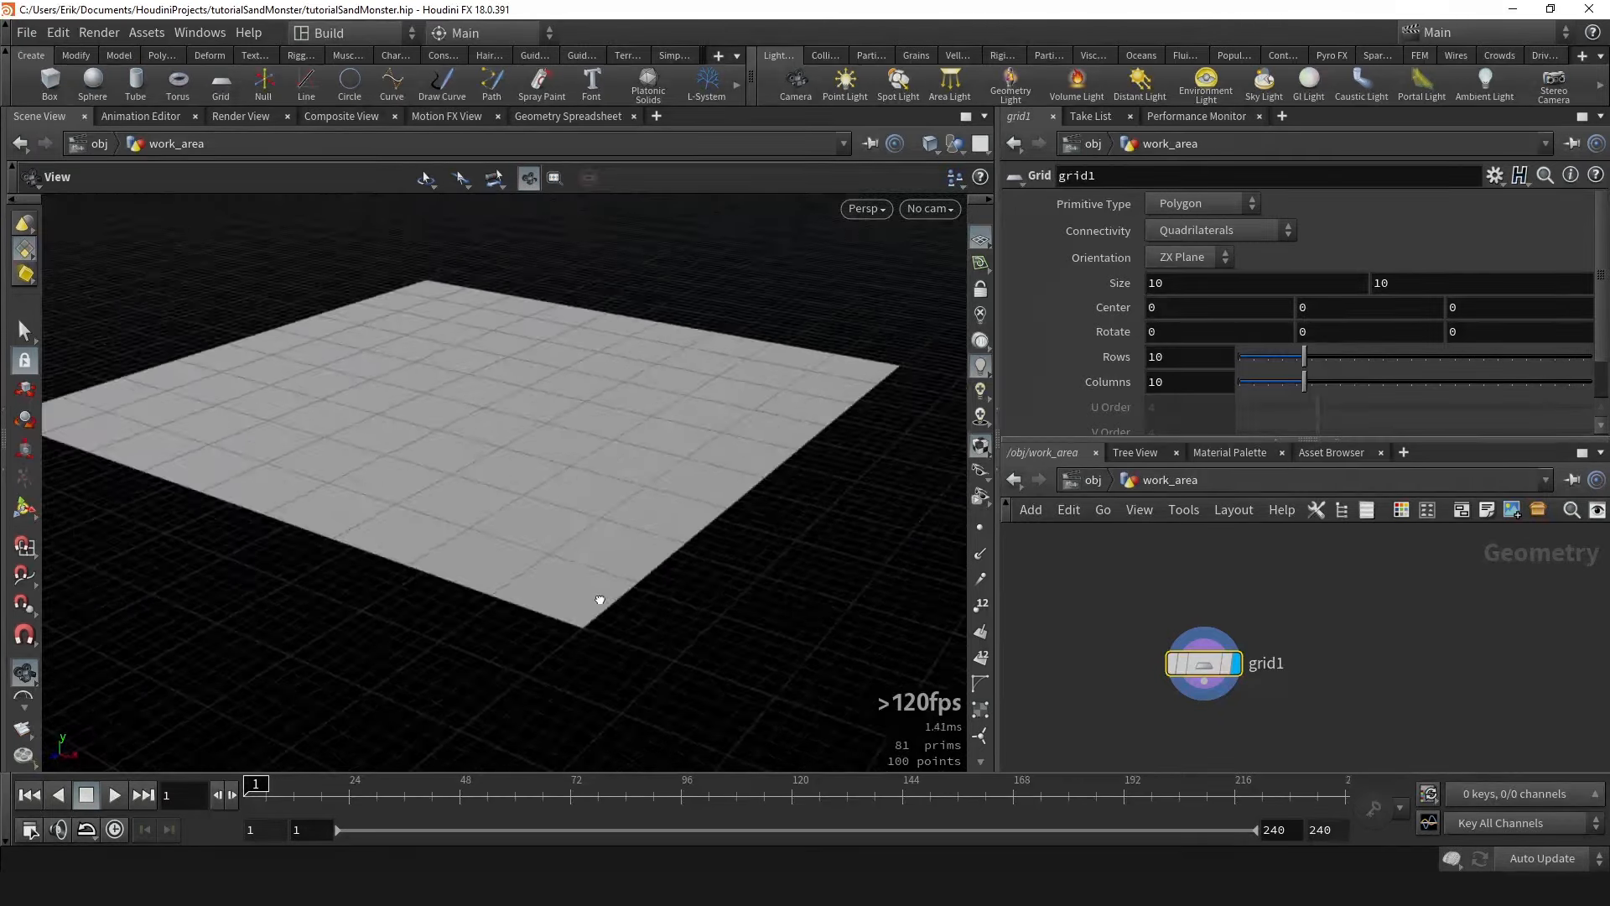
middle_drag(546, 358, 211, 323)
middle_drag(563, 355, 570, 389)
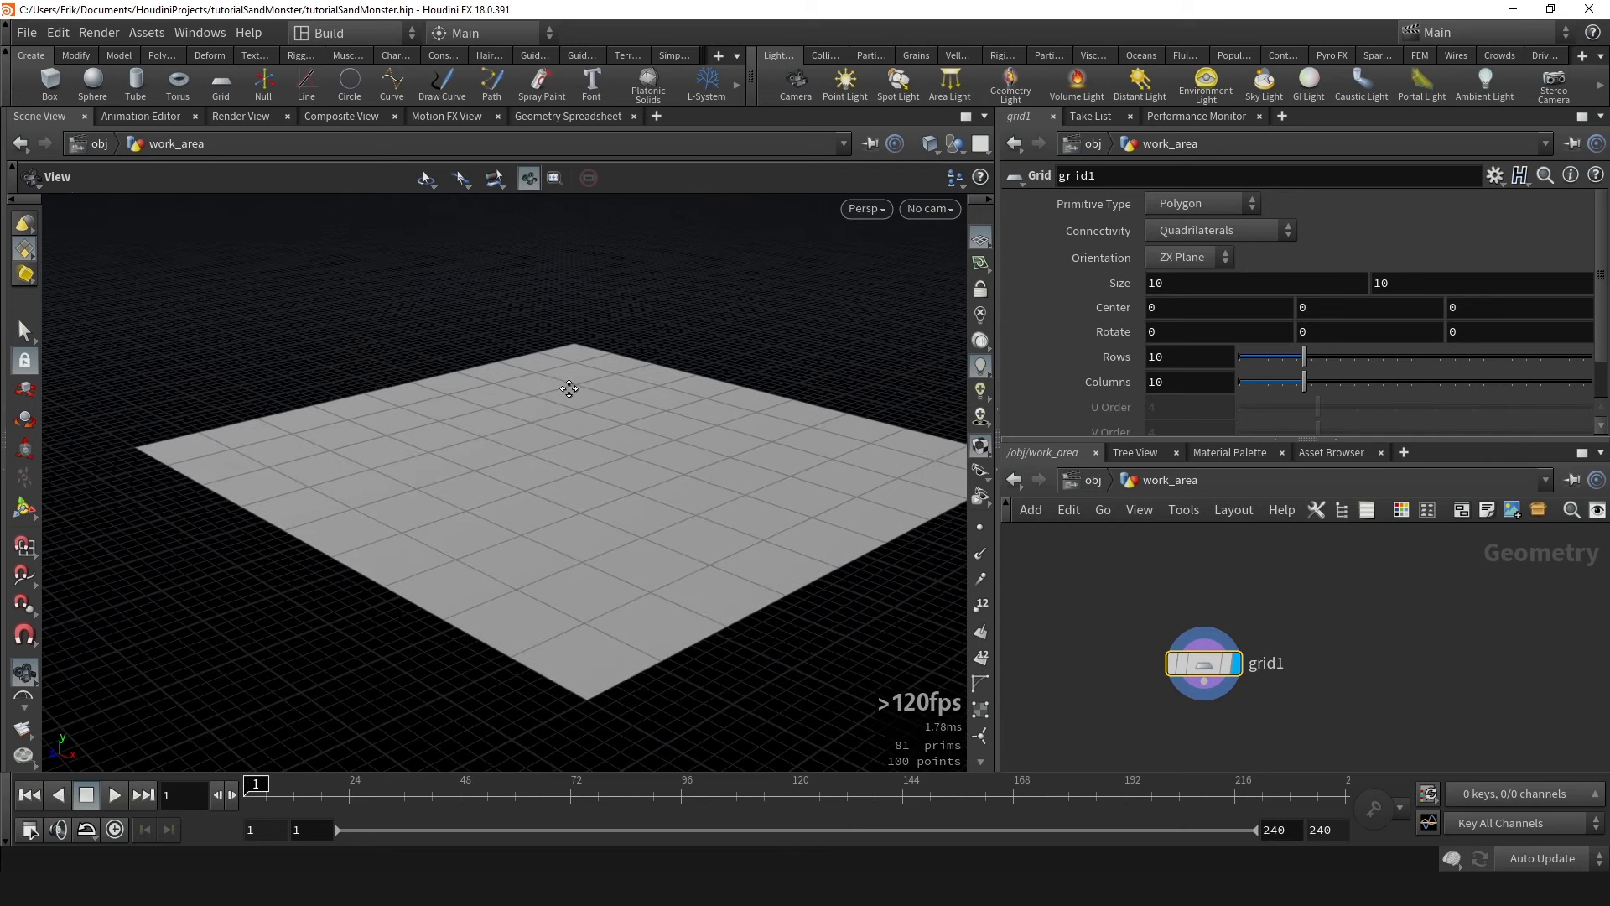
right_drag(584, 456, 510, 439)
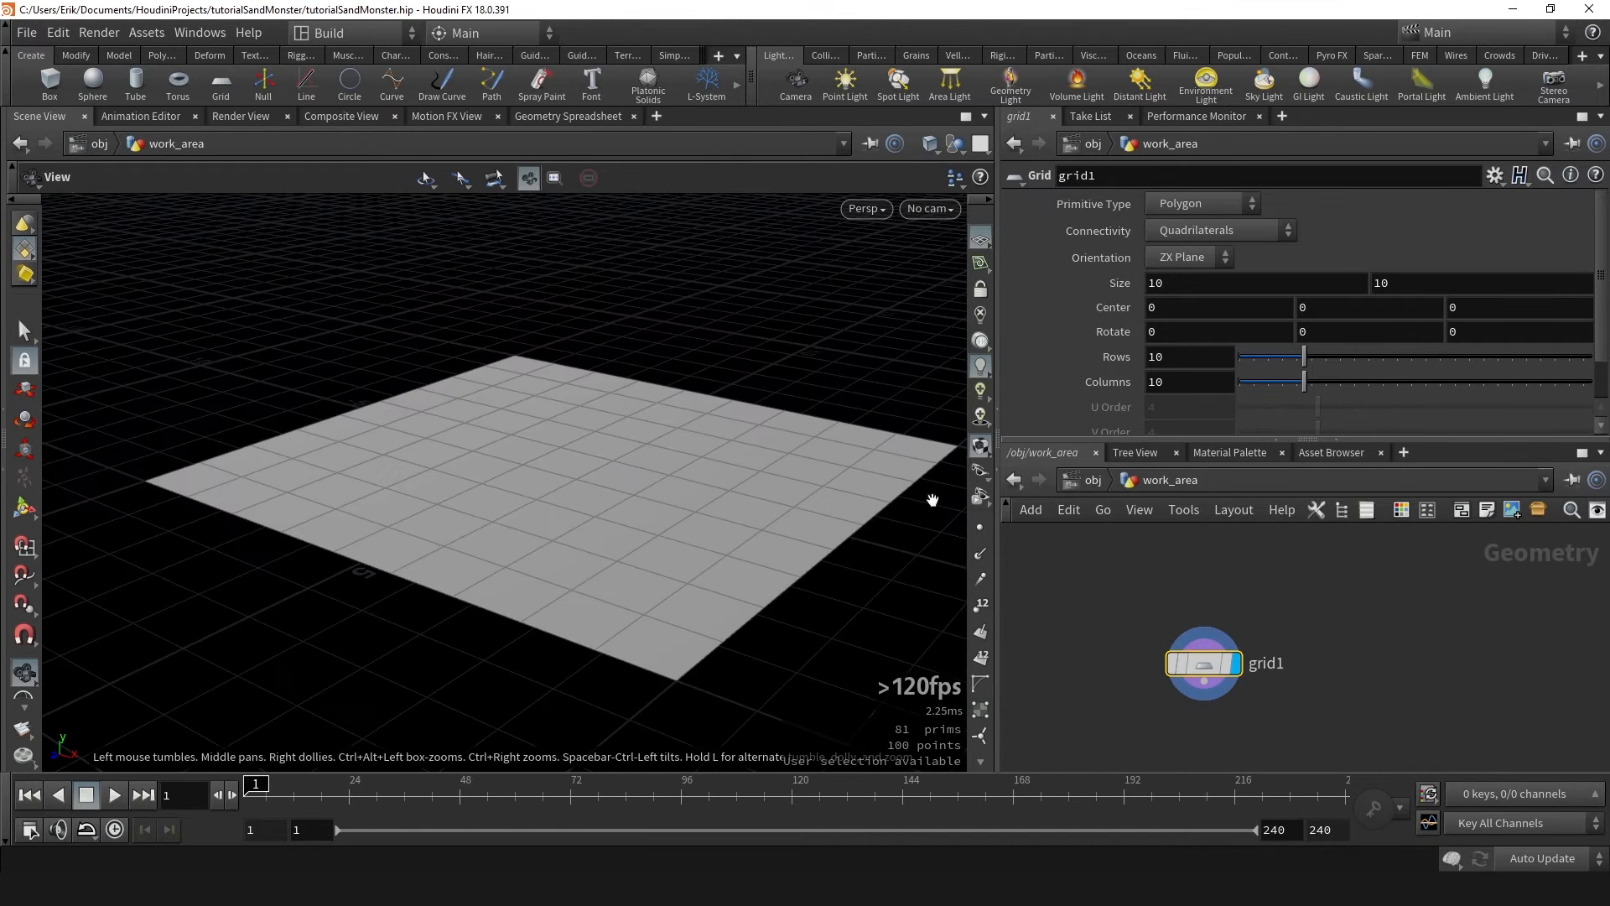
drag(543, 442, 436, 503)
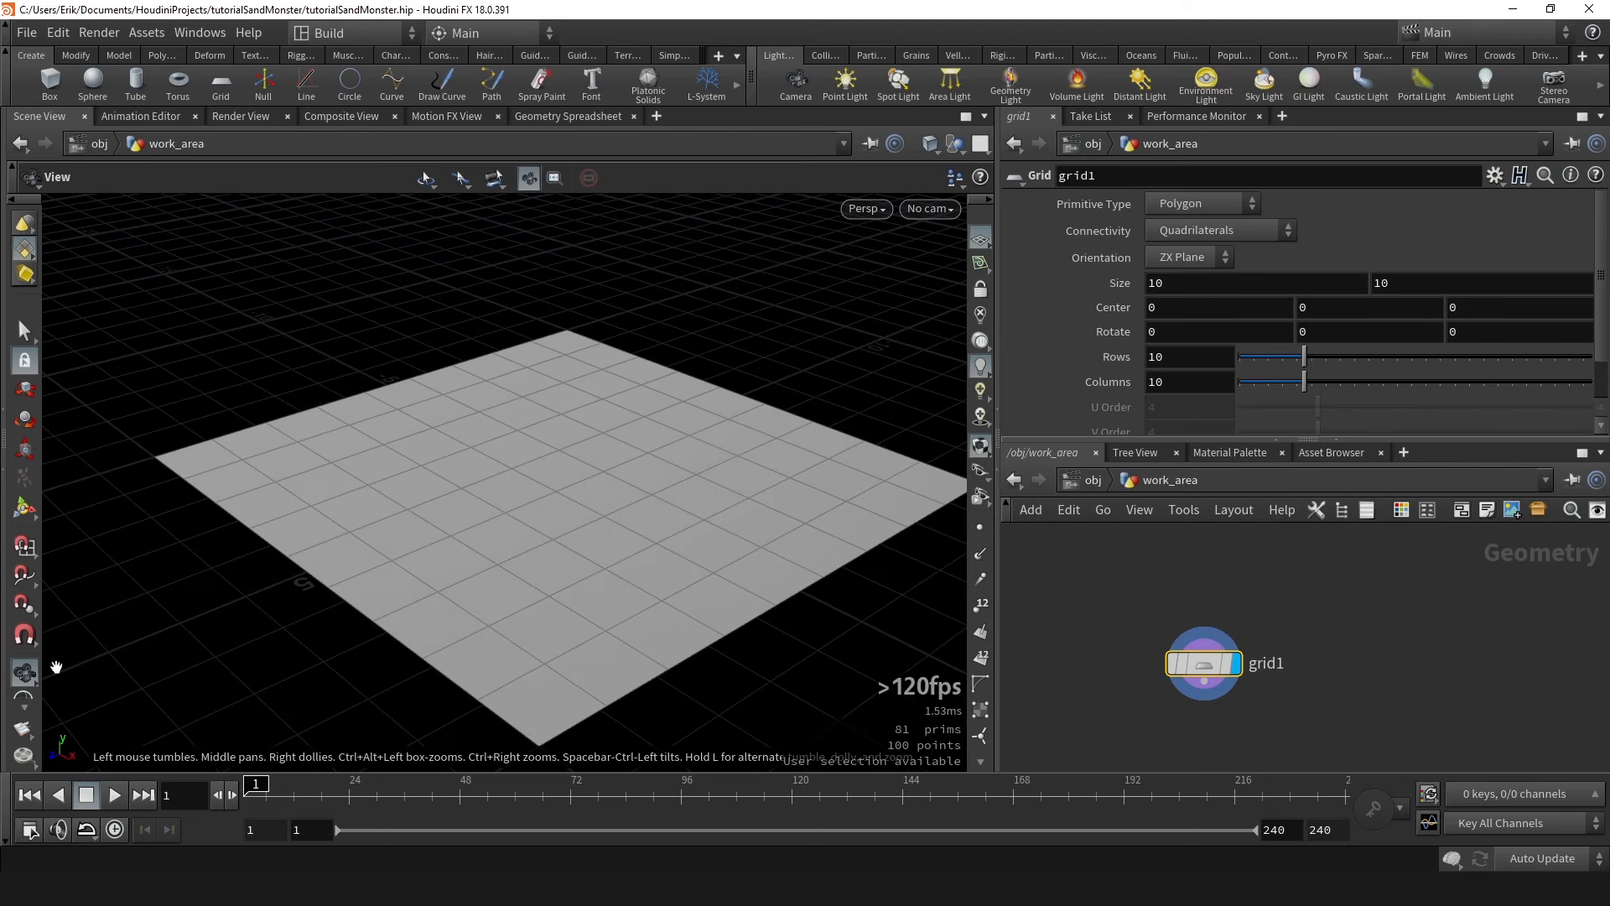
scroll(34, 667, down, 2)
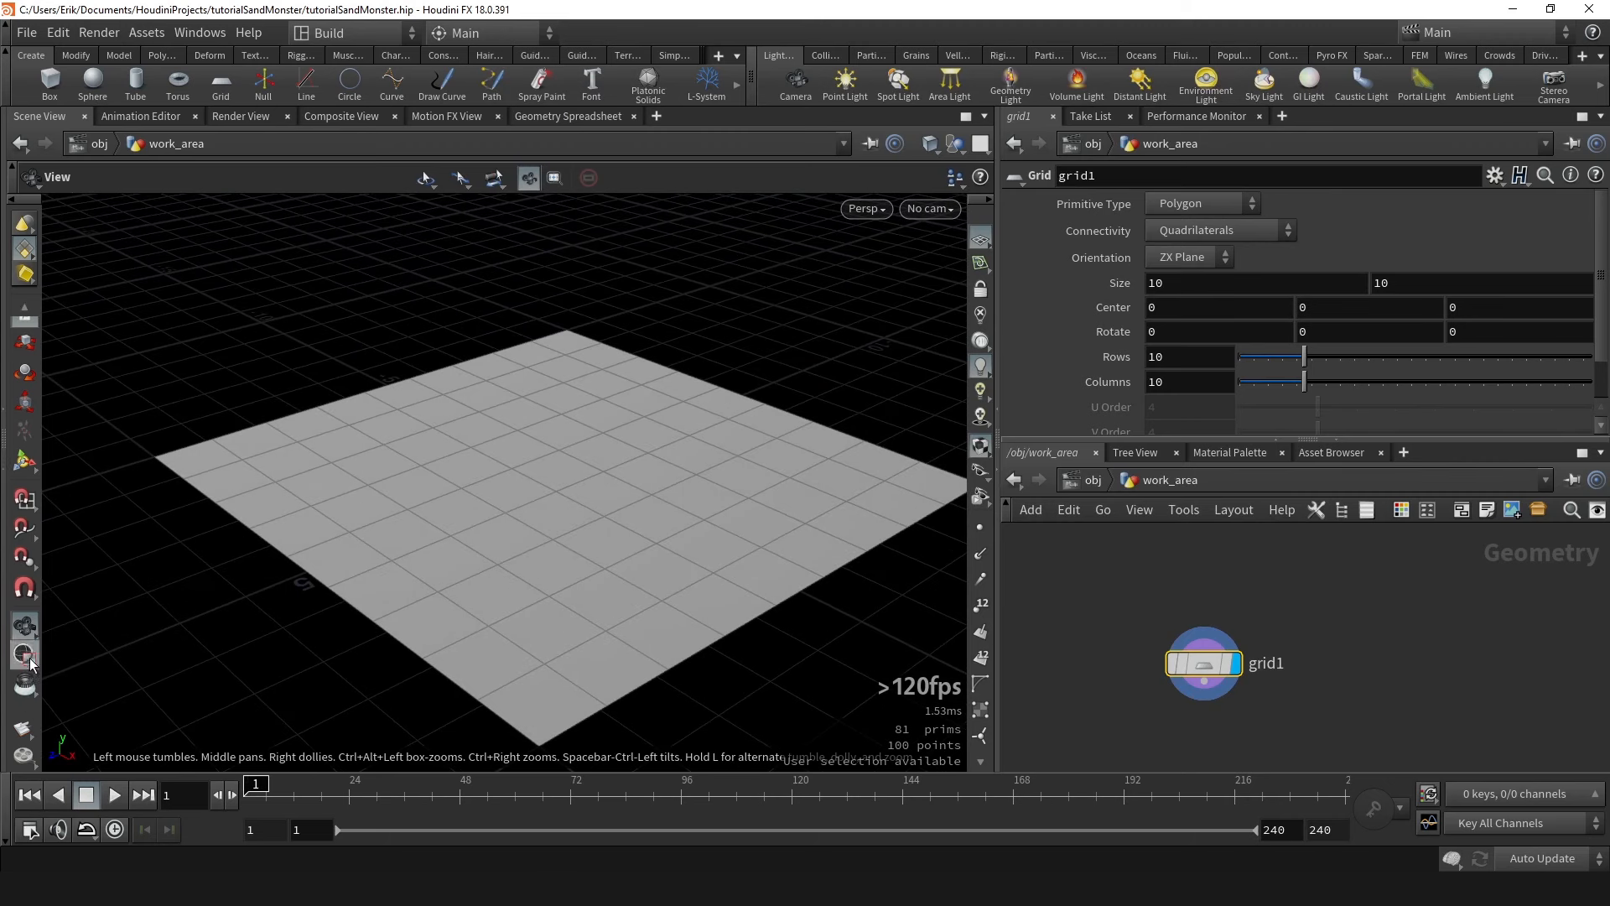
scroll(19, 630, up, 1)
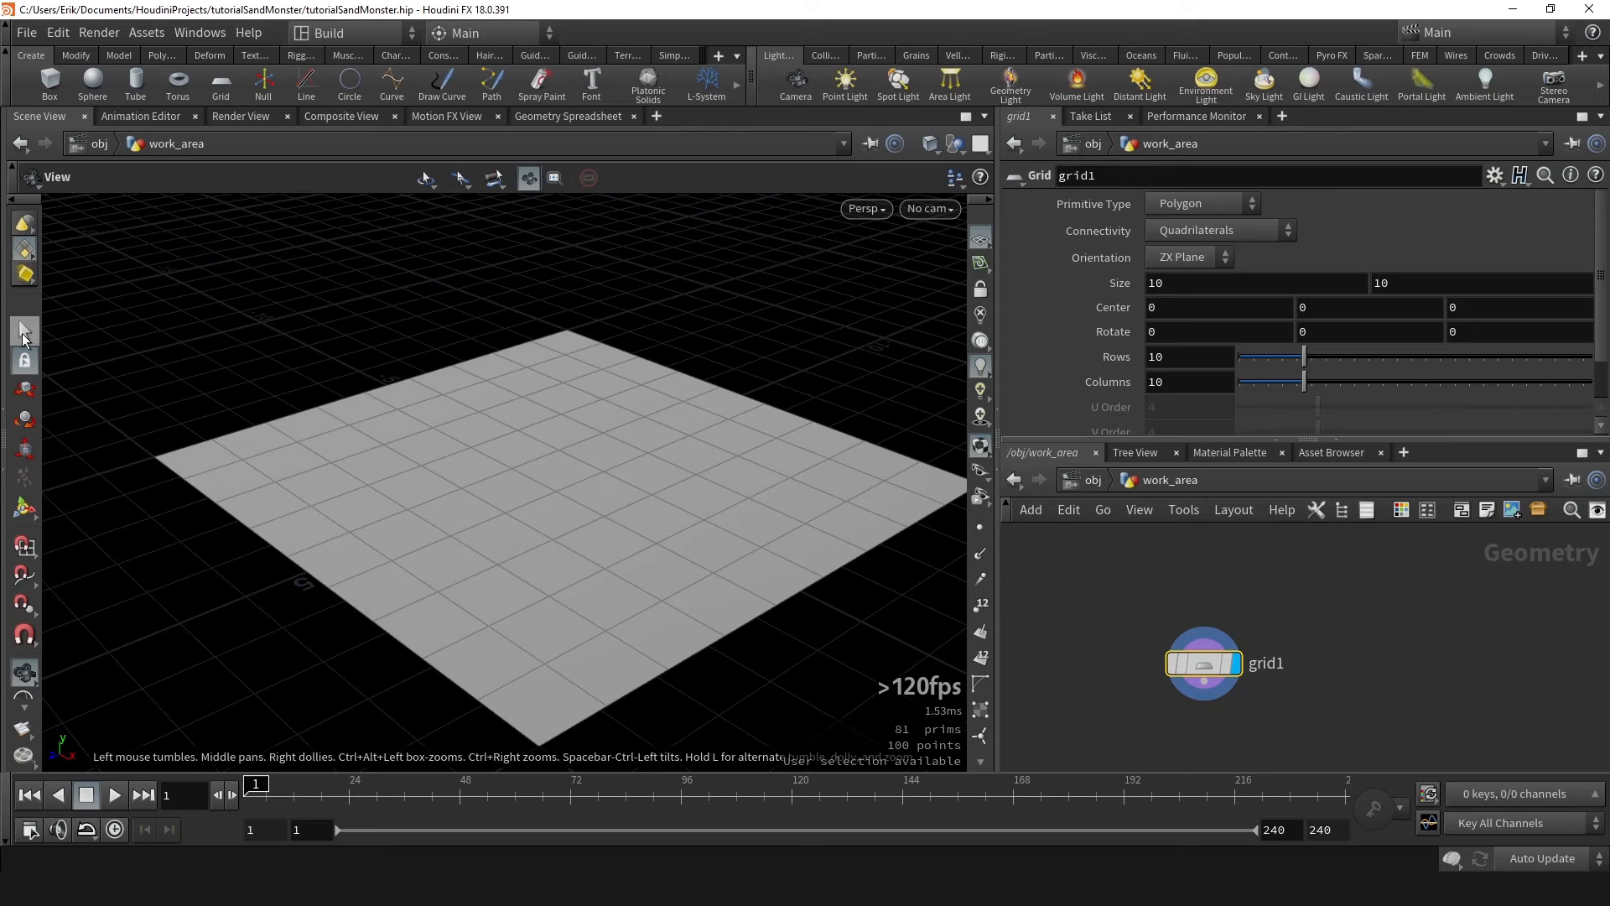
Select a patch of polygons in the middle of the grid with the Select tool.
click(23, 339)
drag(424, 417, 562, 506)
drag(398, 399, 574, 534)
drag(728, 386, 453, 574)
drag(398, 411, 590, 503)
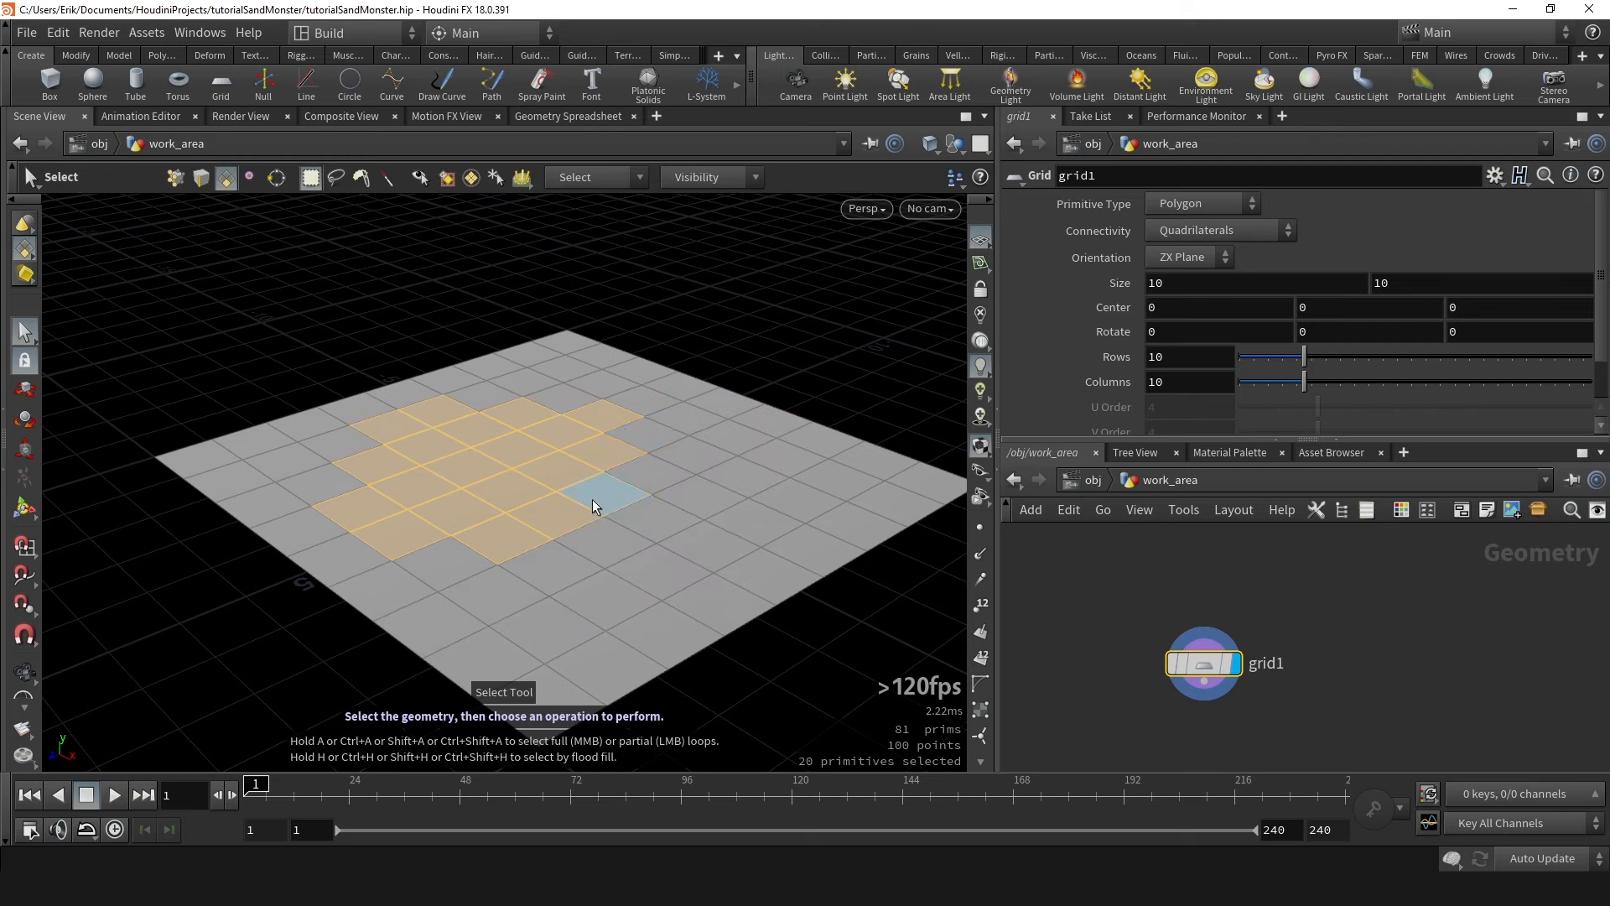
right_click(622, 430)
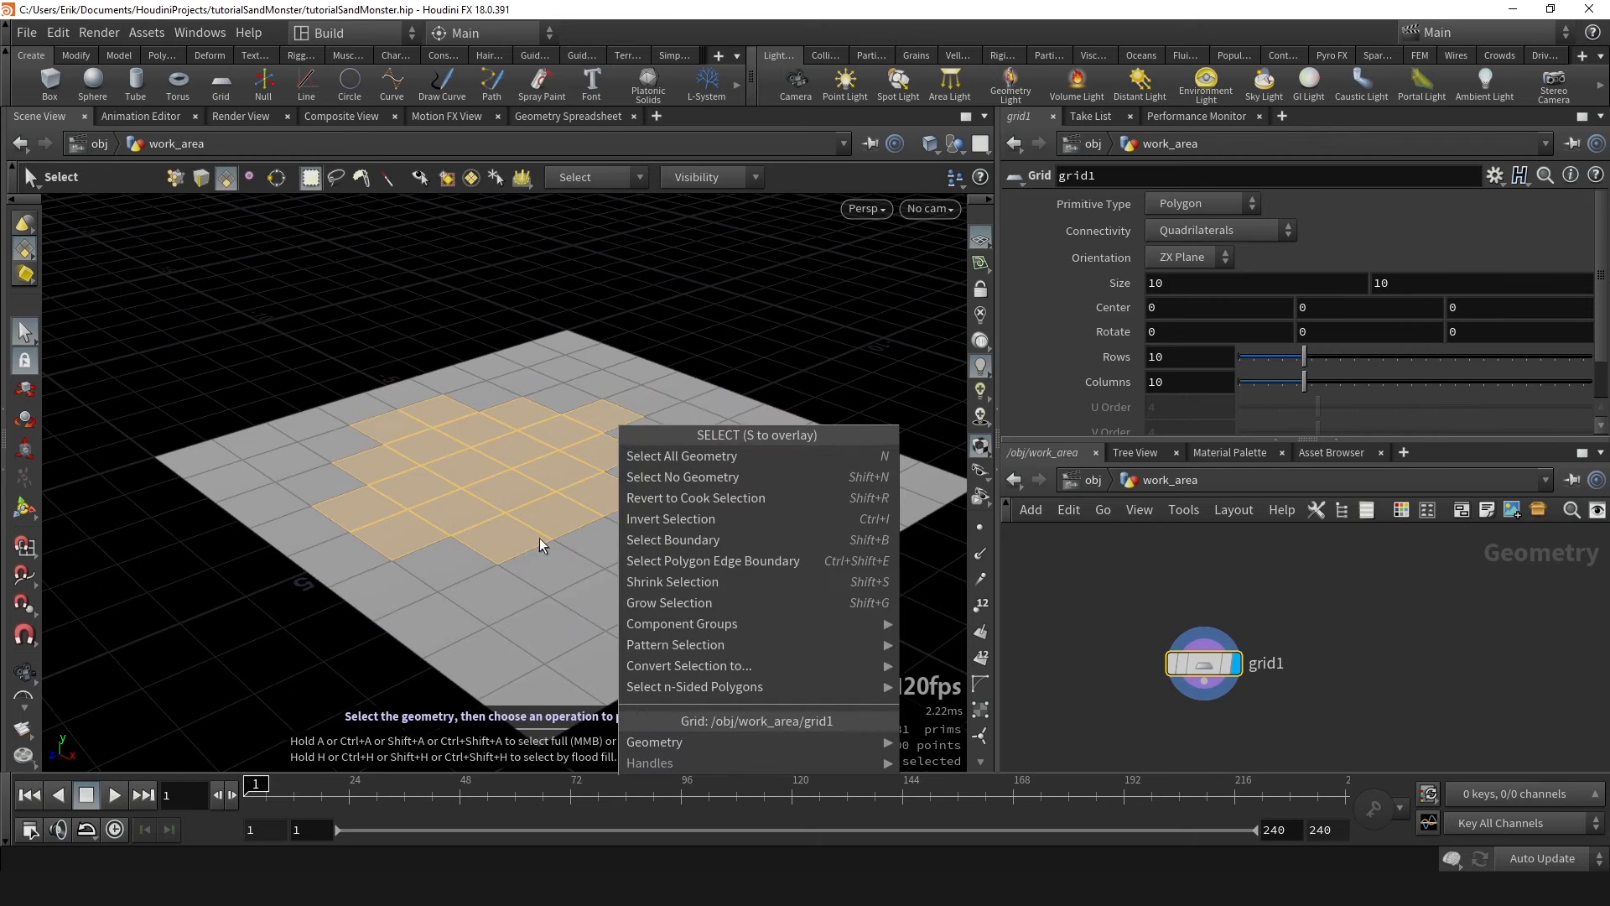
click(667, 350)
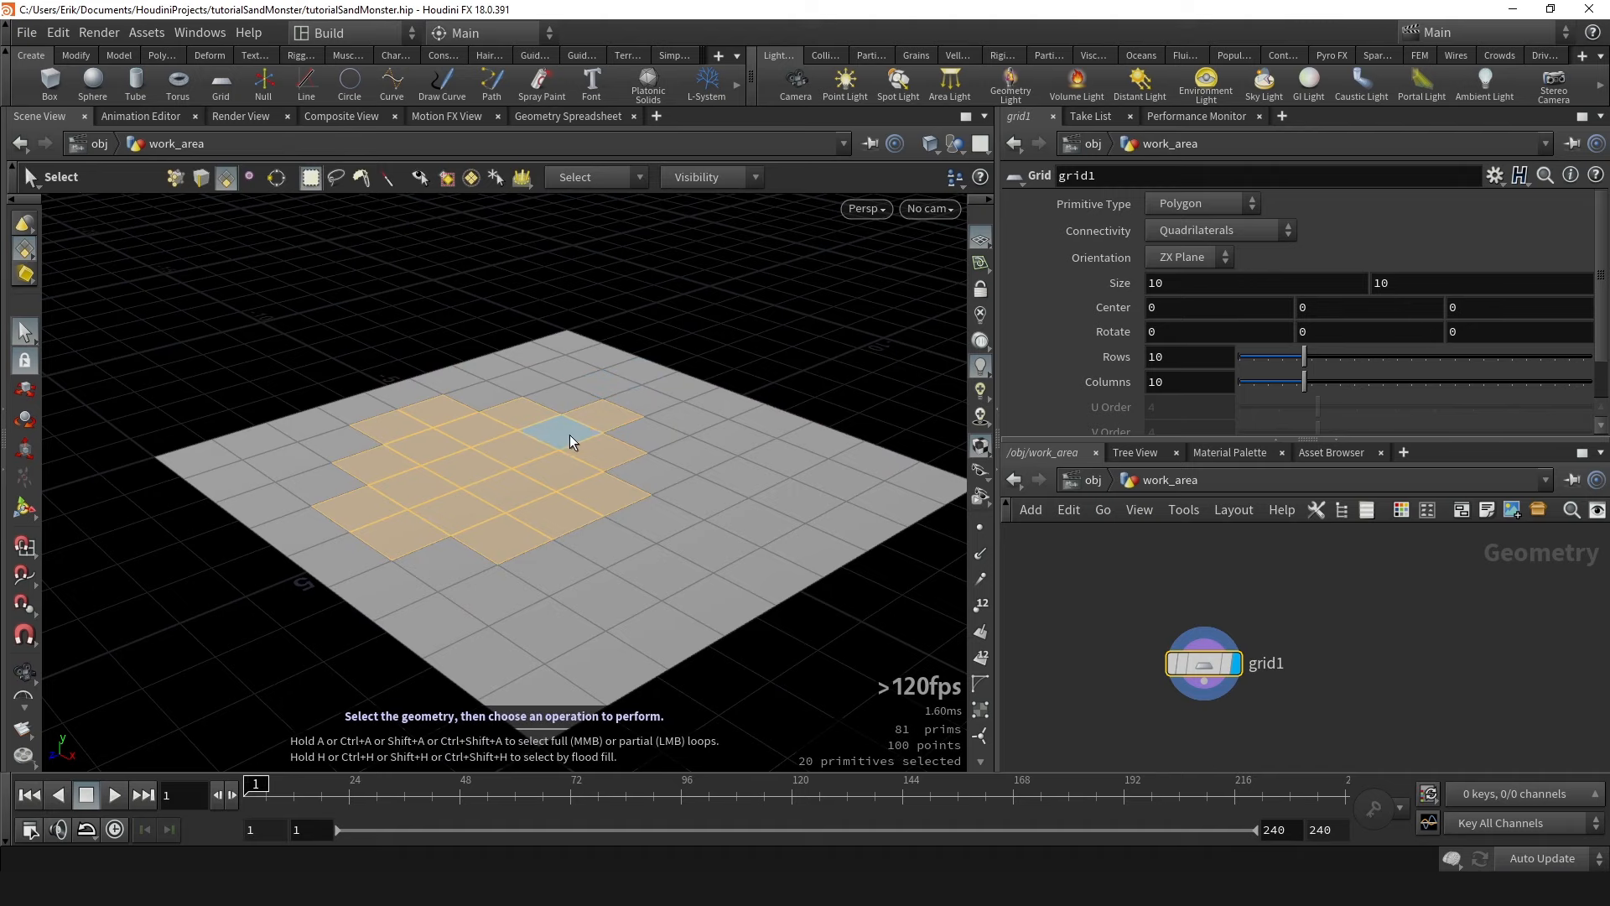
Alternate between the View and Select tools in the viewport, finishing in the View tool.
key(Escape)
mouse_move(524, 438)
mouse_down()
mouse_move(585, 442)
mouse_move(554, 435)
mouse_up()
right_drag(553, 436, 570, 347)
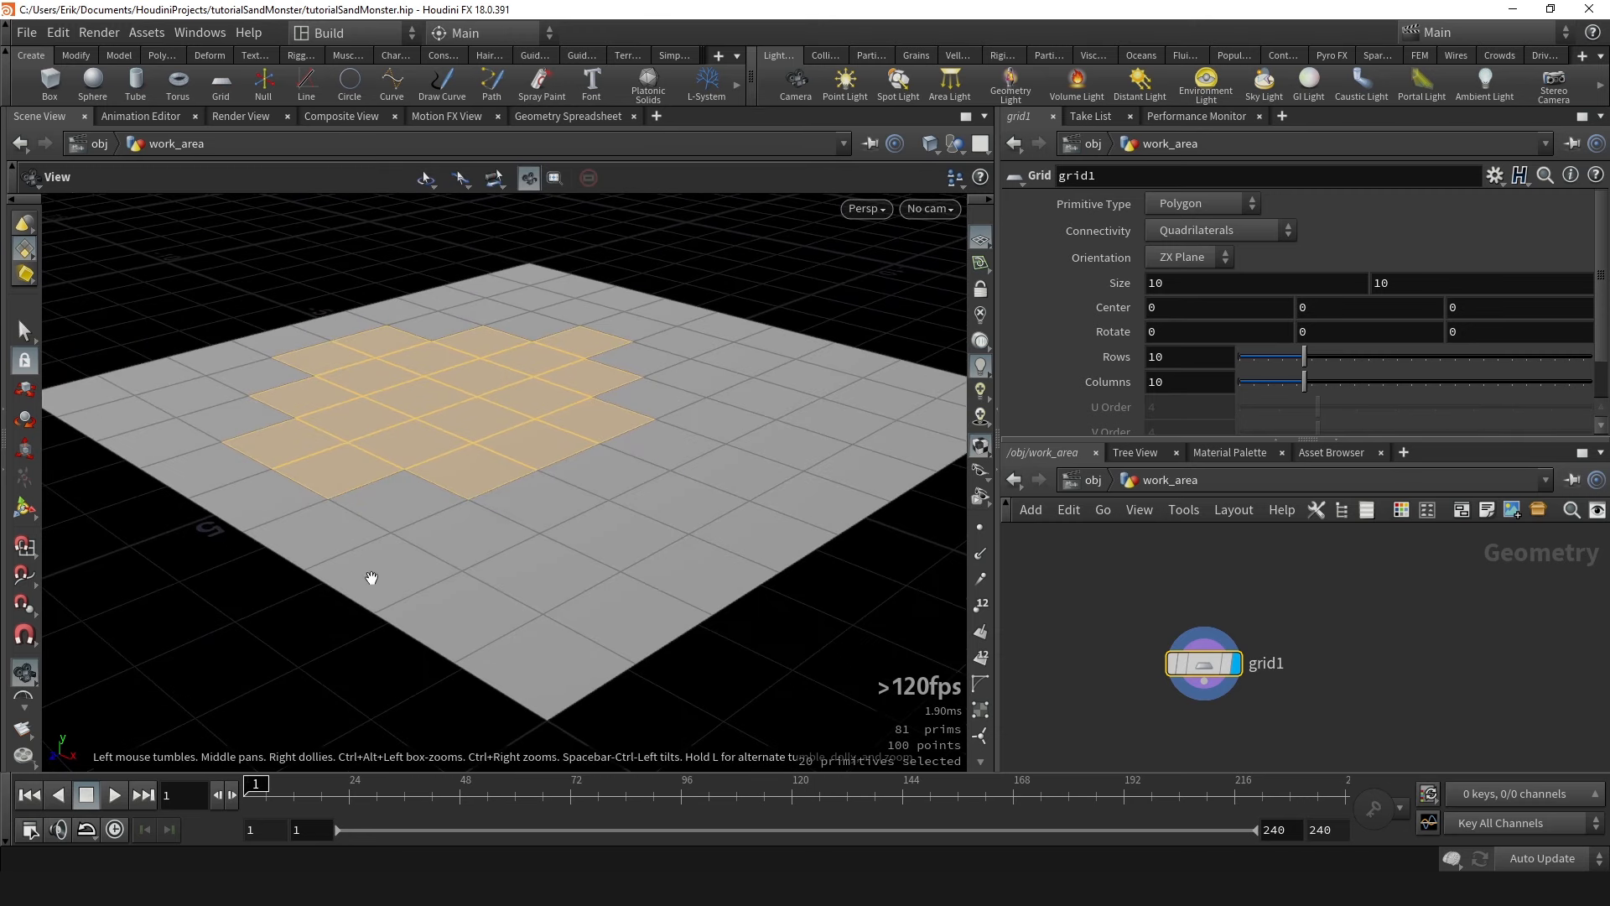
key(s)
key(space)
key(space)
key(space)
key(space)
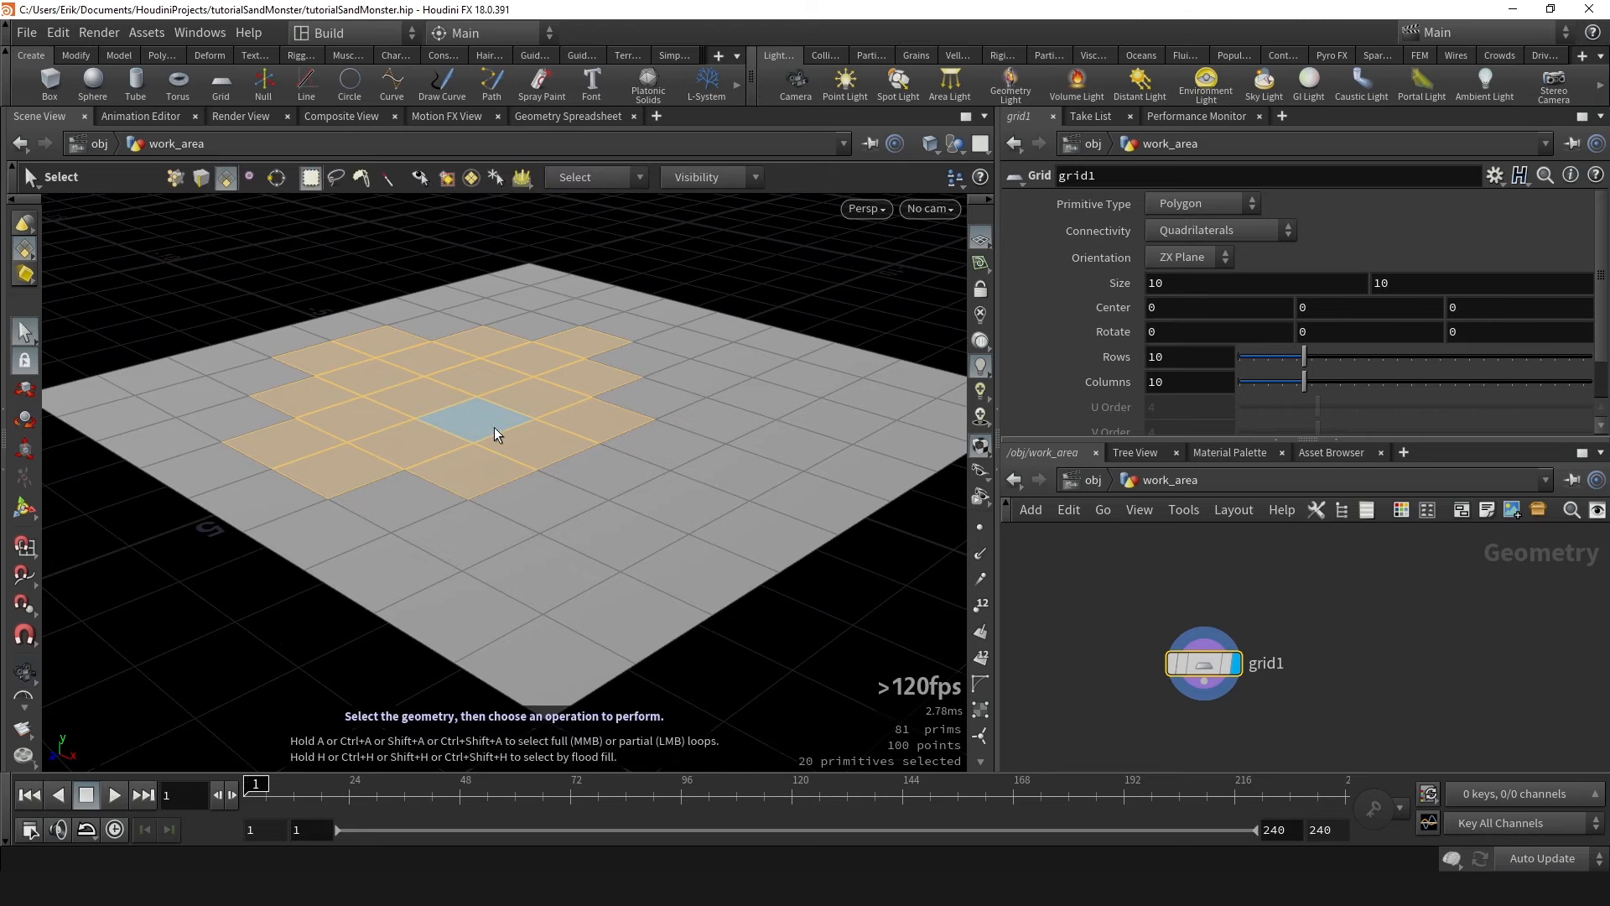
key(Escape)
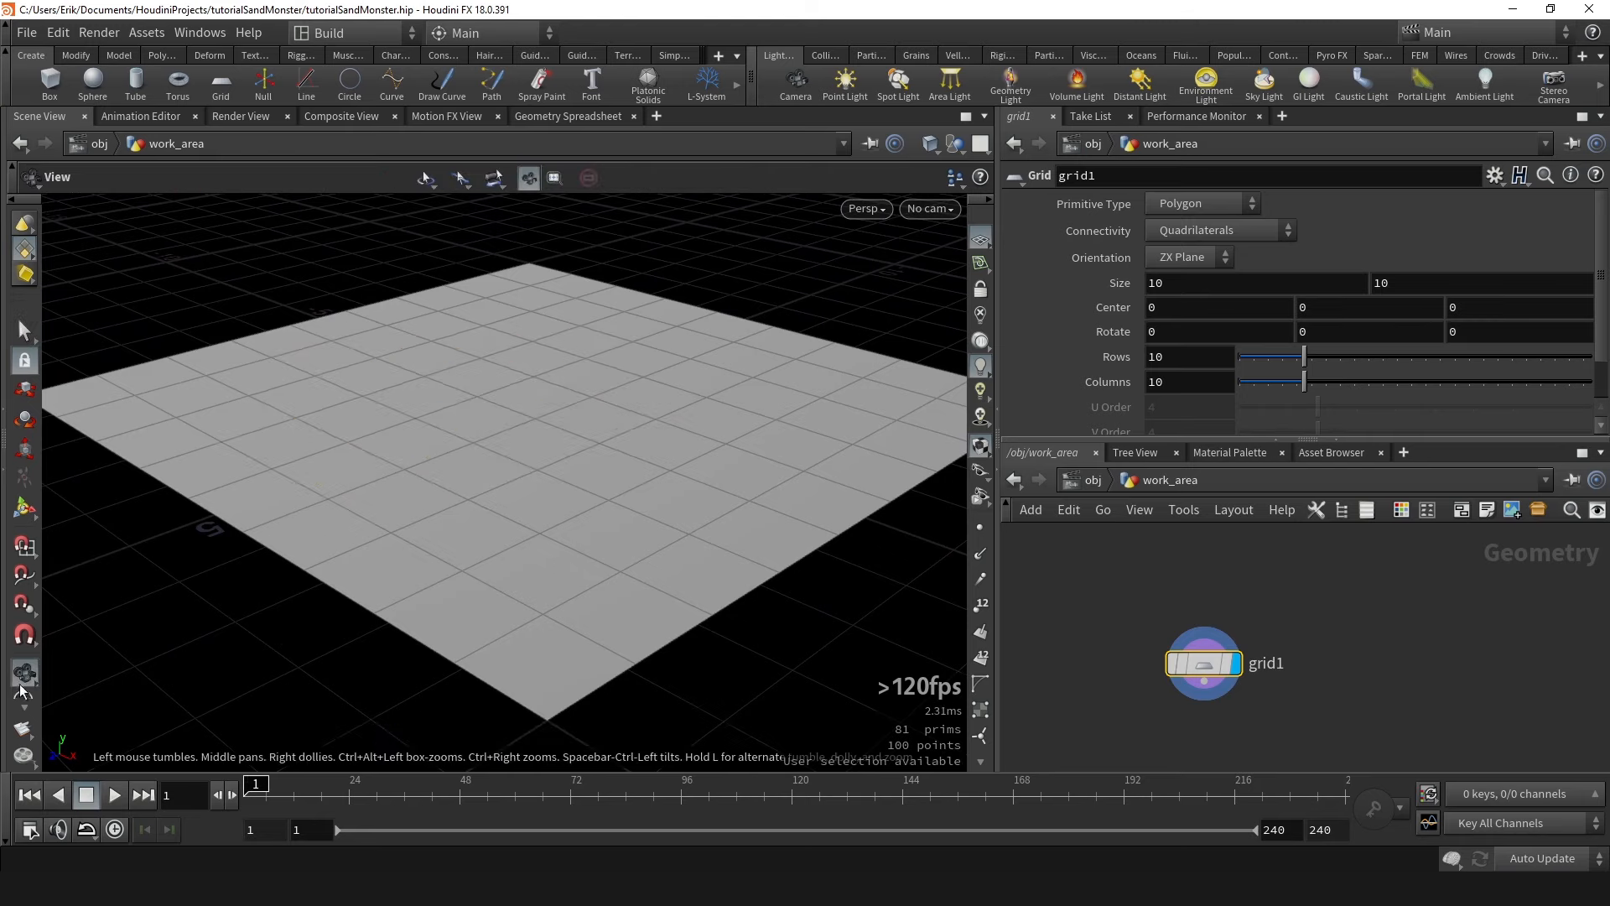
drag(626, 349, 647, 447)
drag(675, 335, 619, 419)
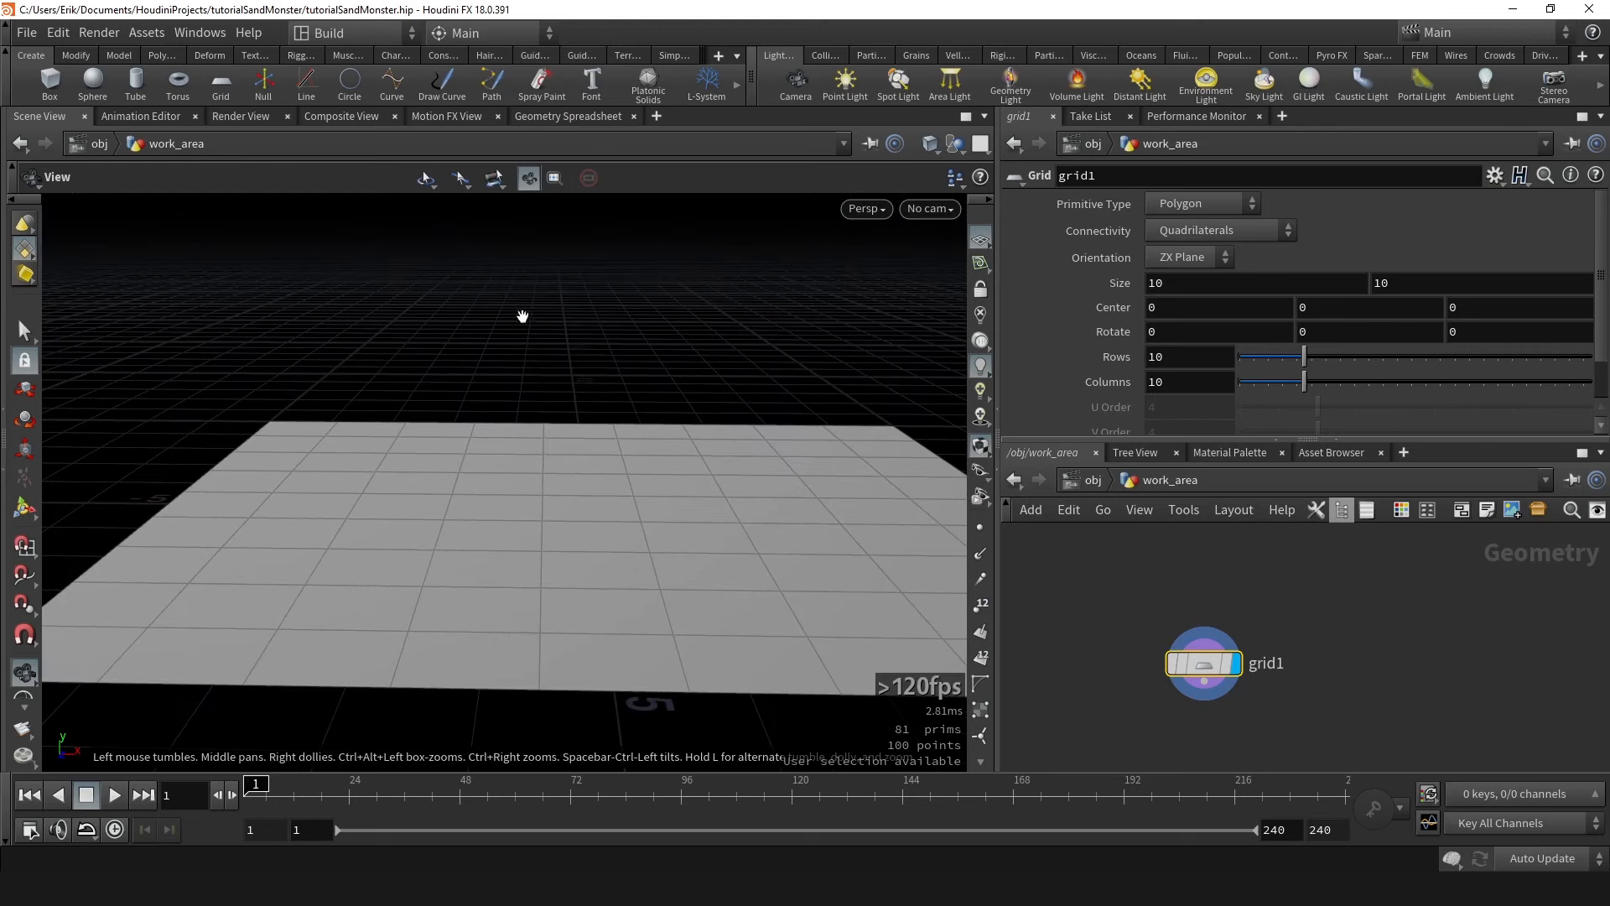
drag(500, 572, 568, 466)
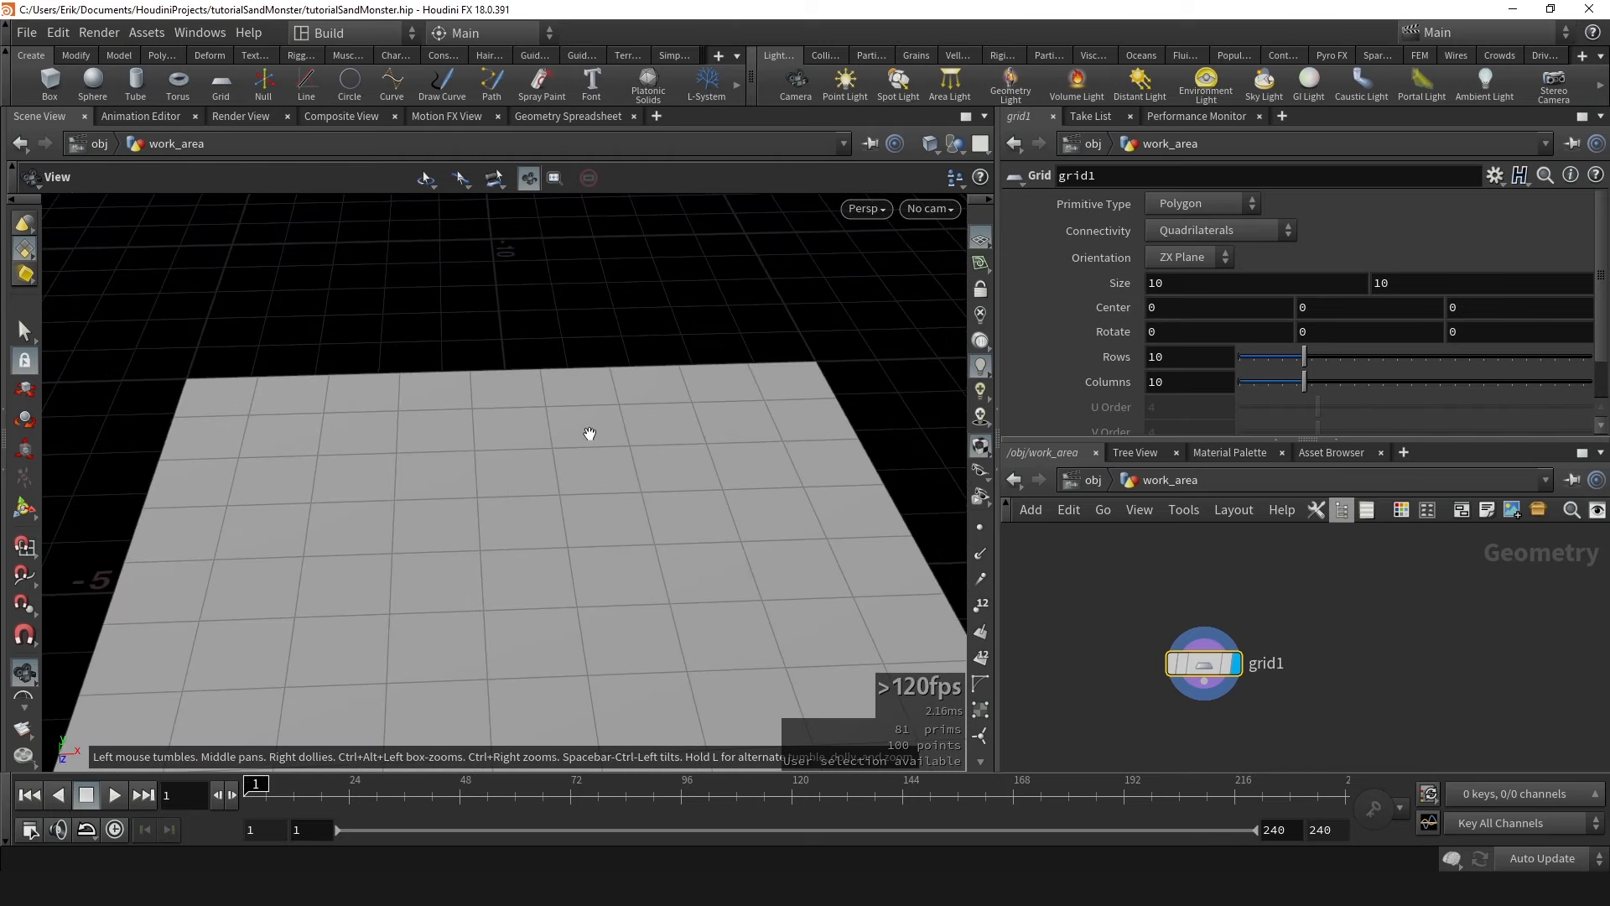
middle_drag(589, 433, 597, 397)
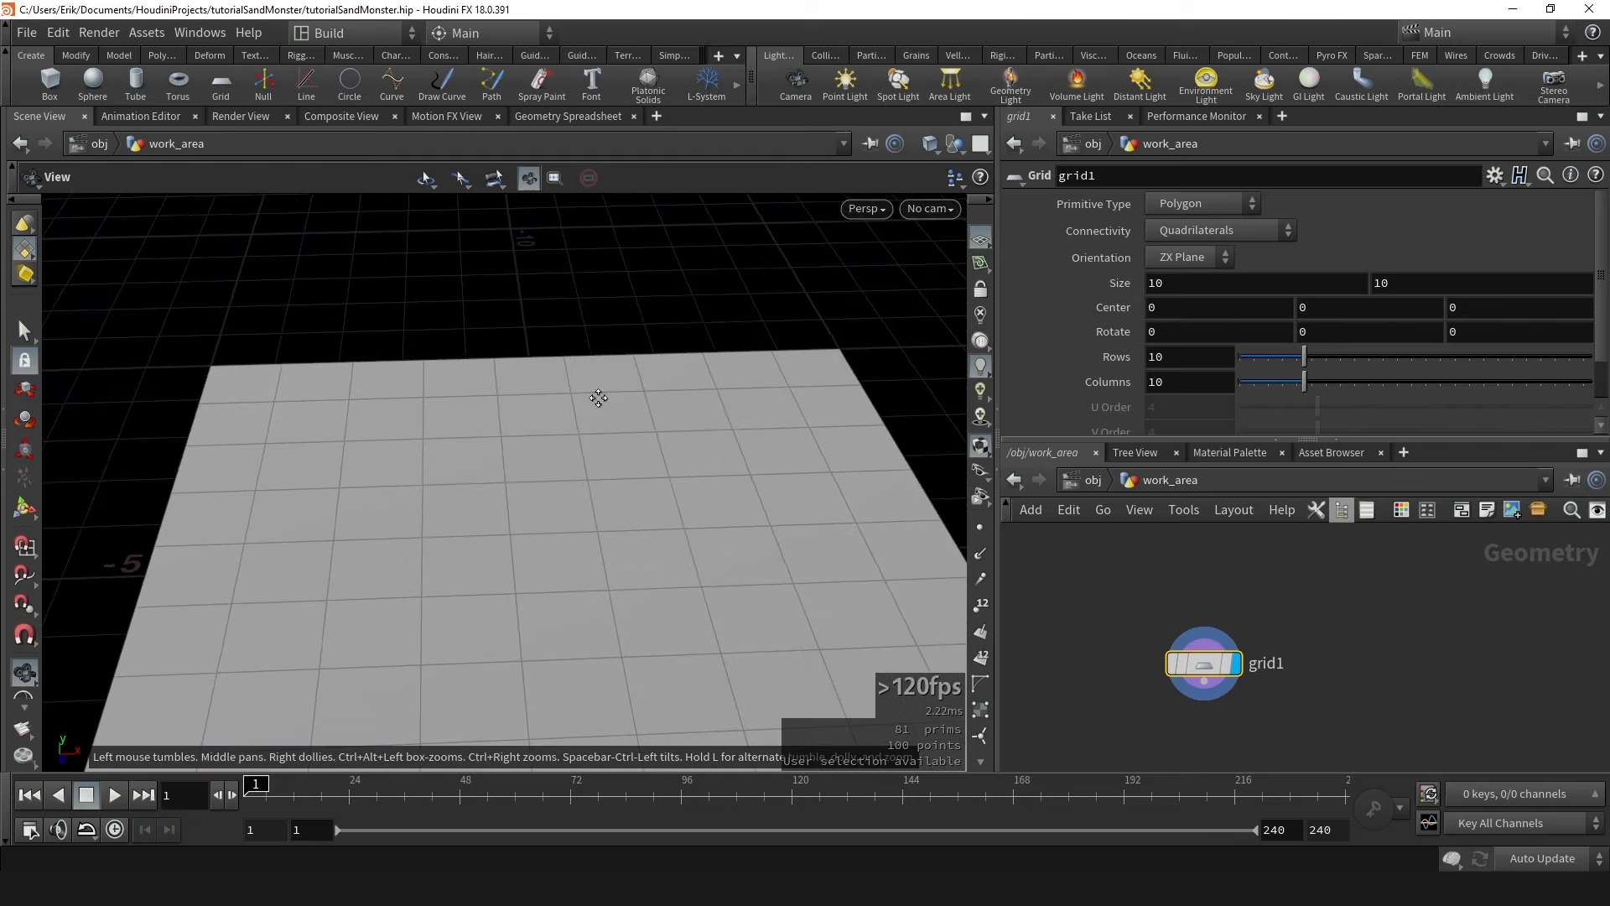
Switch to the Mixamo page in Chrome and open its character library.
mouse_move(429, 890)
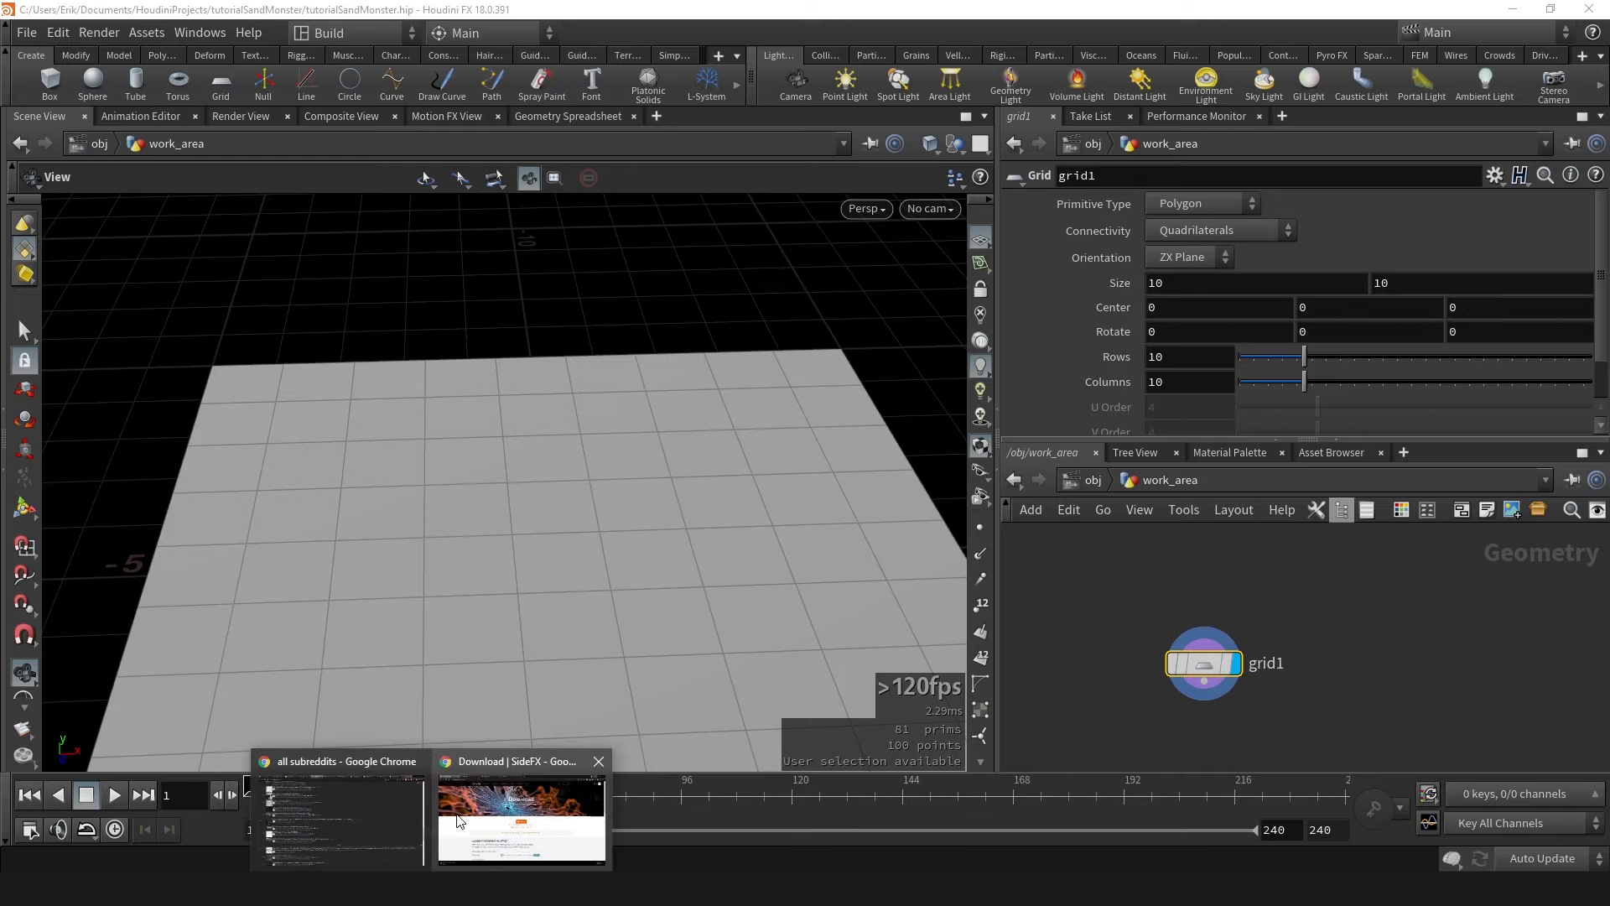
click(521, 818)
click(307, 14)
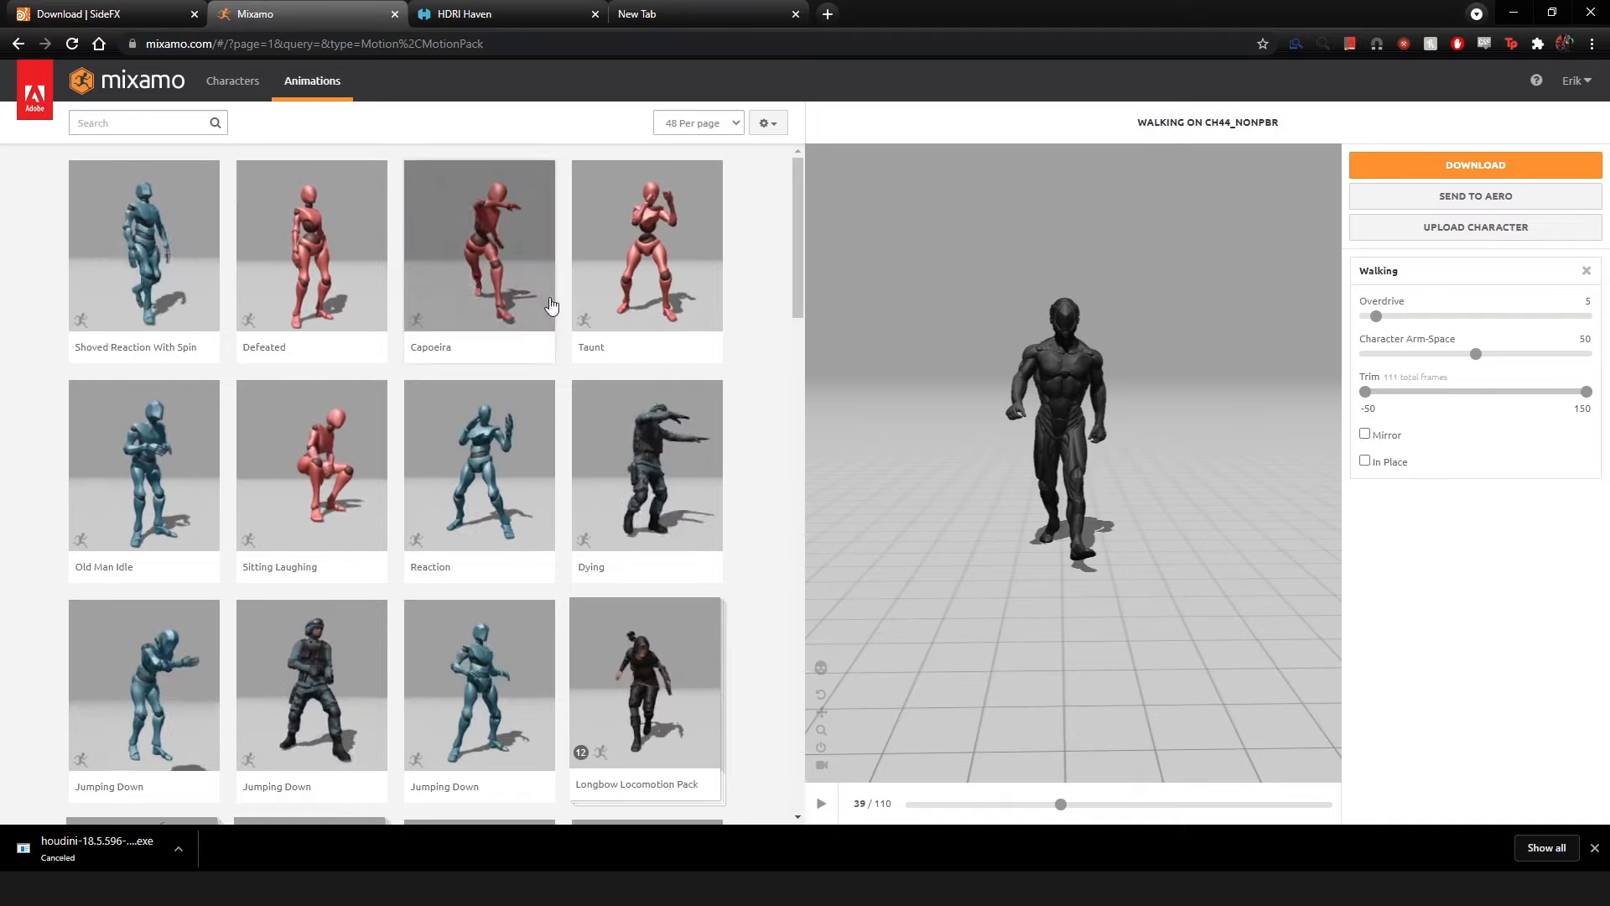
click(233, 80)
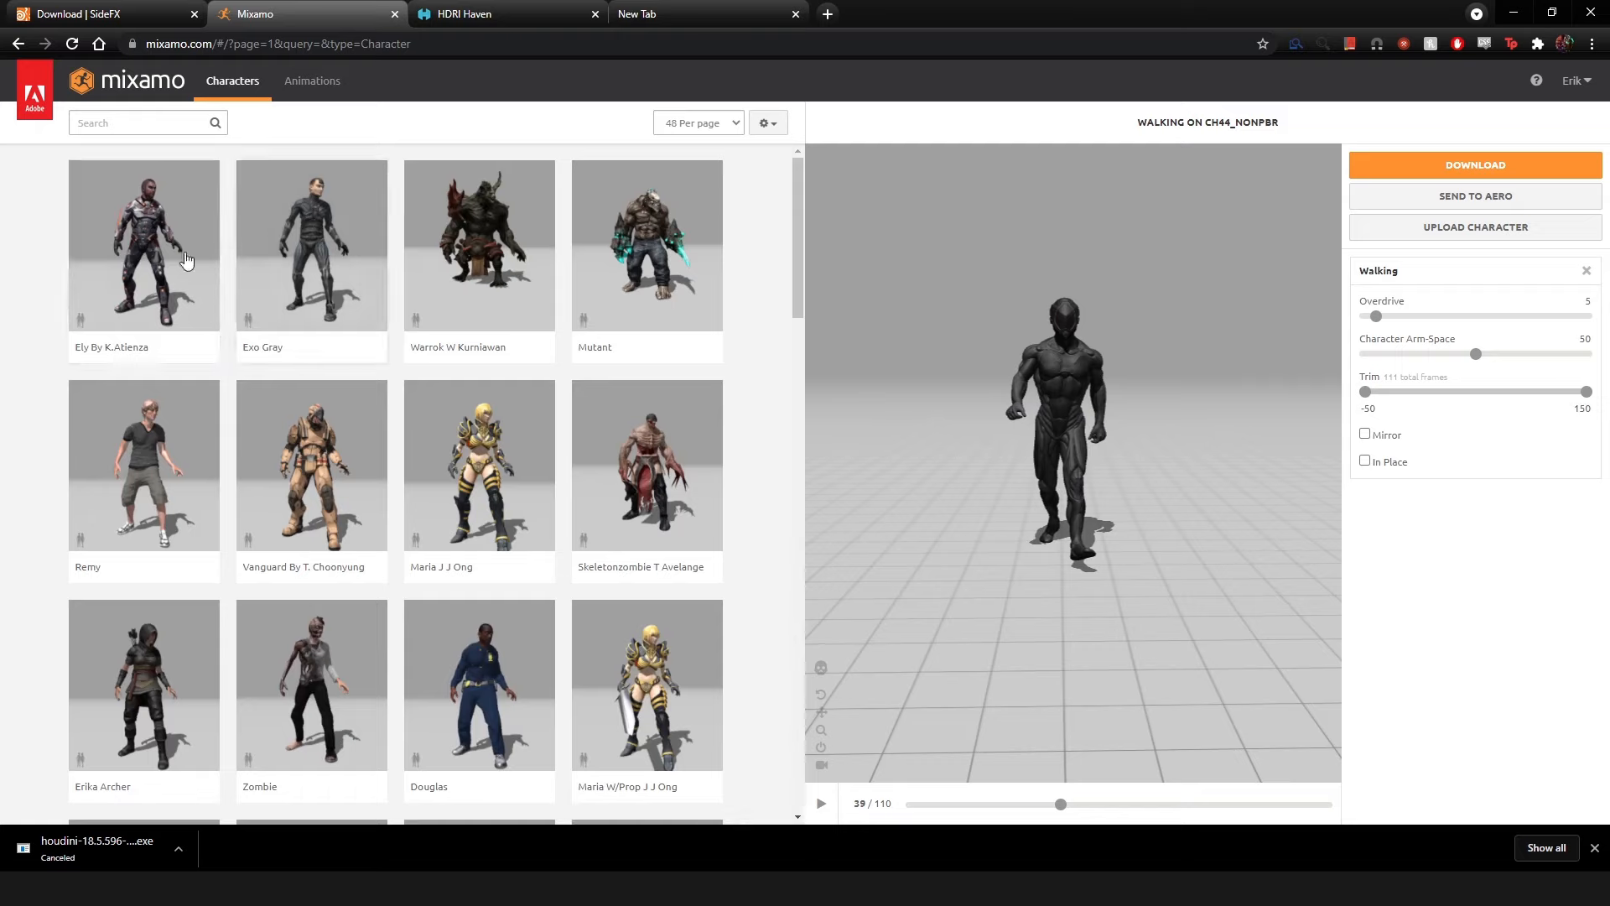
Browse the character library and choose the Alien Soldier character.
scroll(513, 310, down, 10)
scroll(518, 299, down, 20)
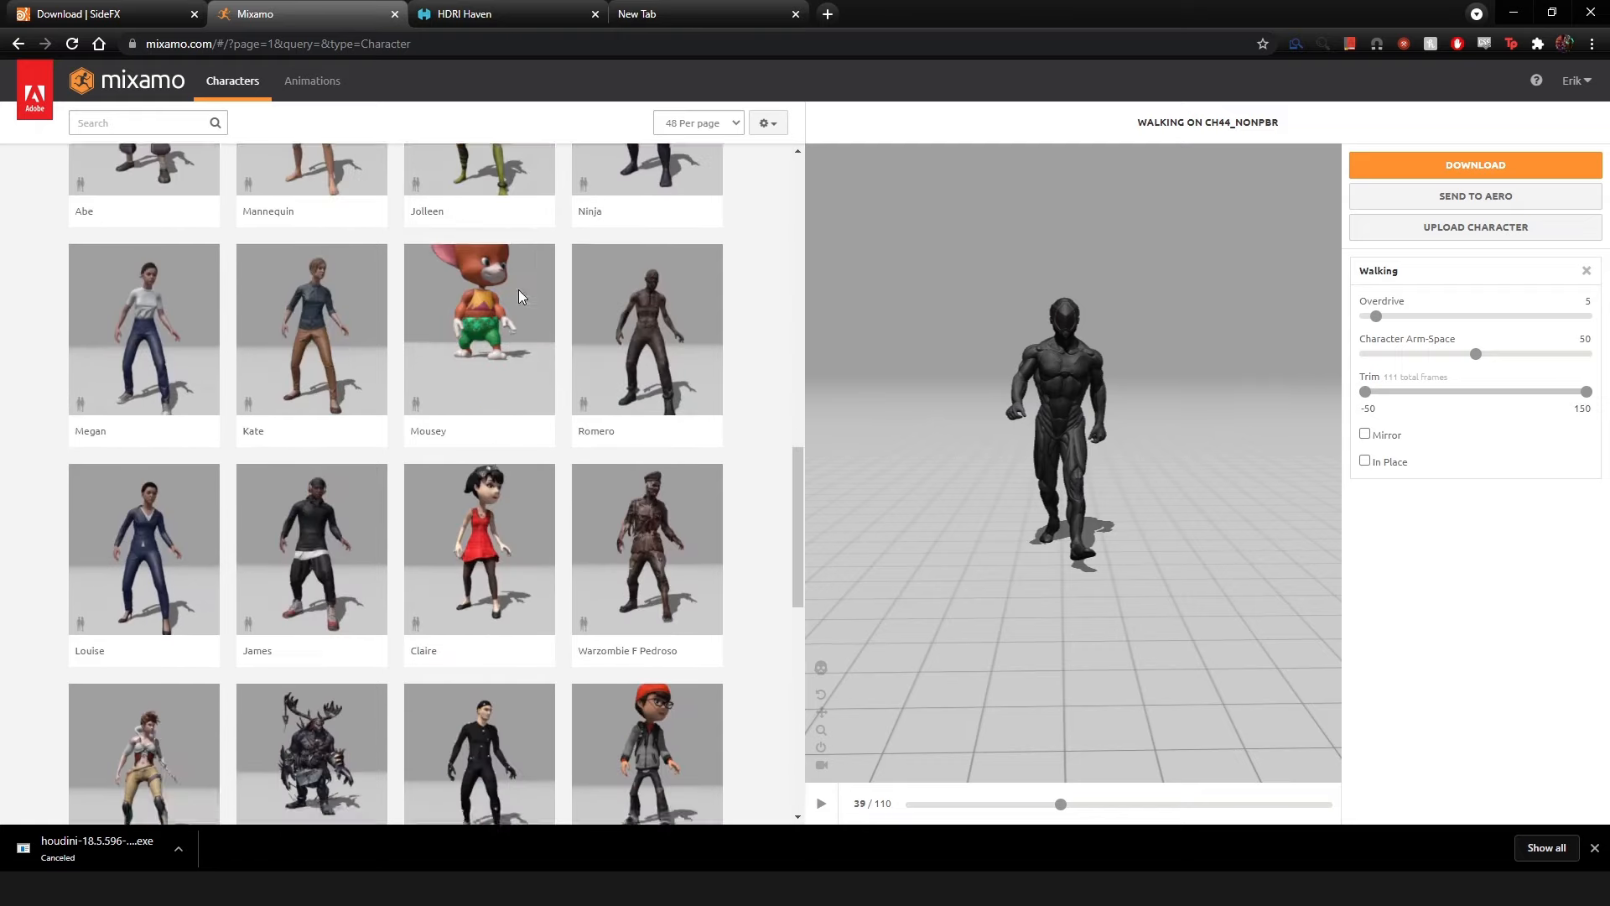
scroll(536, 335, up, 15)
scroll(552, 421, up, 10)
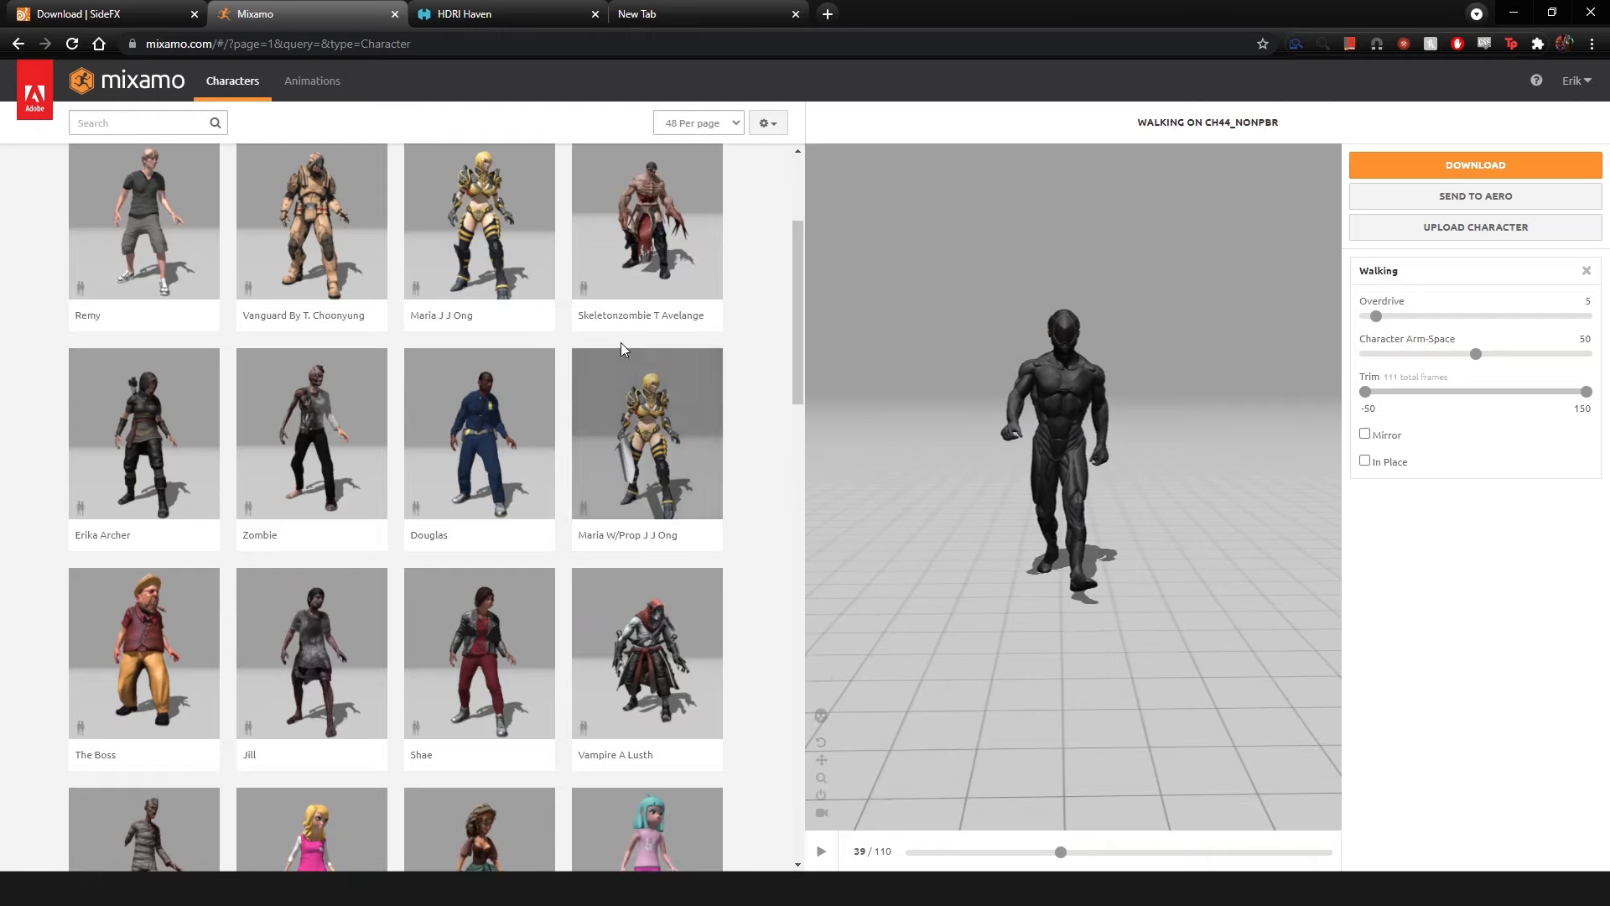
scroll(752, 306, down, 3)
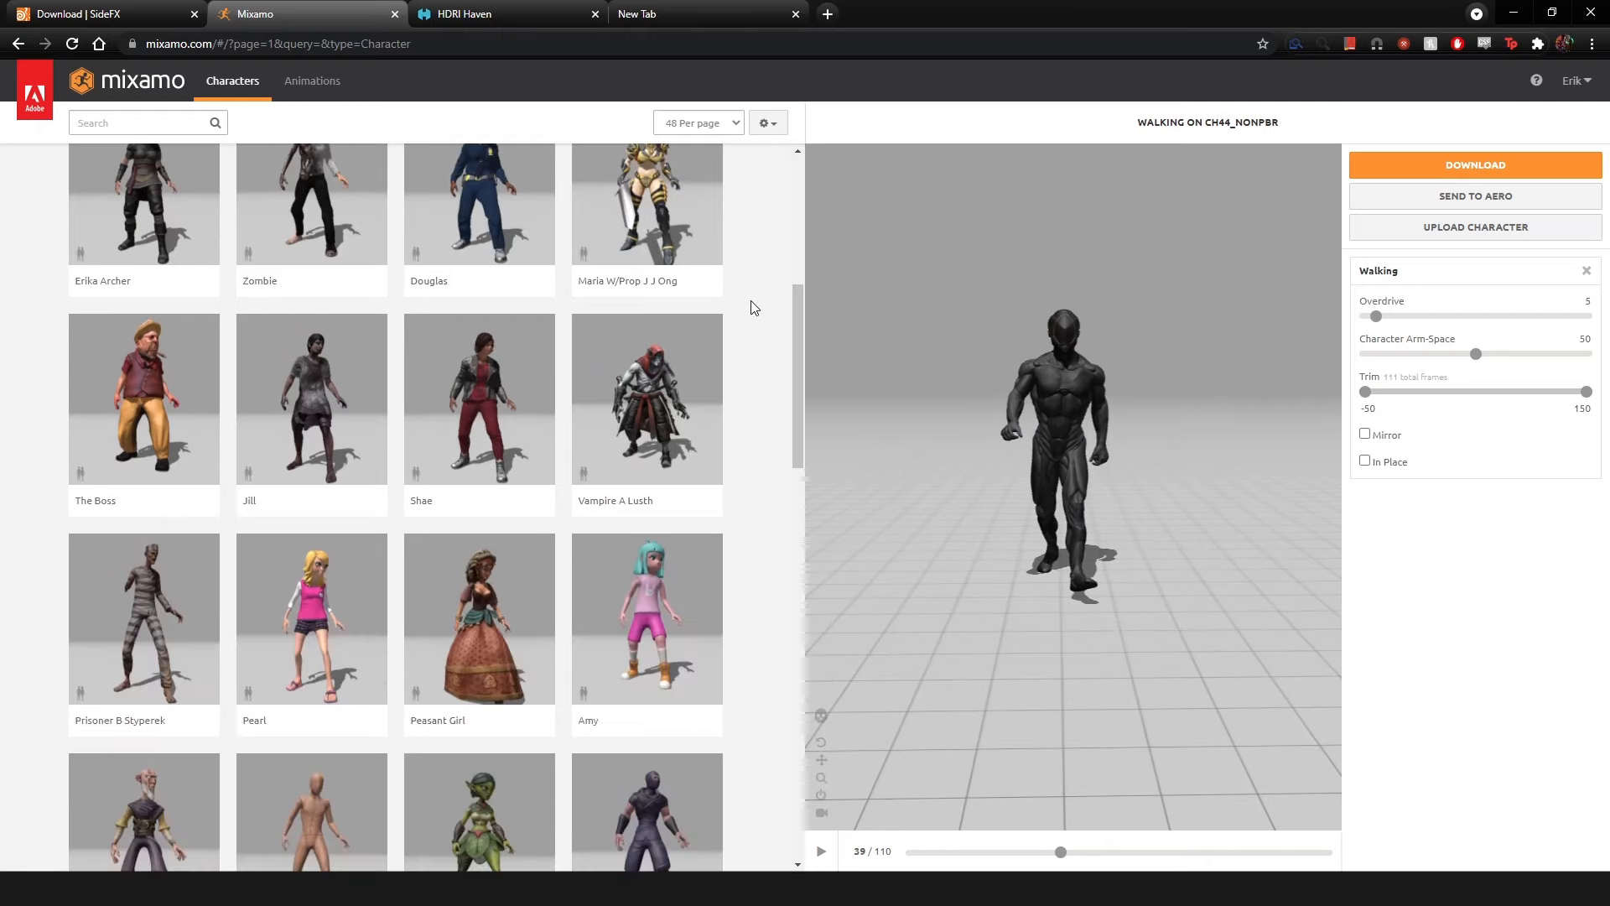
scroll(752, 305, down, 15)
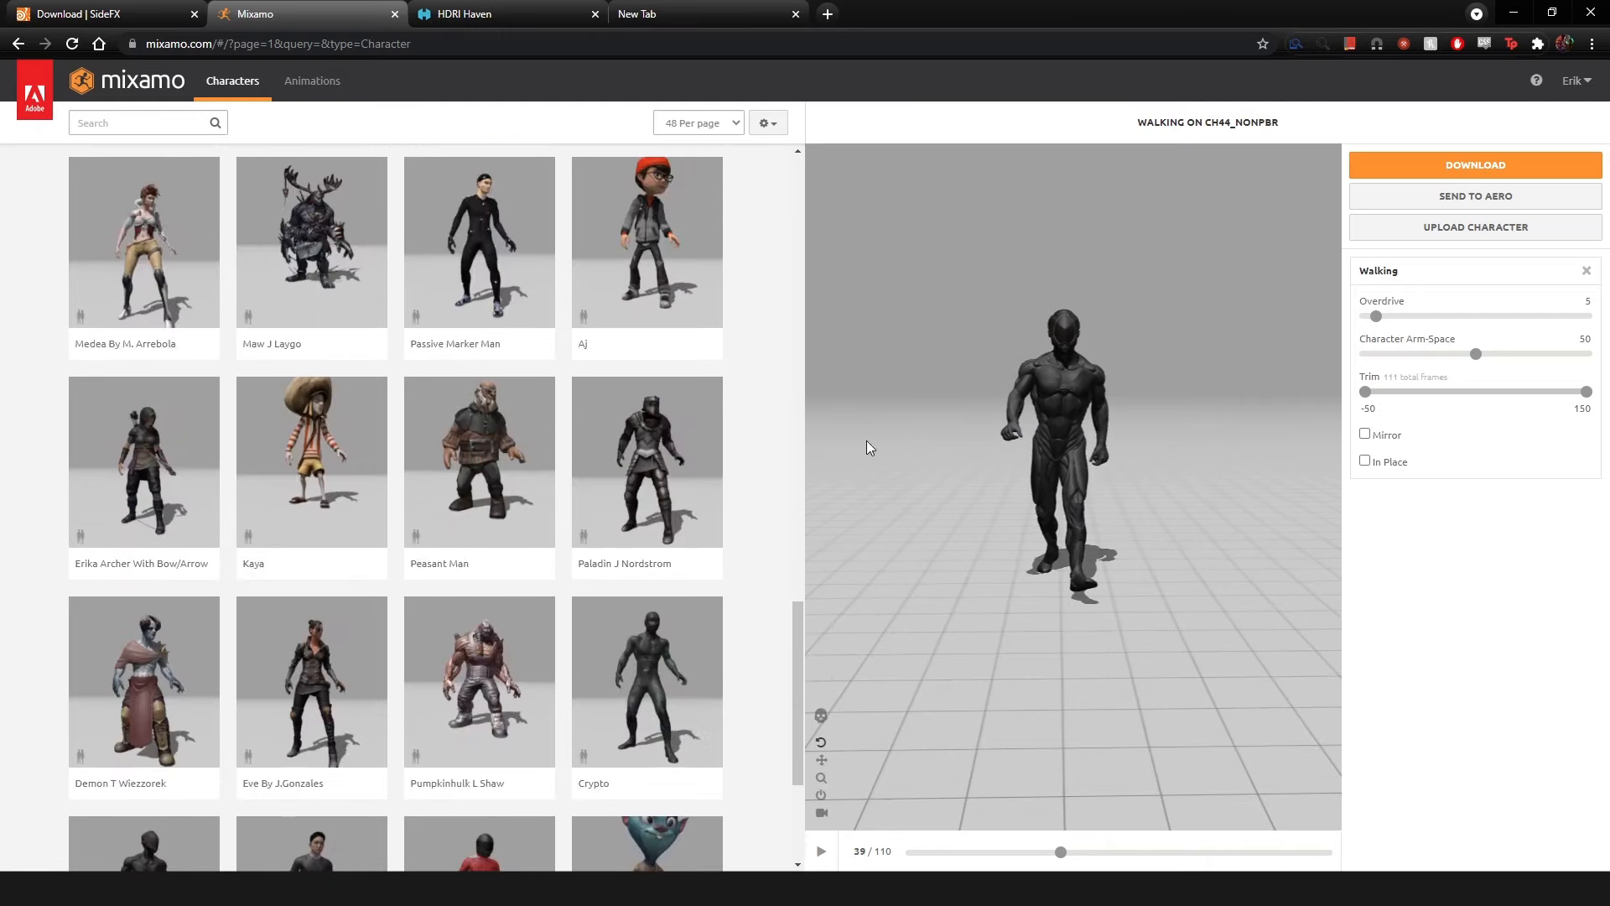
scroll(230, 574, down, 3)
click(142, 635)
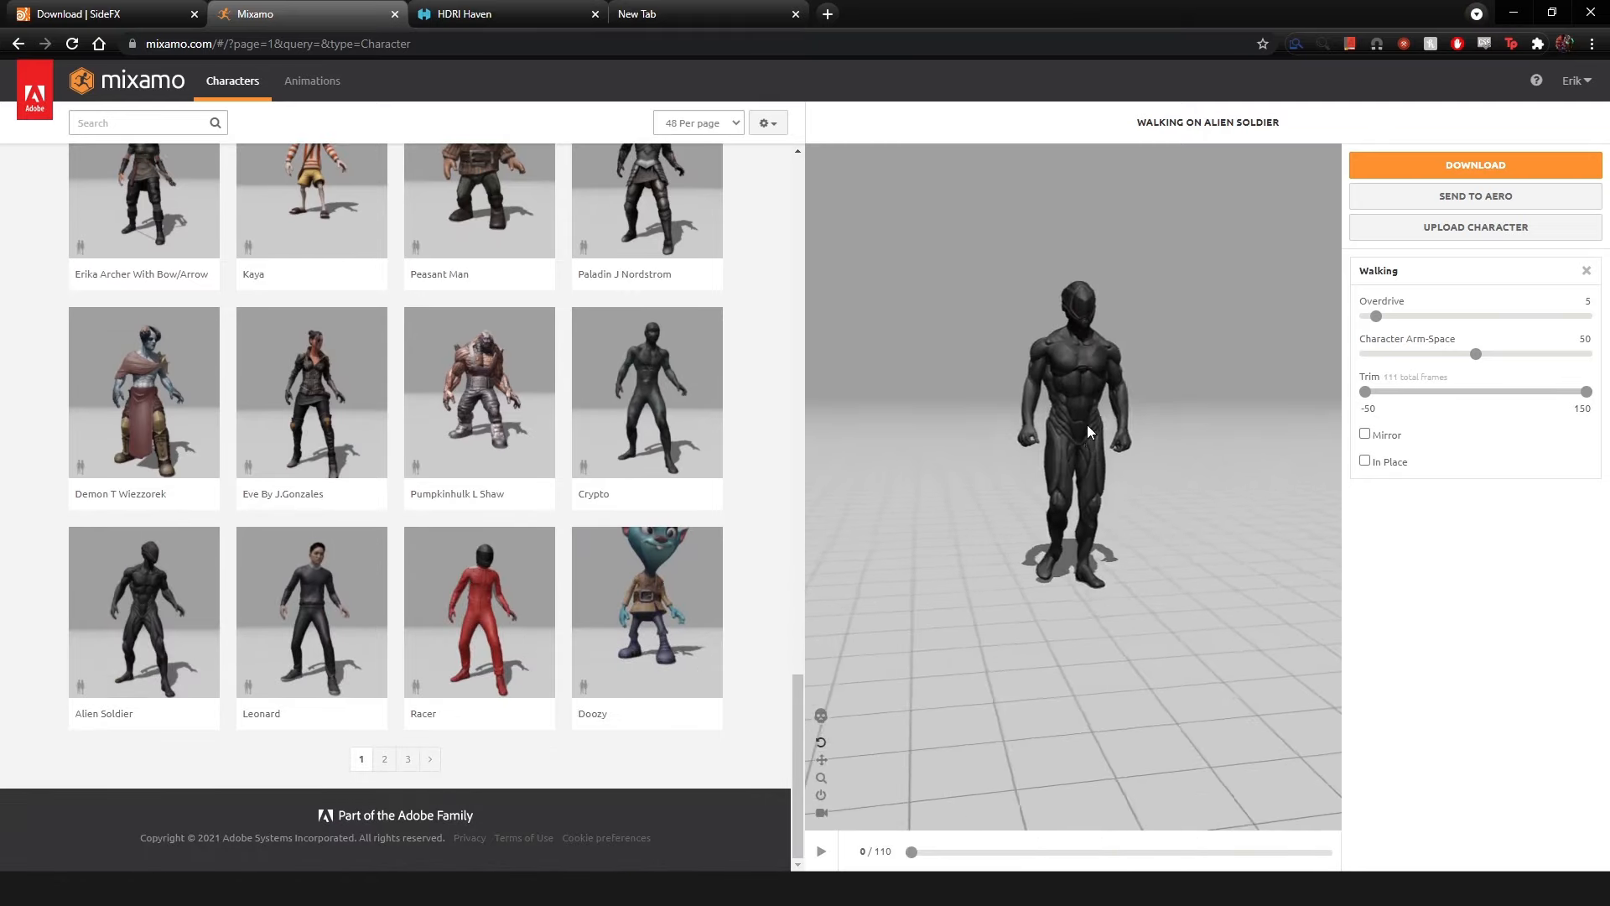
Preview the walking animation on the Alien Soldier and remove it from the character.
right_drag(1087, 425, 1060, 591)
click(819, 852)
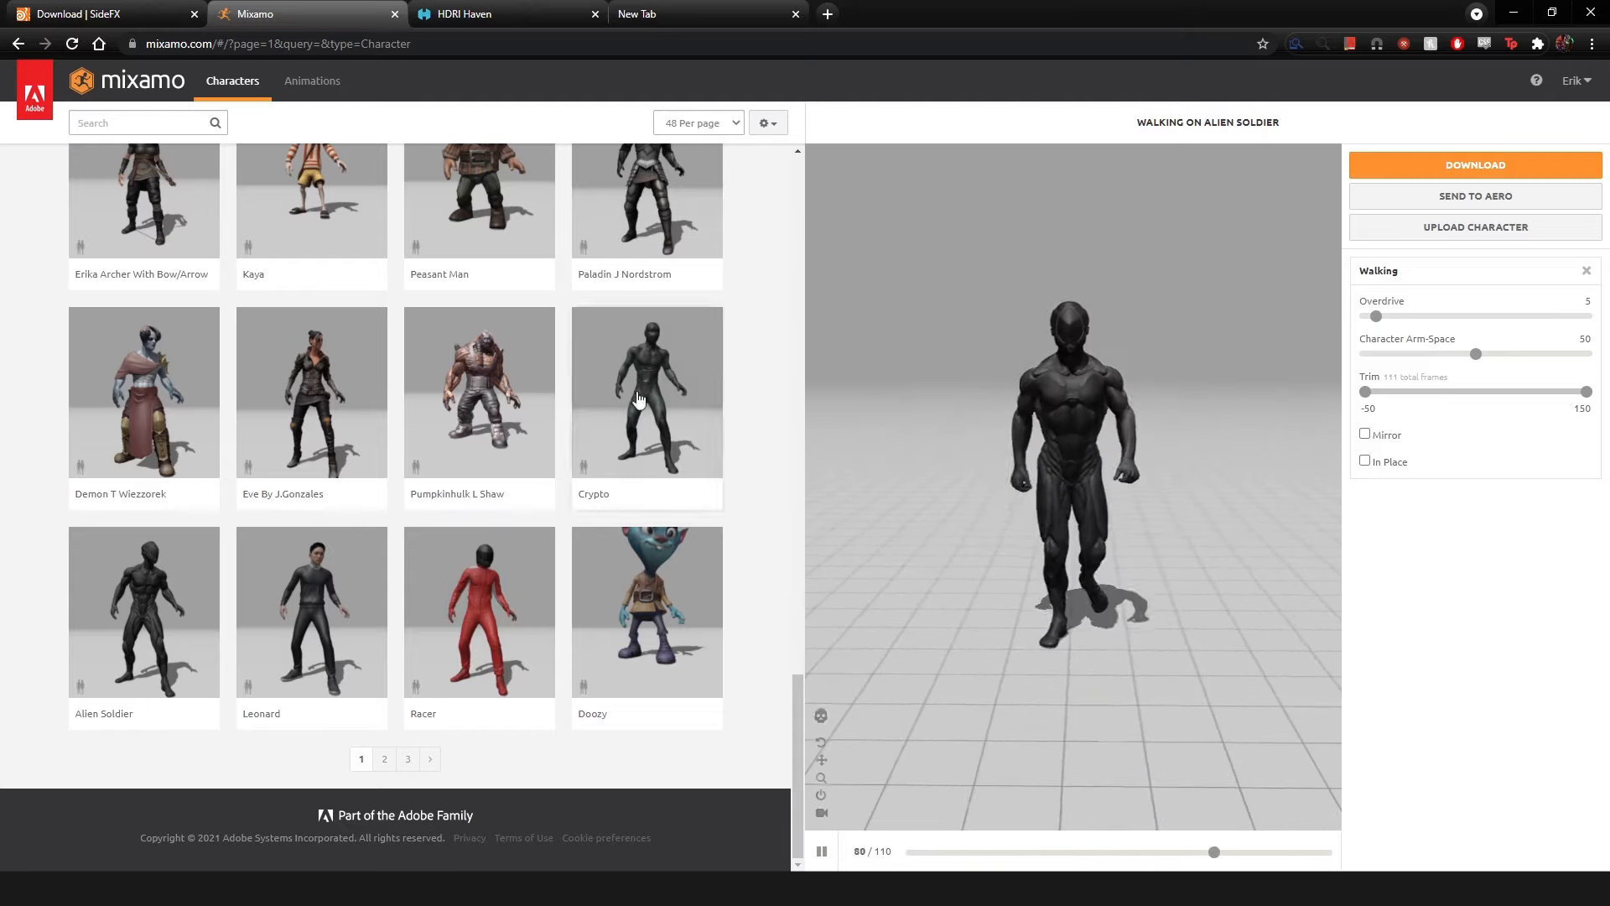
click(327, 629)
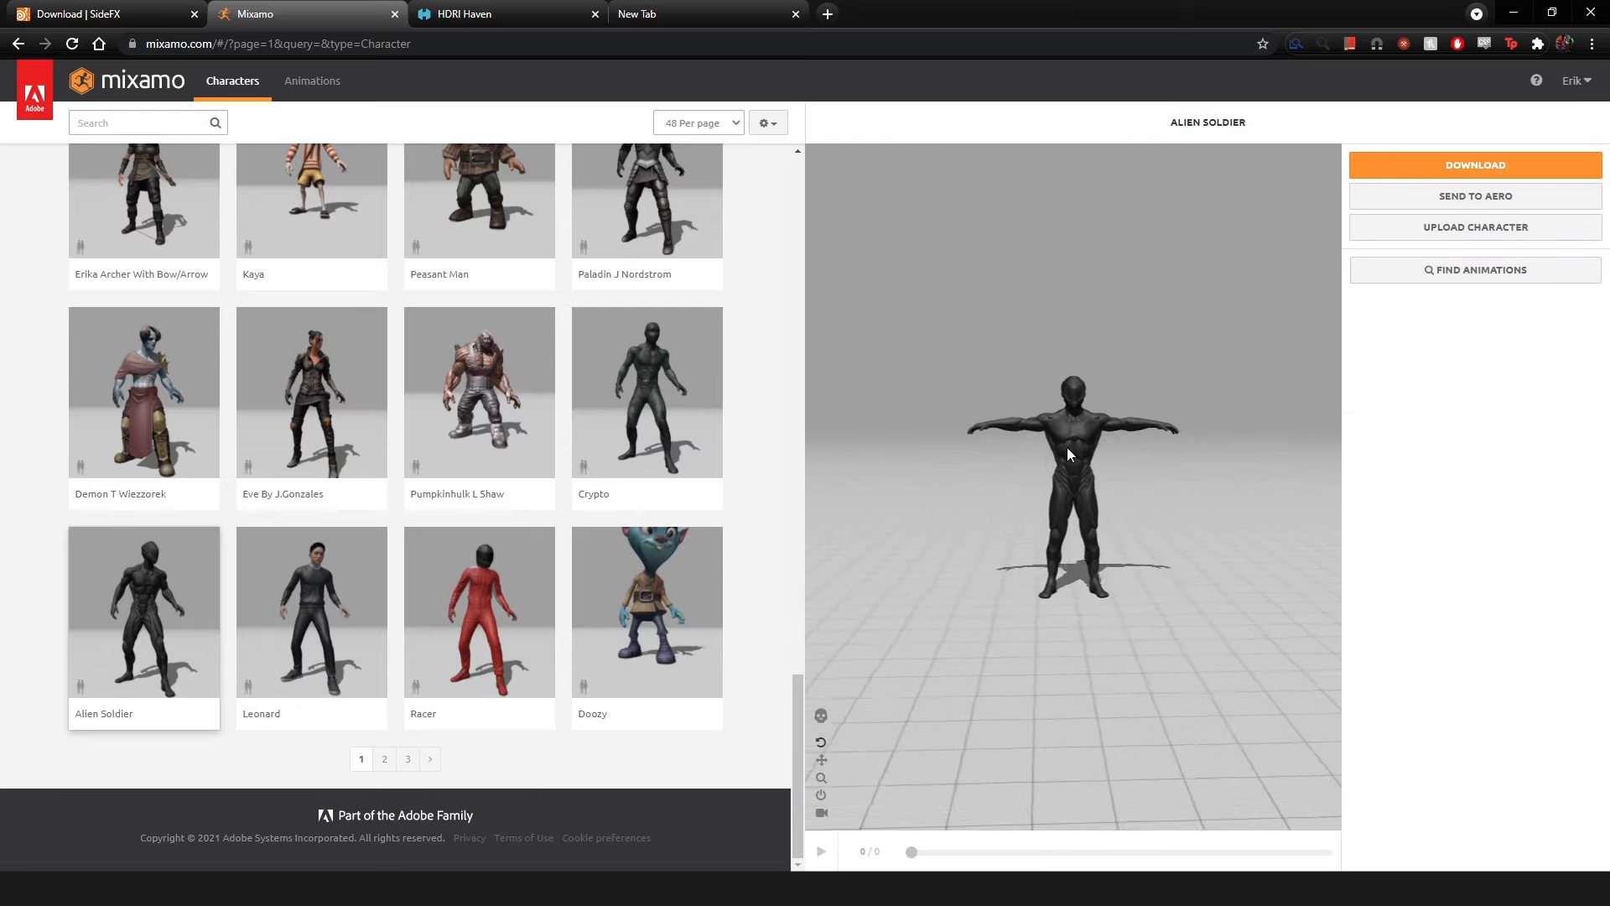
Search the animation library for "walk".
click(317, 82)
click(146, 110)
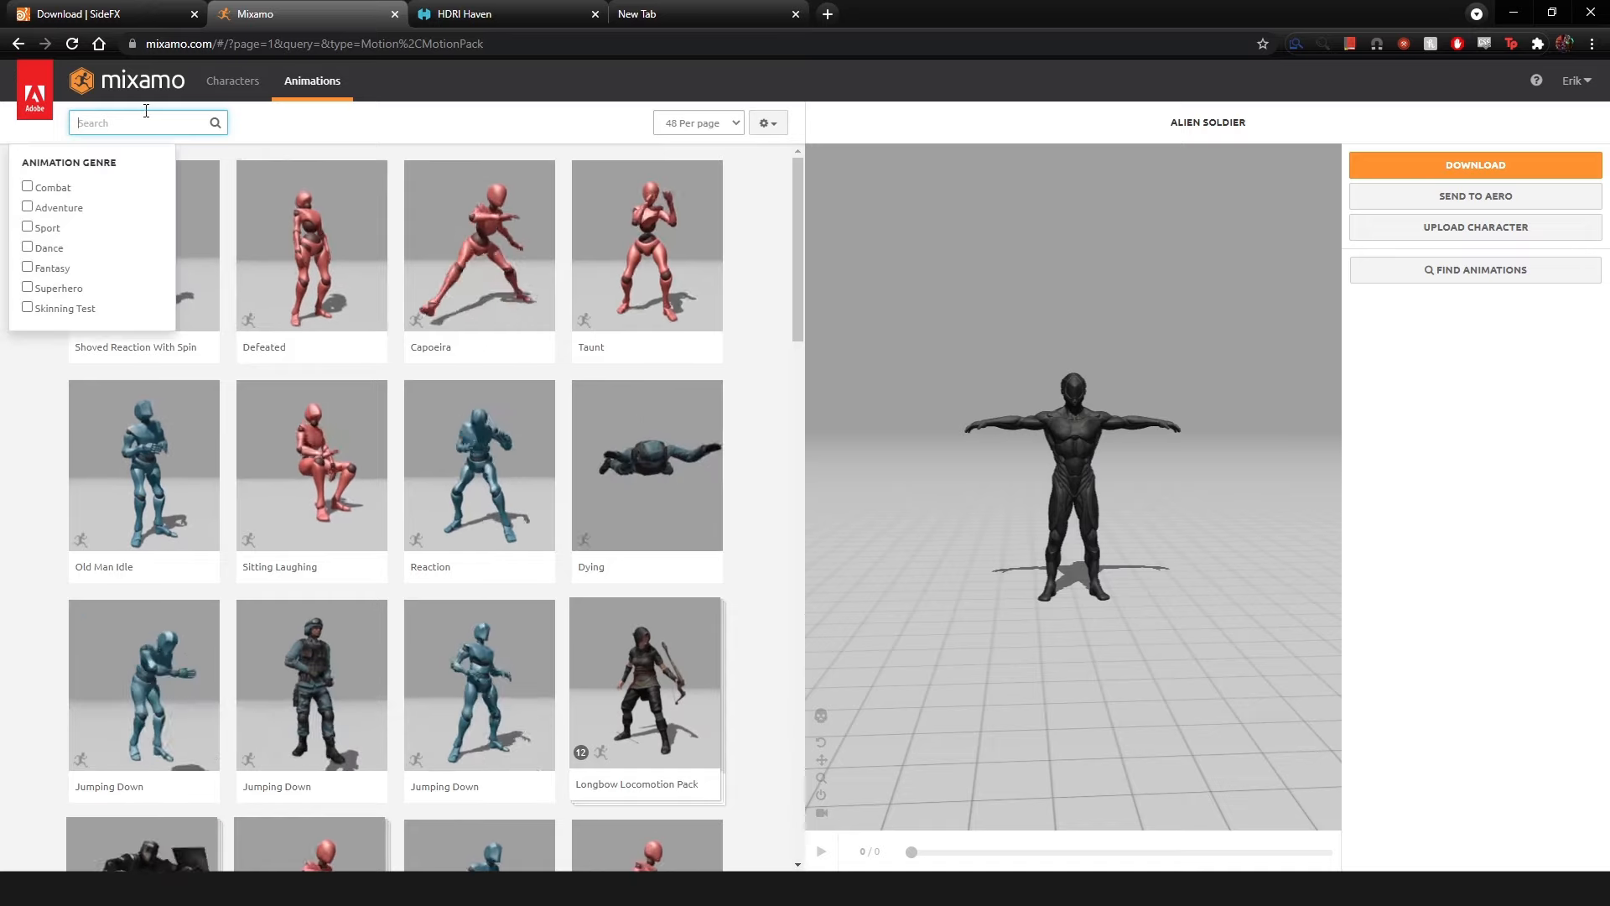
text(walk)
key(Return)
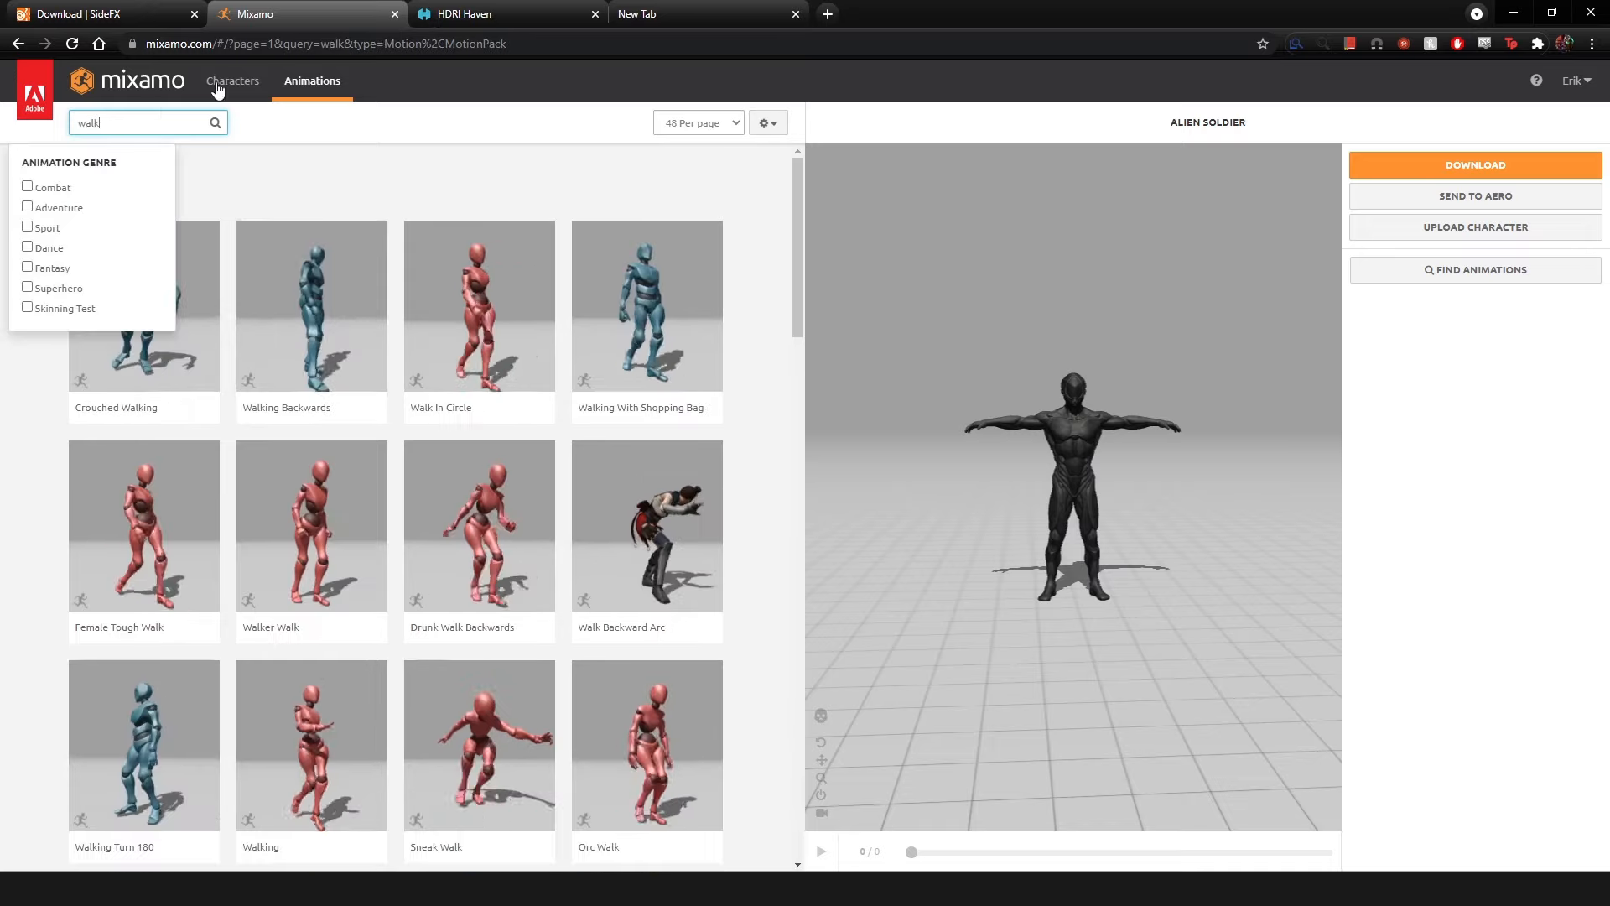
click(612, 196)
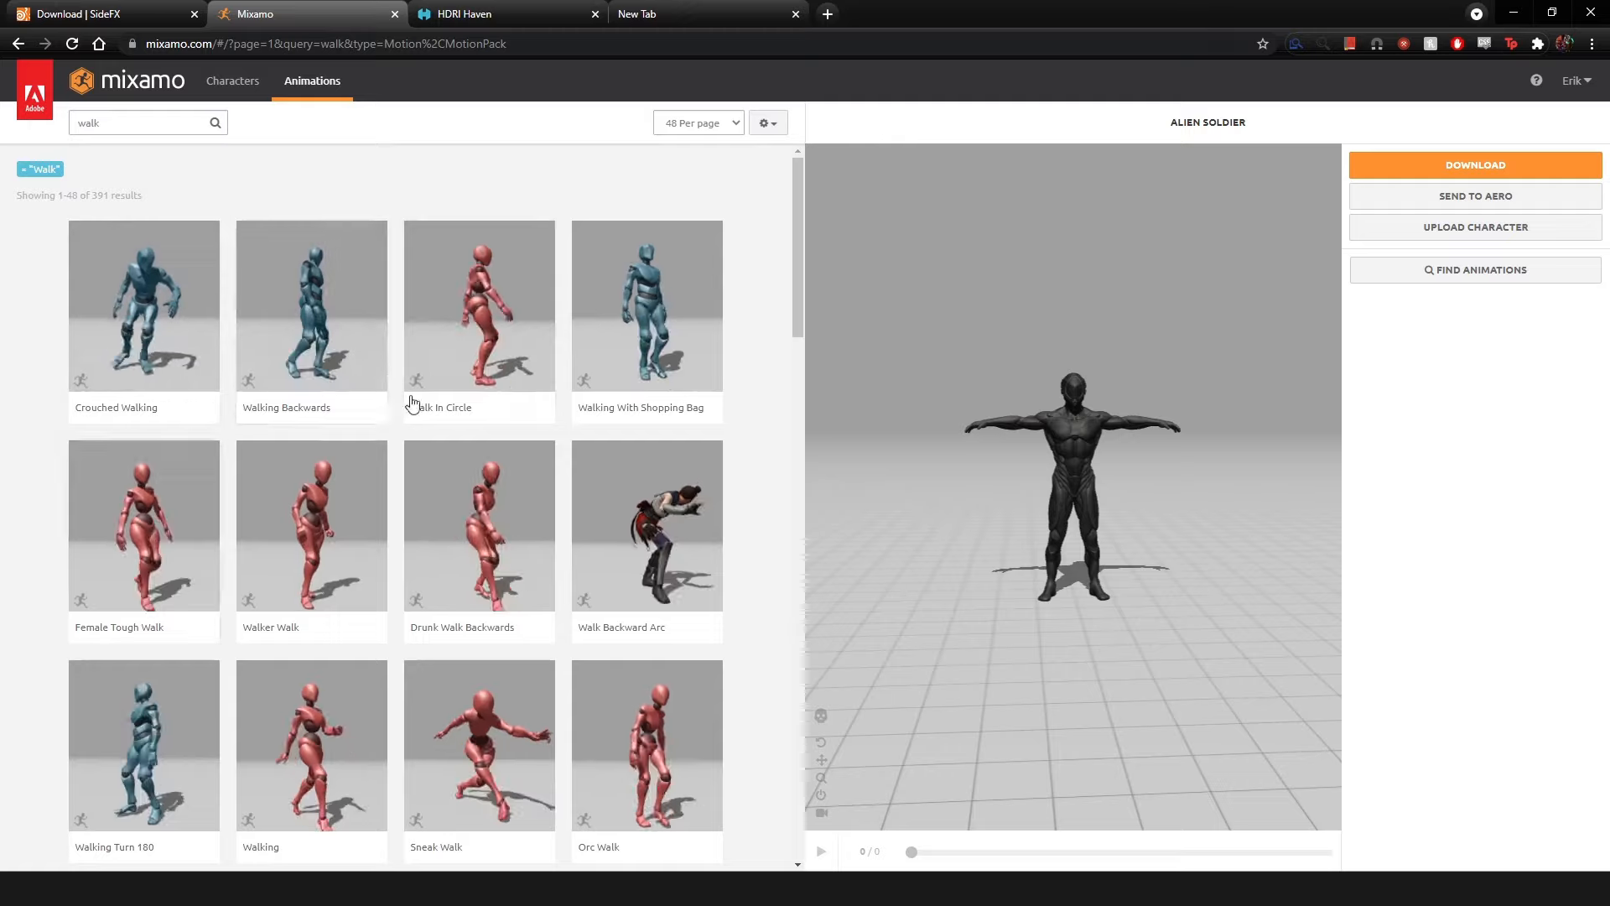
Apply the Walking animation with the blue figure to the Alien Soldier and inspect it in the preview.
scroll(544, 361, down, 15)
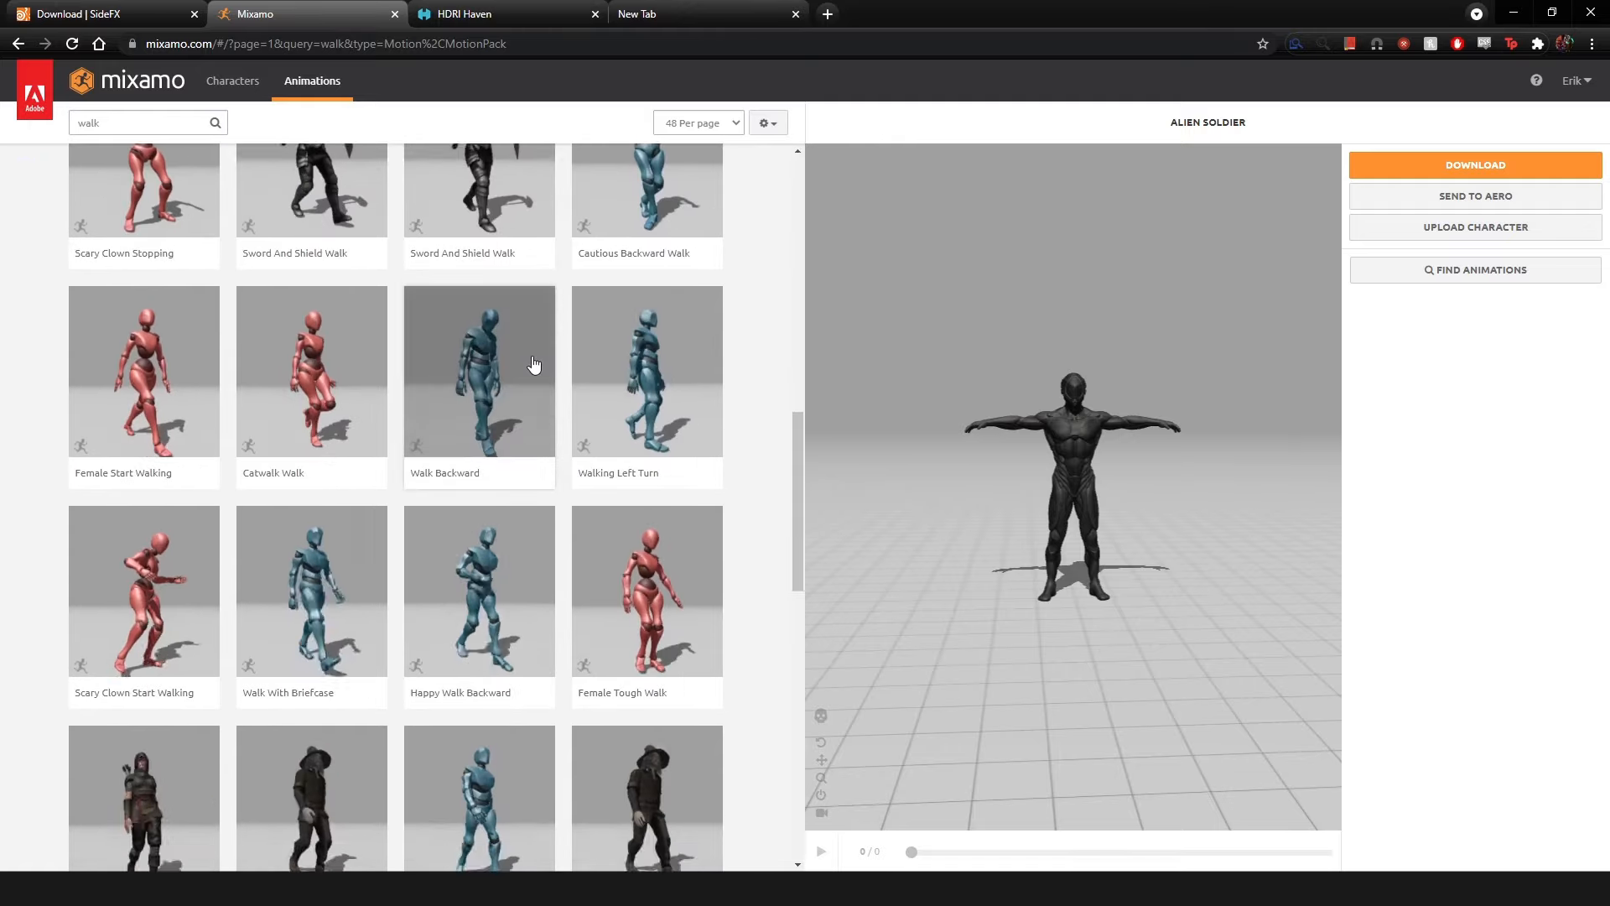
scroll(544, 361, down, 4)
click(544, 361)
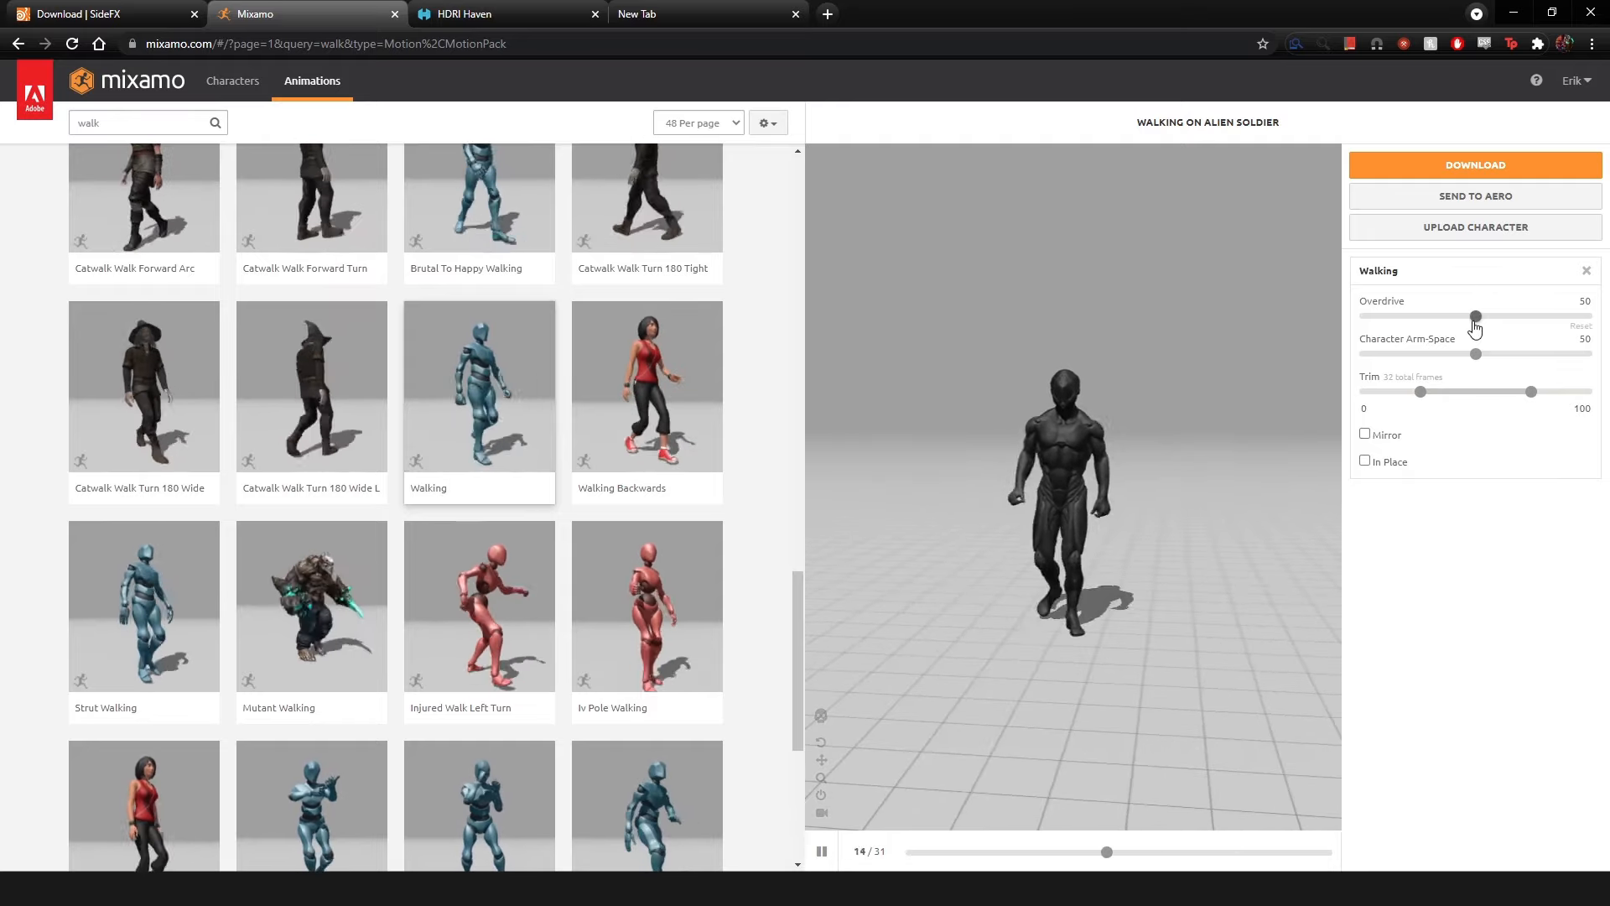
drag(1043, 470, 1070, 471)
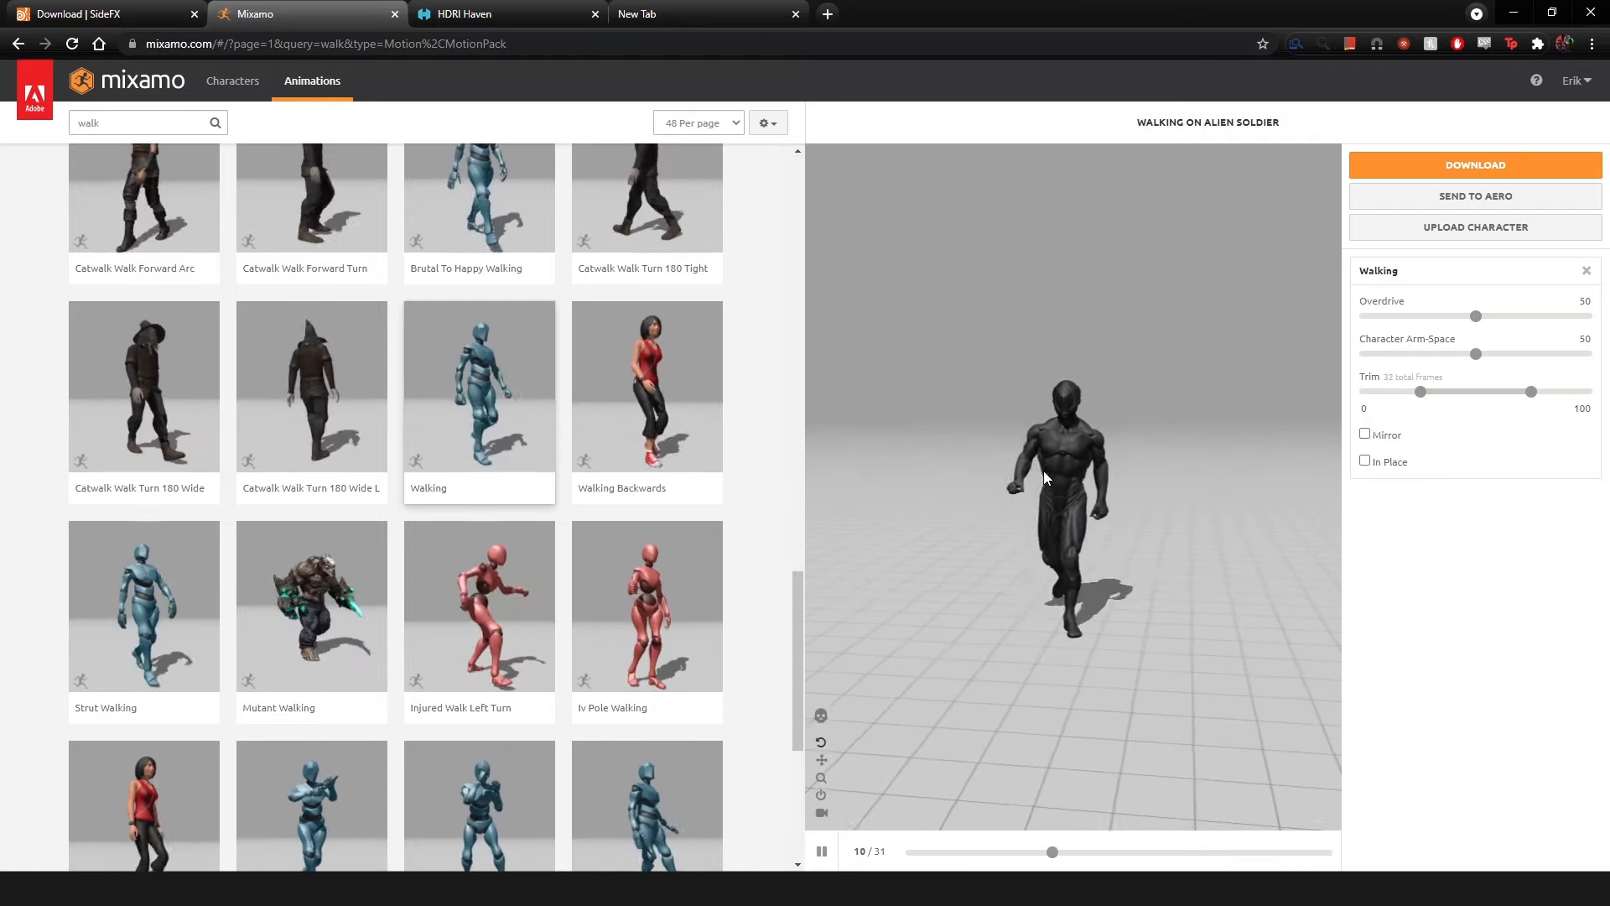
drag(1070, 475, 1114, 459)
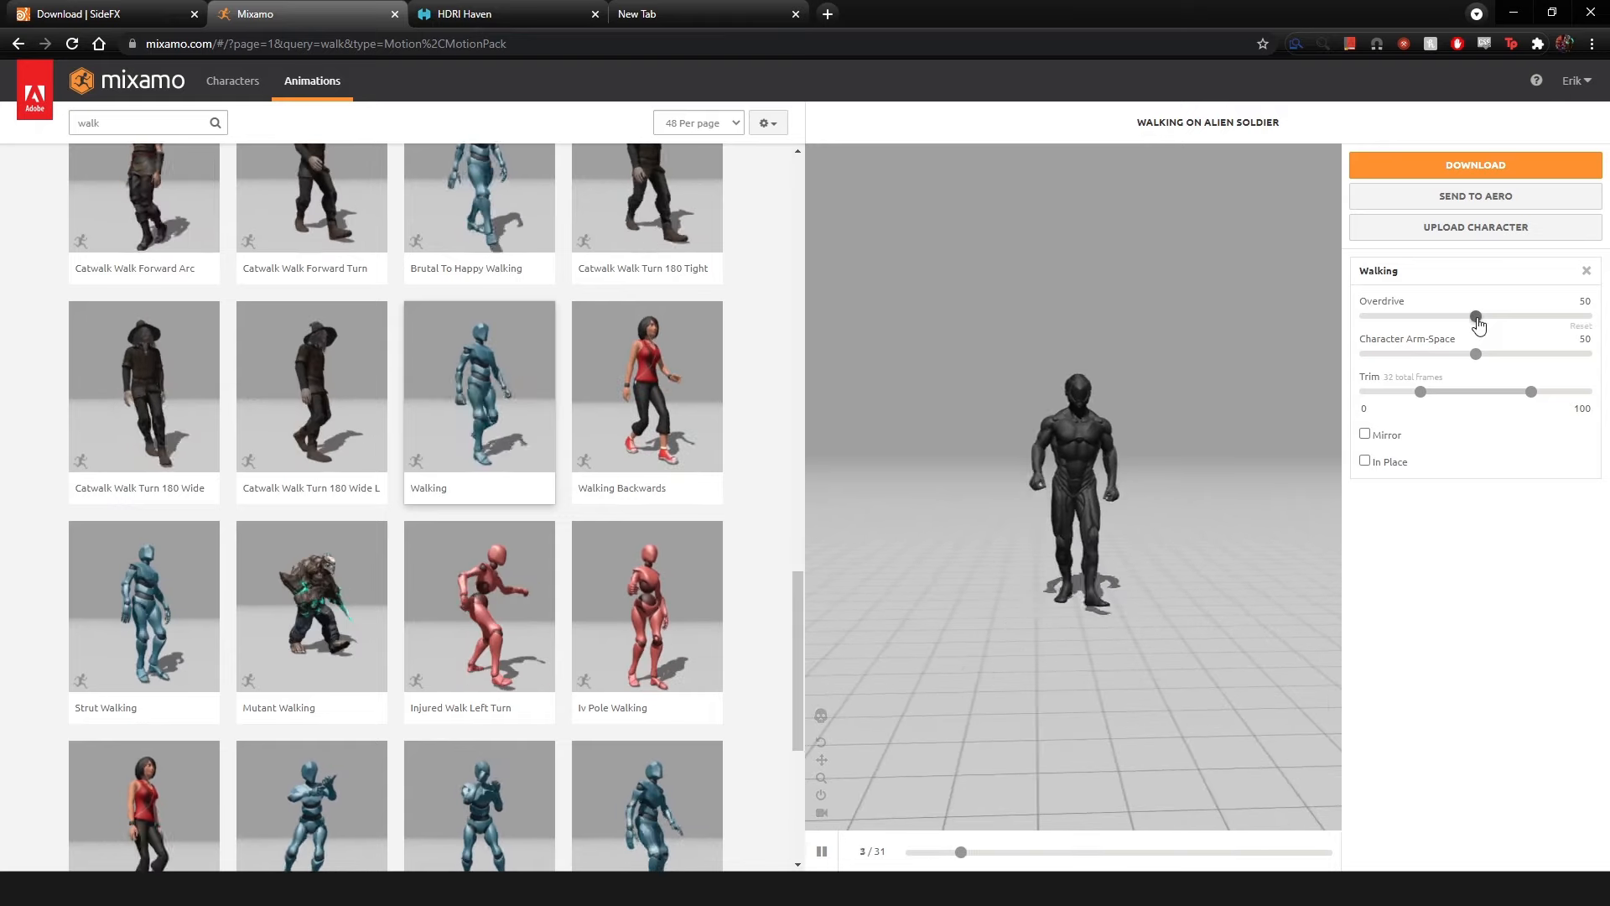
Set the Walking animation's Overdrive to 5 and extend its trim start to -50.
drag(1475, 319, 1446, 322)
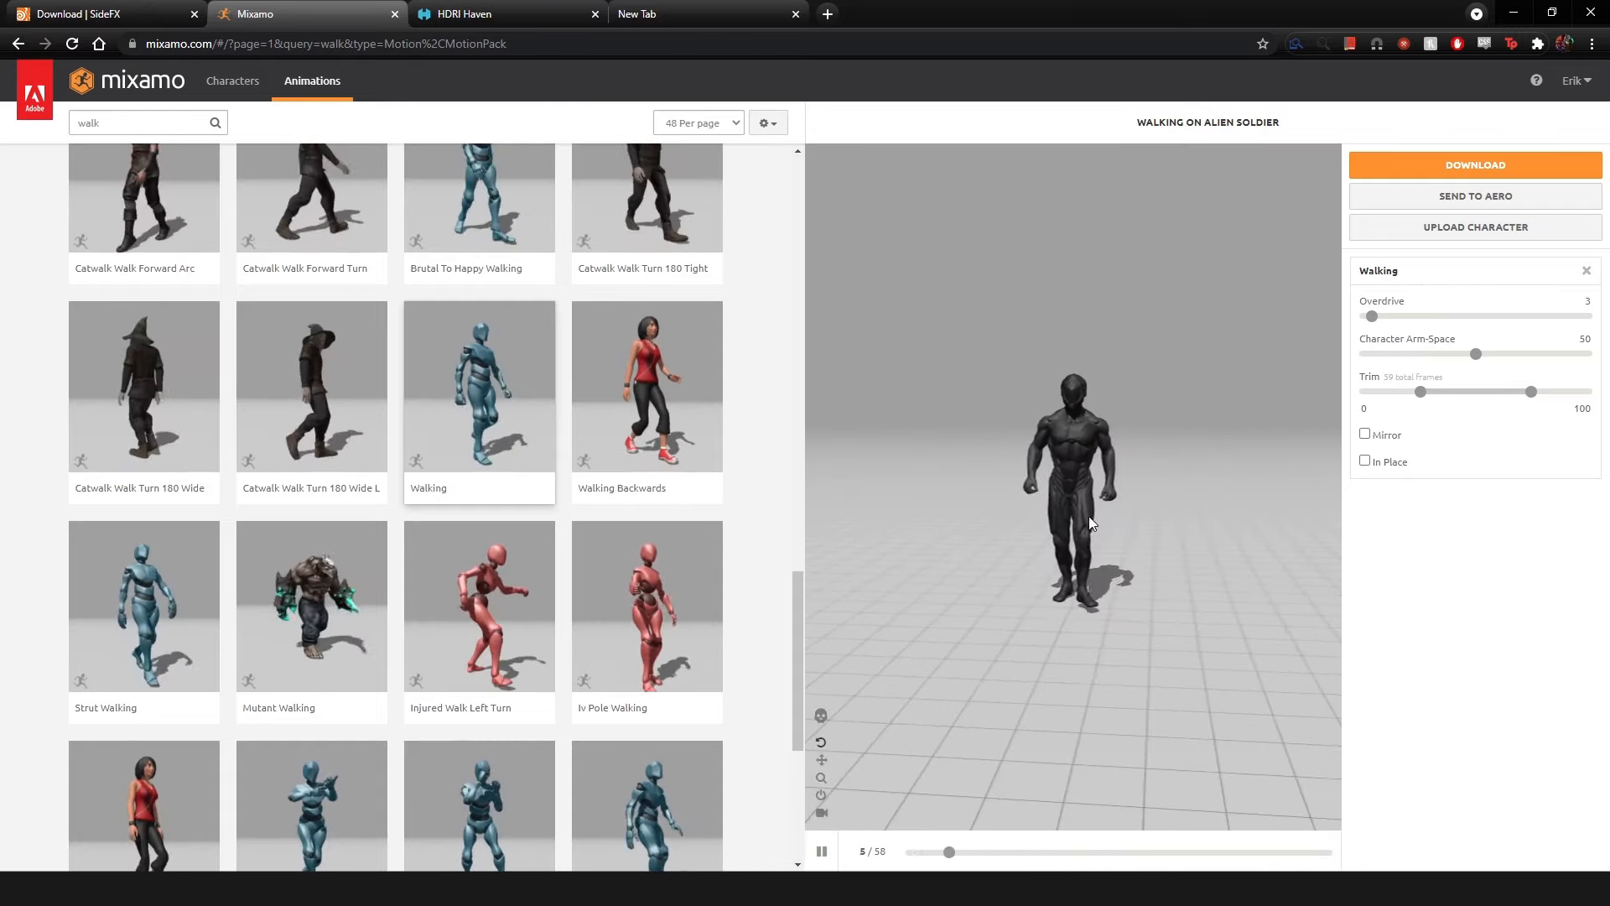
click(1372, 317)
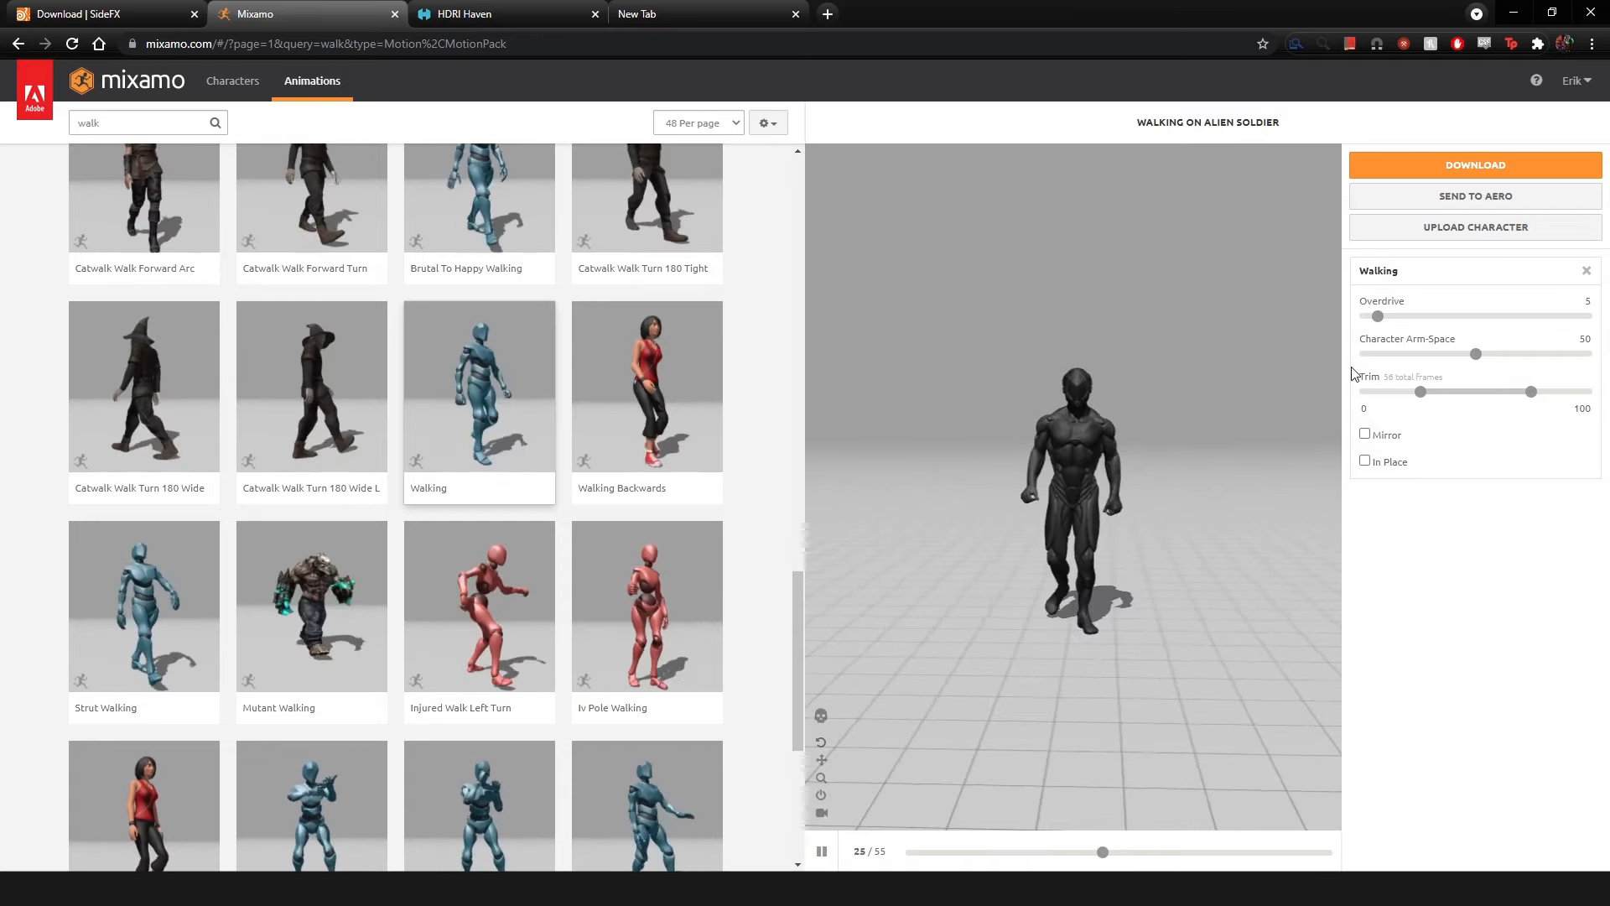
drag(1420, 396, 1402, 401)
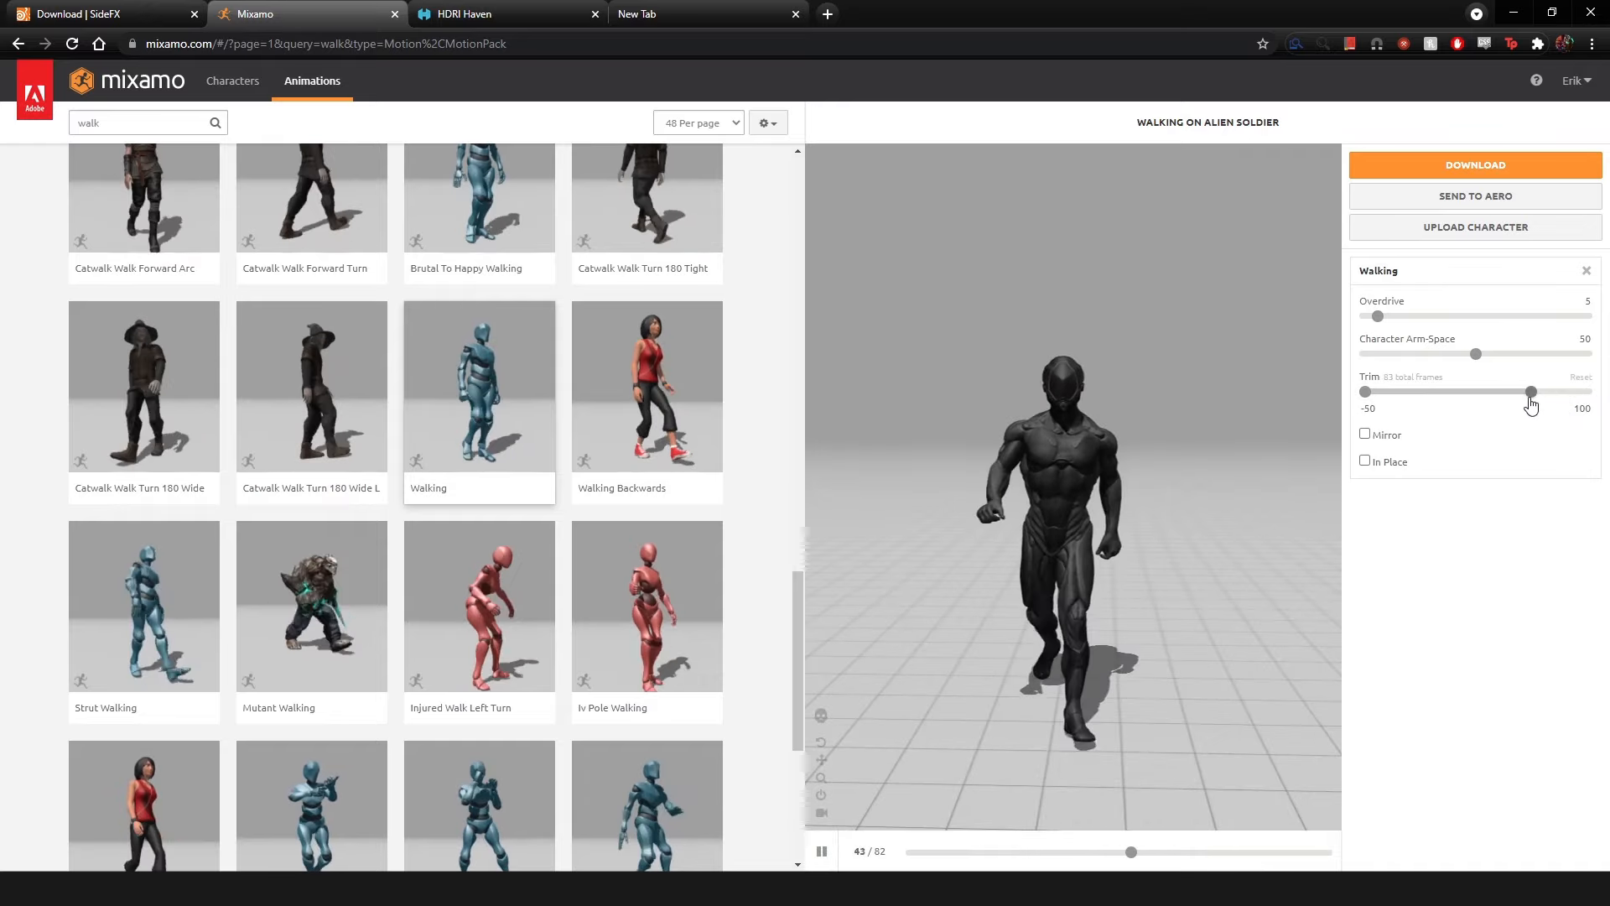
Extend the Walking animation's trim end to 150 and download it as FBX Binary with skin at 24 frames per second.
drag(1531, 392, 1586, 391)
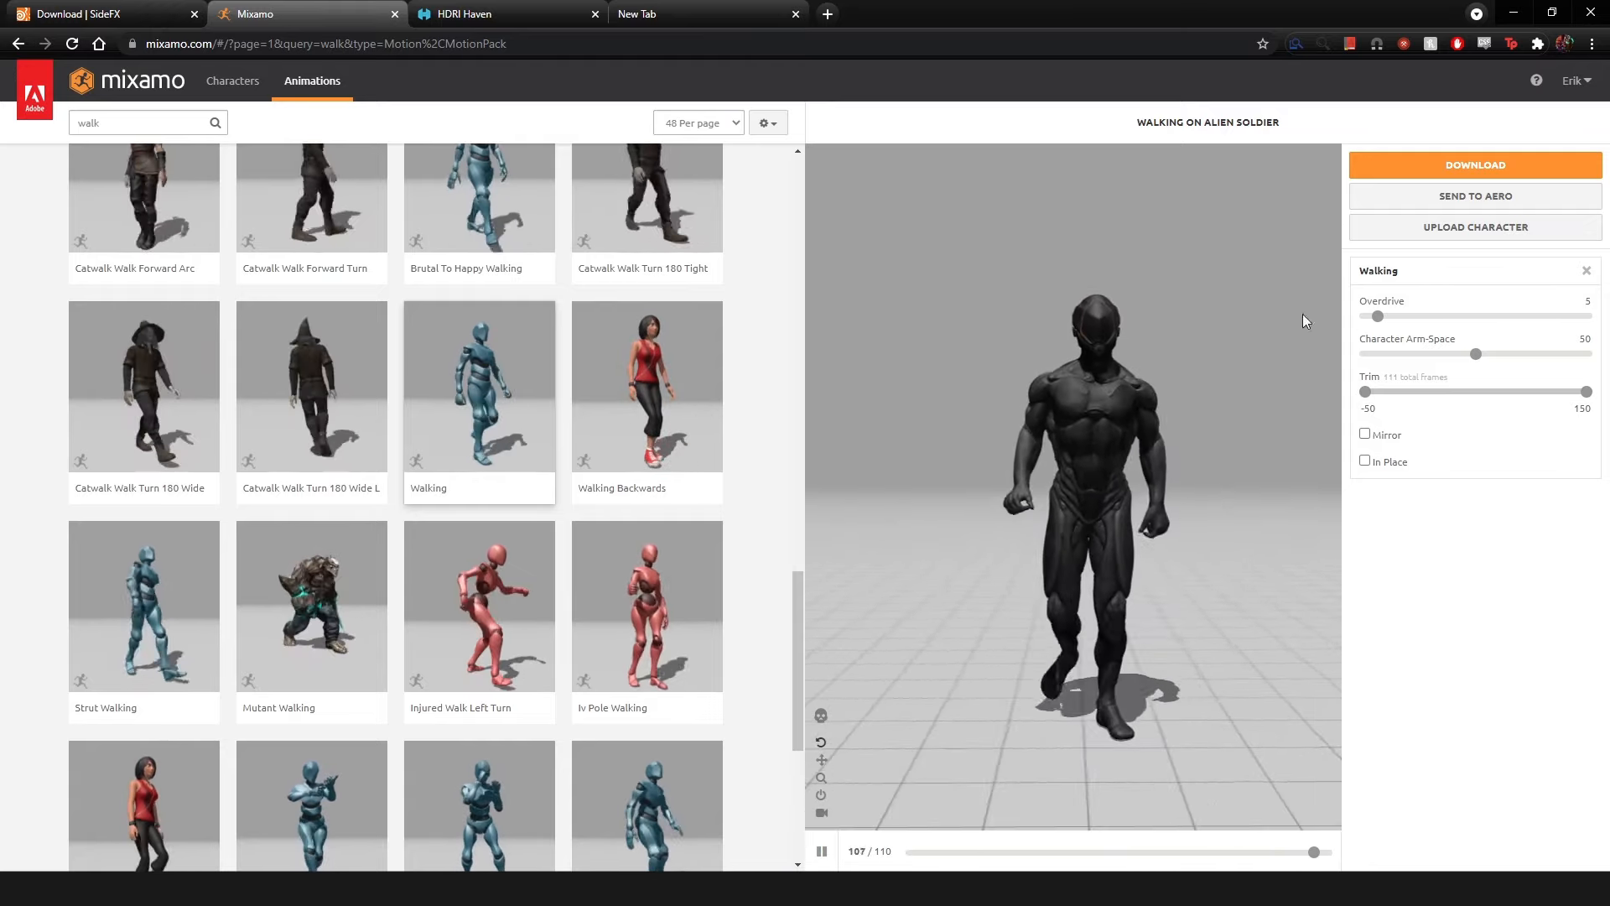
click(1446, 166)
click(712, 294)
click(629, 317)
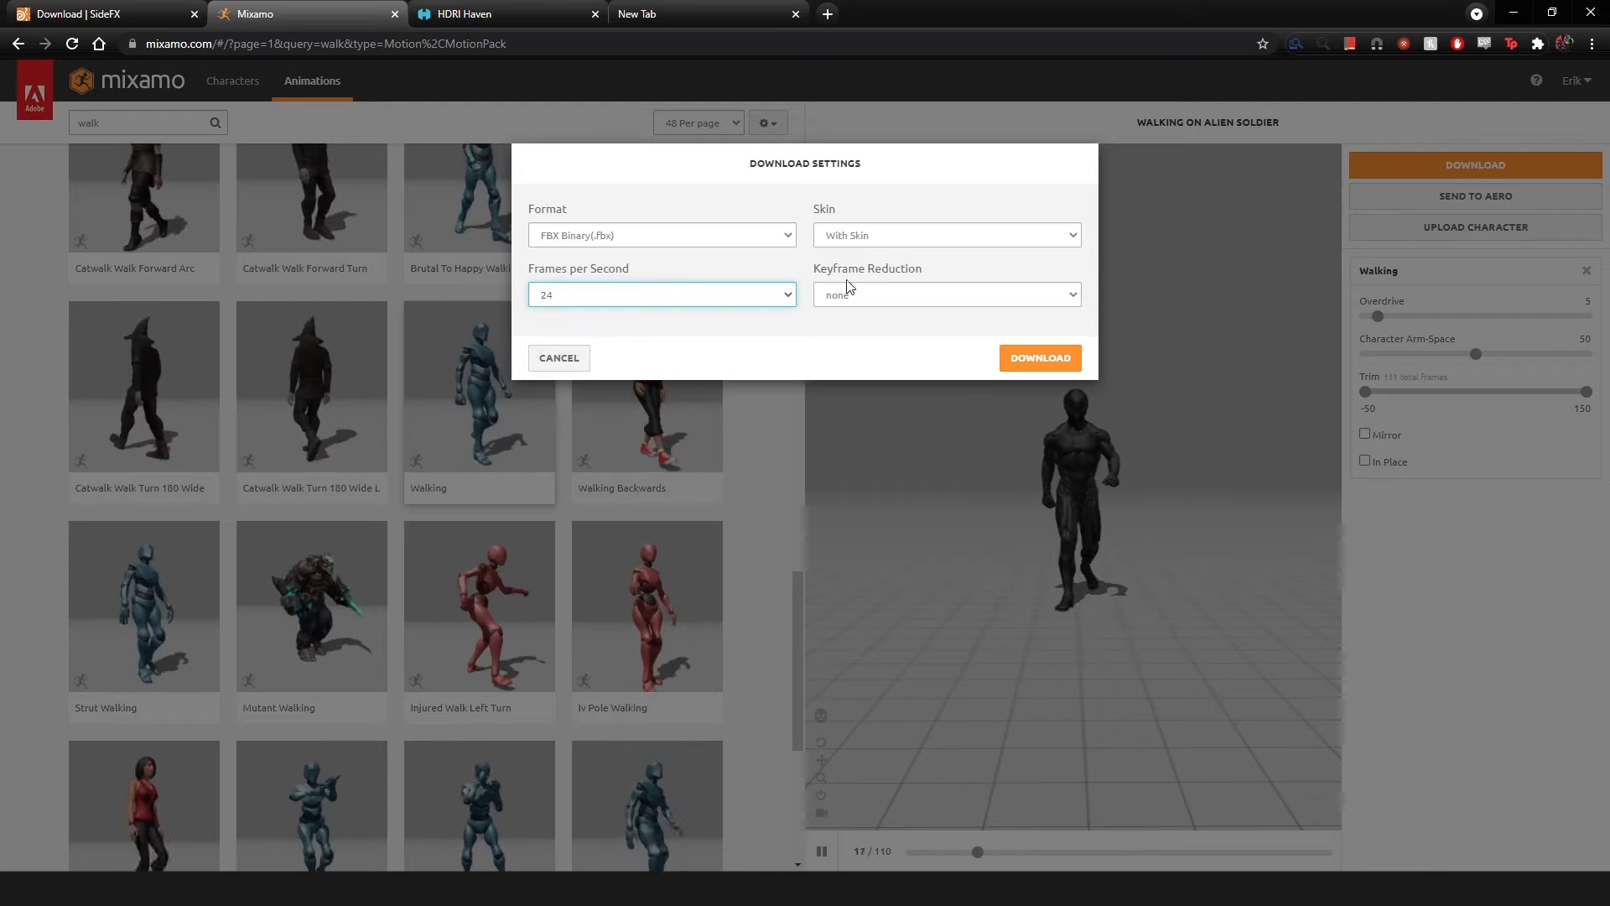
right_click(899, 261)
click(812, 327)
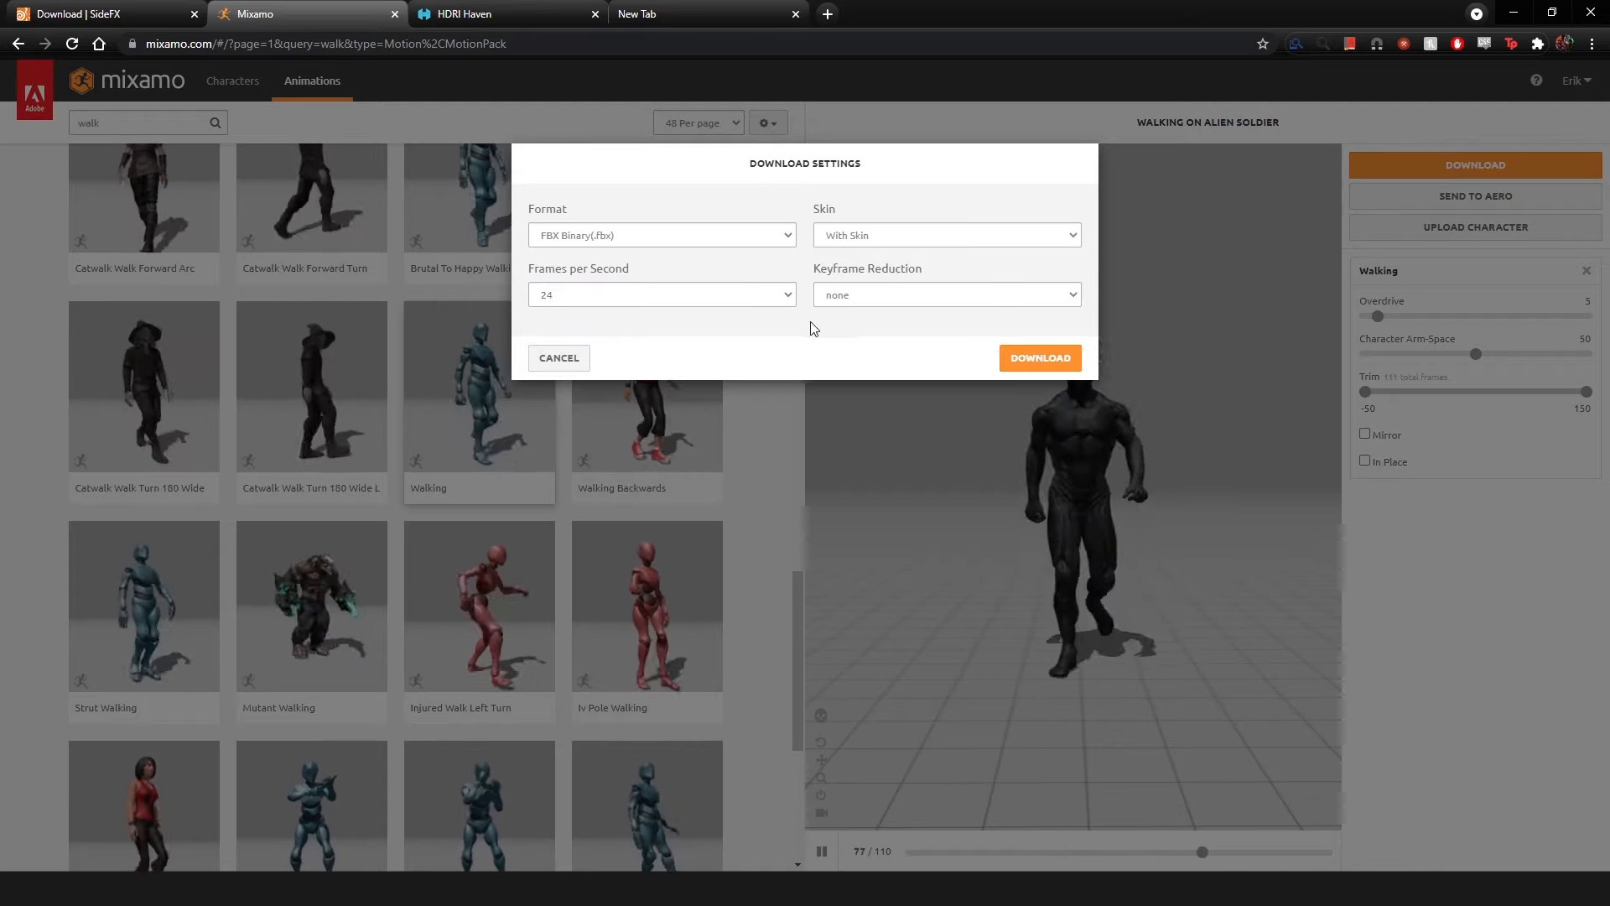
click(1026, 358)
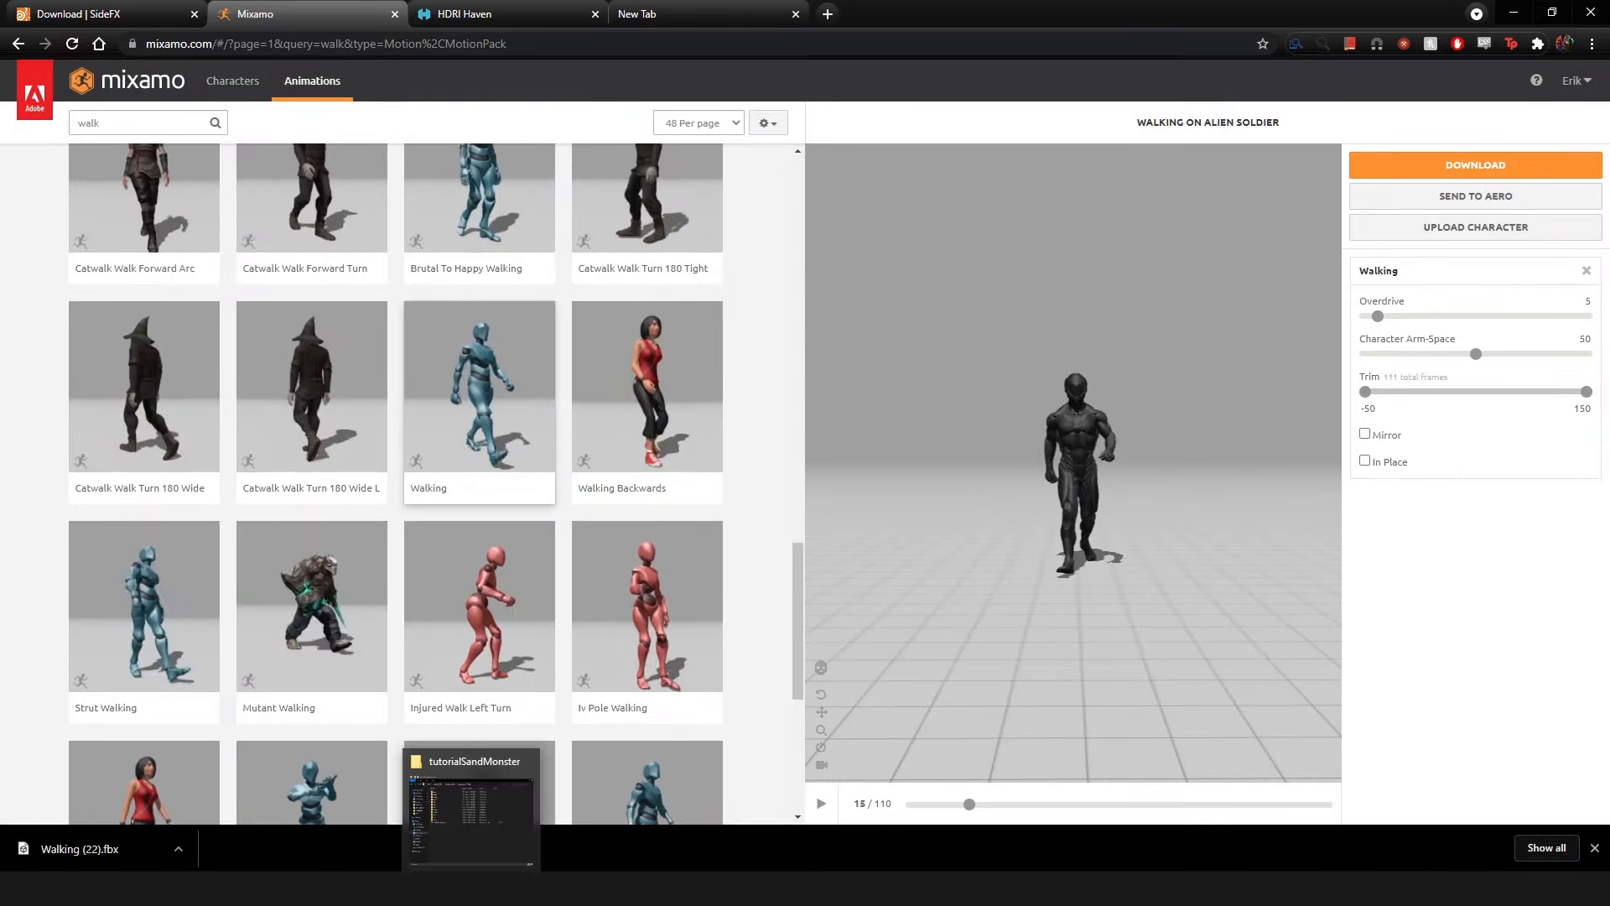
Open the tutorialSandMonster project folder and load Walking (22).fbx from $HIP as the Houdini agent node's FBX file.
click(472, 809)
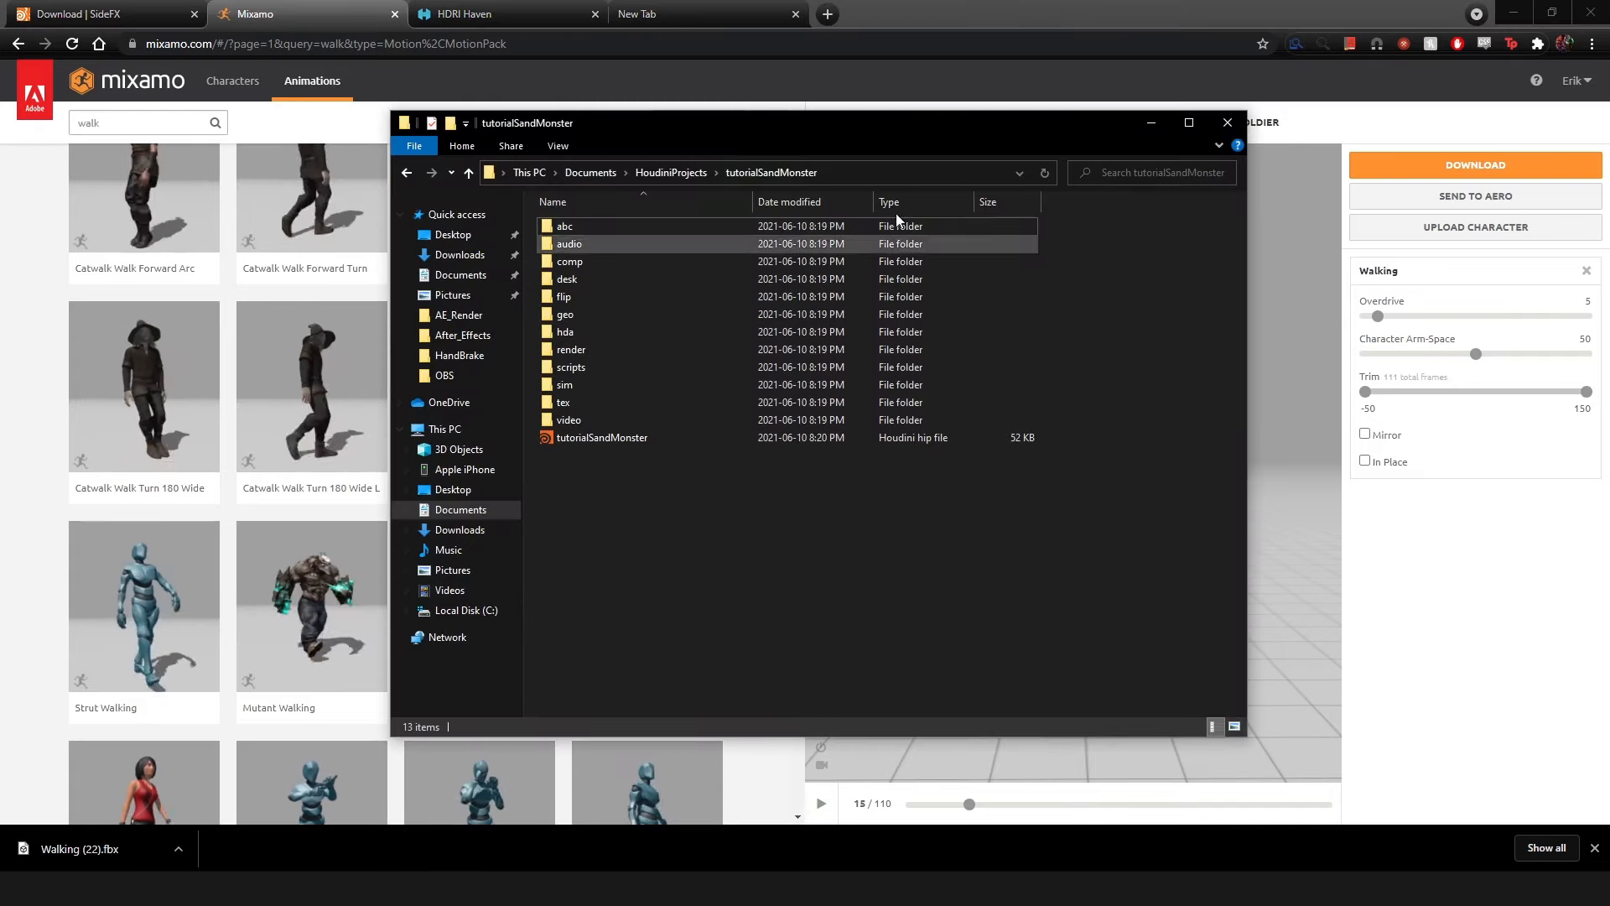
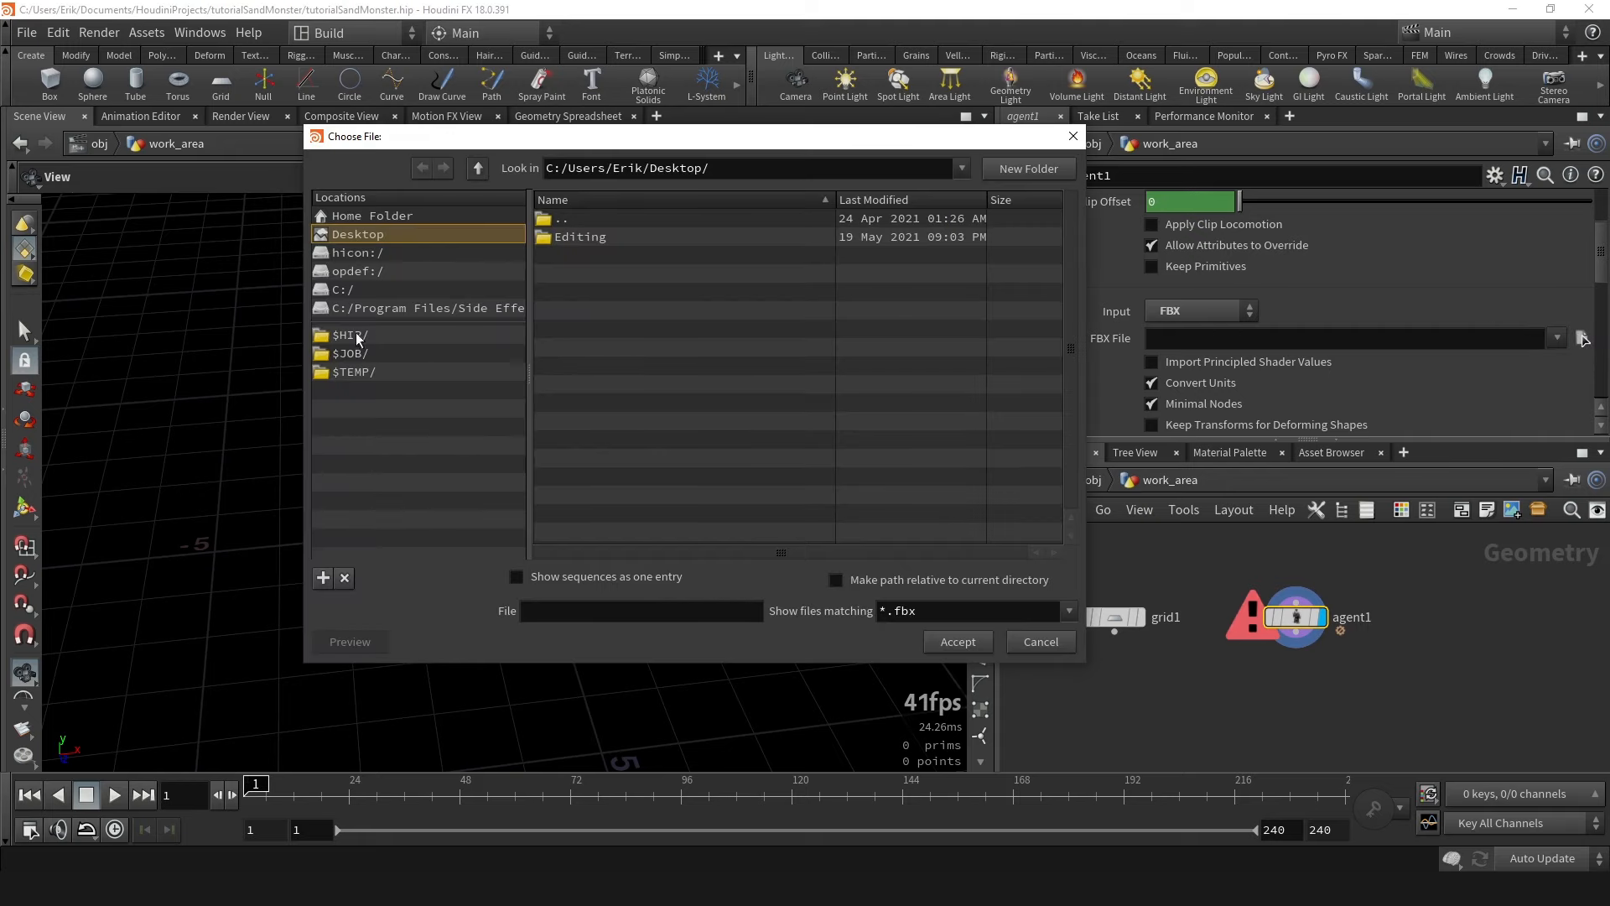
click(364, 335)
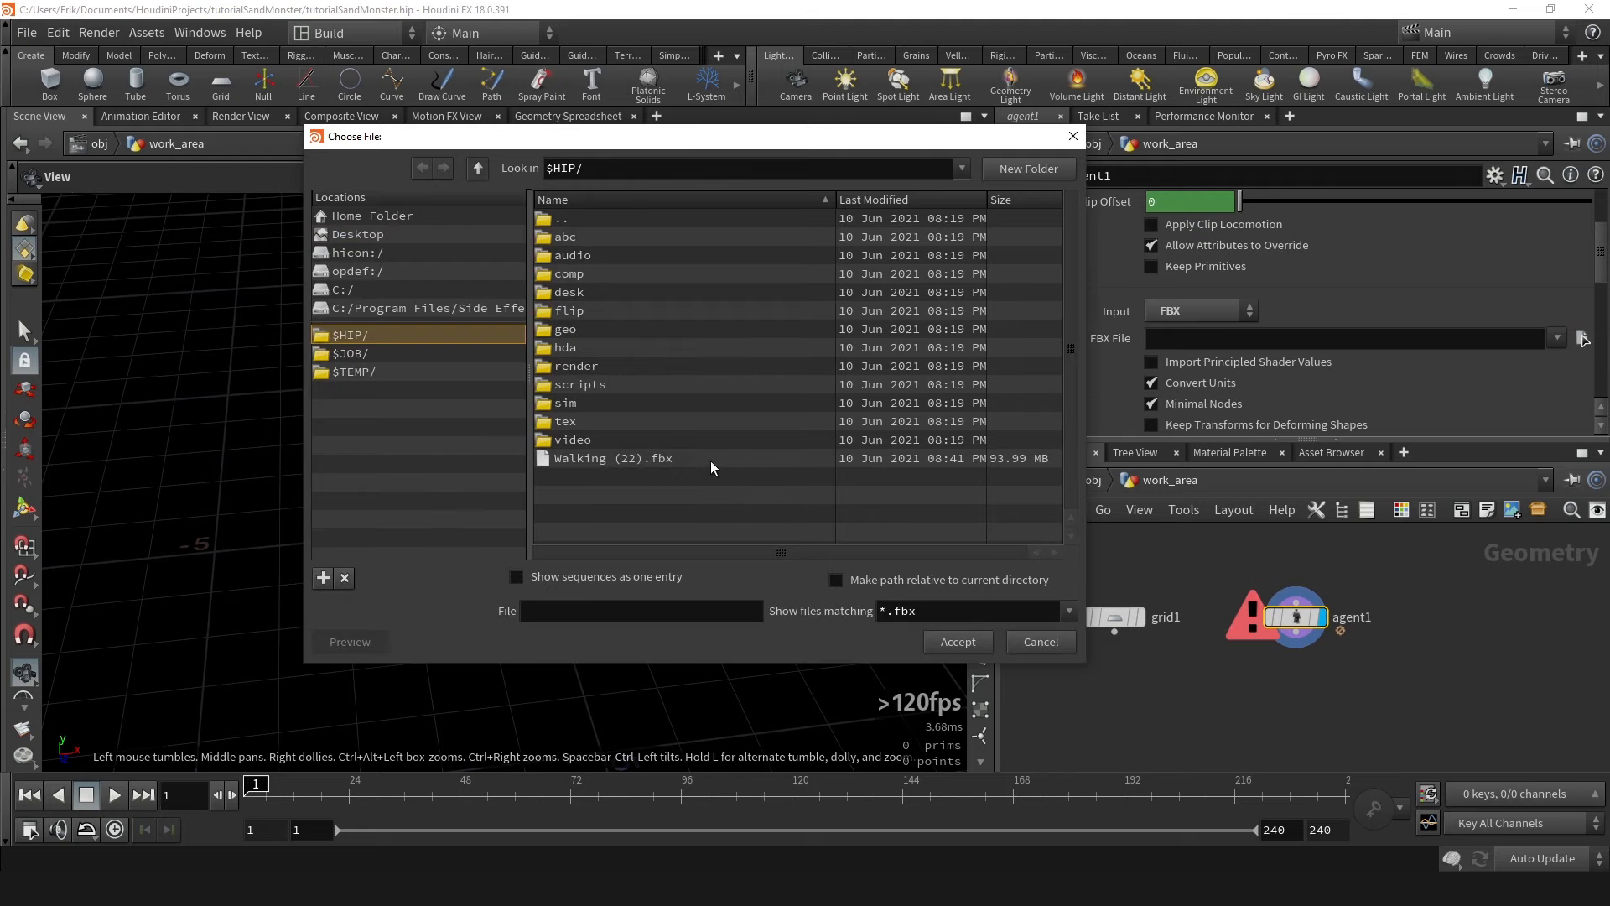
double_click(711, 460)
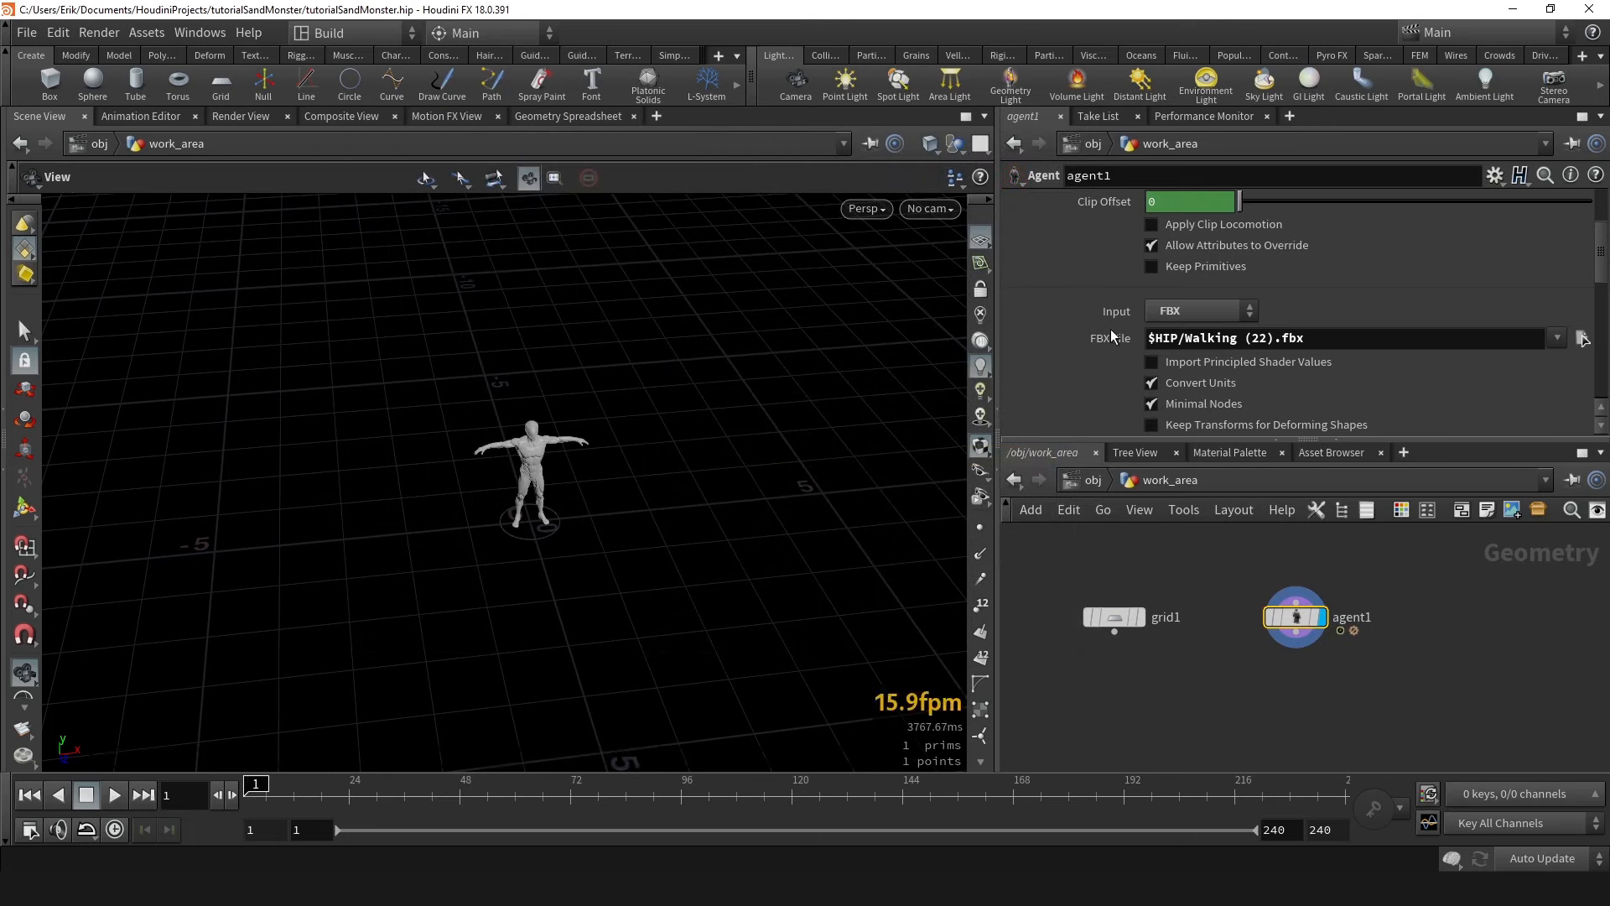
Frame the imported character and set the agent's Current Clip to mixamo.com.
key(f)
drag(269, 788, 262, 597)
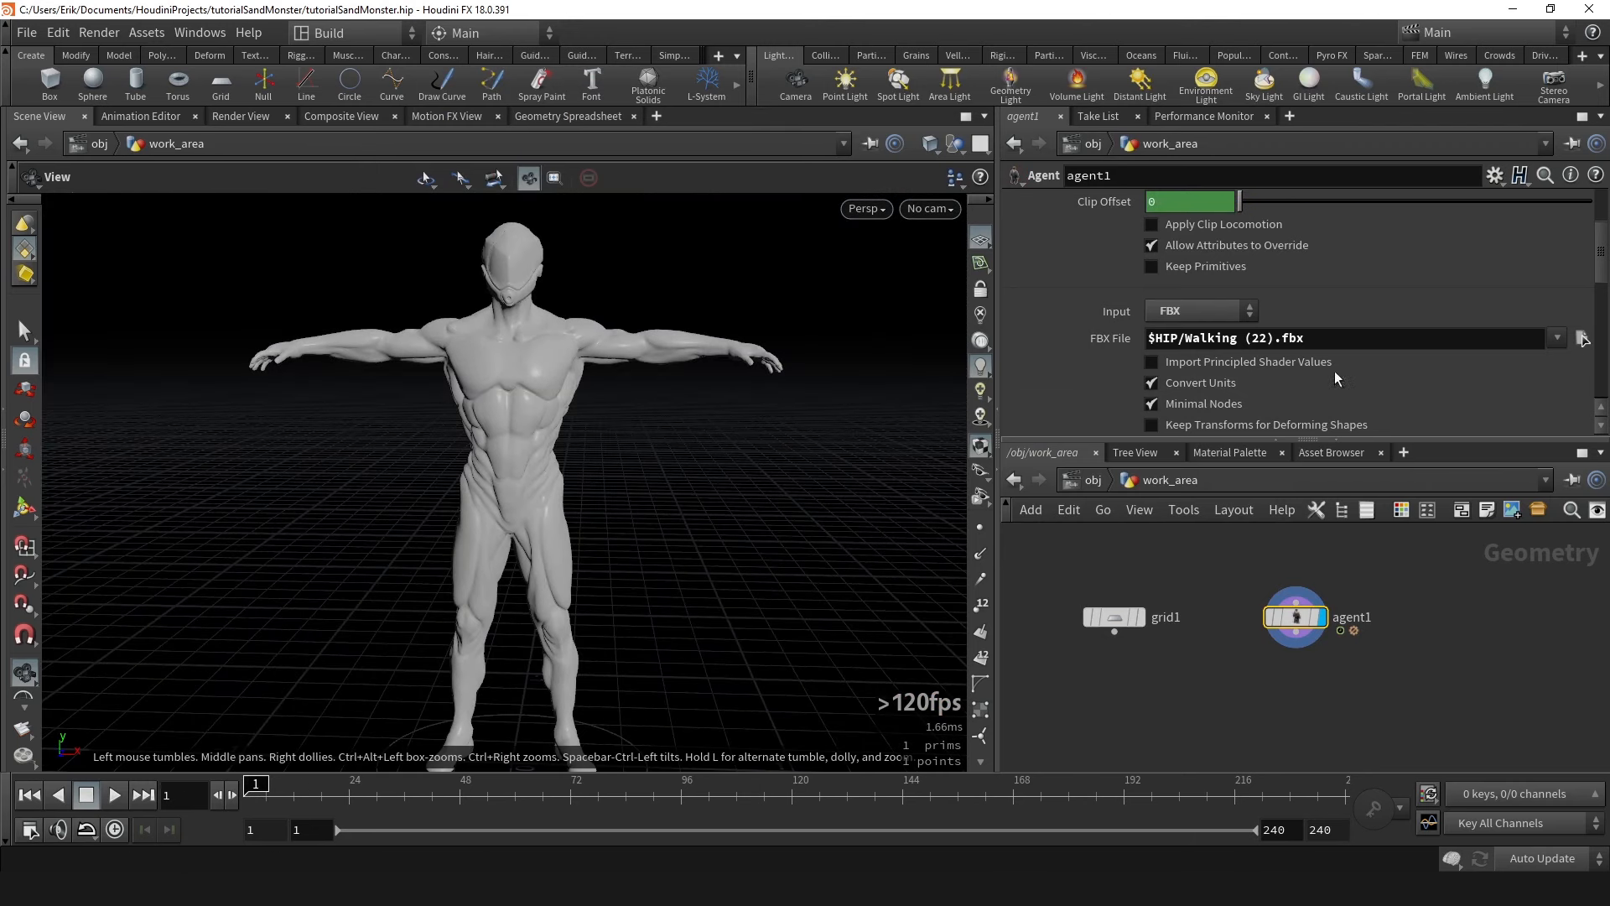
scroll(1345, 392, up, 3)
drag(745, 348, 749, 368)
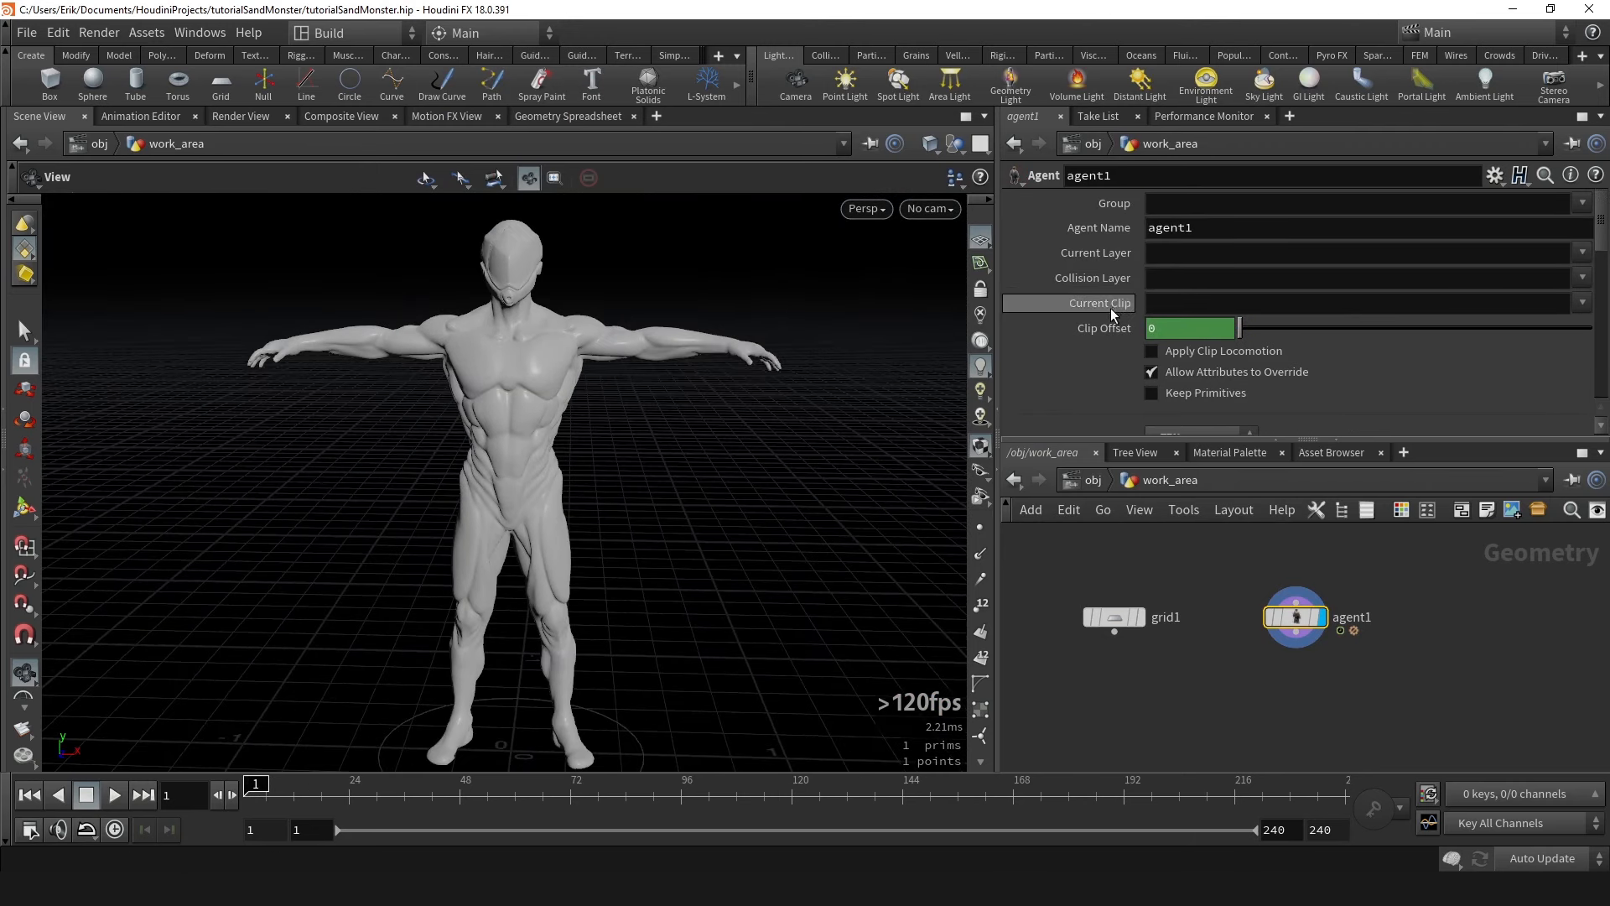
click(1583, 304)
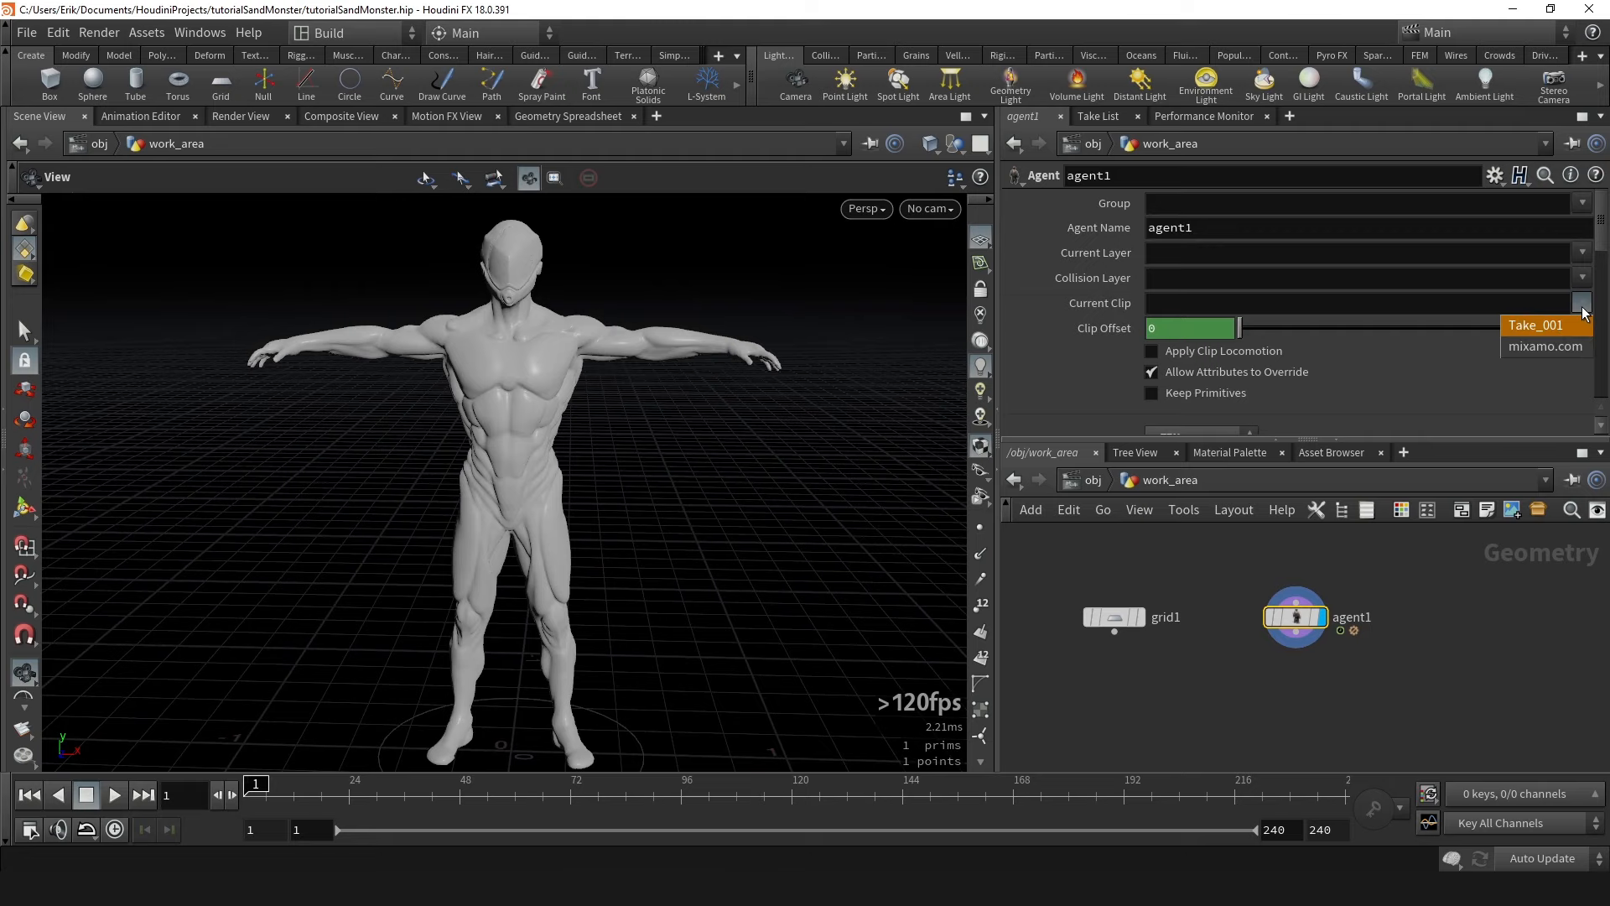
click(1542, 346)
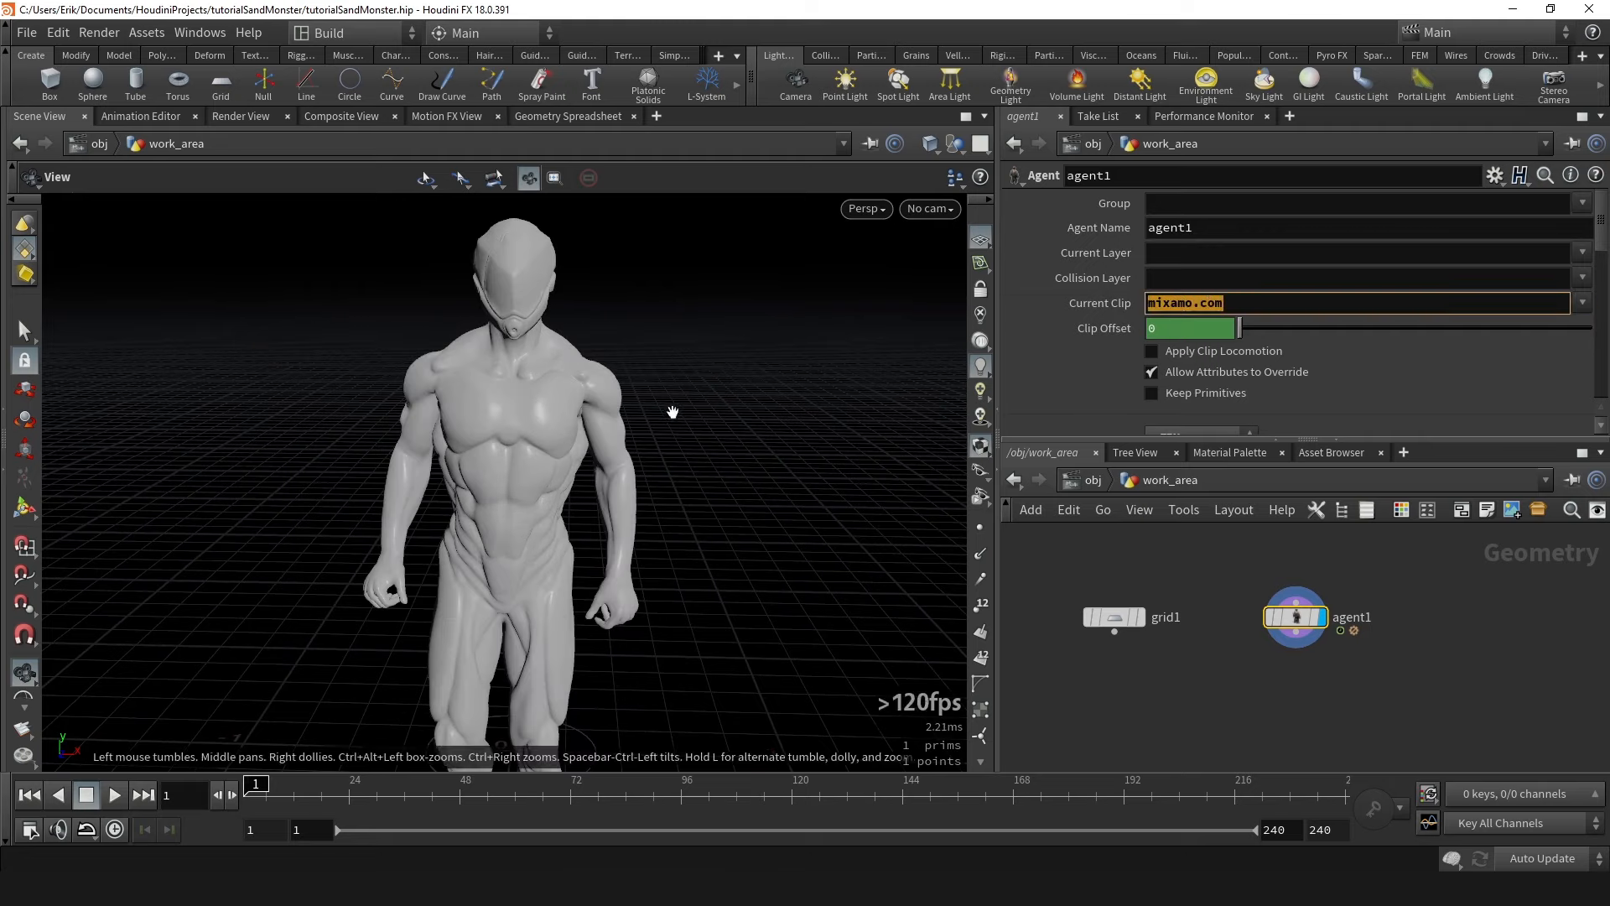
Scrub through the timeline to examine the agent's walk from several angles, then return to frame 1.
scroll(672, 406, down, 3)
drag(260, 784, 184, 751)
drag(416, 758, 186, 811)
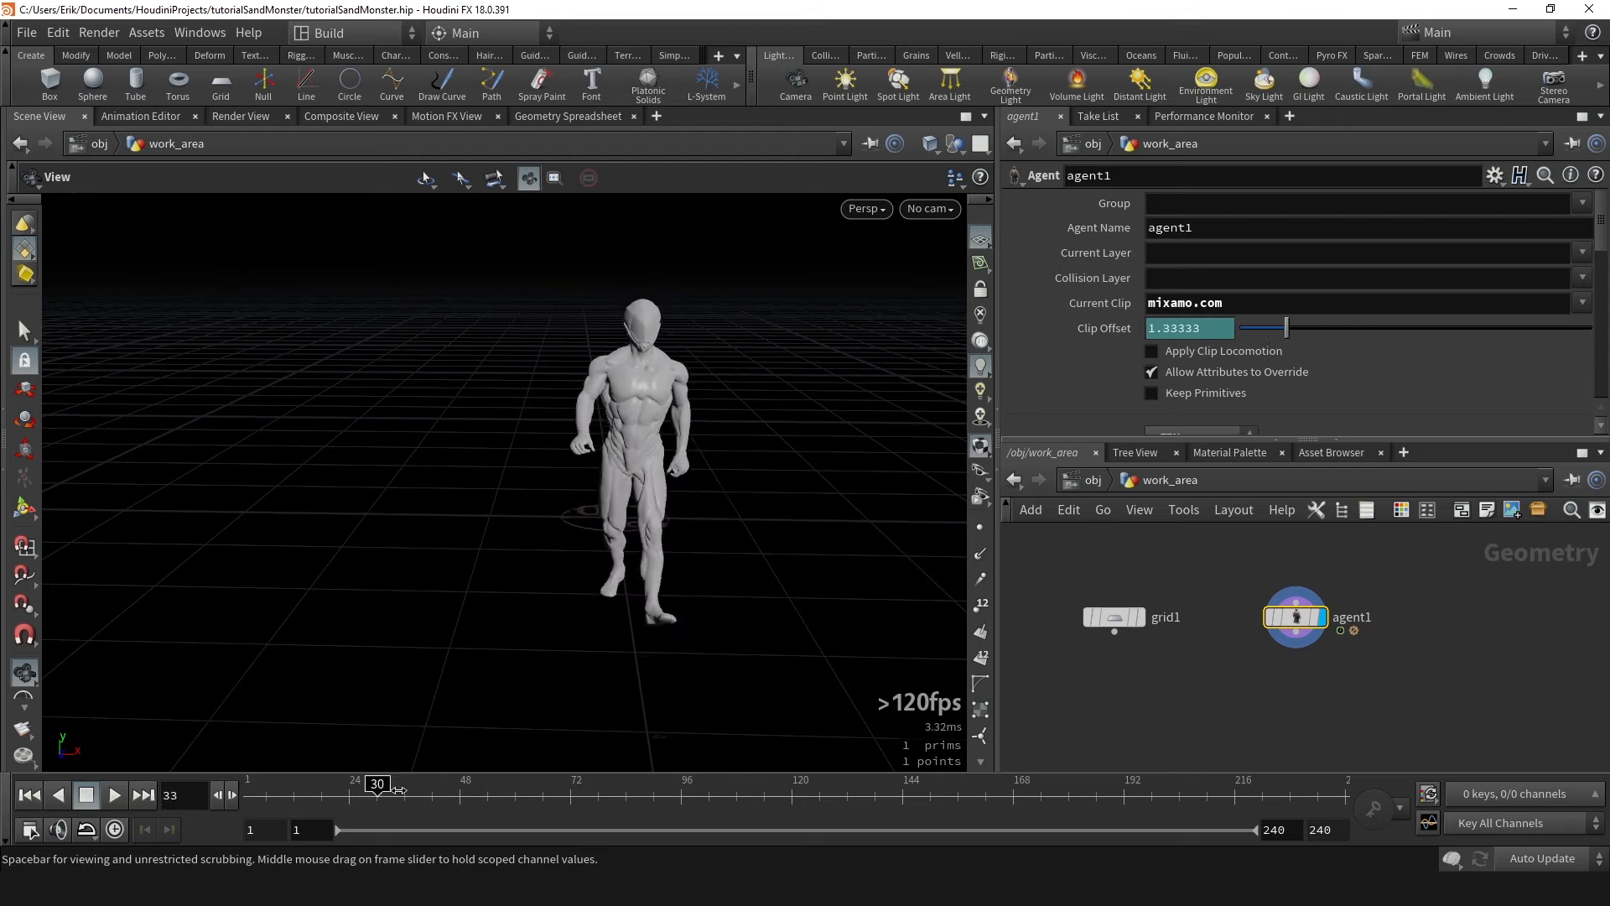
drag(399, 790, 437, 790)
drag(470, 524, 508, 503)
drag(562, 804, 722, 792)
right_drag(645, 608, 625, 571)
mouse_move(616, 440)
middle_down()
mouse_move(647, 471)
mouse_move(610, 462)
middle_up()
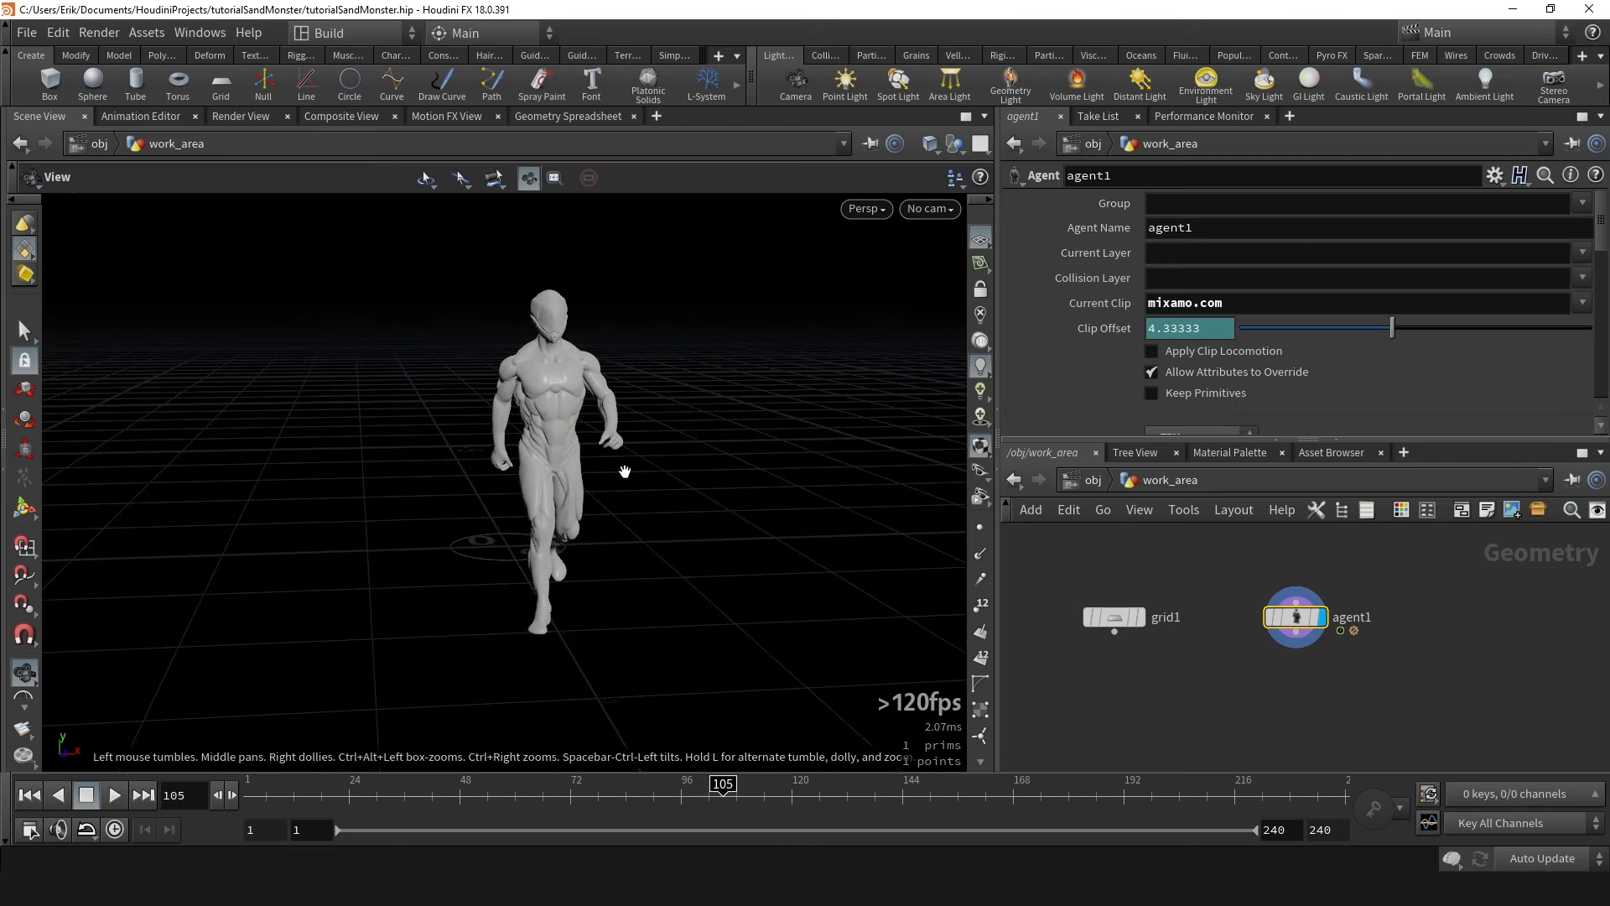
click(1239, 639)
middle_drag(1238, 639, 1218, 635)
right_drag(594, 543, 590, 535)
drag(453, 805, 245, 795)
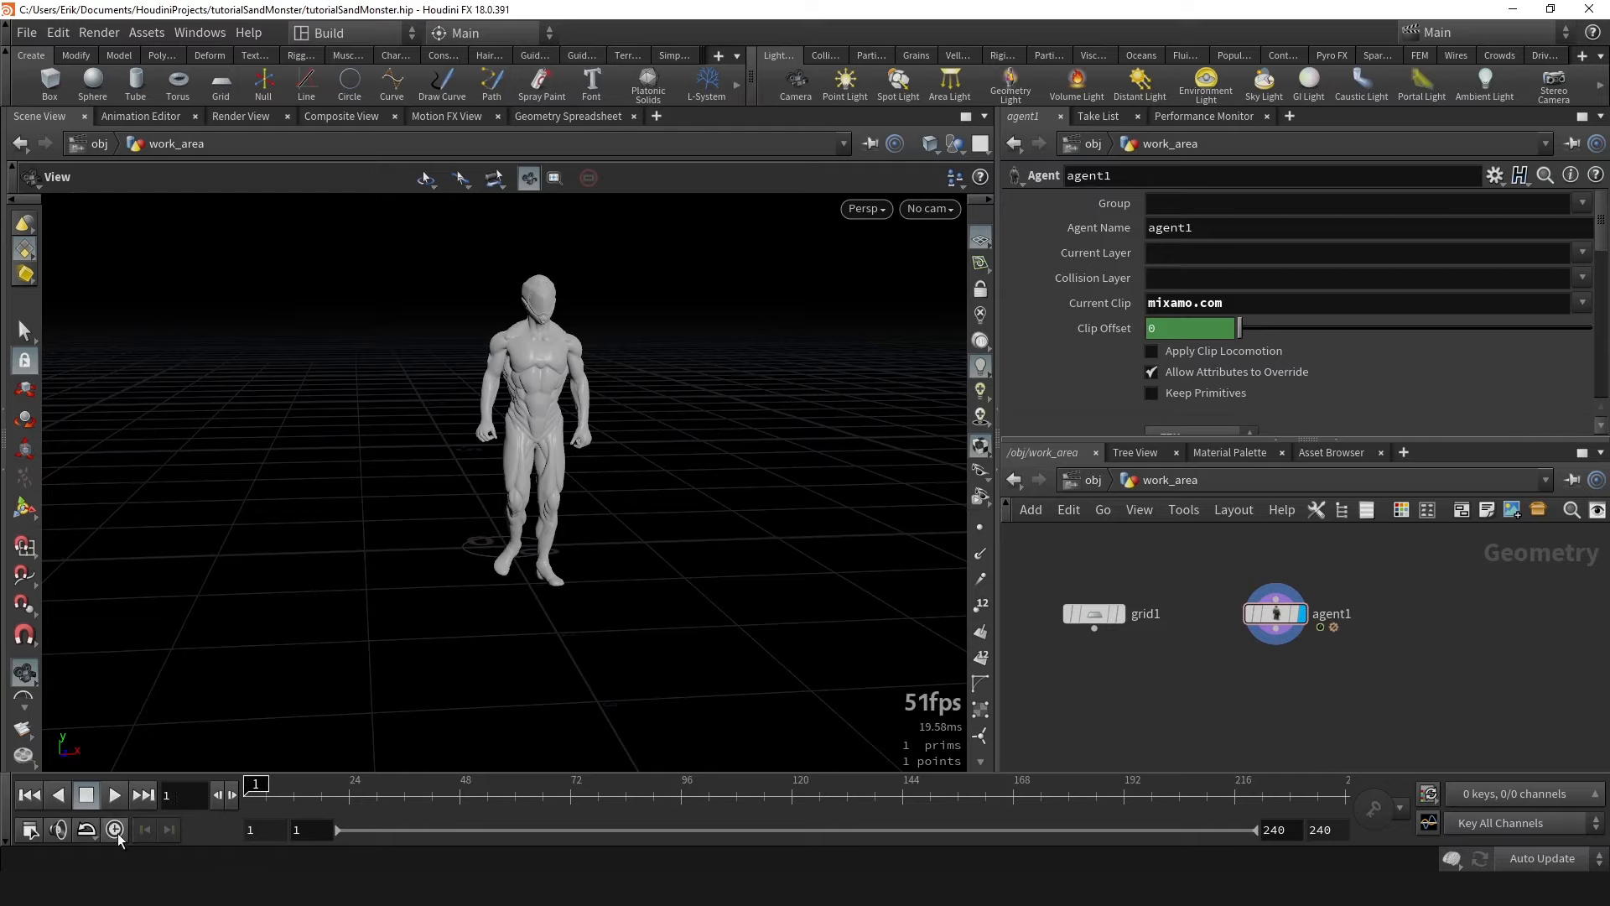
Turn on real-time playback, play the walk from the first frame and rewind to frame 1.
click(114, 798)
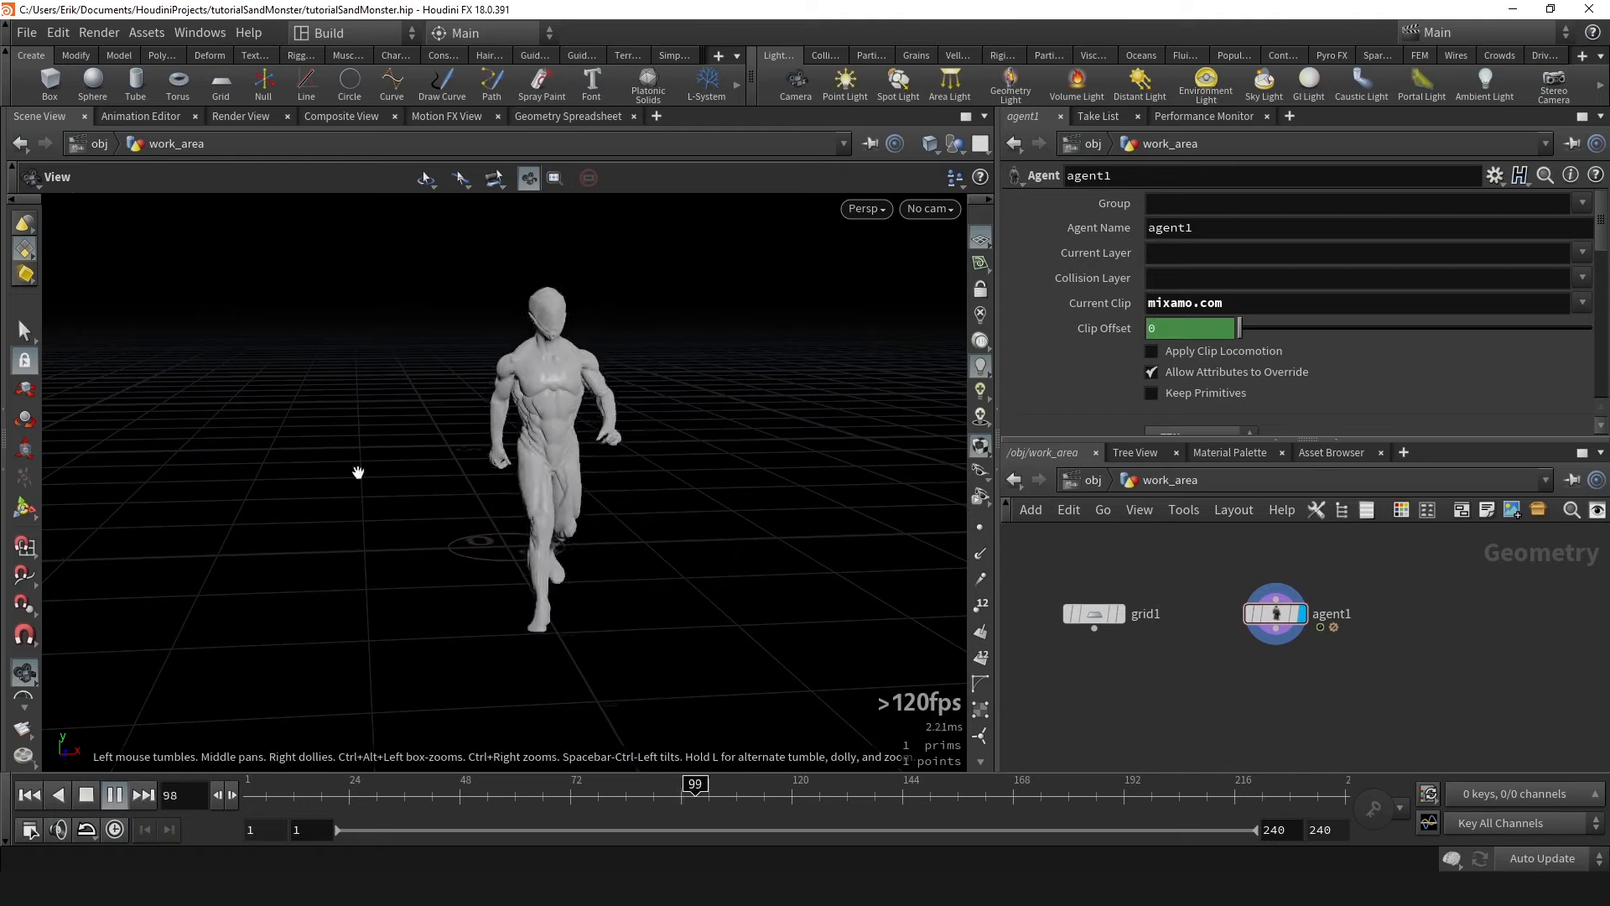
click(117, 831)
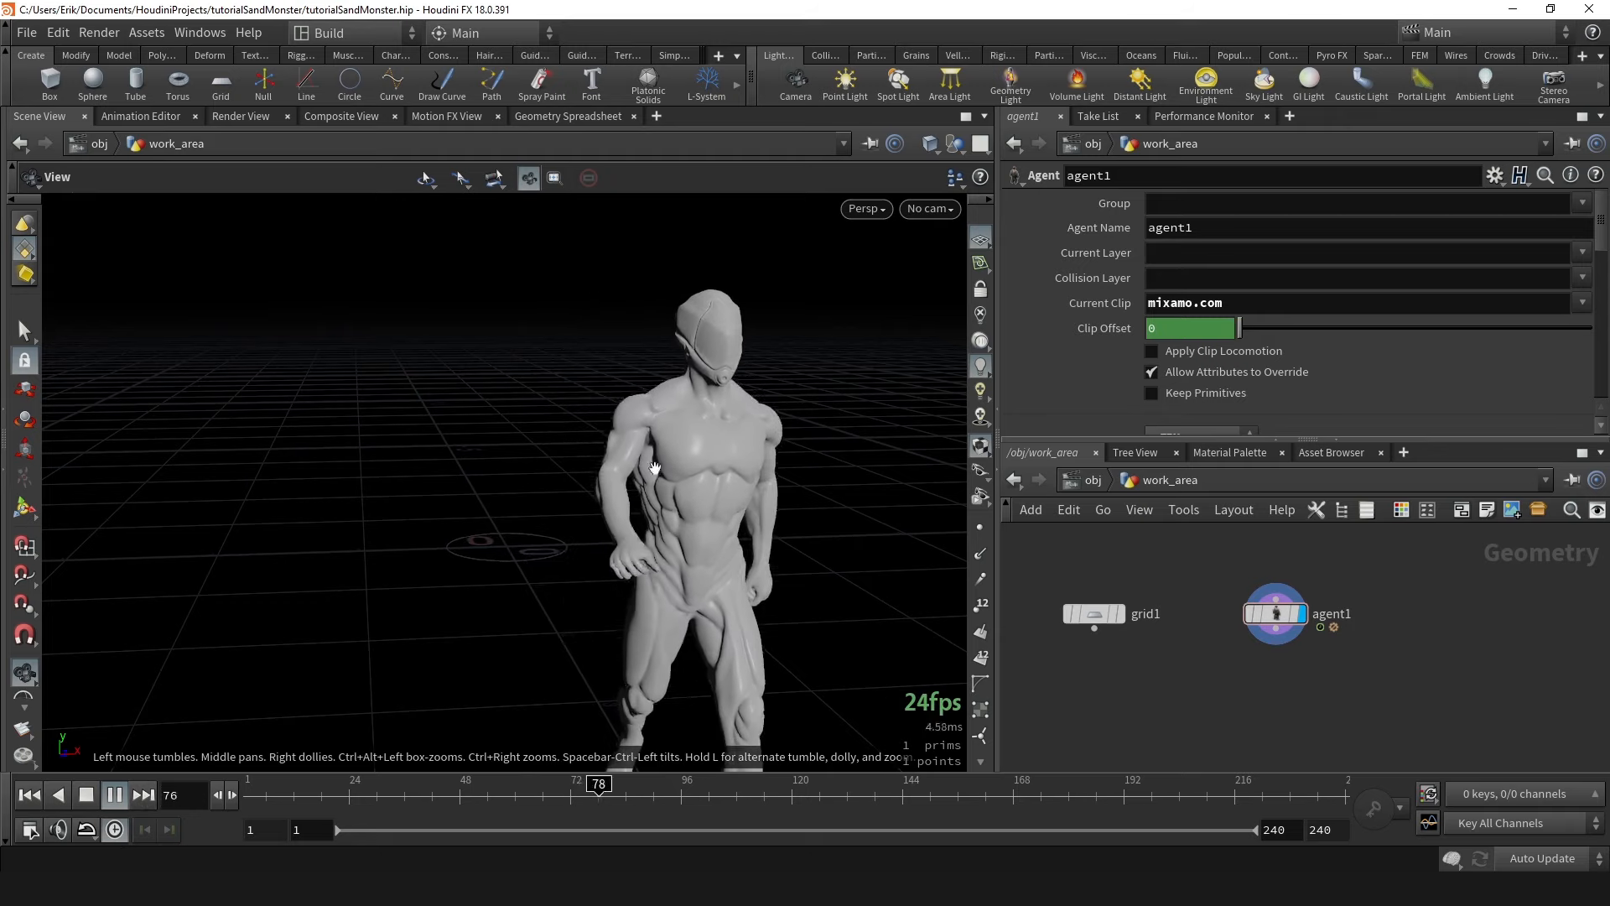
click(29, 794)
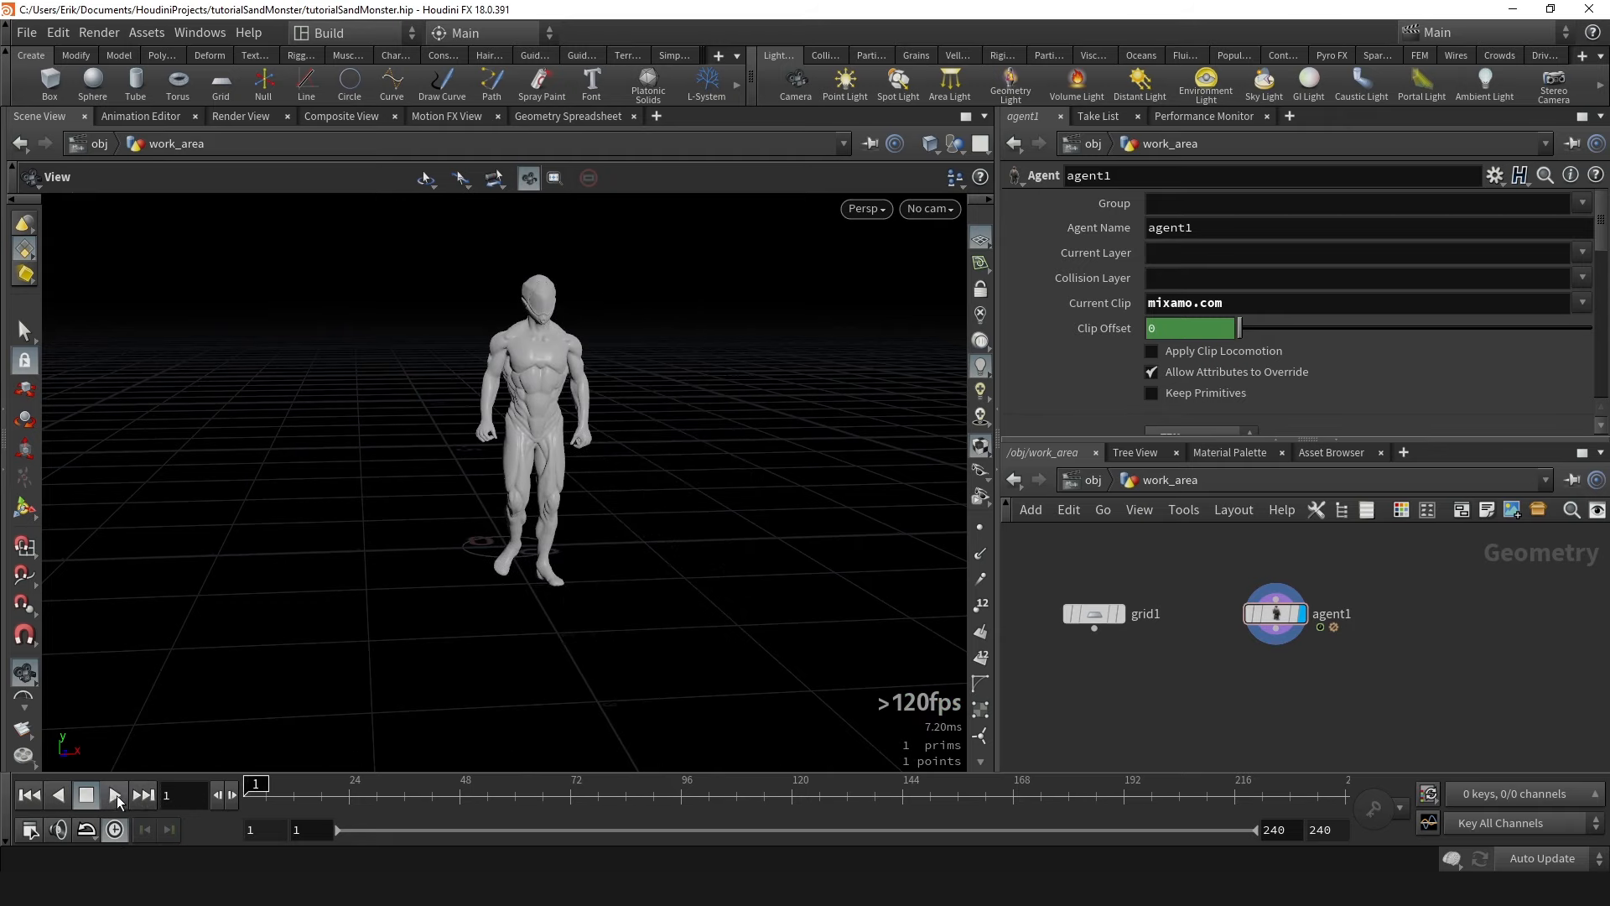
click(115, 795)
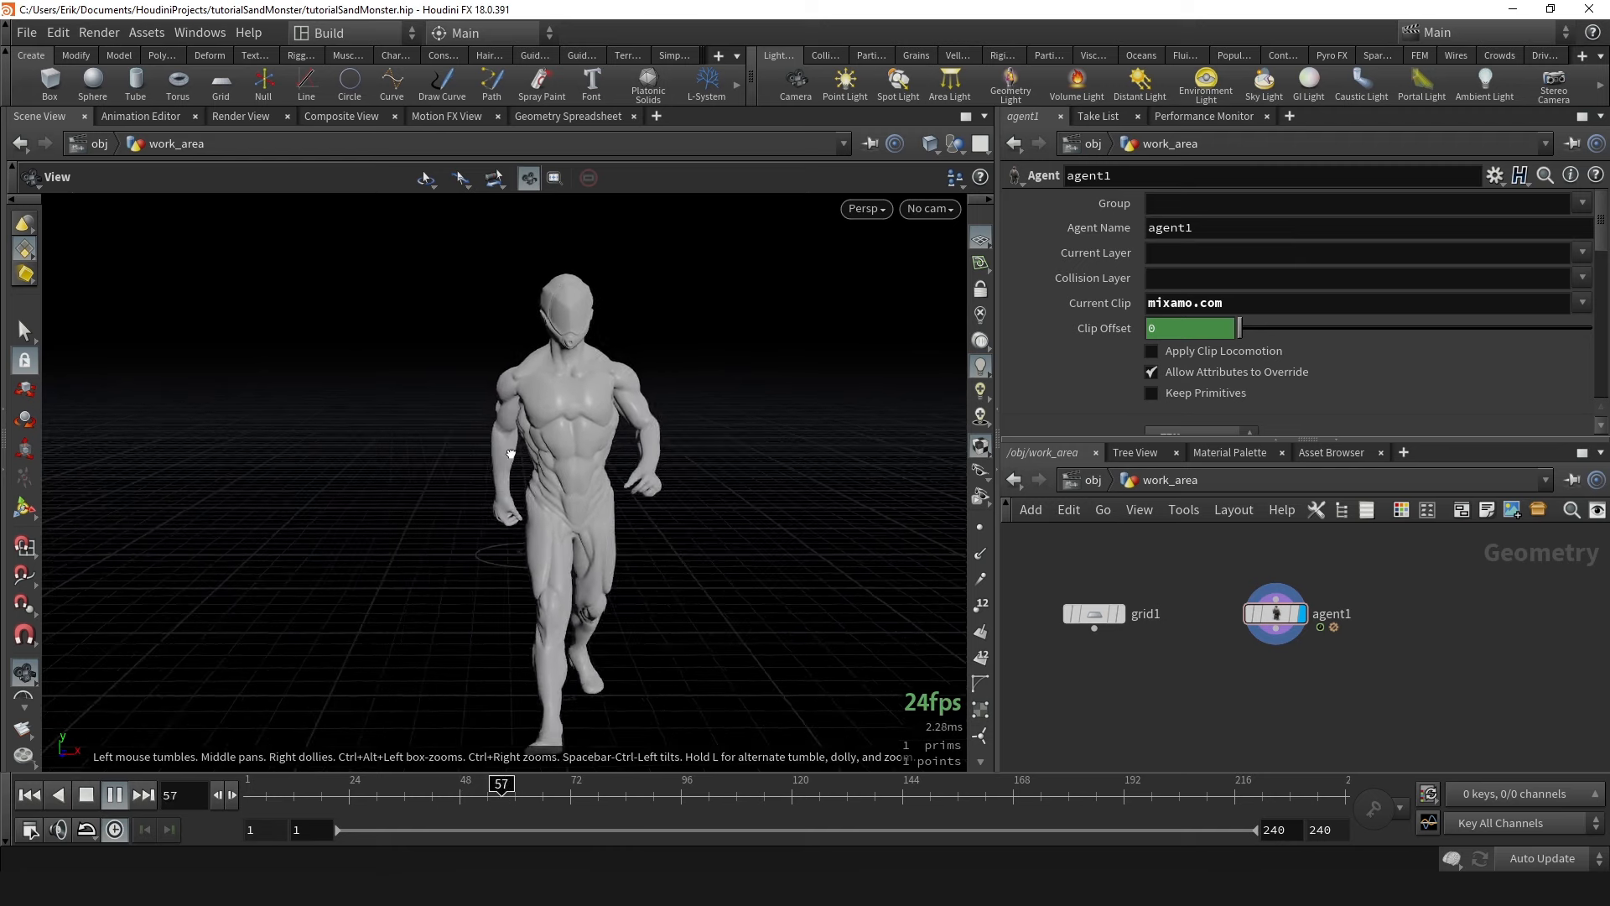
drag(397, 784, 243, 795)
Check the scene's FPS setting in the Global Animation Options and close the dialog.
click(29, 830)
drag(141, 441, 272, 390)
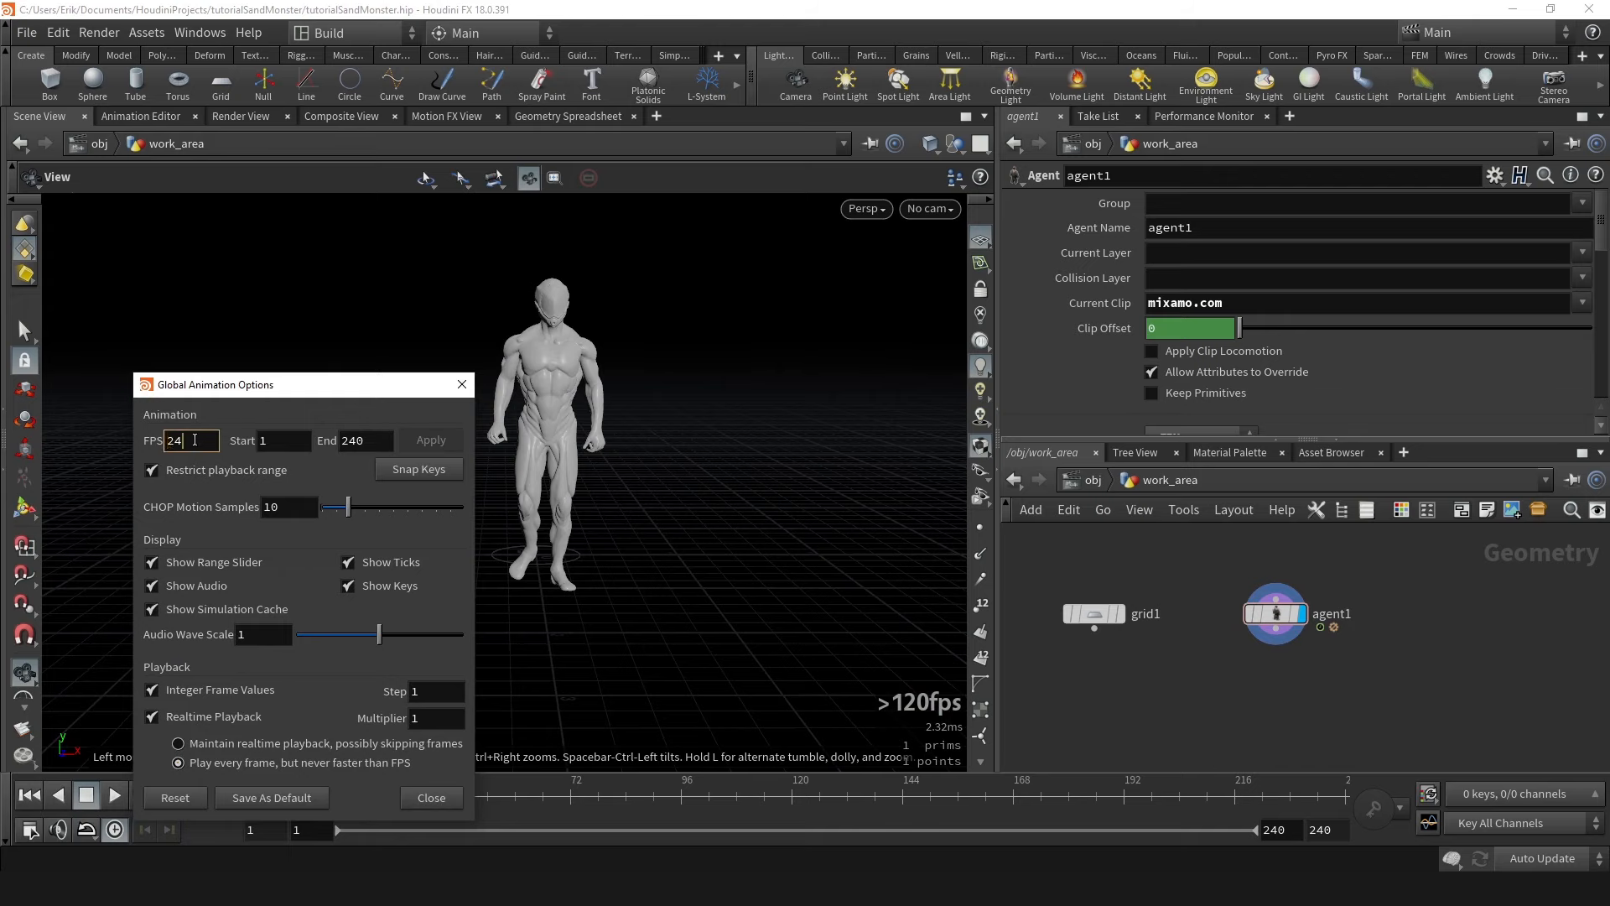
click(465, 386)
right_drag(701, 440, 554, 474)
drag(554, 474, 575, 470)
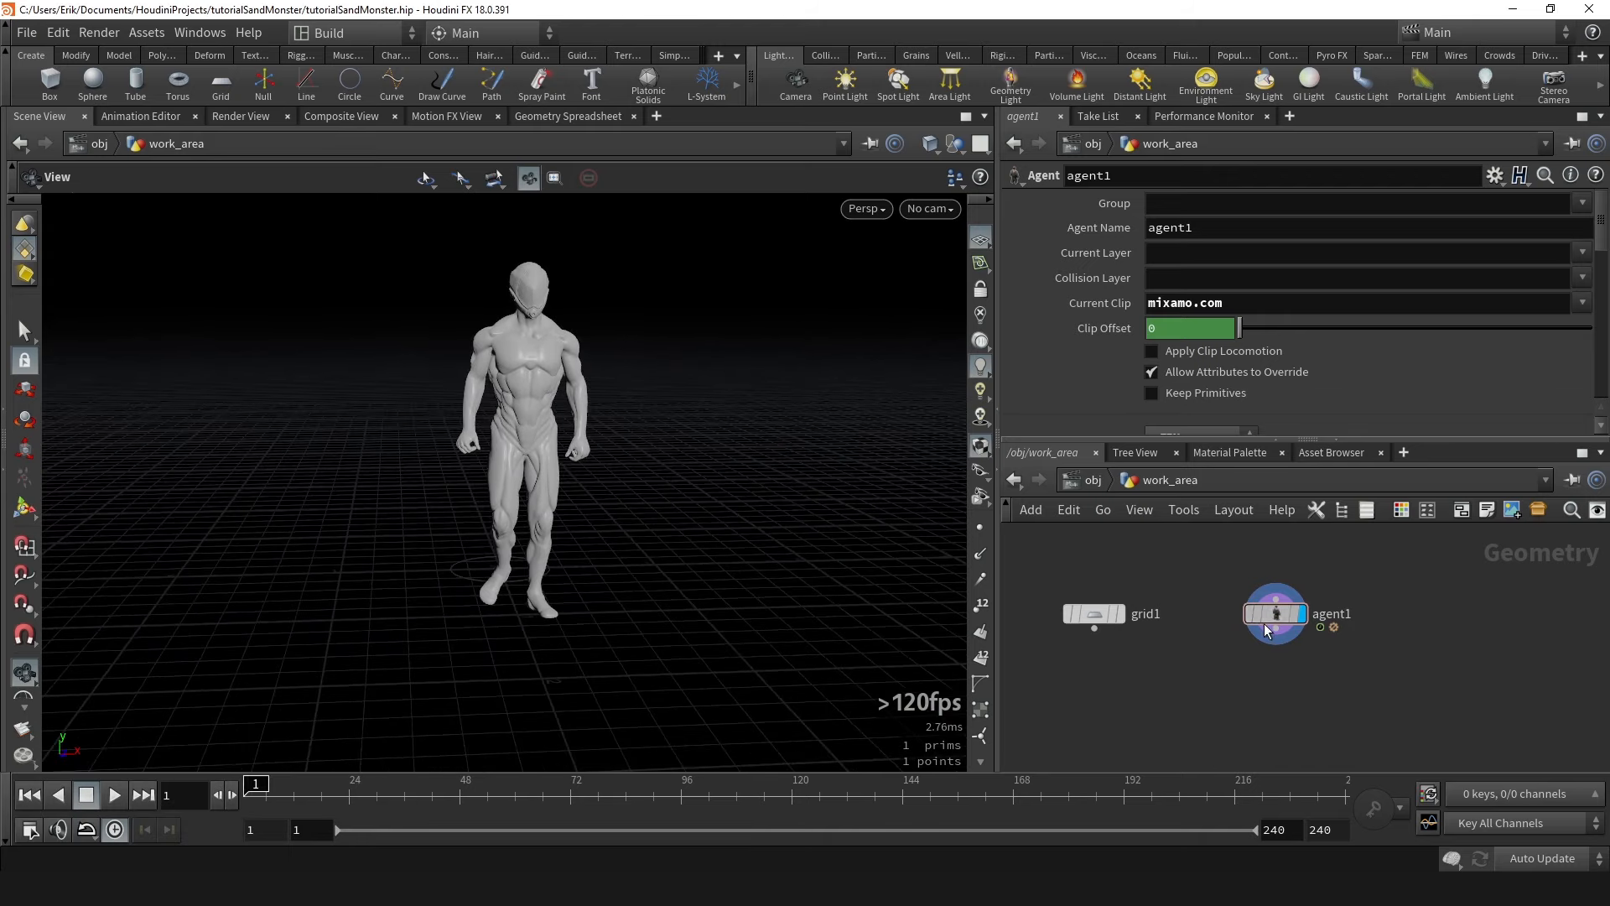
Add a Transform node and place it directly below agent1 in the network.
click(1279, 638)
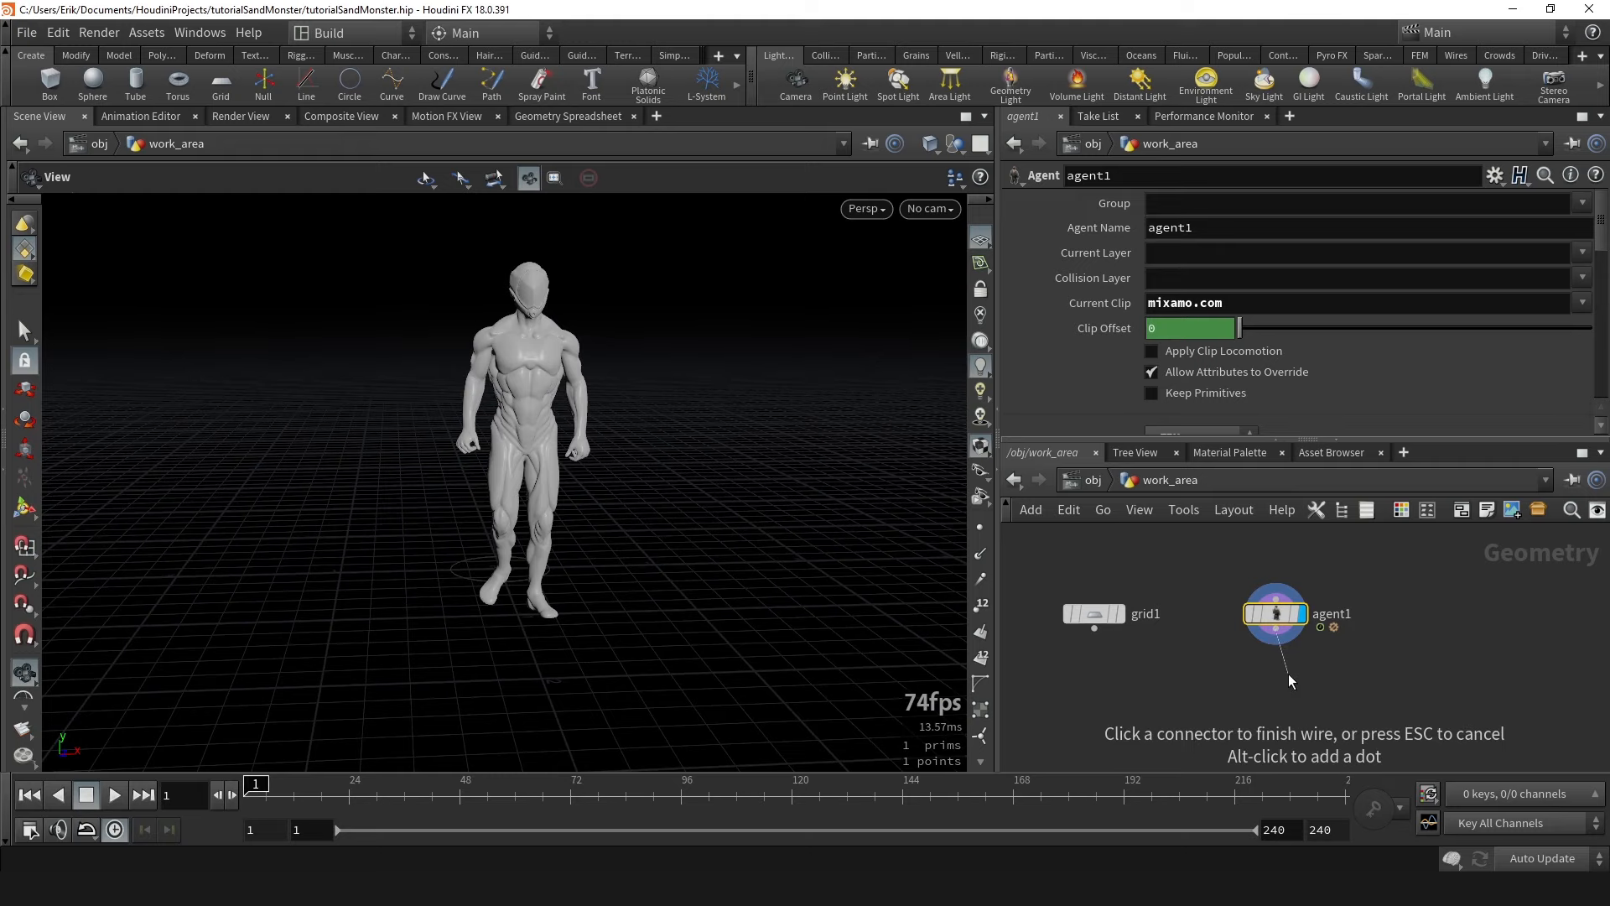
click(1284, 640)
key(Tab)
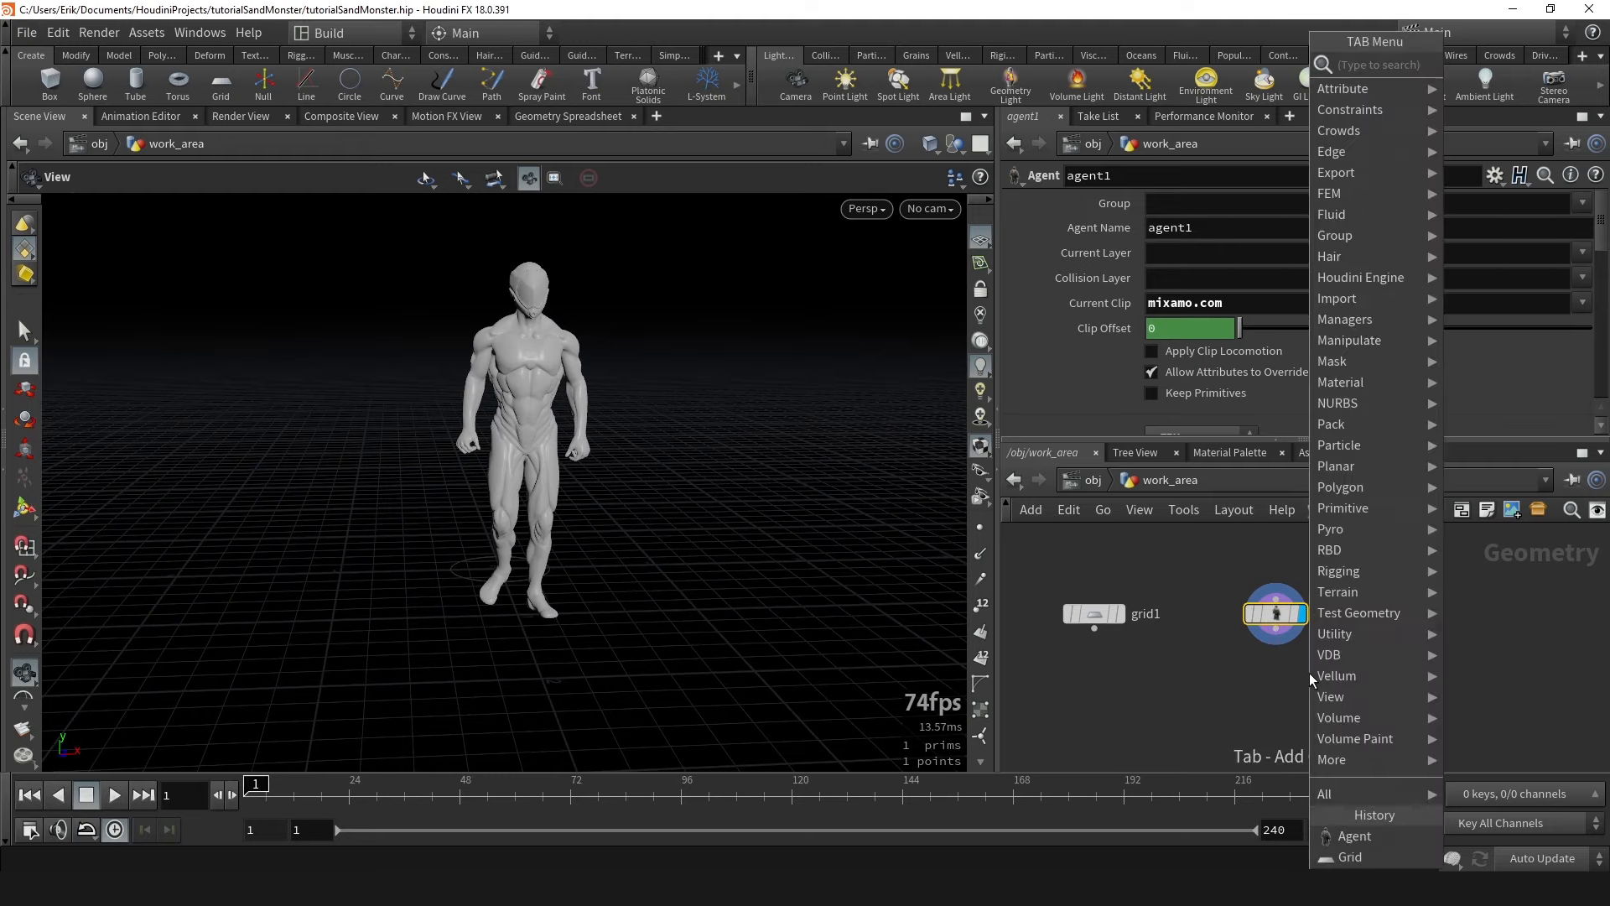
text(trans)
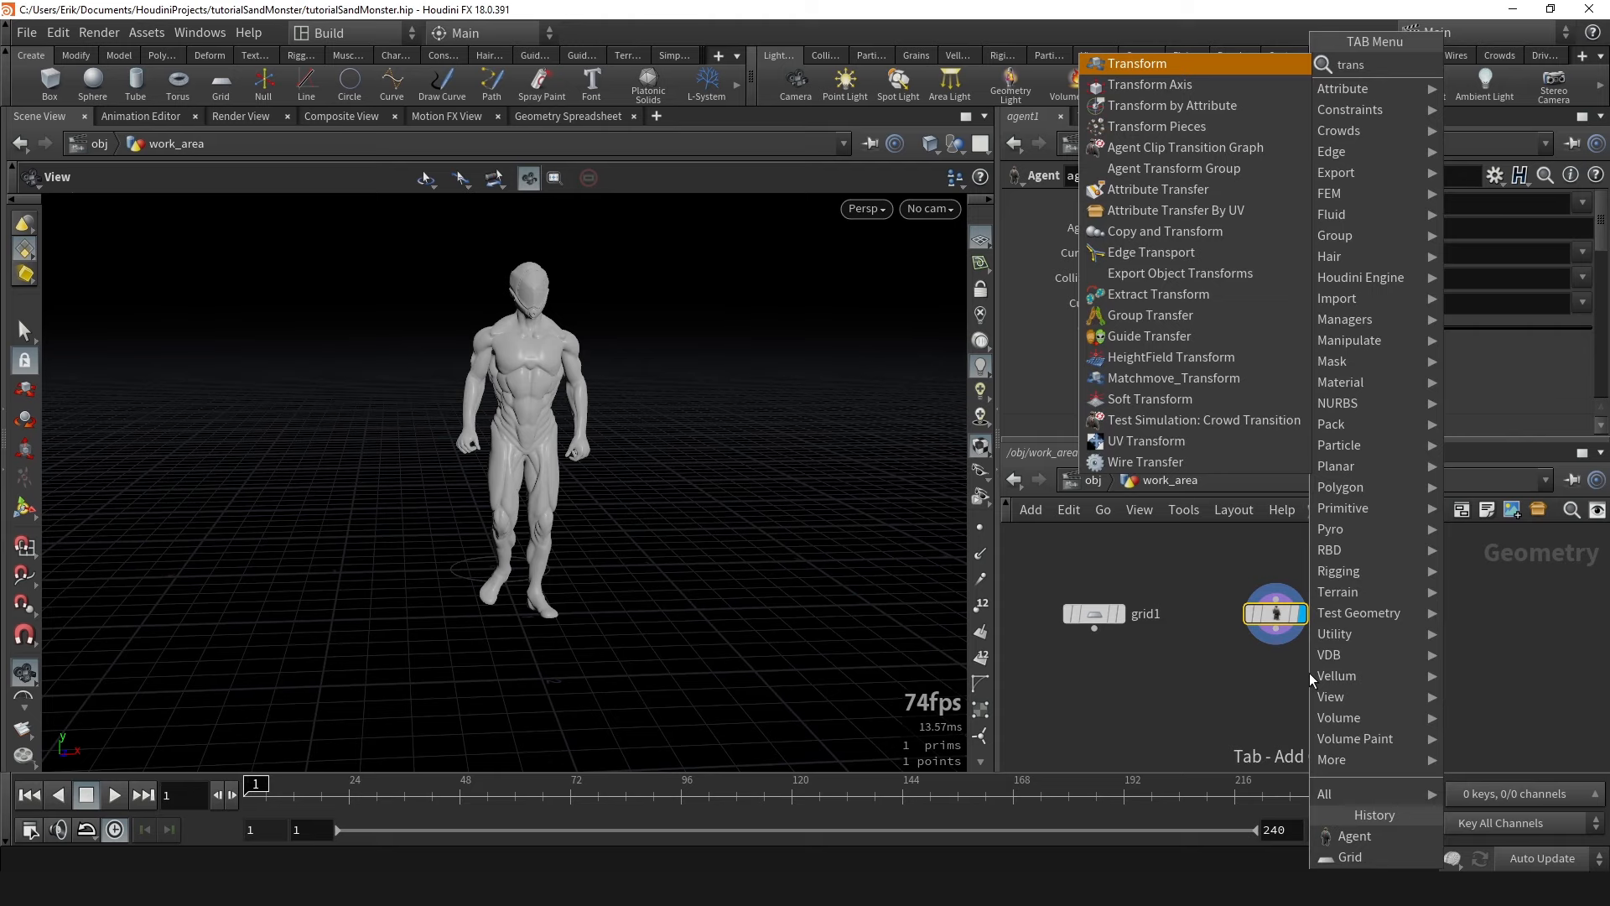
key(Return)
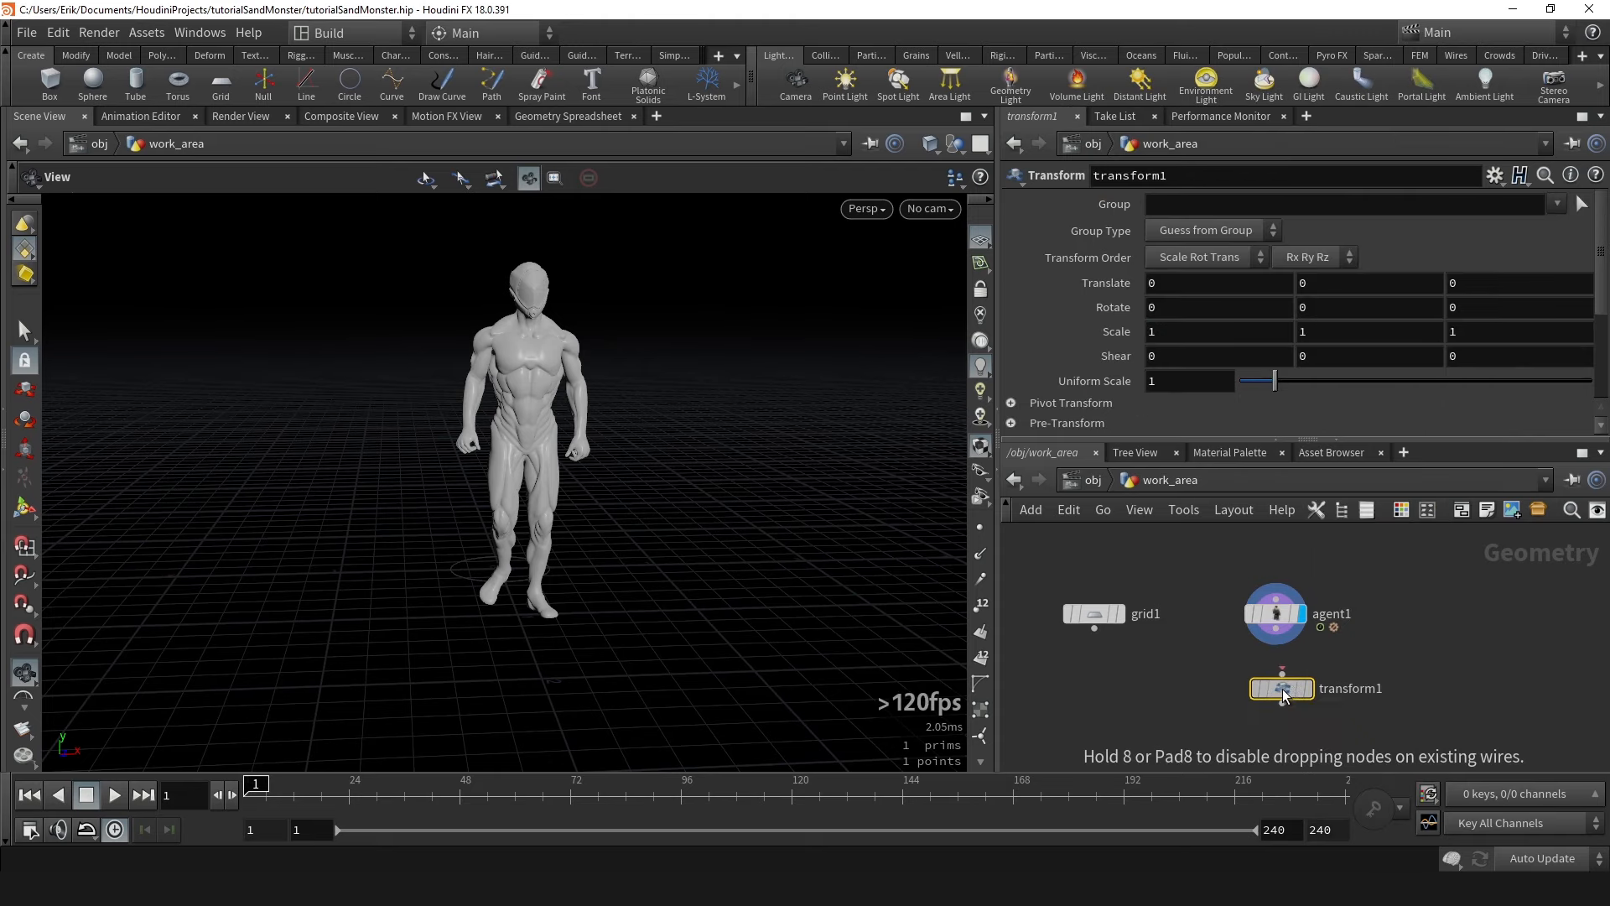
click(1279, 701)
Wire agent1's output into the input of transform1 and display transform1 in the viewport.
drag(734, 608, 626, 362)
drag(446, 286, 676, 336)
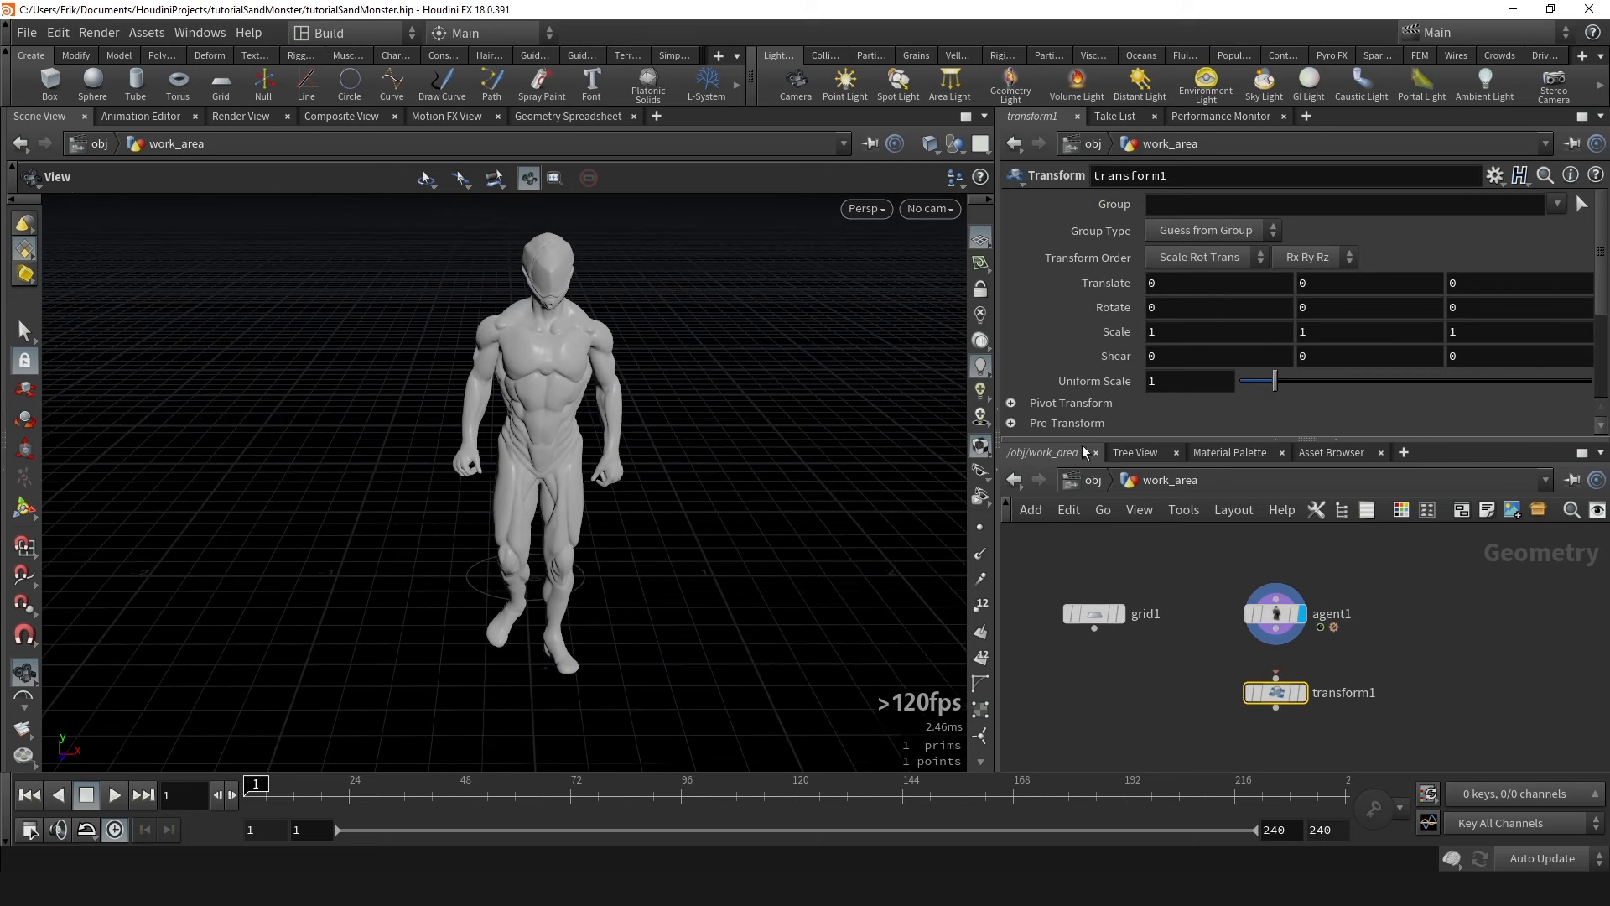
scroll(1305, 614, up, 3)
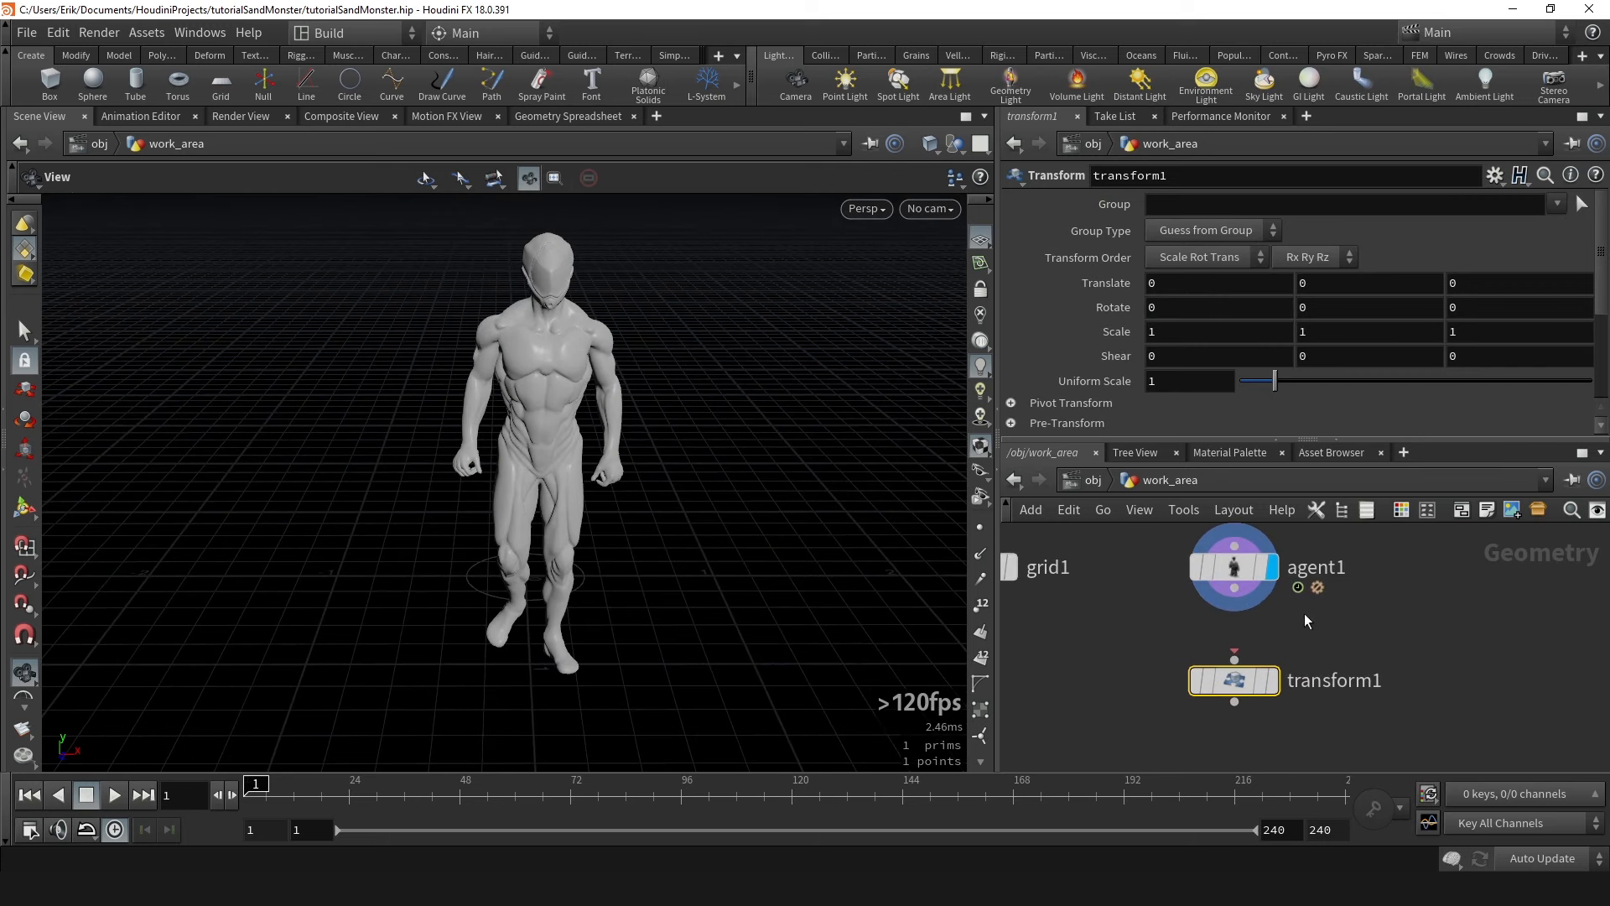
click(1234, 591)
key(Escape)
scroll(1385, 612, down, 2)
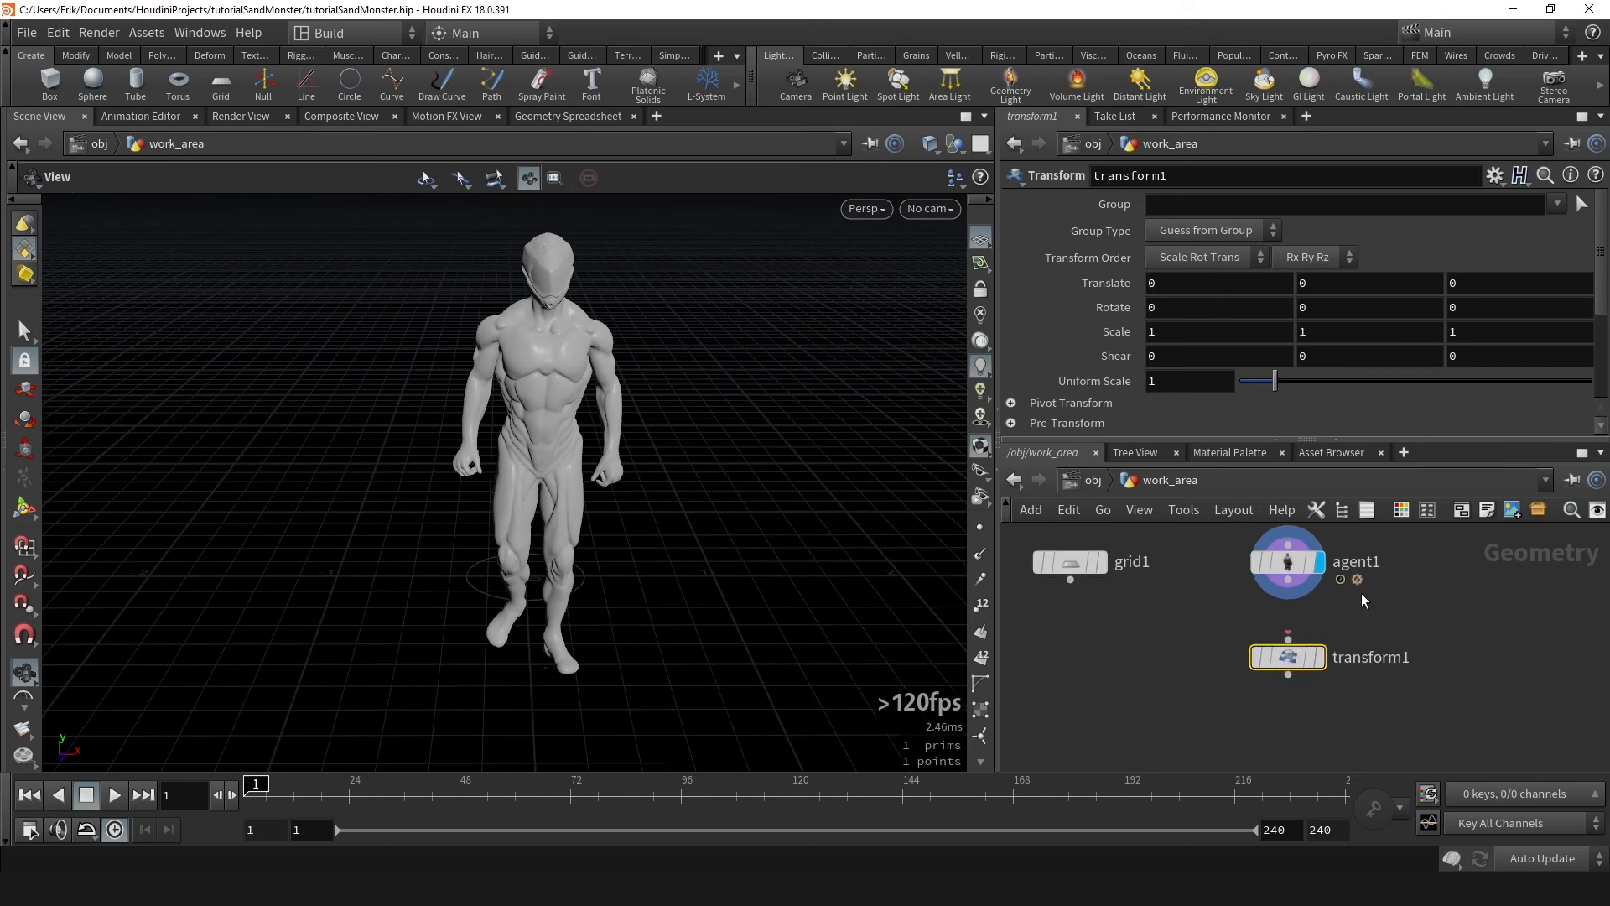
click(1289, 592)
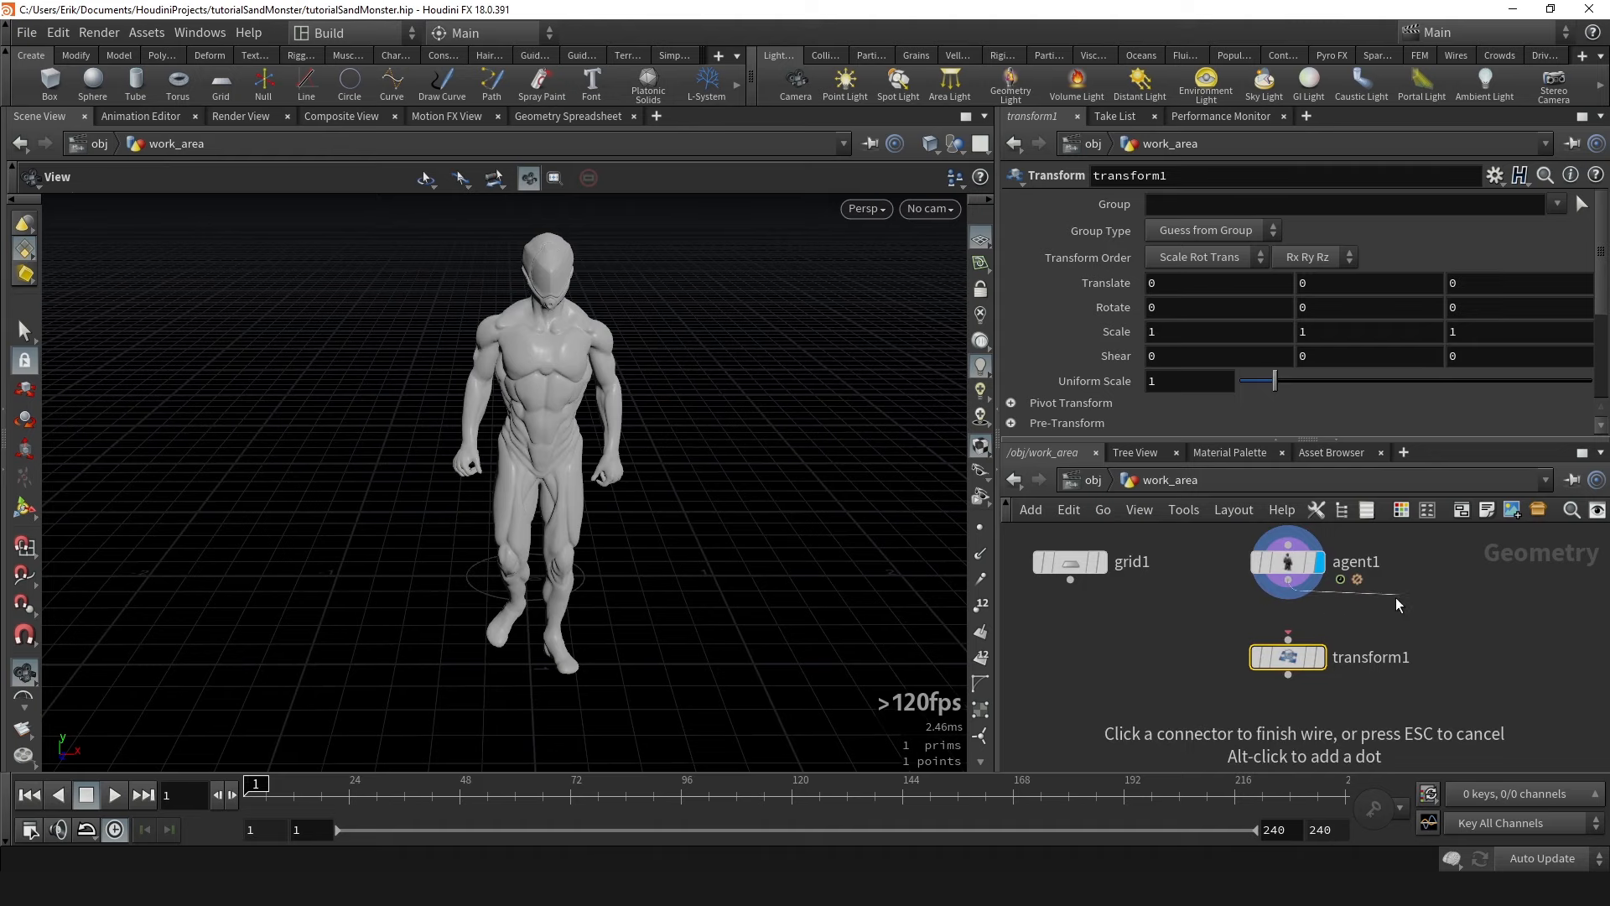
click(1323, 639)
mouse_move(605, 422)
mouse_down()
mouse_move(587, 457)
mouse_move(627, 443)
mouse_up()
drag(466, 793, 282, 792)
click(1320, 662)
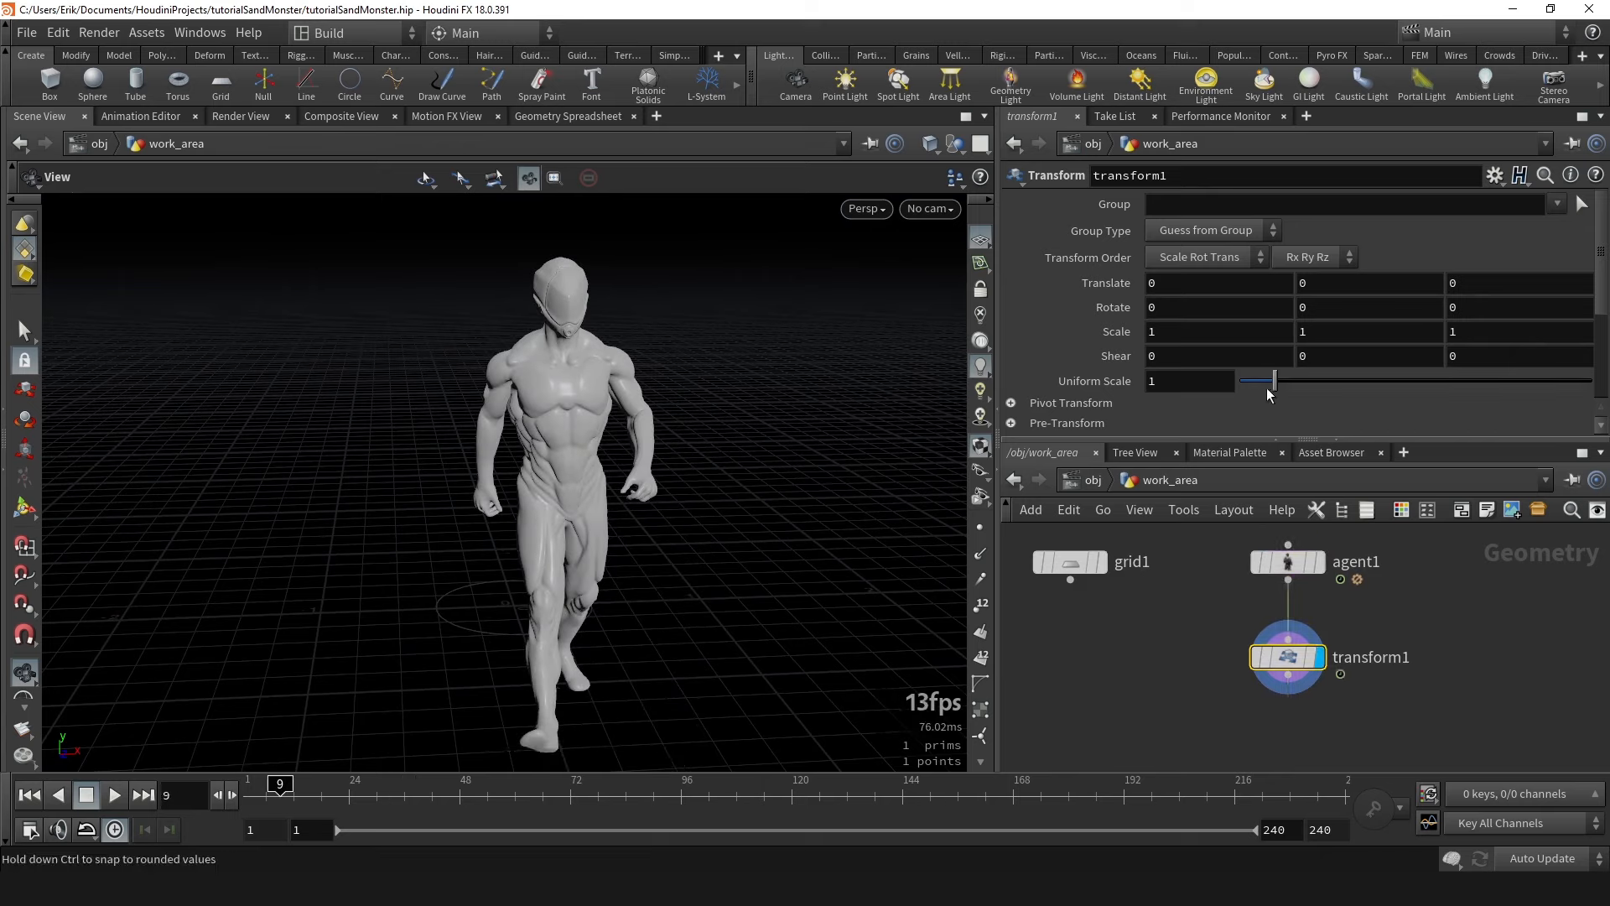
Try a Uniform Scale of 2.34 on transform1 and inspect the character's size.
drag(1278, 390, 1321, 379)
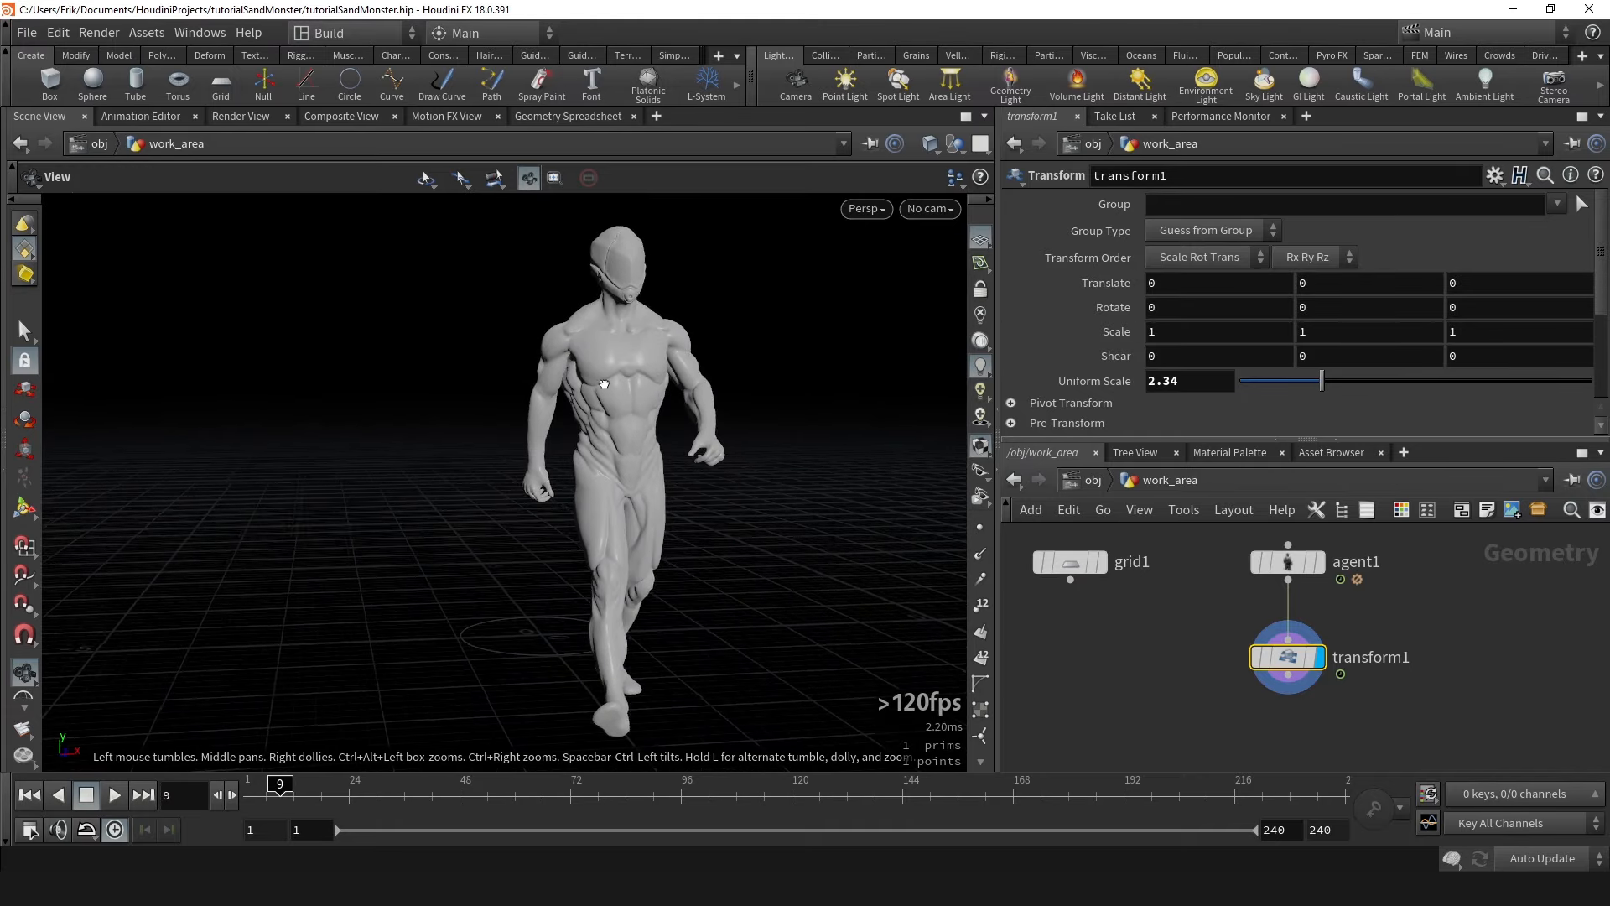
drag(664, 423, 622, 454)
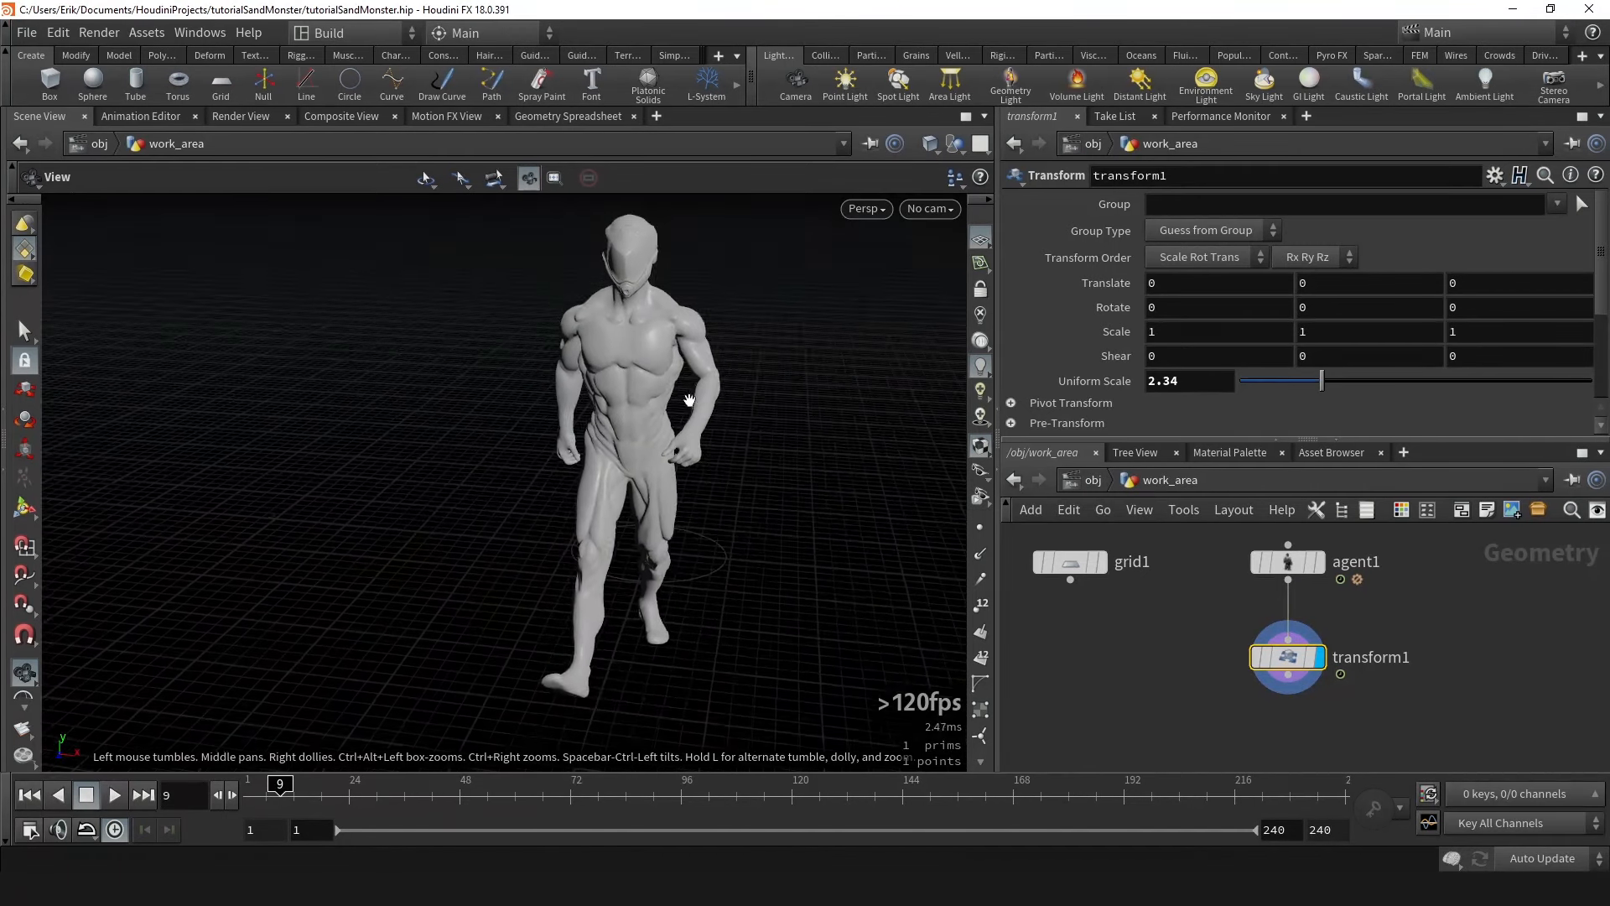
drag(685, 405, 696, 369)
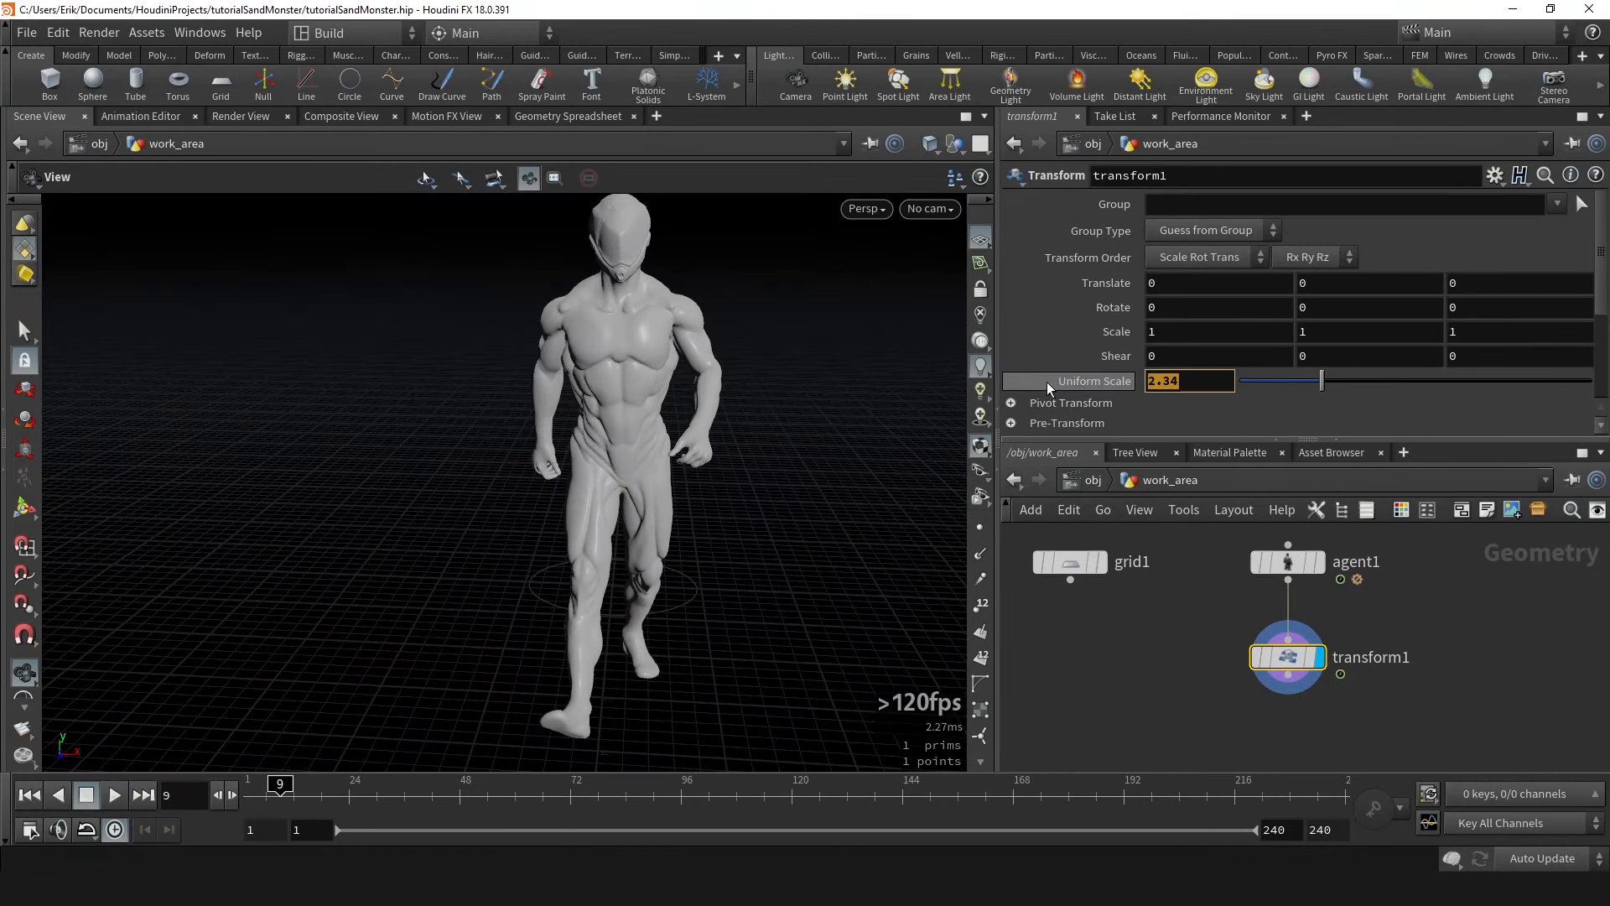
Set transform1's Uniform Scale to 5 and view the enlarged character against the grid.
text(5)
key(Return)
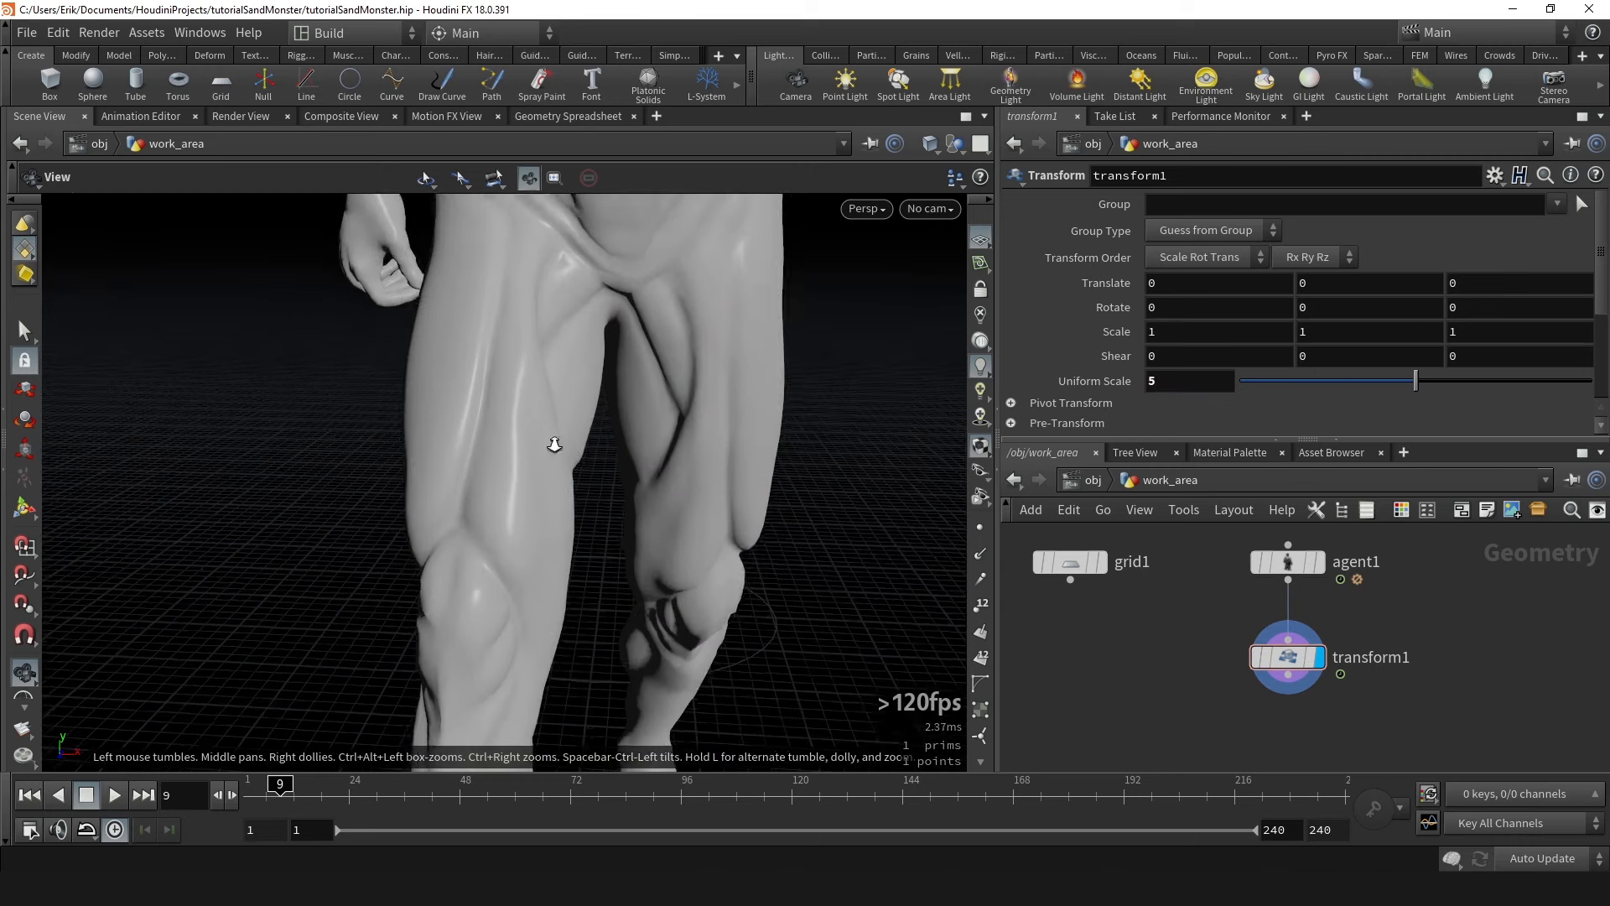
right_drag(555, 444, 216, 449)
drag(216, 449, 608, 556)
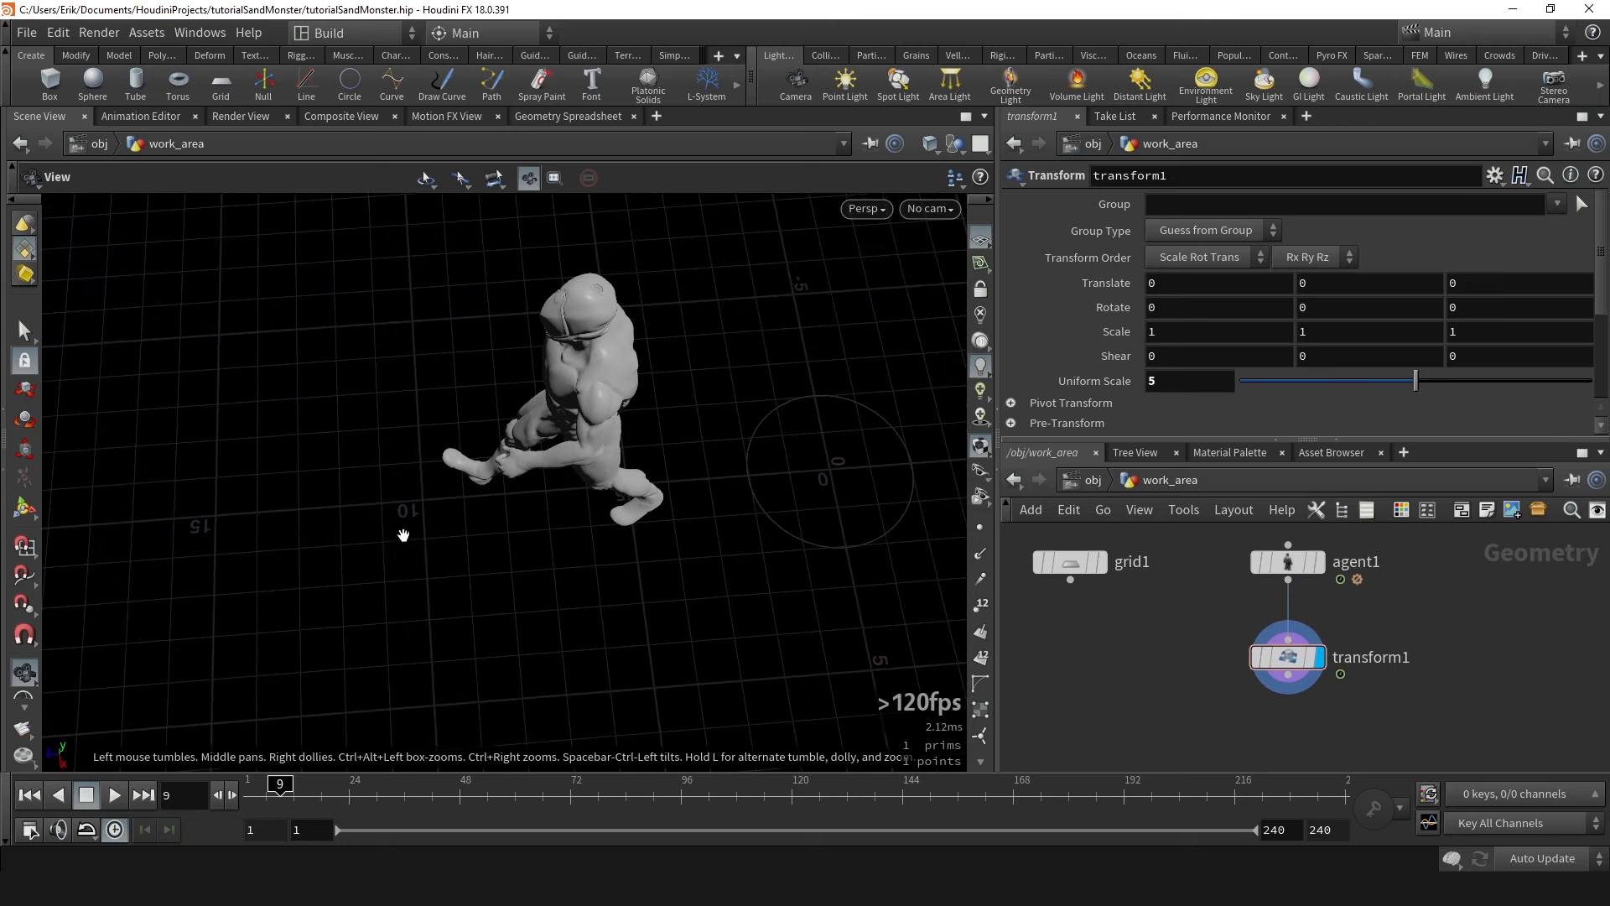
Examine the enlarged character from the front with the animation at frame 1.
drag(608, 488, 780, 330)
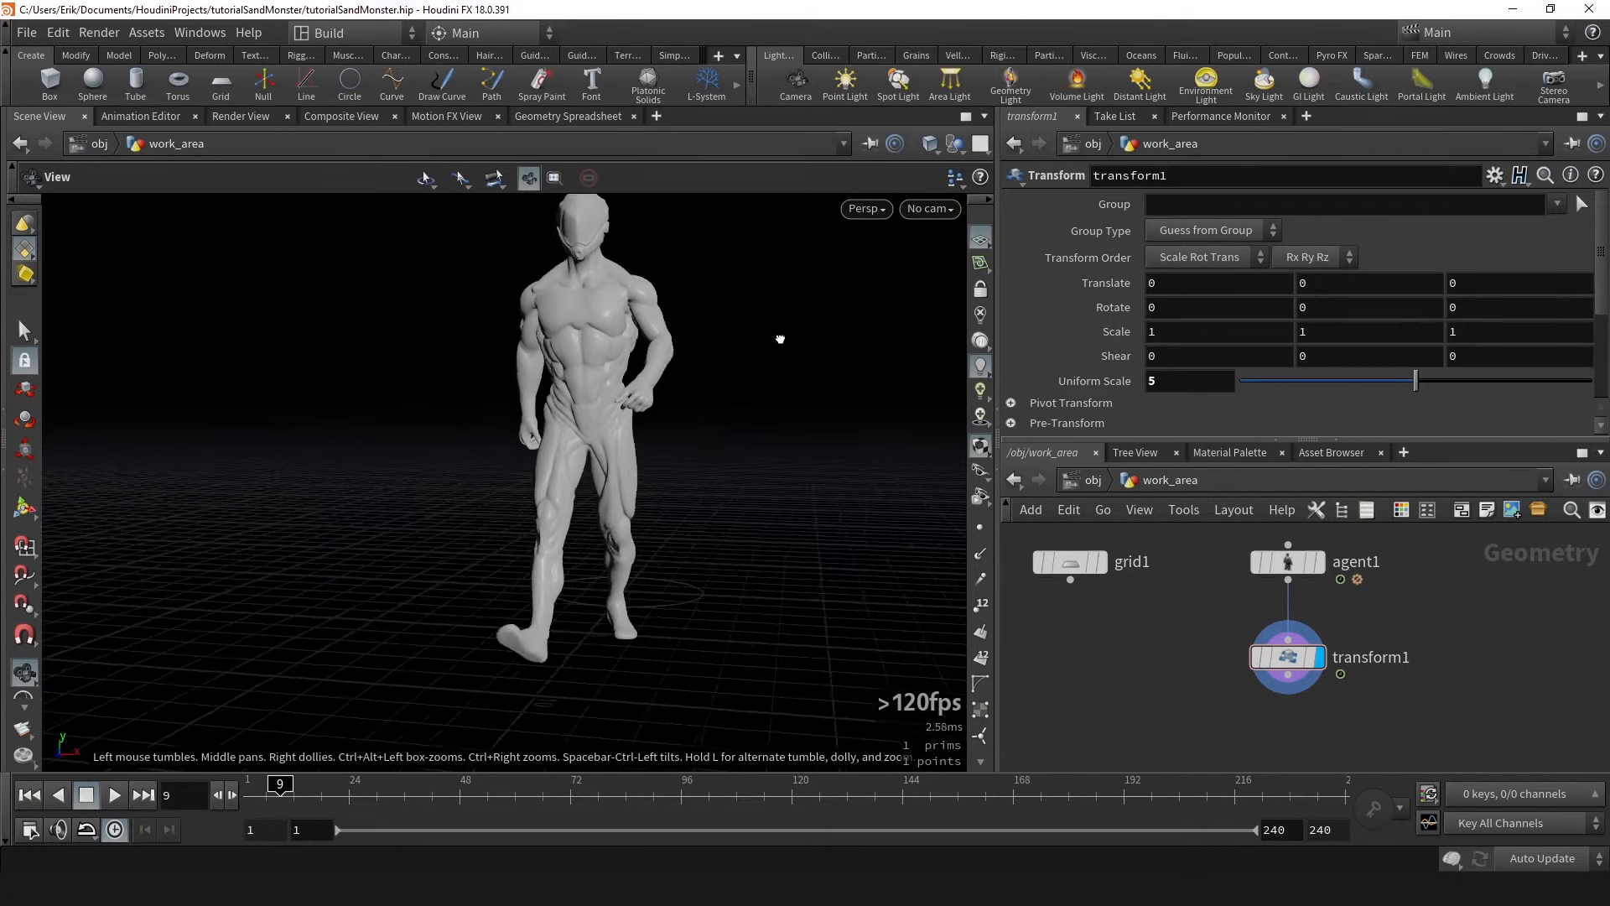
drag(595, 440, 656, 446)
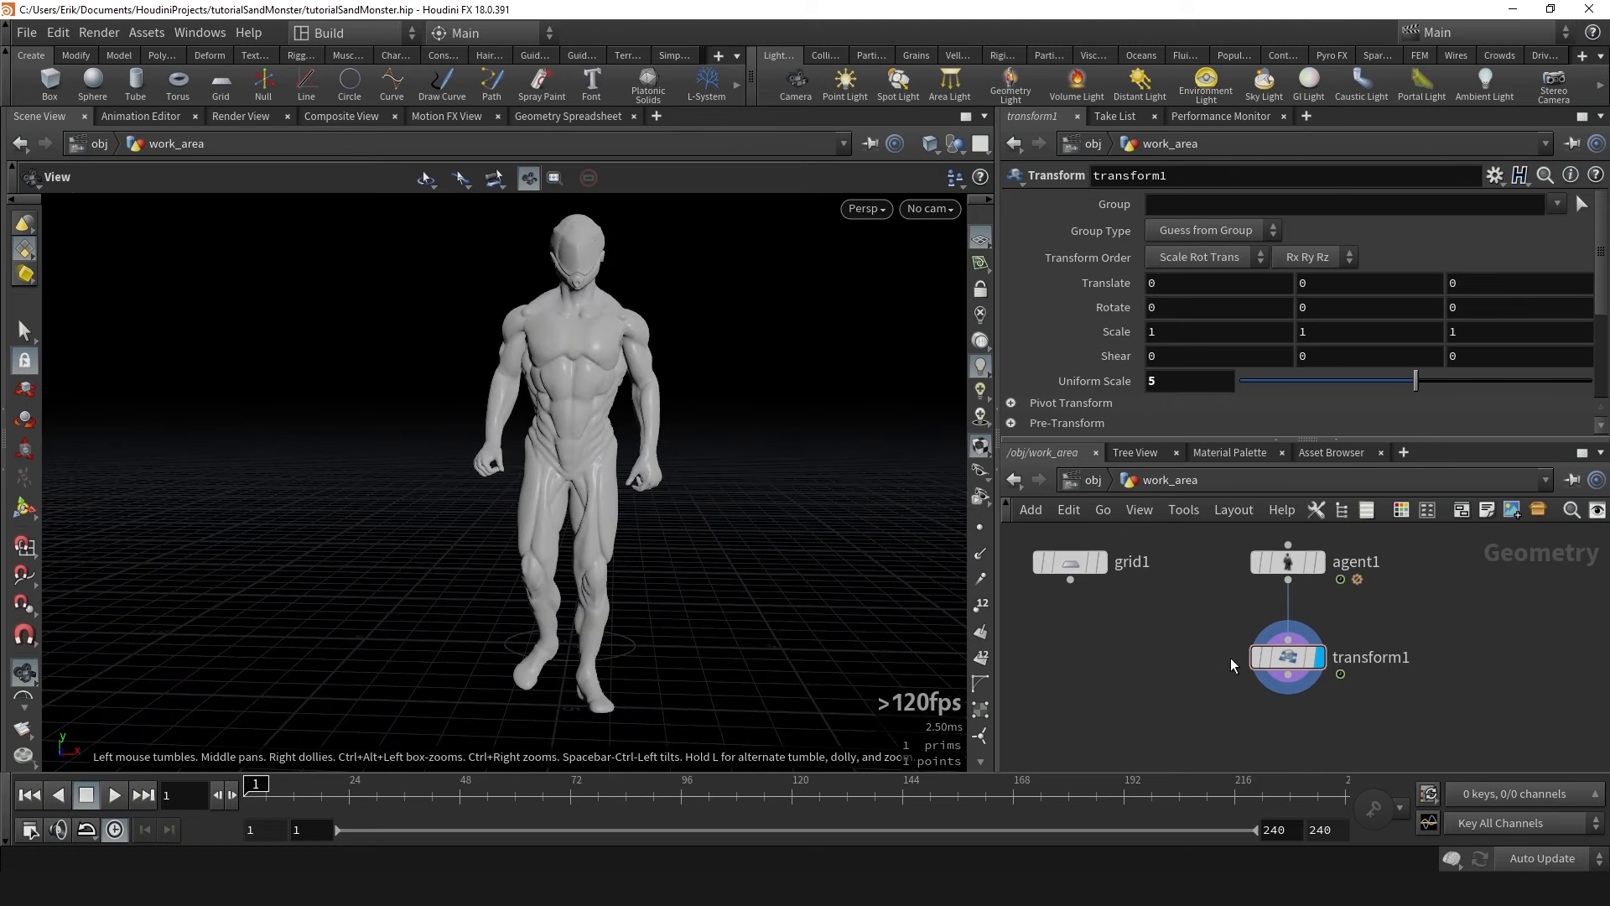
mouse_move(616, 392)
mouse_down()
mouse_move(654, 392)
mouse_move(589, 411)
mouse_move(615, 411)
mouse_up()
mouse_move(257, 782)
mouse_down()
mouse_move(359, 762)
mouse_move(254, 772)
mouse_up()
drag(642, 415, 420, 265)
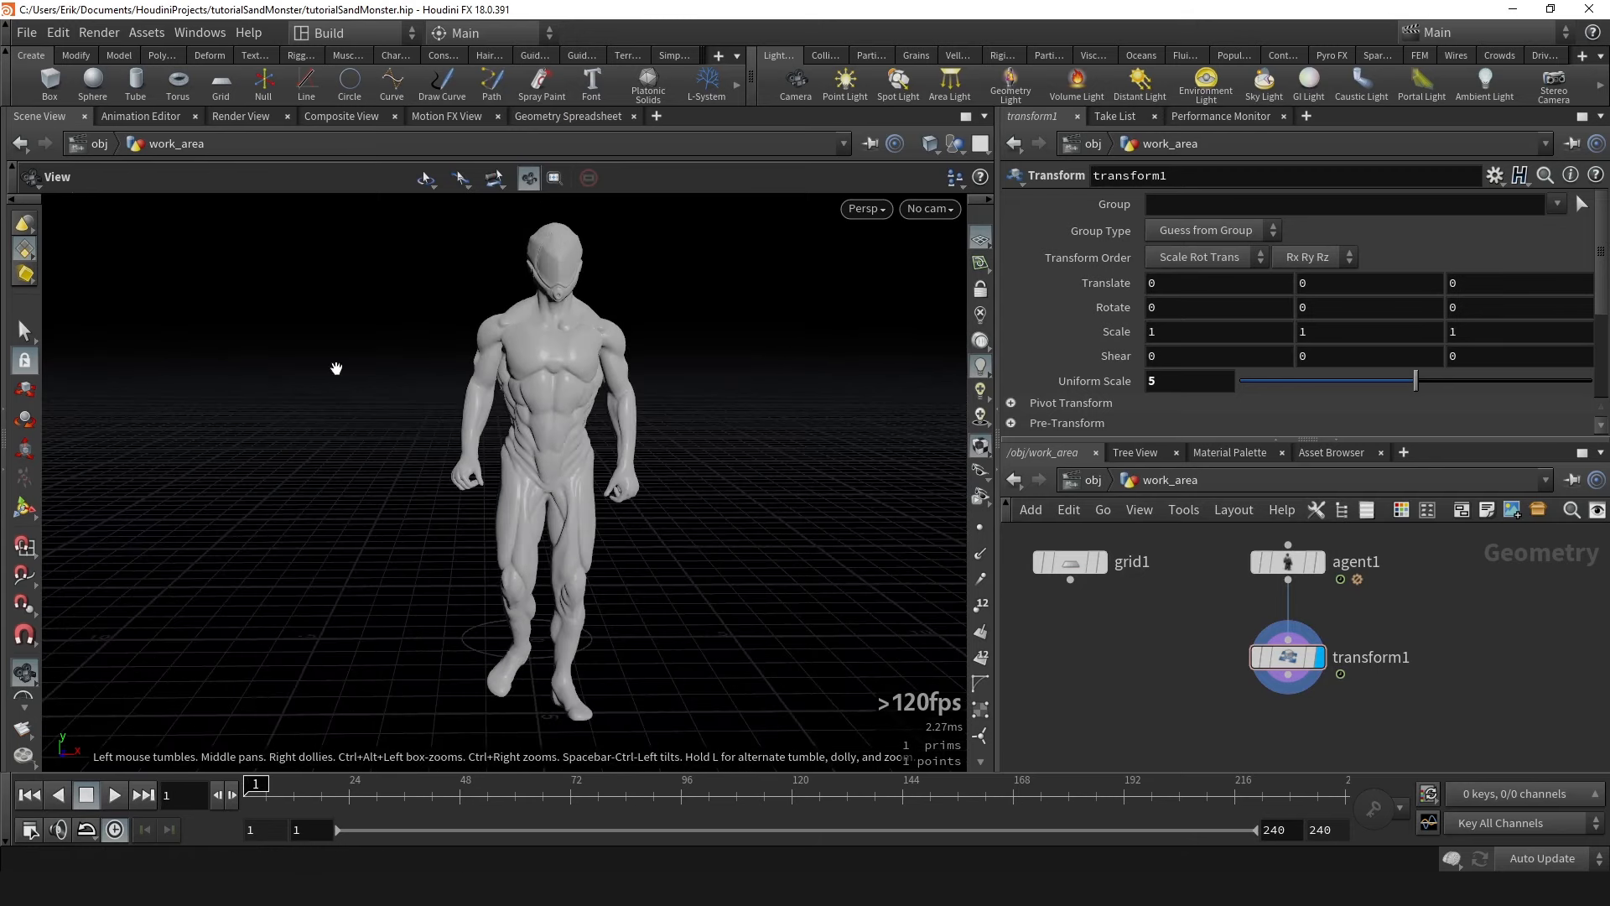
mouse_move(558, 408)
mouse_down()
mouse_move(587, 403)
mouse_move(570, 411)
mouse_up()
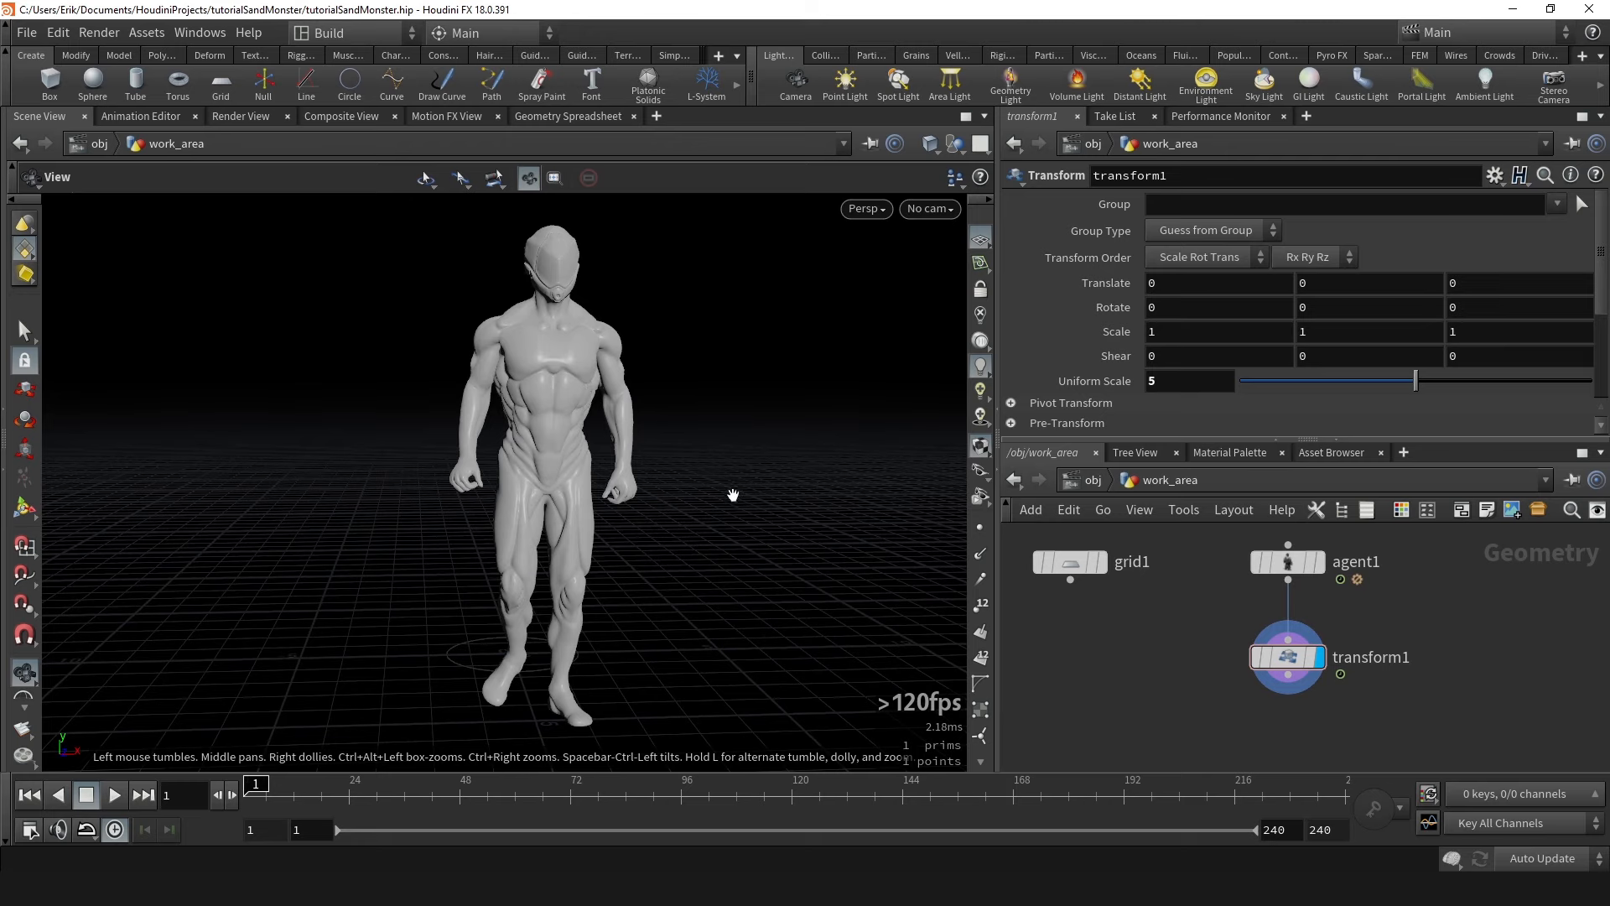
Try the Light color scheme for the viewport background and switch it back to Dark.
key(d)
drag(726, 194, 1014, 161)
click(810, 228)
click(673, 227)
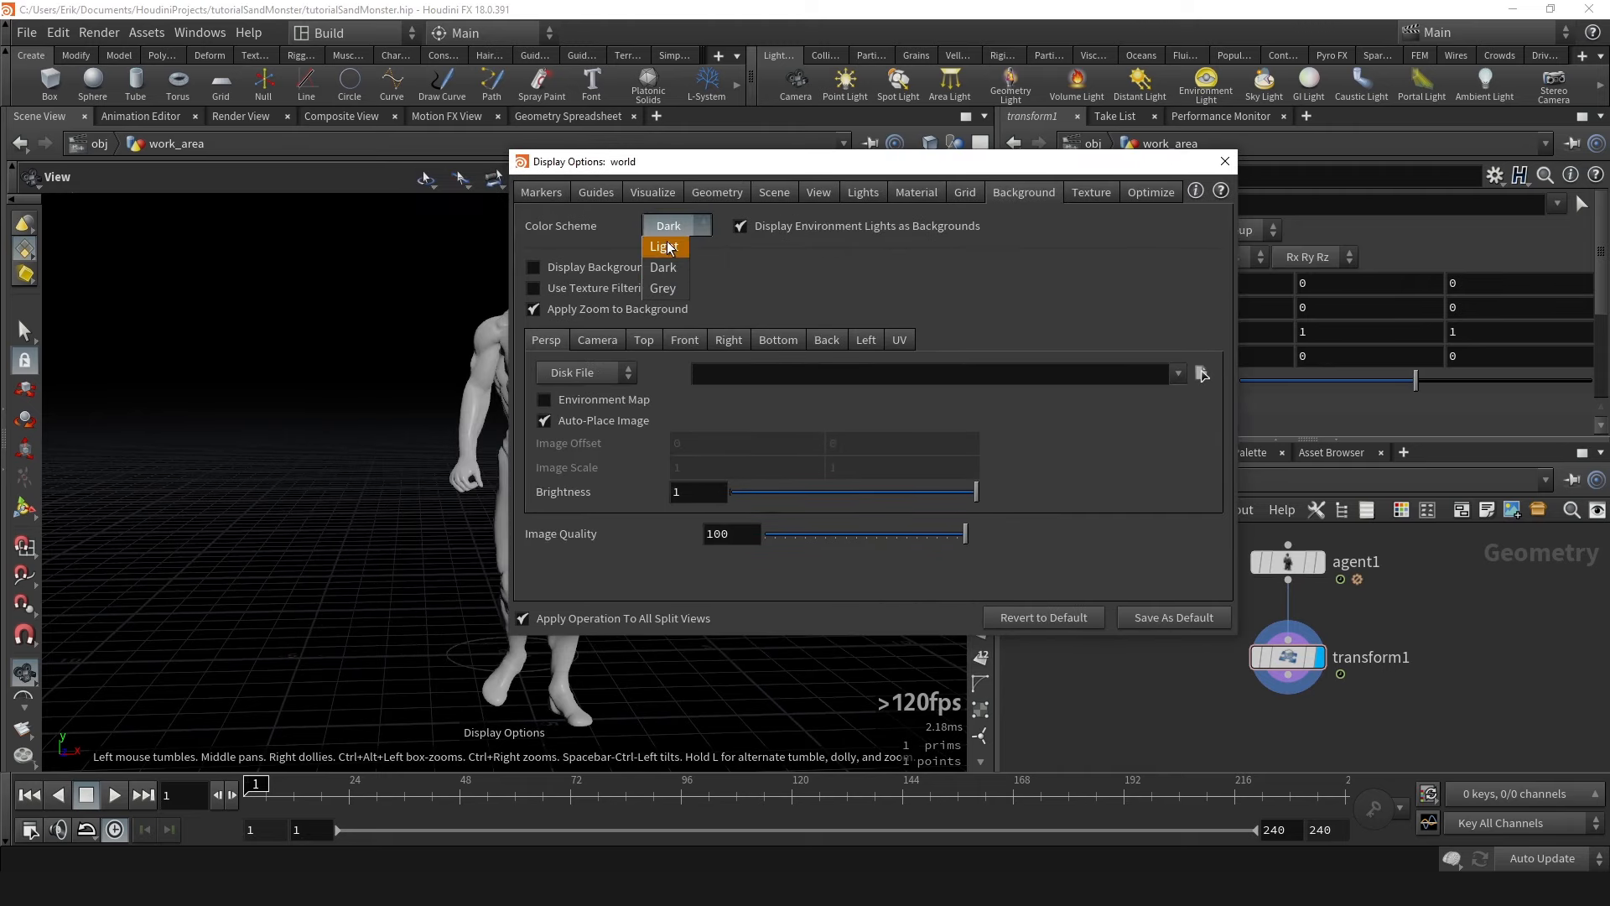
click(666, 246)
click(683, 224)
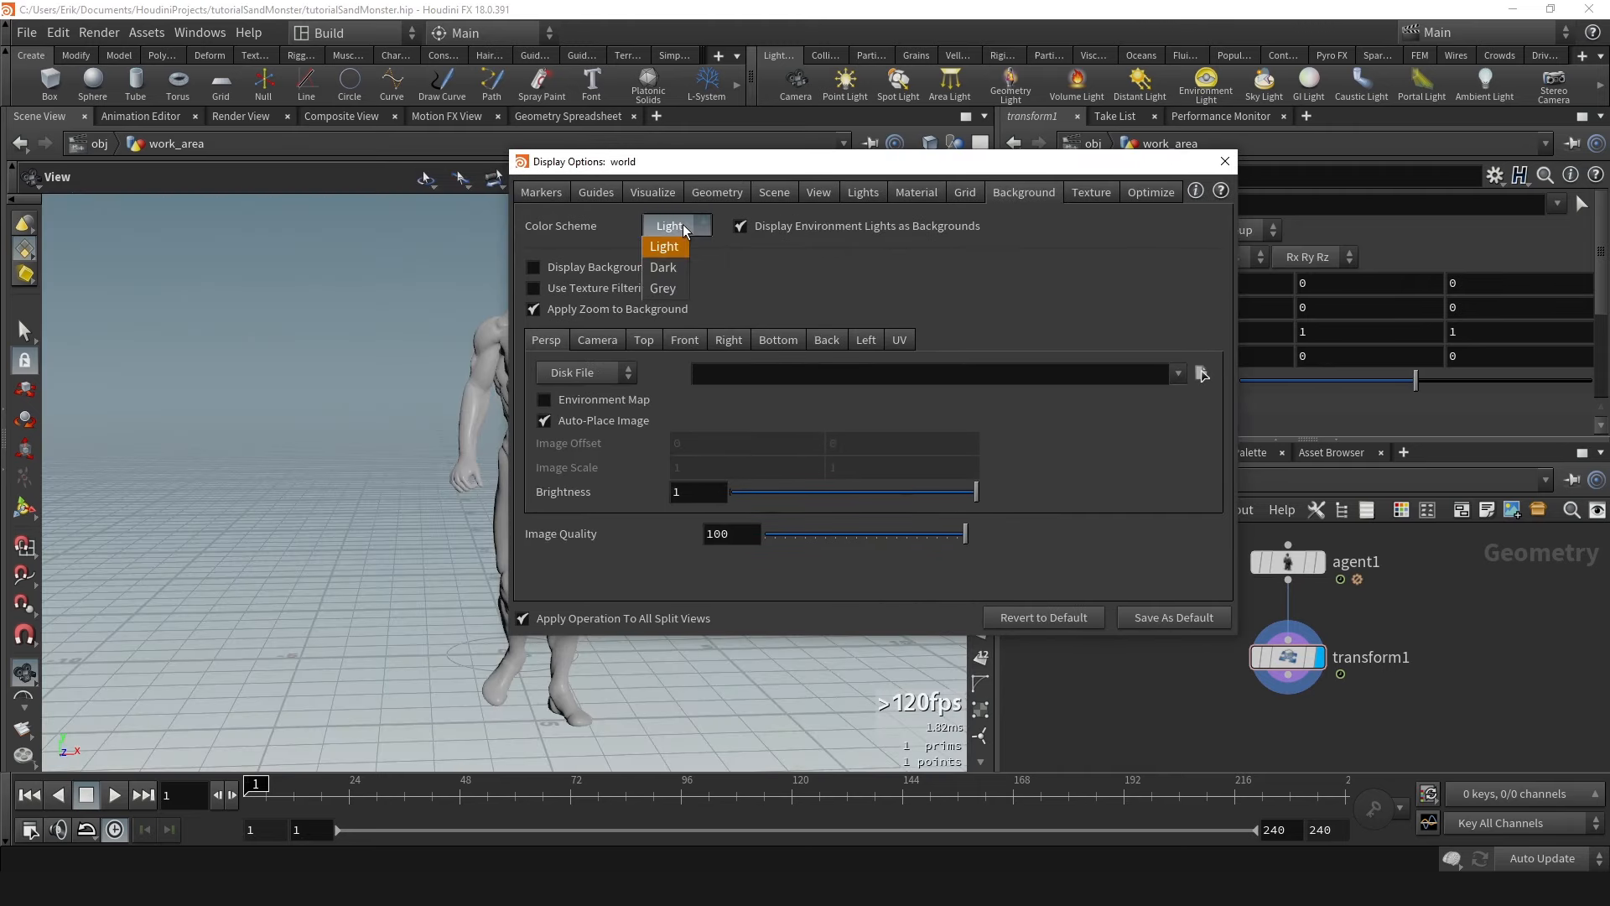
click(663, 268)
drag(912, 166, 880, 183)
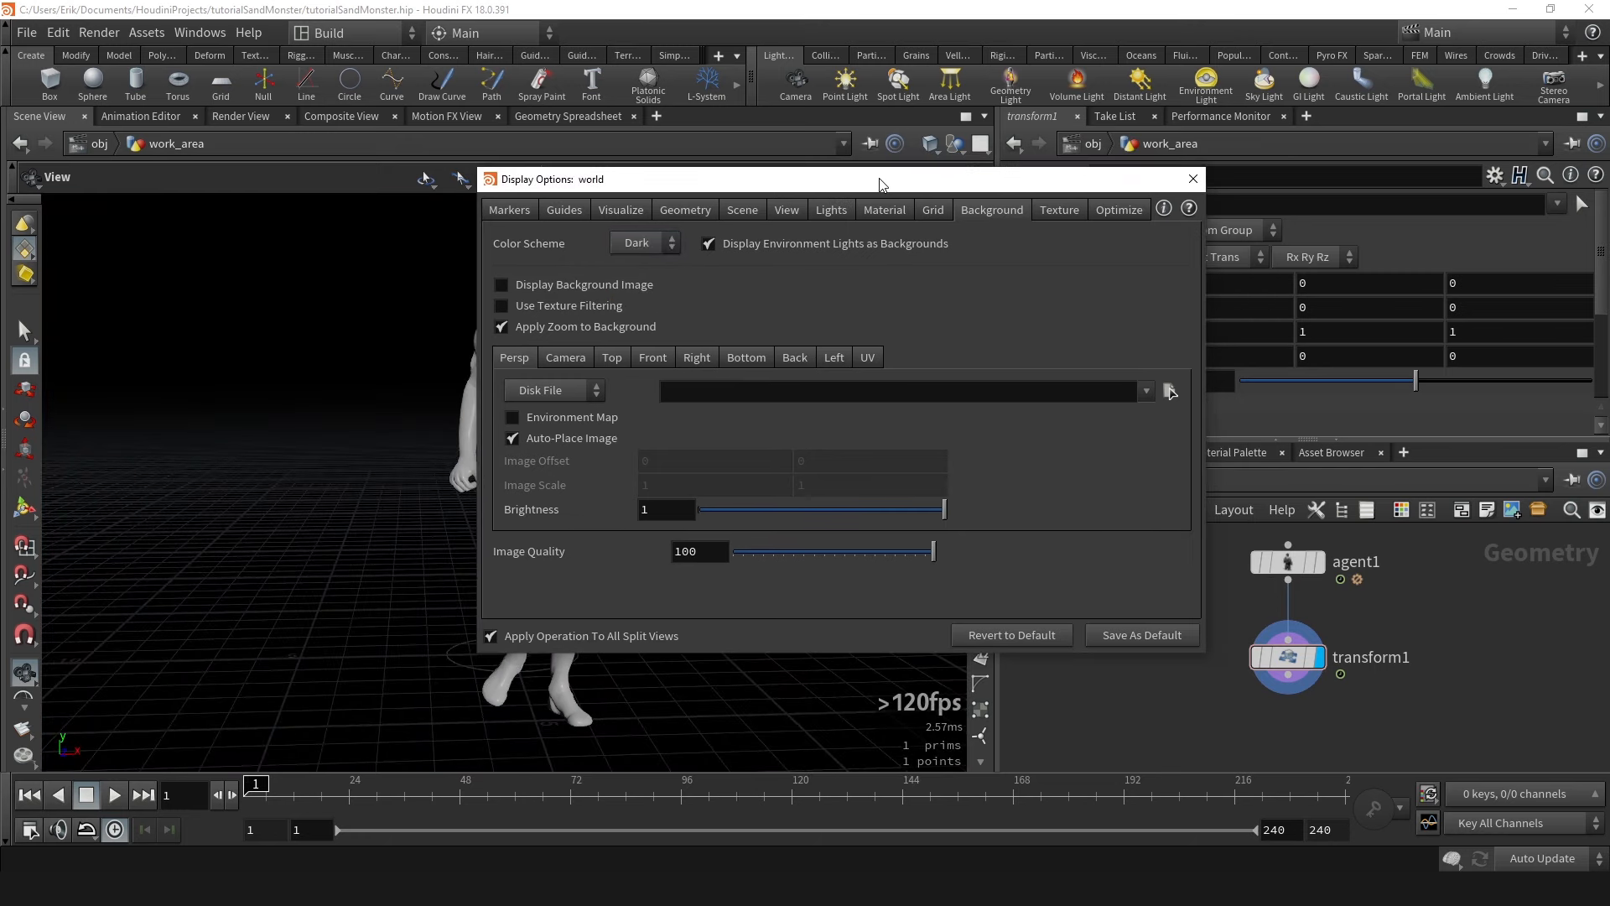
Review the viewport's Geometry and Guides display options, including the Geometry information setting, and close the display options.
click(676, 206)
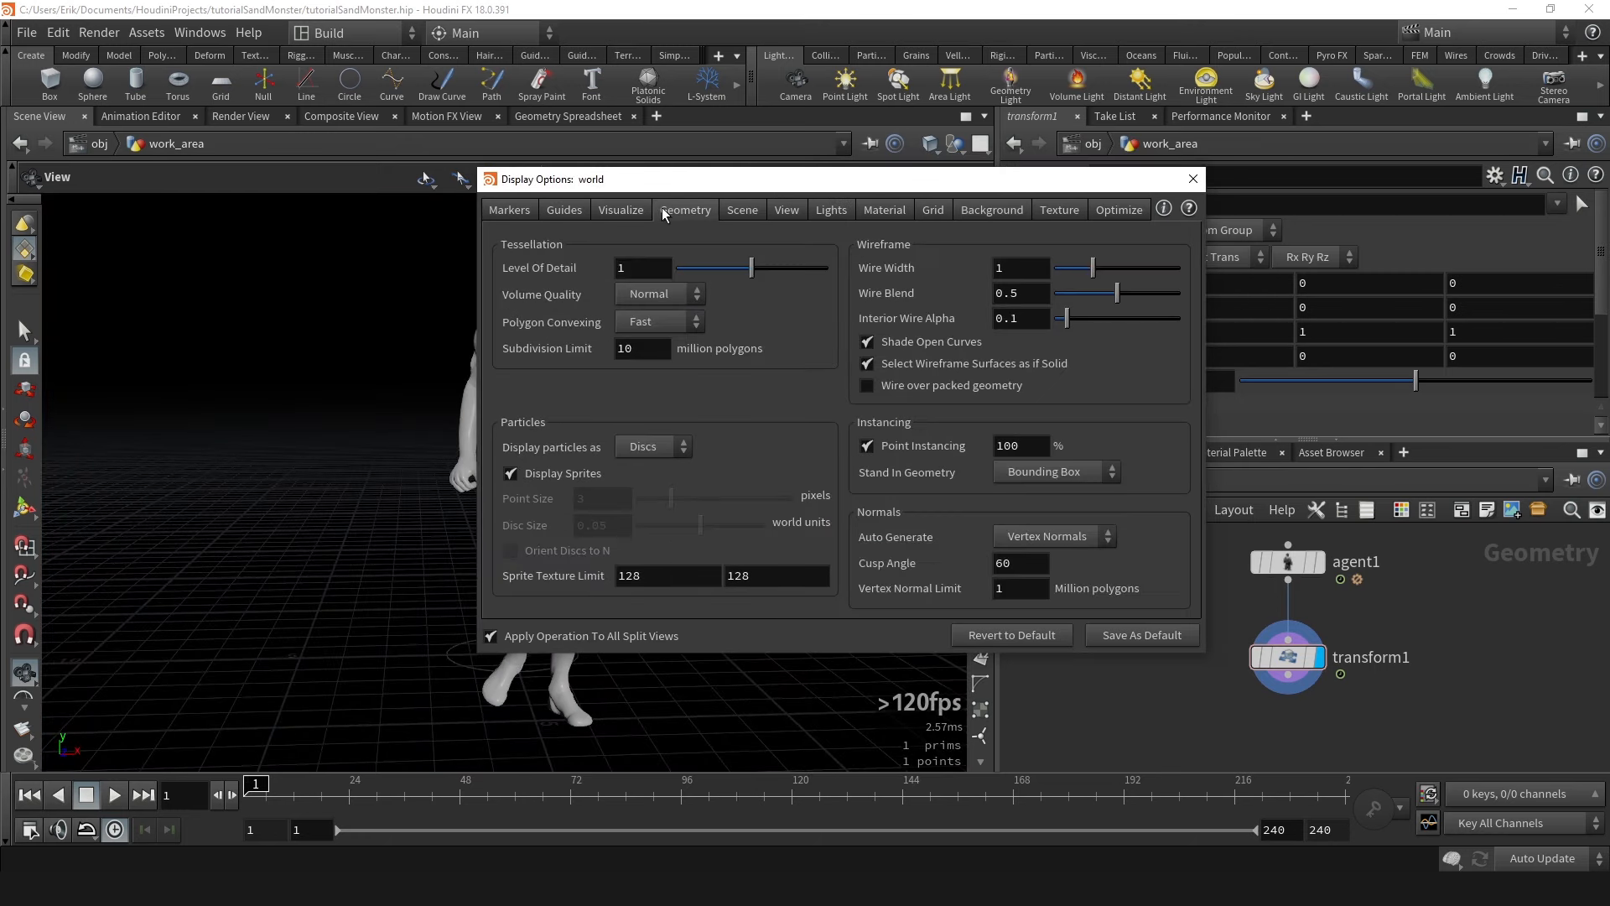
click(607, 204)
click(557, 210)
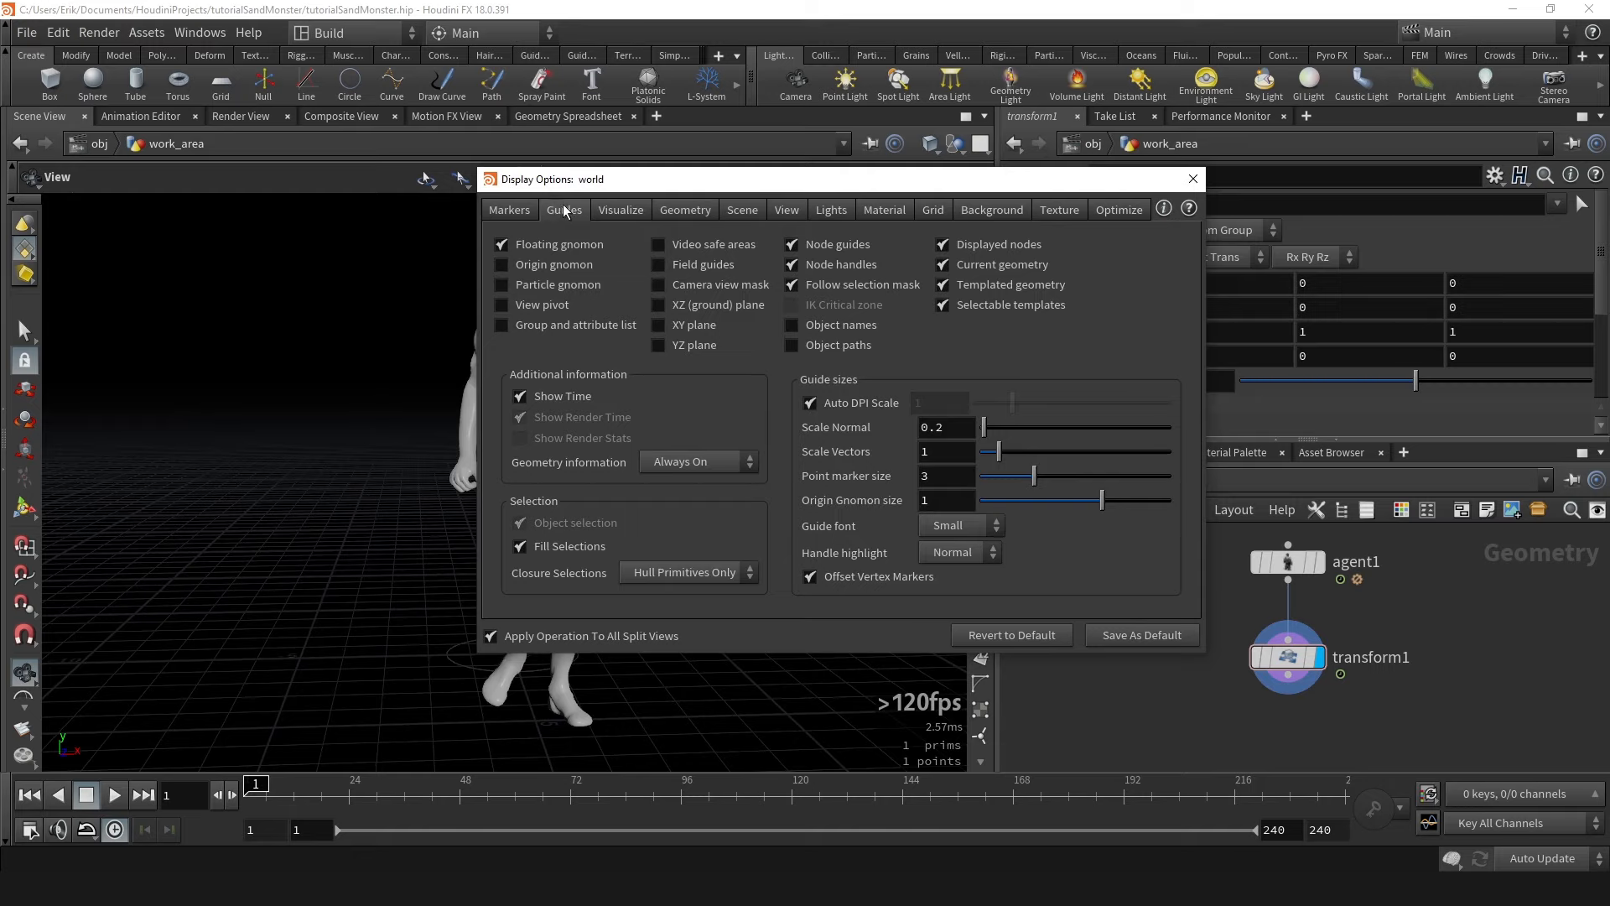
click(684, 483)
click(704, 465)
click(675, 524)
click(1191, 179)
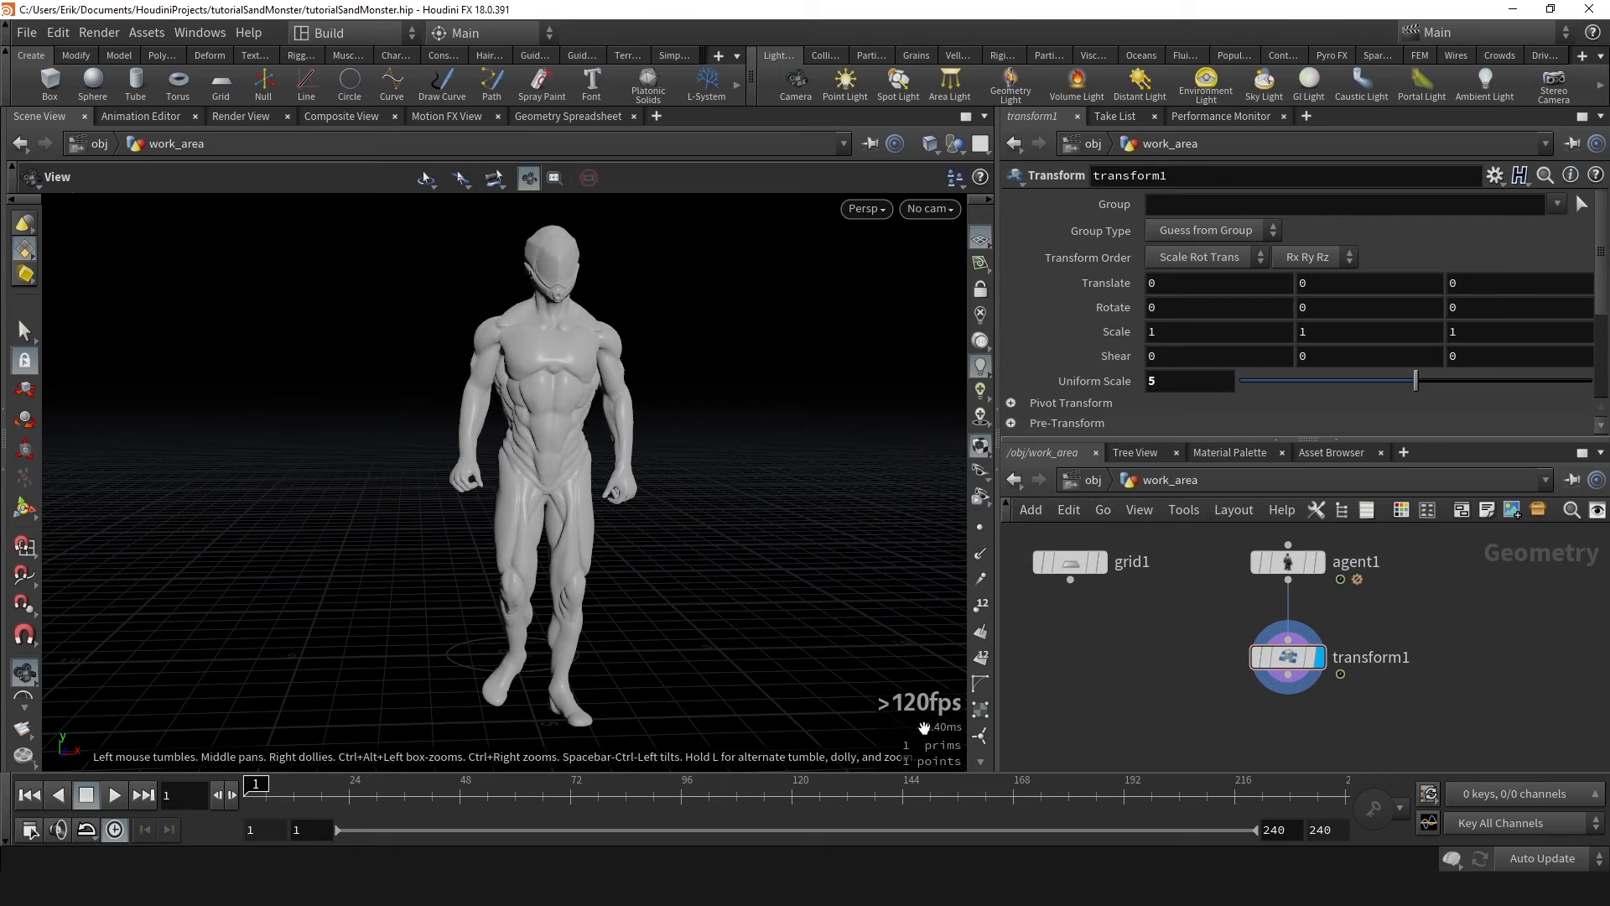
Add a Convert node below transform1, wired to its output.
right_drag(622, 522, 601, 426)
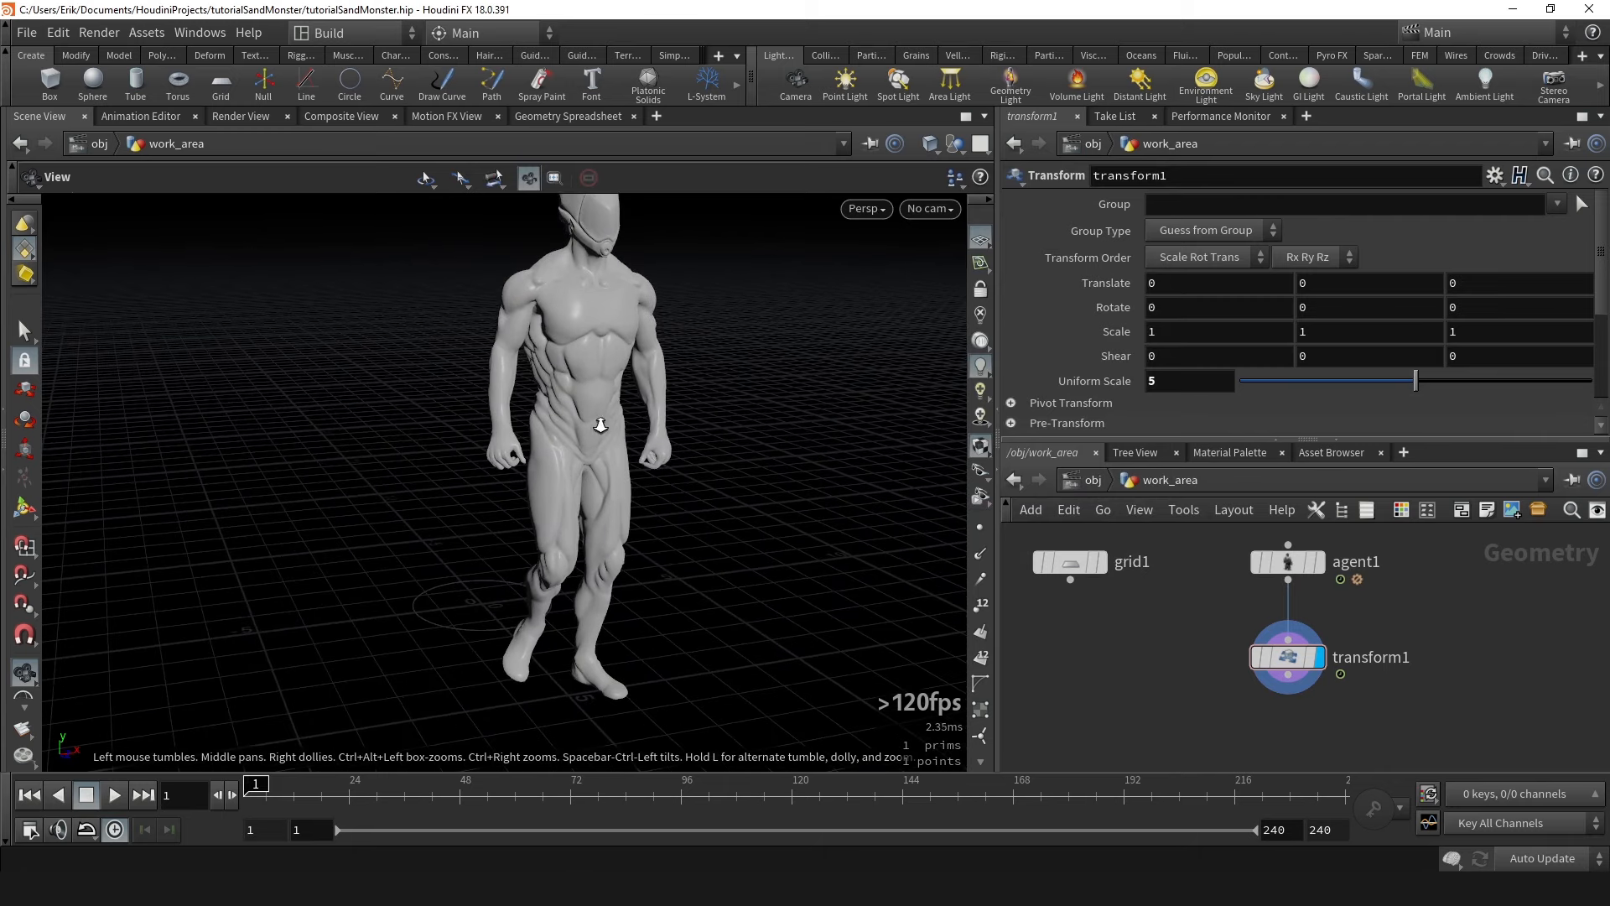
drag(575, 420, 542, 330)
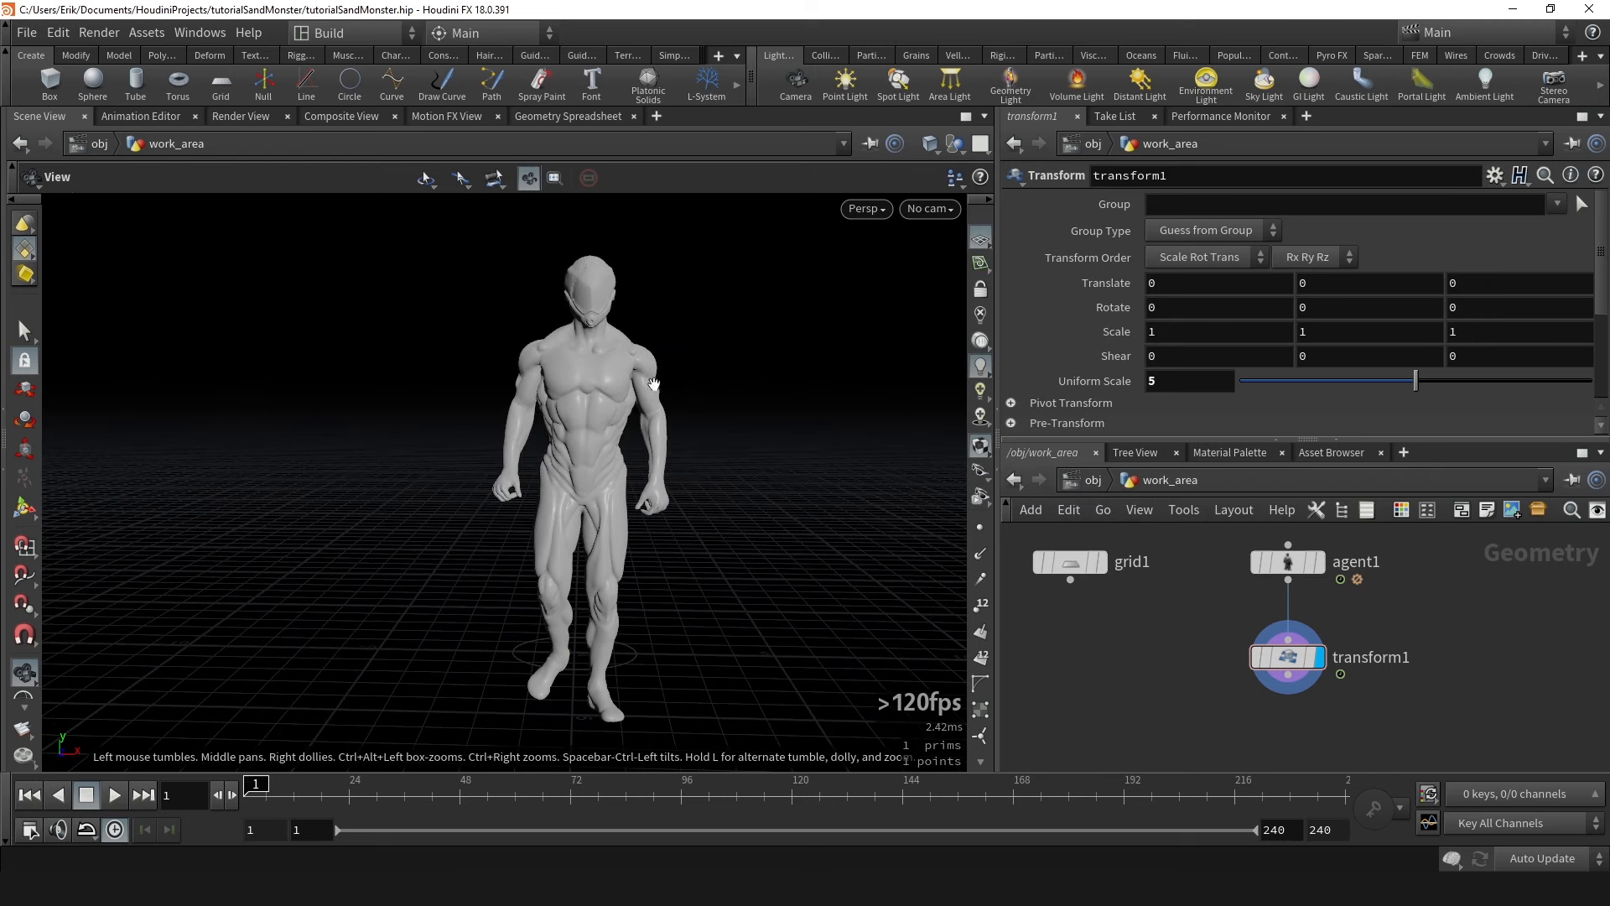
scroll(1233, 651, down, 3)
middle_drag(1266, 700, 1197, 652)
scroll(1197, 653, up, 4)
click(1205, 600)
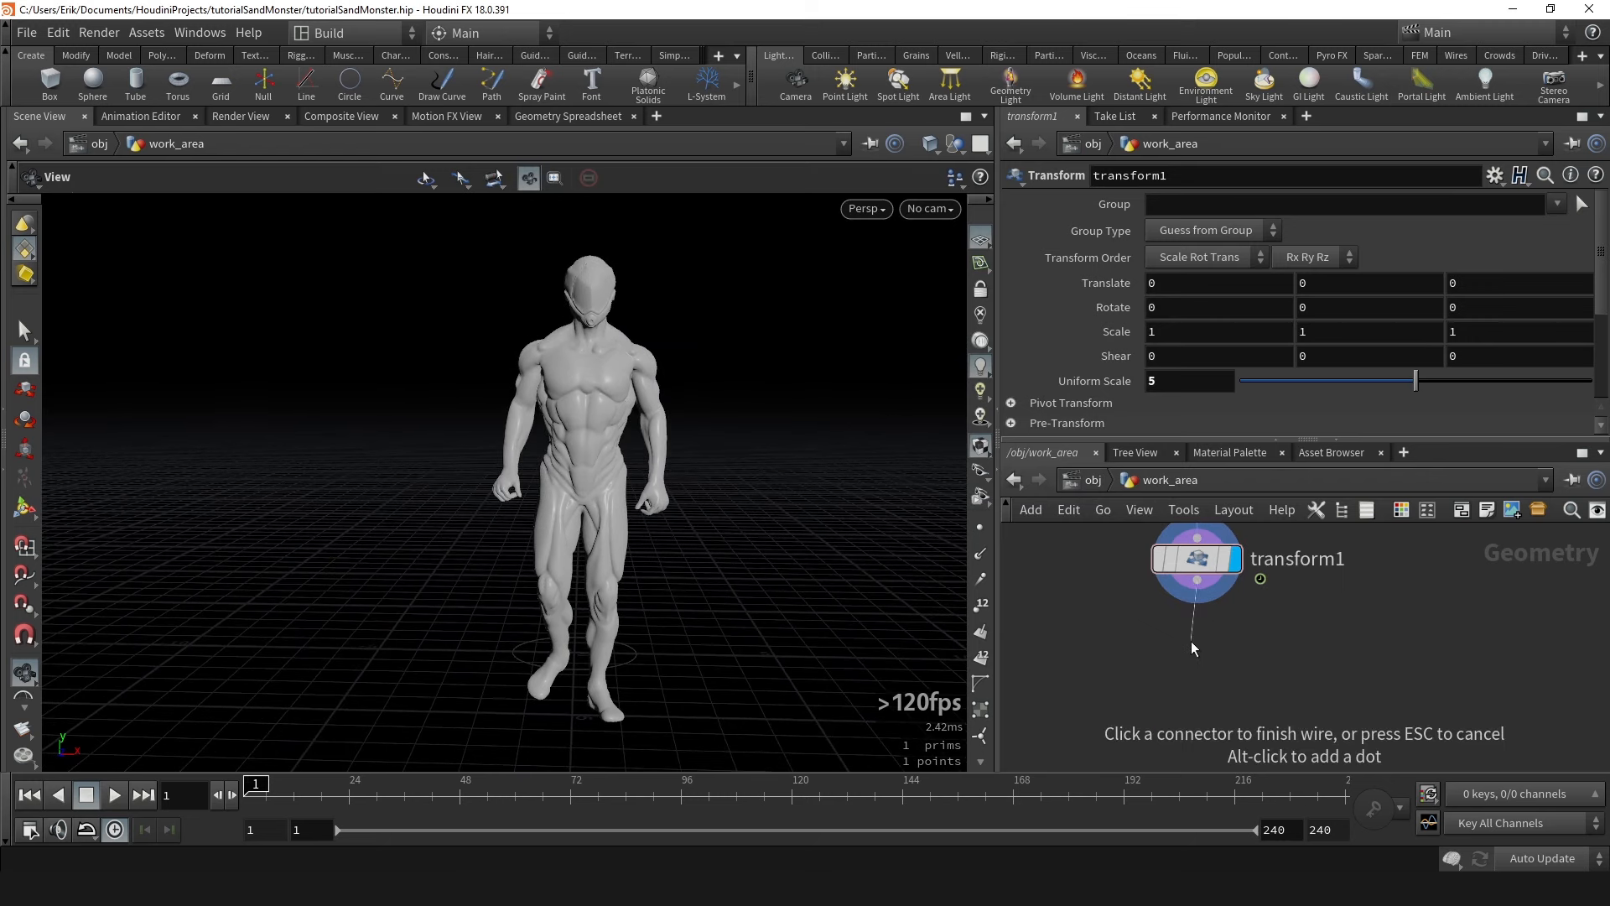
key(Tab)
text(conv)
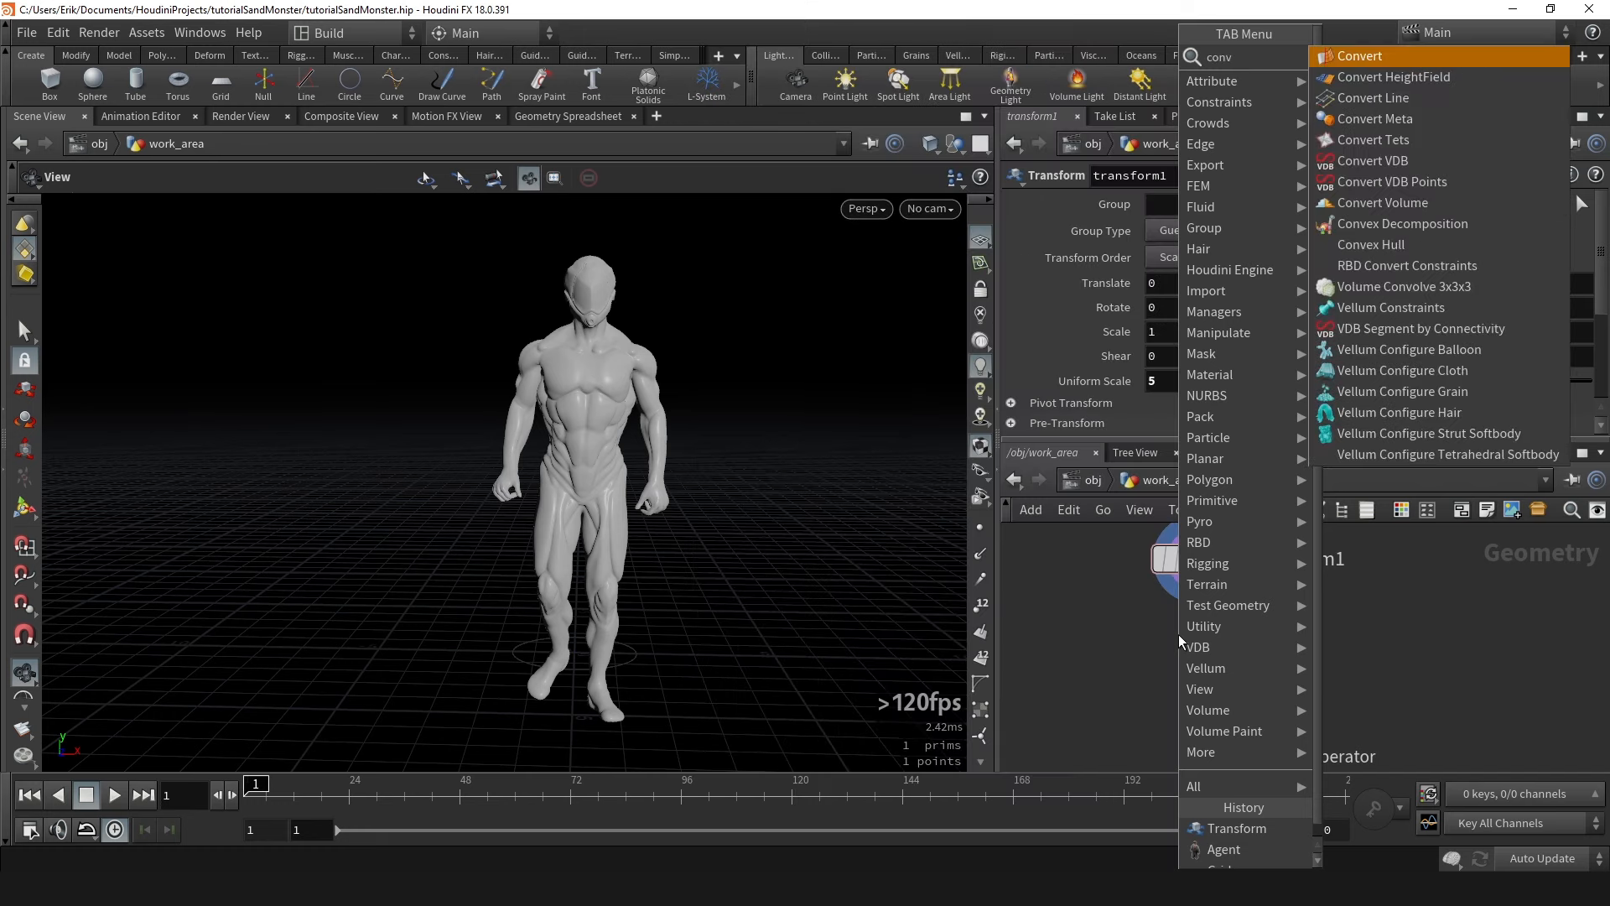
key(Return)
click(1219, 655)
drag(1189, 649, 1211, 666)
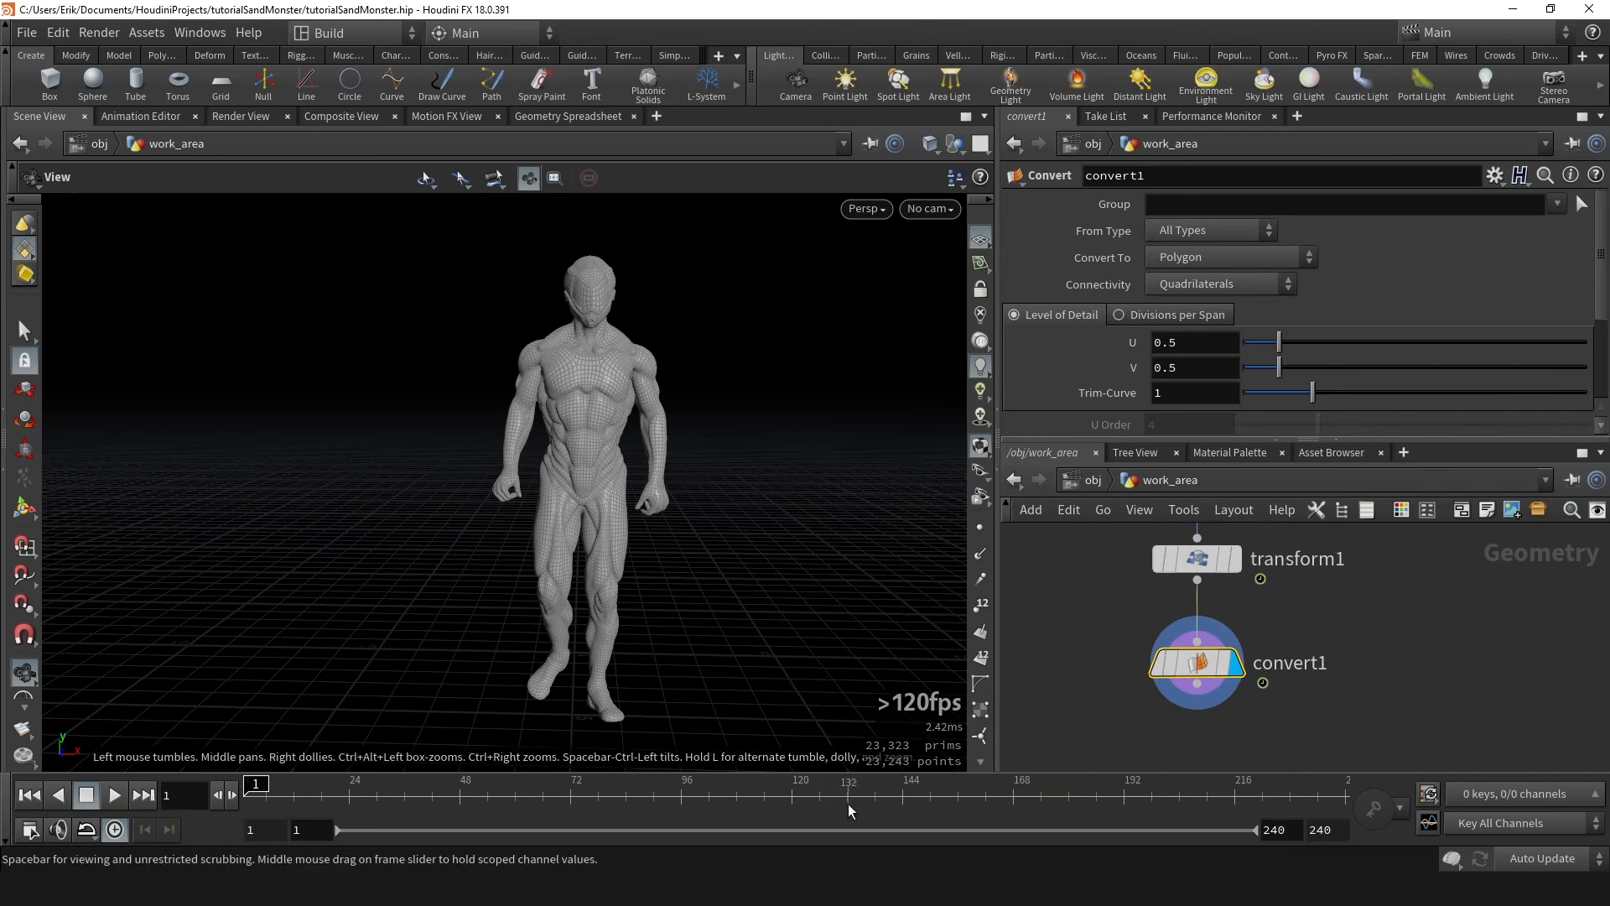
Compare the converted character without wireframe and with Smooth Wire Shaded viewport shading.
right_drag(514, 382, 1018, 213)
drag(641, 365, 575, 388)
right_drag(575, 388, 609, 518)
drag(609, 518, 612, 385)
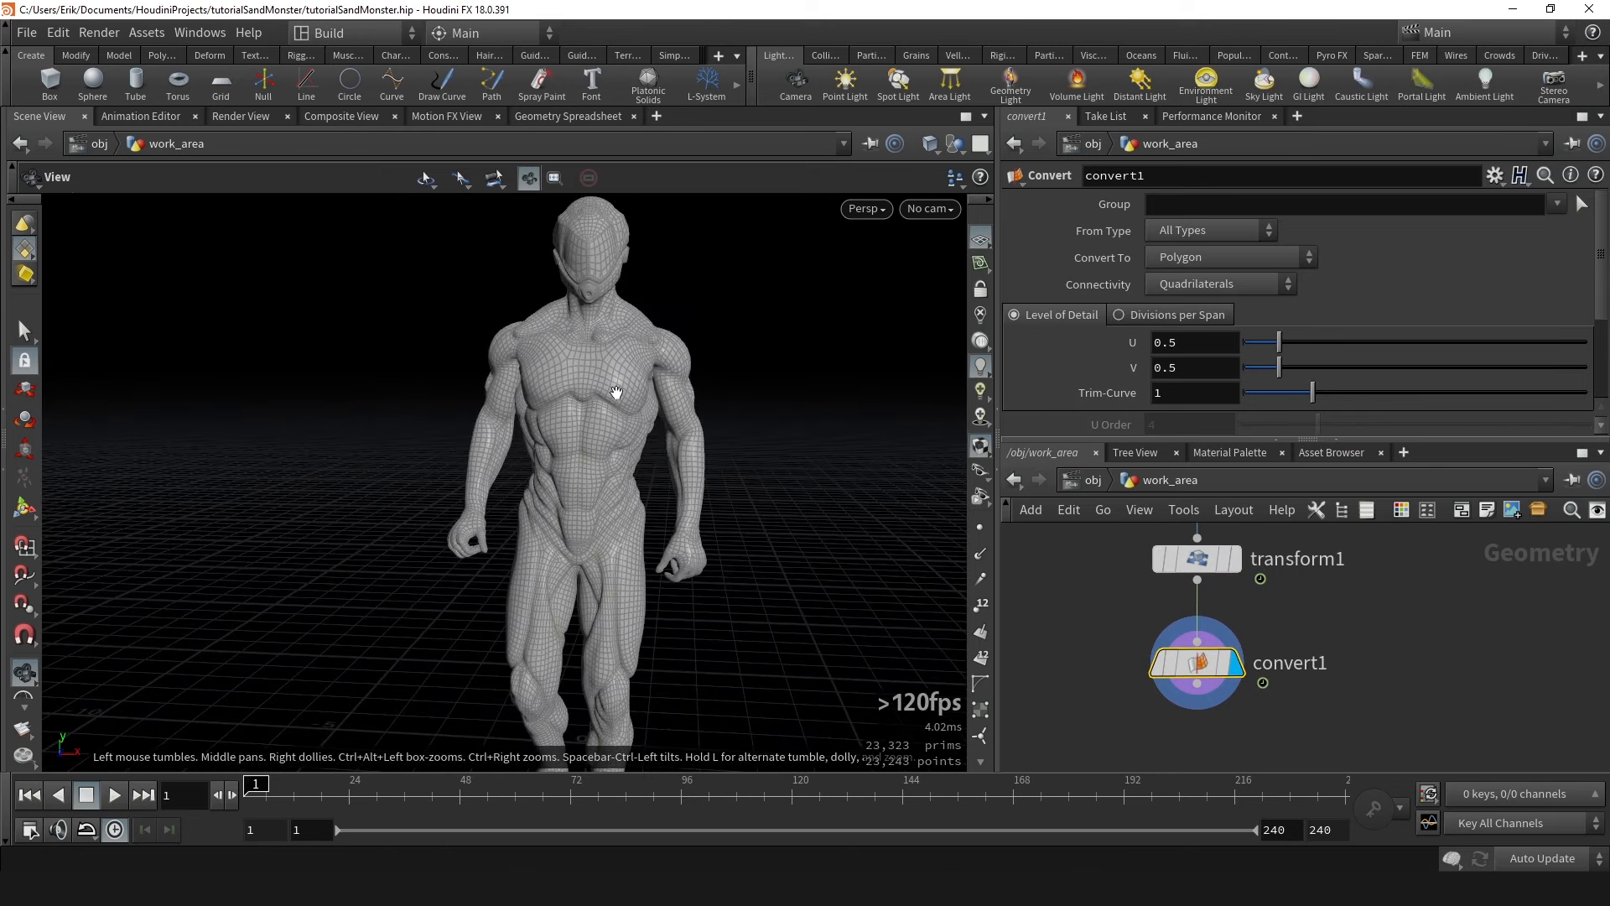
key(shift+w)
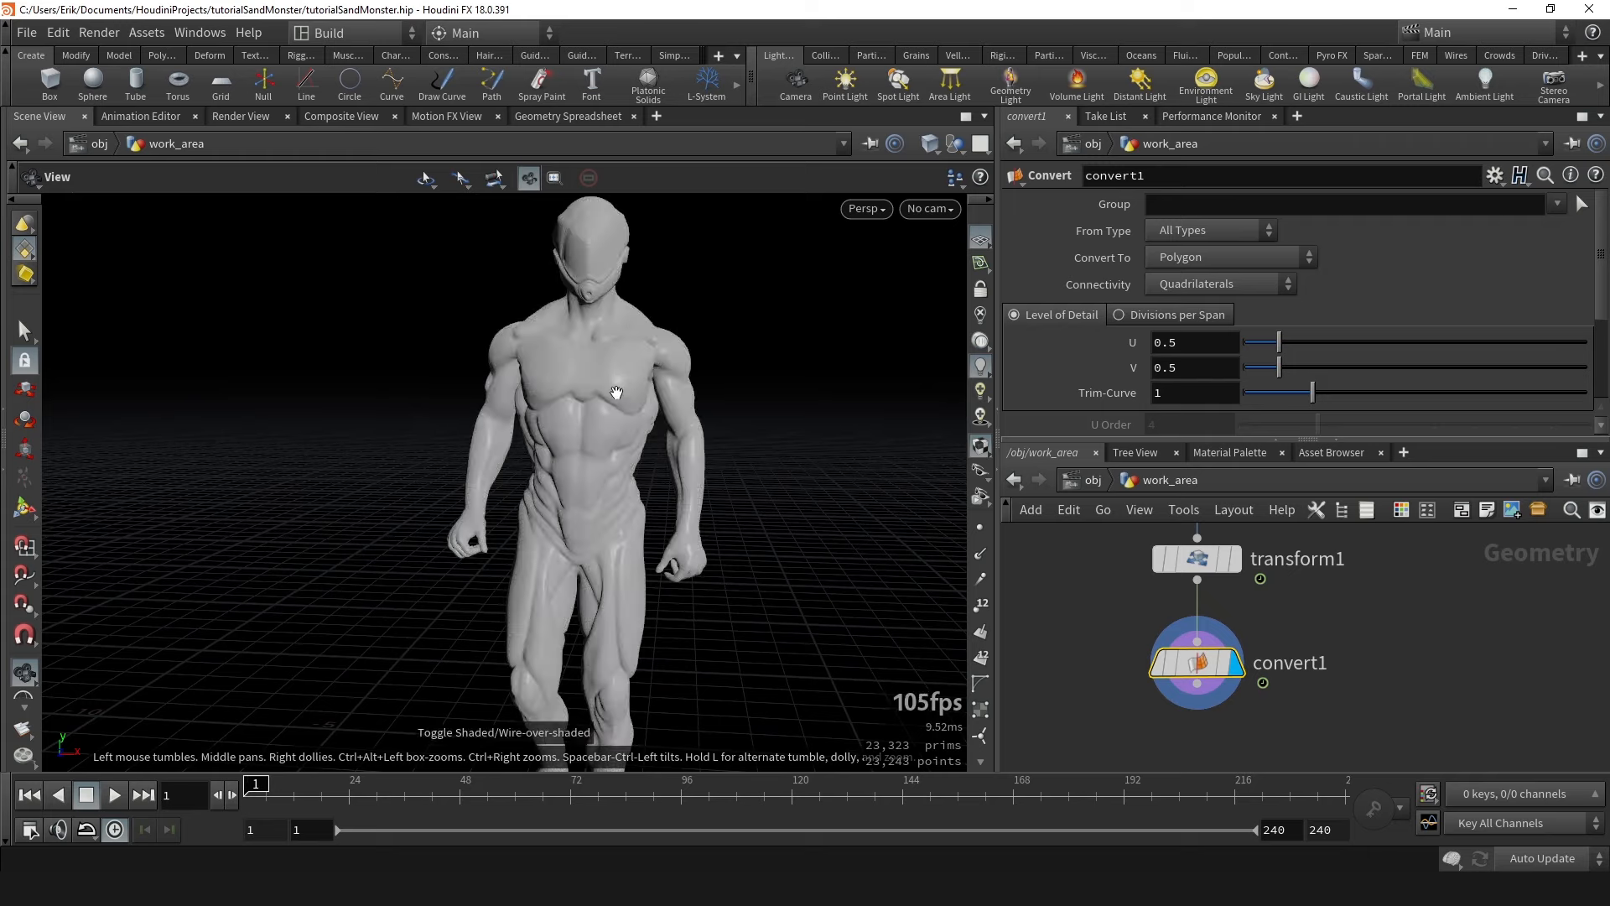
click(942, 145)
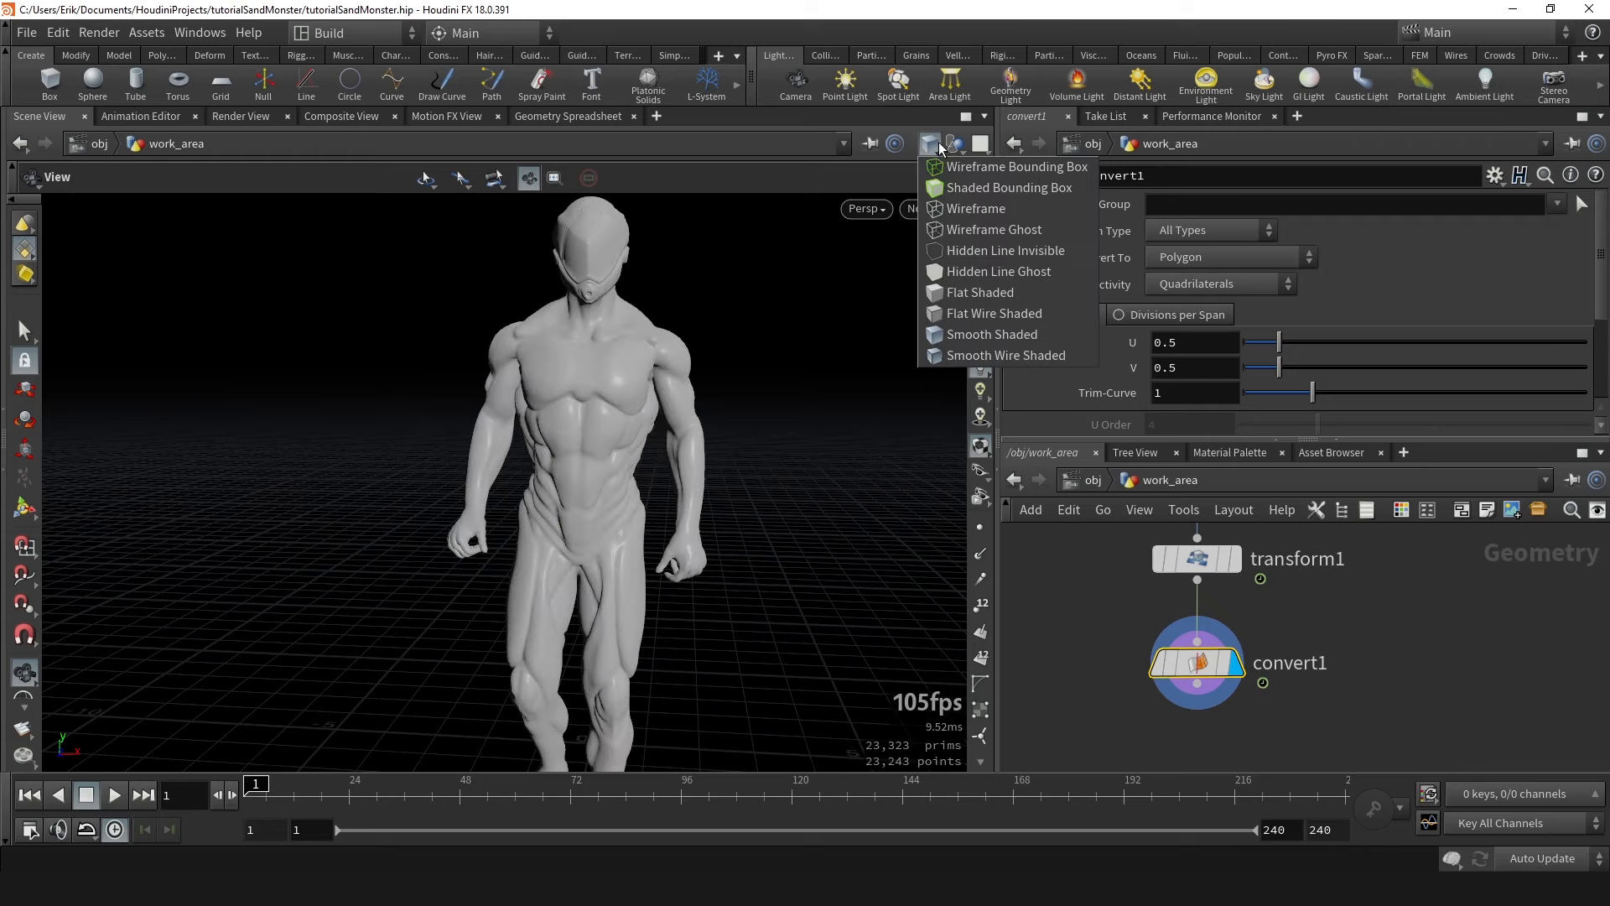
click(983, 354)
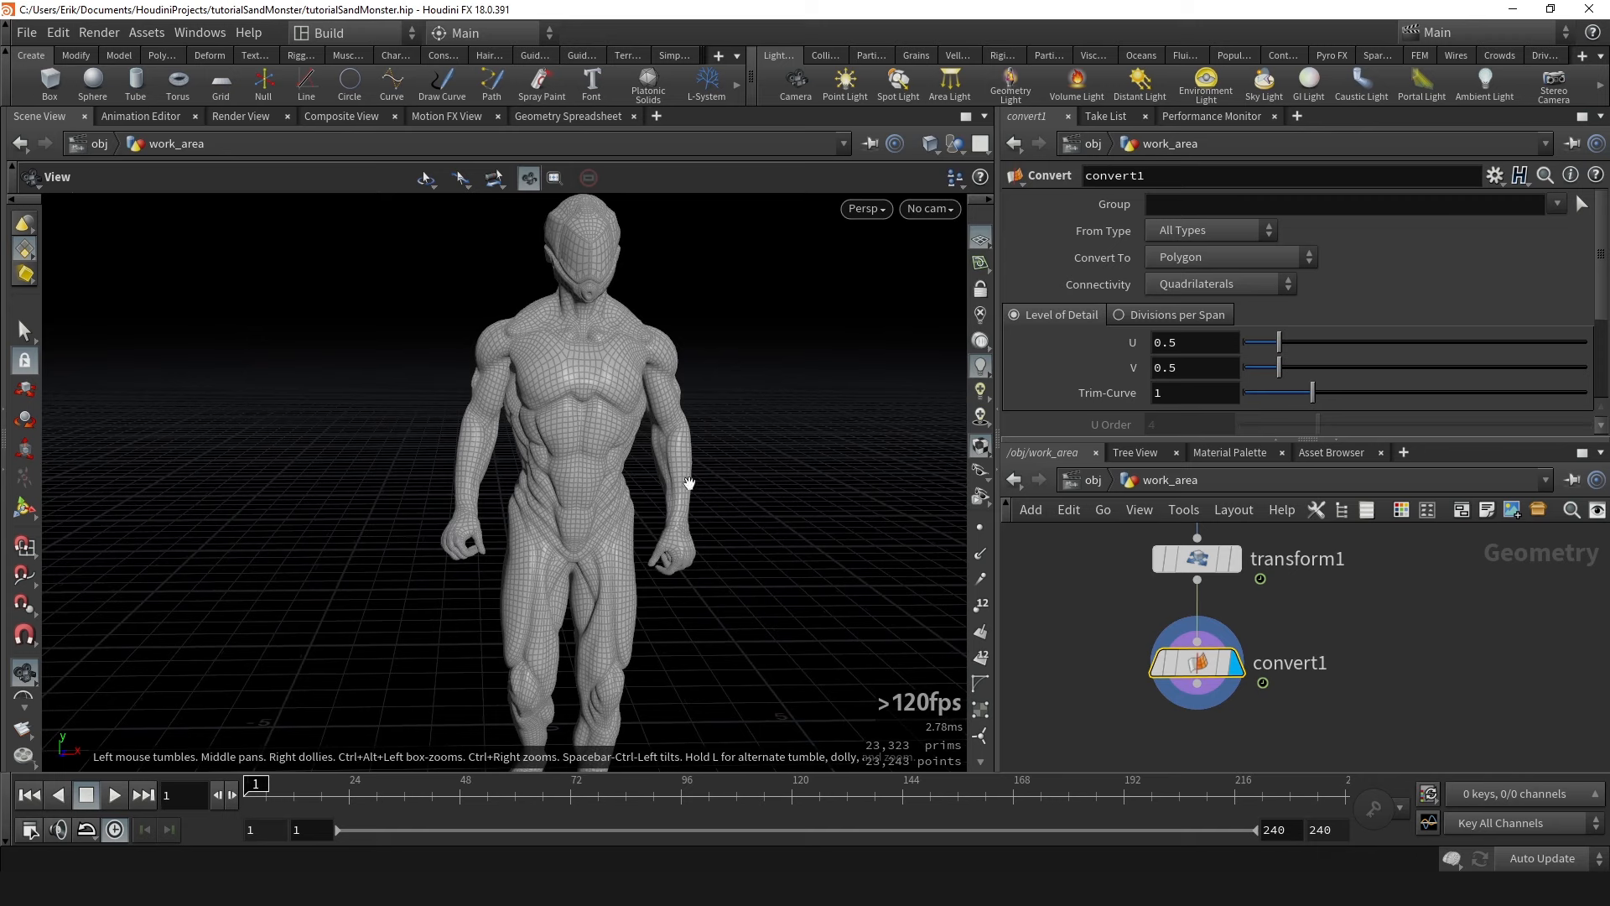
Examine the polygon mesh on the character's chest up close and scrub the walk animation to frame 12.
middle_drag(585, 339, 536, 449)
right_drag(537, 449, 582, 403)
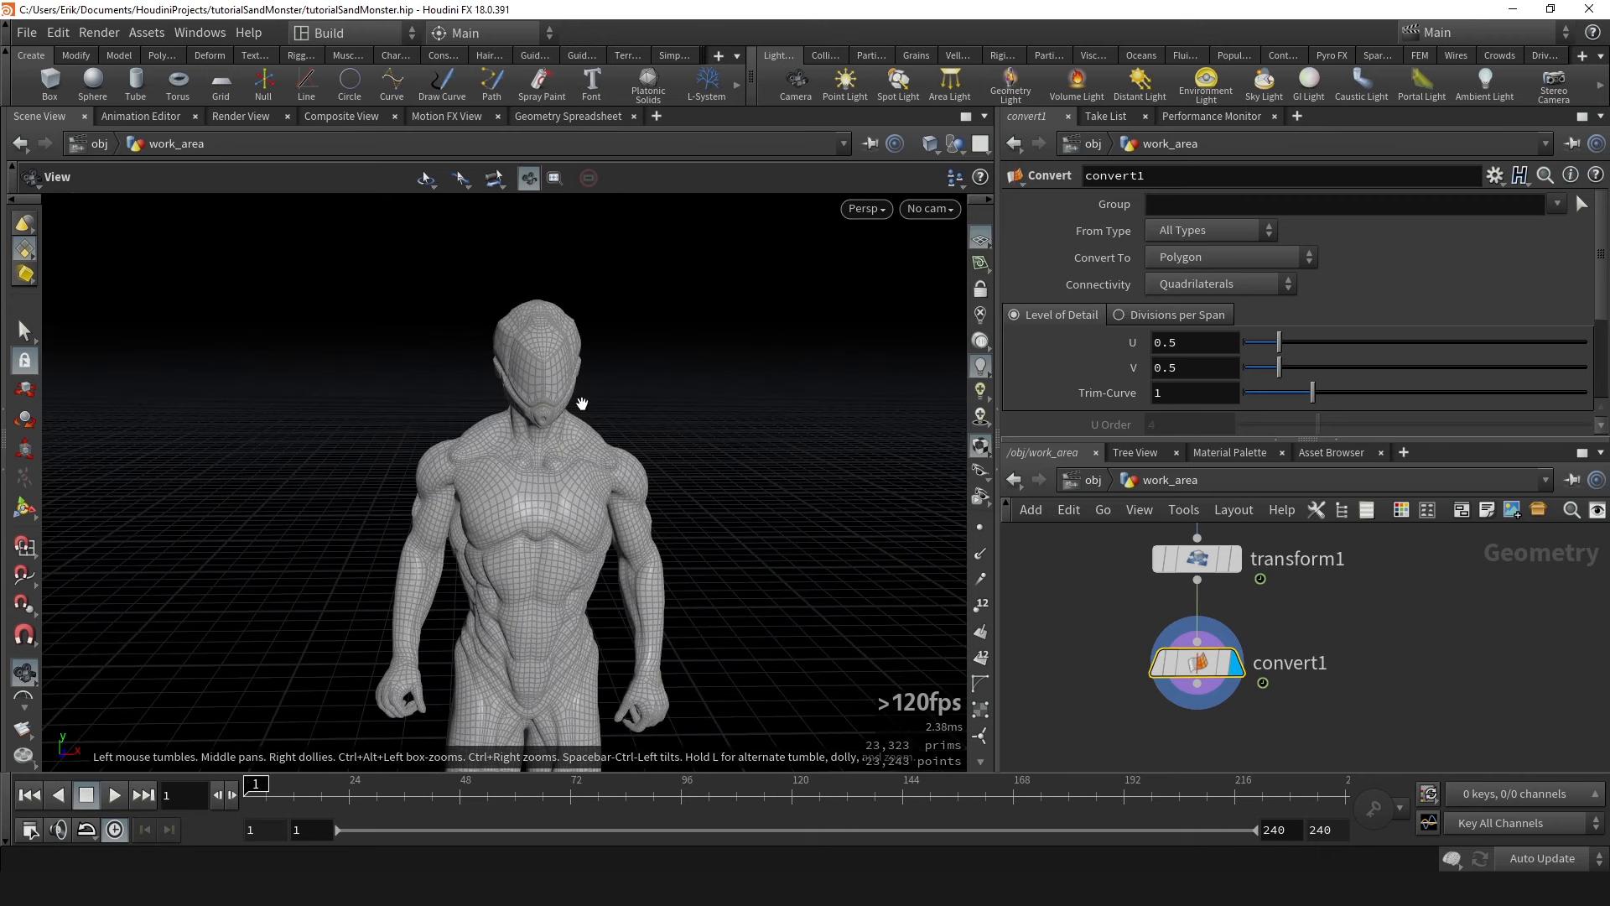
key(shift+w)
middle_drag(574, 448, 565, 406)
key(shift+w)
right_drag(564, 406, 983, 311)
drag(746, 424, 680, 389)
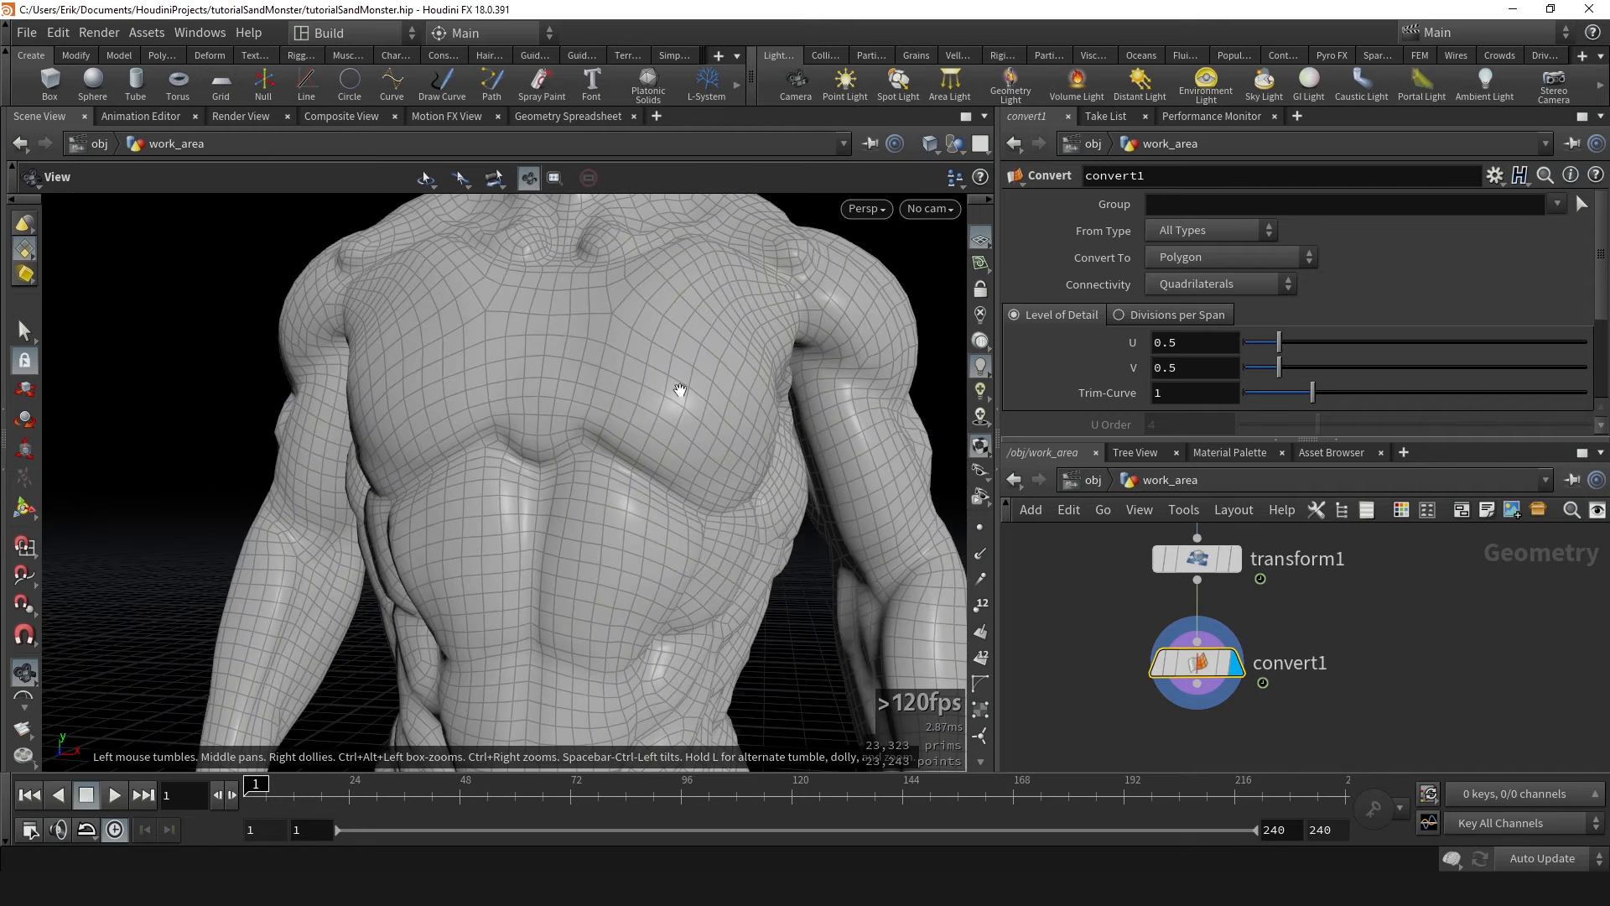
scroll(624, 345, up, 4)
right_drag(621, 319, 836, 261)
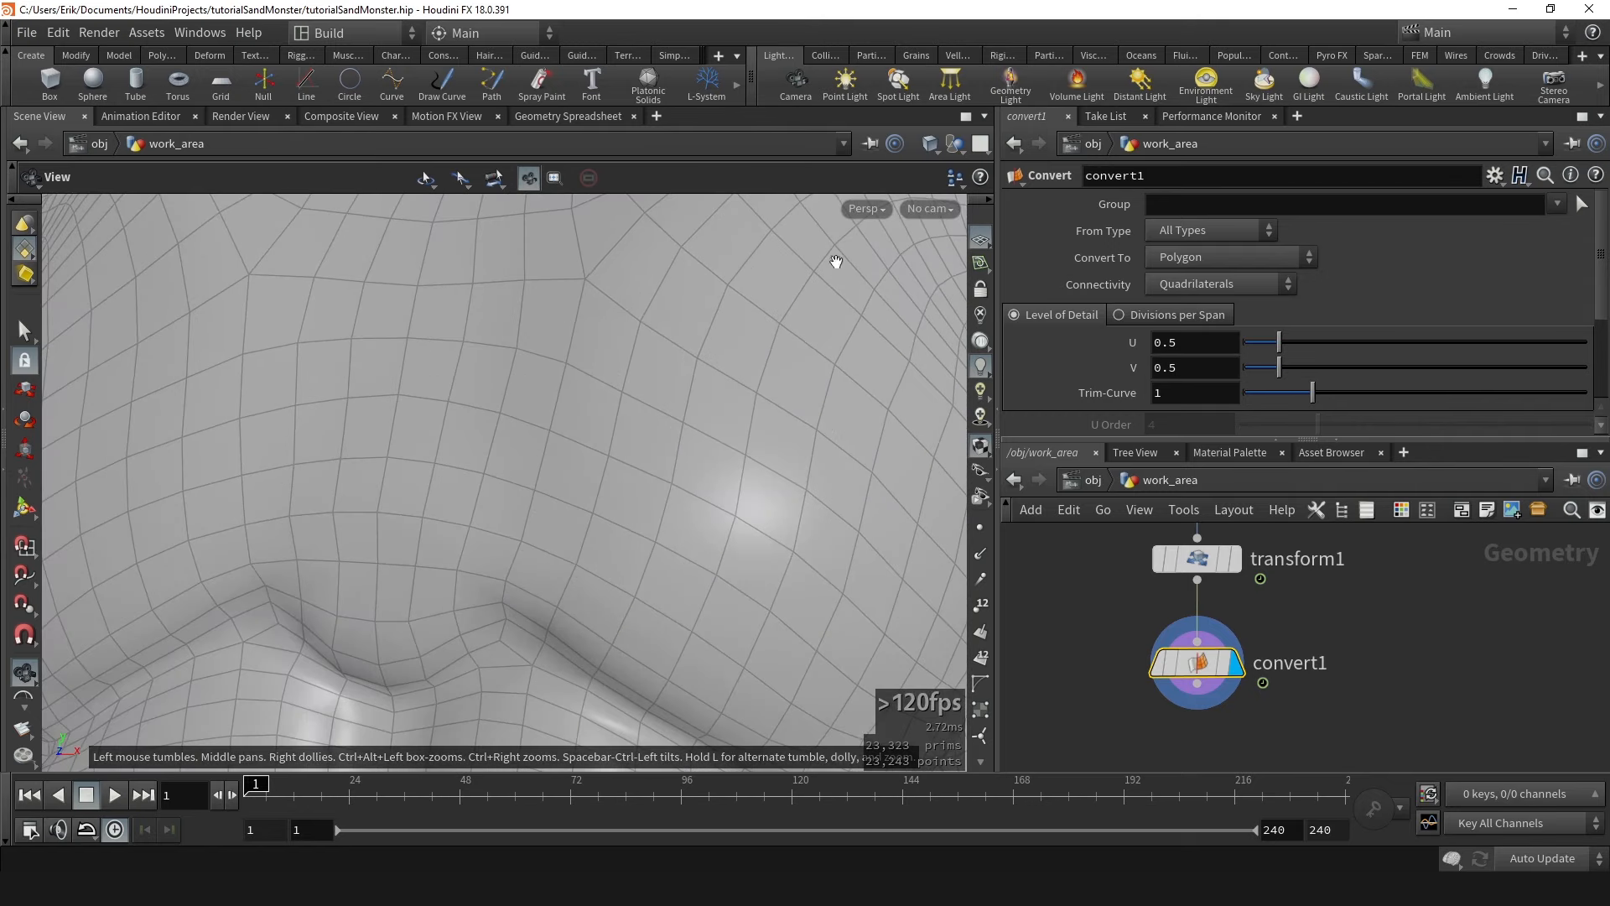
right_drag(737, 392, 668, 445)
drag(668, 446, 592, 376)
drag(255, 785, 294, 785)
scroll(621, 481, down, 5)
drag(621, 481, 490, 441)
Add a Scatter node below convert1, wired to its output, and display it in the viewport.
middle_drag(1412, 724, 1406, 637)
click(1190, 596)
key(Tab)
text(scat)
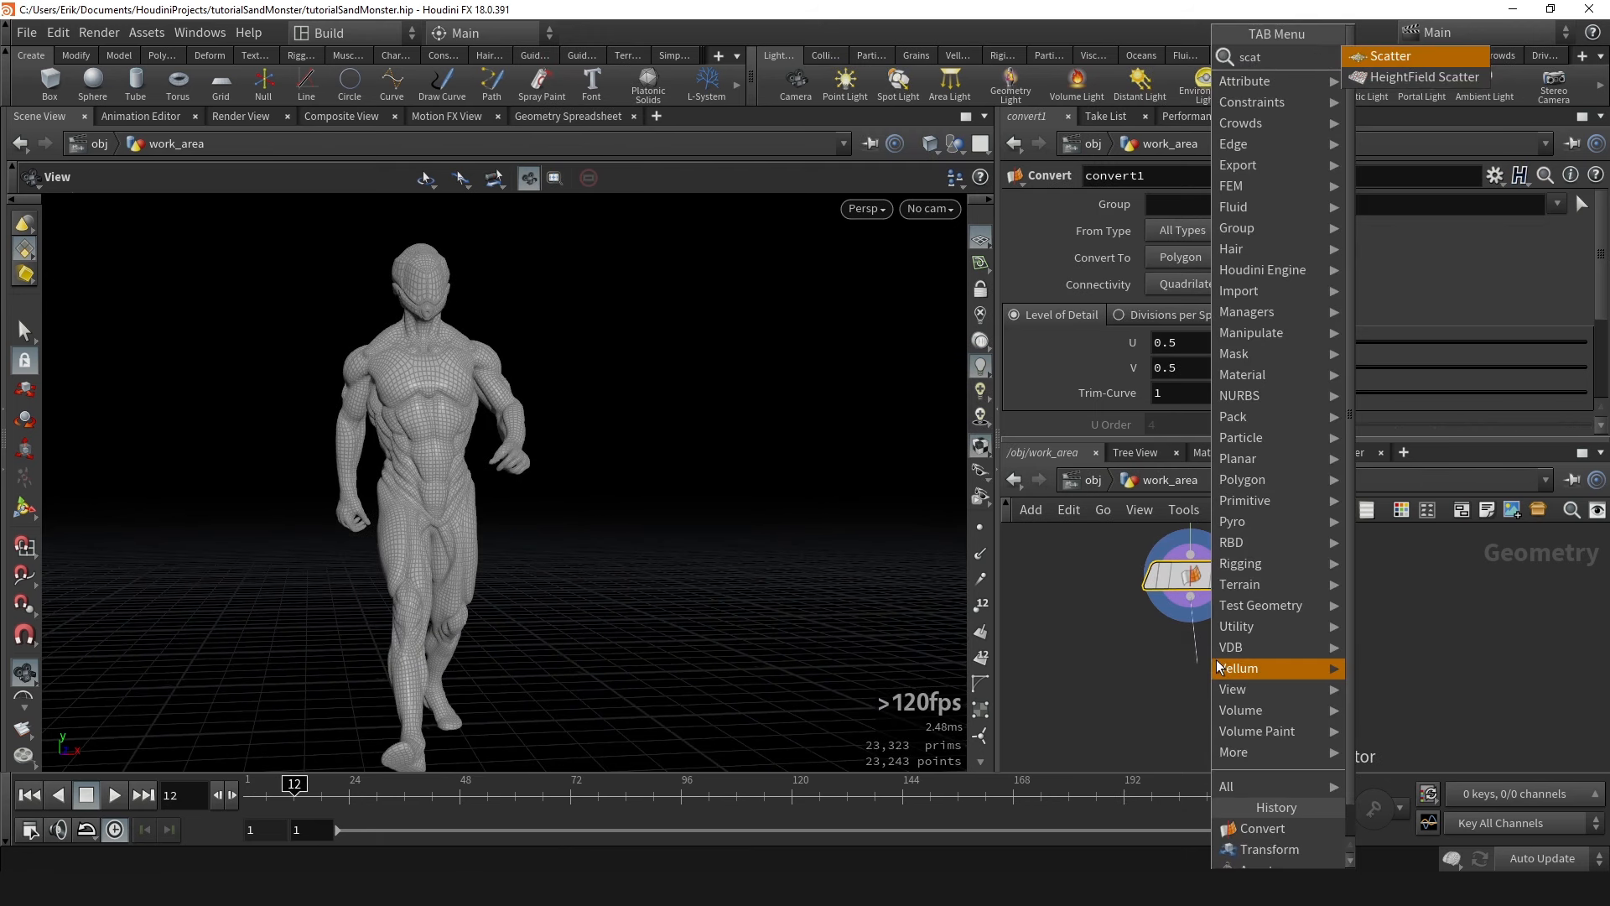
key(Return)
click(1220, 667)
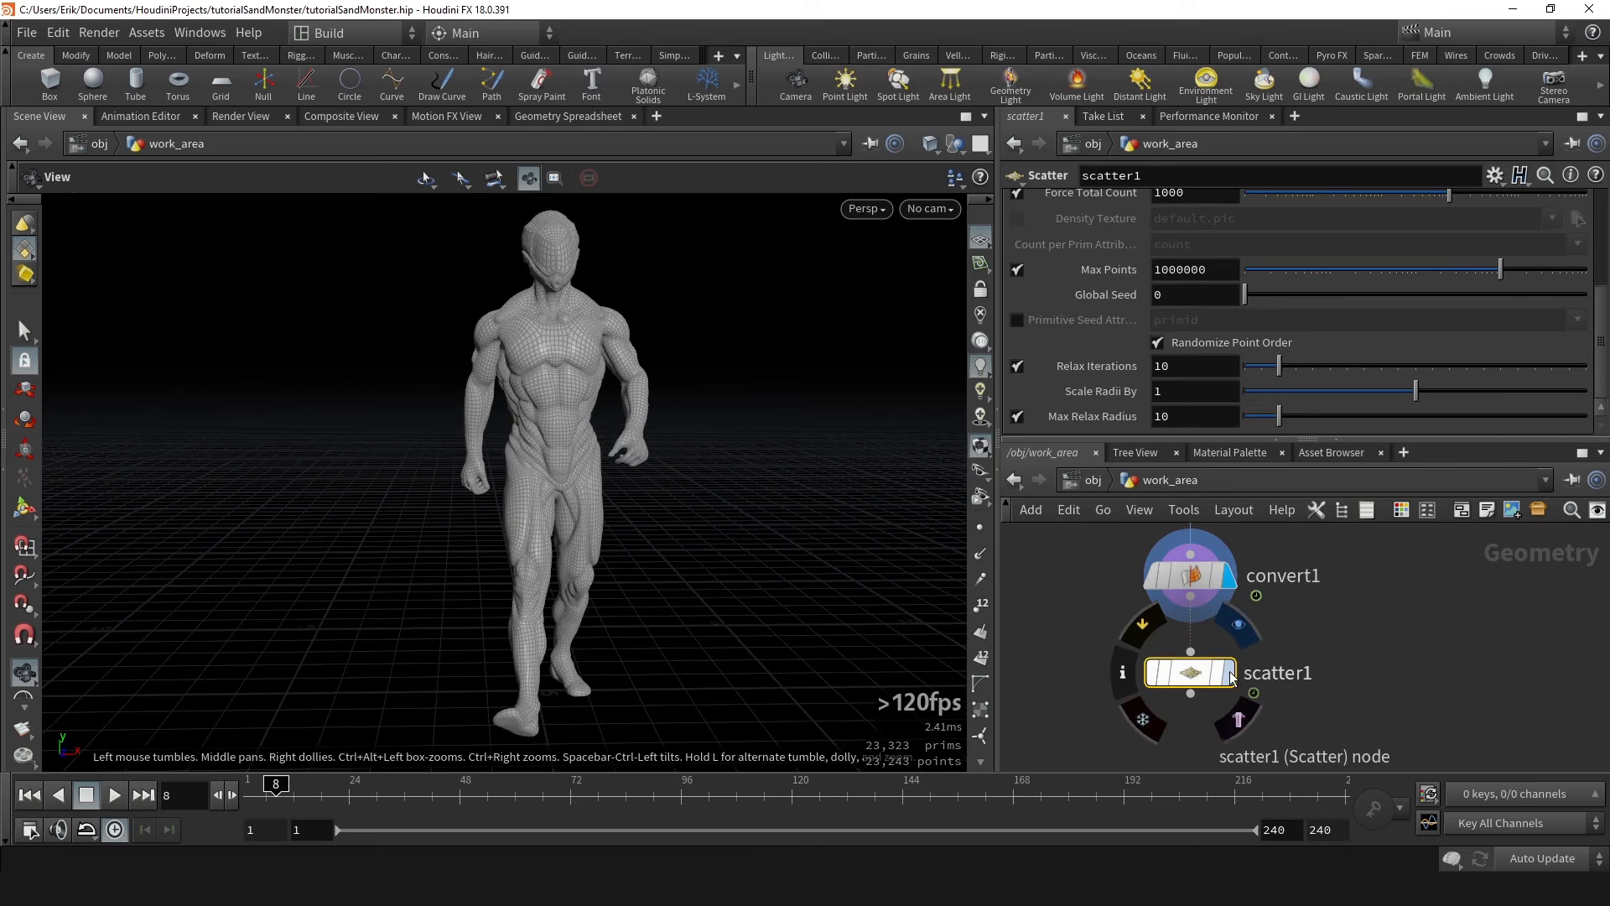
click(1230, 675)
Examine the scattered points on the character's body while scrubbing through the walk animation.
drag(478, 341, 579, 594)
mouse_move(579, 594)
right_down()
mouse_move(446, 438)
mouse_move(479, 386)
mouse_move(576, 380)
mouse_move(537, 436)
right_up()
drag(278, 788, 212, 795)
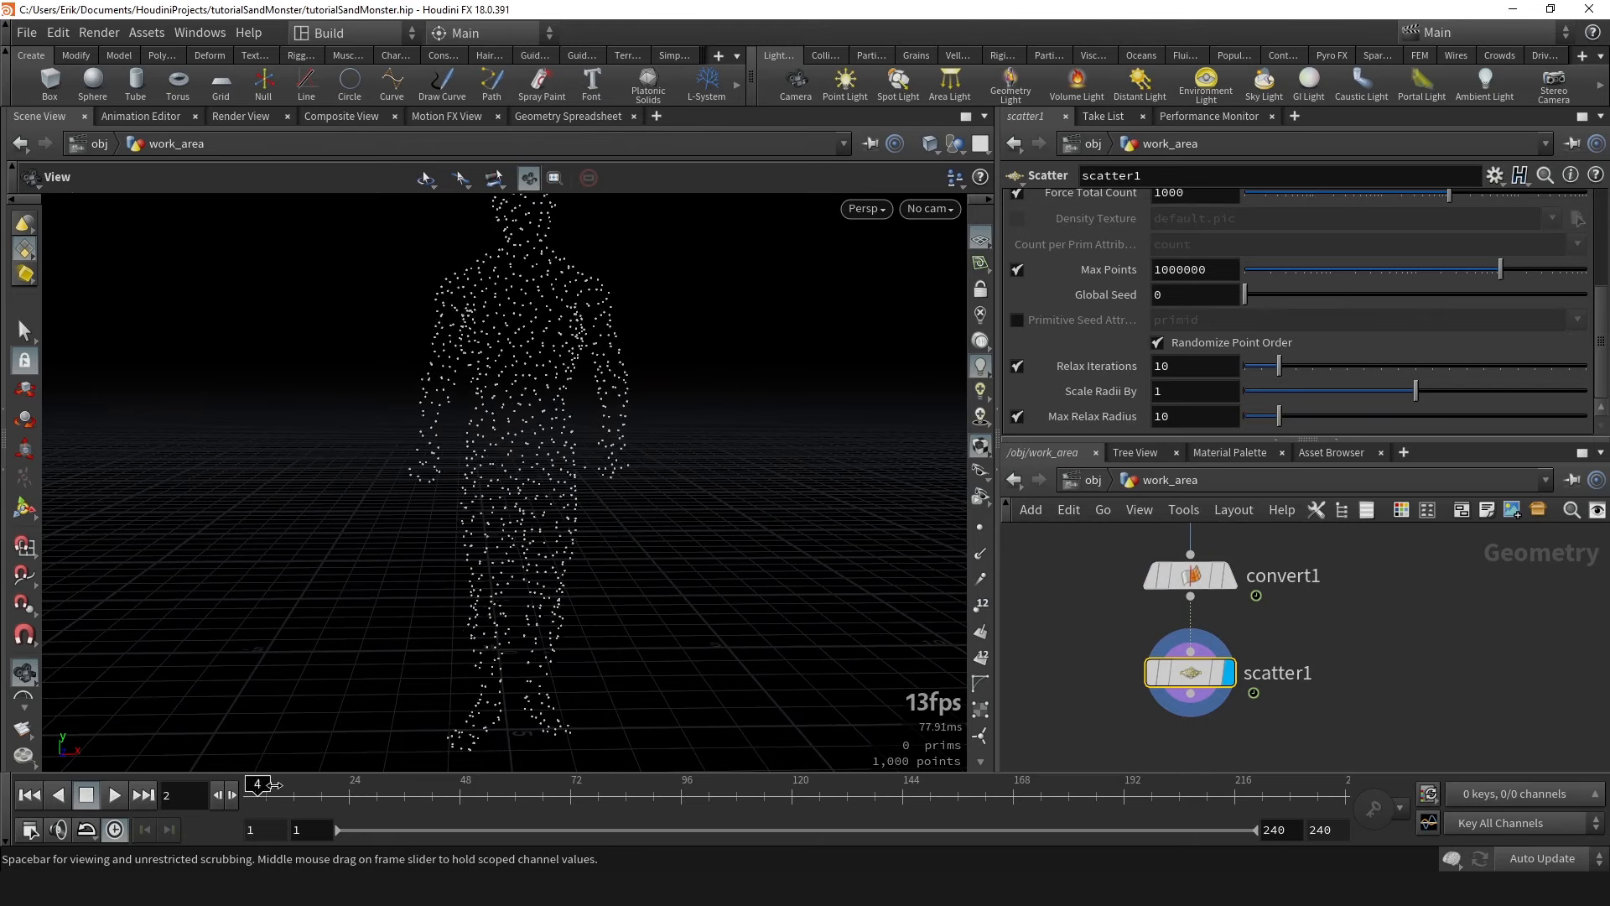
right_drag(581, 507, 528, 399)
middle_drag(528, 399, 575, 361)
drag(639, 342, 557, 352)
right_drag(557, 352, 681, 283)
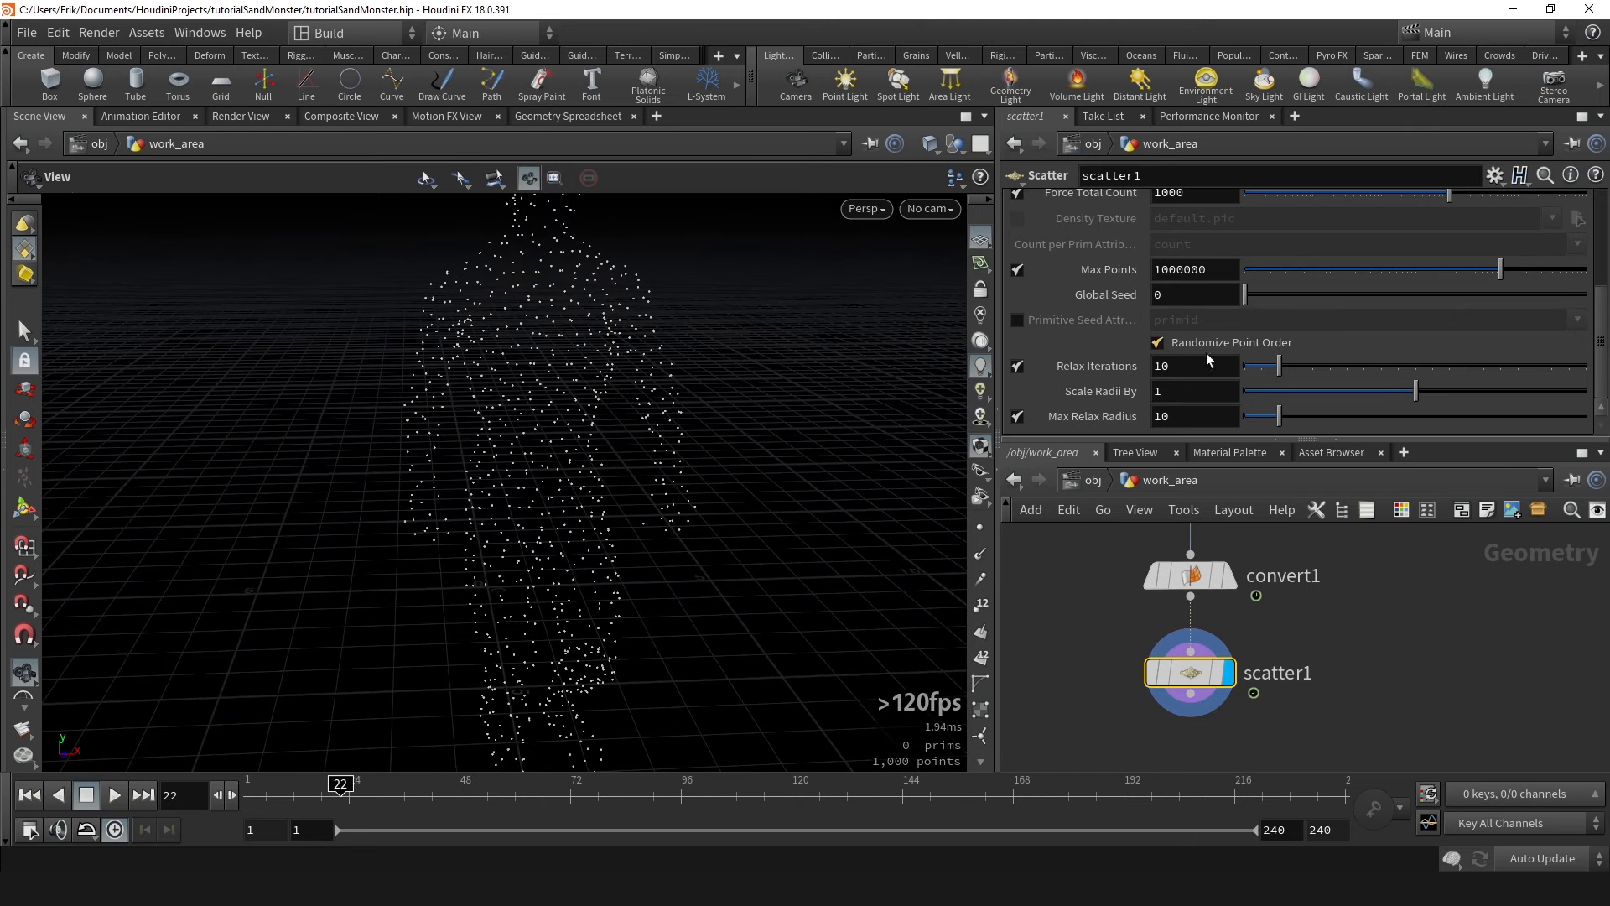
Try scatter1 with Relax Iterations disabled, inspect the point distribution, and enable the option again.
click(1016, 366)
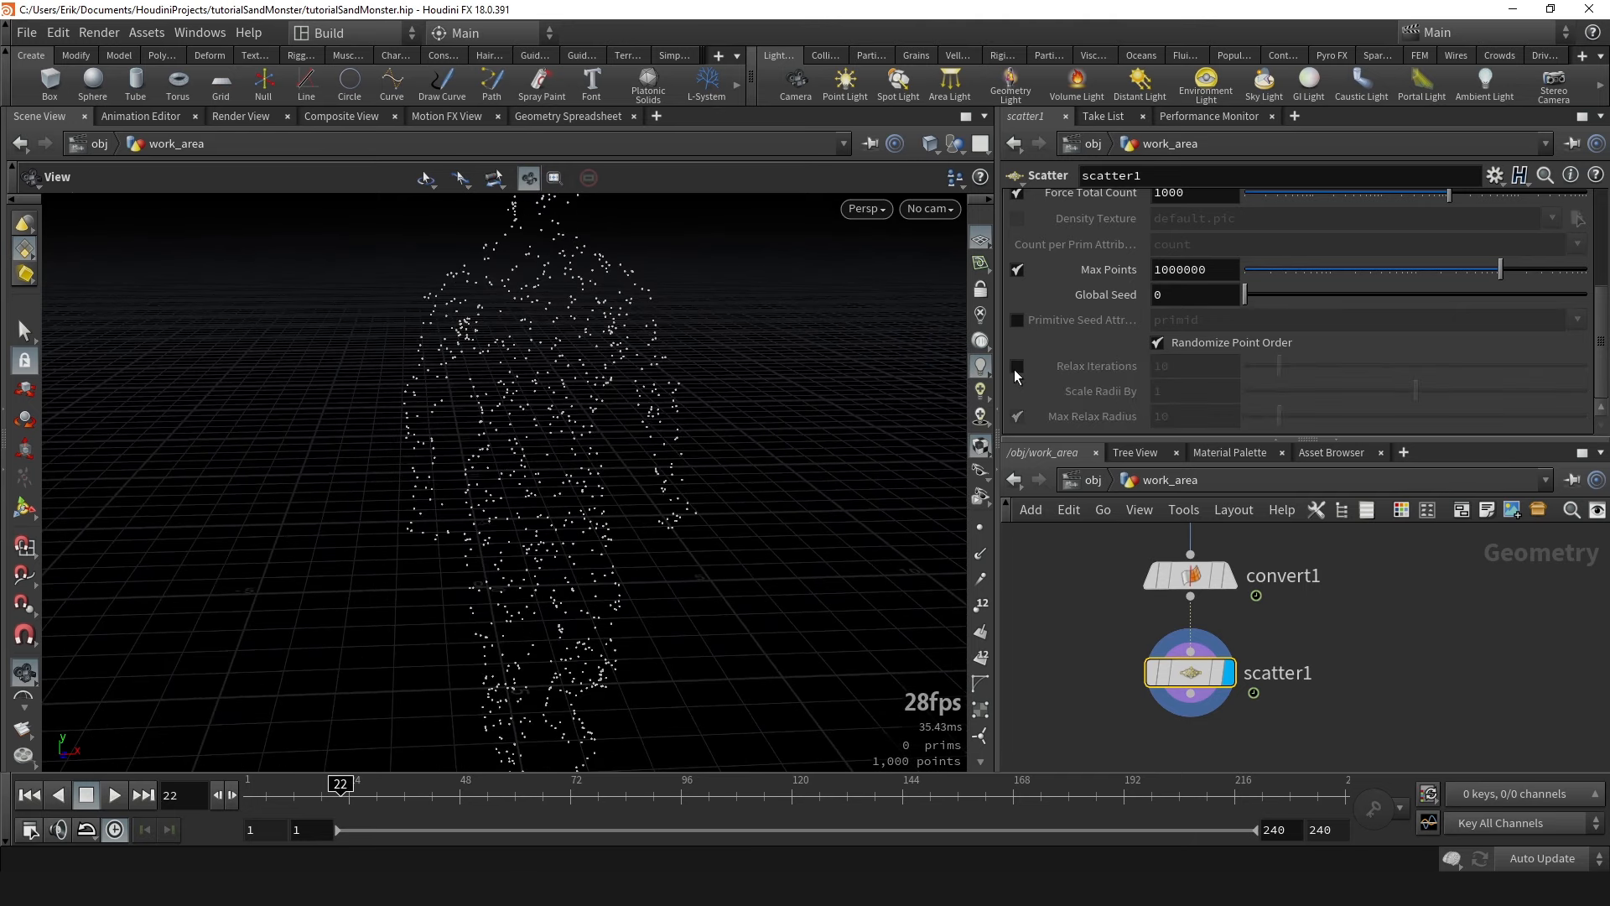
drag(425, 378, 574, 308)
drag(391, 438, 536, 335)
click(1017, 368)
Set scatter1's Relax Iterations to 4 and its Force Total Count to 100000.
drag(1278, 373, 1234, 366)
scroll(1130, 343, up, 3)
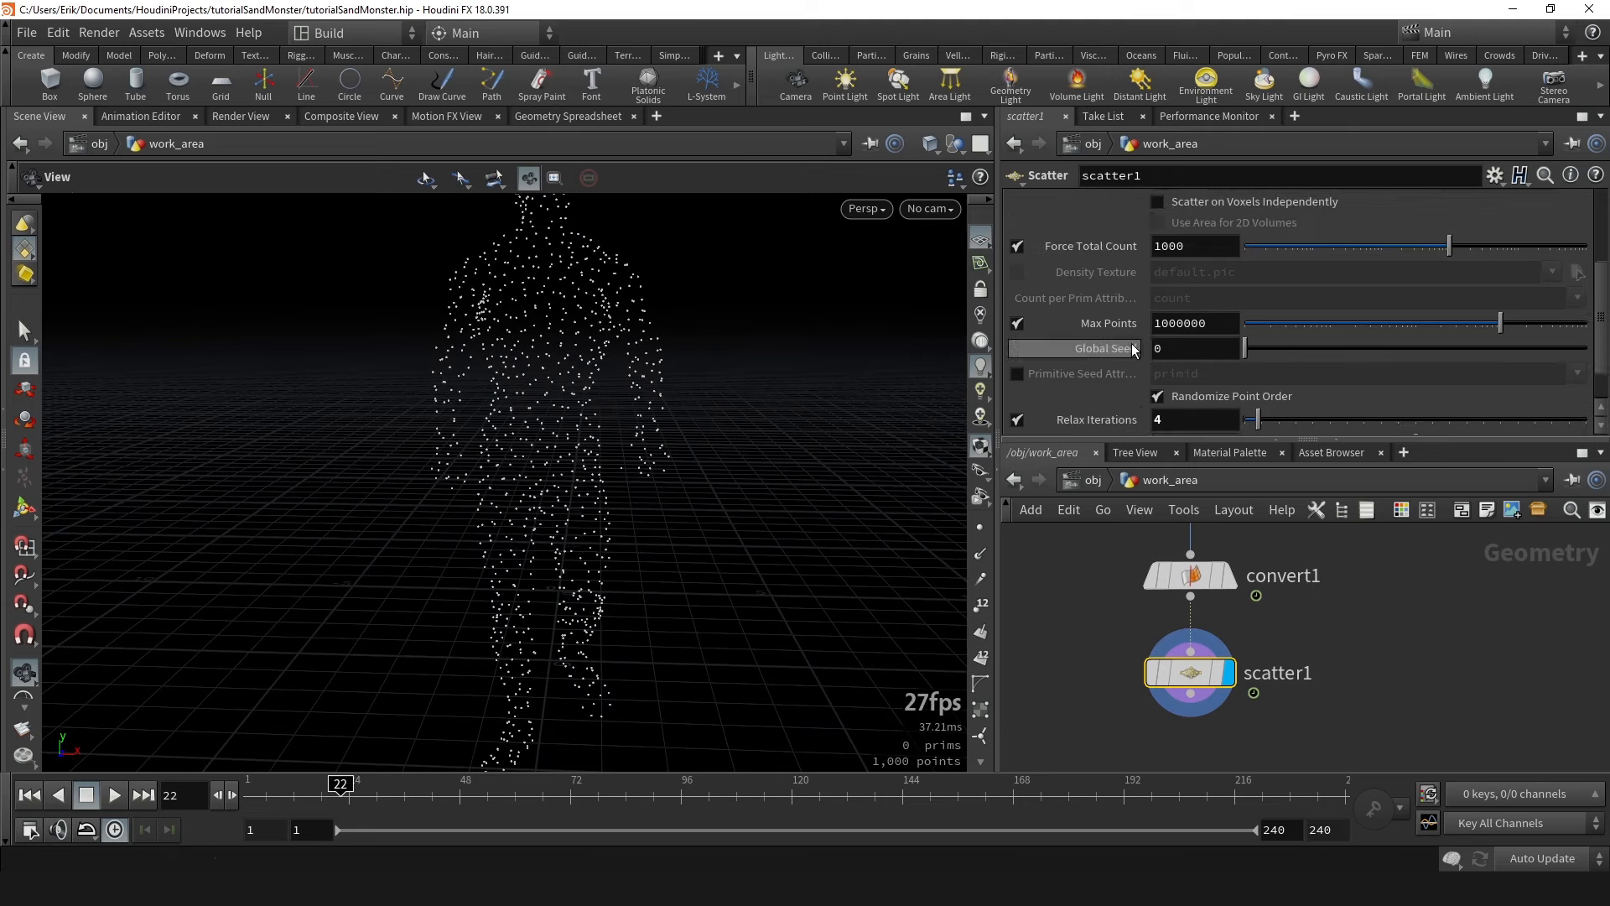
middle_drag(558, 369, 593, 355)
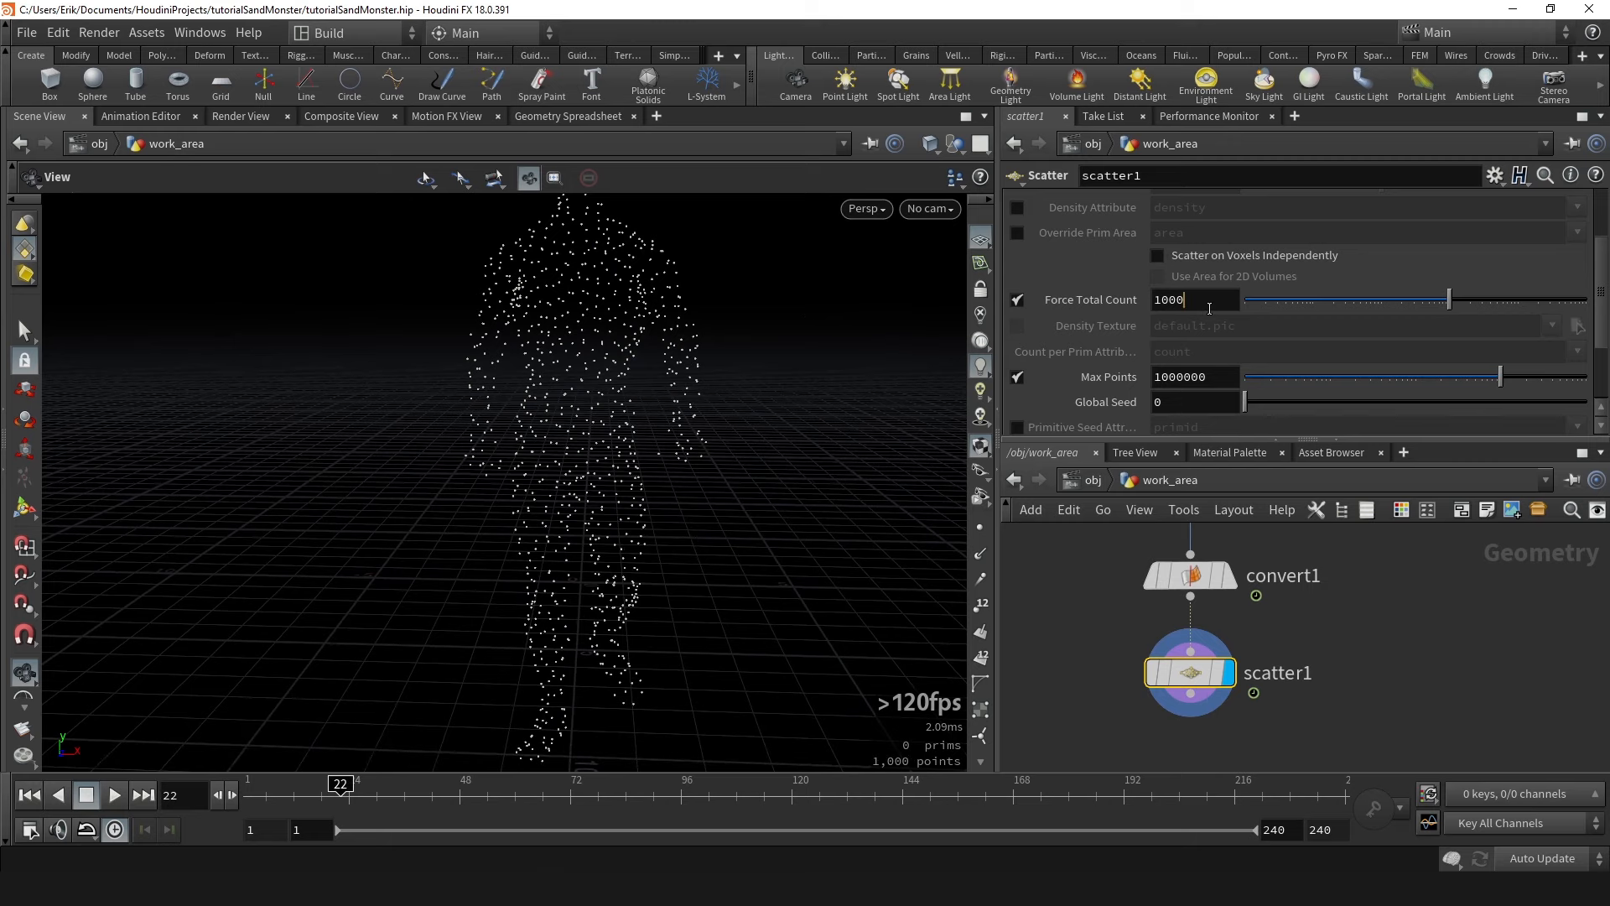
click(1161, 295)
text(100000)
key(Return)
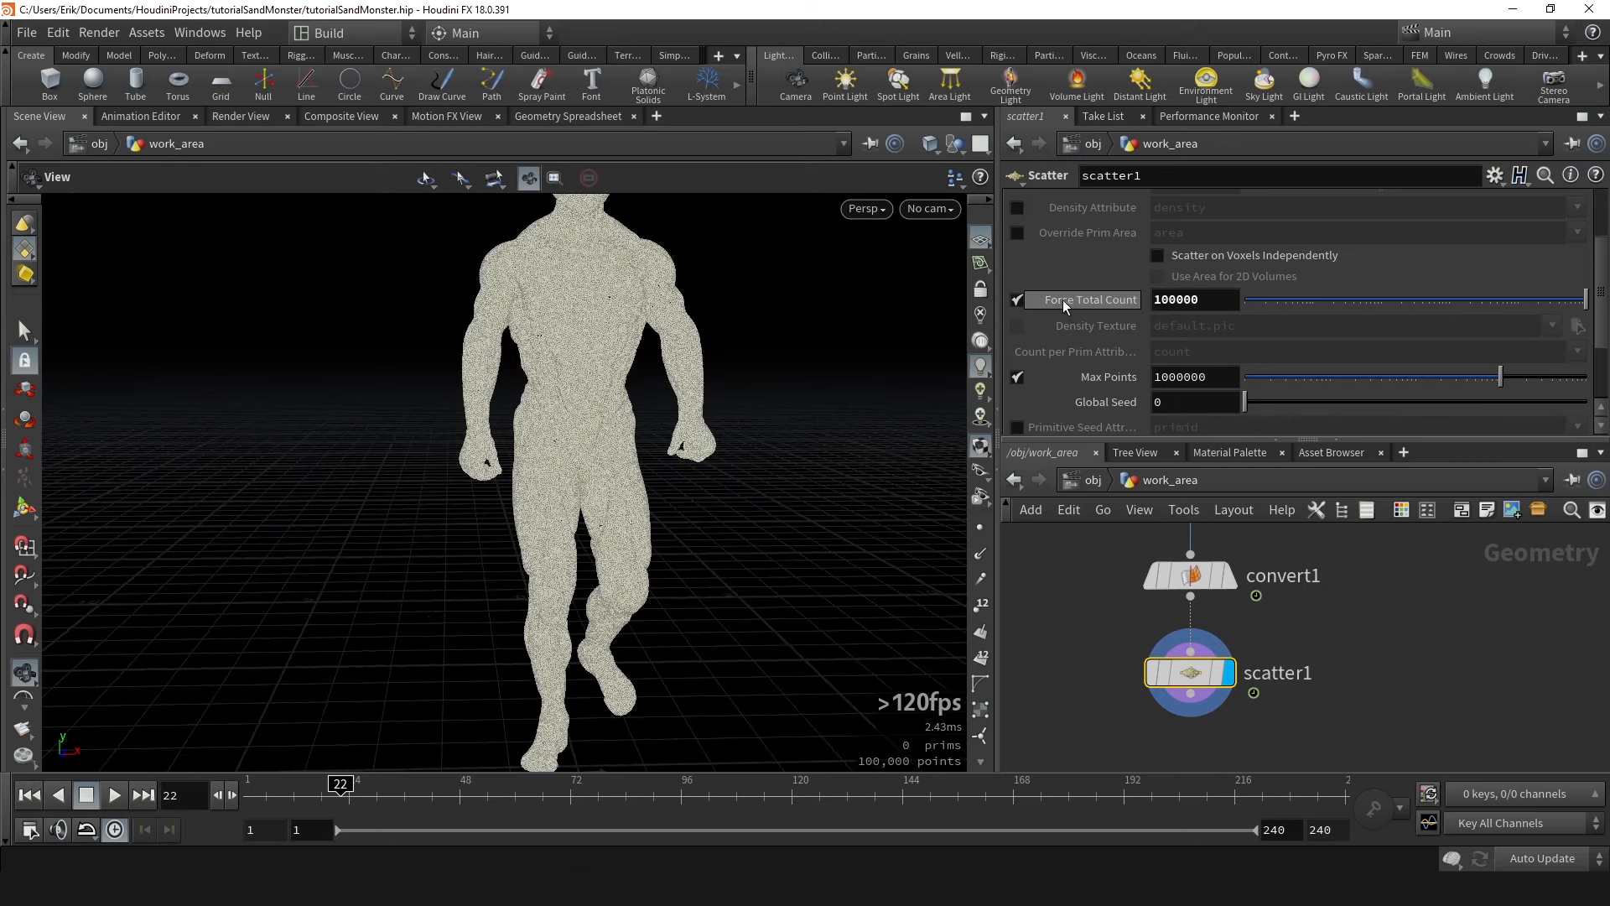
scroll(1065, 307, down, 2)
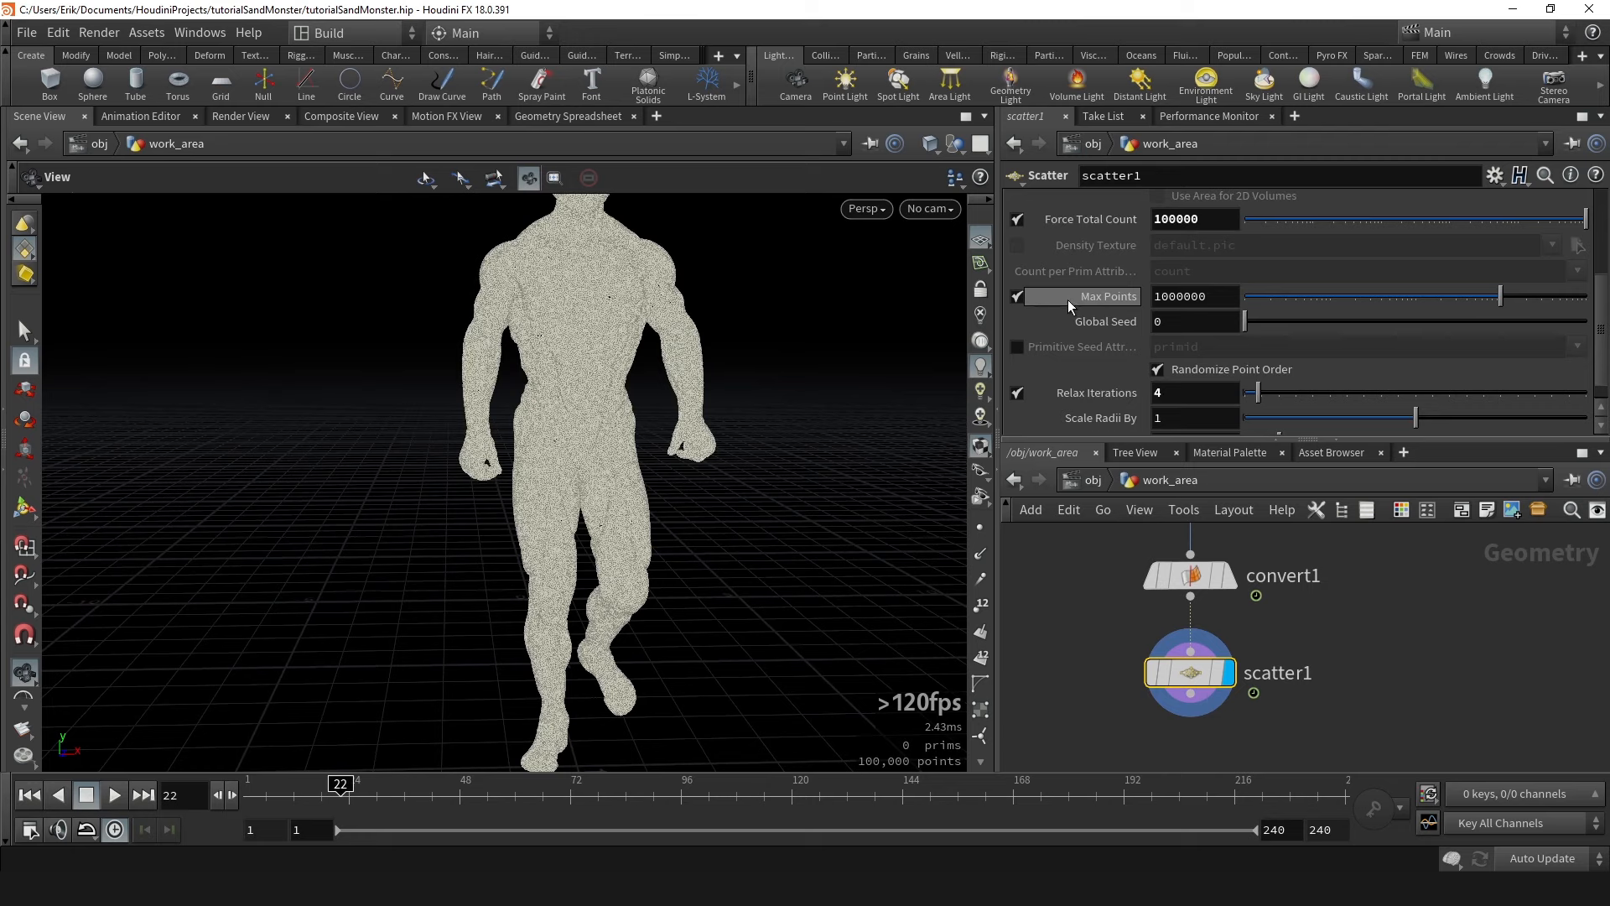
Set the viewport's particle display to Pixels and view the scattered points on the upper body.
click(986, 454)
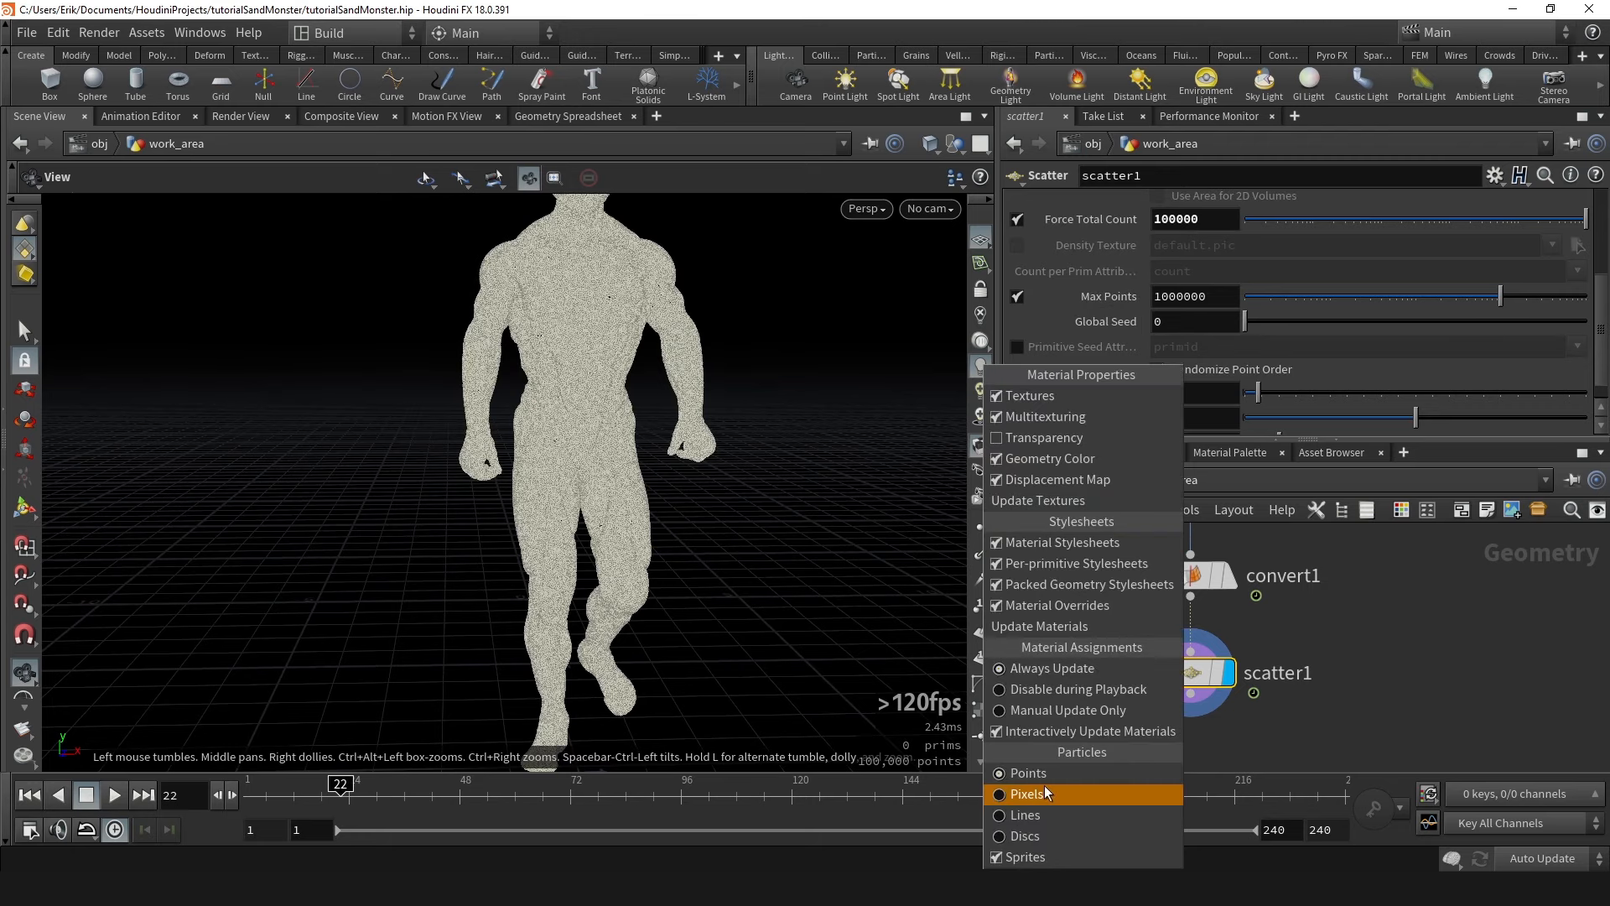
click(1044, 828)
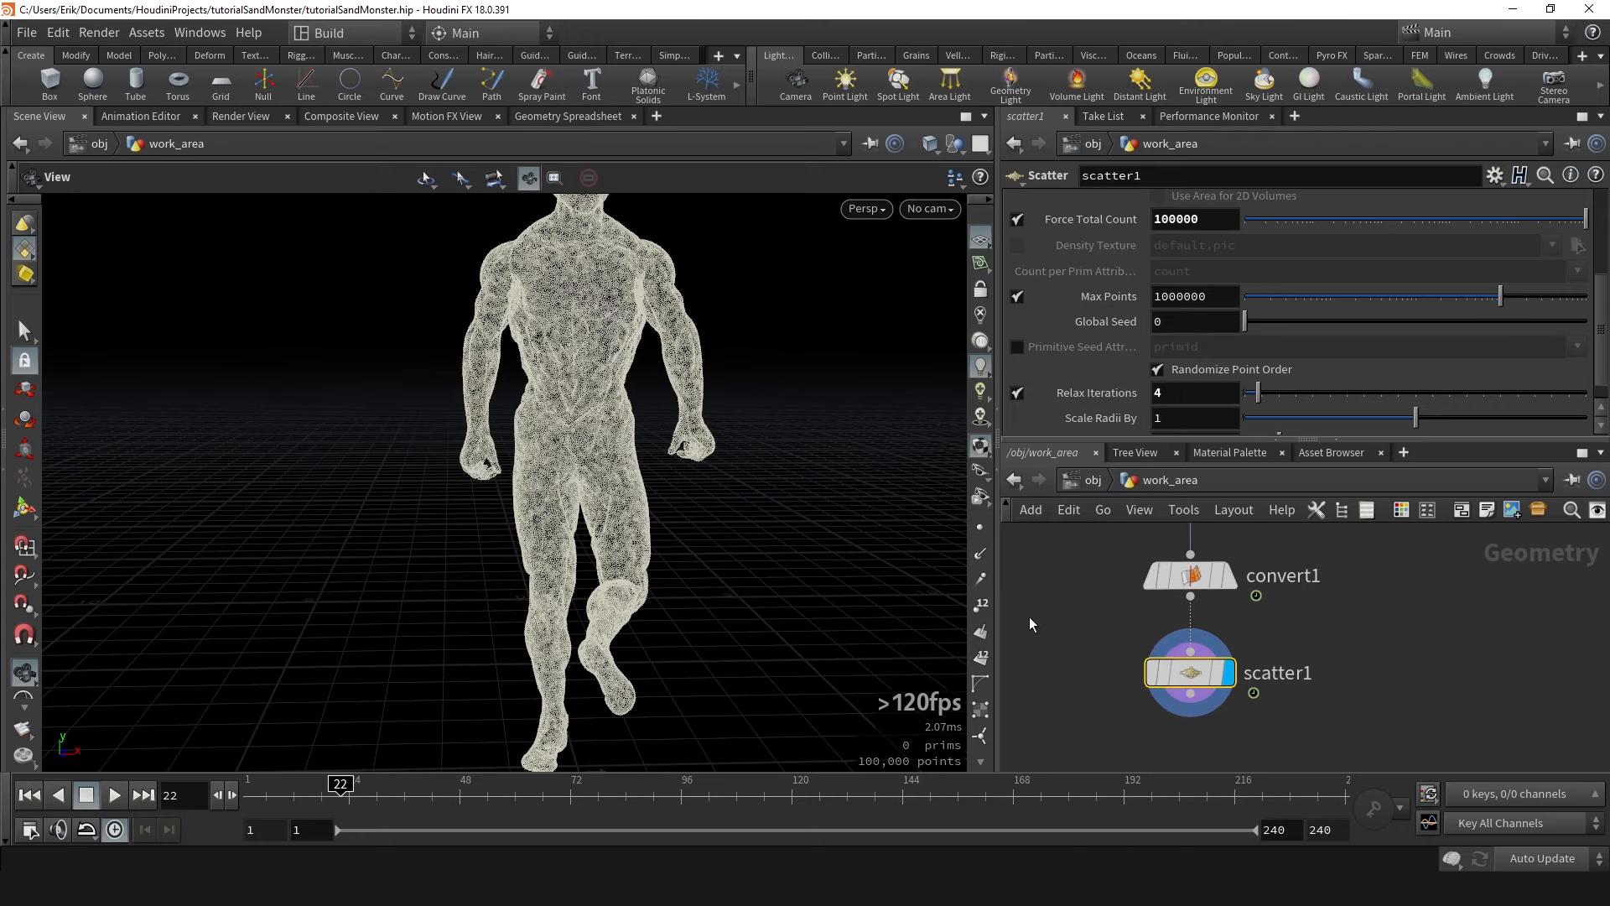
click(985, 454)
click(1048, 801)
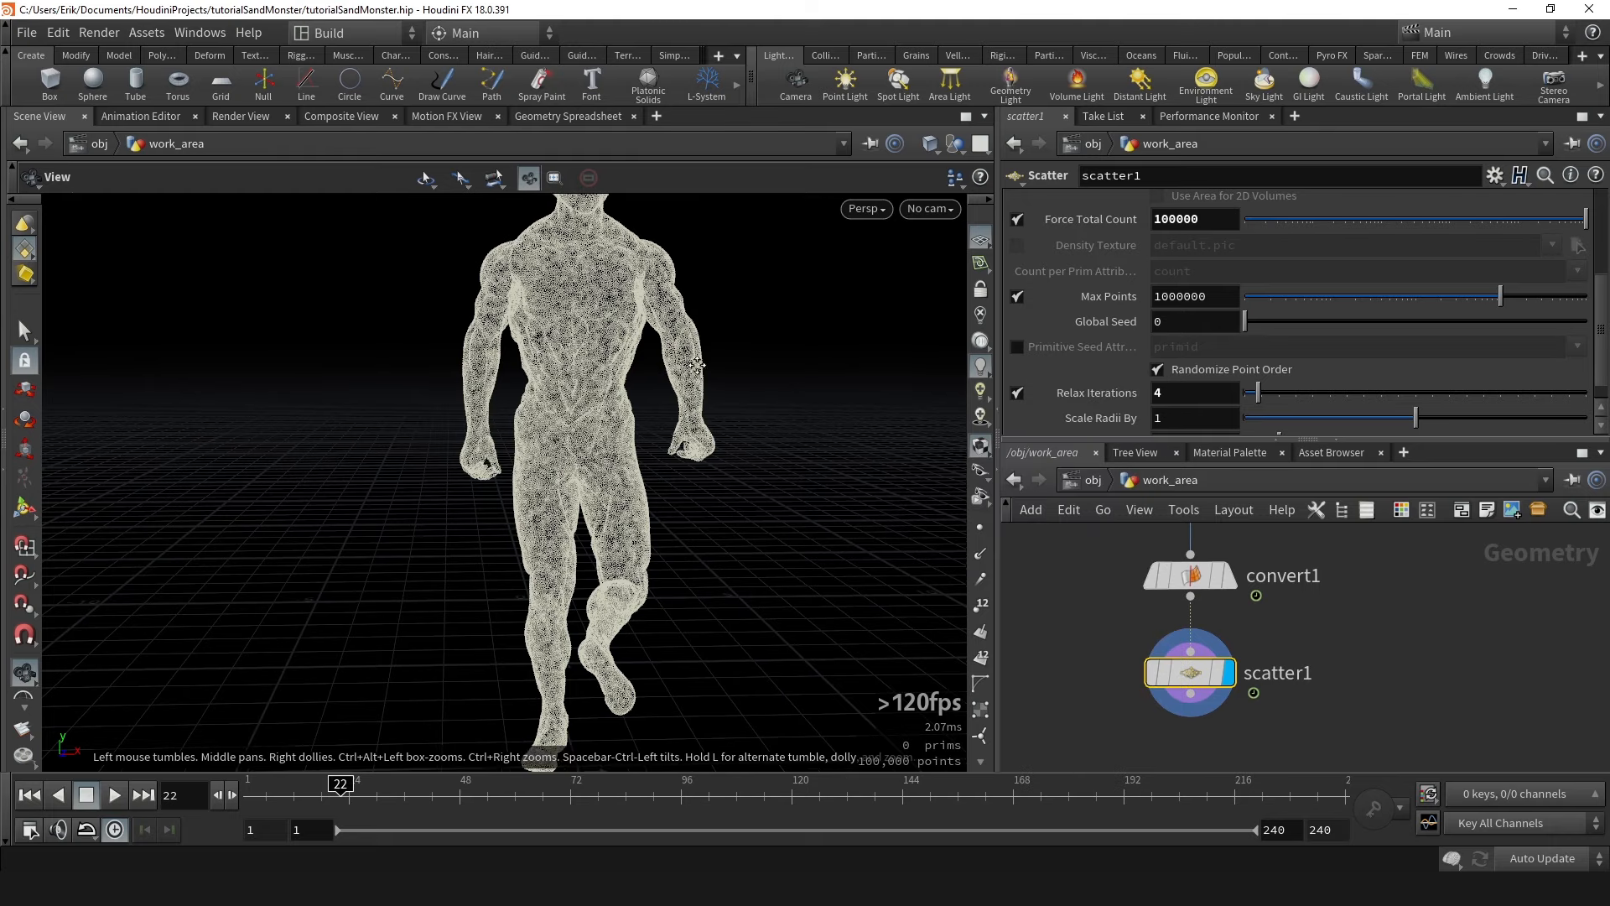
middle_drag(684, 256, 704, 338)
scroll(708, 338, up, 3)
scroll(1105, 326, down, 1)
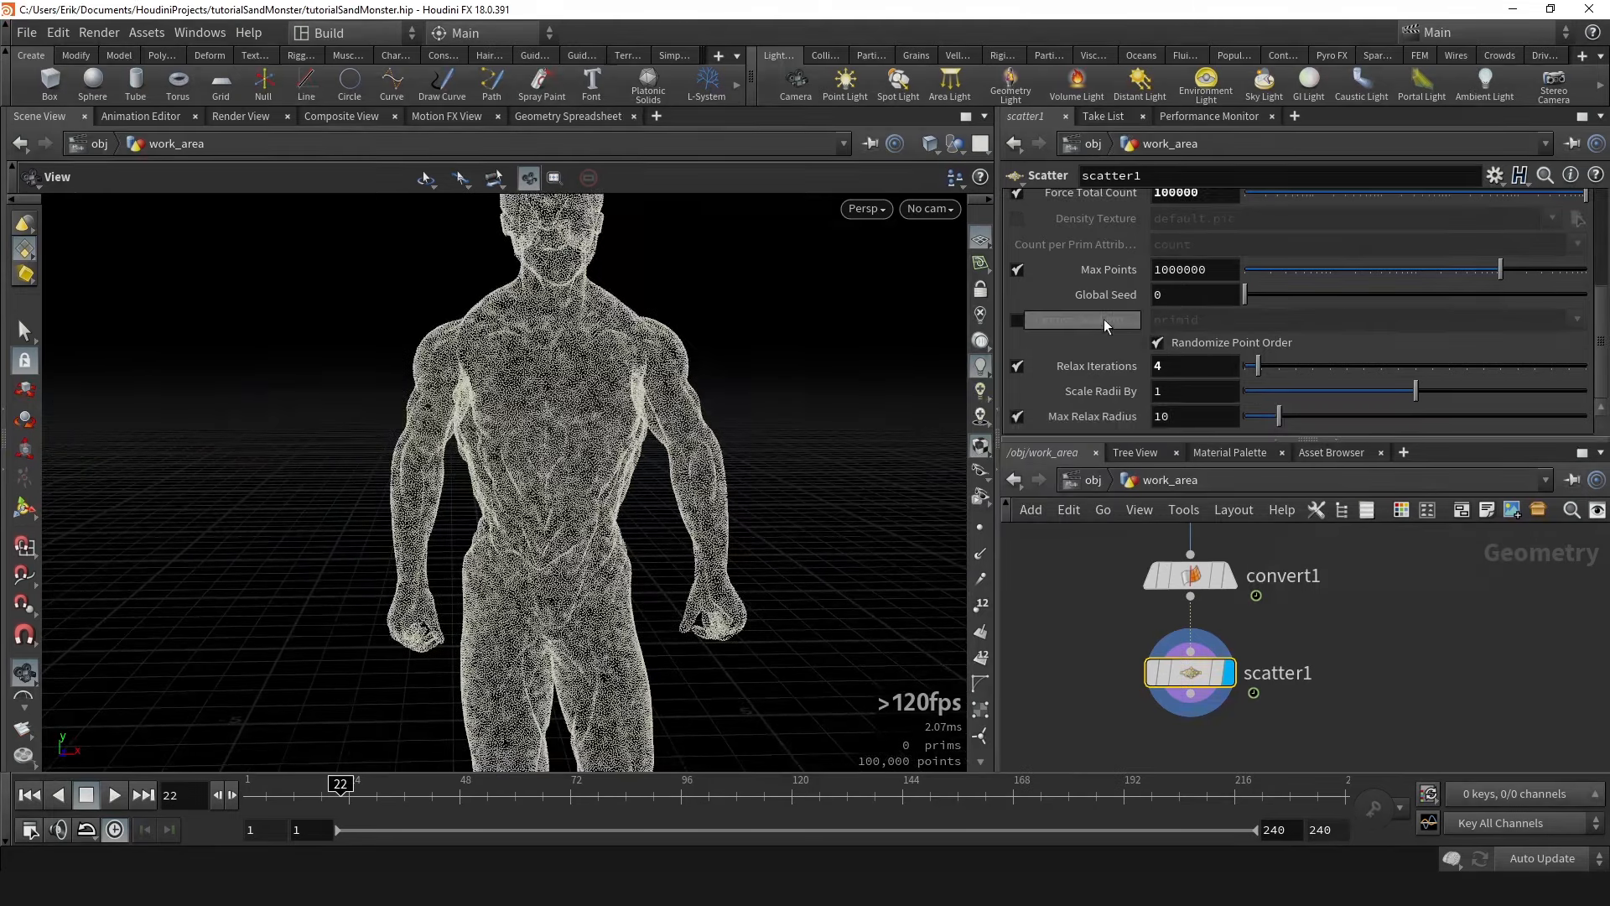
Try scatter1 with Relax Iterations disabled on a neighbouring frame, and enable the option again.
click(1017, 367)
mouse_move(337, 788)
mouse_down()
mouse_move(270, 788)
mouse_move(369, 788)
mouse_move(255, 786)
mouse_move(333, 771)
mouse_move(369, 784)
mouse_move(335, 784)
mouse_up()
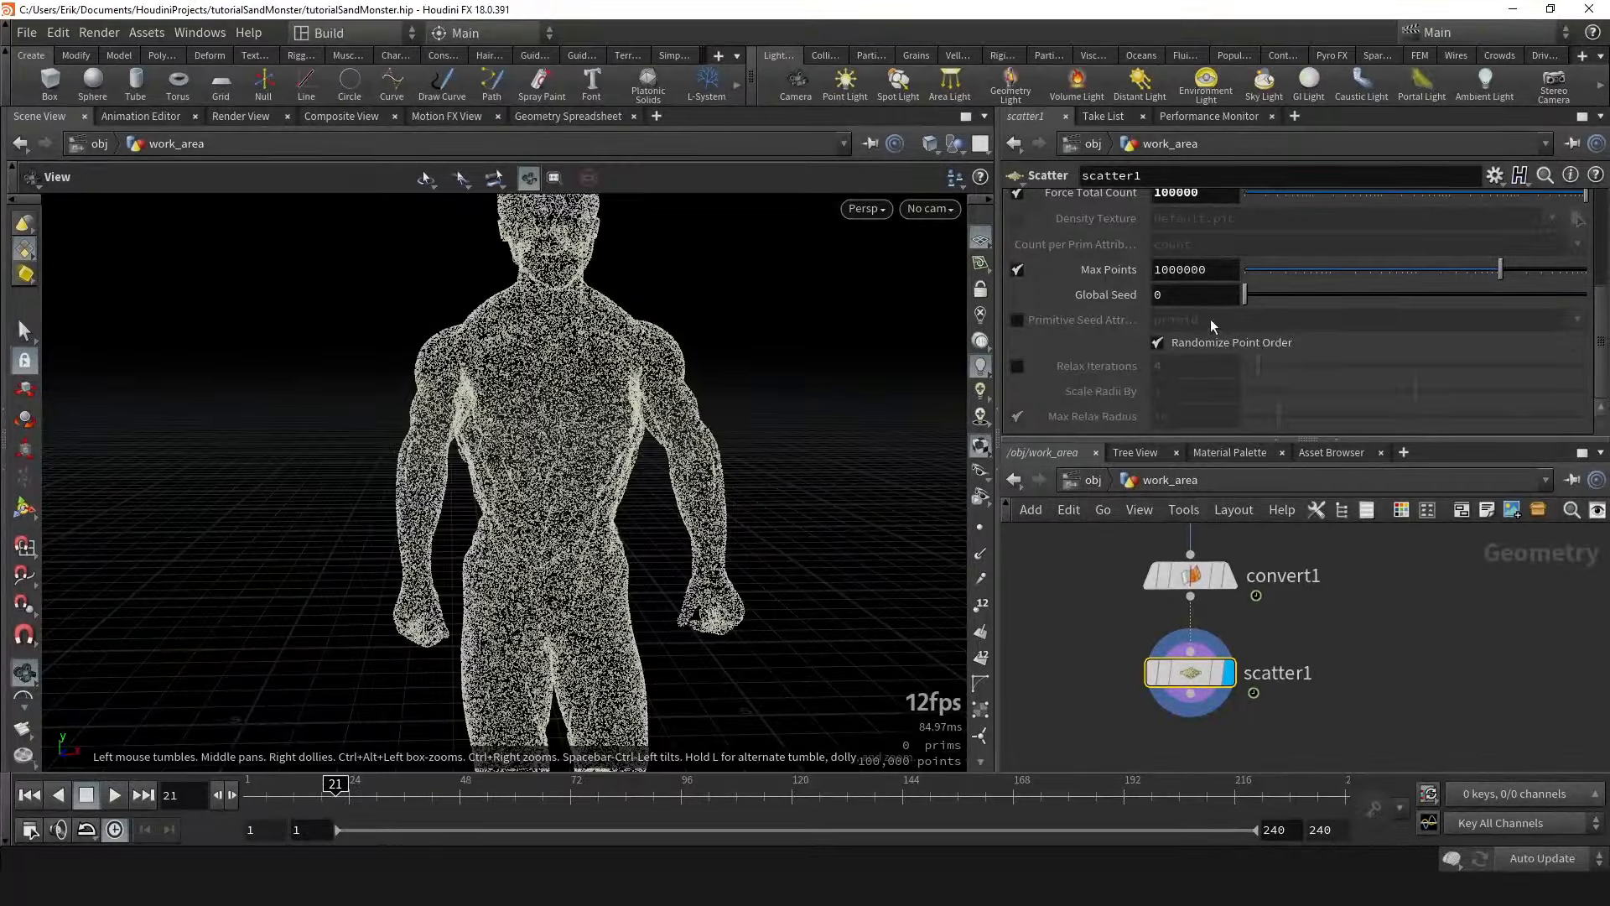
click(1015, 367)
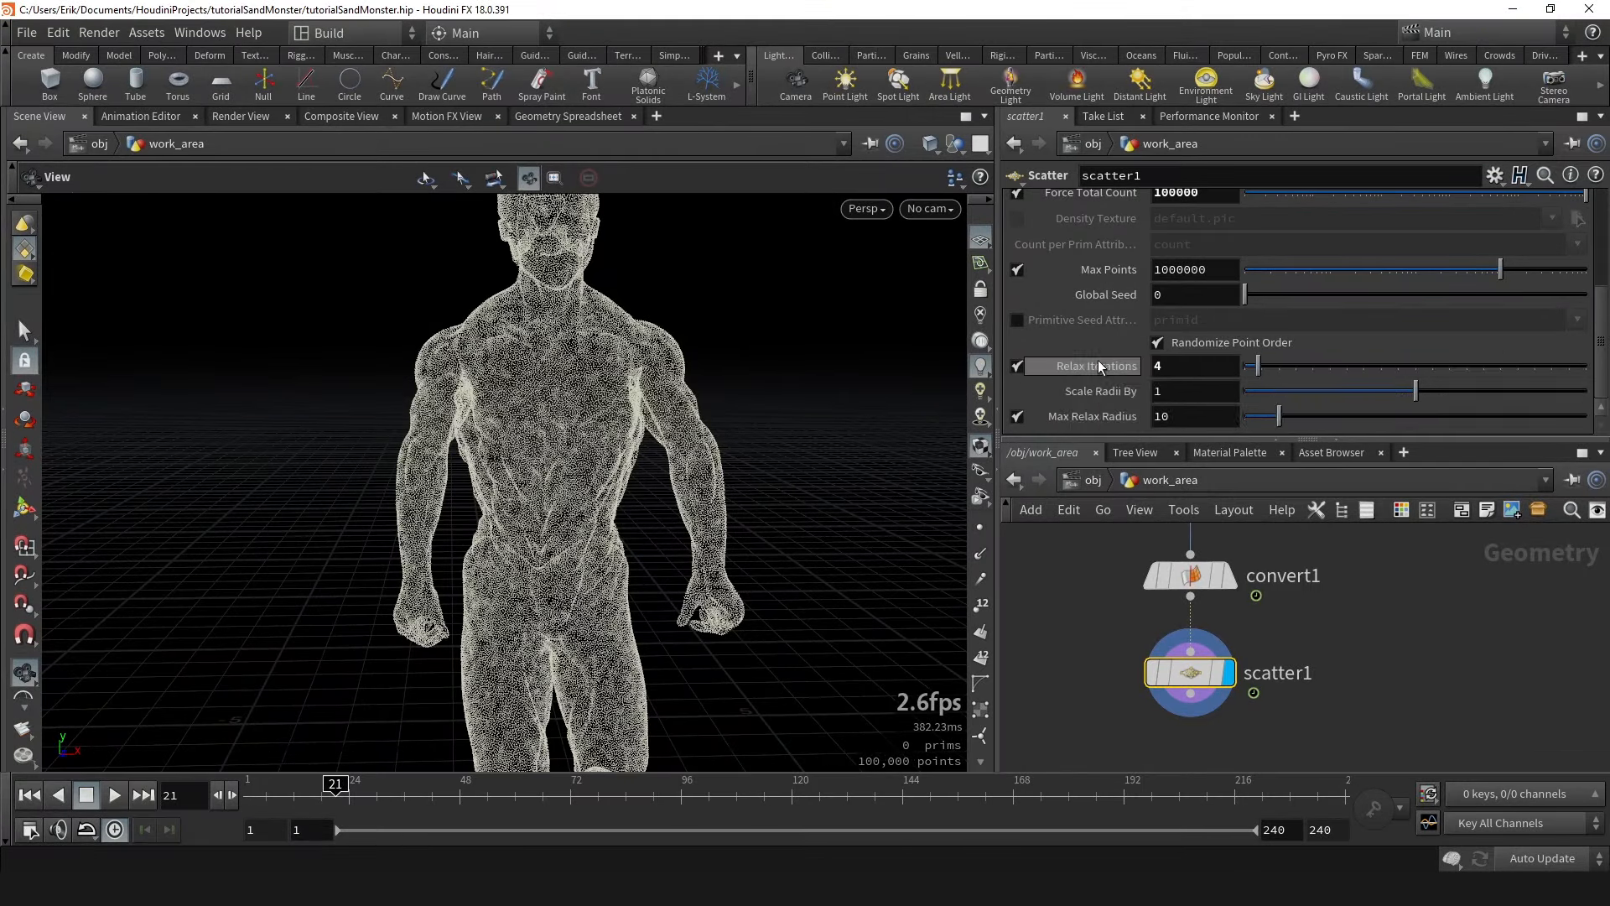
Restore scatter1's Relax Iterations to 10, check the points on another frame, and disable Relax Iterations.
click(290, 789)
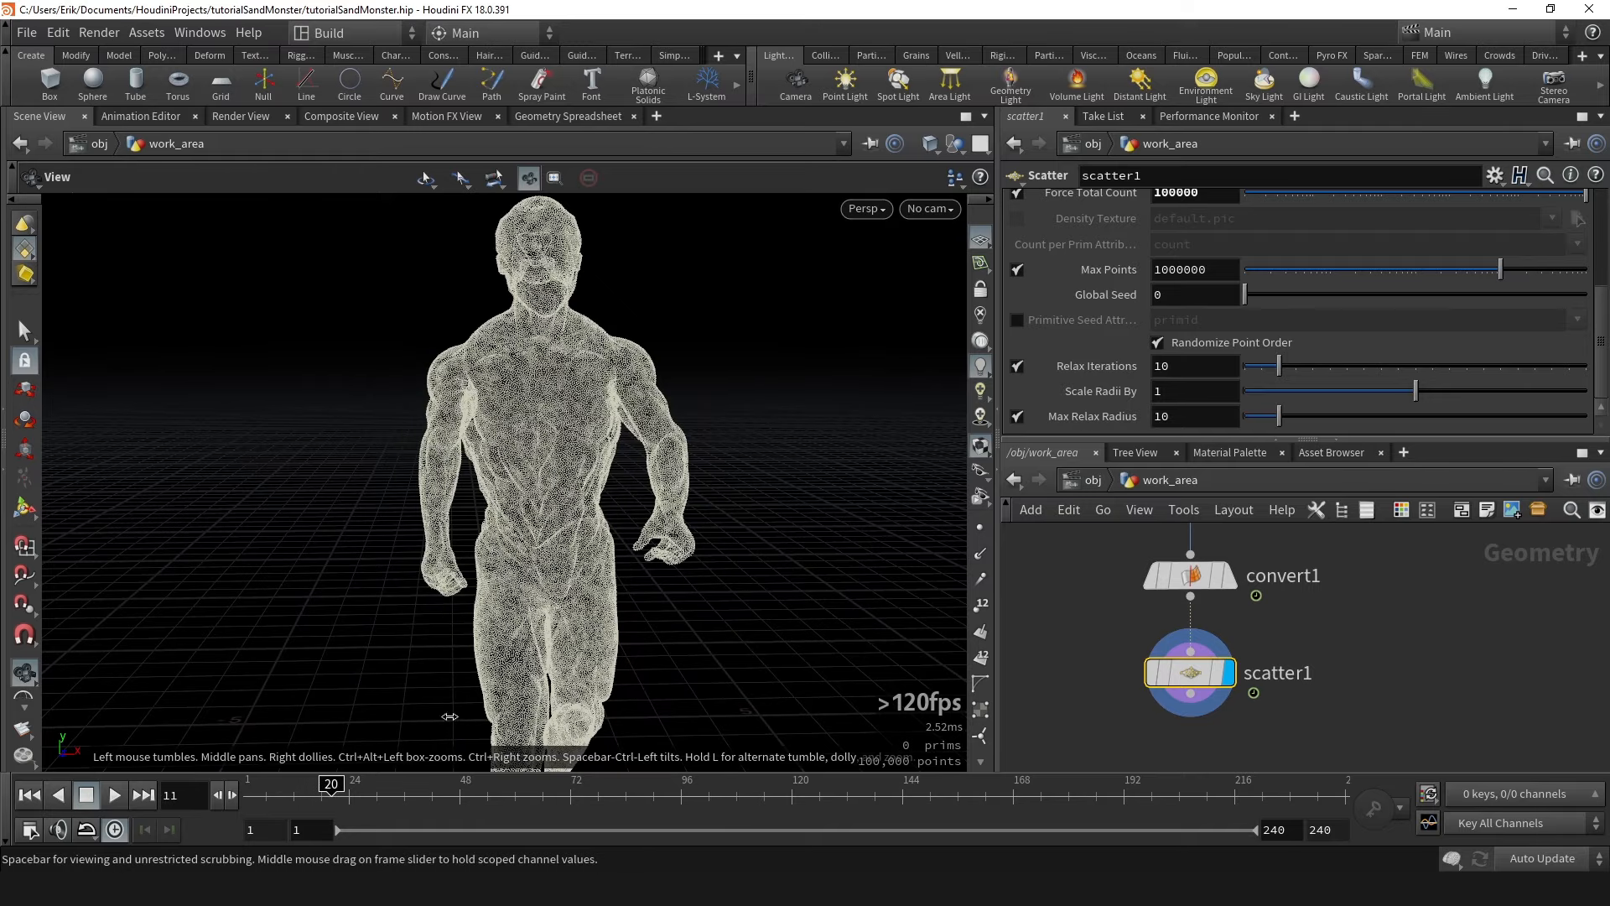
right_drag(524, 400, 627, 372)
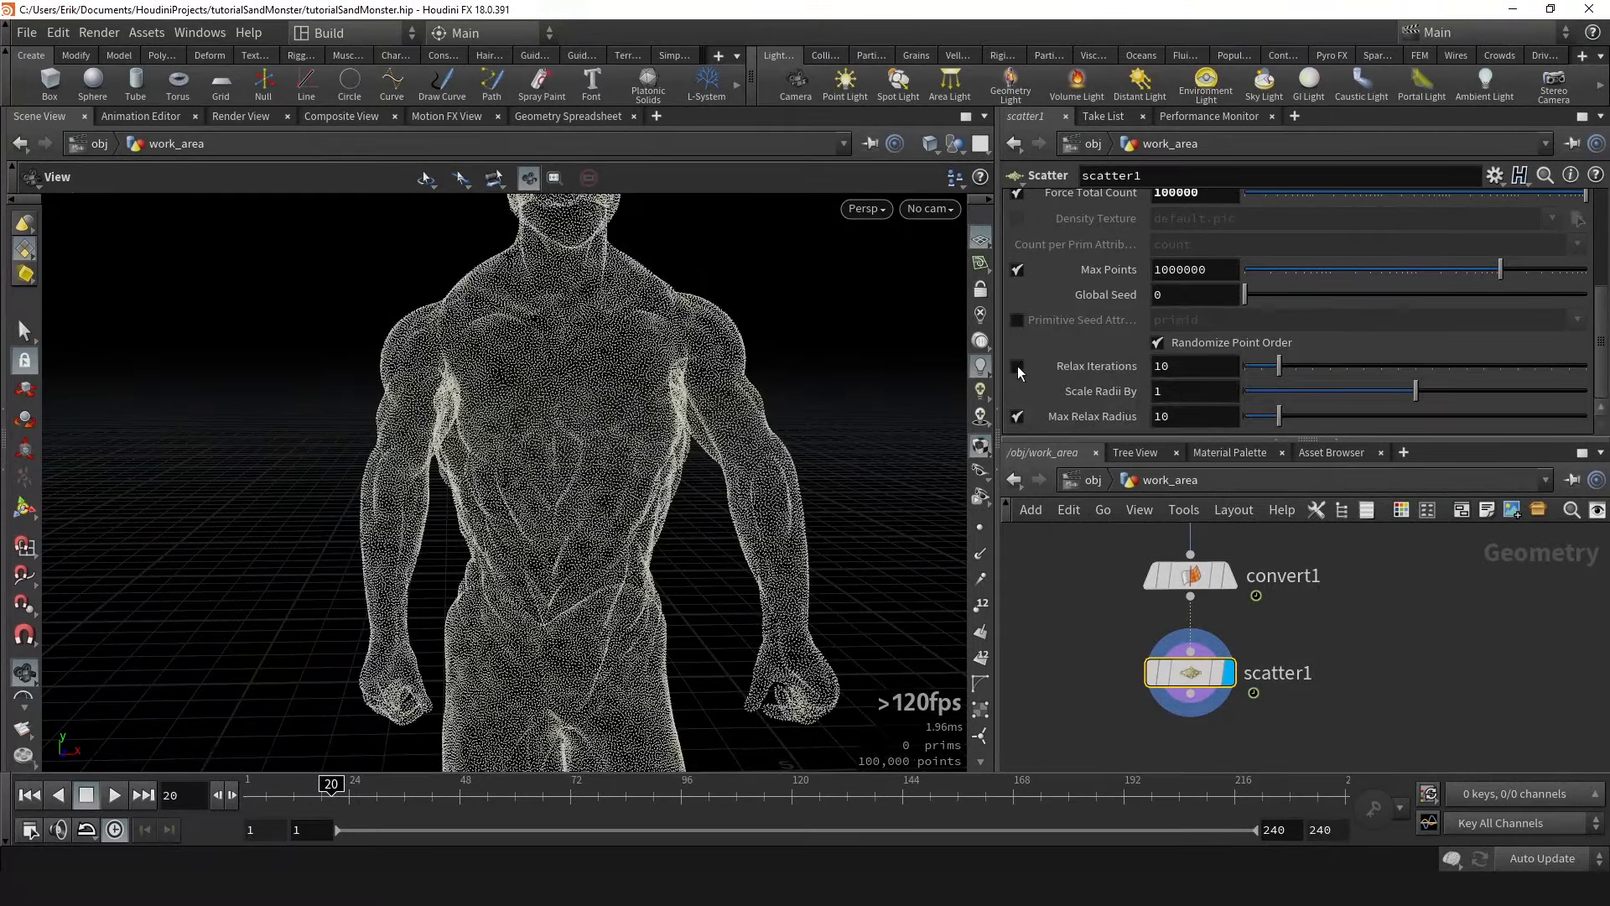
click(1017, 367)
scroll(925, 350, down, 3)
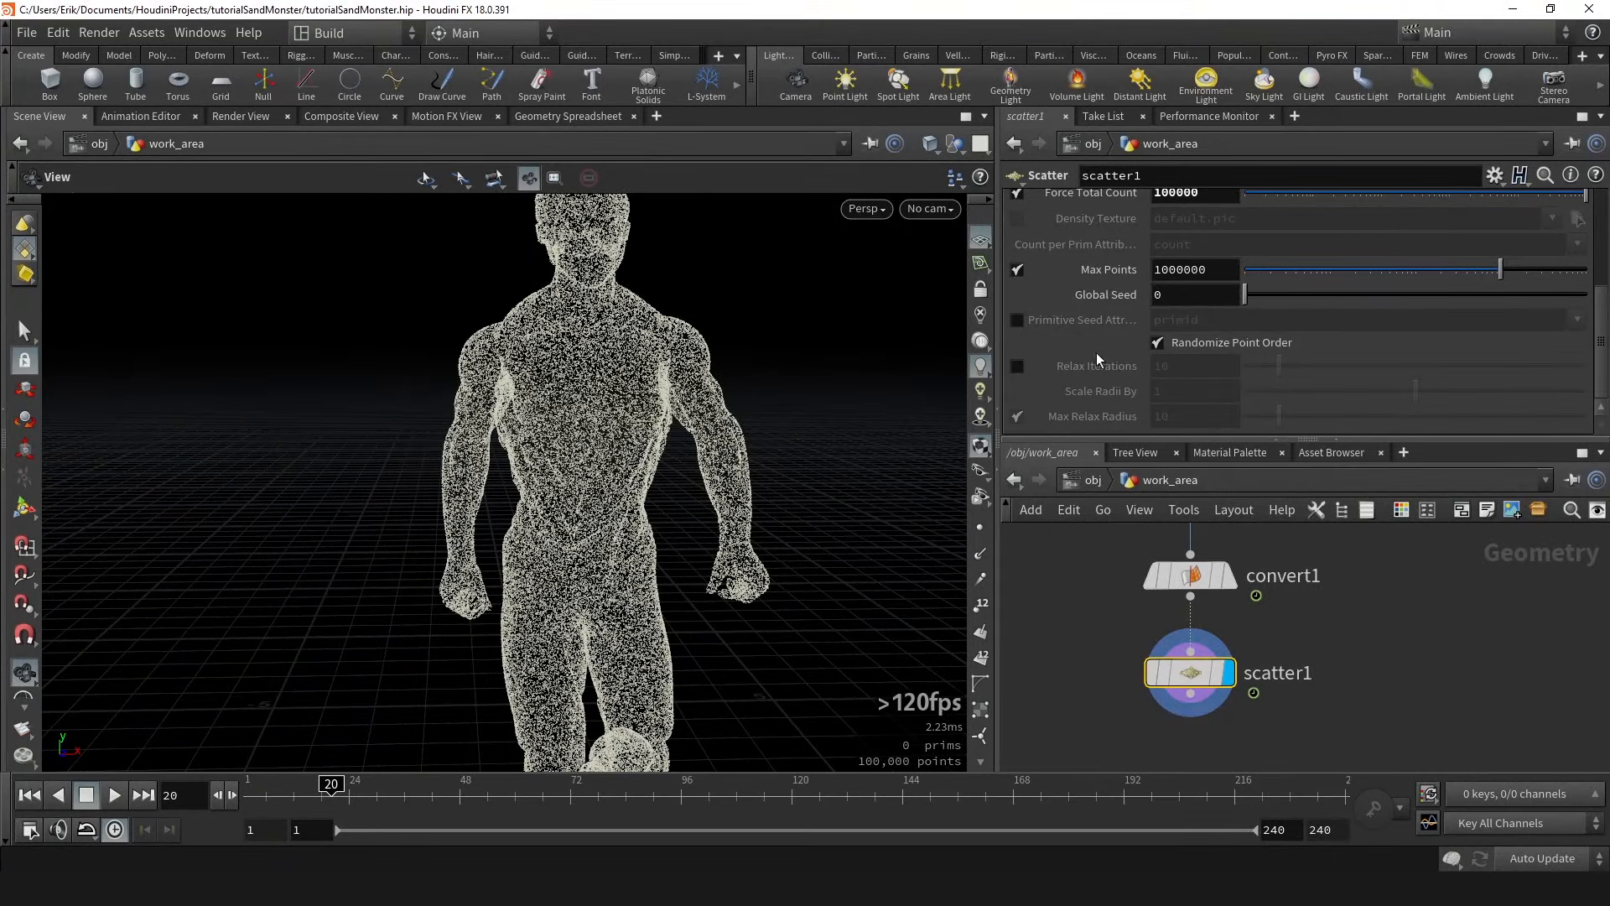
middle_drag(593, 386, 556, 453)
right_drag(557, 453, 486, 366)
Set scatter1's Force Total Count to 1000 and return the animation to frame 1.
scroll(1110, 354, up, 2)
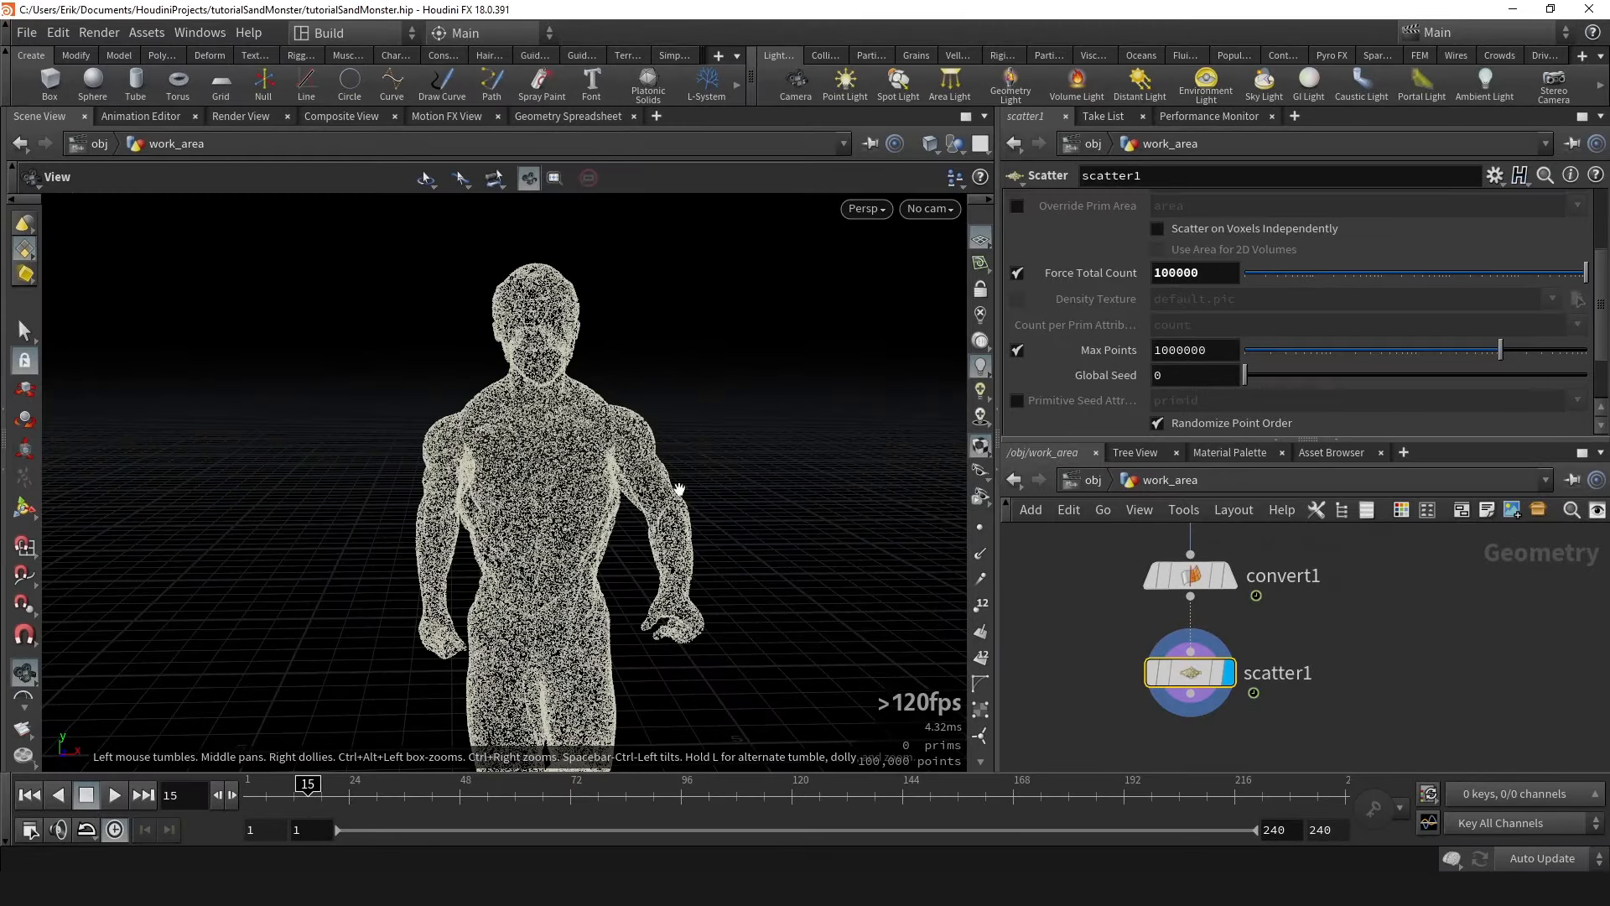
drag(679, 489, 600, 485)
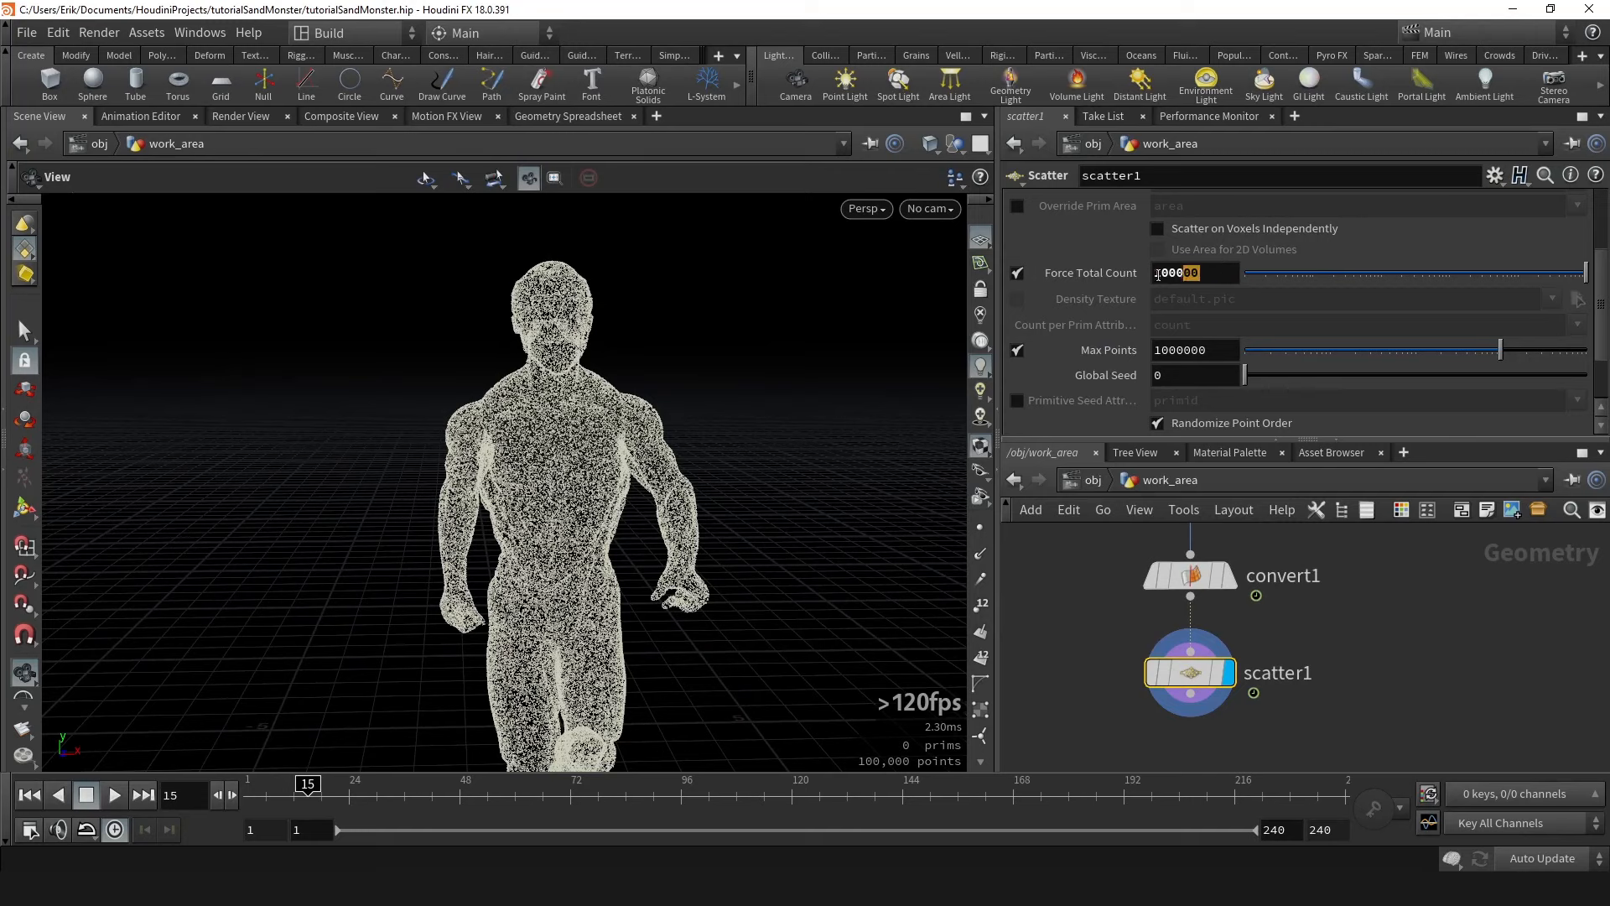
key(BackSpace)
key(Return)
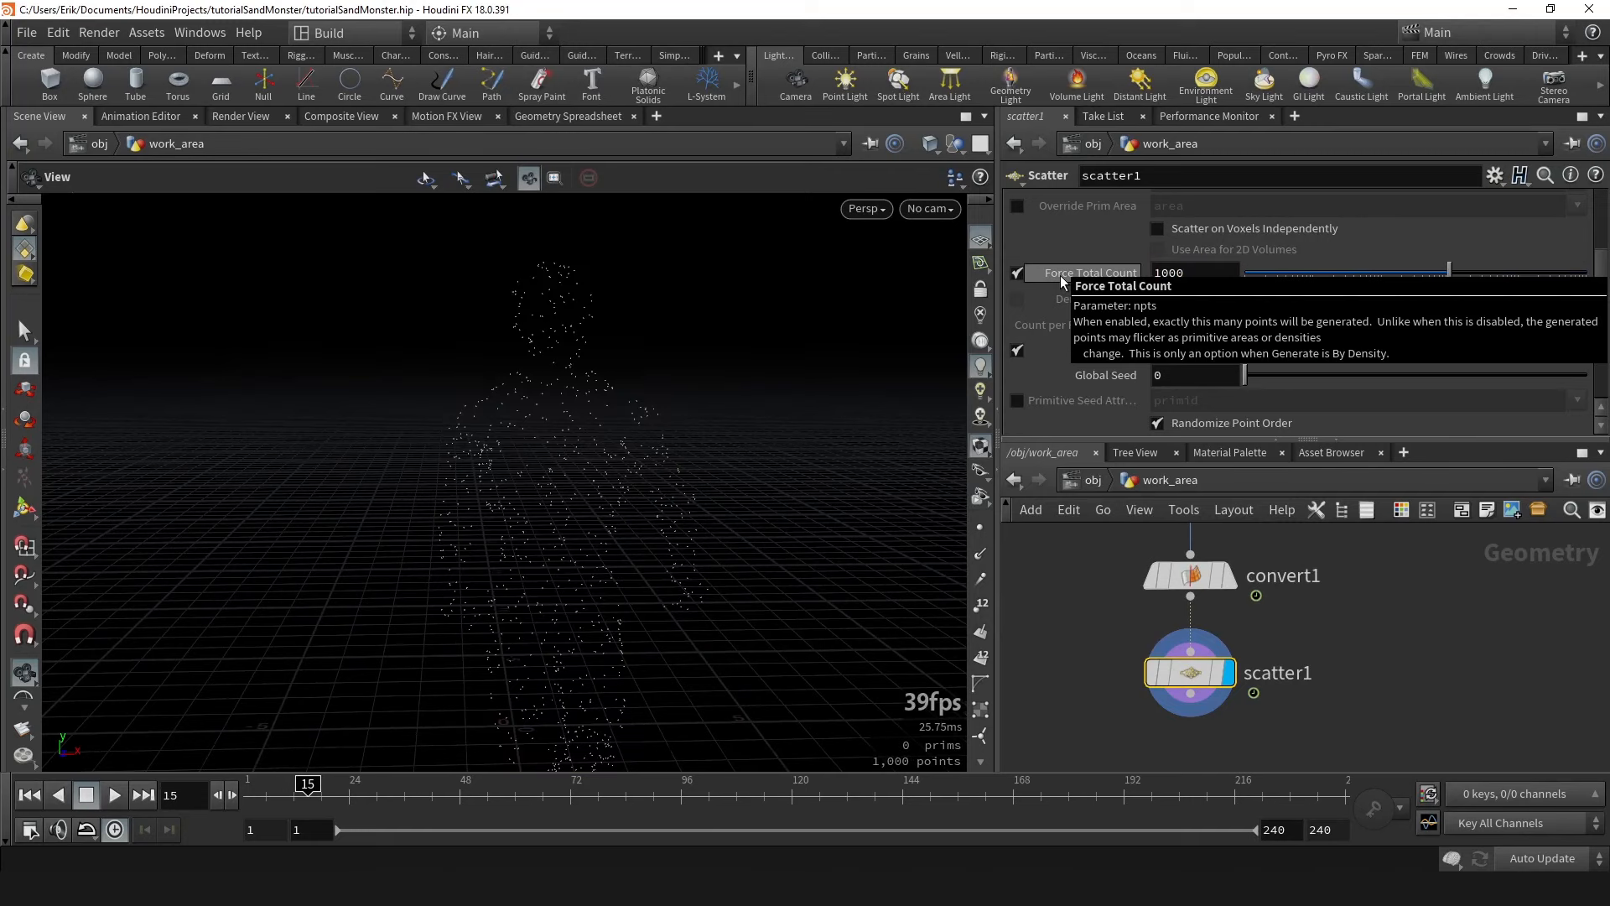
drag(701, 323, 586, 374)
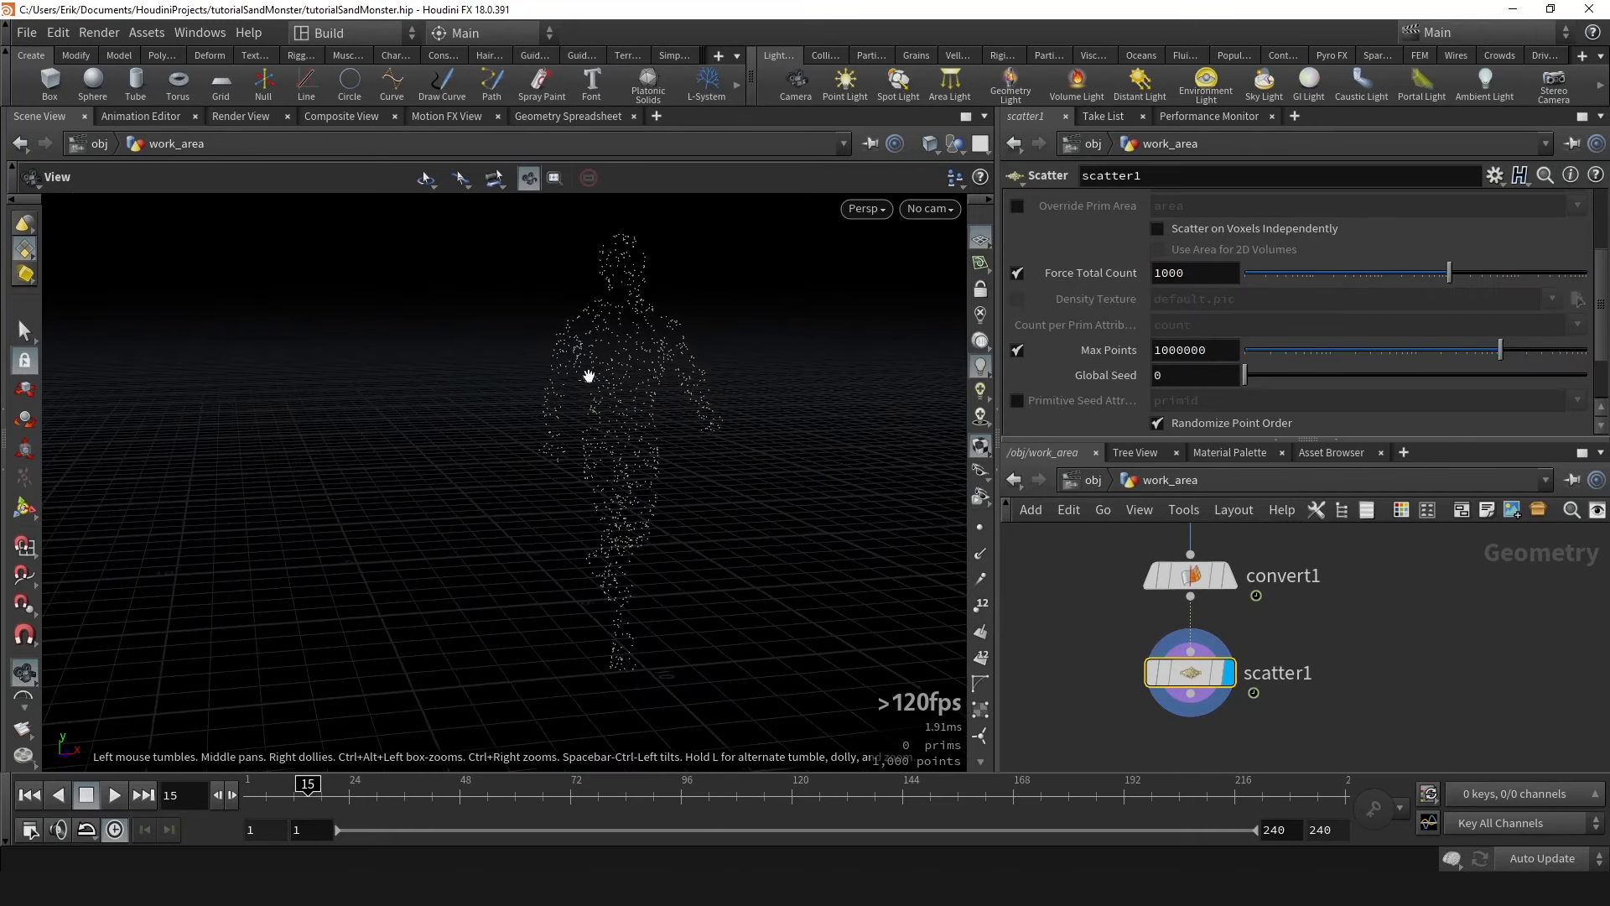
drag(287, 794, 245, 790)
scroll(1199, 247, down, 2)
scroll(1303, 648, down, 3)
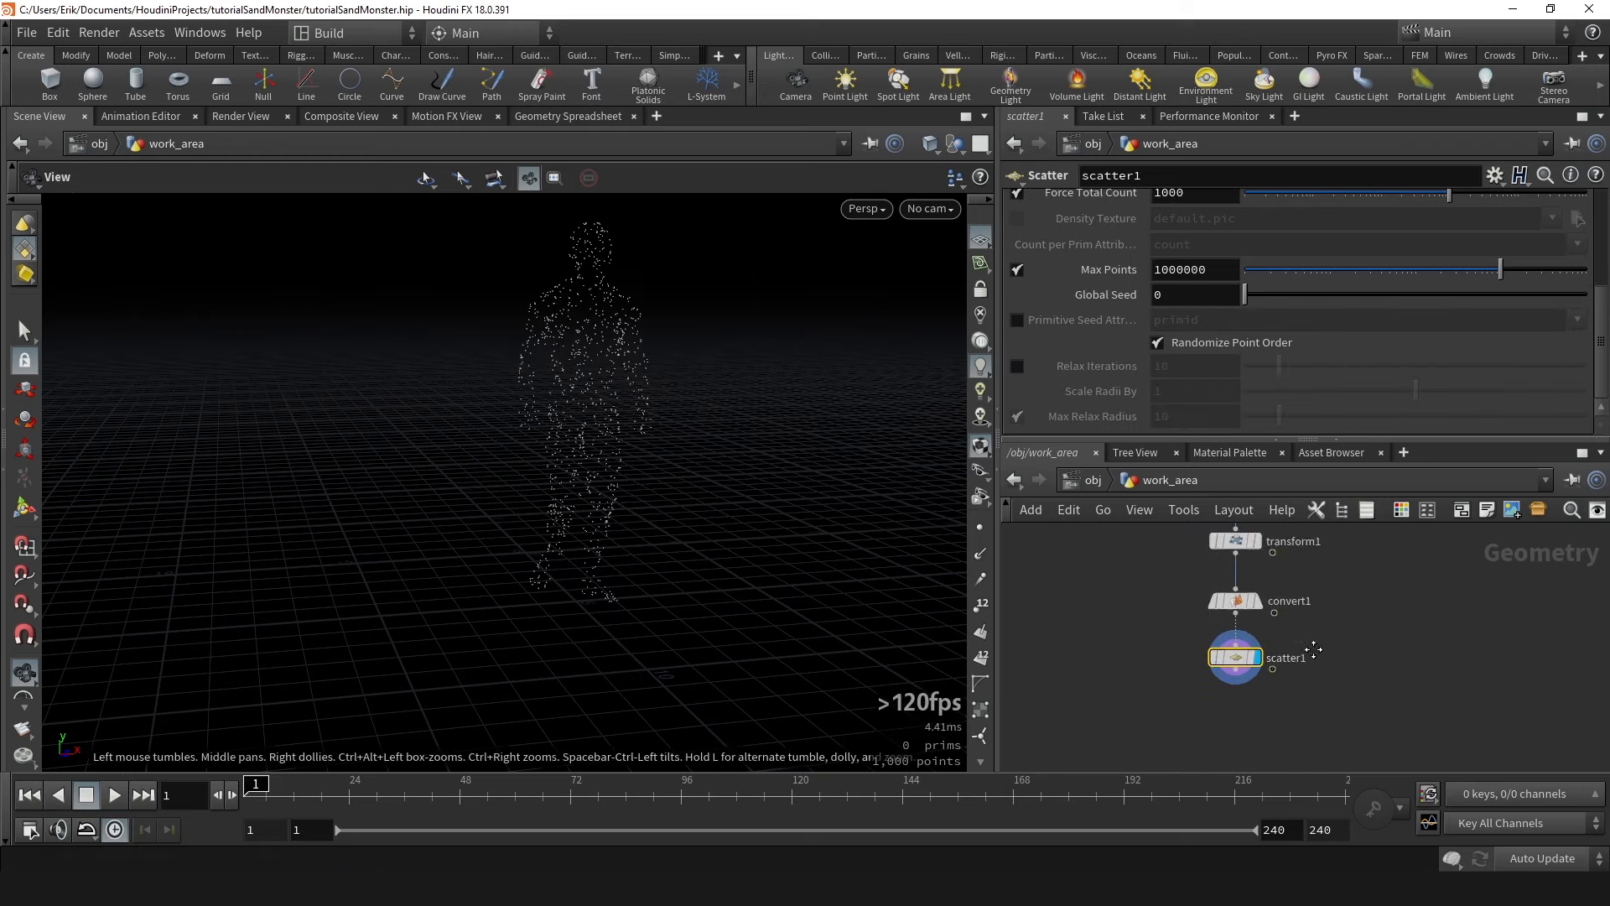
Add a POP Network node fed by scatter1 and place it directly below scatter1.
middle_drag(1313, 650, 1265, 593)
scroll(1217, 632, up, 3)
click(1172, 605)
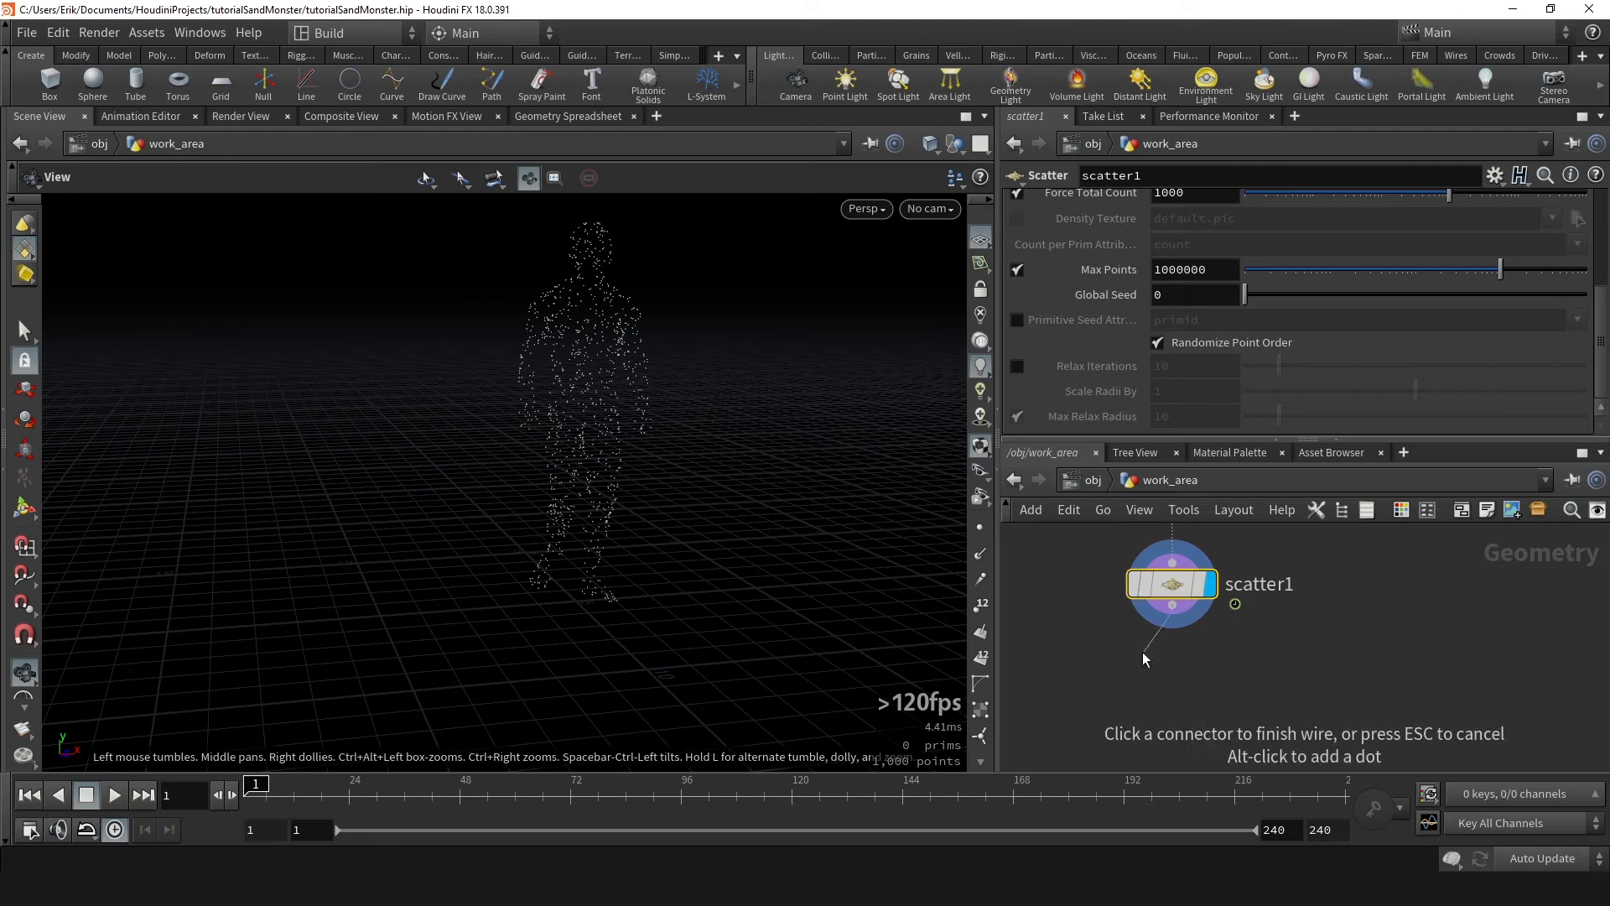
click(1195, 648)
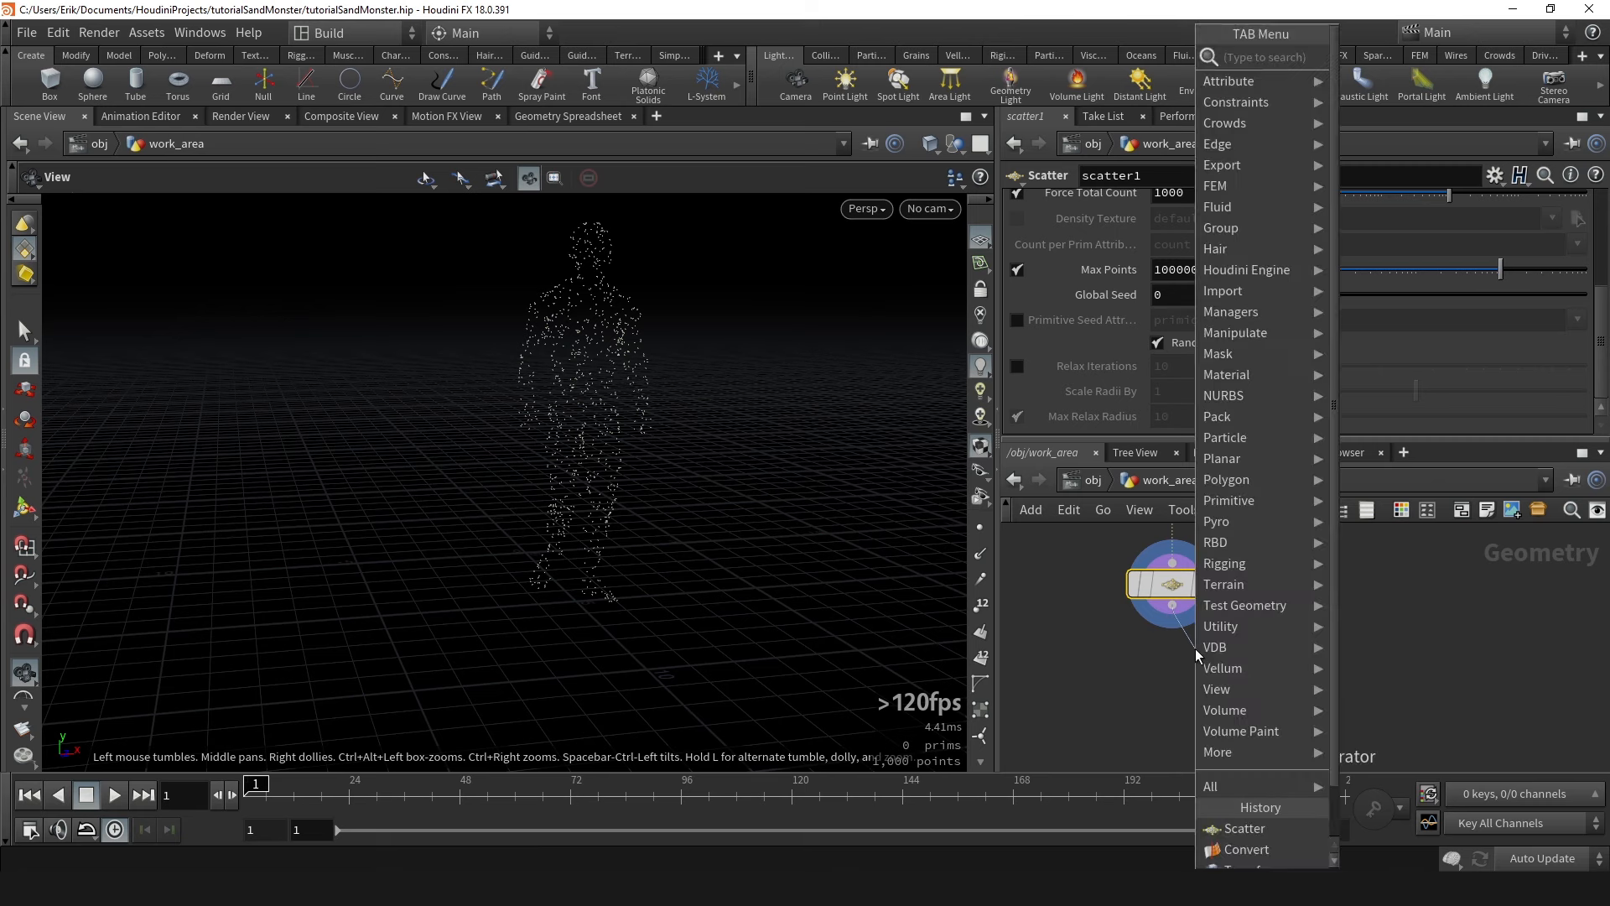
text(pop)
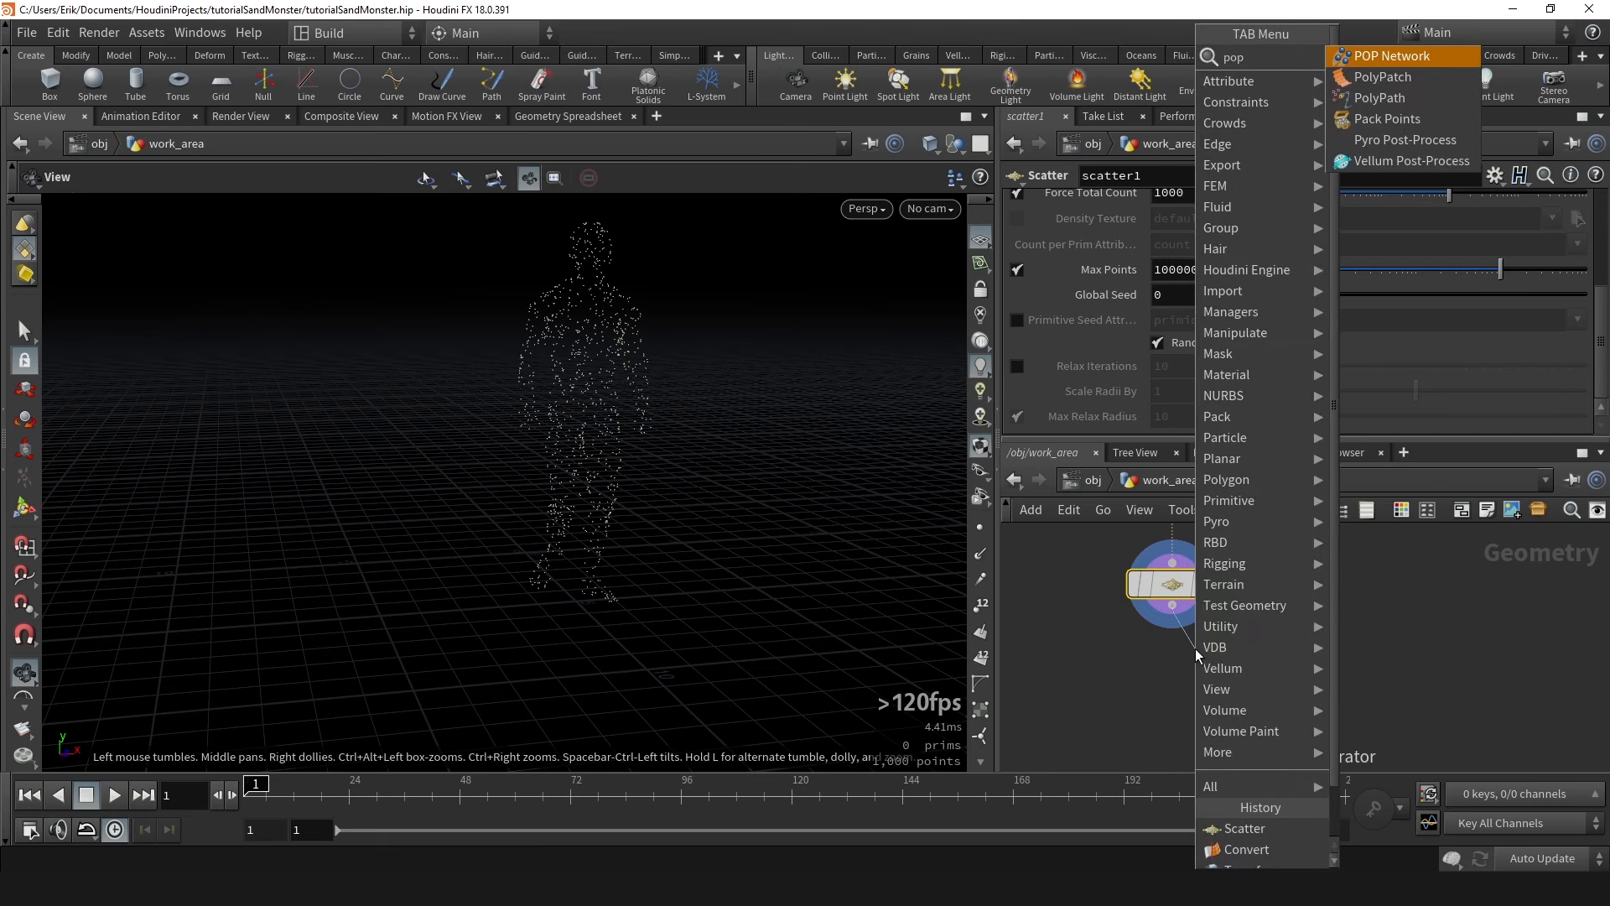
key(Return)
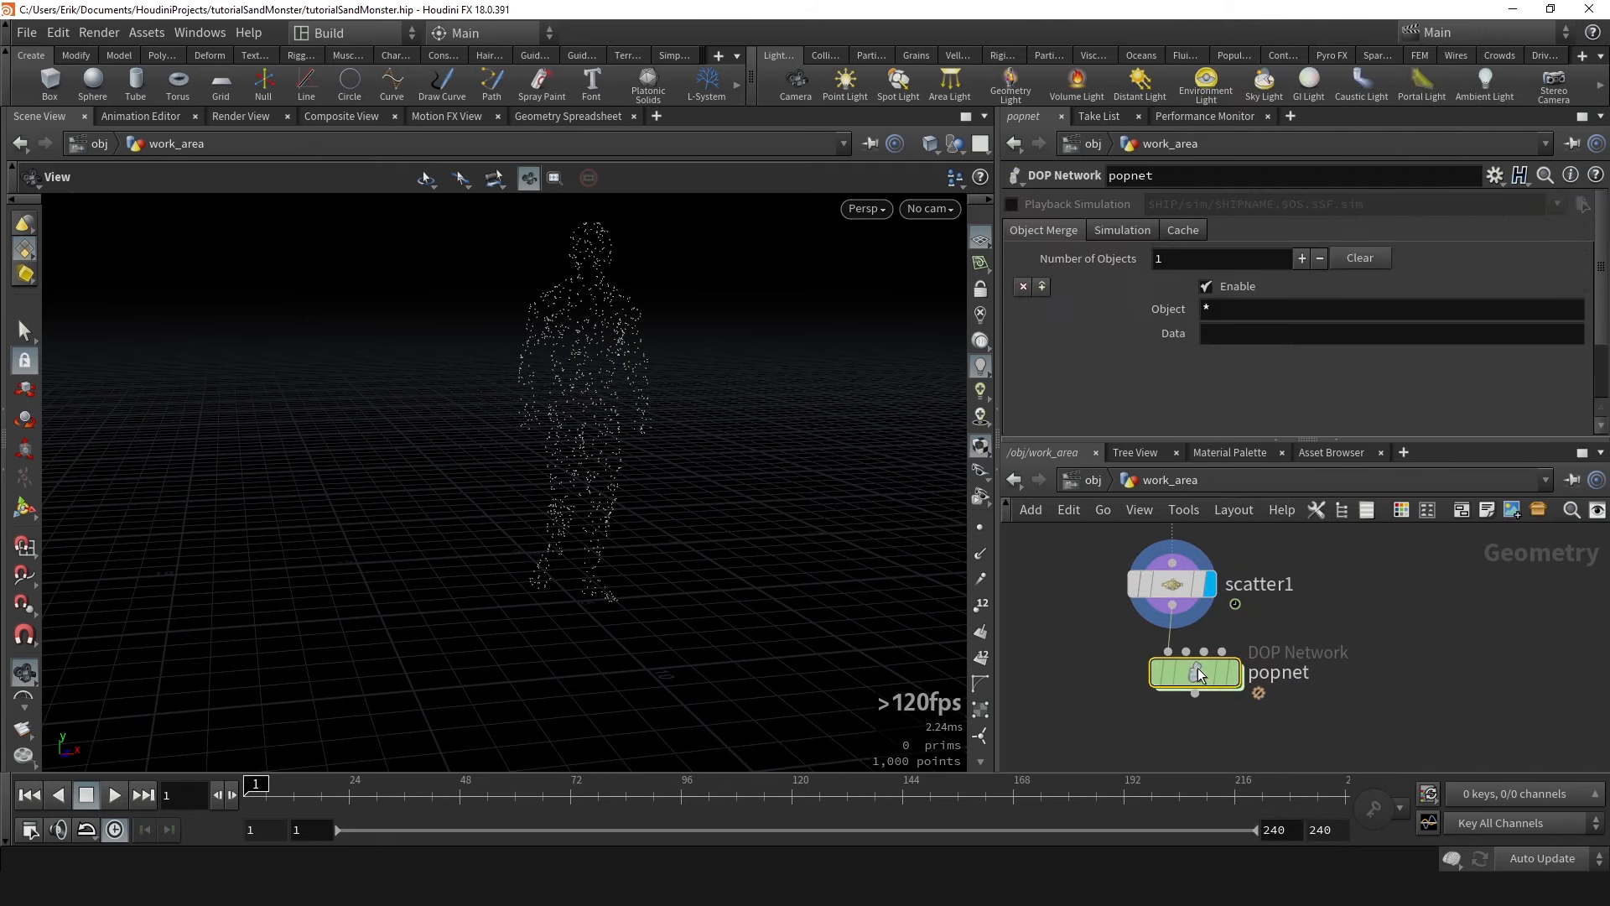
drag(1197, 667, 1160, 700)
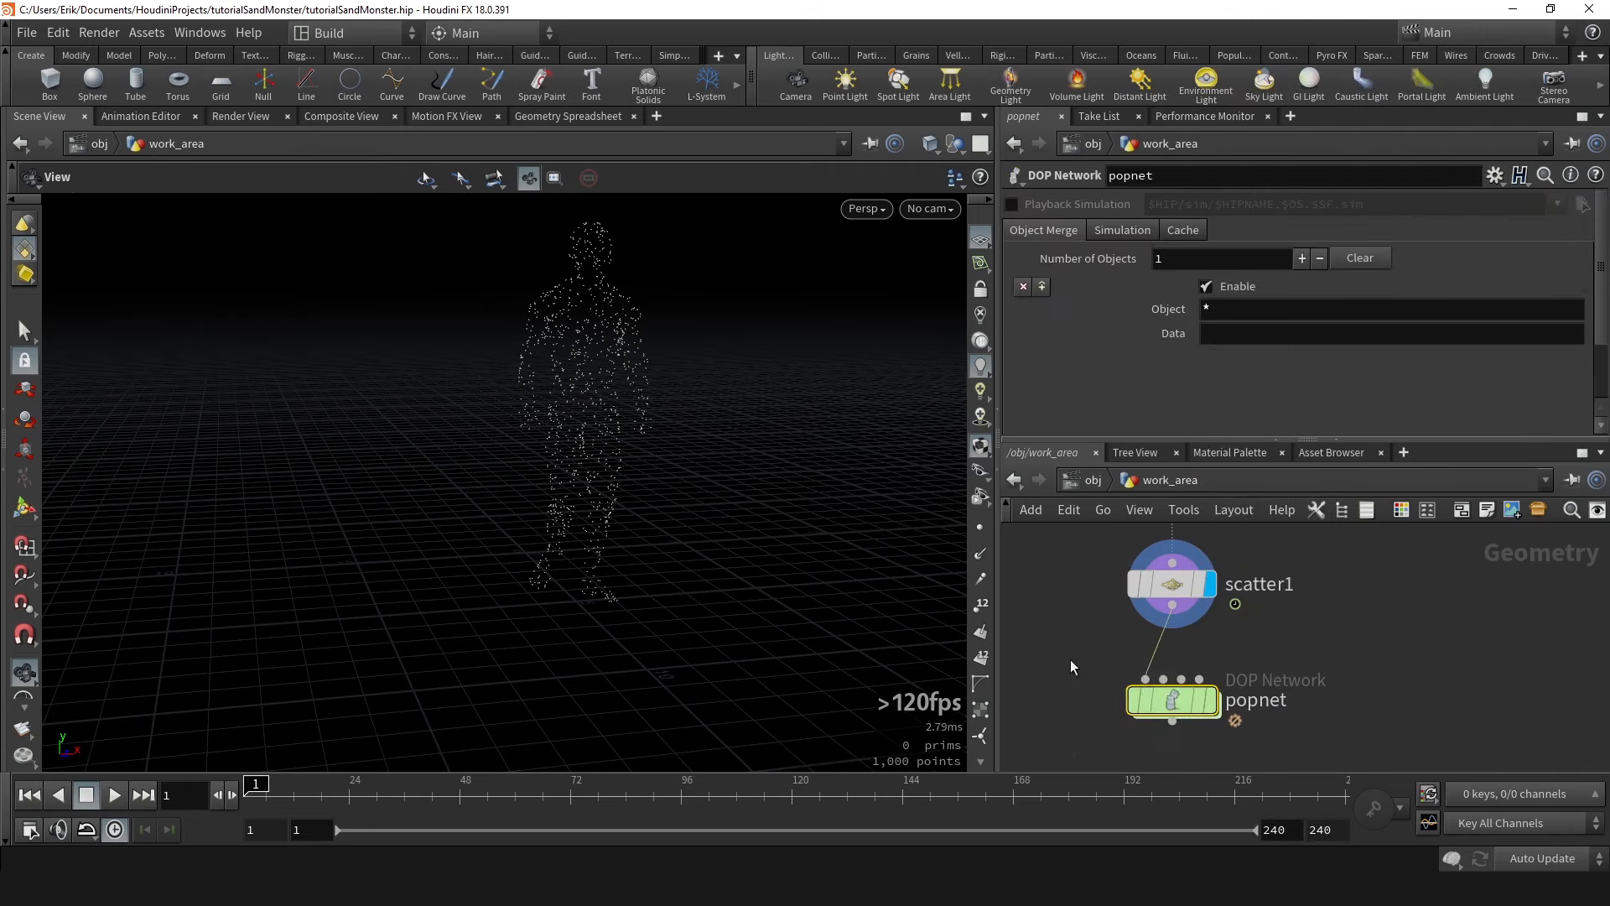
Enter the popnet network and rearrange the nodes around popsolver.
scroll(1325, 654, down, 3)
scroll(1187, 666, up, 3)
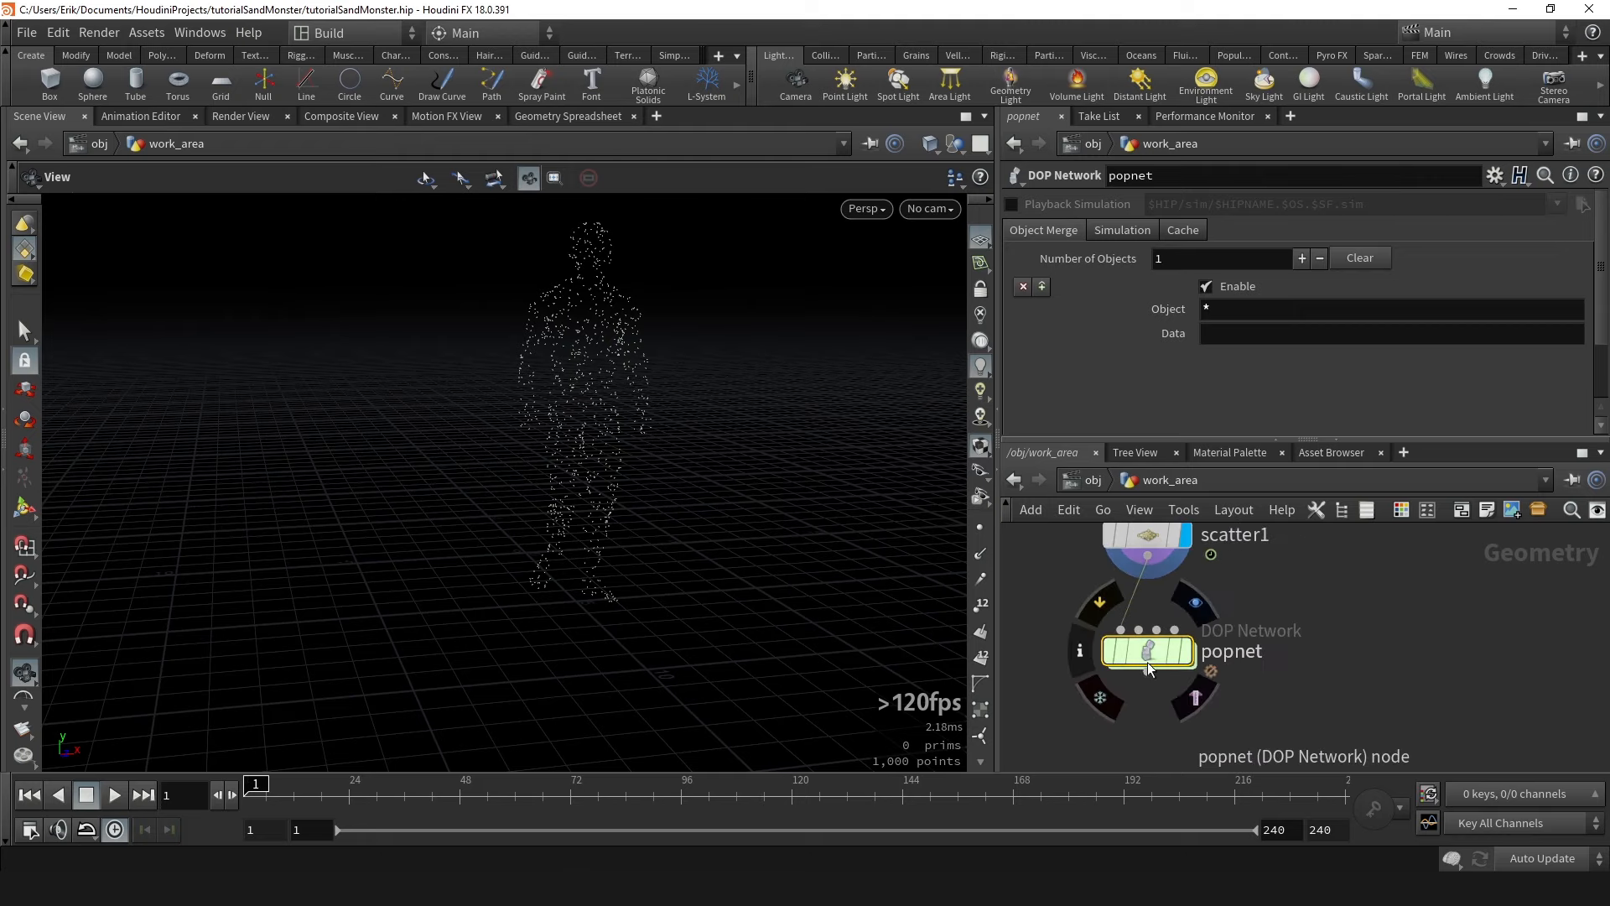
double_click(1147, 662)
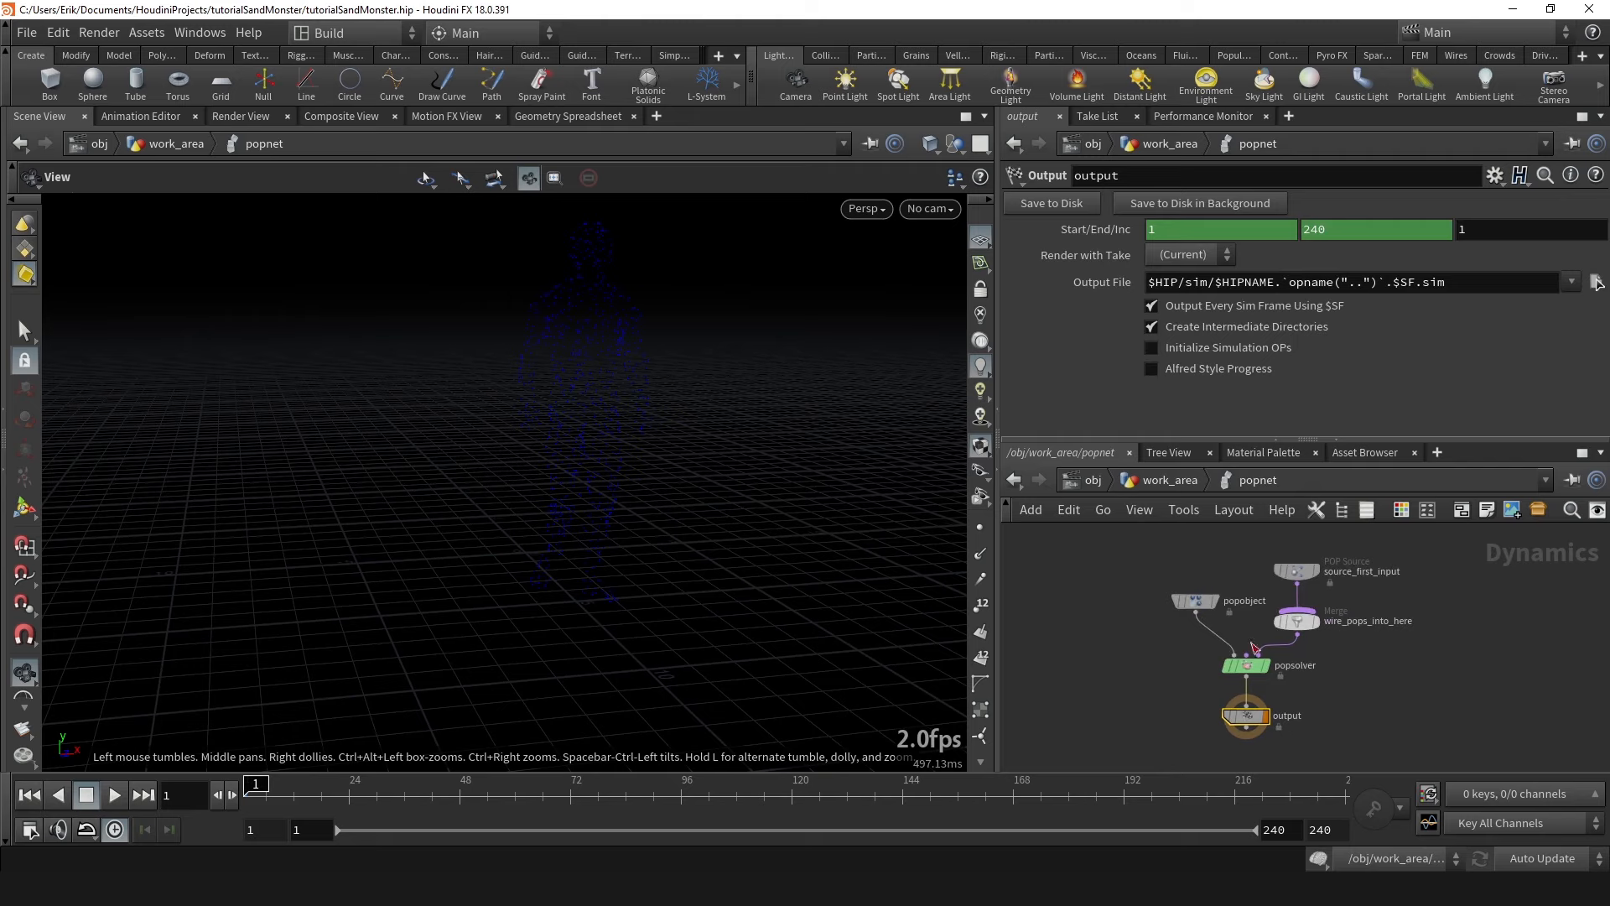
drag(1336, 762, 1337, 762)
drag(1402, 742, 1159, 565)
middle_drag(1388, 655, 1375, 654)
drag(1201, 671, 1168, 674)
scroll(1340, 623, up, 3)
middle_drag(1340, 622, 1291, 640)
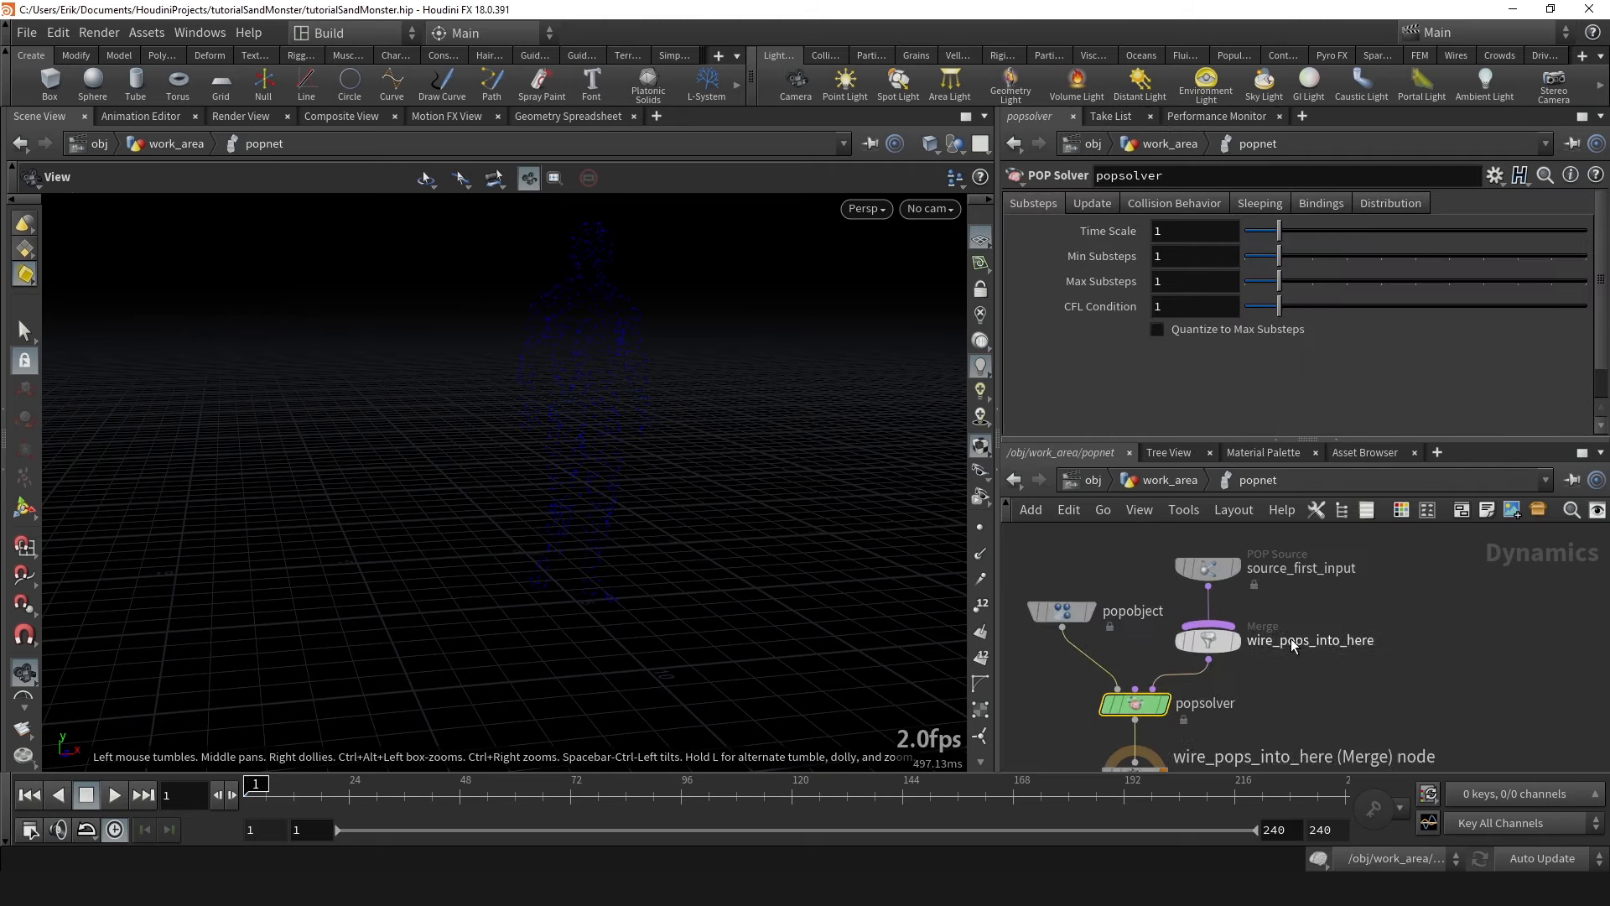
Delete the wire_pops_into_here merge so source_first_input feeds popsolver directly, and tidy the node layout.
click(1212, 645)
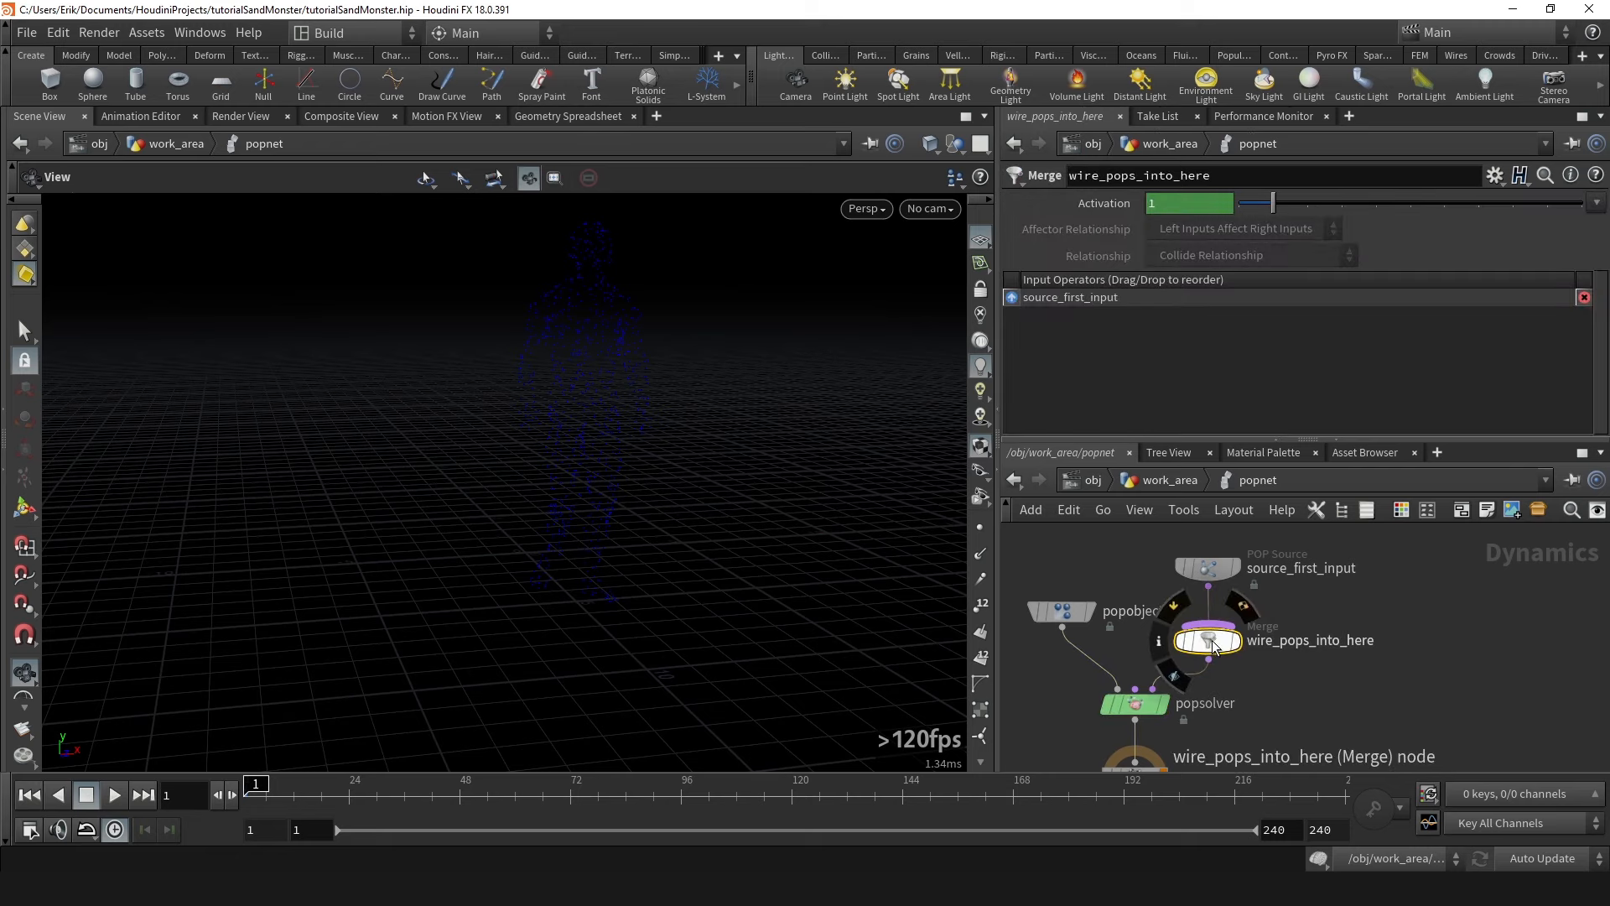
key(Delete)
scroll(1246, 632, down, 1)
middle_drag(1248, 634, 1322, 666)
scroll(1322, 666, up, 1)
drag(1154, 643, 1097, 645)
scroll(1164, 588, down, 5)
middle_drag(1165, 589, 1135, 608)
scroll(1178, 615, up, 5)
Set the Emission Type of source_first_input to All Points.
drag(1181, 618, 1184, 577)
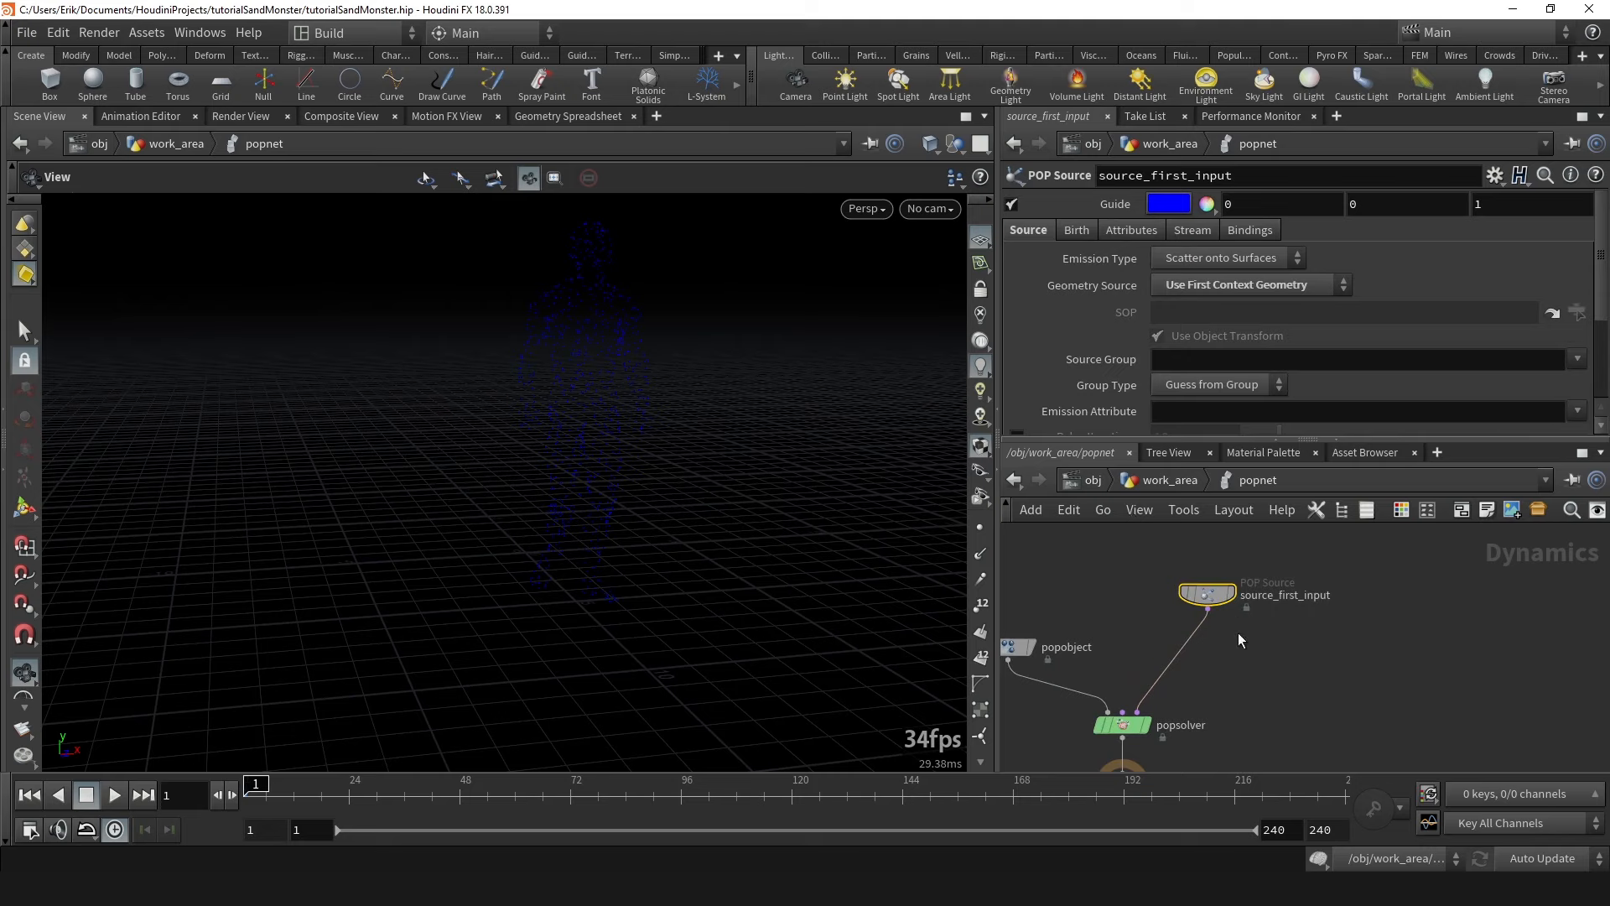
click(1201, 254)
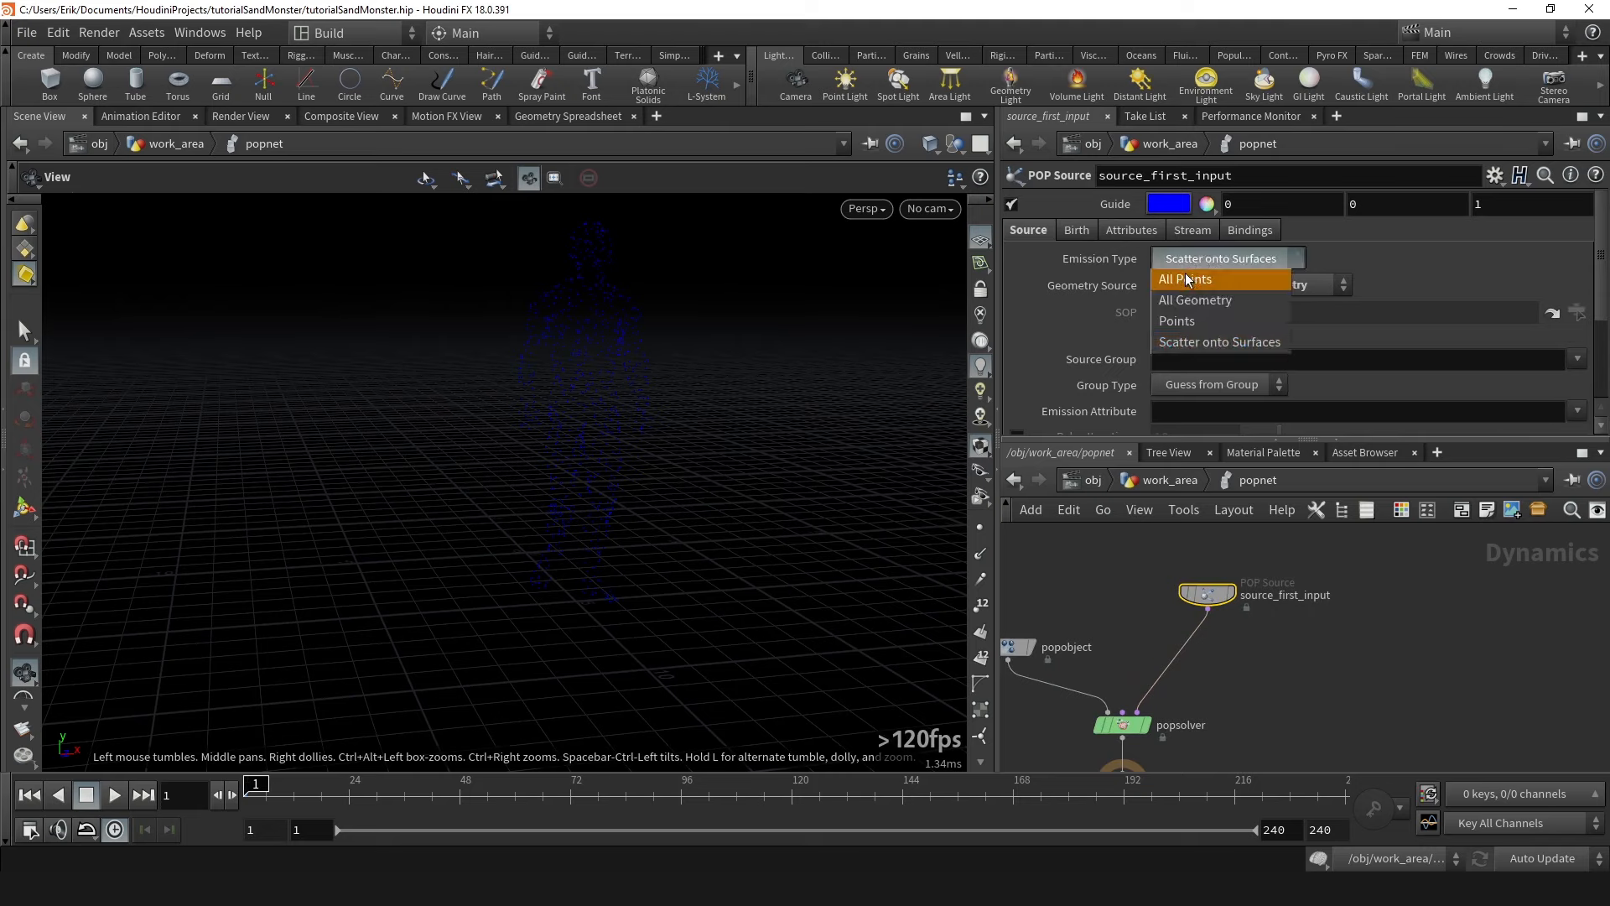
click(1189, 270)
click(1232, 260)
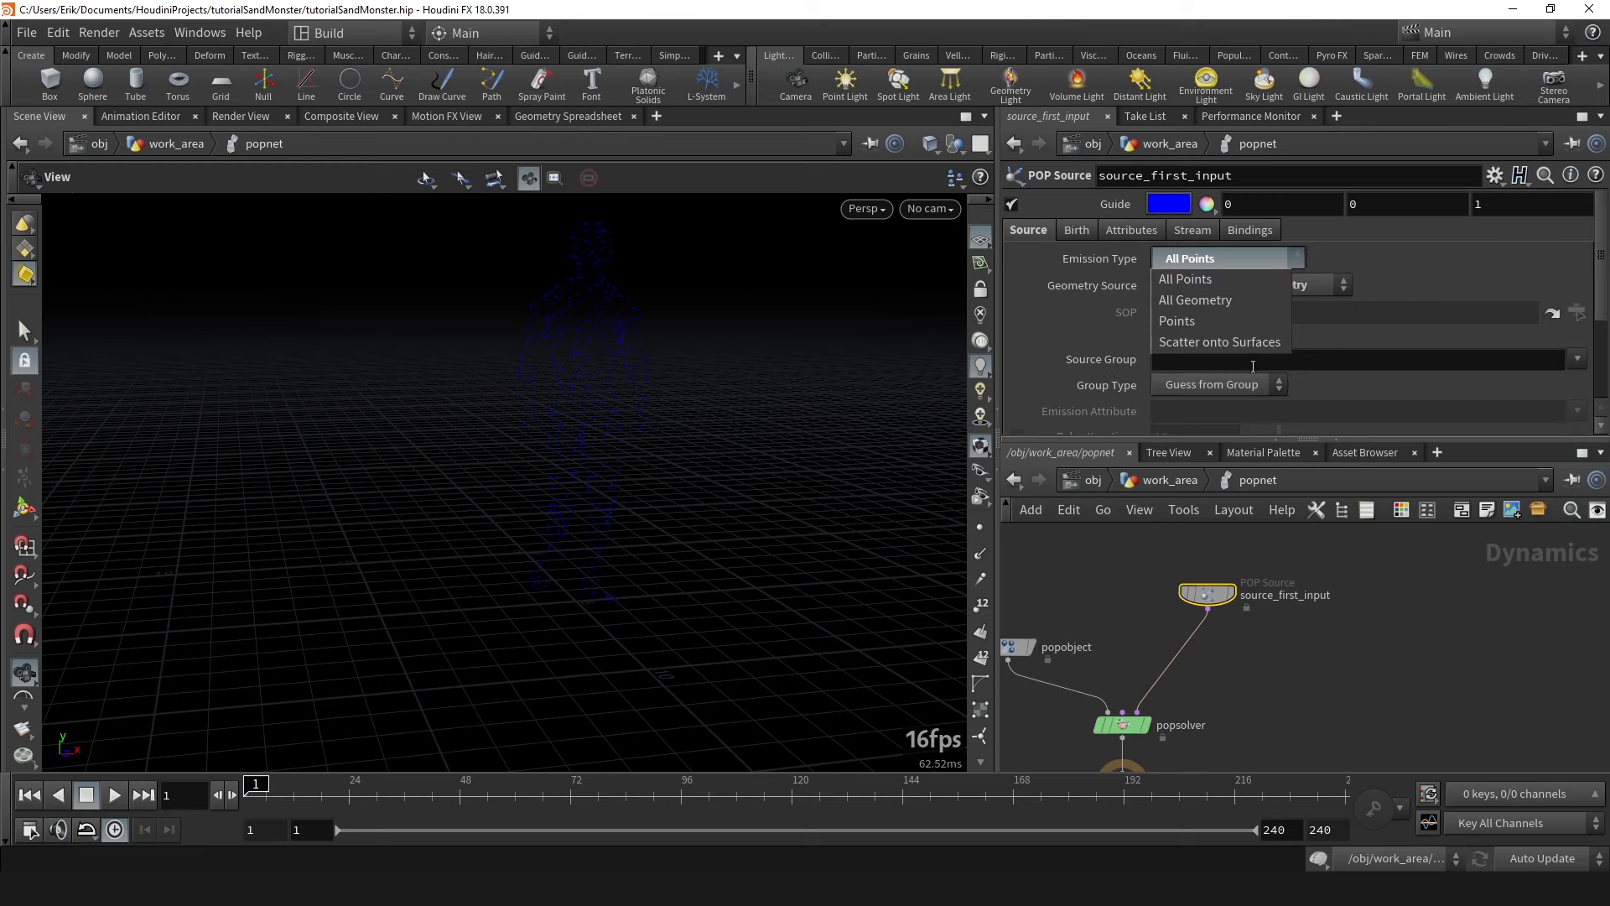
click(1232, 275)
click(1184, 261)
click(1173, 282)
Play and scrub the particle simulation, examine the emitted trail from several angles, and return to frame 1.
middle_drag(587, 359, 499, 382)
right_drag(503, 381, 559, 360)
middle_drag(560, 360, 589, 383)
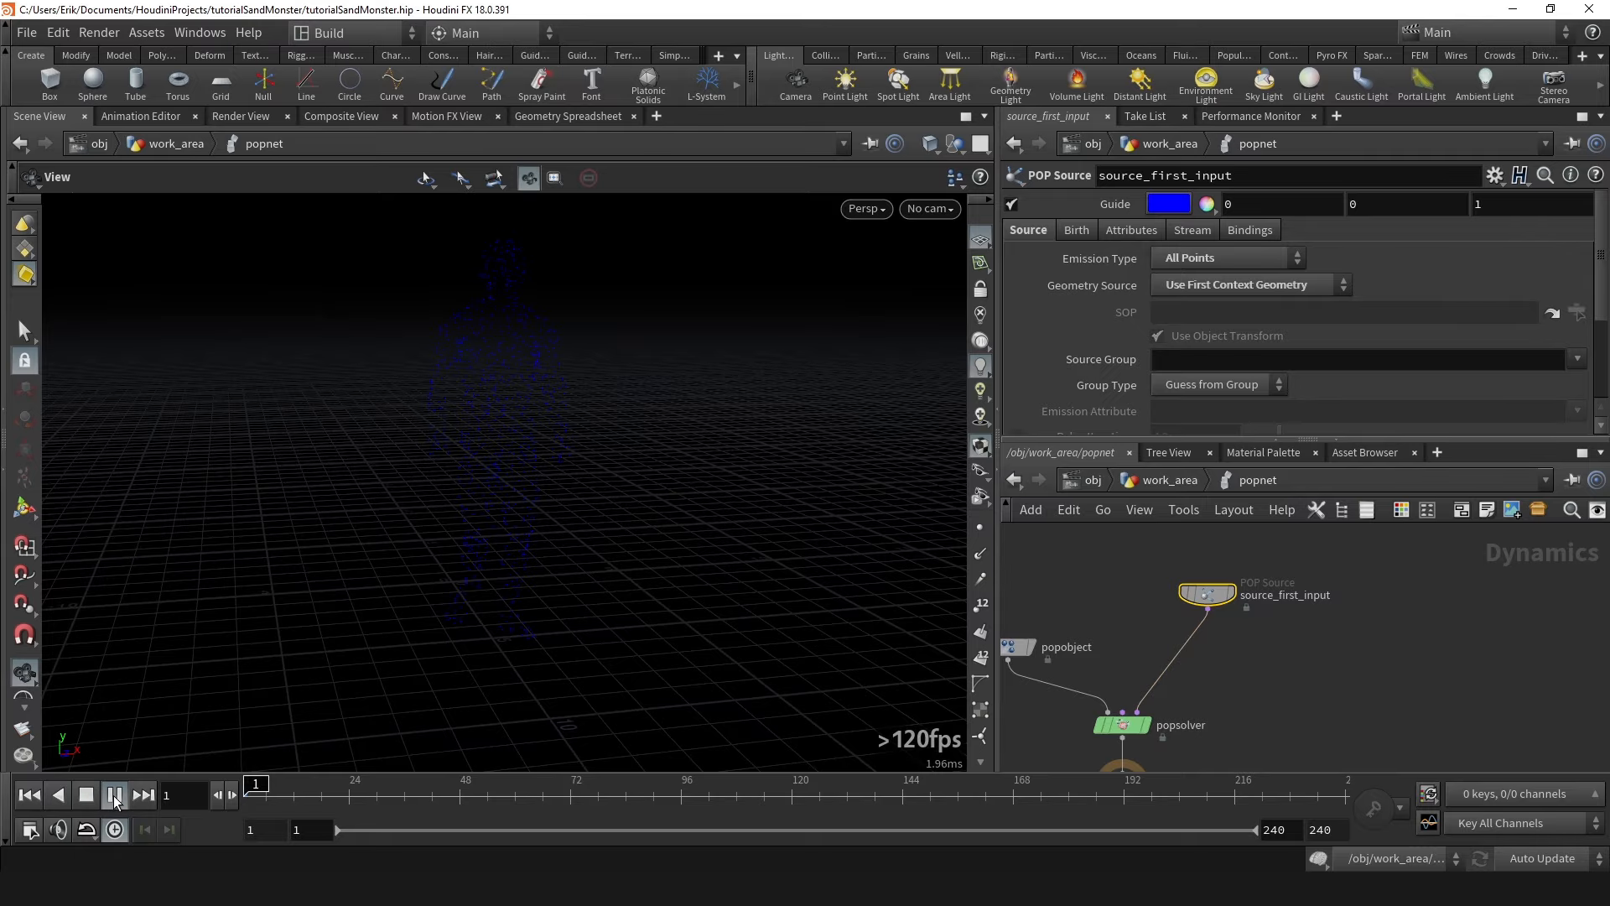
mouse_move(721, 436)
mouse_down()
mouse_move(708, 458)
mouse_move(737, 441)
mouse_up()
middle_drag(737, 441, 657, 433)
scroll(657, 433, down, 2)
mouse_move(397, 793)
mouse_down()
mouse_move(250, 793)
mouse_move(386, 793)
mouse_up()
drag(521, 281, 519, 291)
right_drag(519, 291, 684, 272)
drag(389, 793, 414, 793)
drag(778, 391, 269, 250)
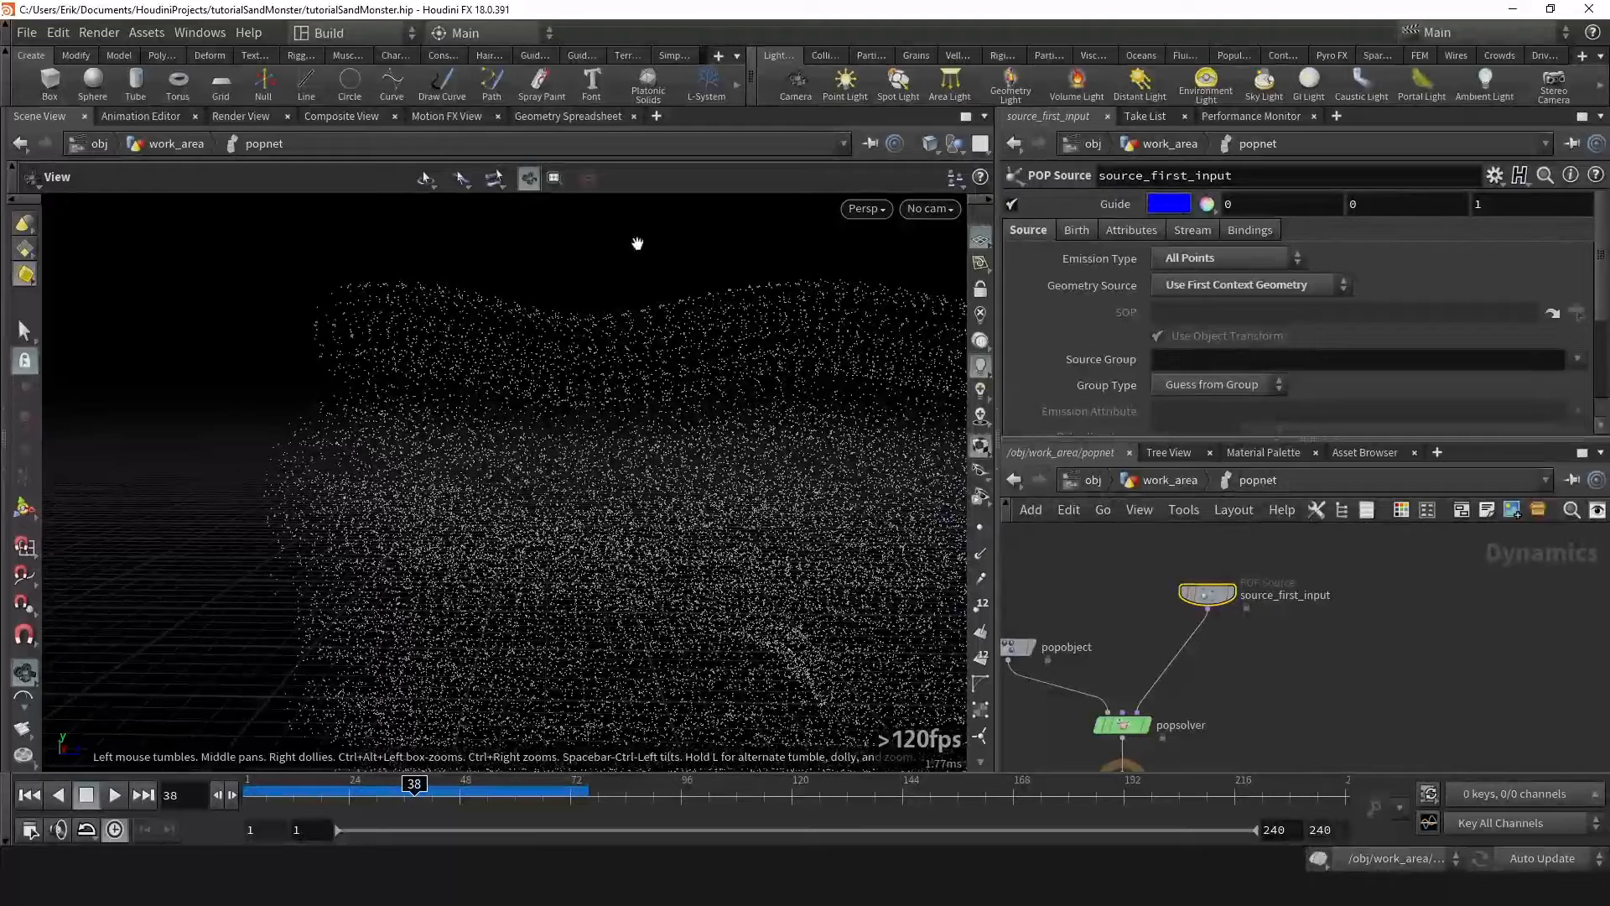
drag(630, 476, 487, 452)
drag(451, 325, 564, 478)
scroll(1302, 635, down, 3)
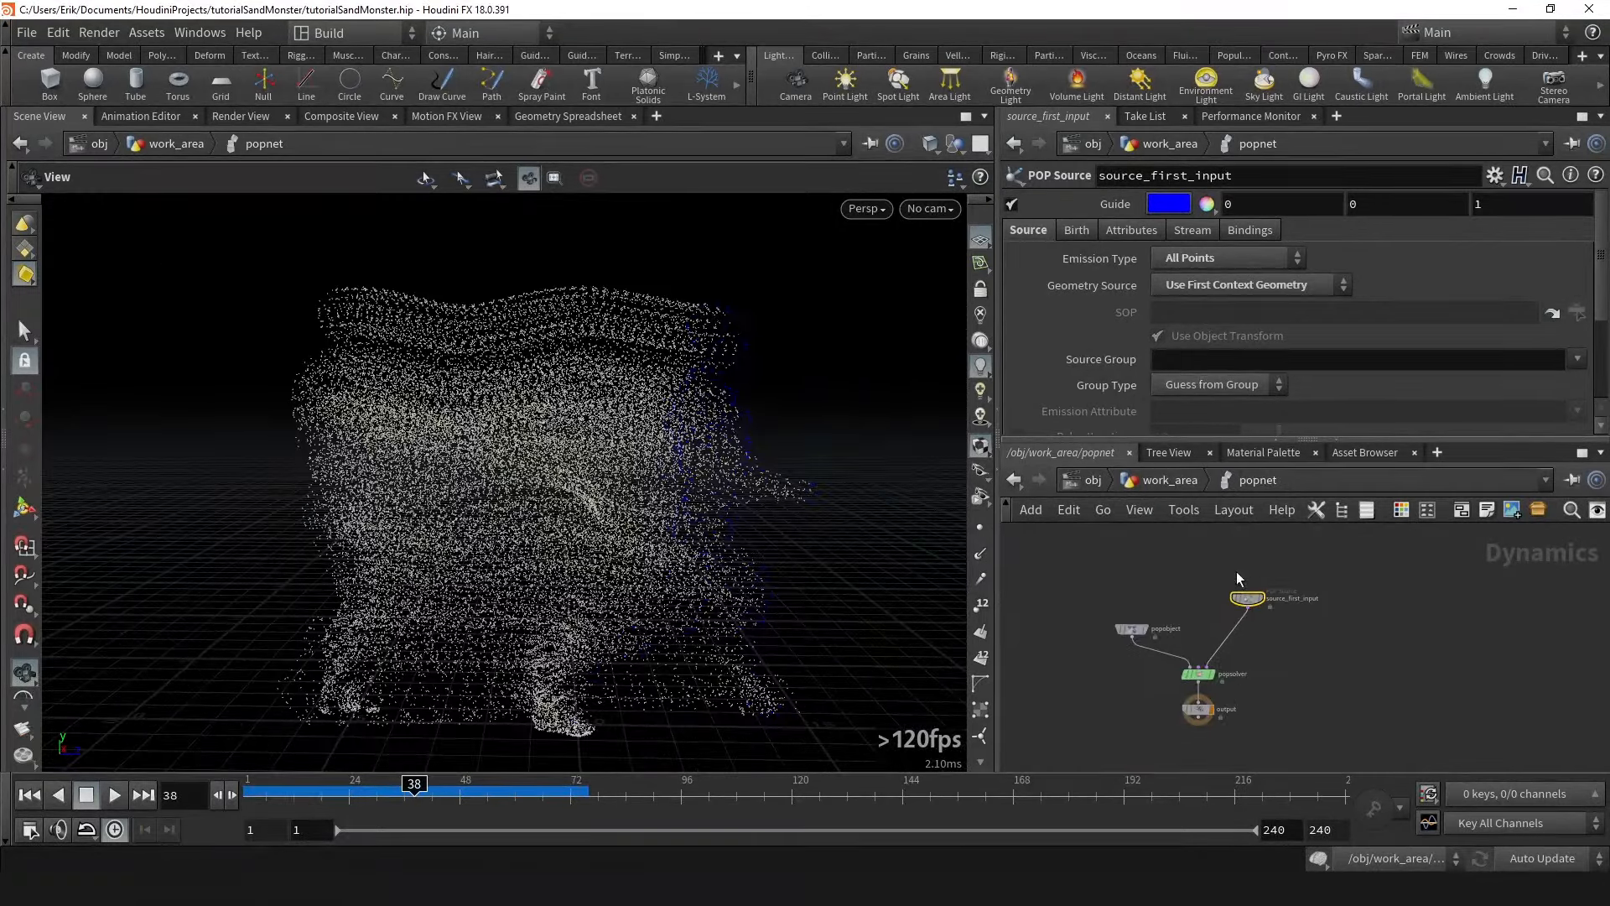
drag(369, 417, 349, 330)
drag(444, 802, 239, 803)
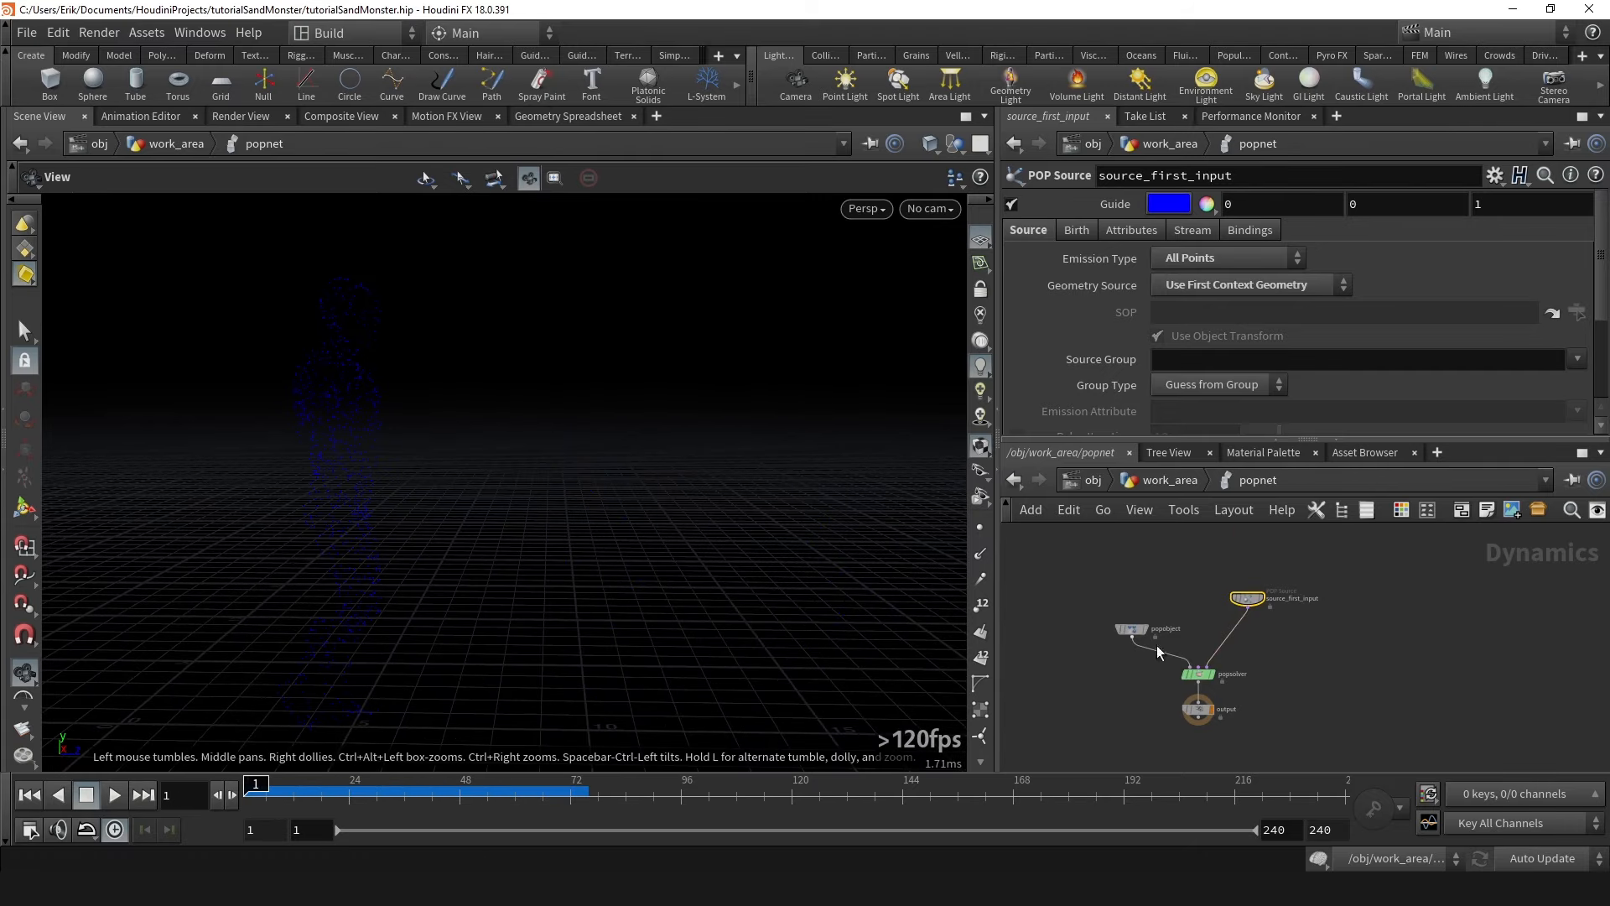
Add a Gravity Force node and insert it between popsolver and output.
scroll(1226, 685, up, 3)
key(Tab)
text(grav)
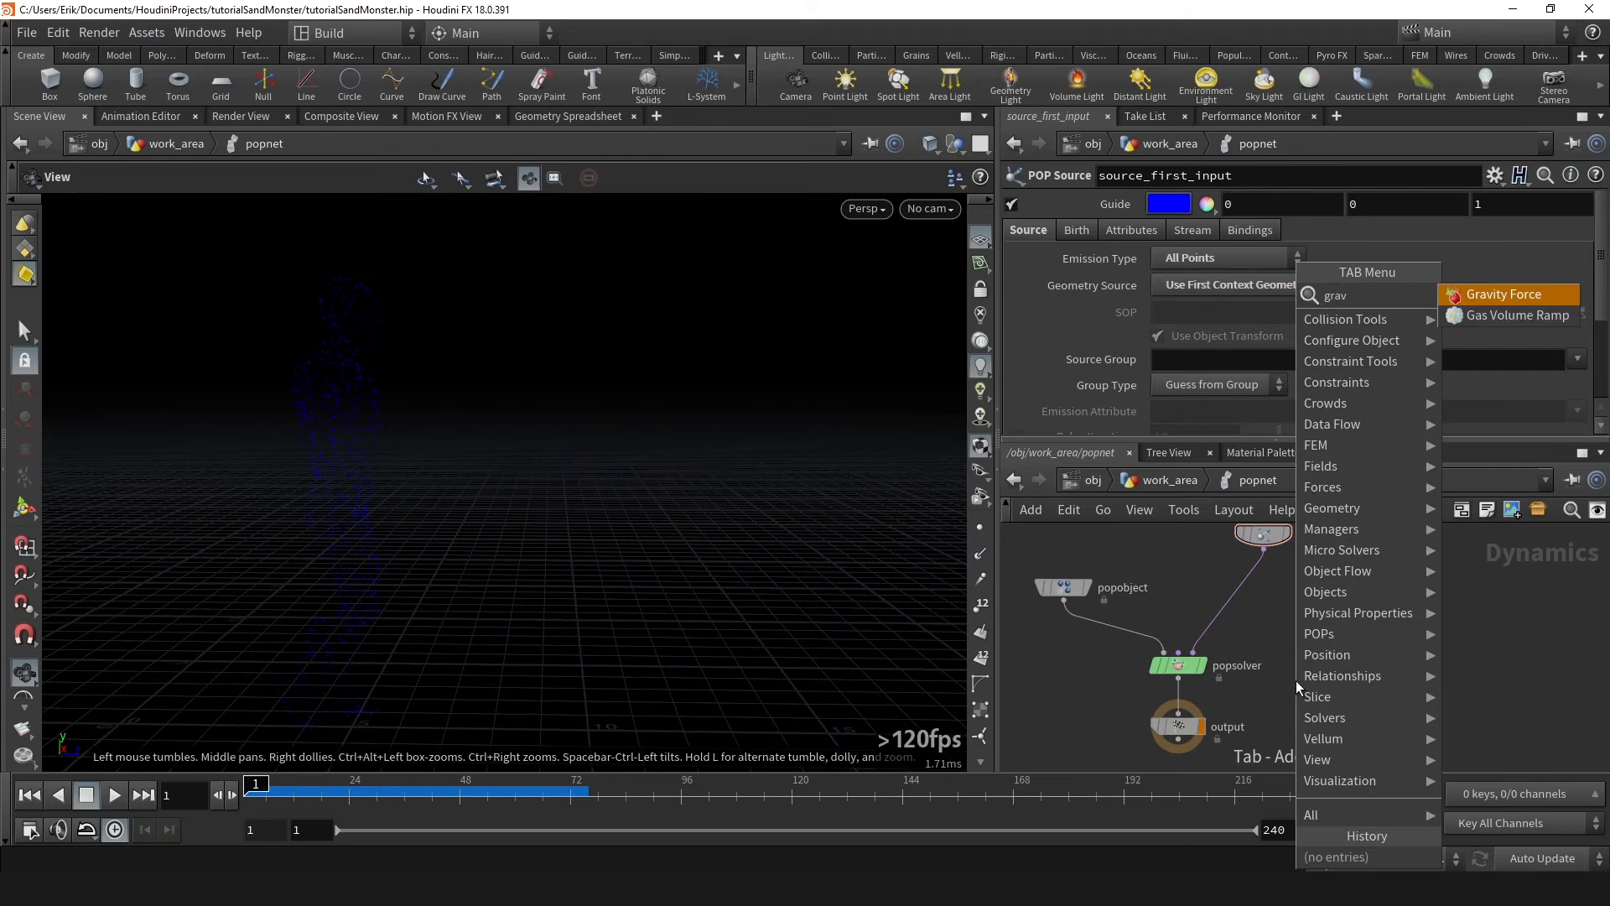
key(Return)
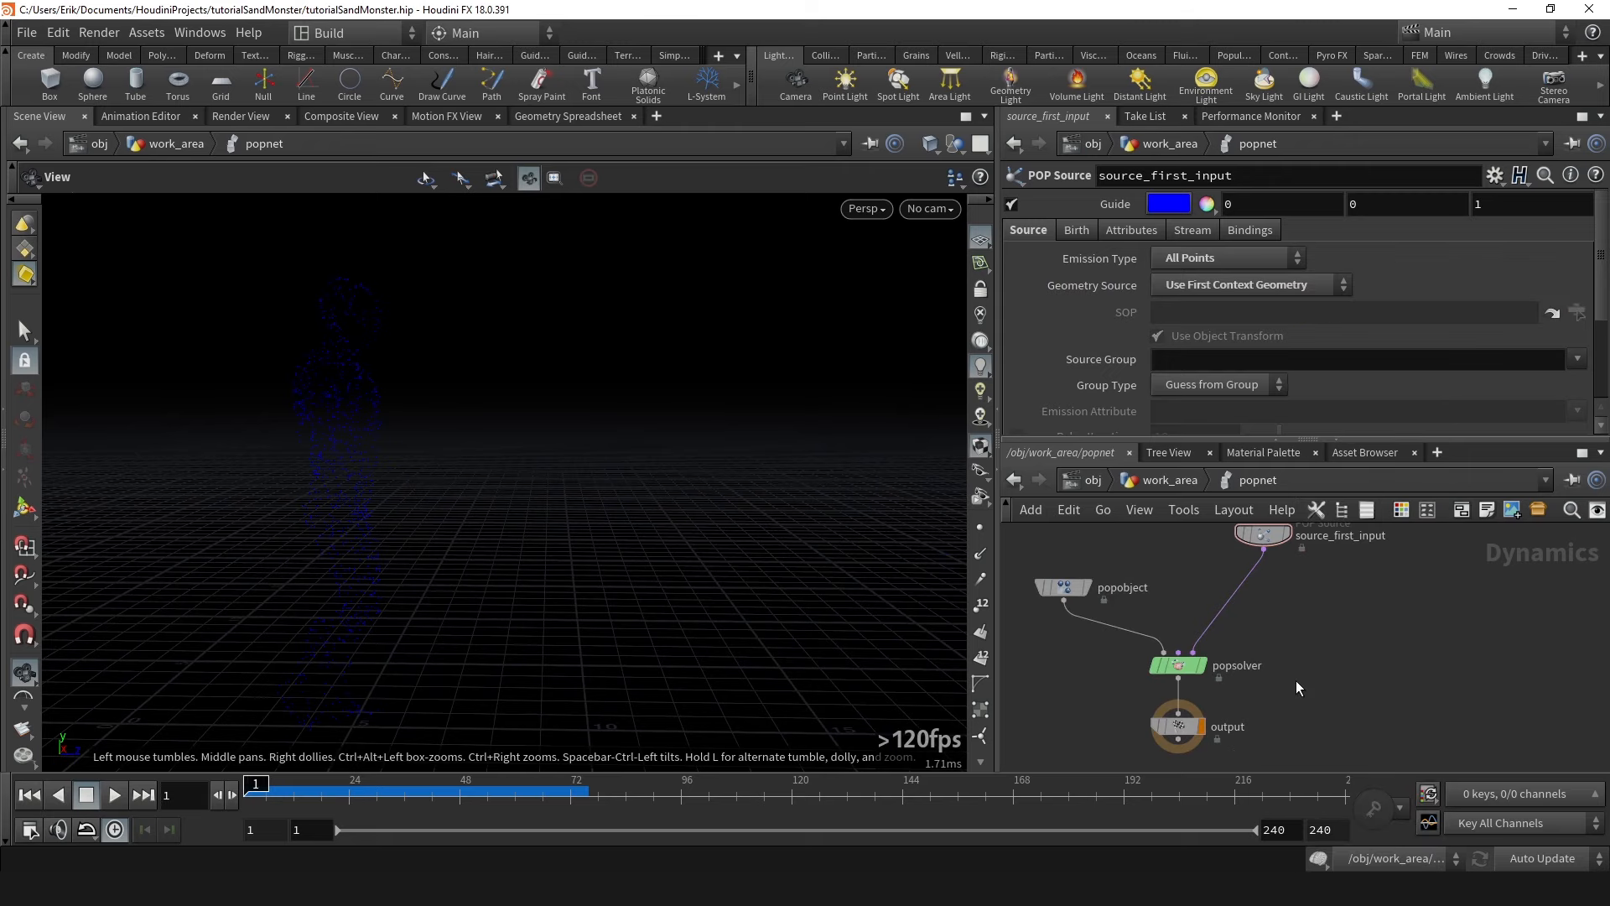
click(1314, 563)
middle_drag(1318, 641, 1352, 628)
drag(1333, 571, 1211, 697)
middle_drag(1299, 736, 1293, 668)
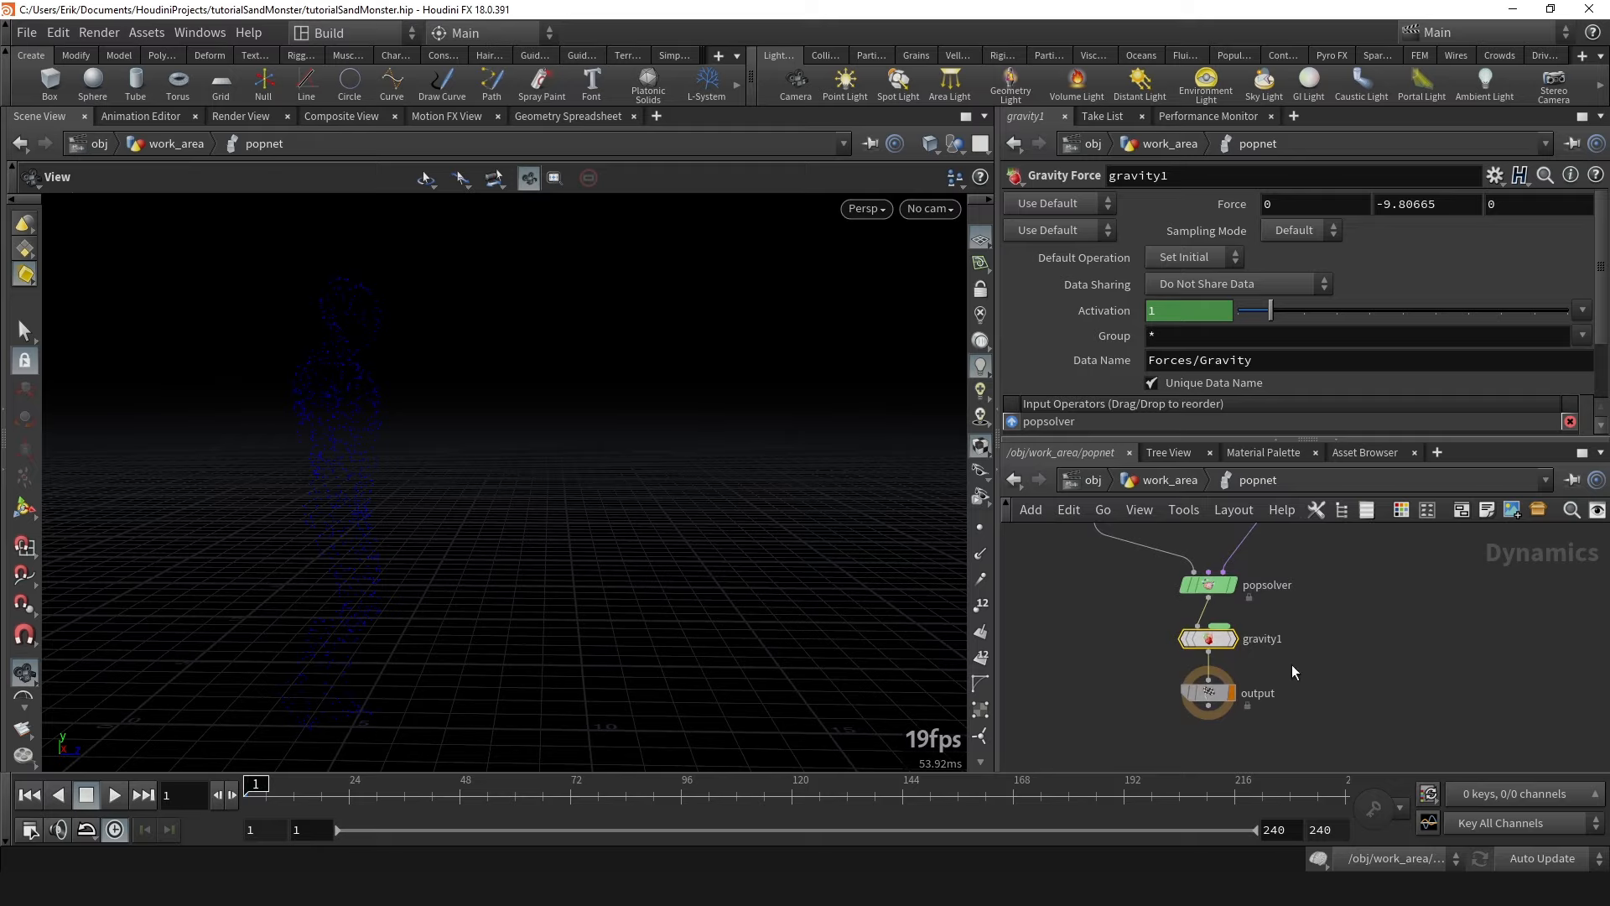
Play and scrub the simulation with gravity, examining the particles falling off the walking character from several angles.
middle_drag(413, 412, 388, 424)
click(114, 801)
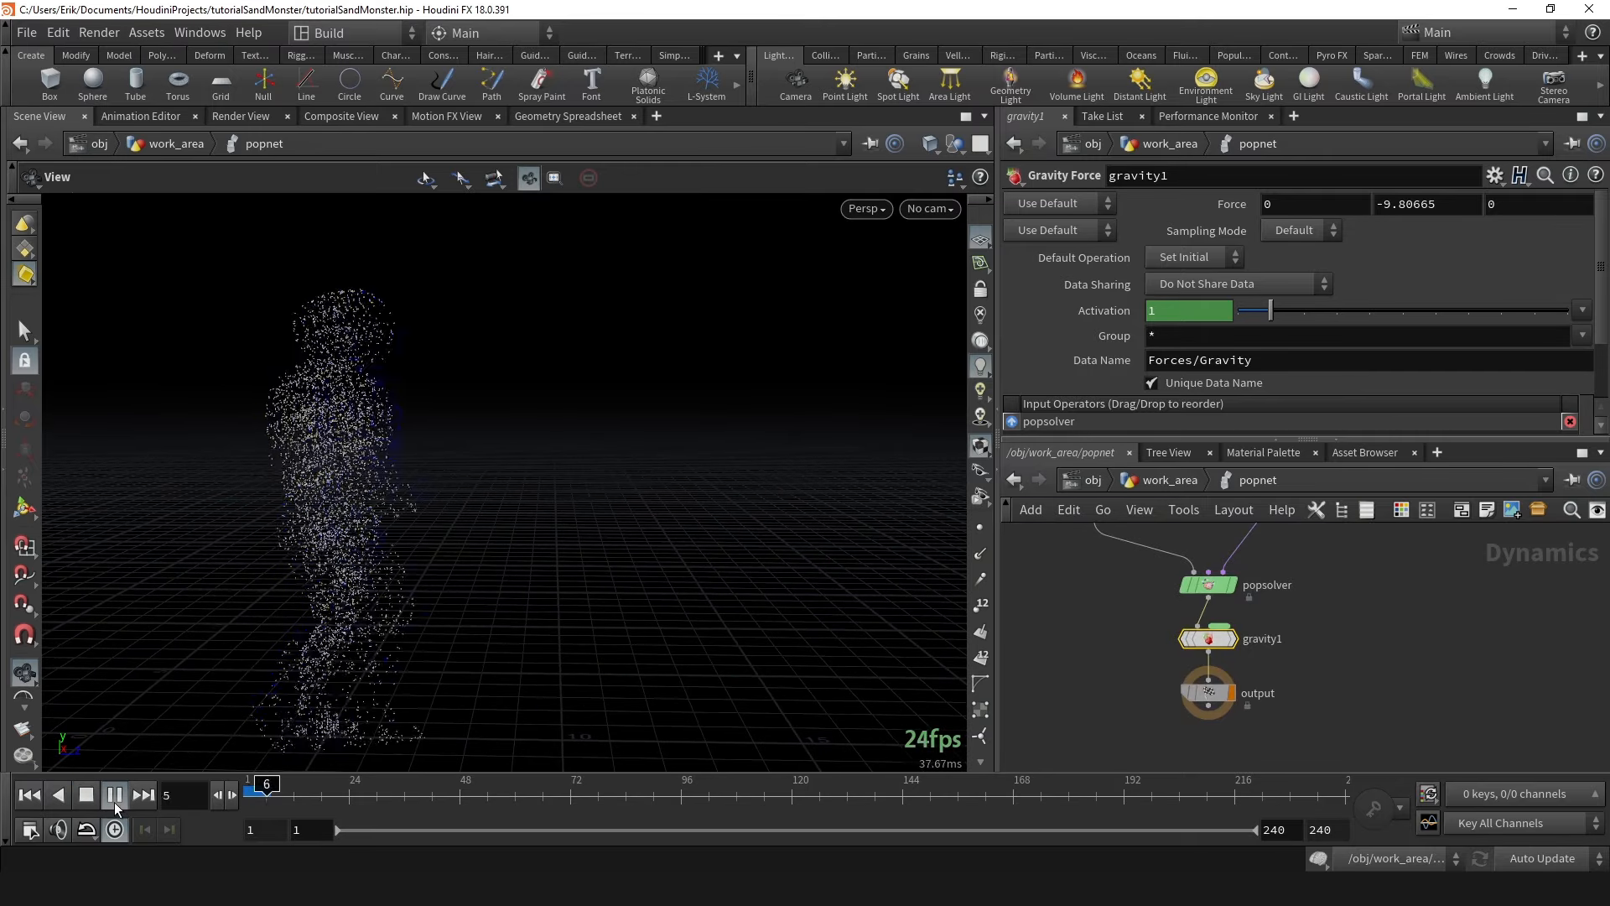
drag(348, 575, 503, 401)
drag(255, 795, 316, 793)
drag(570, 281, 463, 338)
right_drag(463, 338, 545, 378)
mouse_move(545, 377)
mouse_down()
mouse_move(622, 327)
mouse_move(624, 421)
mouse_move(568, 309)
mouse_move(520, 370)
mouse_up()
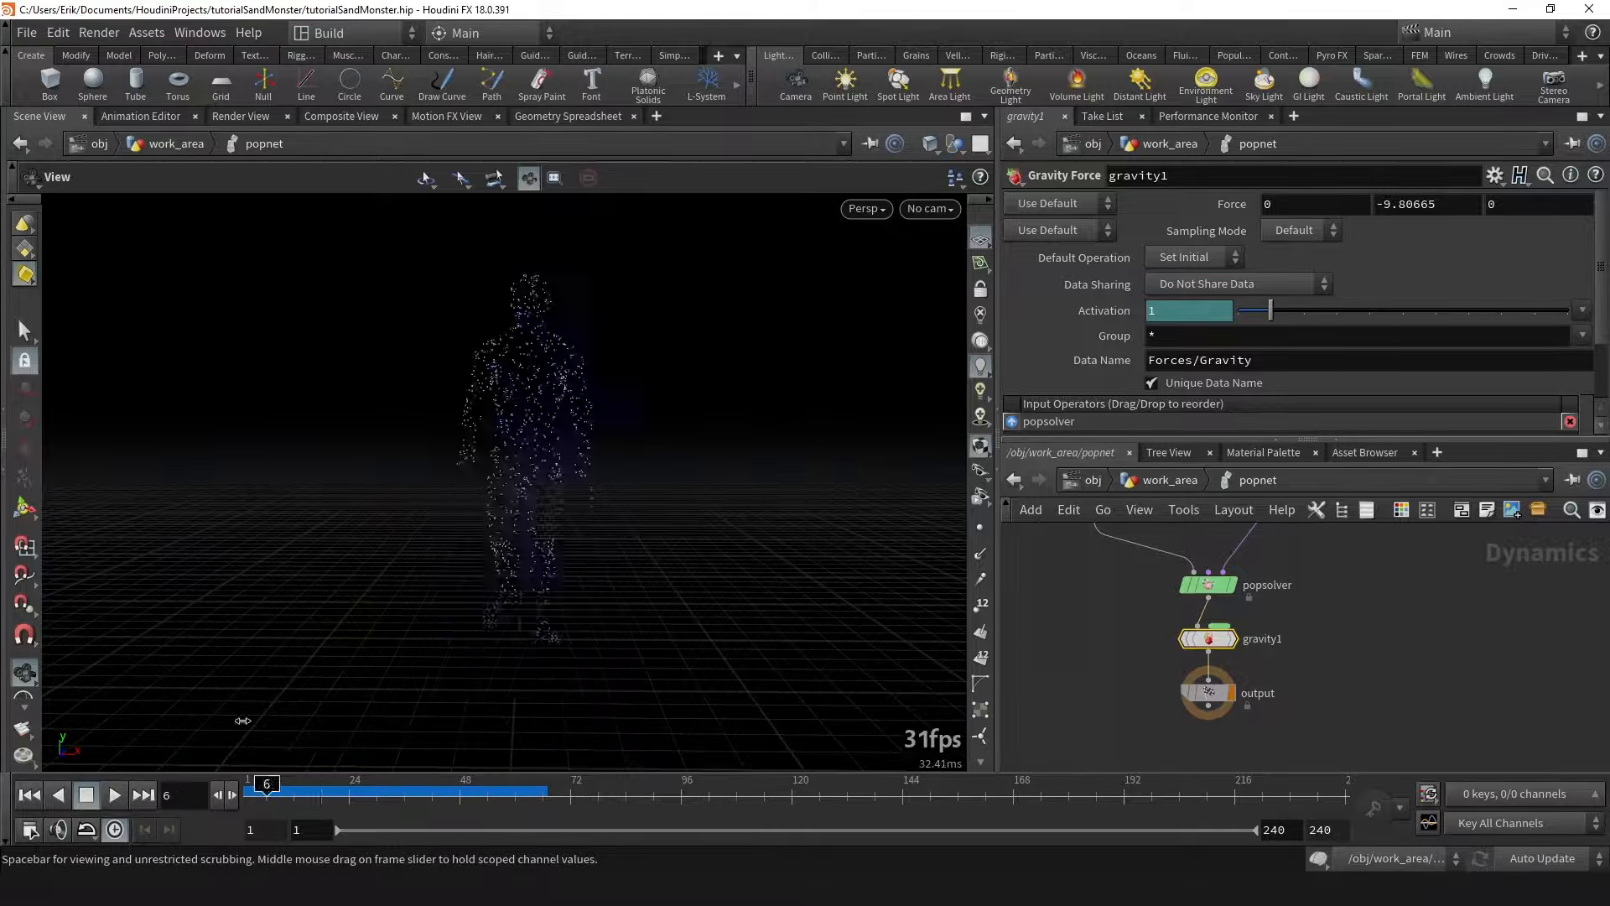
mouse_move(654, 349)
mouse_down()
mouse_move(683, 327)
mouse_move(637, 346)
mouse_up()
middle_drag(639, 348, 593, 402)
right_drag(593, 402, 580, 436)
drag(377, 810, 426, 813)
drag(495, 537, 527, 511)
right_drag(527, 512, 511, 587)
drag(403, 811, 360, 803)
drag(377, 519, 587, 394)
right_drag(587, 394, 671, 444)
Add a Ground Plane node beside popsolver in the popnet network.
middle_drag(1246, 653, 1292, 661)
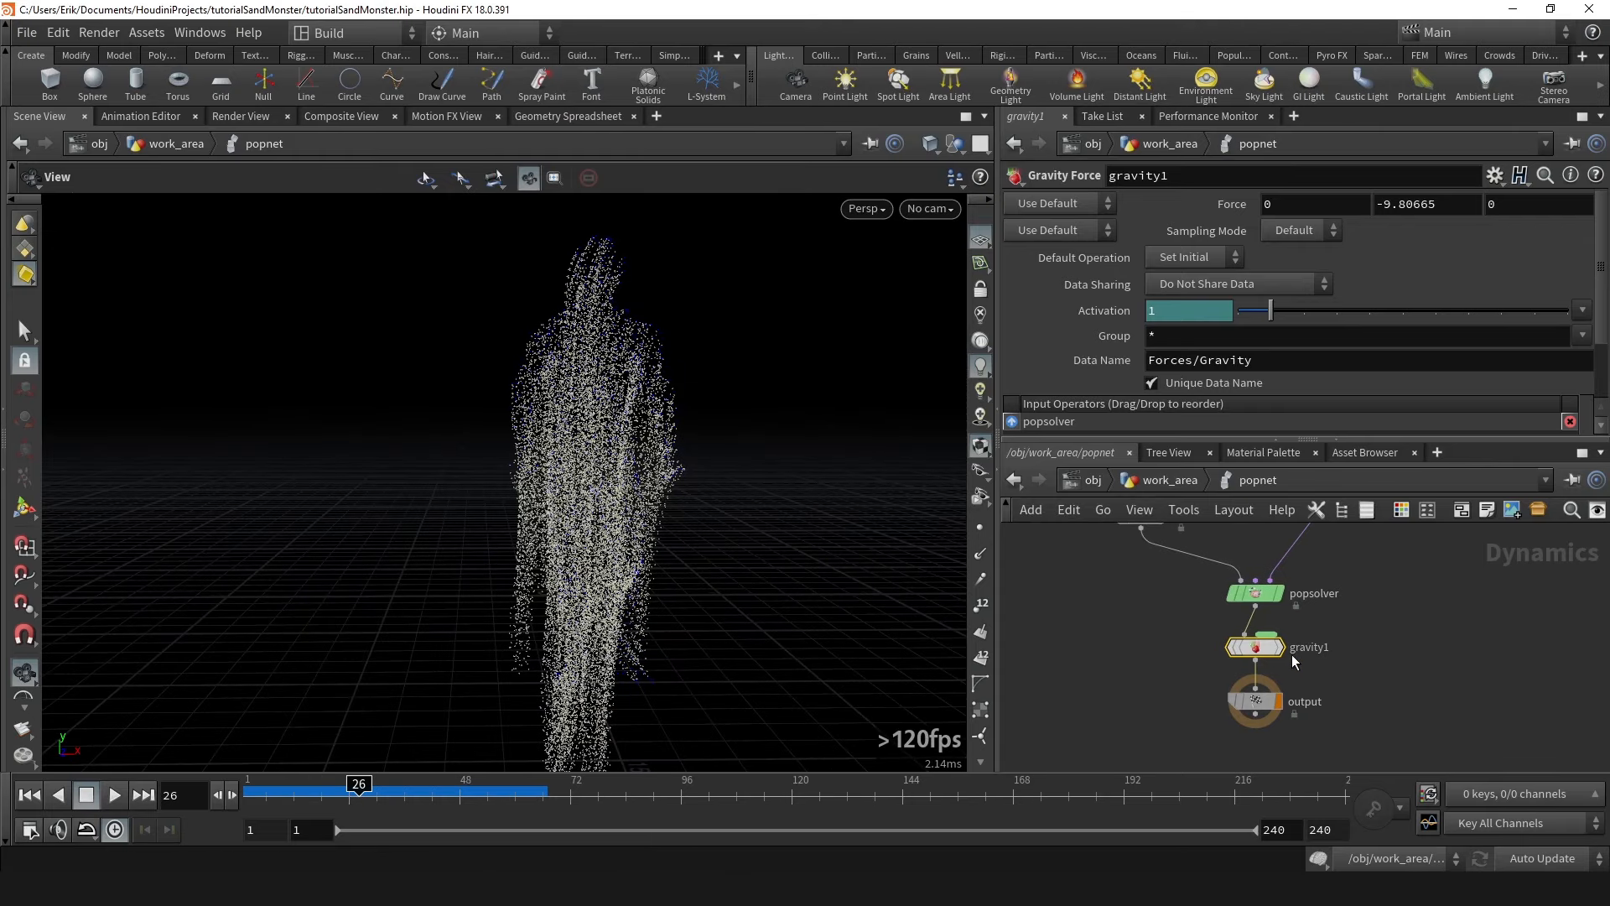
key(Tab)
text(grou)
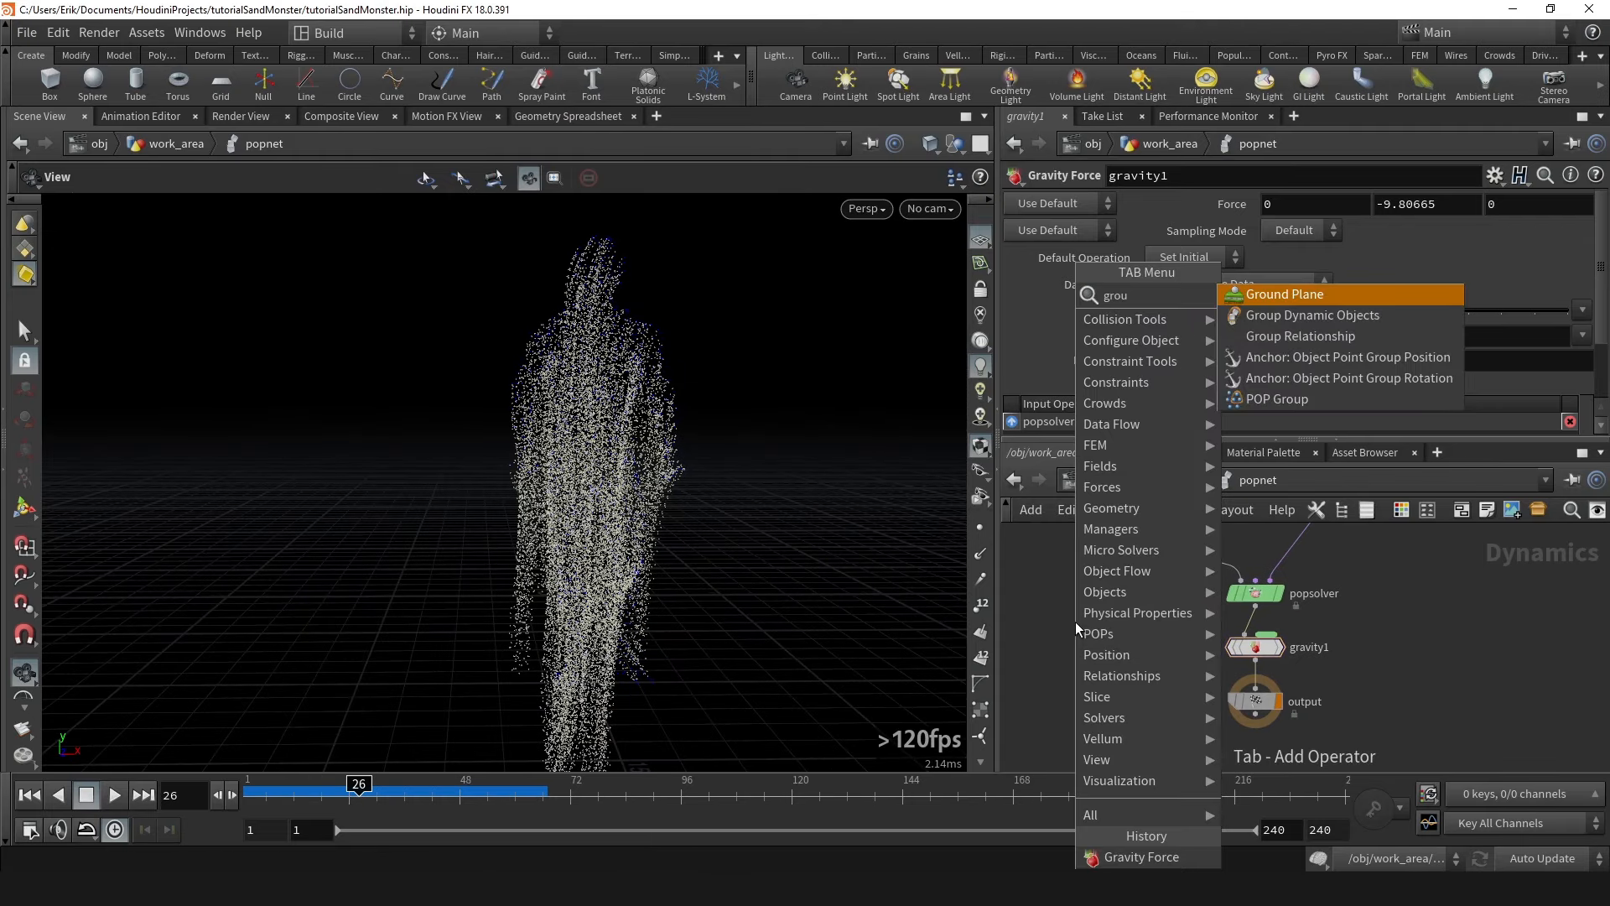
key(Escape)
click(1078, 628)
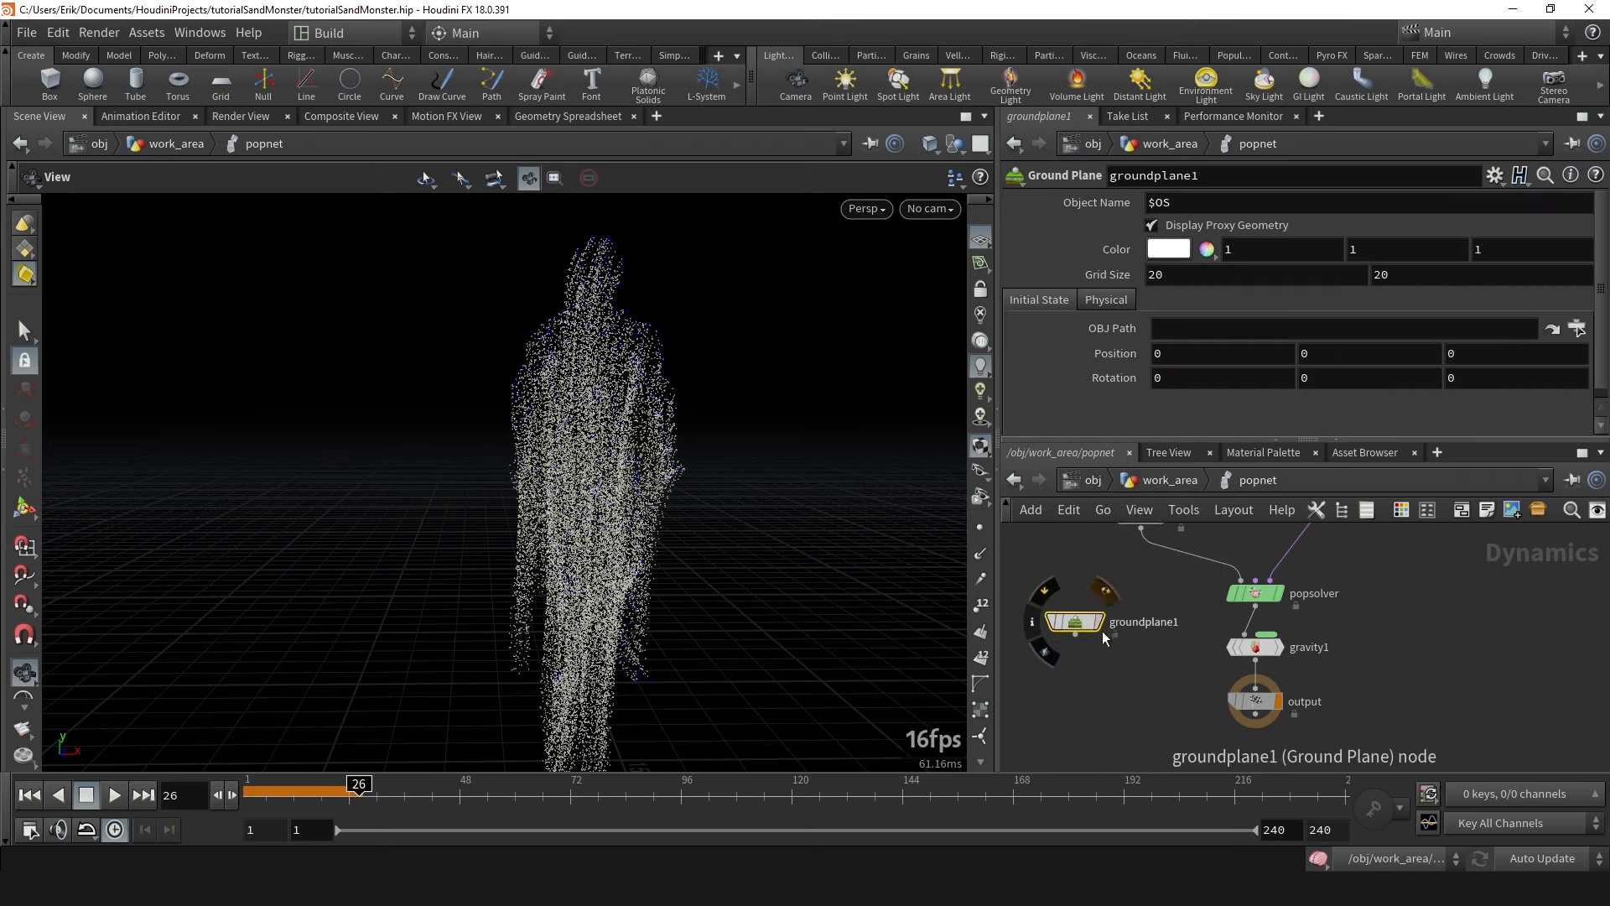
Move gravity1 and output further below popsolver, leaving a gap in the chain beside groundplane1.
scroll(1099, 619, down, 3)
scroll(1165, 664, up, 2)
drag(1141, 687, 1189, 679)
drag(1086, 600, 1133, 615)
drag(663, 491, 851, 509)
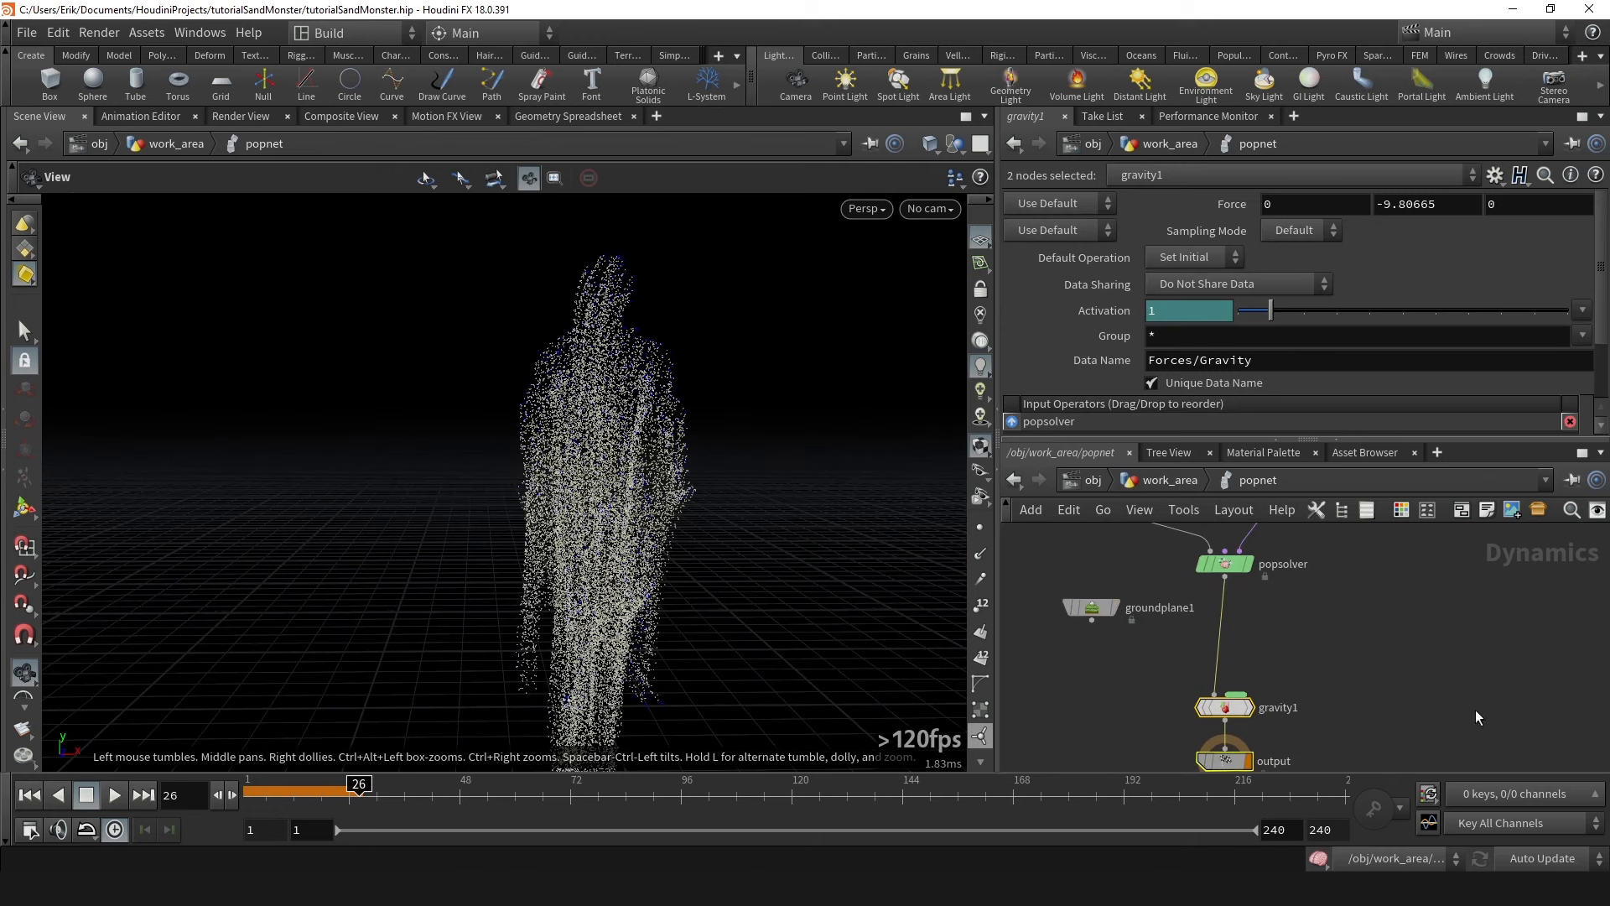
Add a Merge node and insert it into the chain between popsolver and gravity1.
scroll(1276, 637, up, 2)
key(Tab)
text(merge)
key(Return)
click(1274, 636)
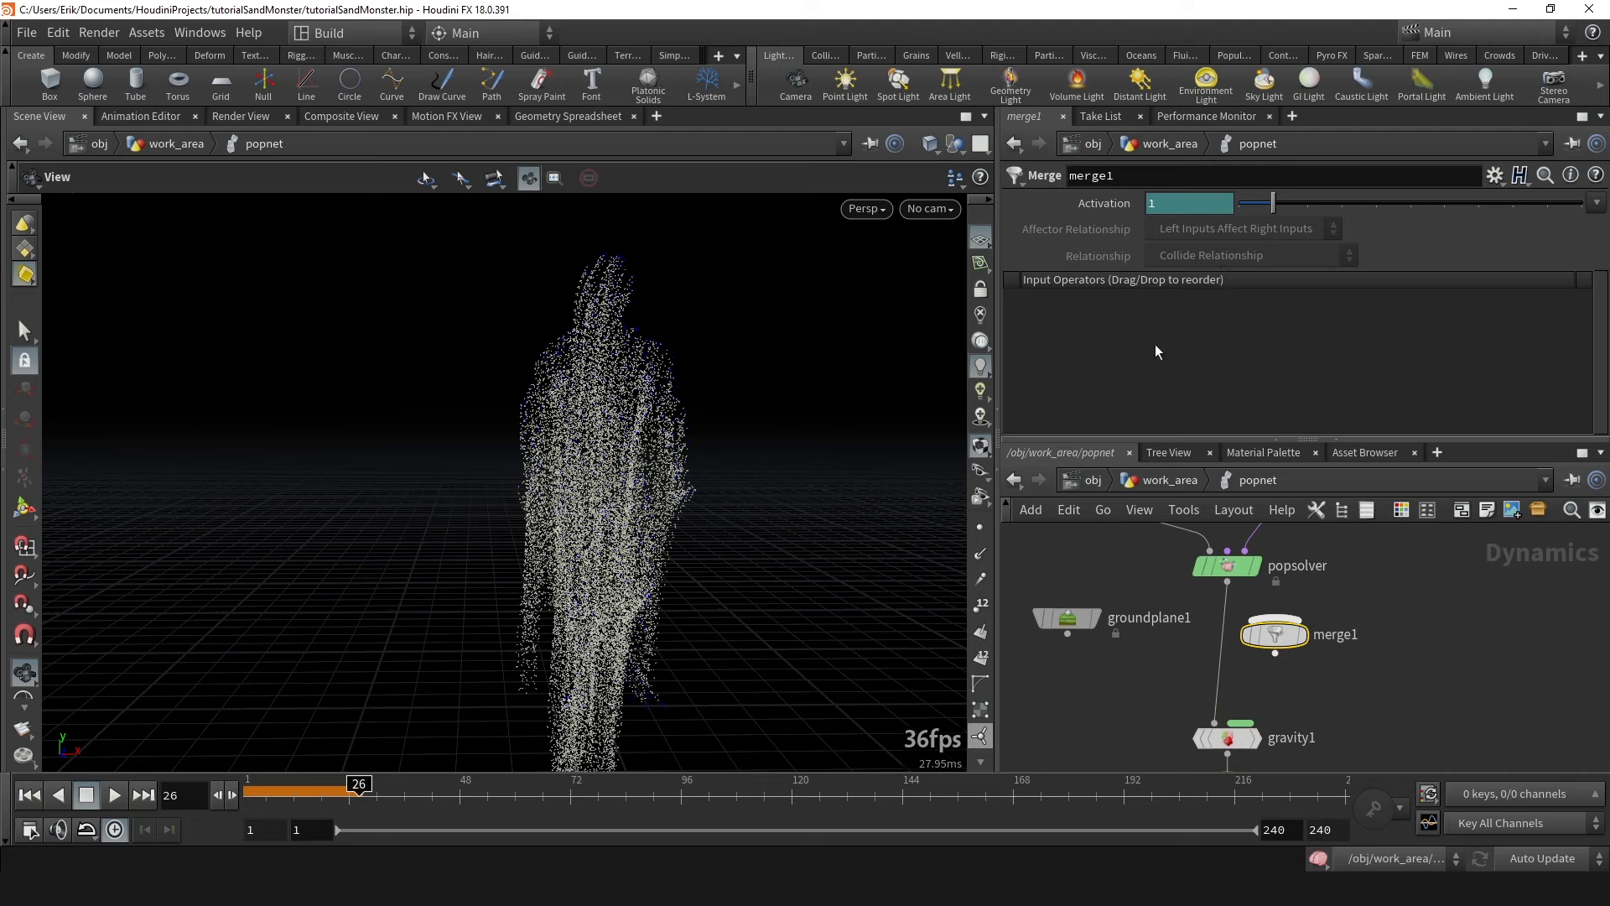
drag(1274, 634, 1229, 652)
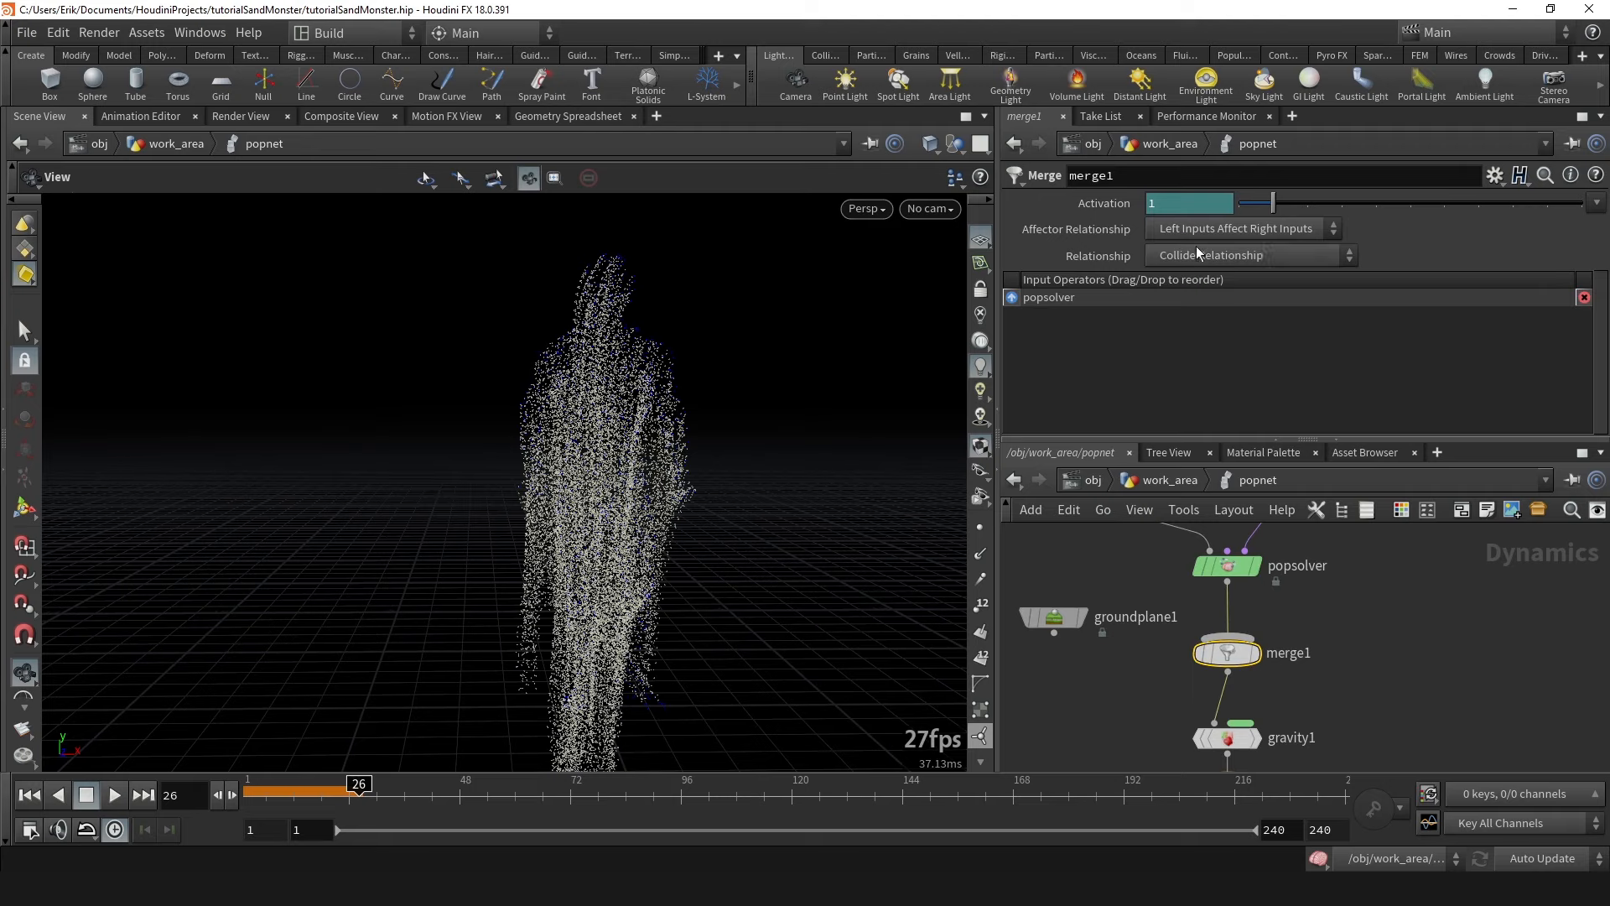
Connect groundplane1 to merge1, order it ahead of popsolver in the inputs, and move its node slightly up and away from the chain.
middle_drag(1325, 611, 1354, 596)
drag(1084, 621, 1268, 618)
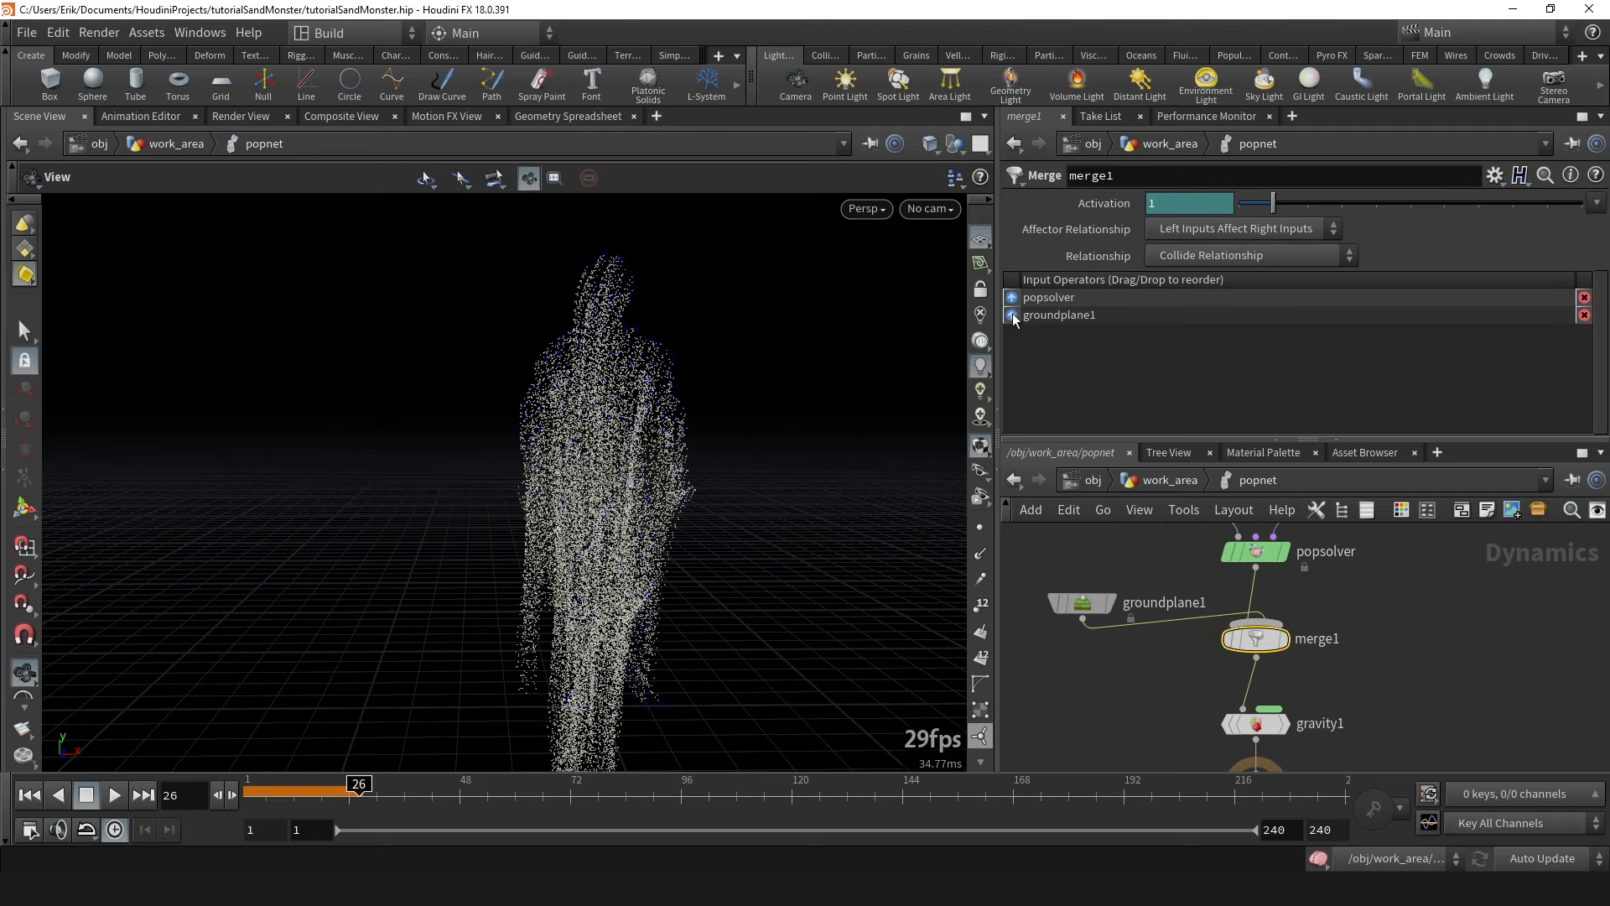
drag(1013, 317, 1013, 295)
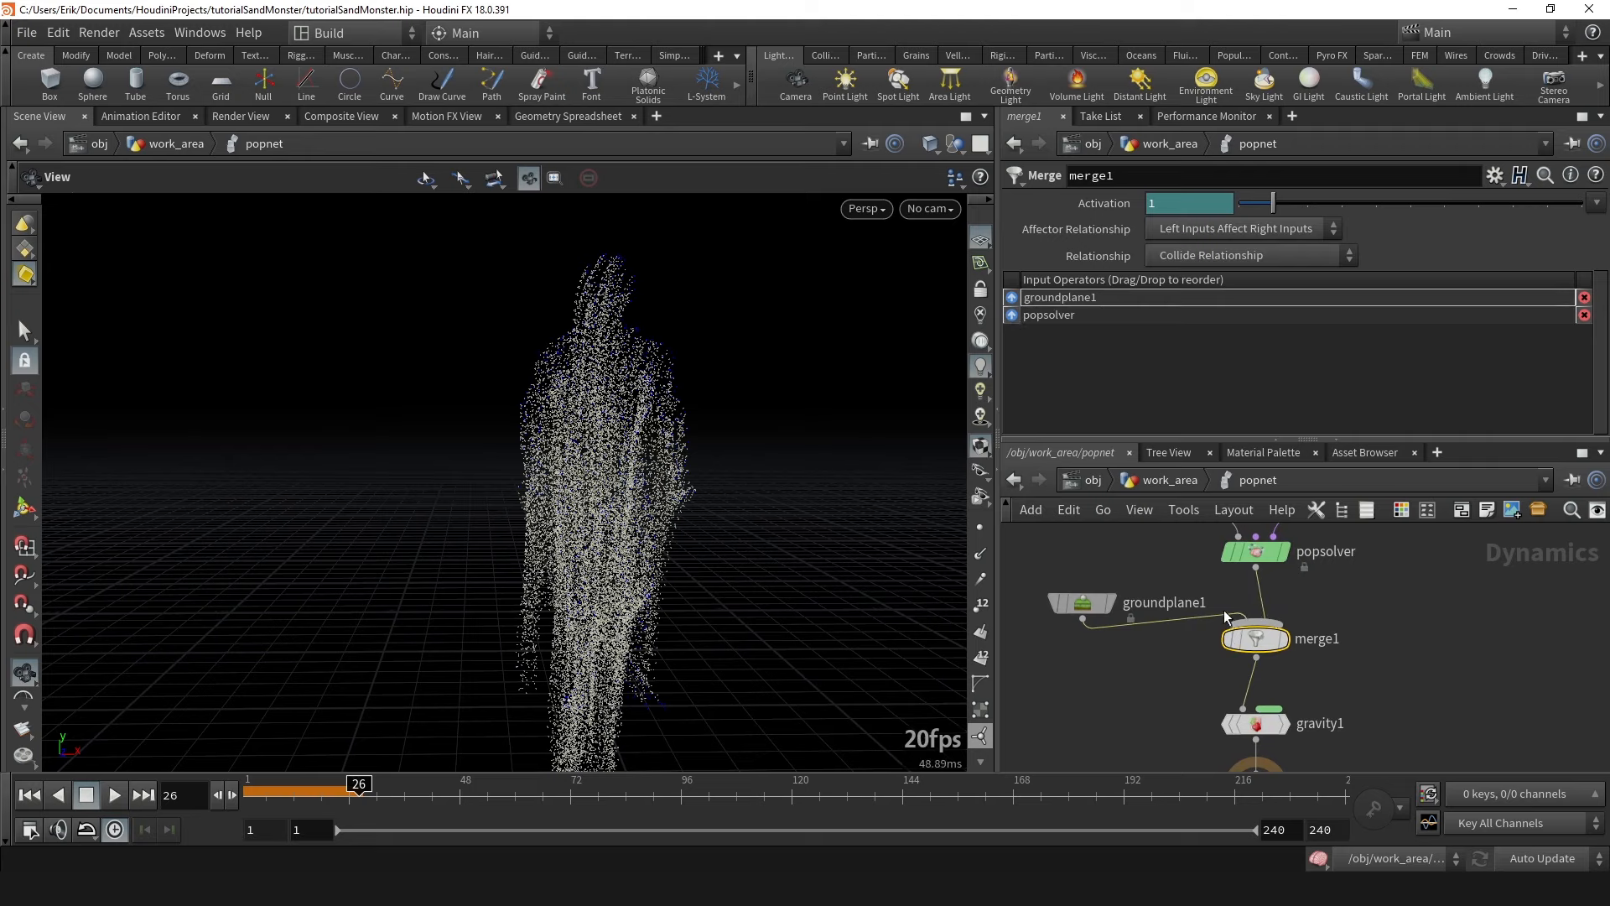
drag(1103, 599, 1085, 589)
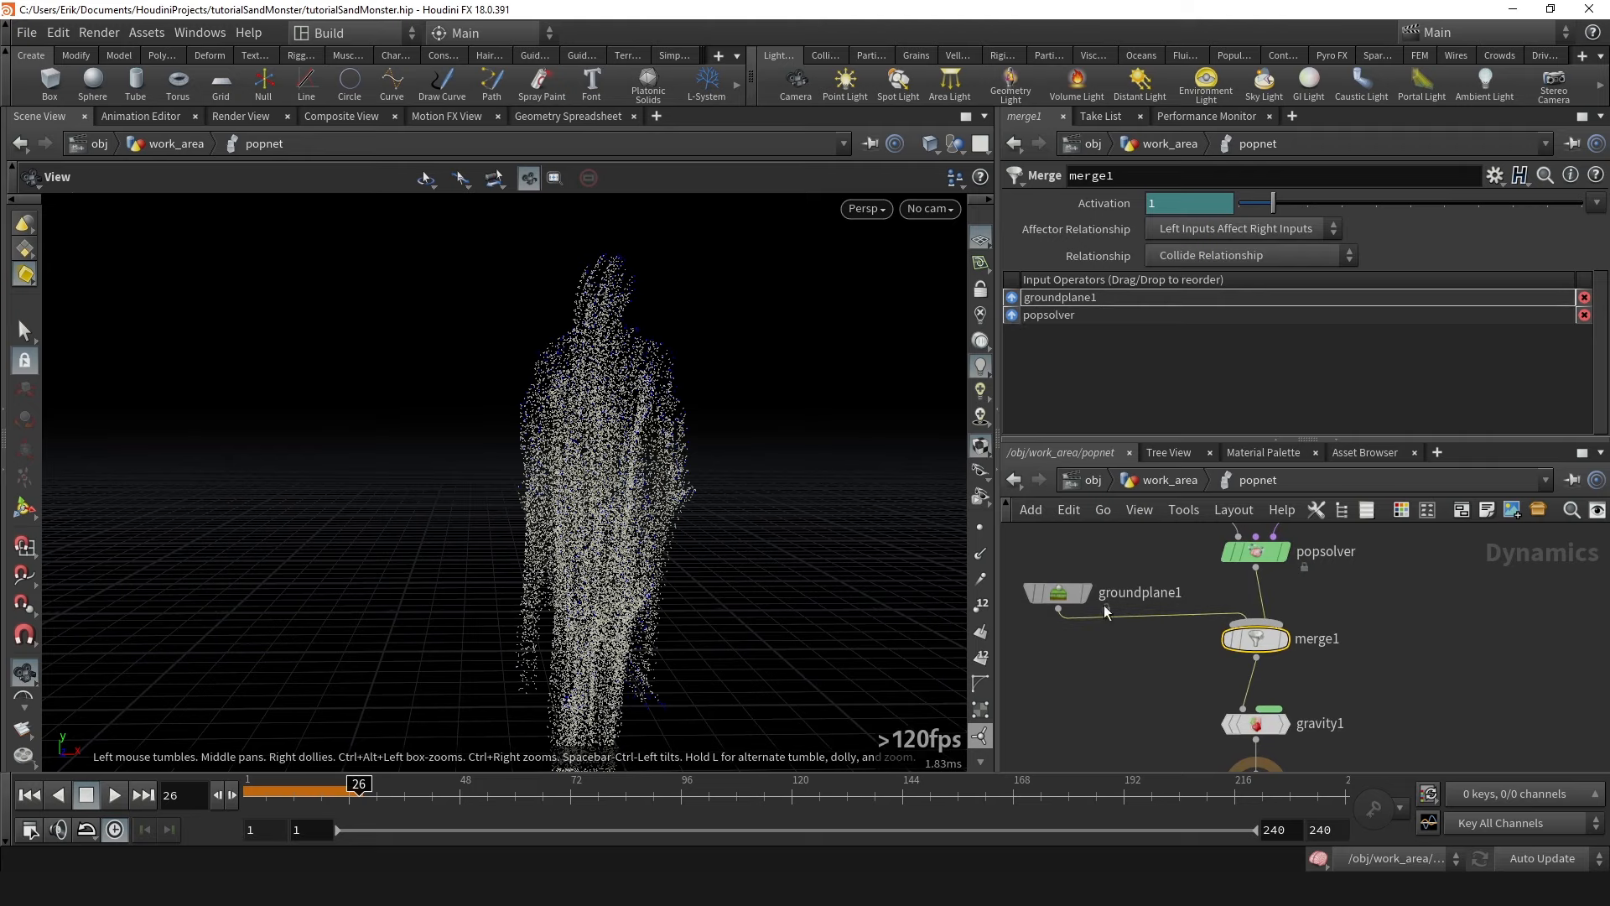
drag(1063, 576, 1065, 570)
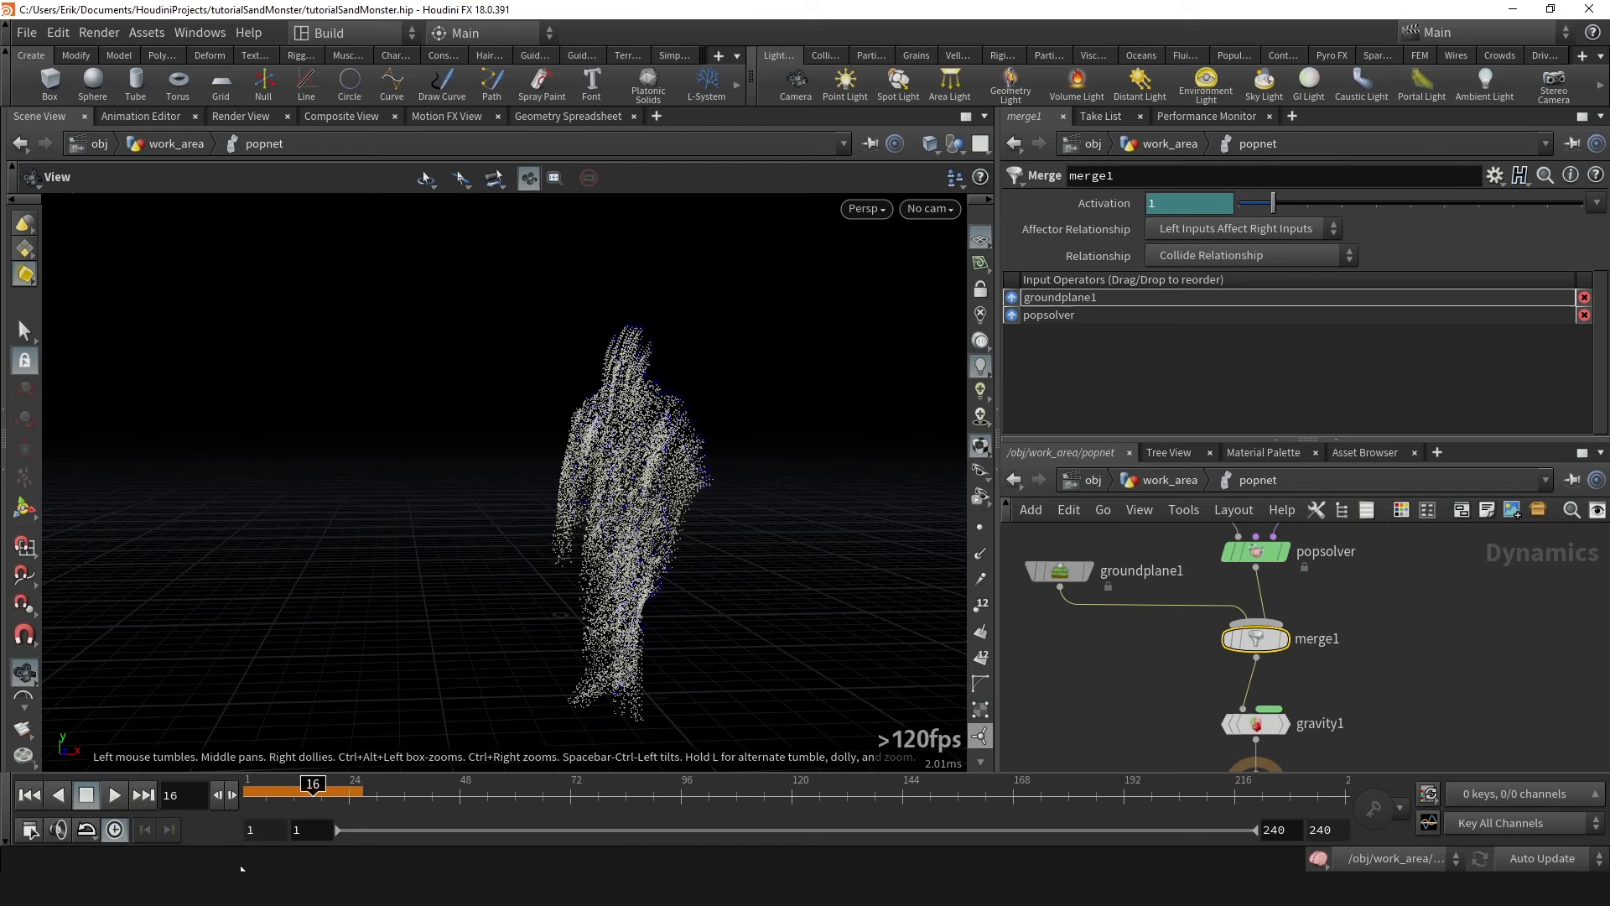
Play the simulation from frame 1 and scrub it, examining from several angles how the particles collide with the ground plane.
click(36, 801)
drag(604, 596, 657, 612)
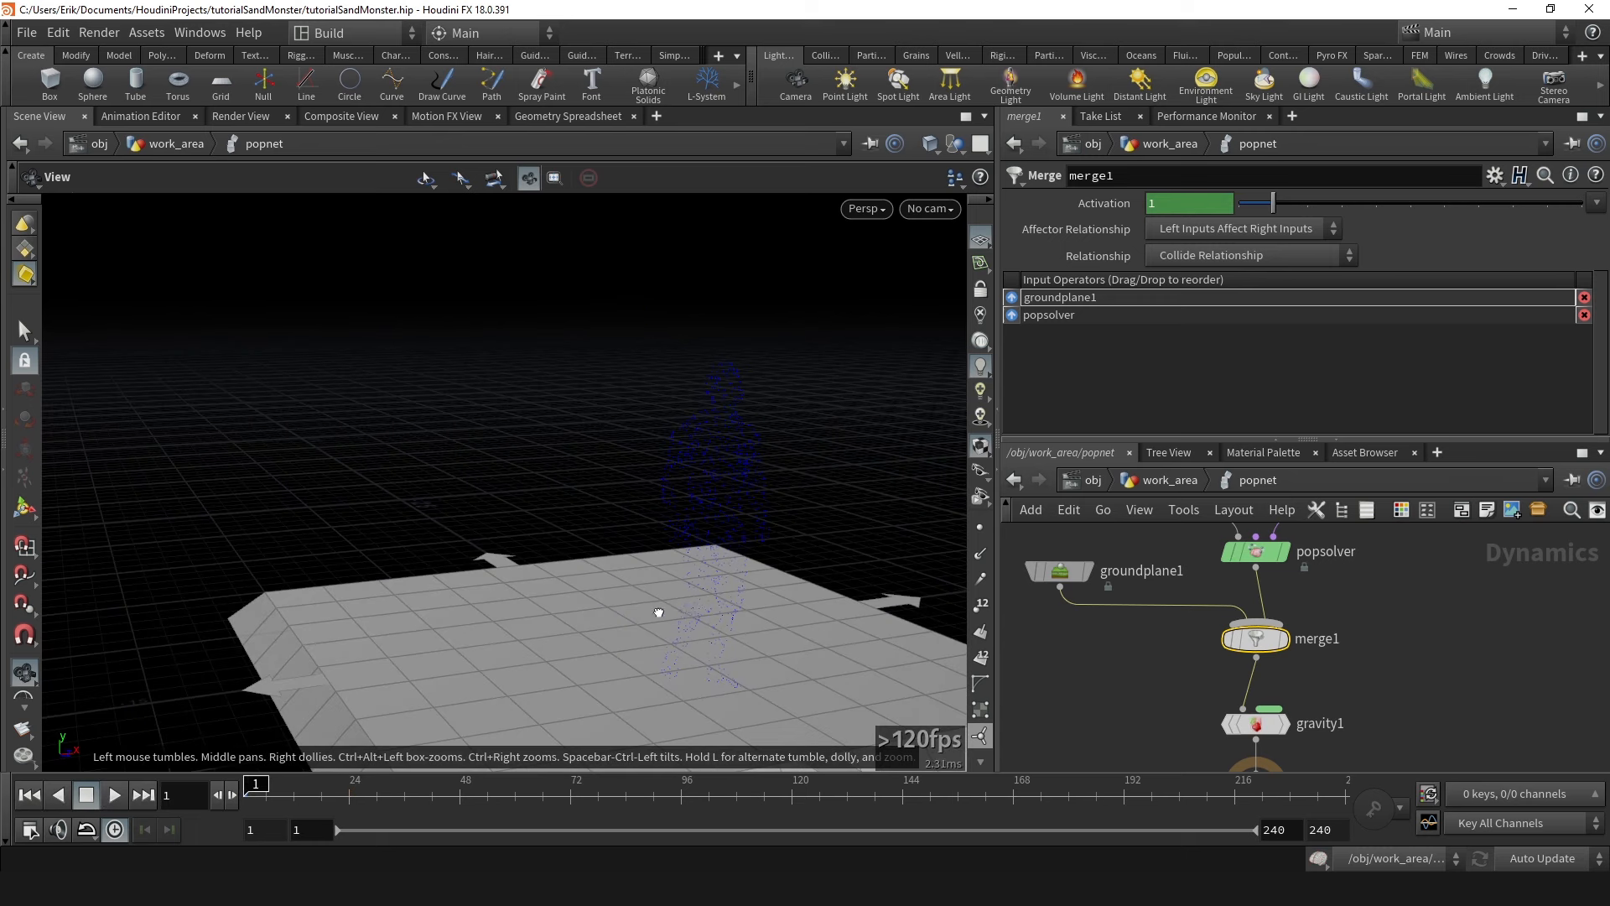
middle_drag(658, 612, 582, 495)
drag(582, 496, 550, 571)
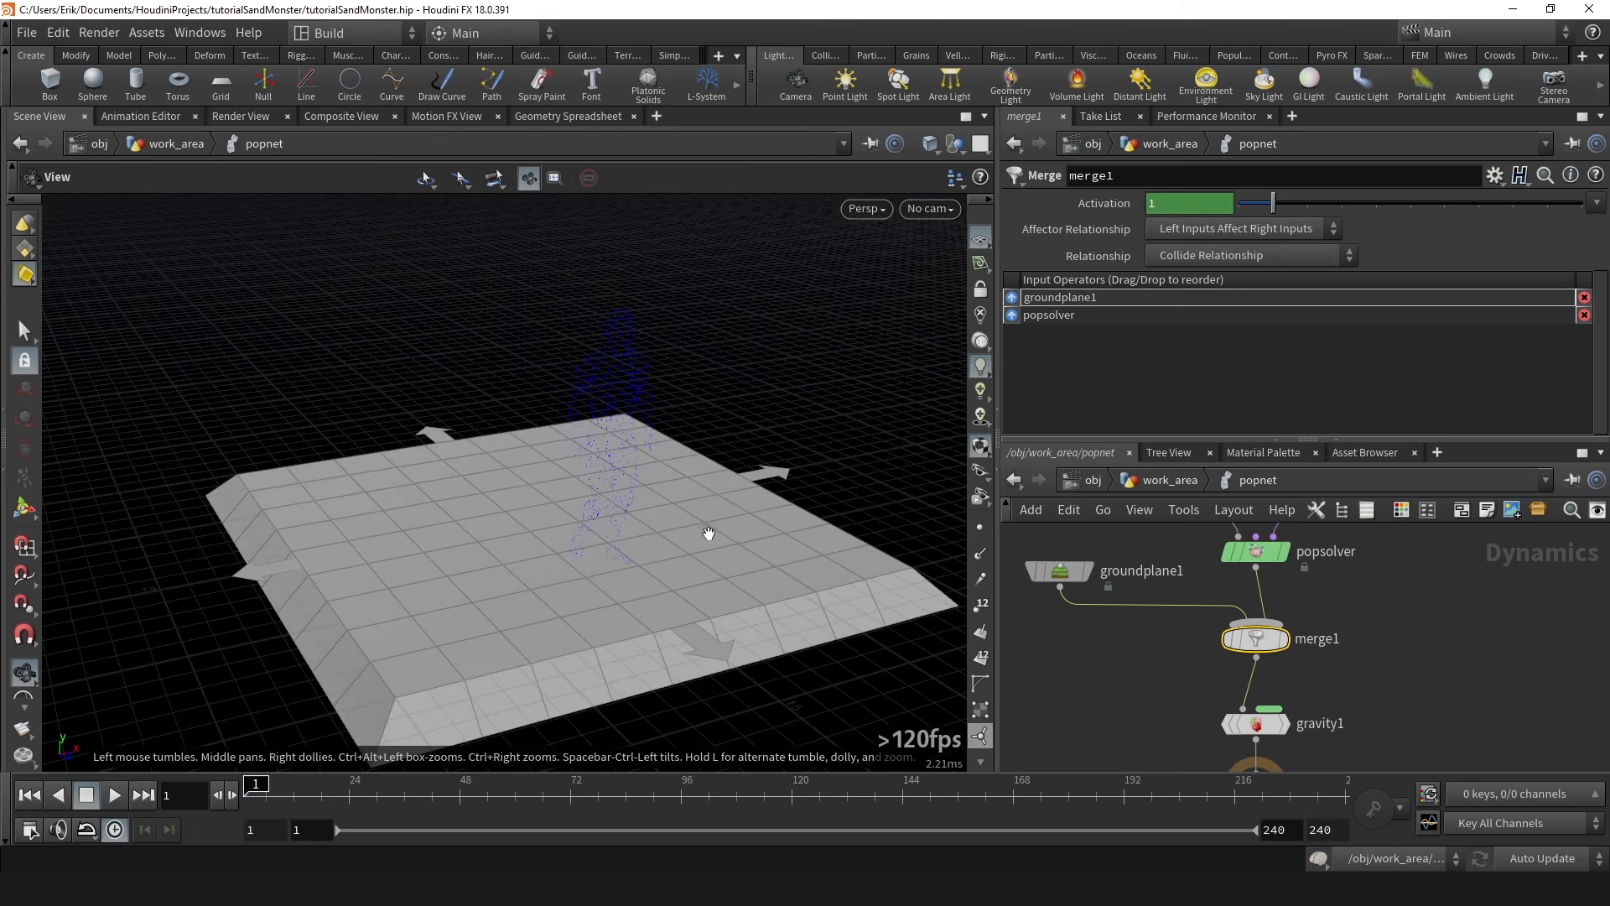
middle_drag(709, 533, 618, 445)
drag(618, 446, 587, 453)
click(116, 796)
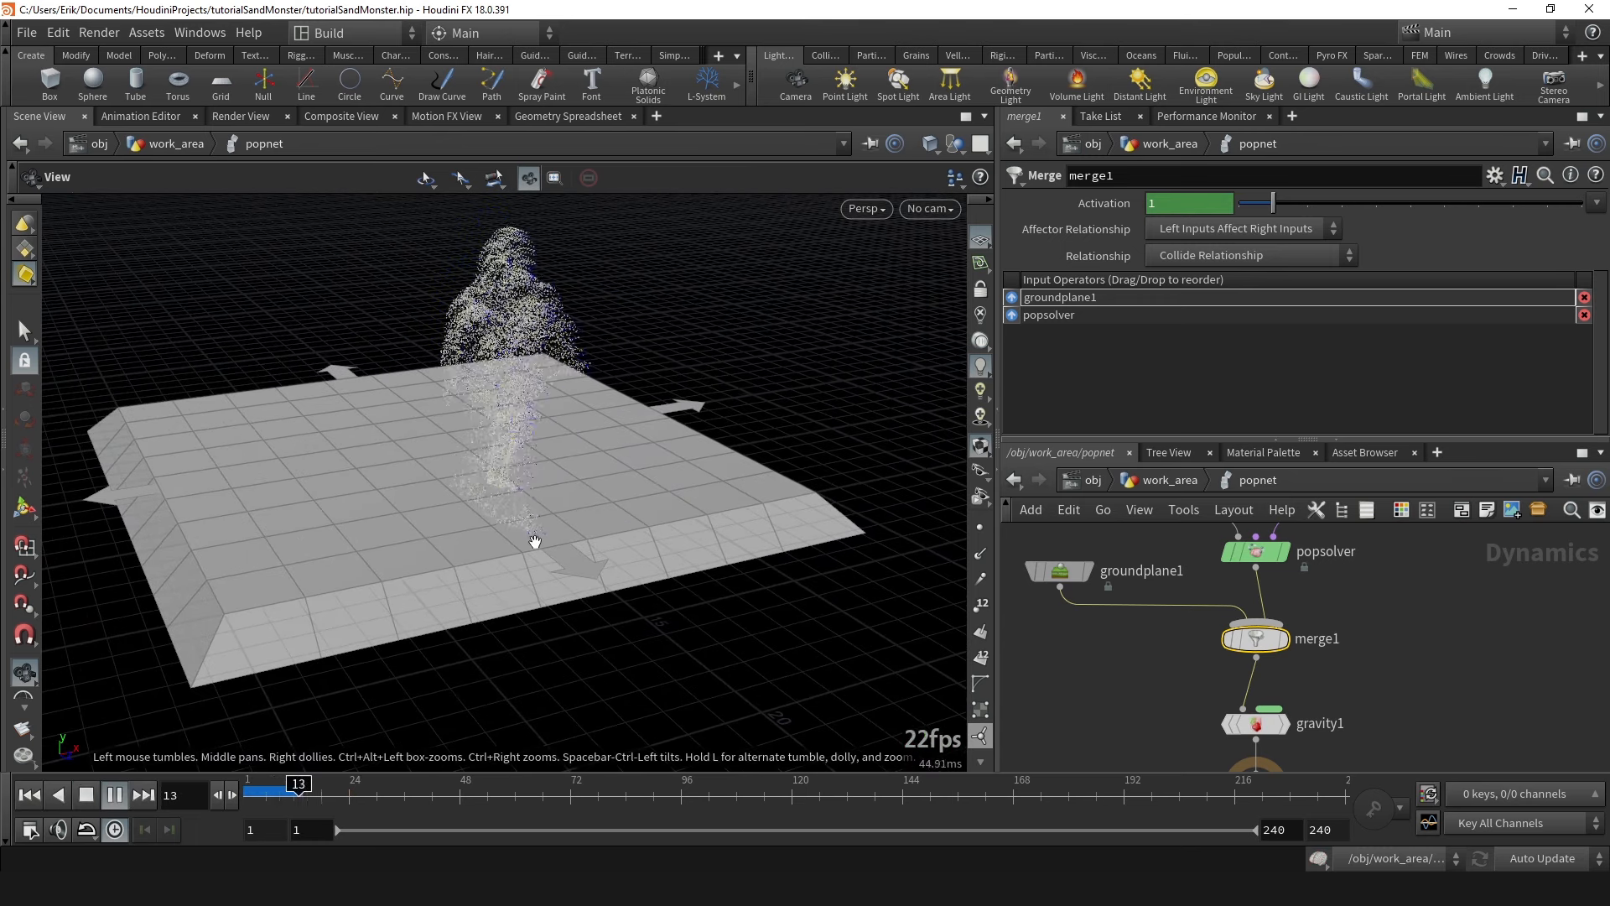
drag(539, 540, 596, 557)
drag(647, 495, 715, 486)
drag(360, 803, 243, 803)
click(117, 802)
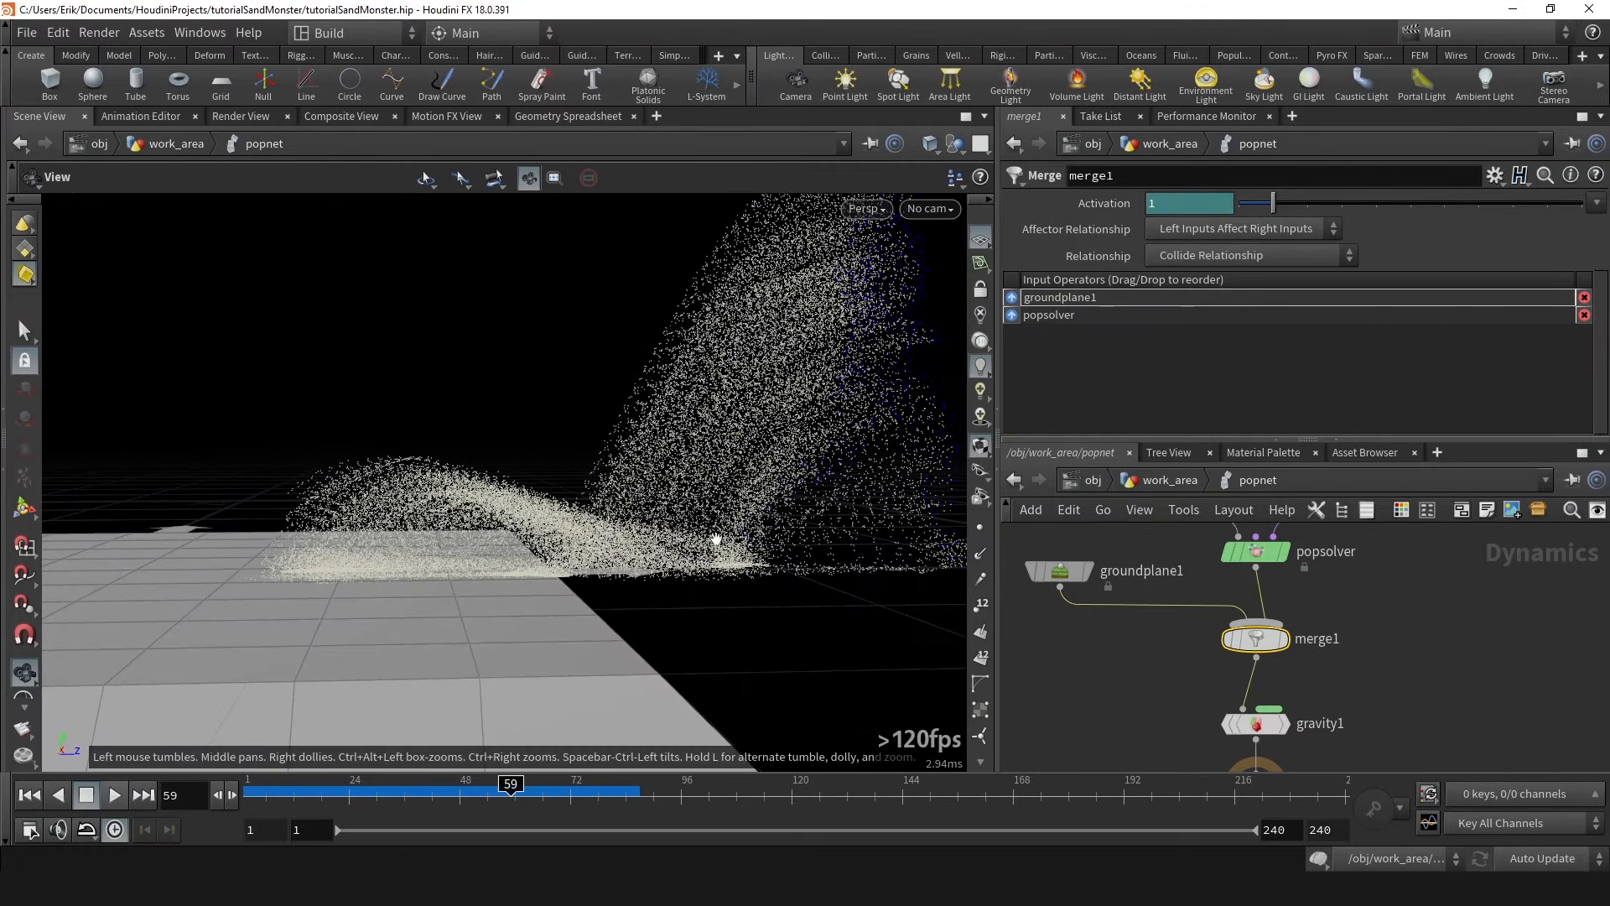
drag(727, 514, 684, 539)
drag(503, 804, 442, 799)
drag(495, 715, 519, 511)
drag(232, 599, 383, 479)
drag(571, 548, 558, 561)
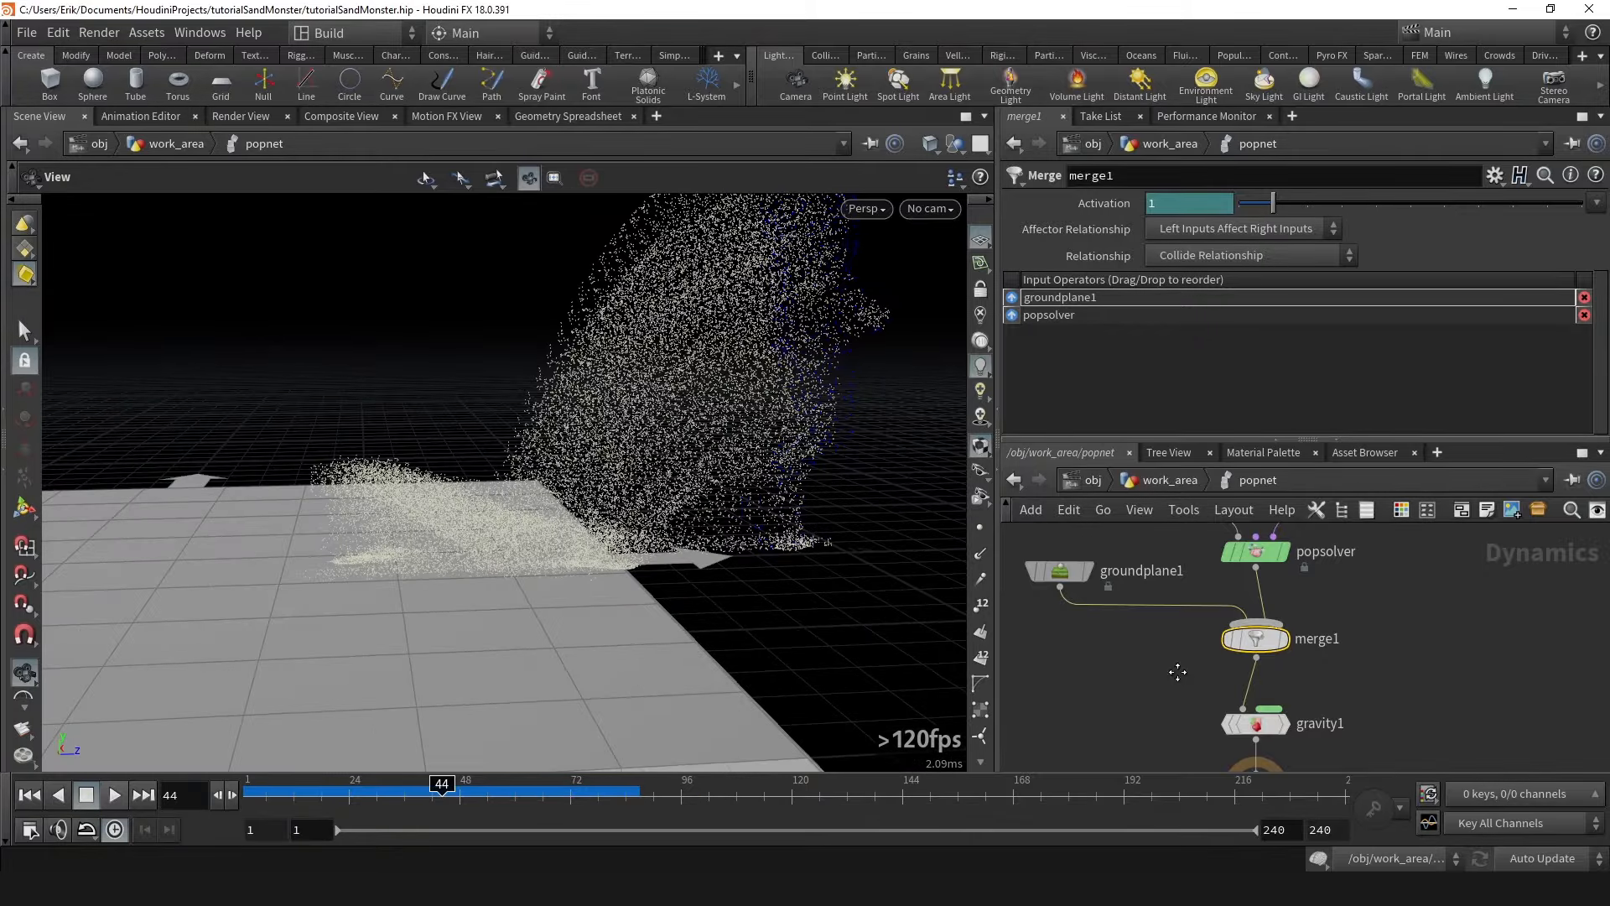
Set the Bounce of popobject to 0.1 in its physical properties.
middle_drag(1153, 622, 1178, 755)
drag(1214, 565, 1224, 560)
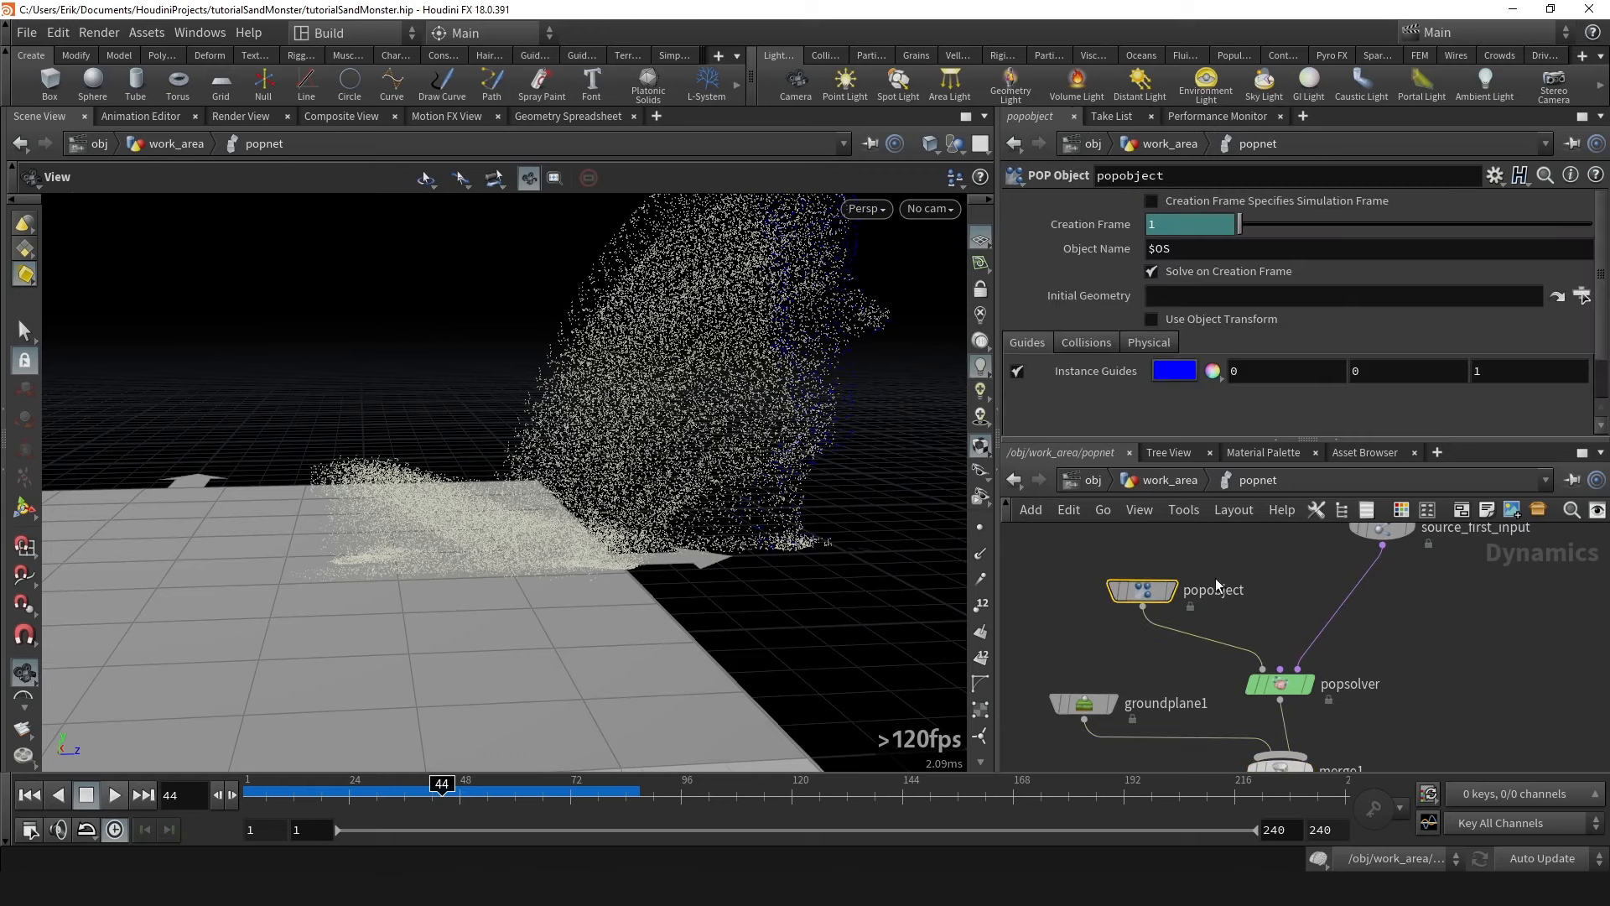
middle_drag(1234, 556, 1258, 543)
drag(1120, 727, 1119, 741)
drag(1059, 596, 1184, 544)
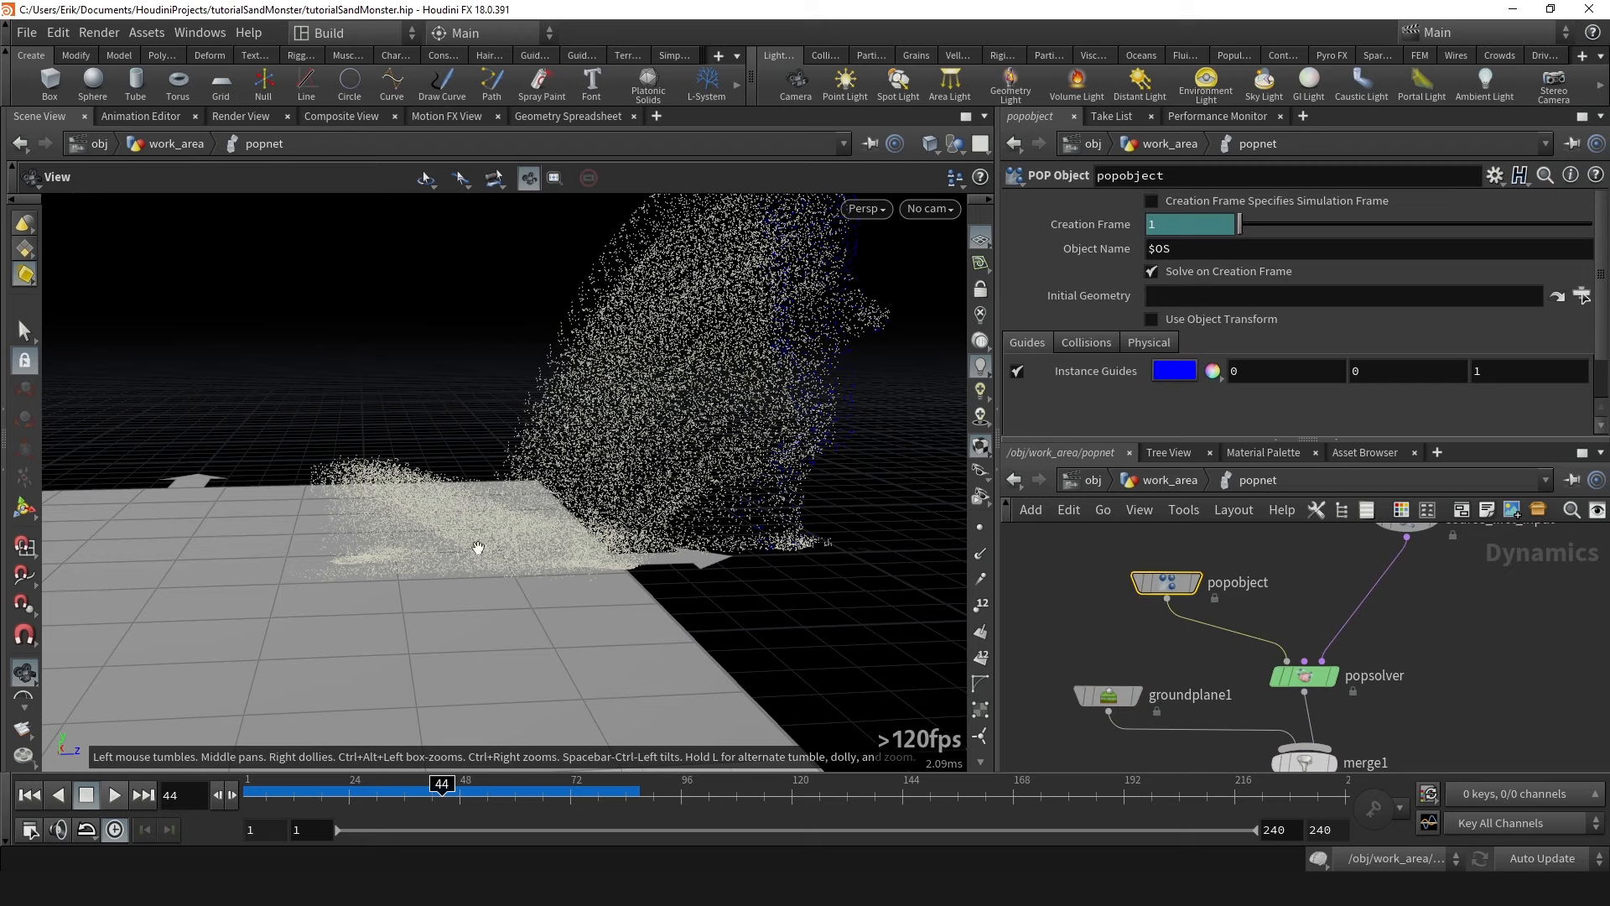
drag(450, 555, 470, 541)
click(1148, 344)
scroll(1054, 310, down, 2)
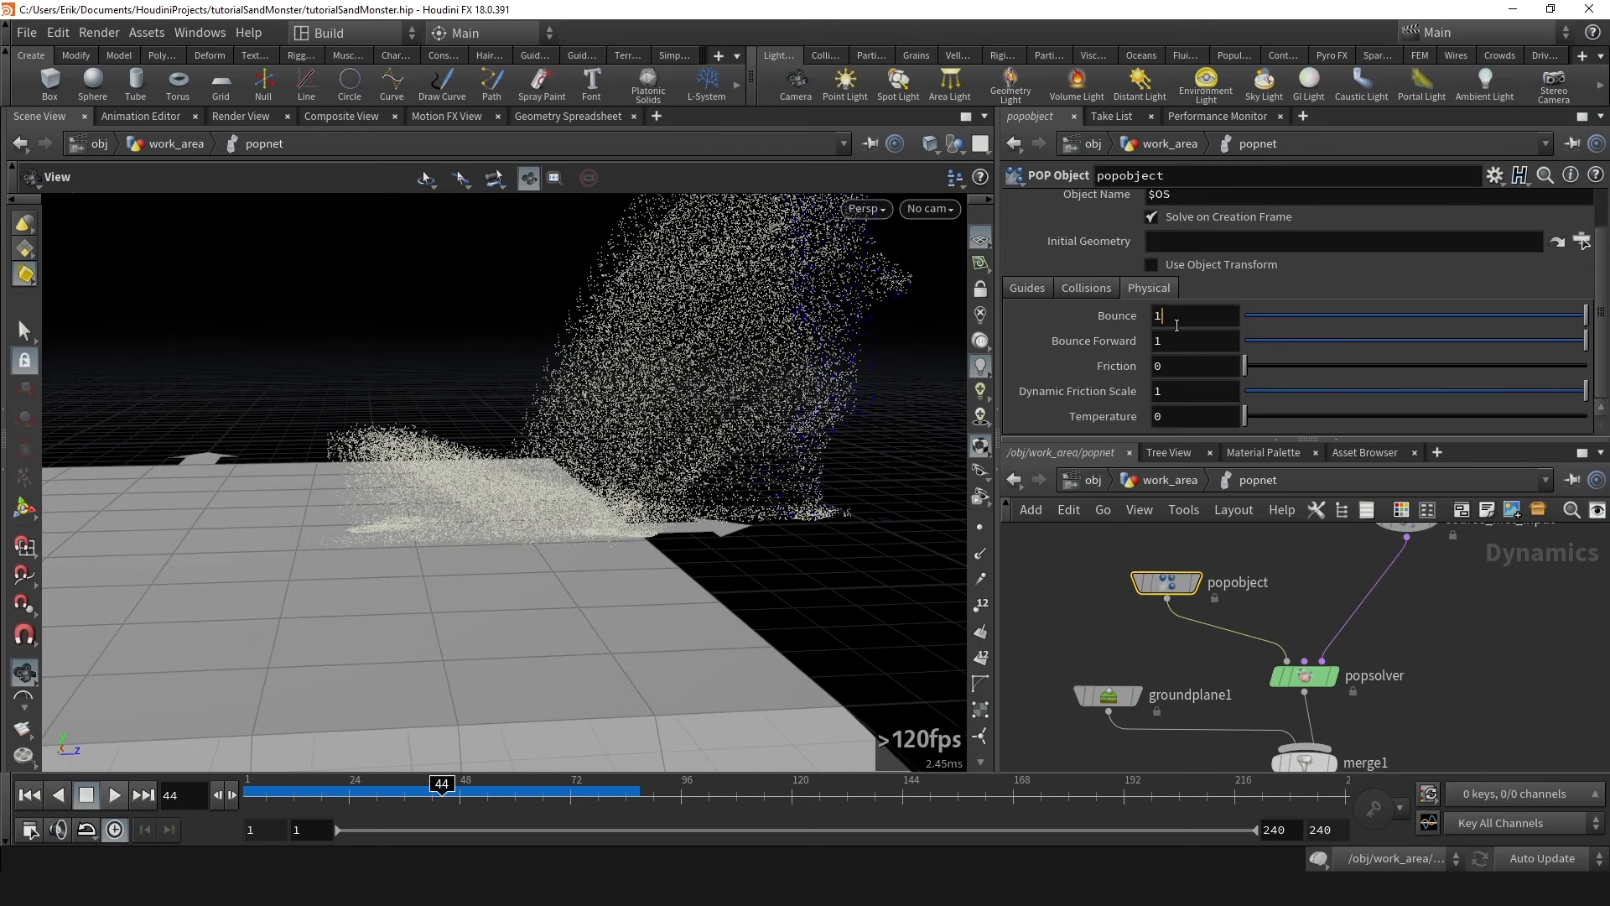
middle_drag(604, 409, 633, 399)
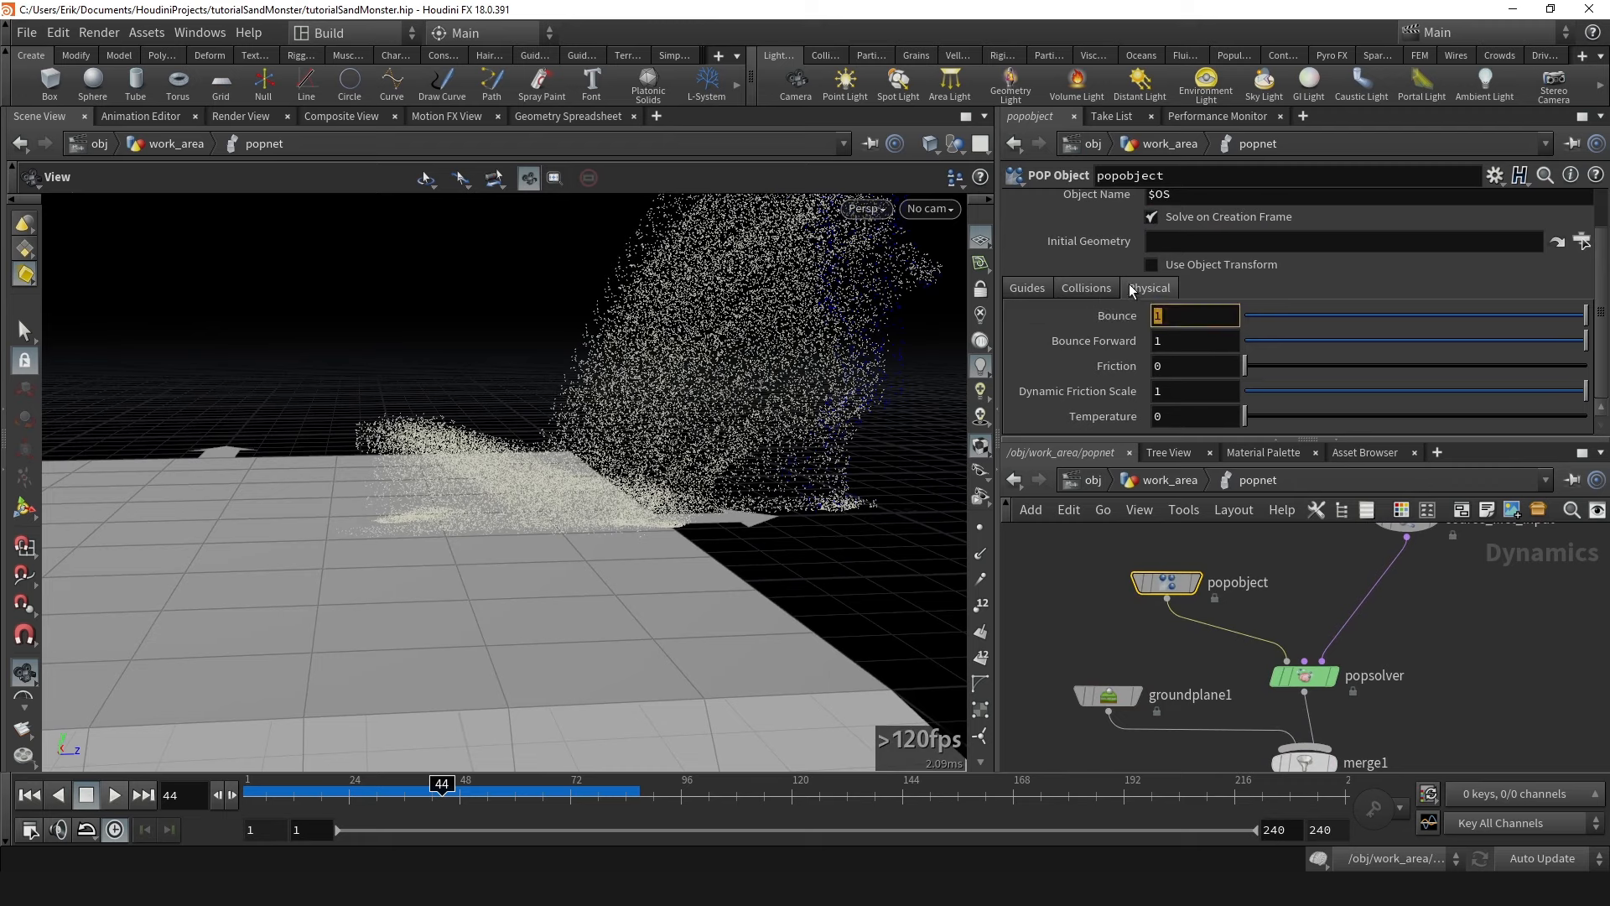
key(Return)
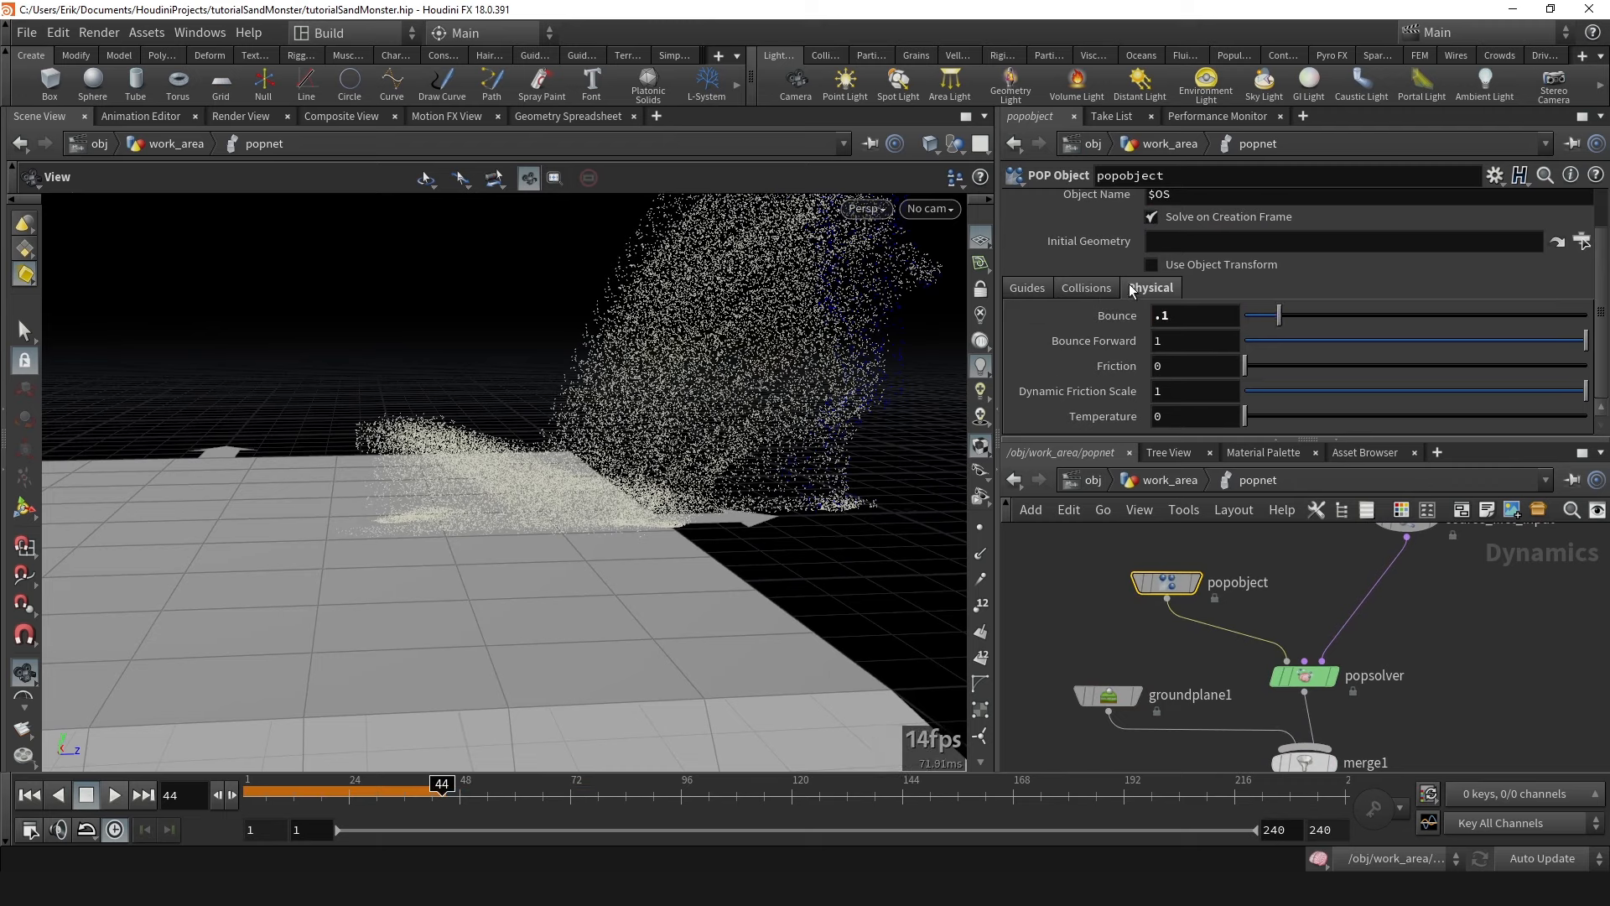
Replay the simulation from the start and scrub it, examining how the less bouncy particles land on the ground plane.
click(37, 794)
click(113, 801)
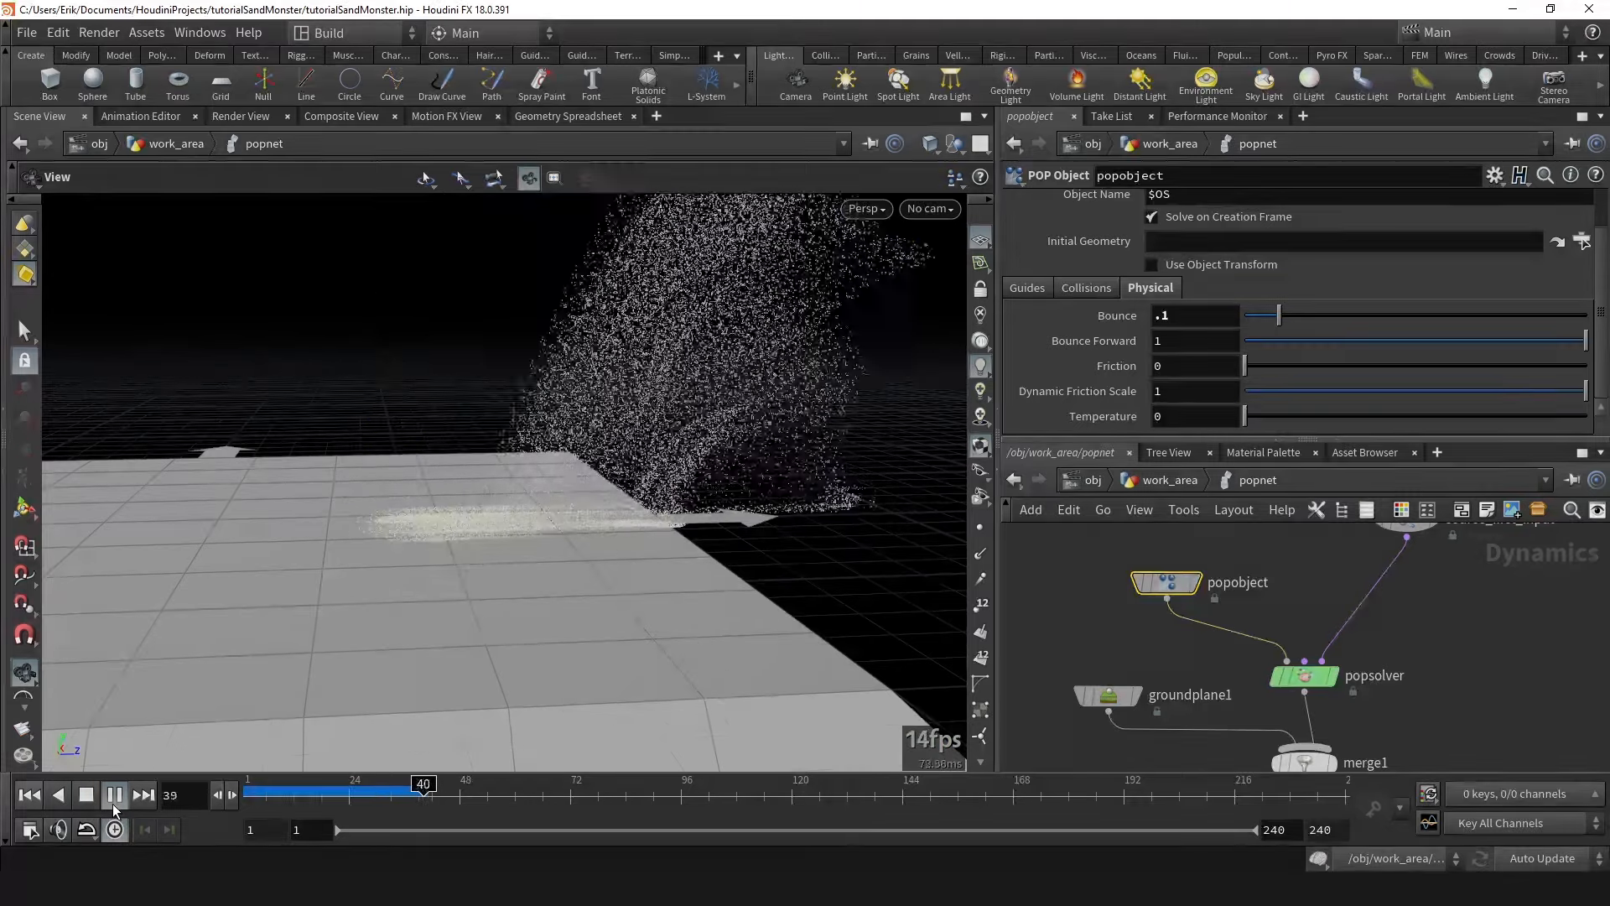
drag(402, 533, 556, 580)
right_drag(556, 580, 727, 481)
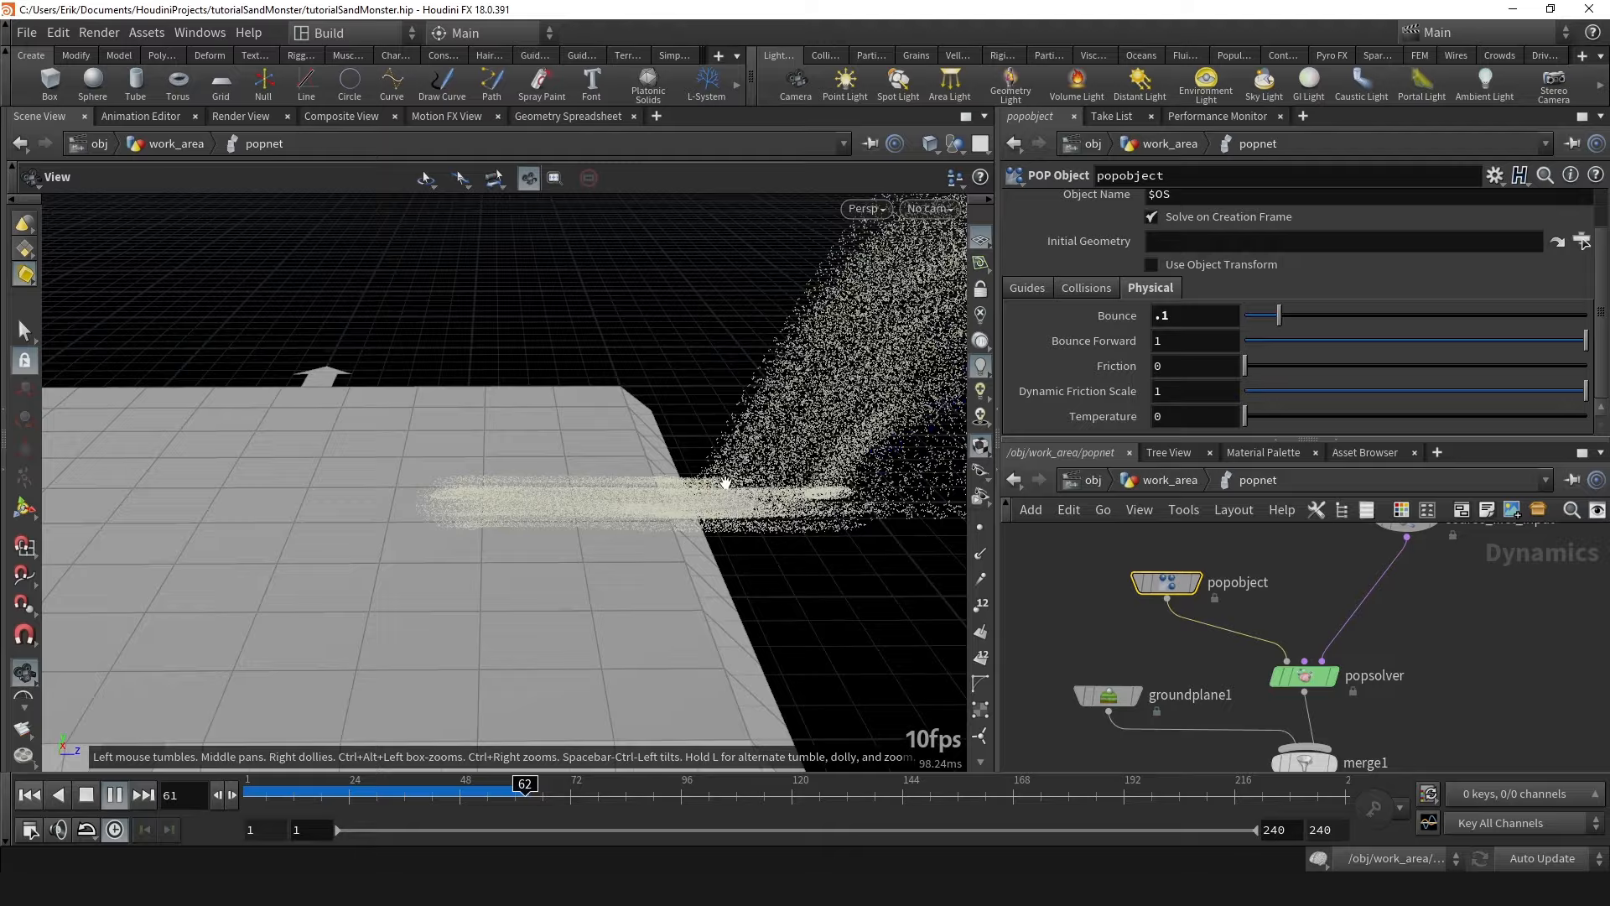
drag(726, 481, 662, 520)
drag(397, 801, 432, 792)
drag(715, 445, 831, 453)
drag(868, 250, 625, 463)
drag(431, 792, 464, 791)
drag(587, 579, 644, 555)
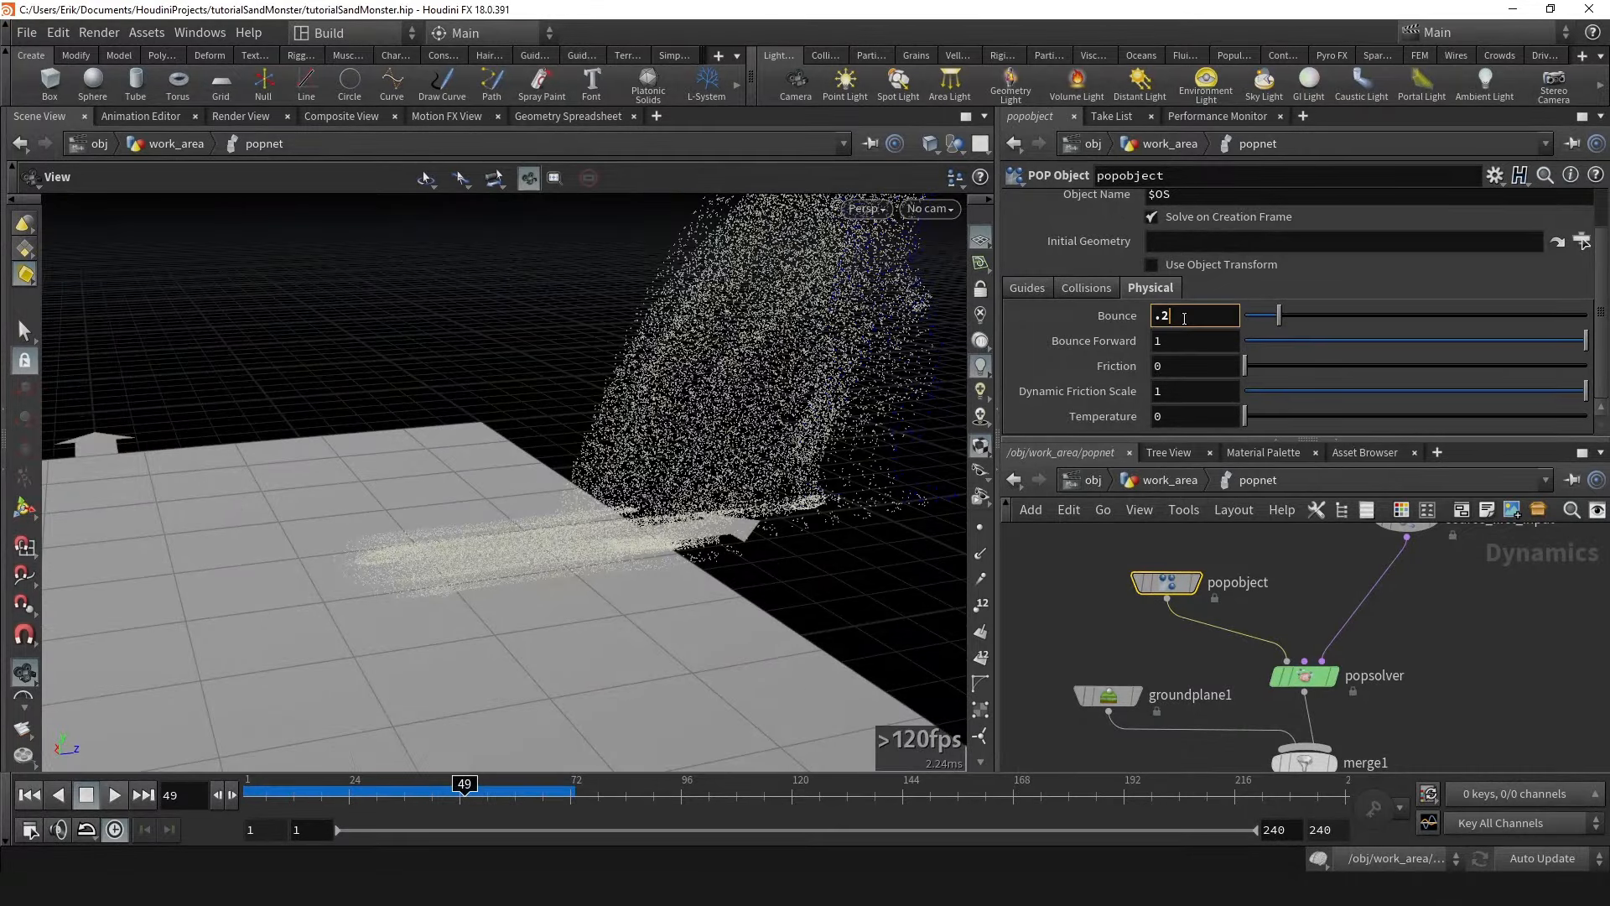
Try a Bounce of 0.2 on popobject and replay the simulation from the start.
key(Return)
click(29, 794)
click(114, 794)
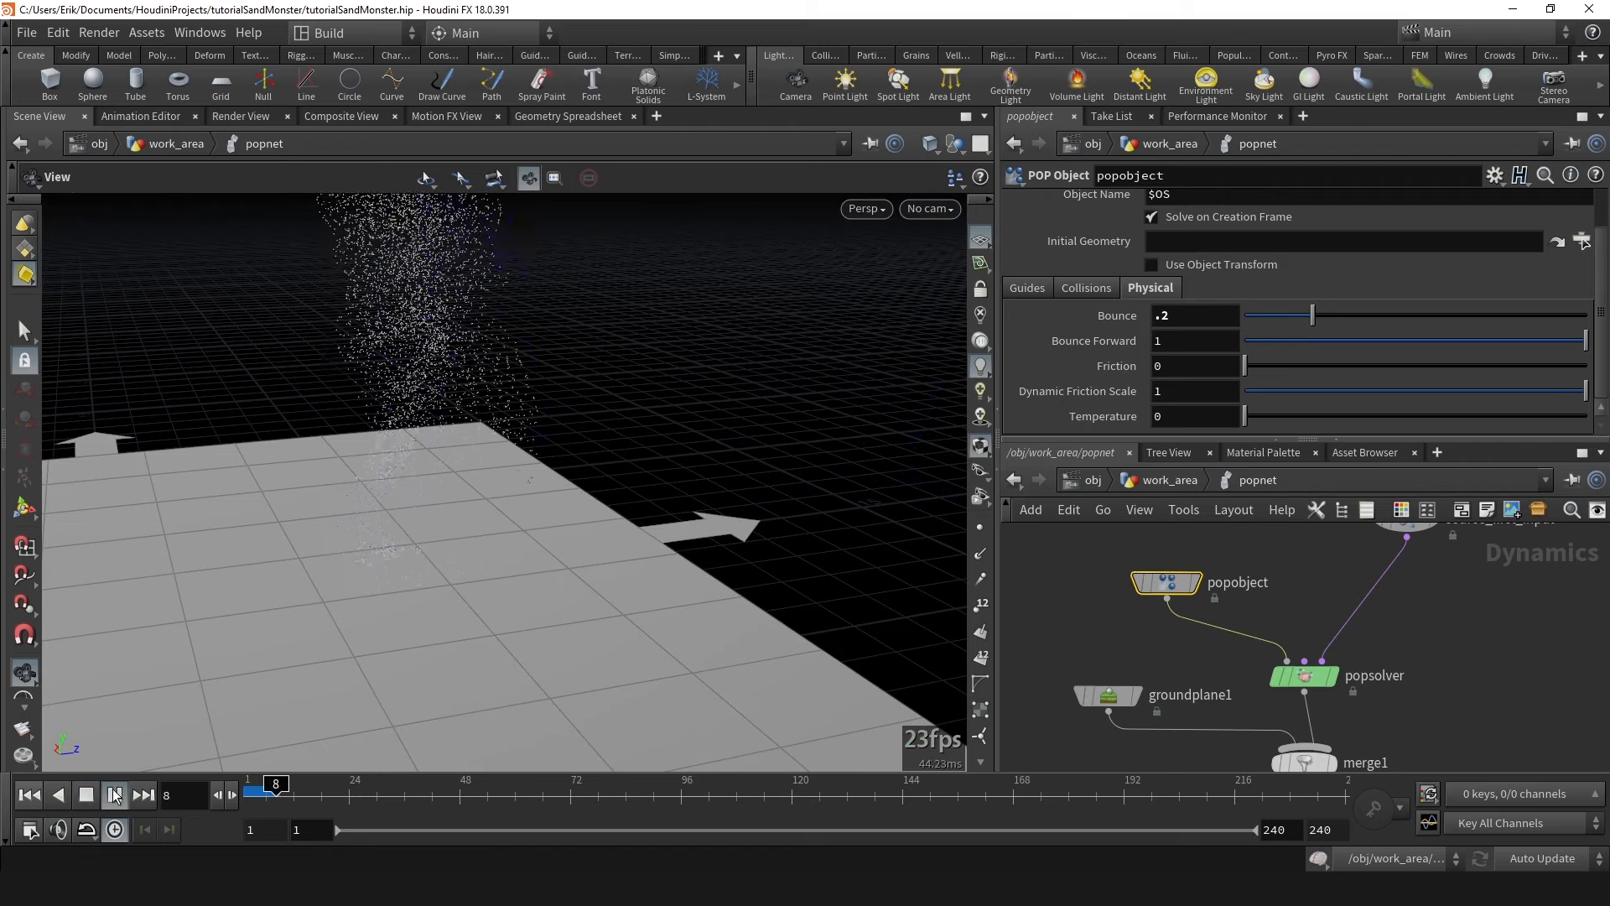
drag(306, 613, 485, 565)
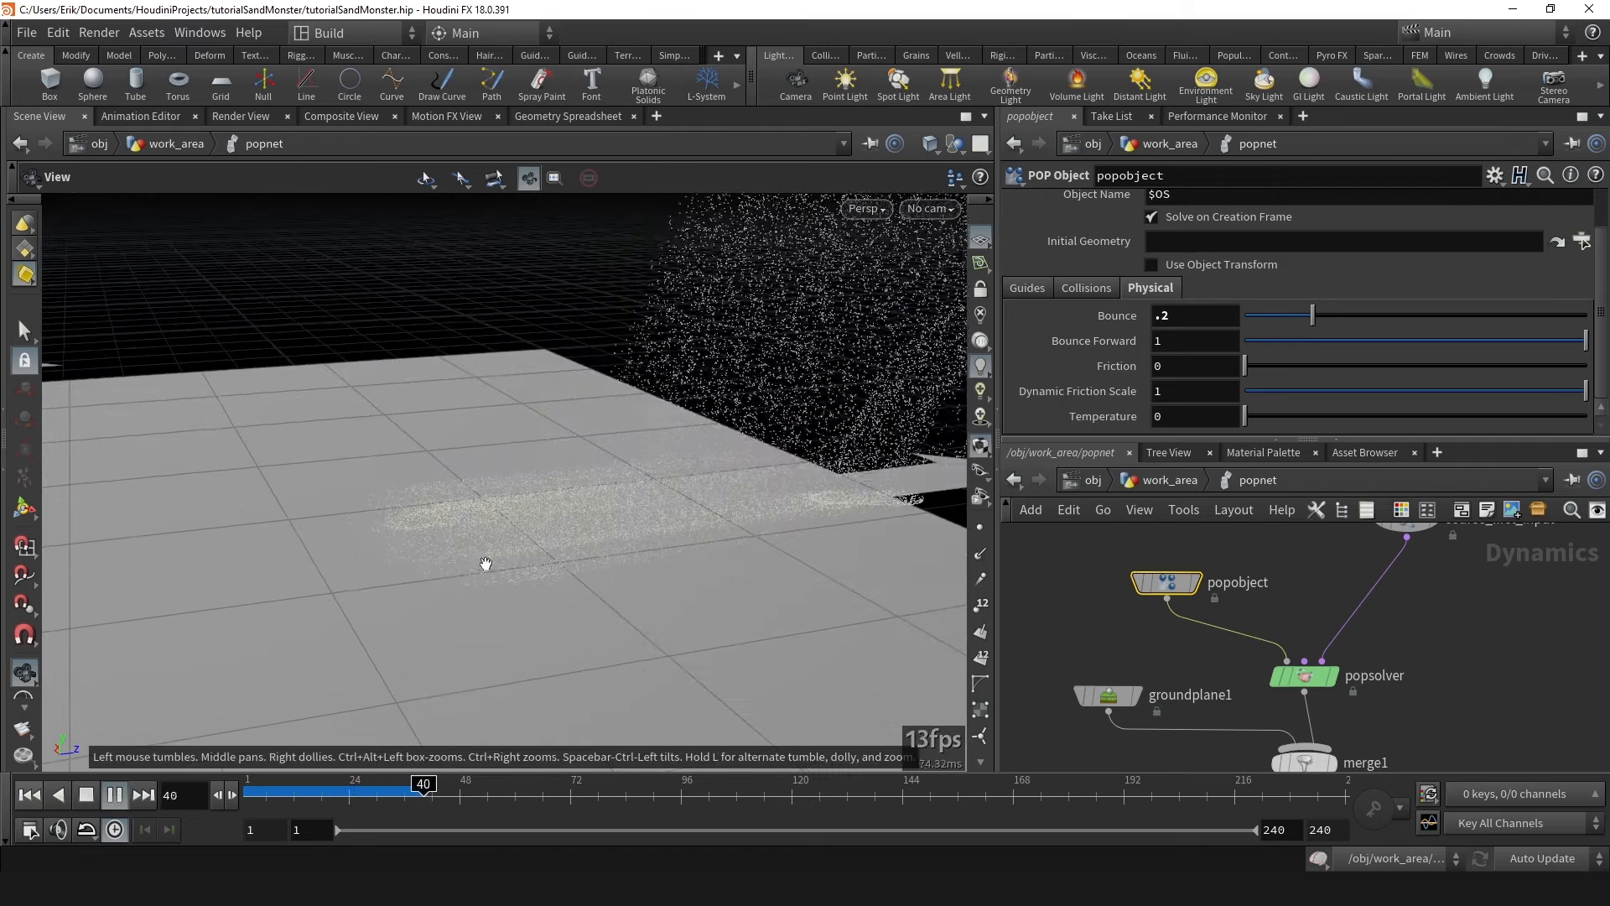
click(386, 790)
Set popobject's Bounce to 0.1 and view the particles from another angle.
key(BackSpace)
text(1)
key(Return)
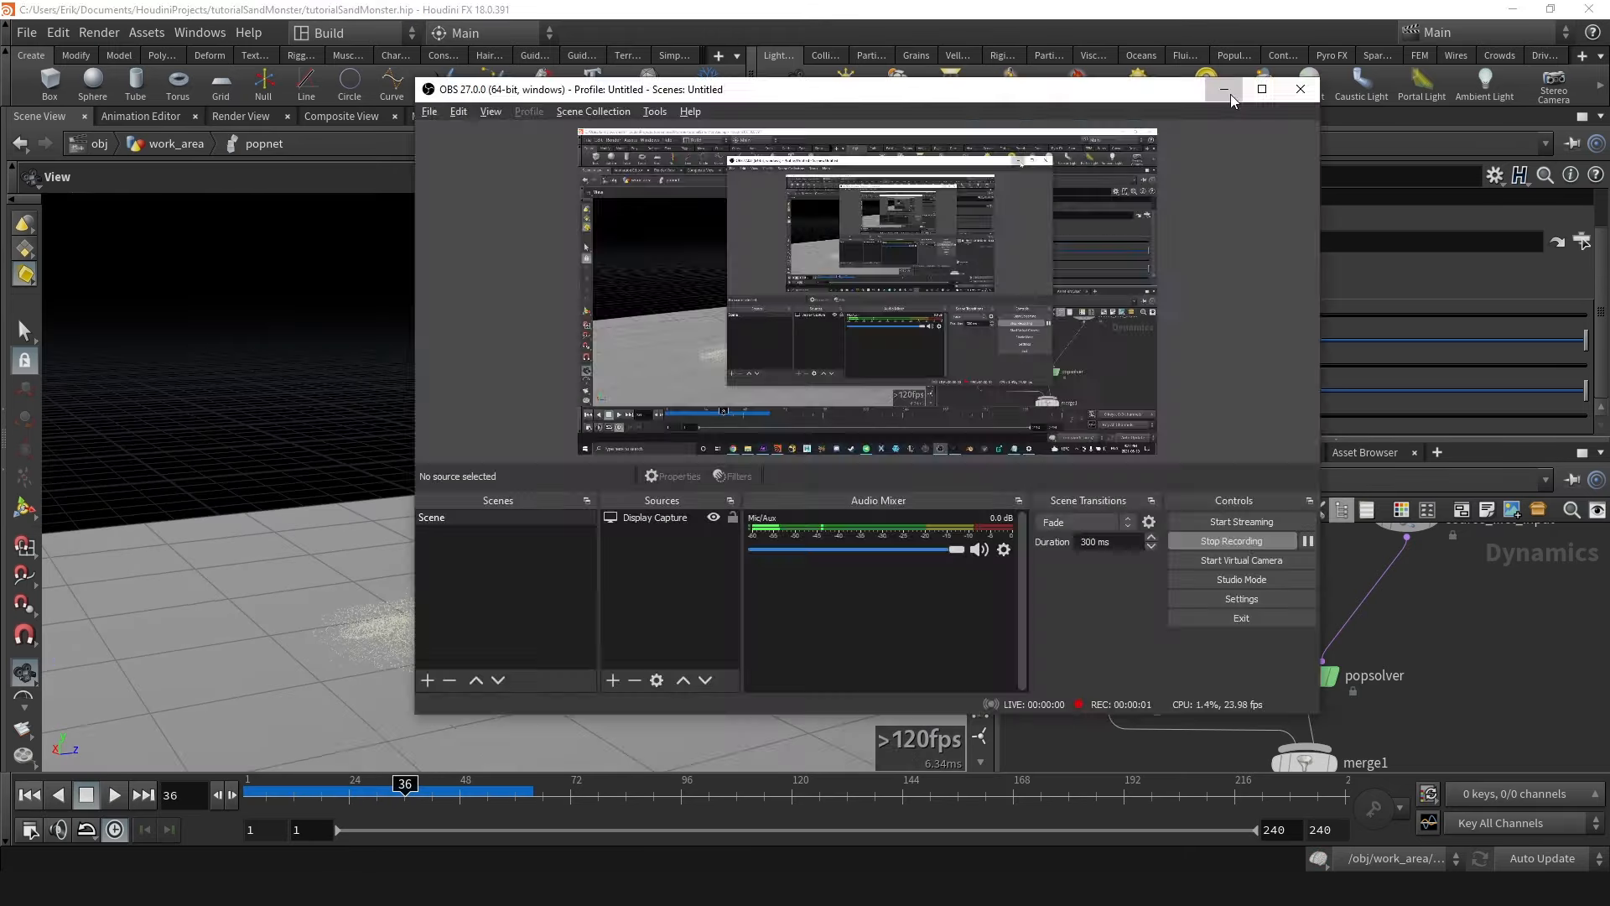
click(1230, 100)
drag(587, 436, 711, 444)
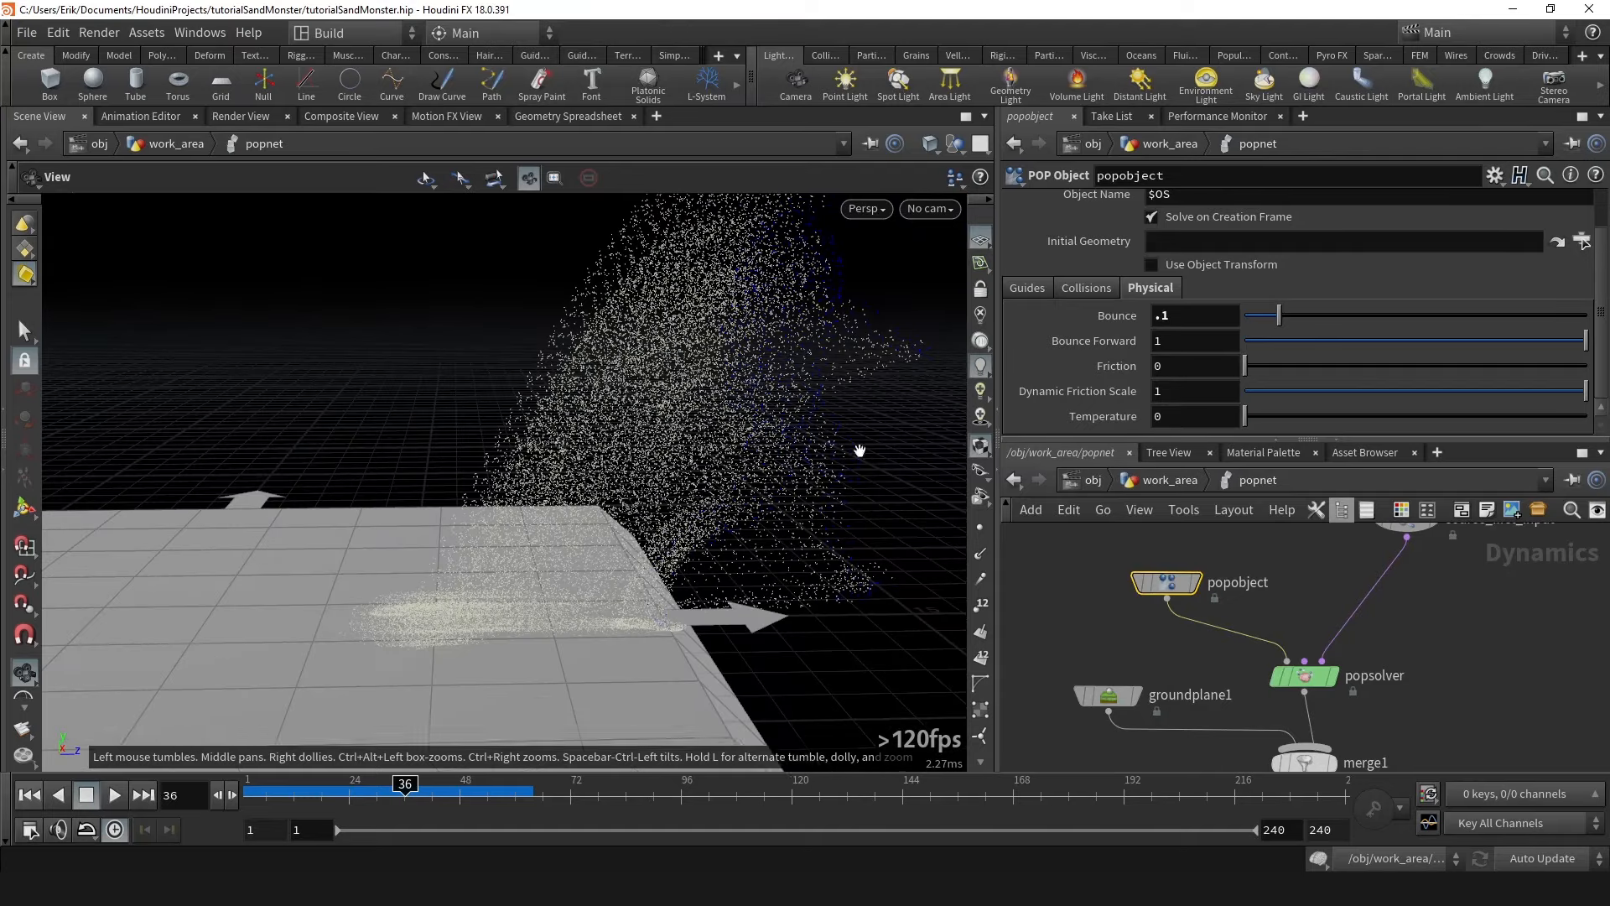
Go up to work_area, set scatter1's Global Seed to about 0.88 and scrub the timeline to compare the point distribution.
click(1150, 481)
drag(521, 528, 612, 469)
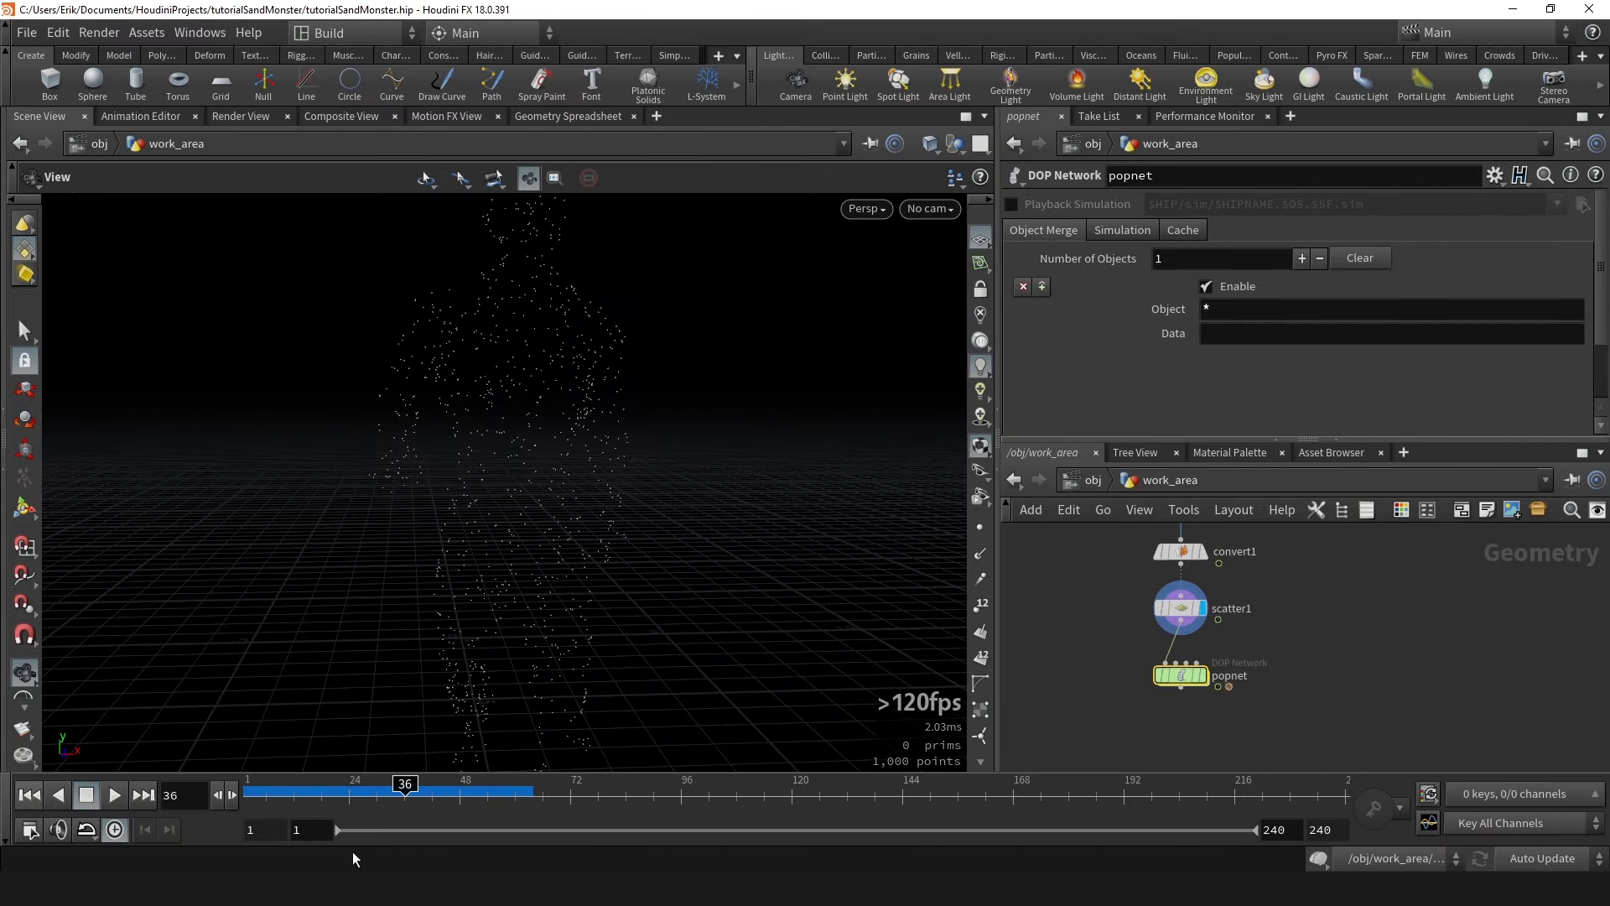
drag(230, 807, 278, 801)
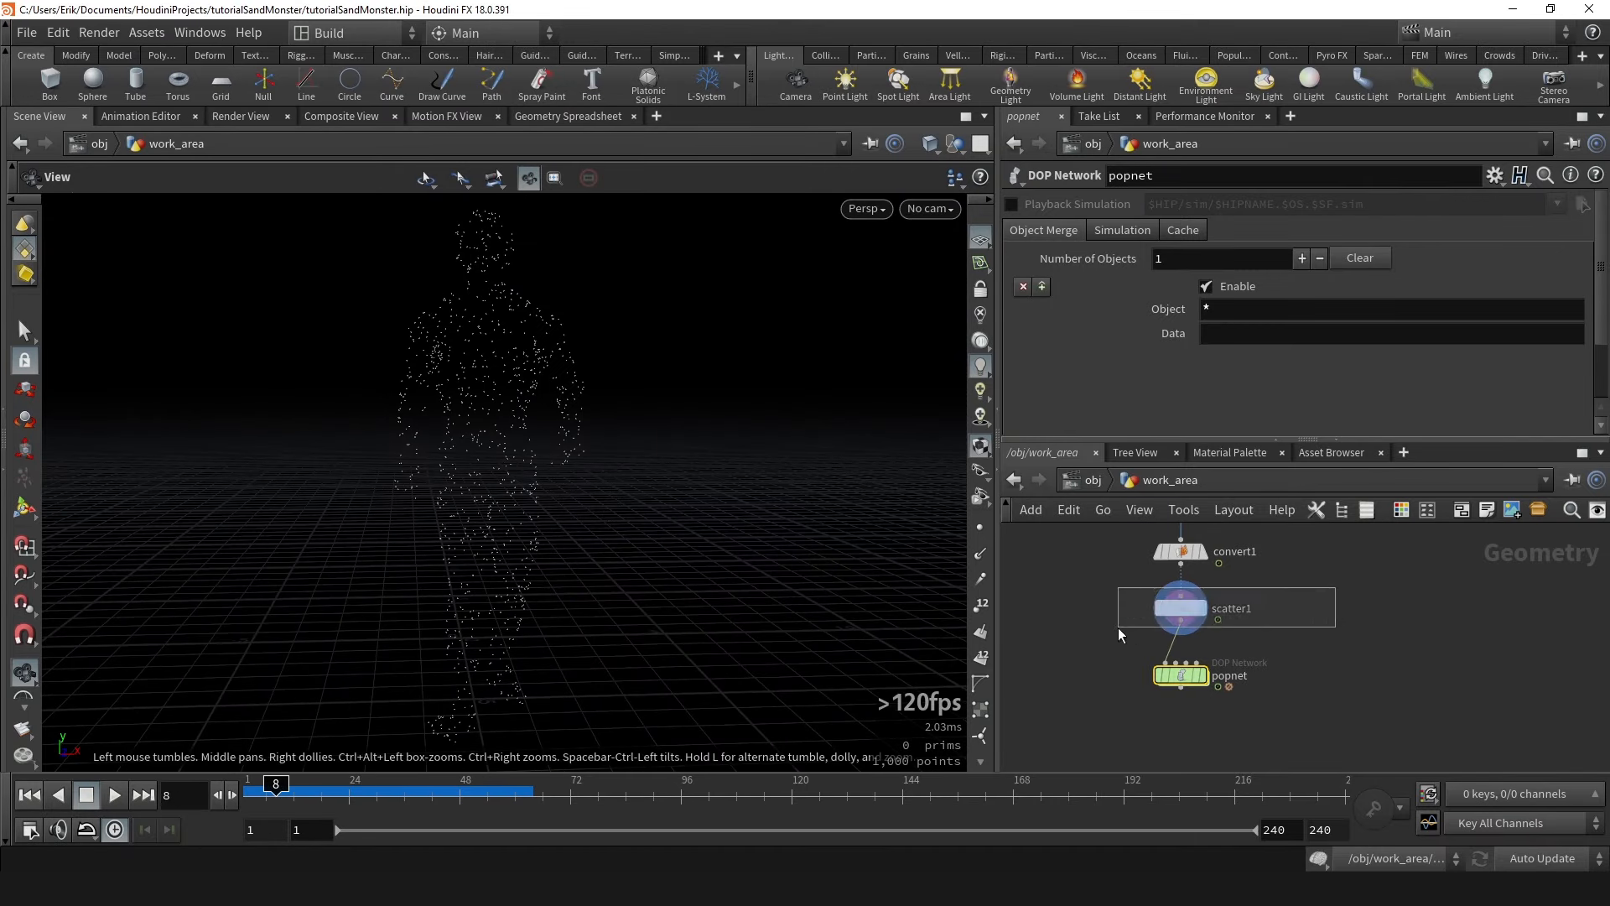
drag(1129, 627, 1129, 629)
drag(461, 470, 546, 439)
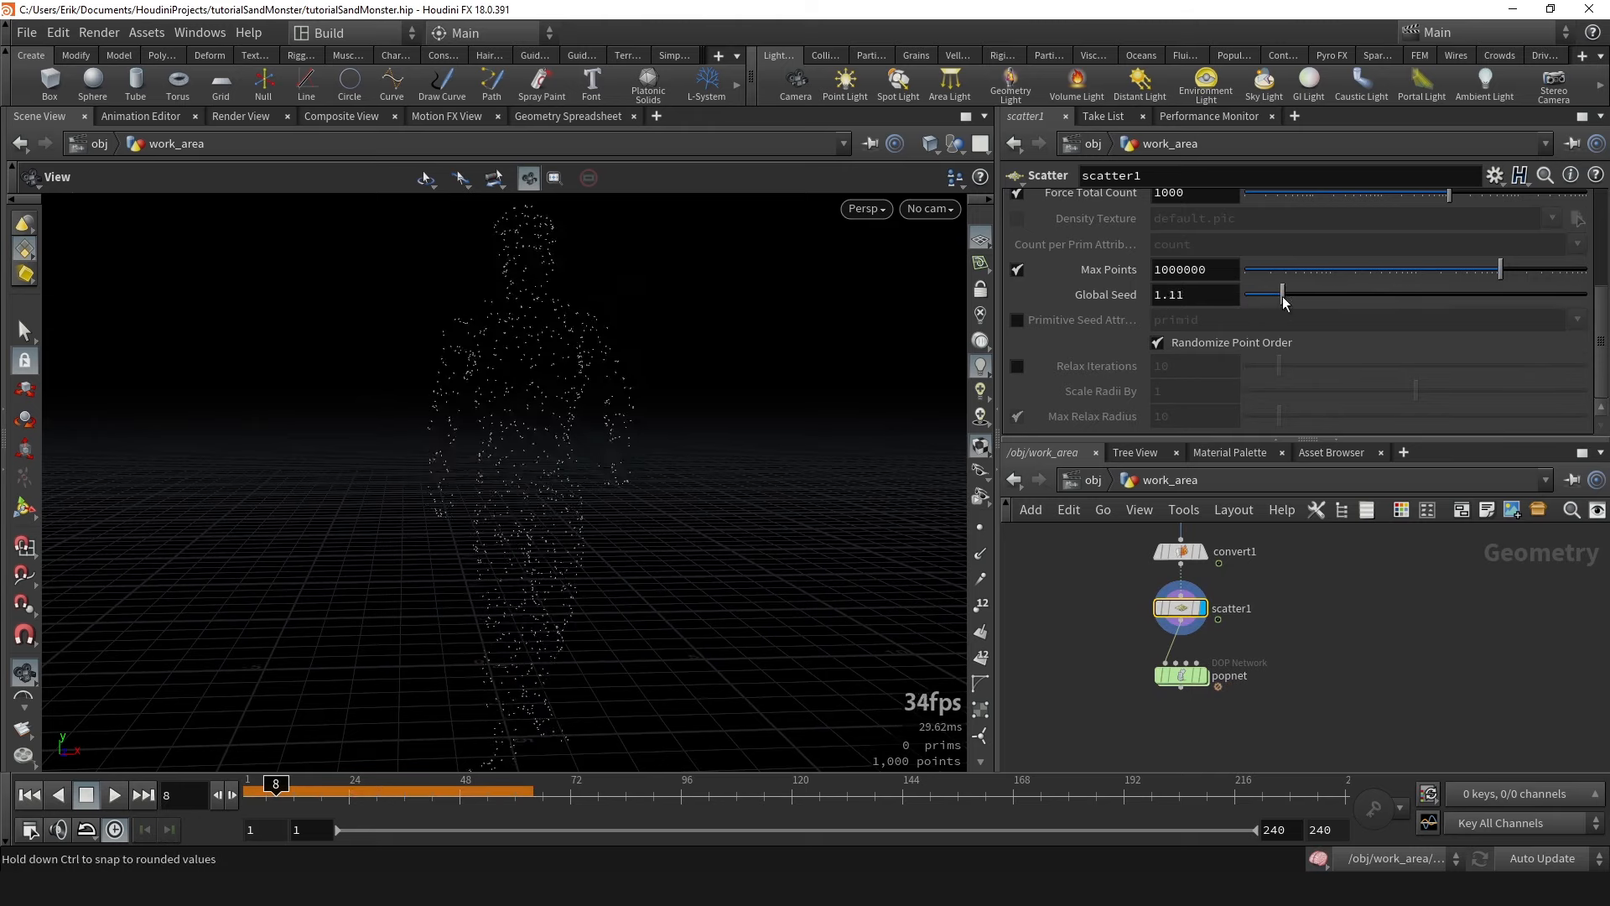
drag(1262, 307, 1276, 303)
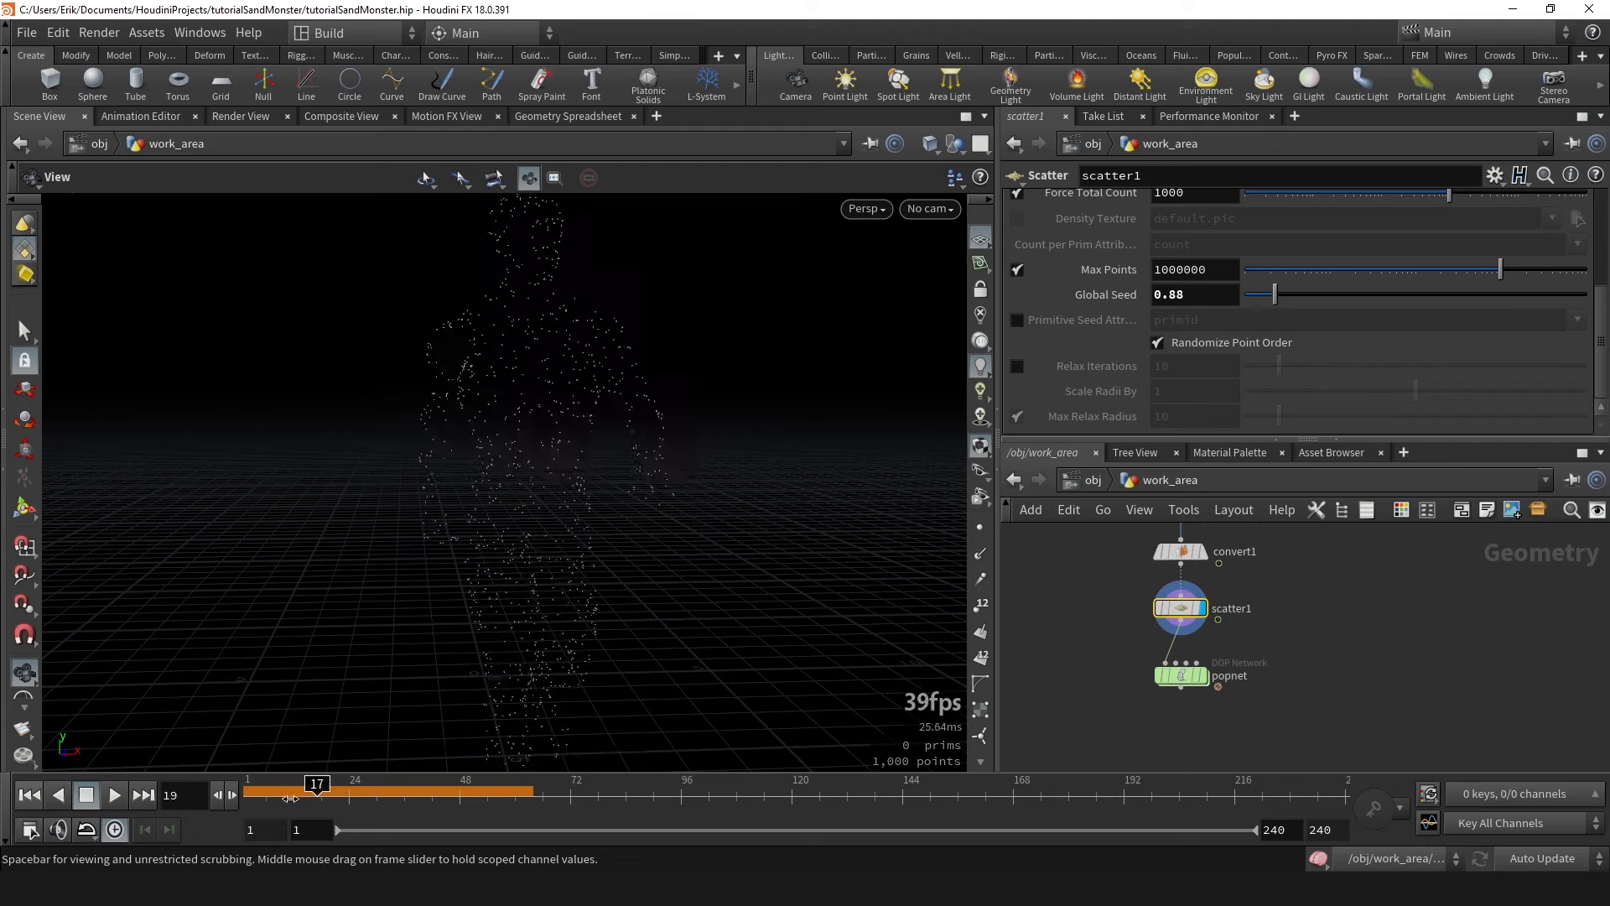
drag(297, 797, 294, 795)
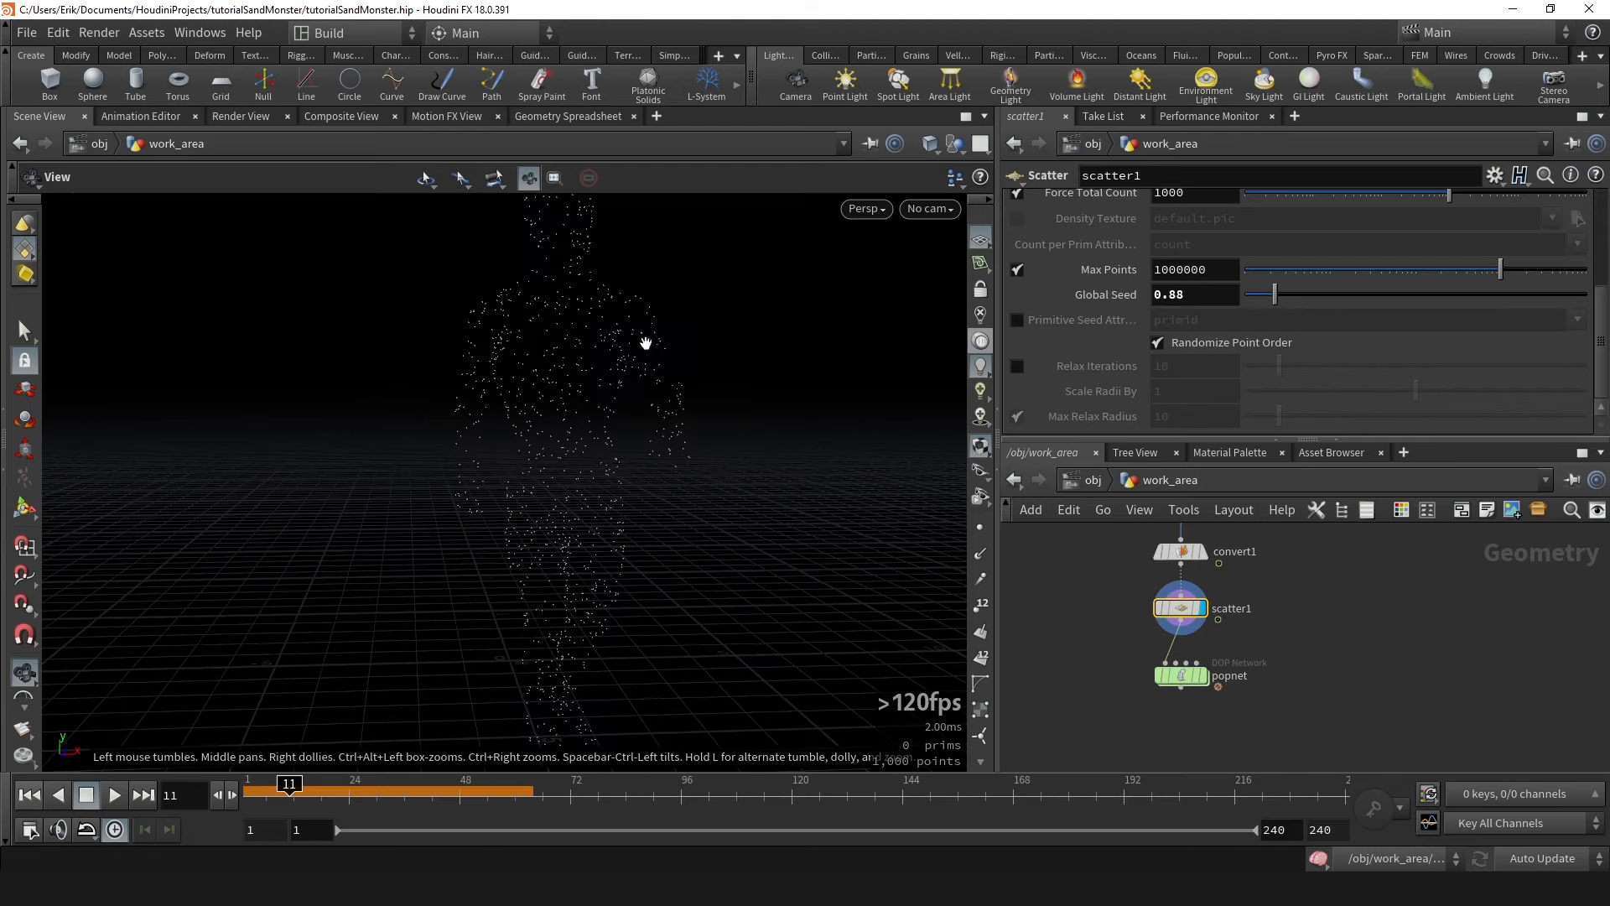
Open popnet and scrub the simulation, examining the trails of particles emitted from the fixed scatter points.
double_click(1181, 675)
mouse_move(628, 508)
mouse_down()
mouse_move(576, 416)
mouse_move(424, 417)
mouse_move(589, 291)
mouse_move(579, 363)
mouse_move(410, 363)
mouse_up()
mouse_move(291, 788)
mouse_down()
mouse_move(349, 789)
mouse_move(305, 789)
mouse_move(322, 789)
mouse_up()
drag(434, 385, 529, 405)
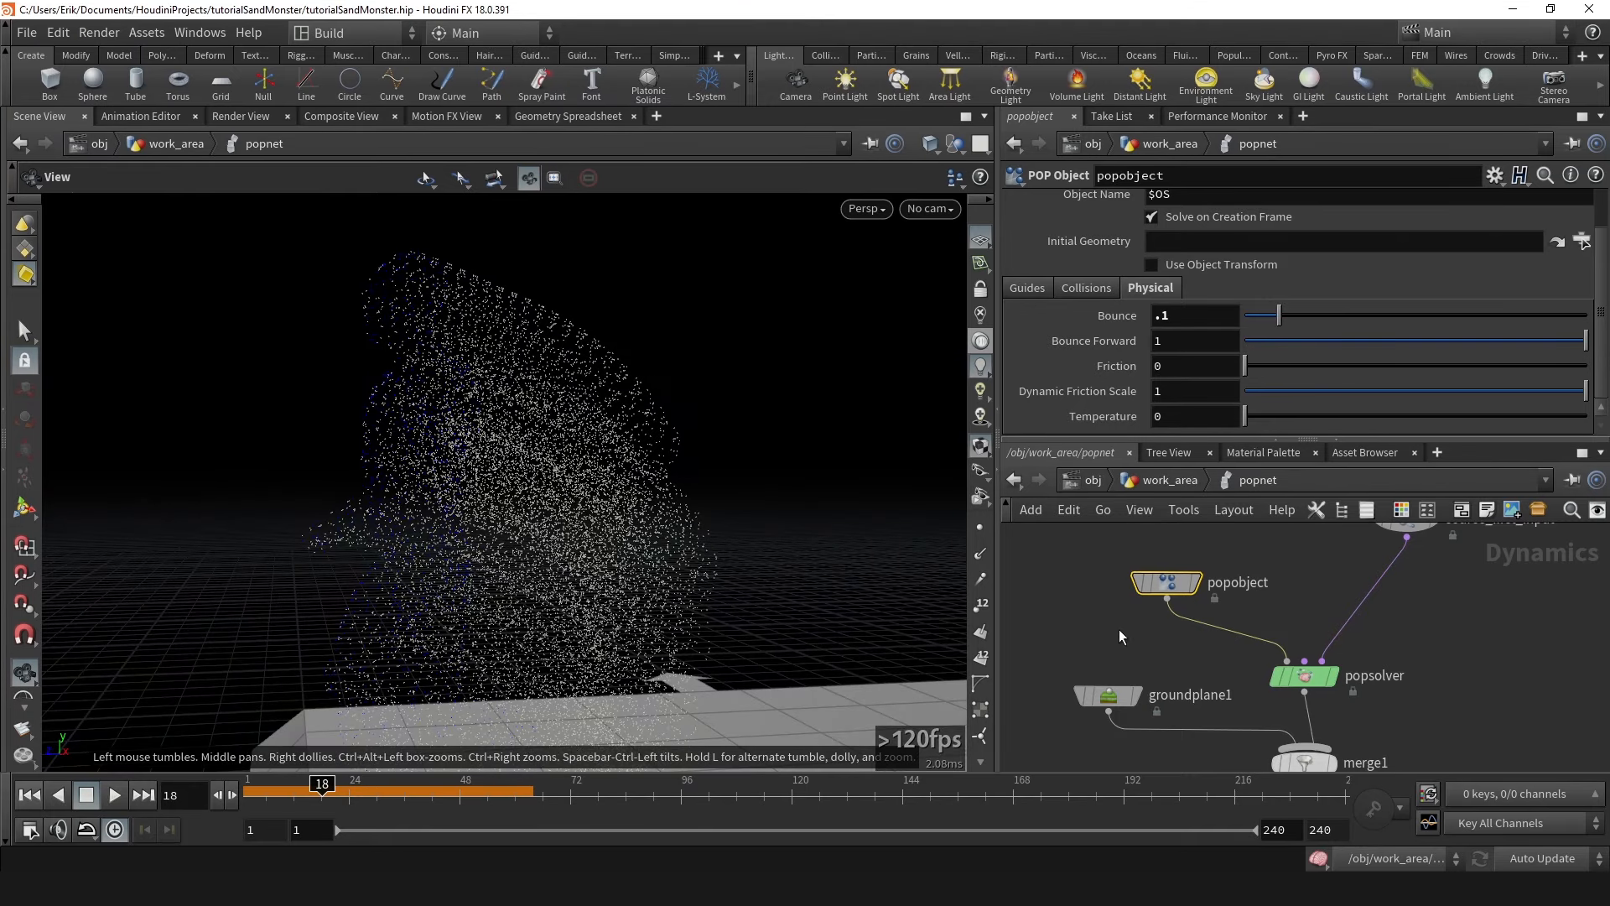
Return to work_area and set scatter1's Global Seed to the expression $T.
key(u)
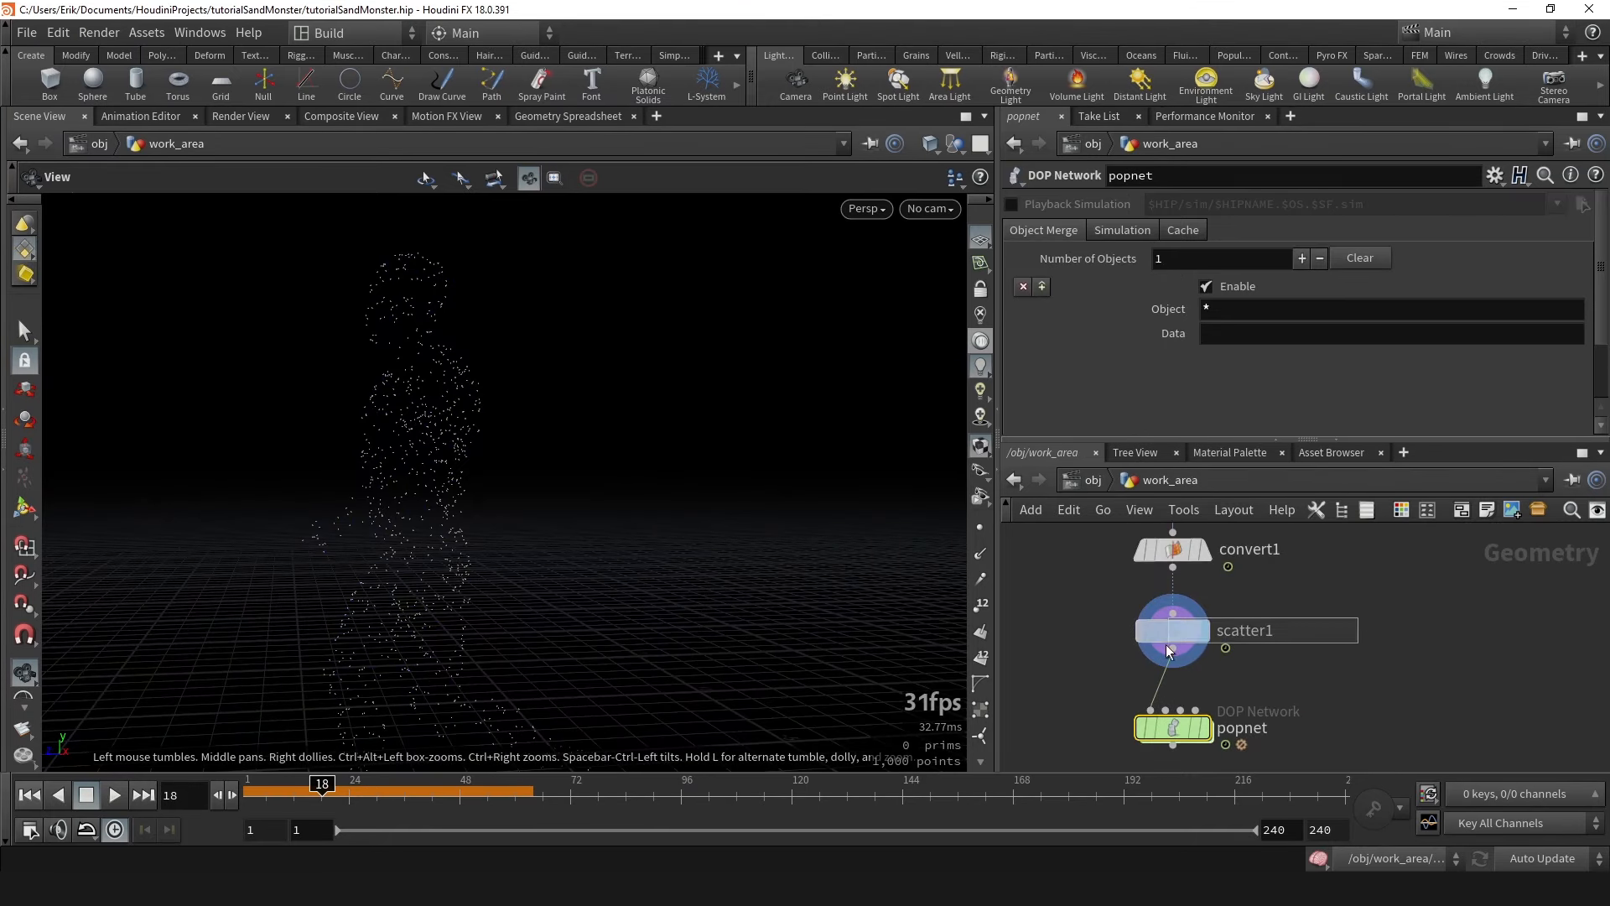
click(1171, 645)
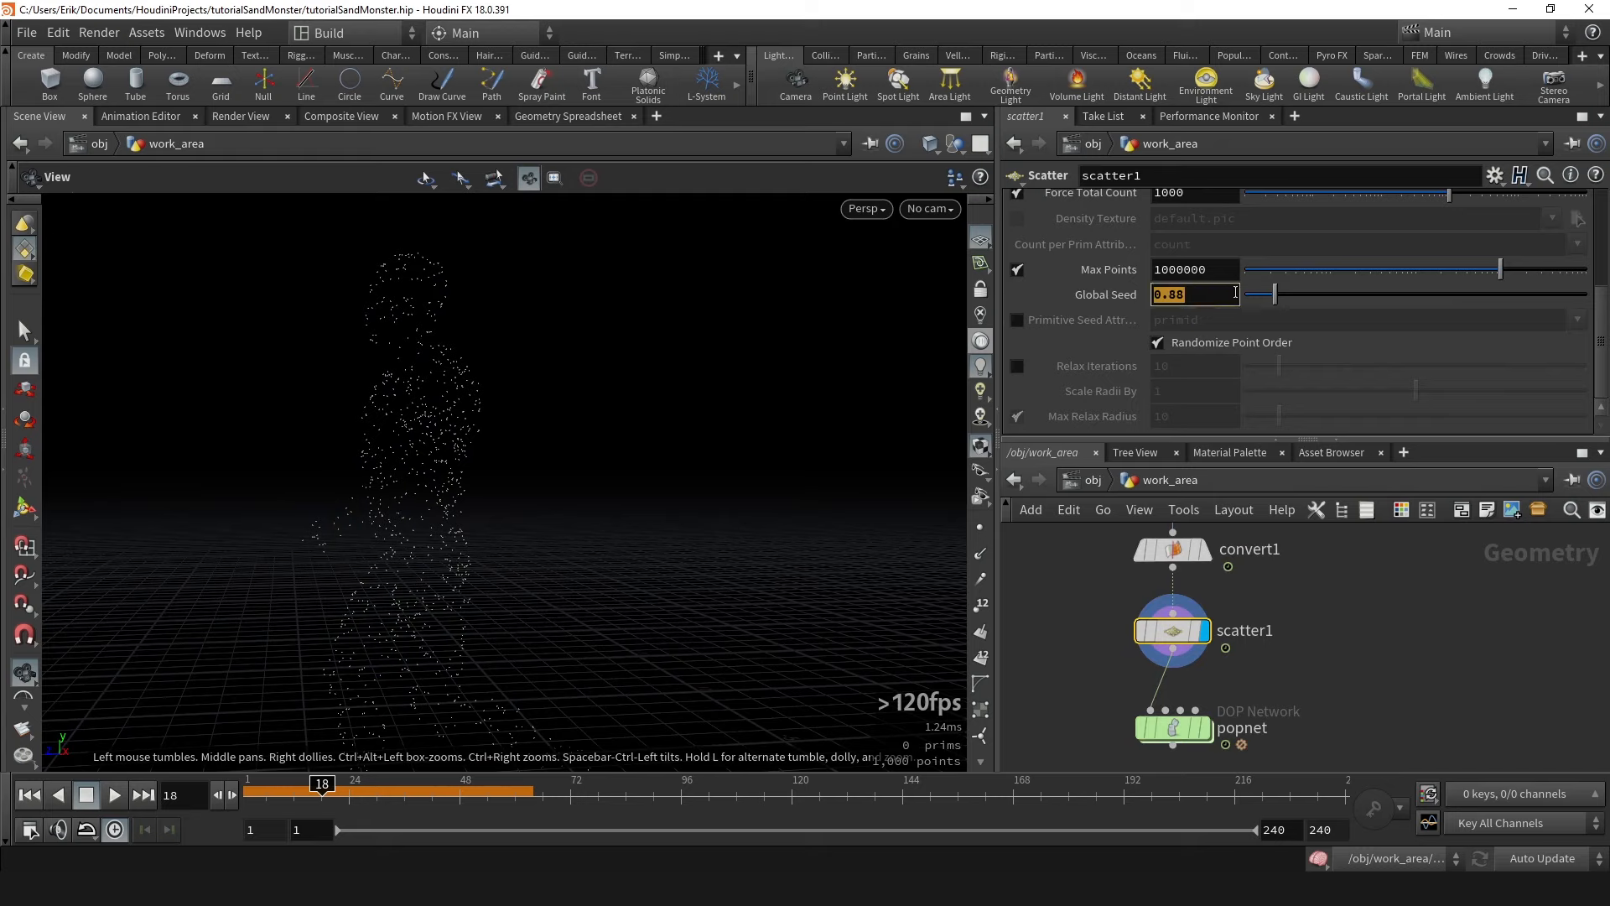
text($T)
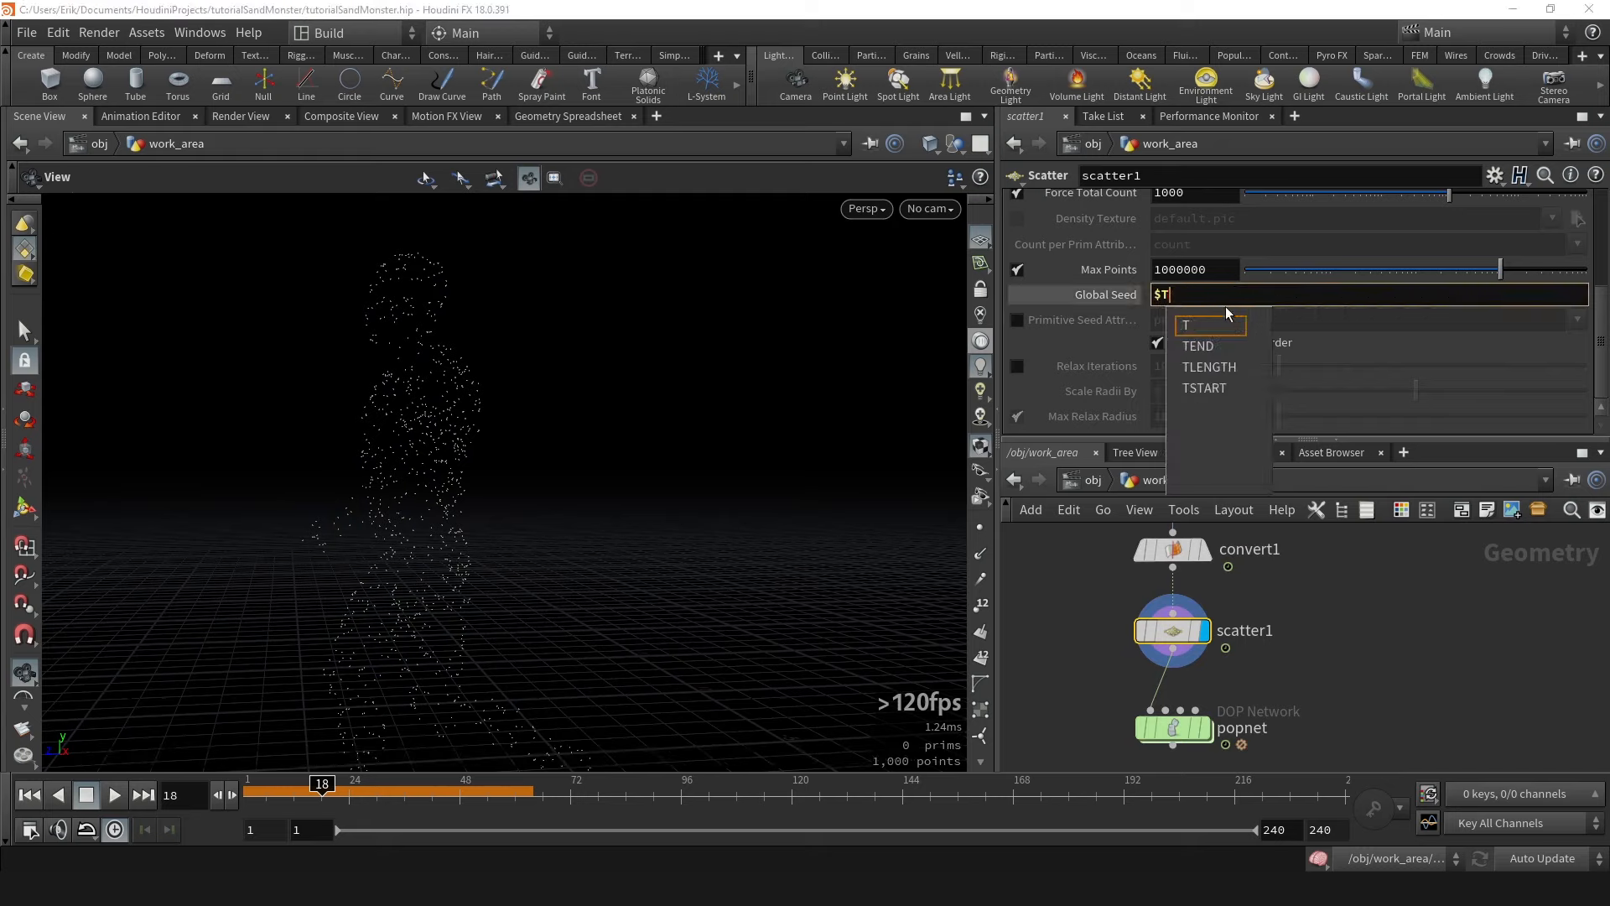
key(Return)
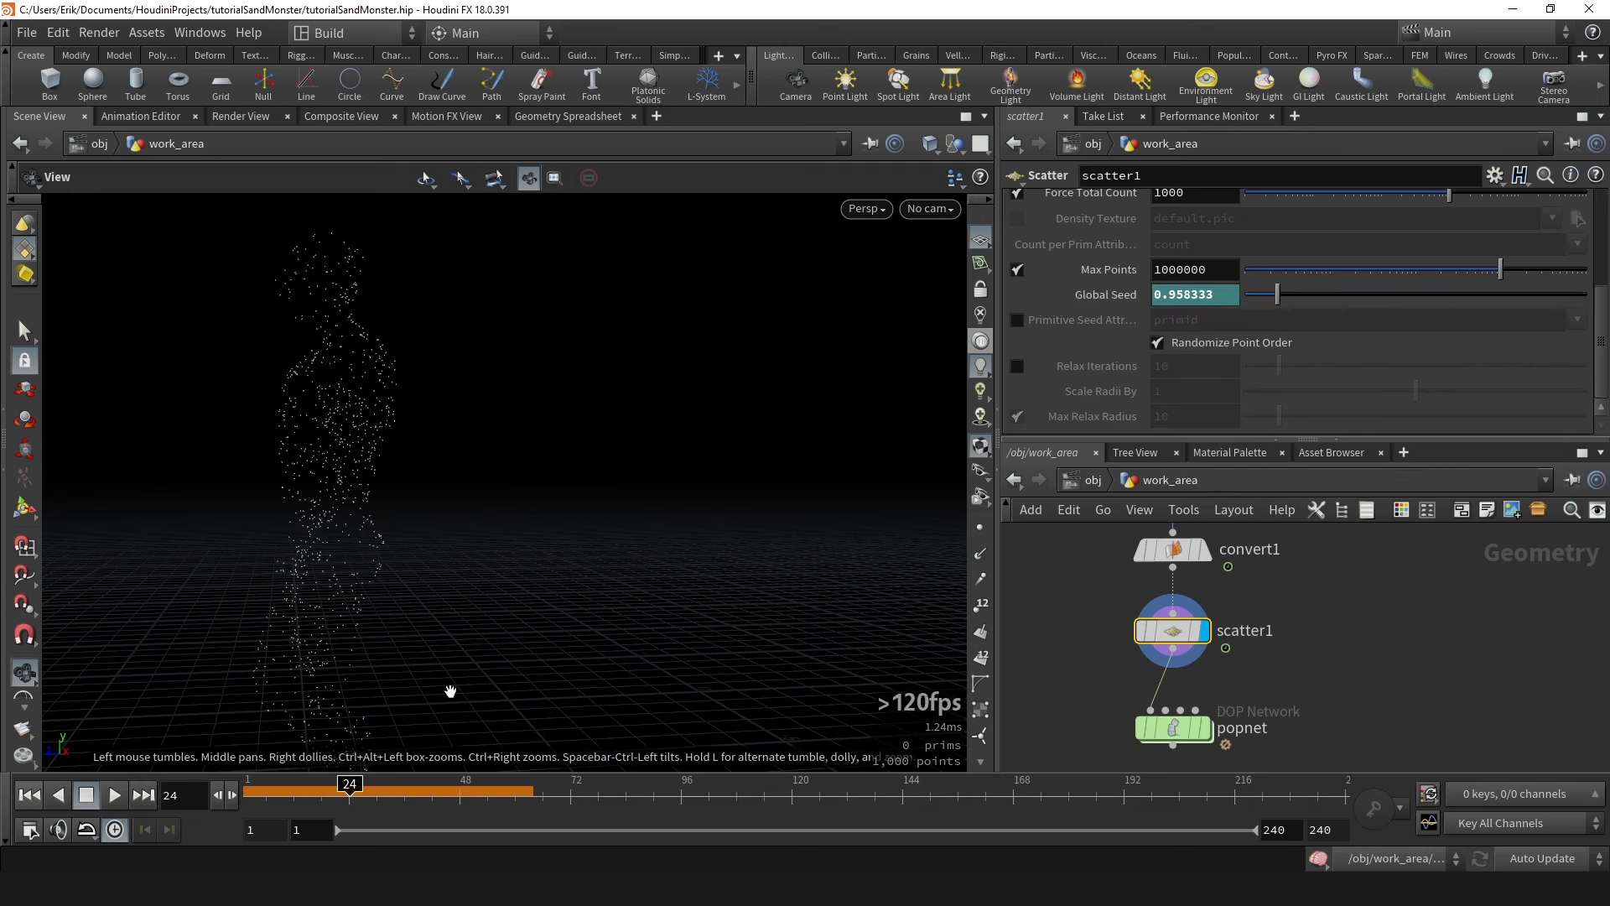
drag(350, 808, 354, 808)
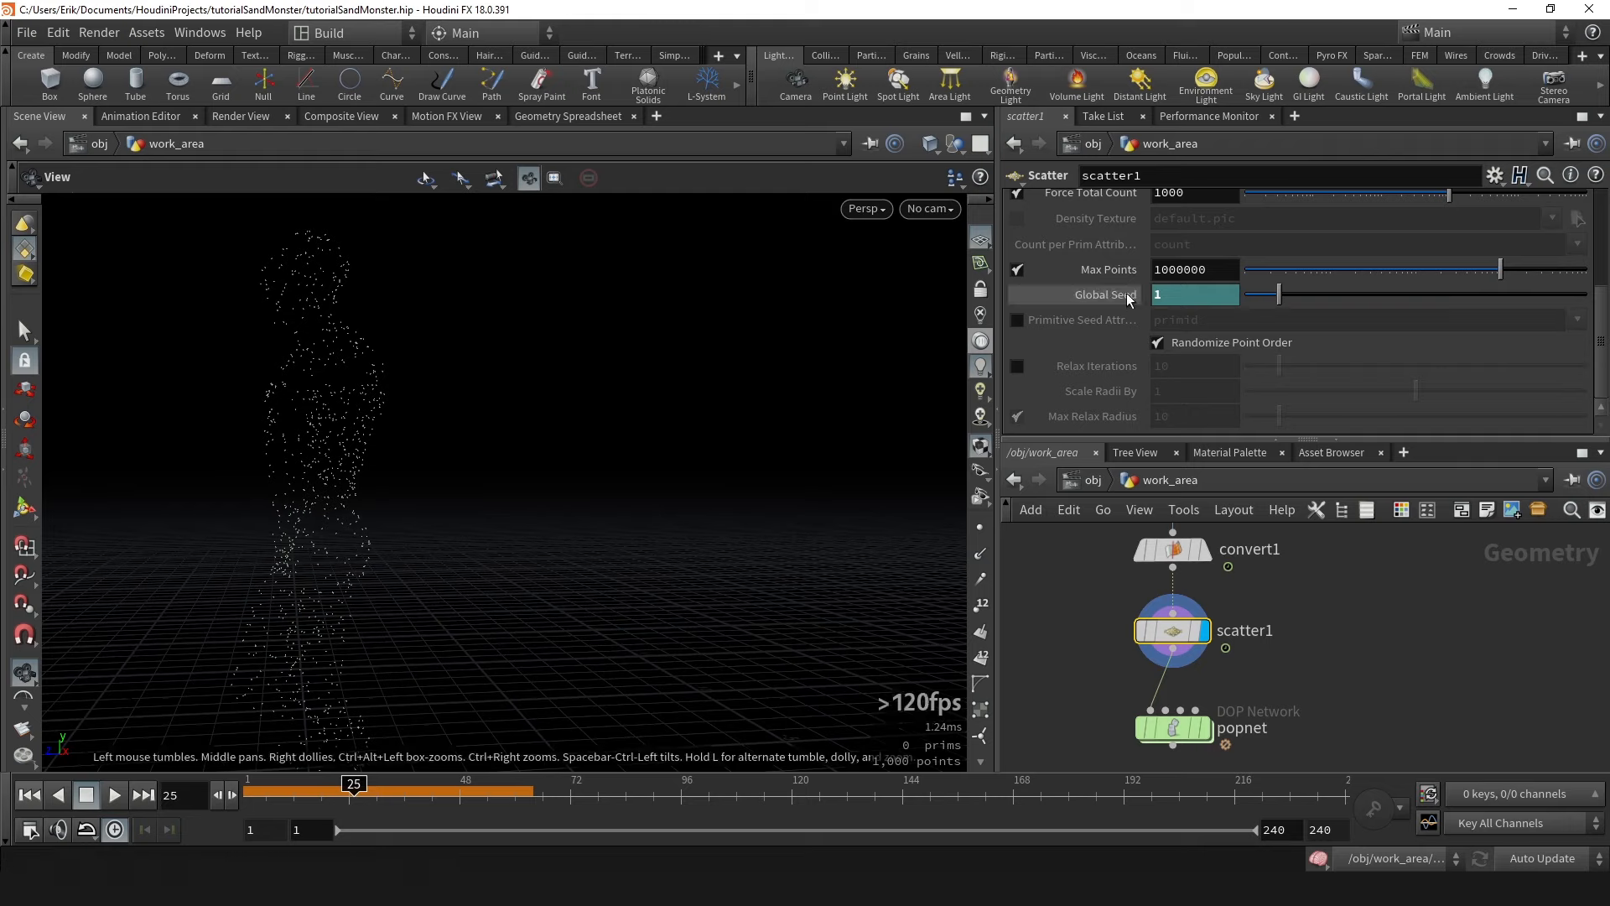
text($T)
key(Return)
Scrub the timeline to examine the scattered points and the Global Seed expression, and reopen popnet to view the particles.
drag(353, 803, 290, 787)
click(1102, 297)
click(1100, 297)
drag(537, 490, 710, 504)
drag(291, 794, 285, 792)
scroll(1426, 615, down, 1)
scroll(1215, 746, up, 2)
double_click(1215, 664)
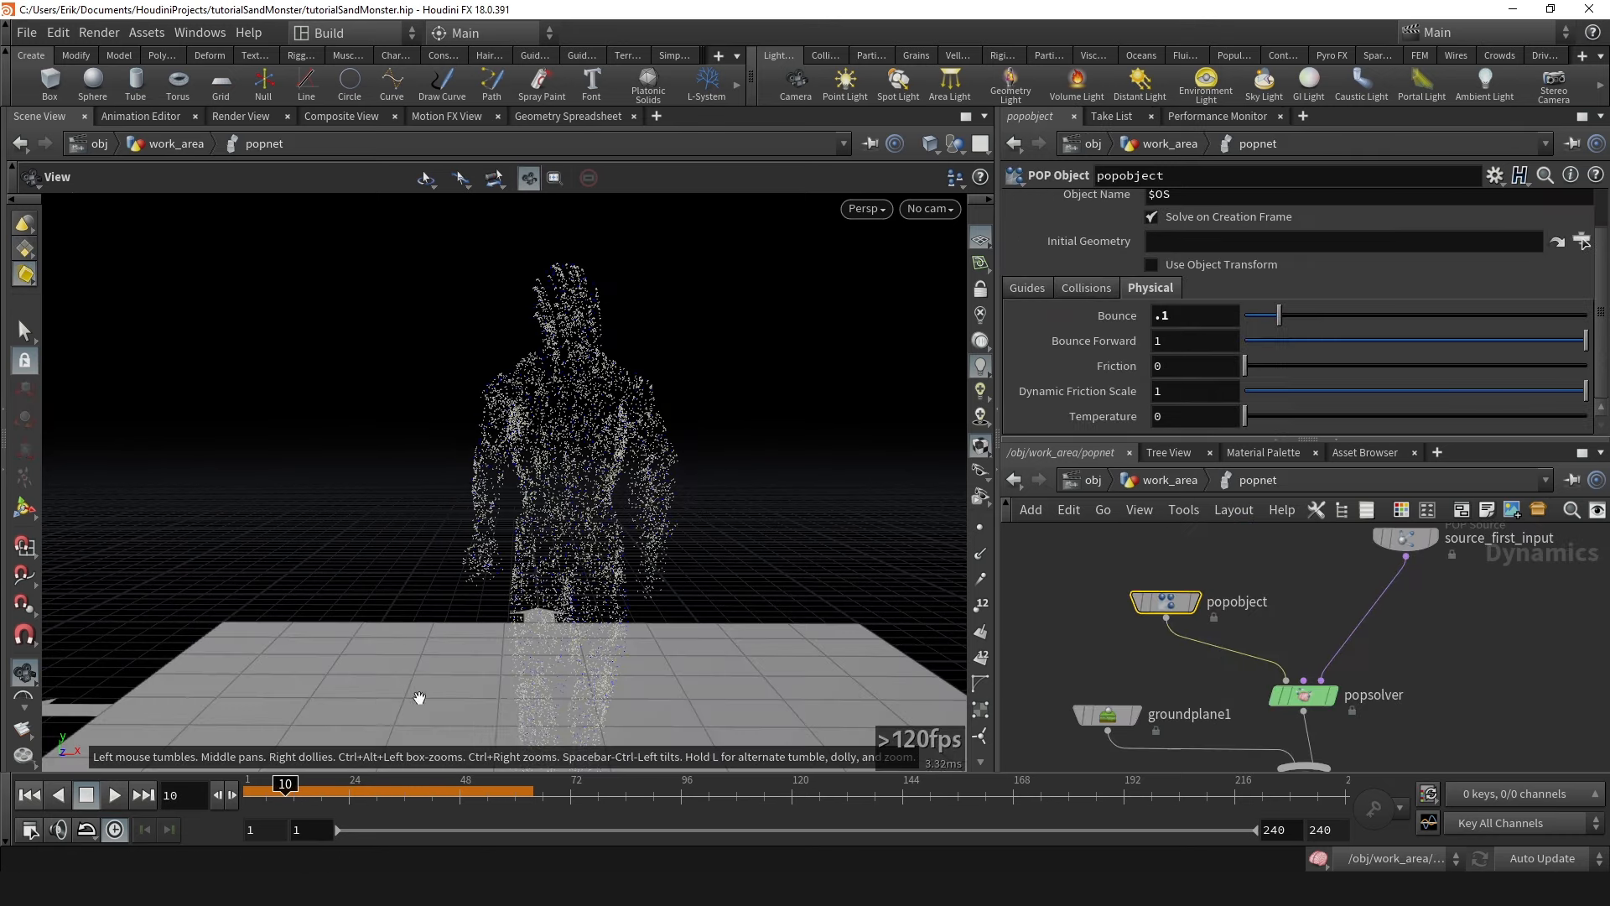
Play the simulation from the first frame and scrub through it, examining the emitted particle cloud from several angles.
click(28, 795)
click(116, 799)
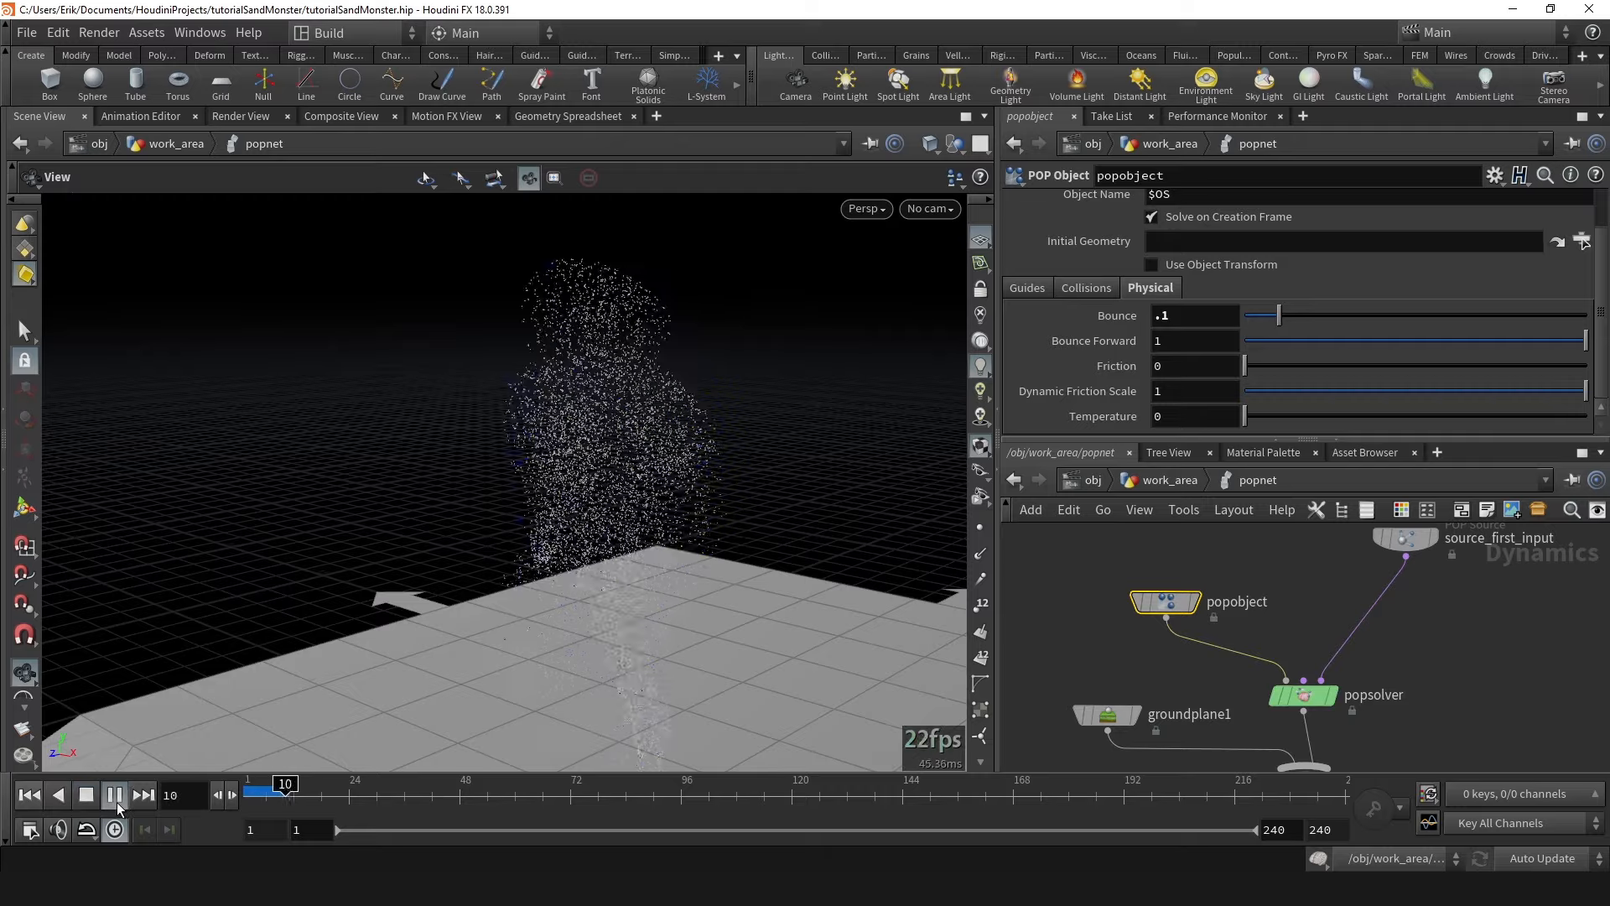
click(118, 801)
drag(567, 331, 453, 312)
mouse_move(357, 792)
mouse_down()
mouse_move(271, 792)
mouse_move(345, 783)
mouse_up()
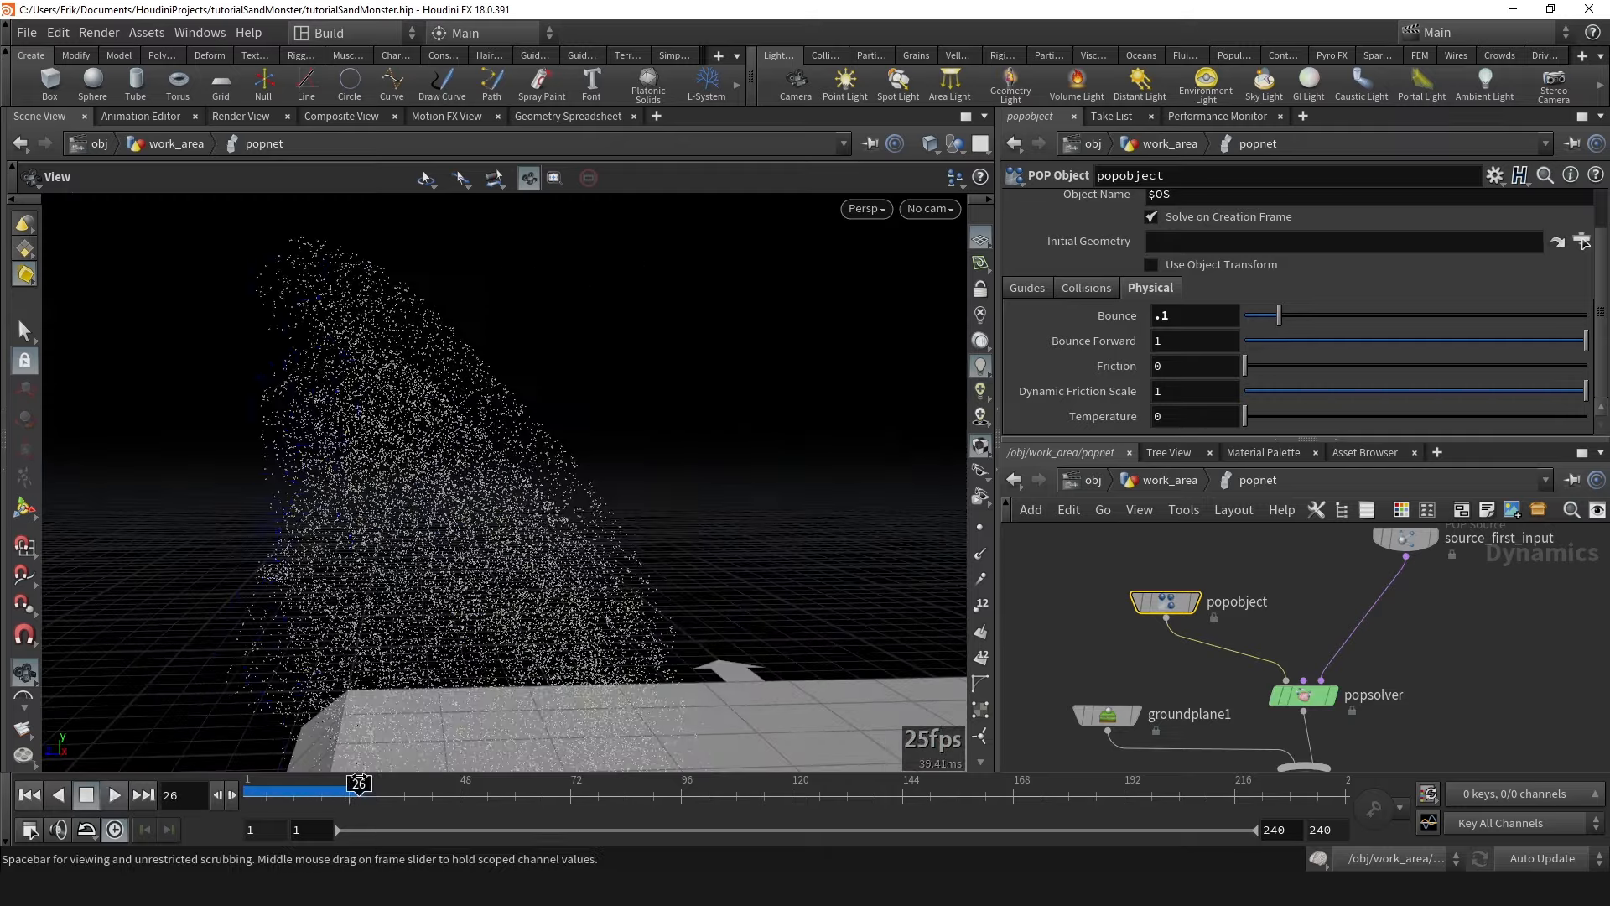
mouse_move(451, 350)
mouse_down()
mouse_move(388, 374)
mouse_move(456, 369)
mouse_up()
drag(307, 793, 350, 788)
drag(761, 472, 549, 489)
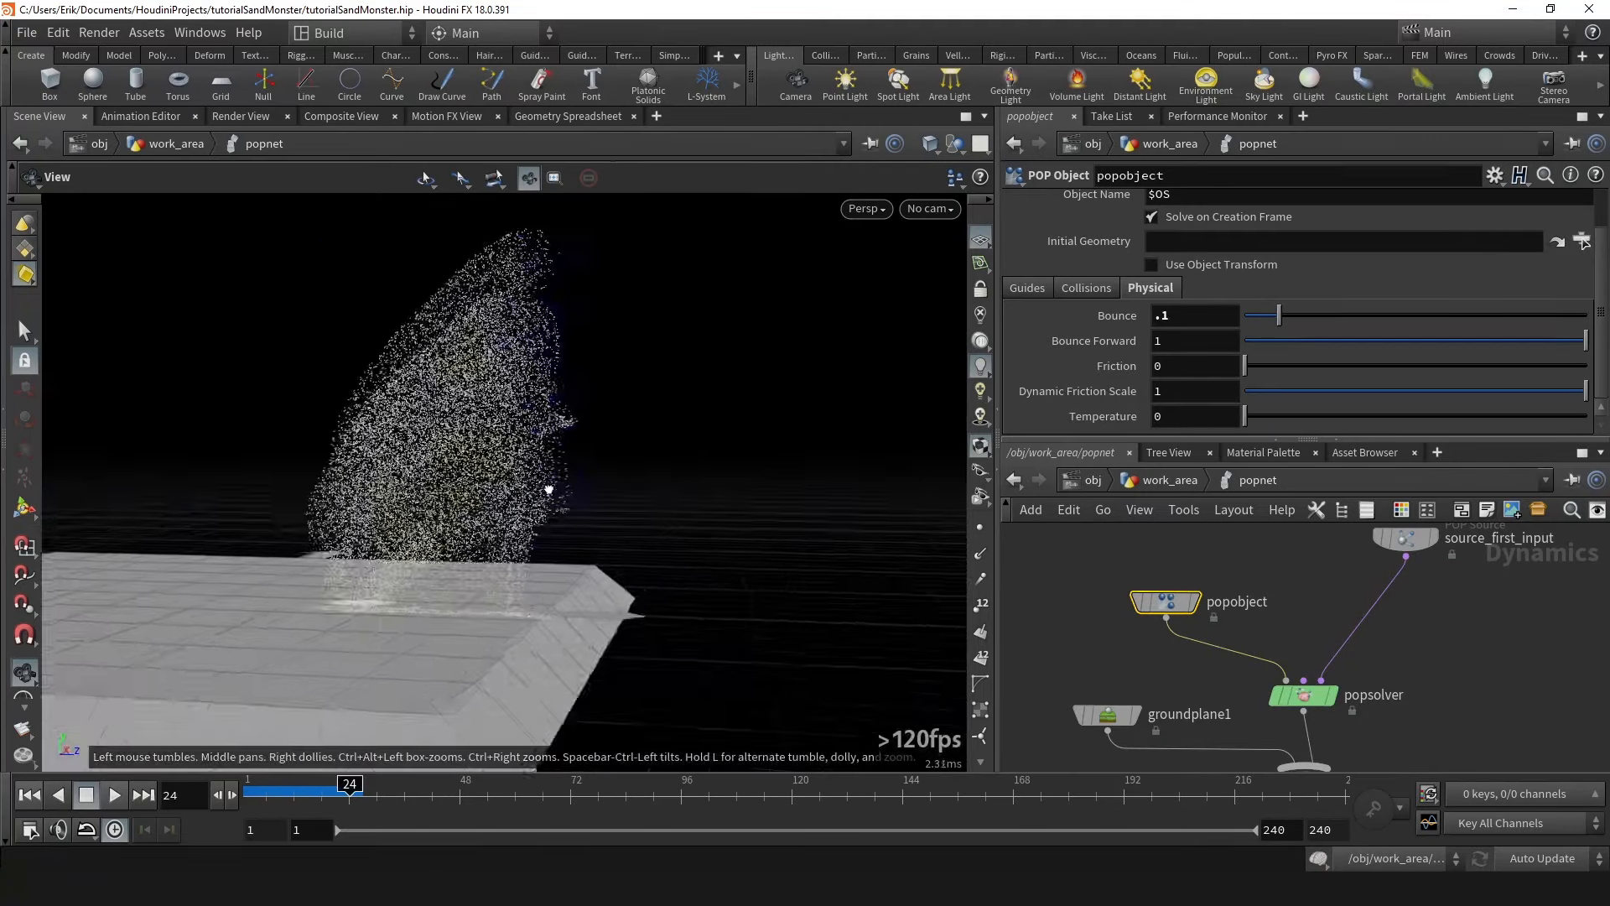
drag(349, 783, 532, 782)
drag(416, 772, 405, 774)
drag(600, 411, 536, 537)
drag(393, 783, 424, 805)
drag(470, 494, 630, 352)
drag(557, 444, 553, 532)
drag(417, 803, 372, 793)
drag(671, 503, 650, 457)
Add a POP Wind node on the wire between source_first_input and popsolver.
scroll(654, 469, down, 3)
scroll(1375, 553, down, 3)
middle_drag(1478, 584, 1418, 652)
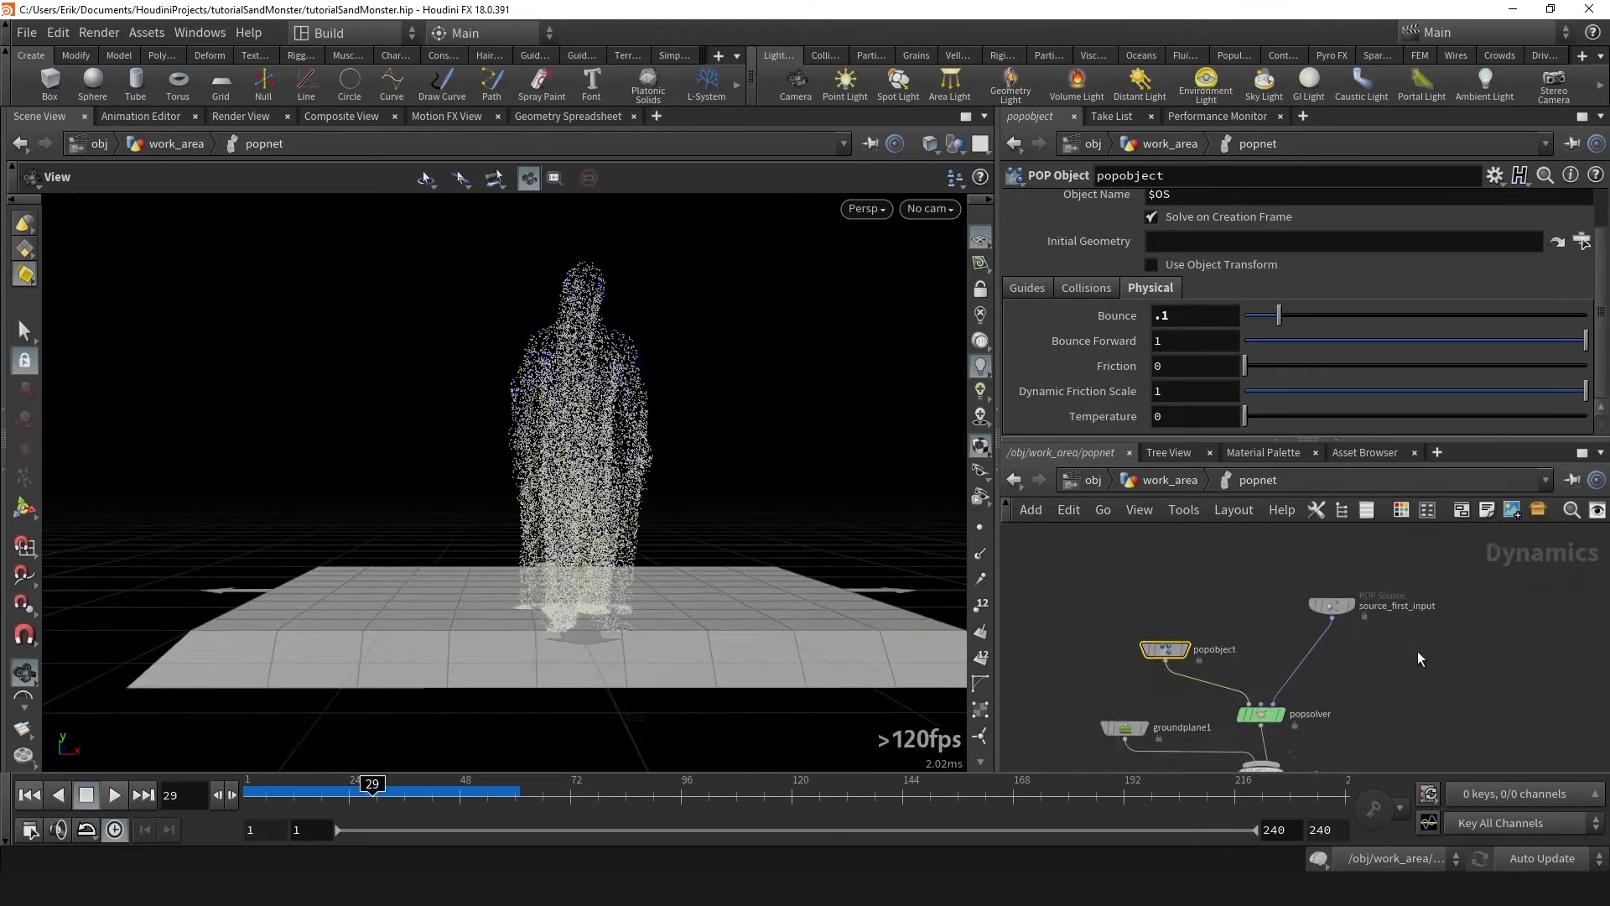
scroll(1418, 652, up, 2)
key(Tab)
text(popw)
key(Return)
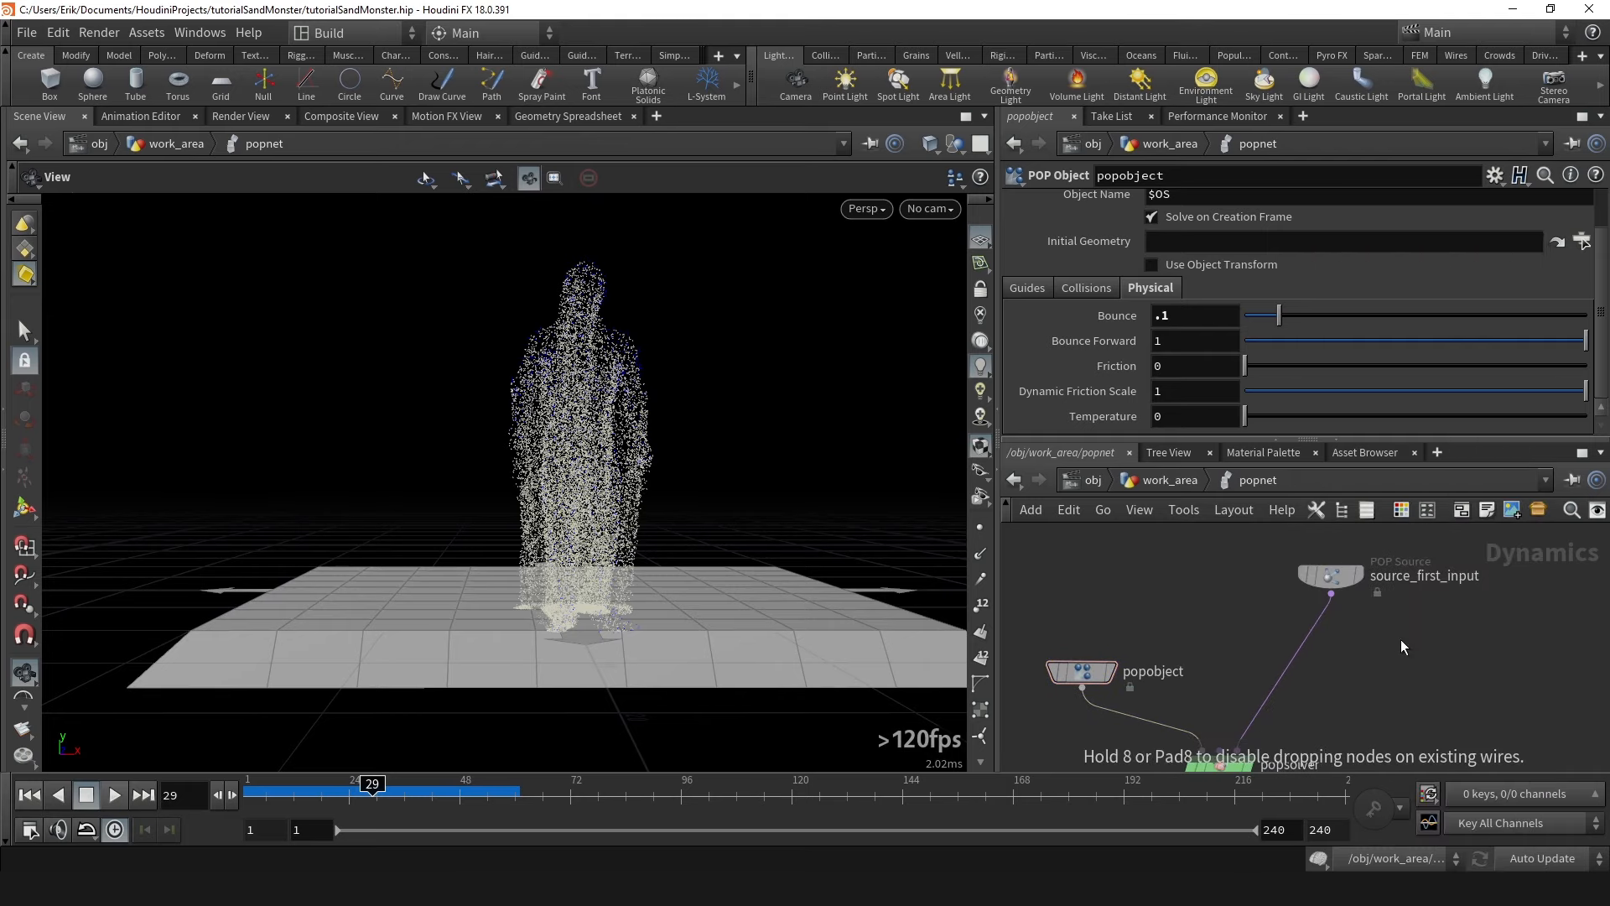
click(1400, 639)
drag(1400, 639, 1283, 635)
scroll(1241, 696, up, 2)
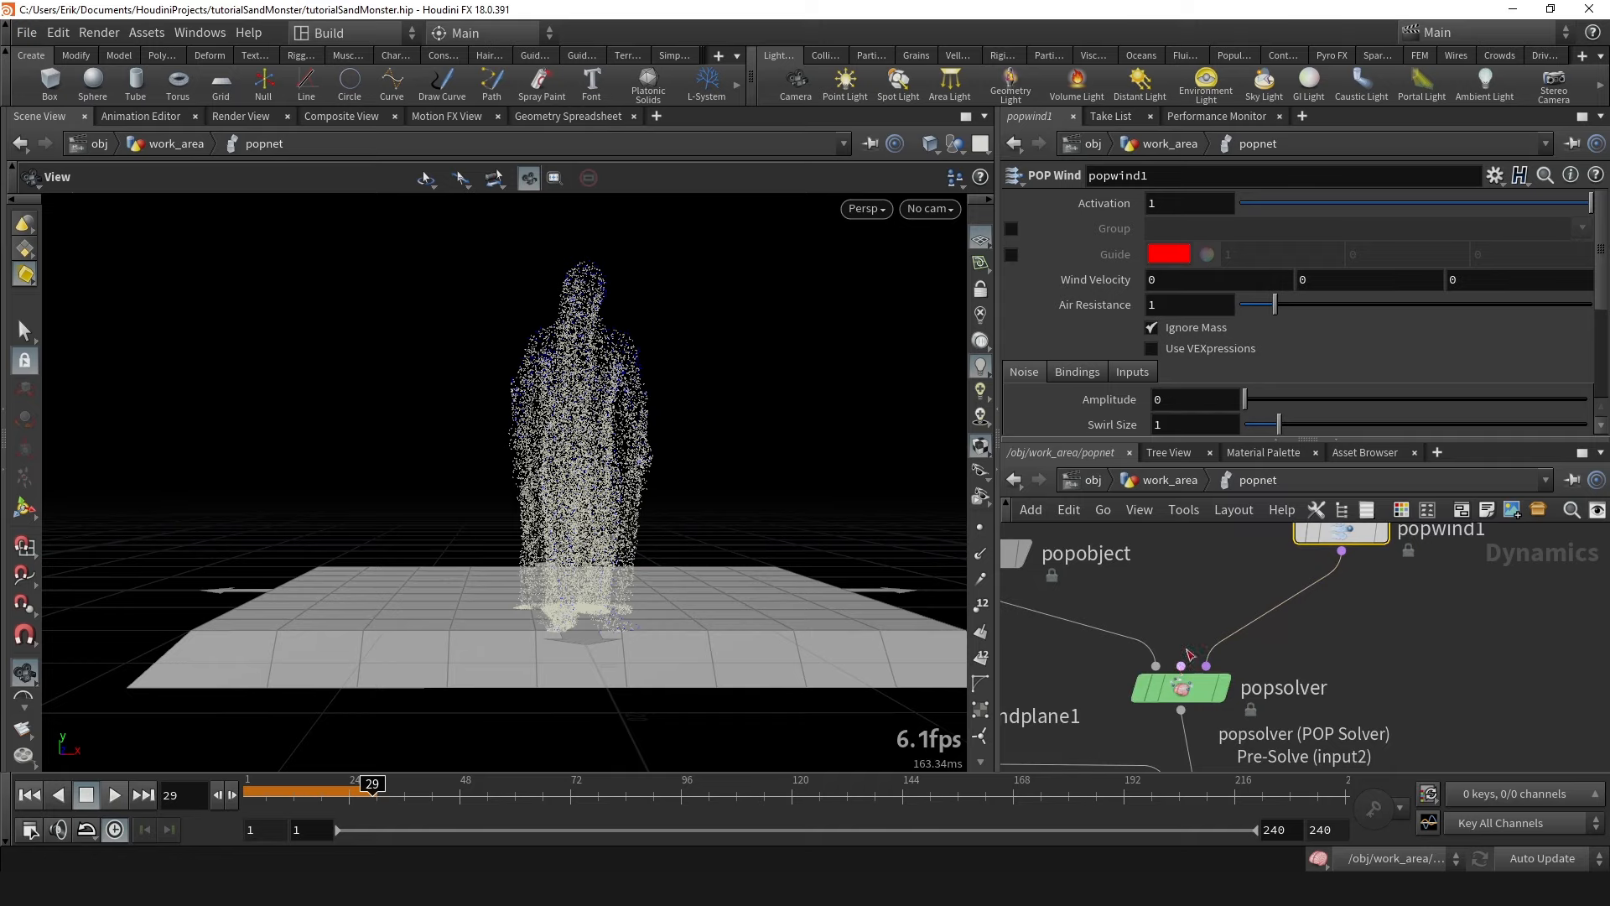
scroll(1189, 654, down, 2)
scroll(1179, 610, down, 4)
middle_drag(1179, 610, 1209, 616)
scroll(1208, 615, up, 2)
drag(1206, 606, 1292, 644)
Rerun the simulation with popwind1 and scrub it to examine how the default wind settings affect the falling particles.
middle_drag(633, 467, 612, 437)
scroll(643, 385, up, 3)
drag(643, 385, 685, 419)
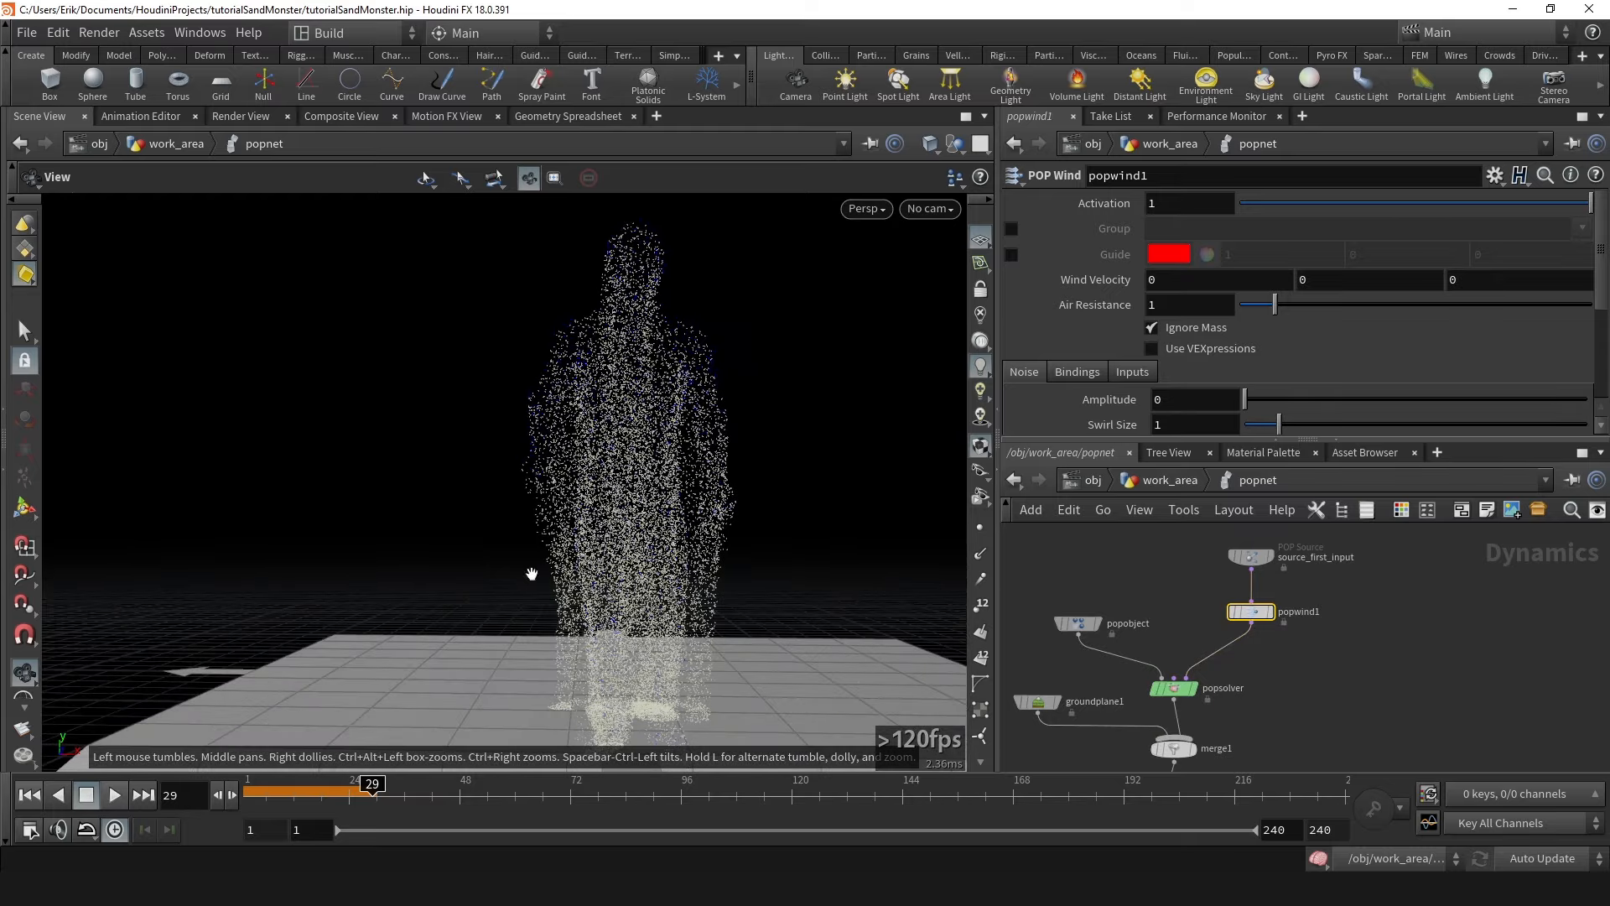
click(25, 792)
drag(546, 560, 620, 401)
drag(319, 779, 469, 778)
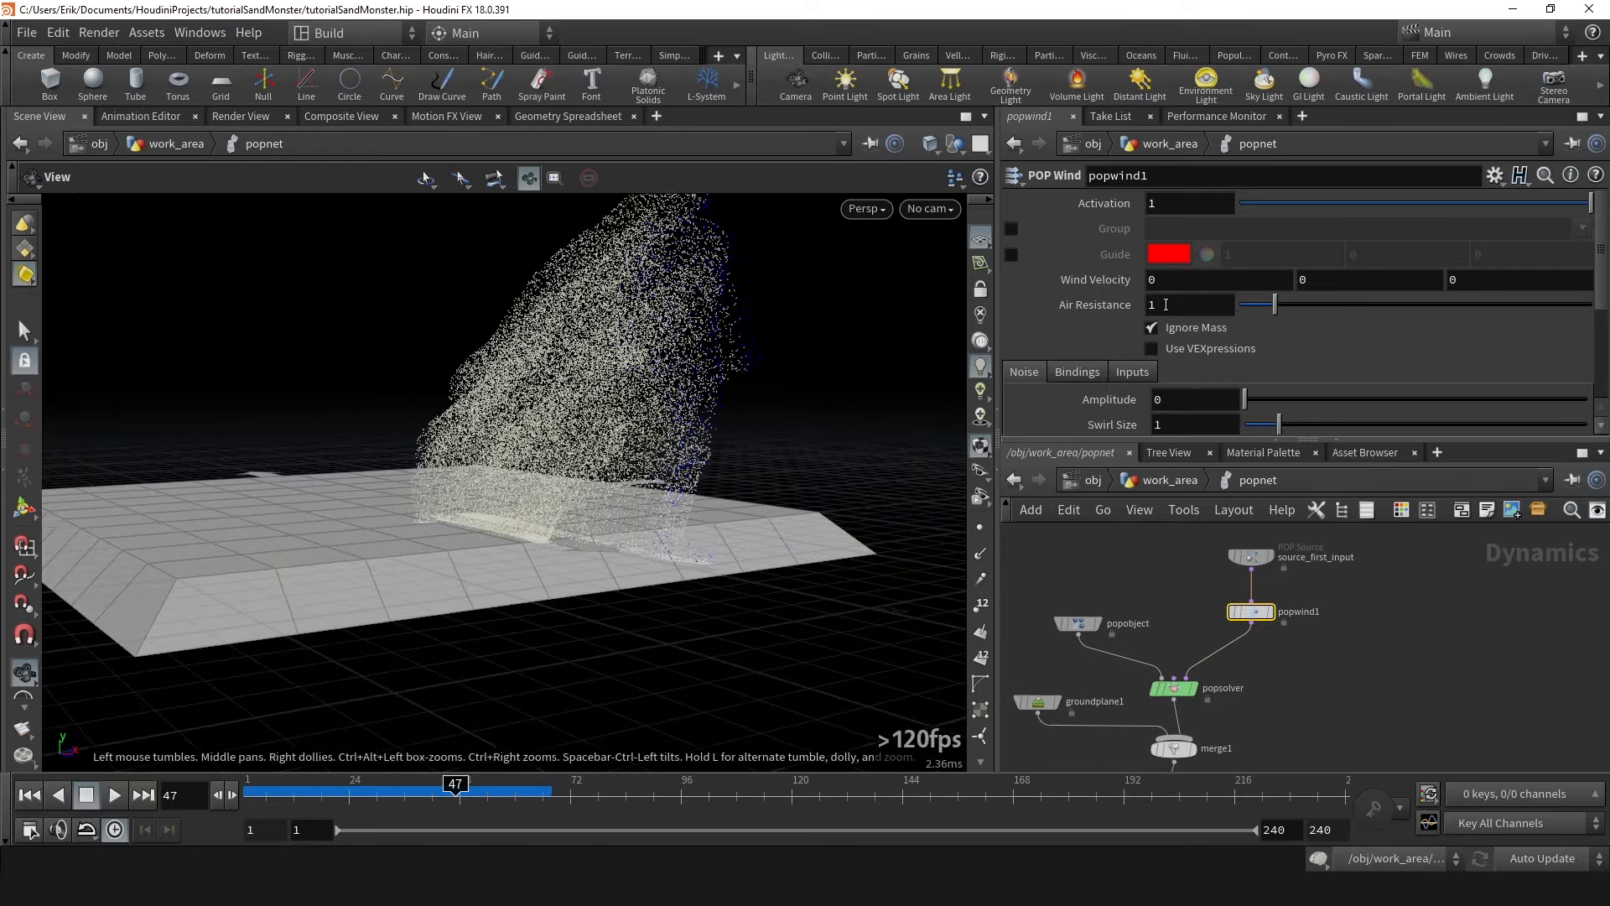
drag(495, 436, 633, 493)
drag(456, 780, 375, 759)
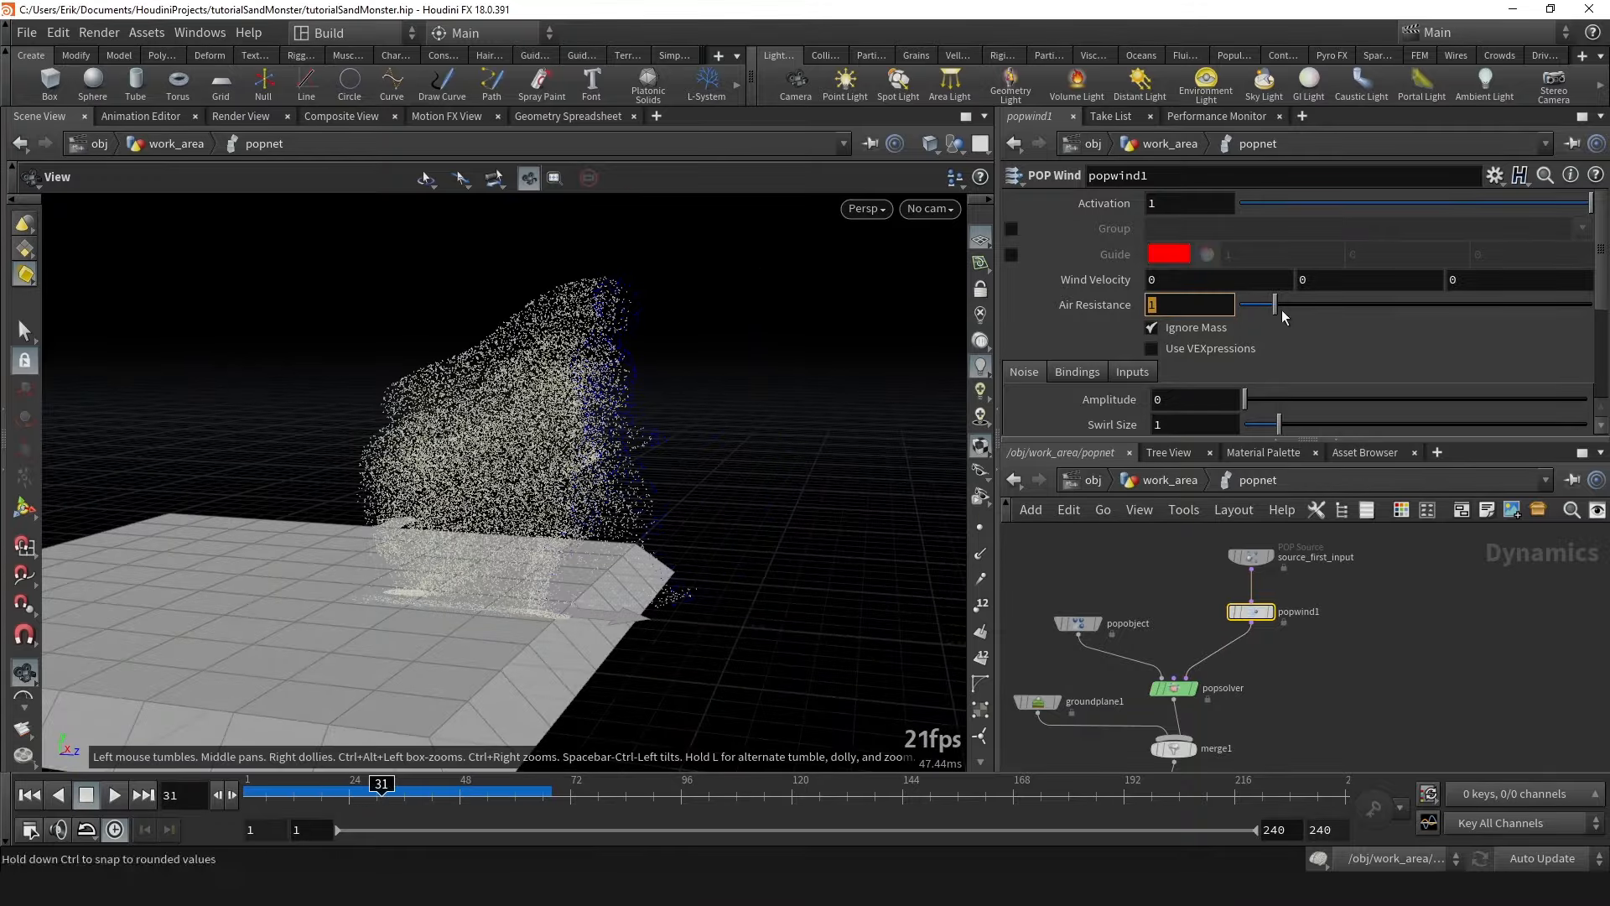
Set popwind1's Air Resistance to .1.
drag(1281, 310, 1020, 297)
drag(469, 403, 543, 406)
scroll(542, 406, up, 2)
scroll(593, 544, up, 2)
text(.1)
key(Return)
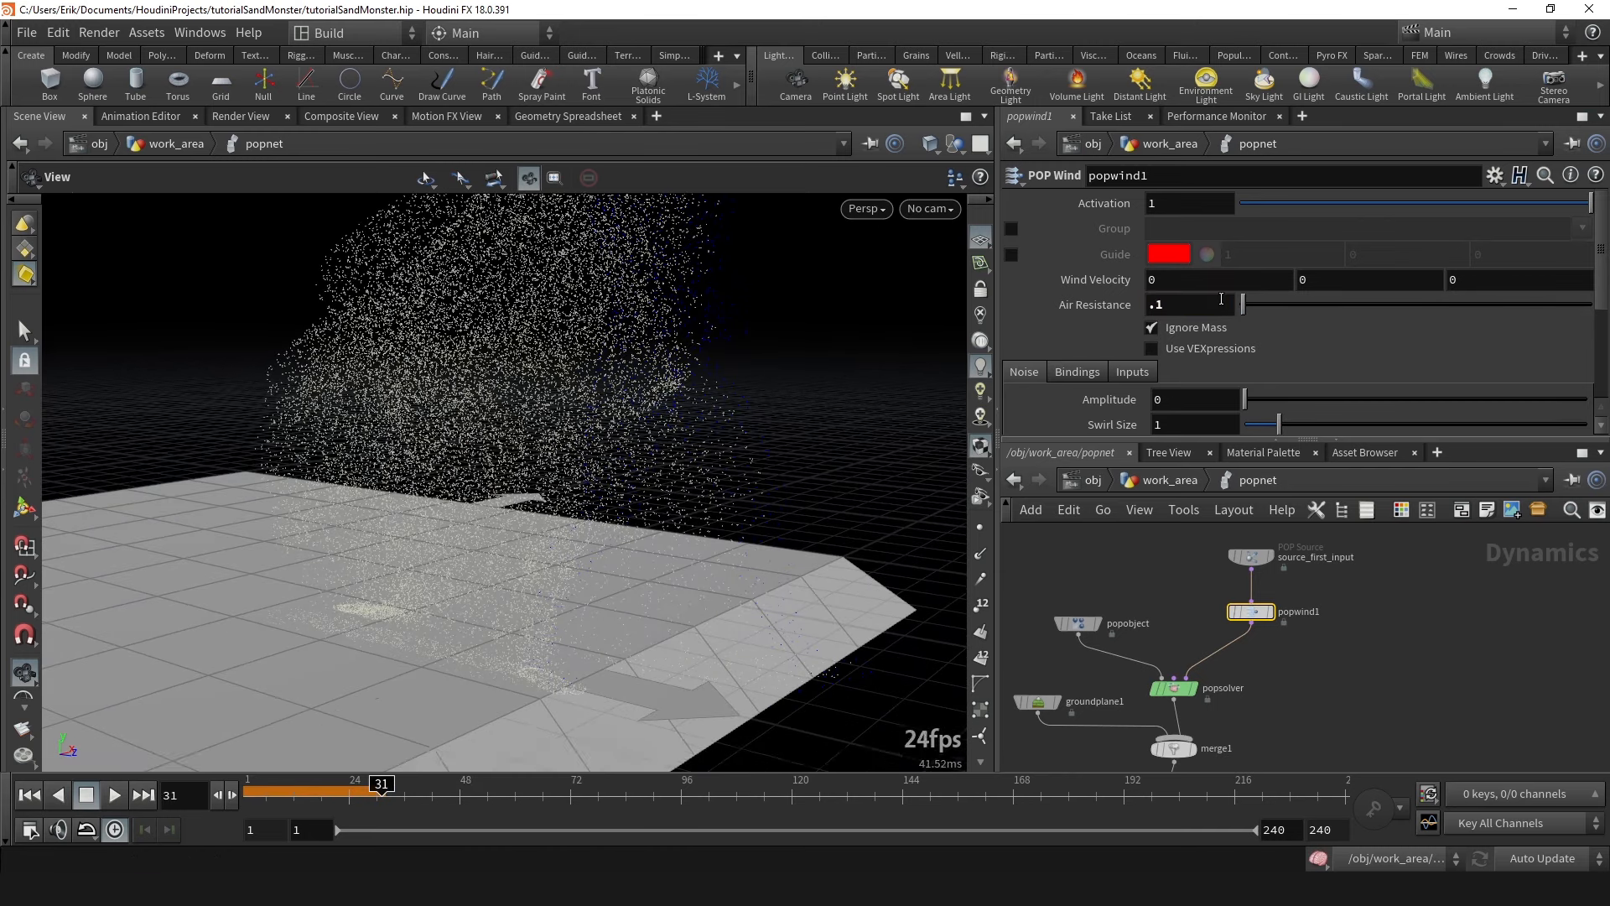
Replay the simulation from the first frame to examine how the particles fall with the reduced air resistance.
click(32, 796)
click(113, 796)
drag(167, 533, 596, 427)
right_drag(596, 428, 423, 466)
drag(424, 466, 558, 461)
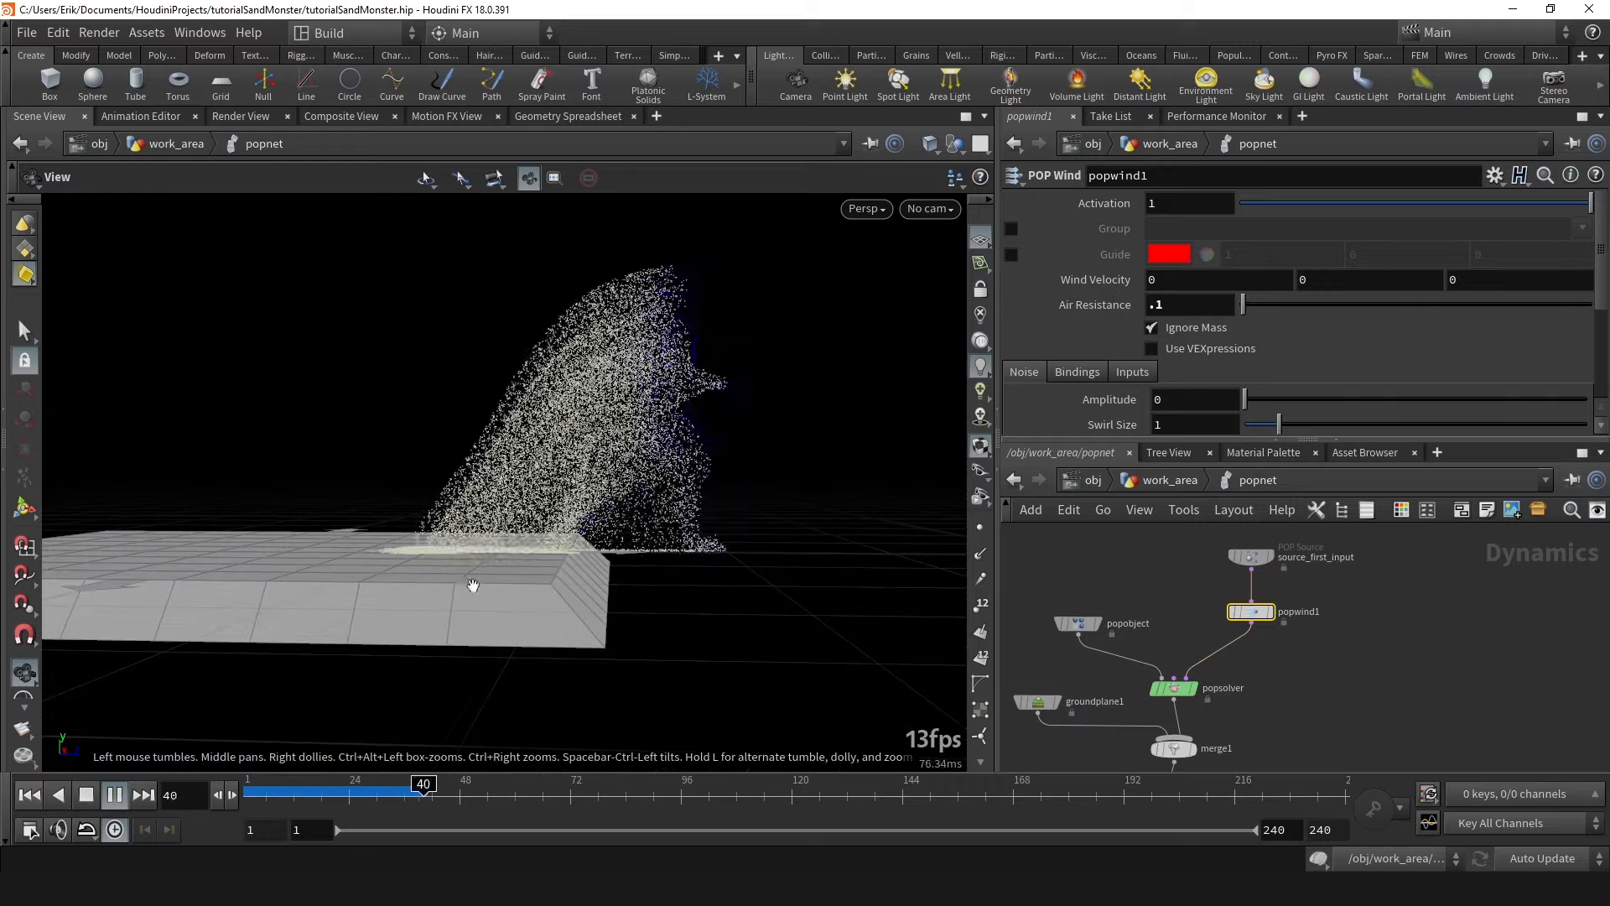
drag(283, 790, 355, 782)
drag(432, 473, 912, 339)
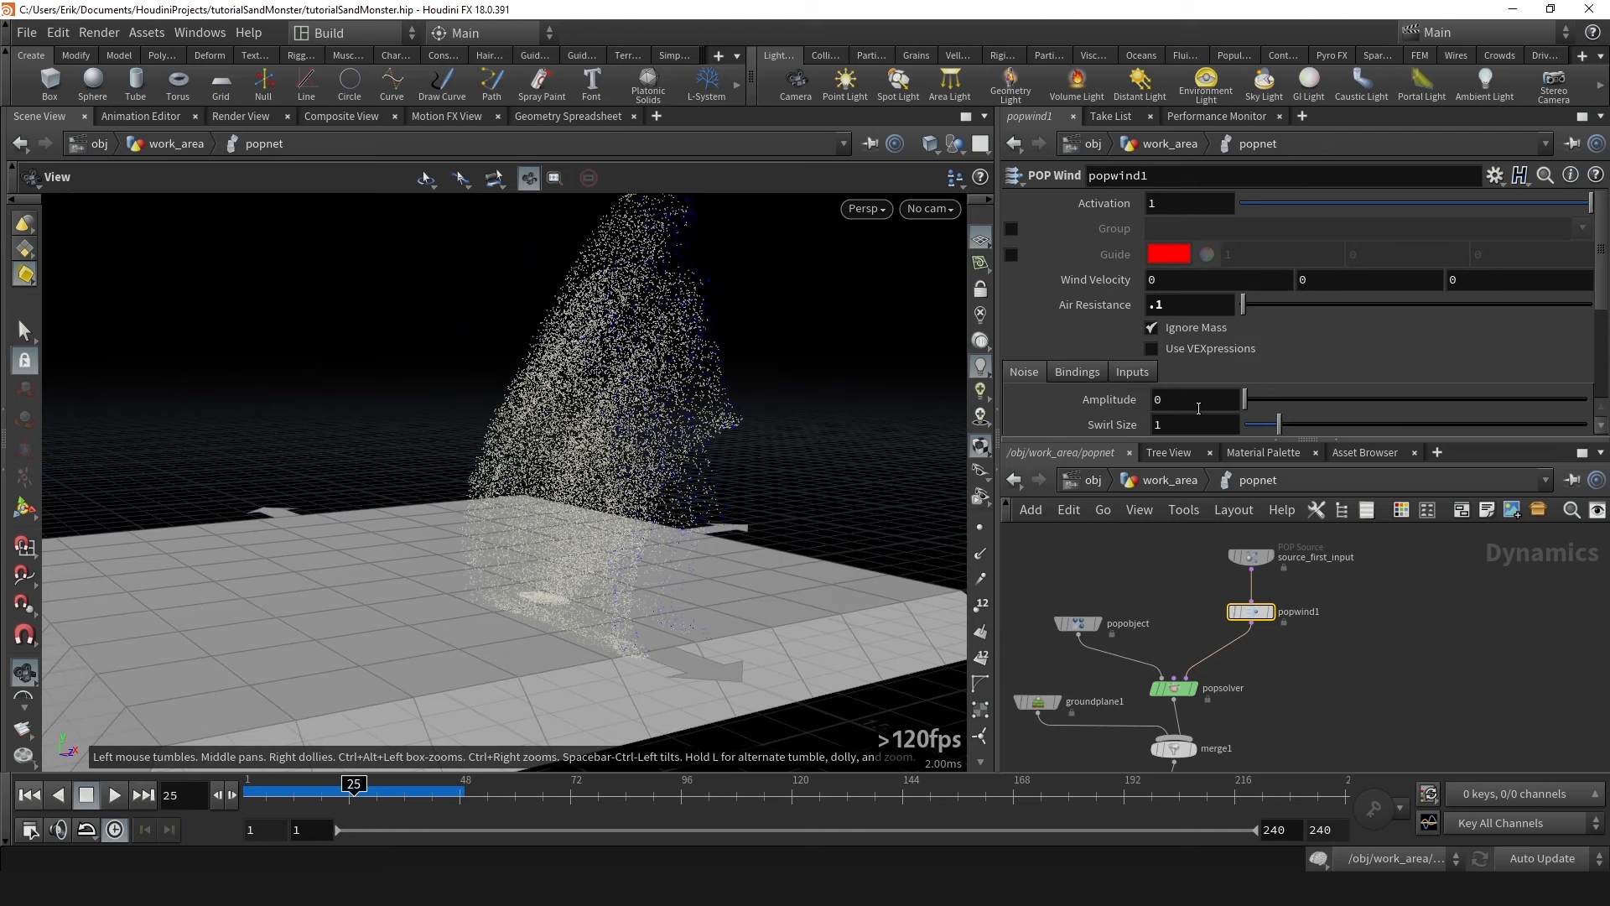
Set popwind1's noise Amplitude to 1 and look over the remaining noise parameters.
drag(644, 415, 591, 355)
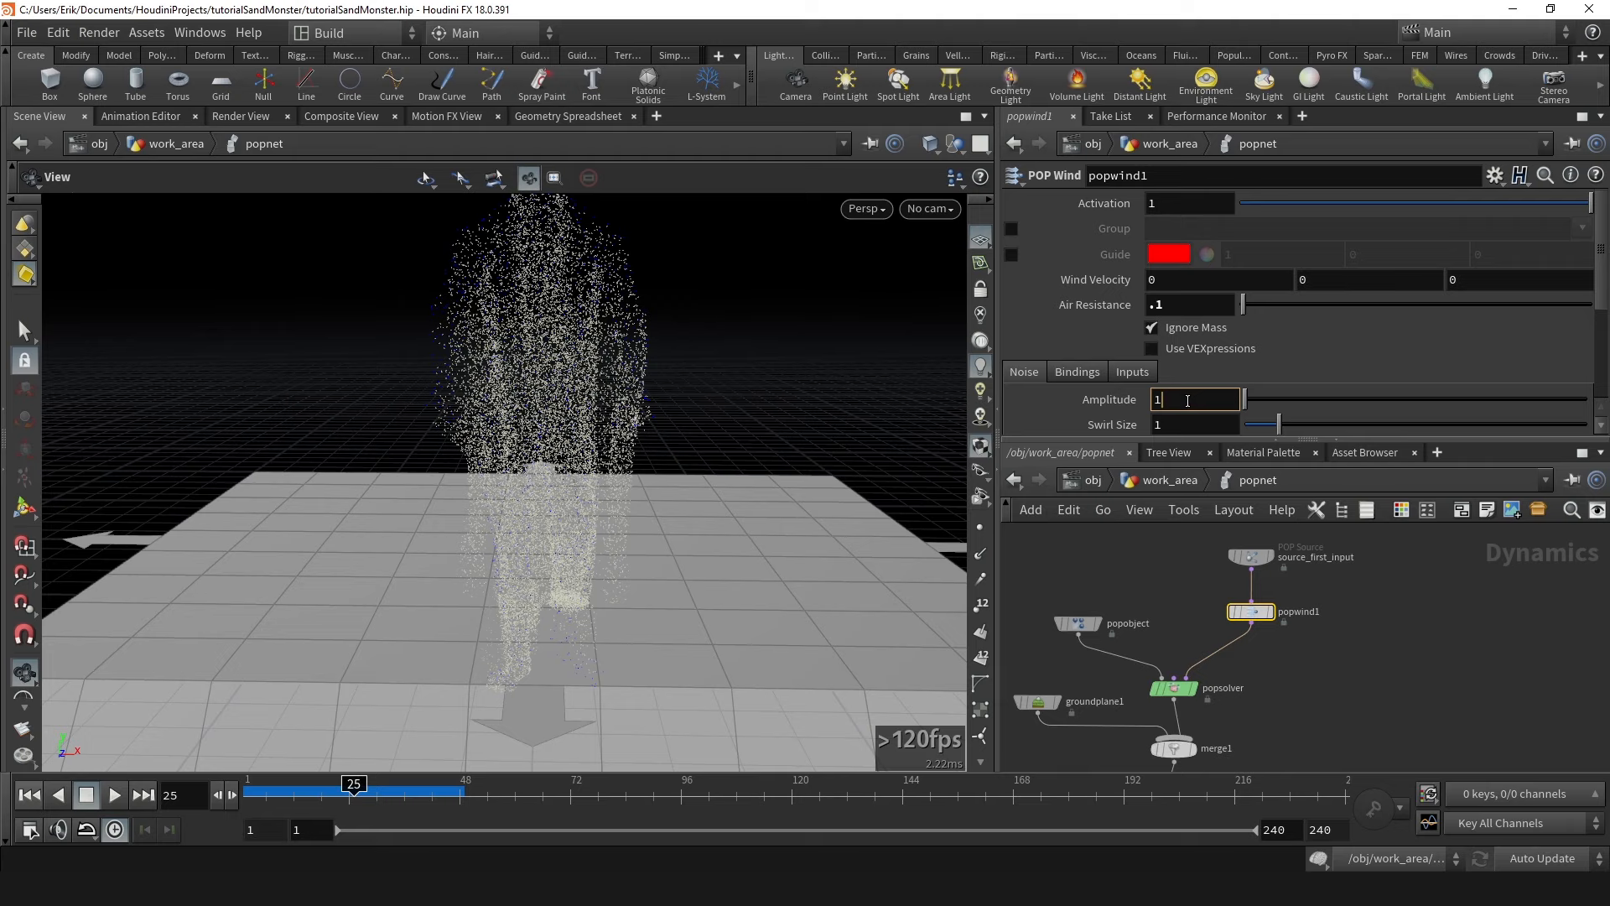
scroll(1053, 314, down, 3)
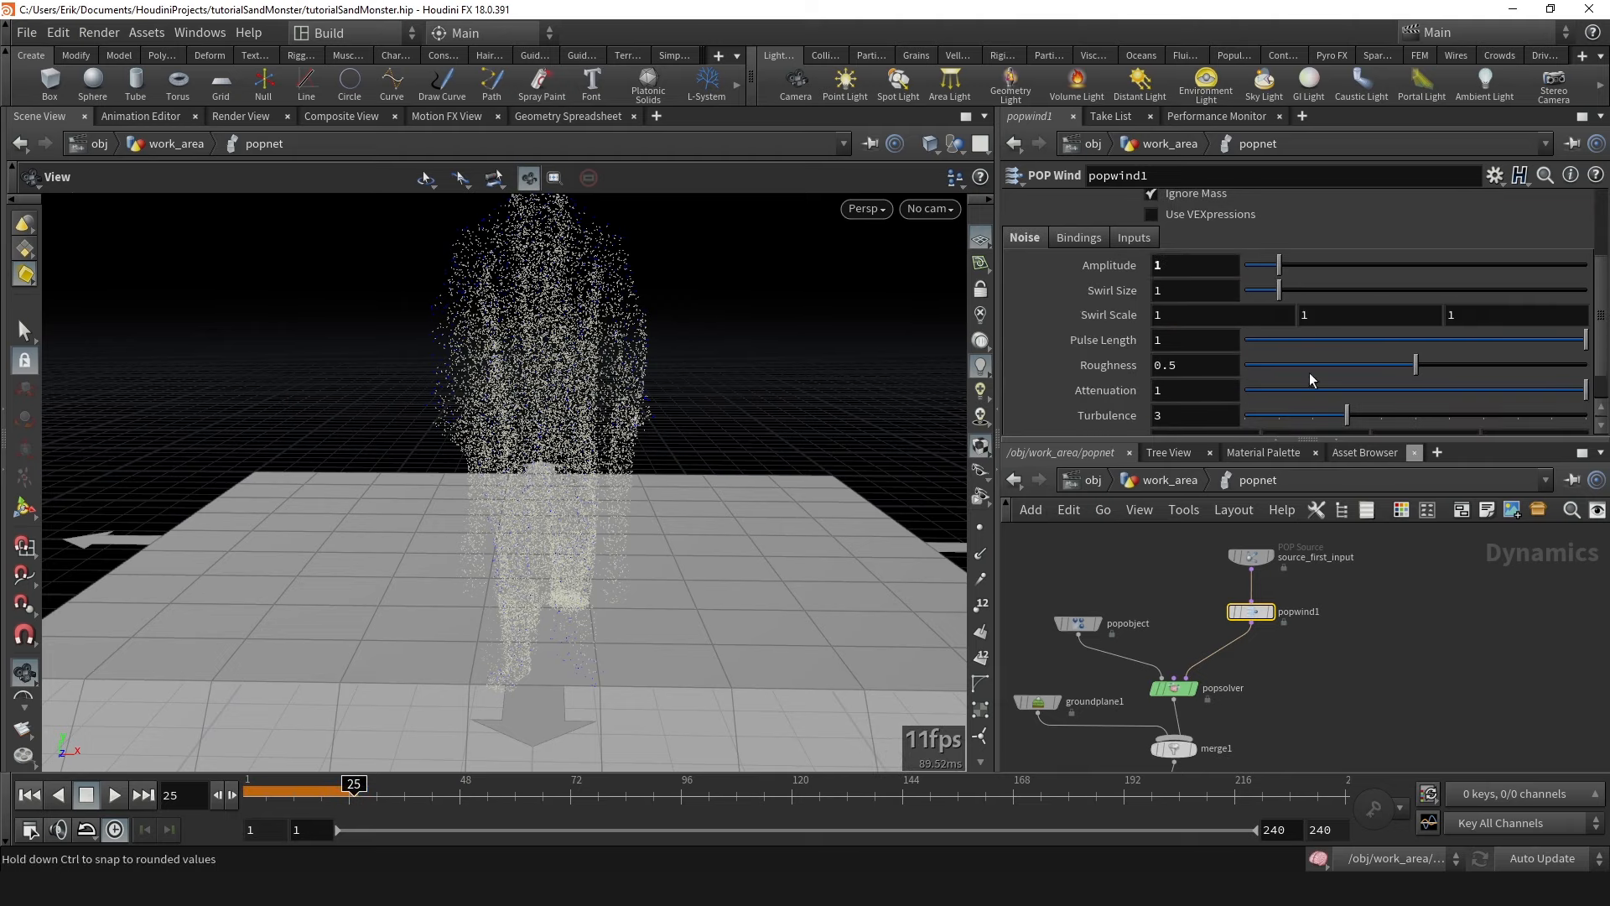
scroll(1272, 390, down, 1)
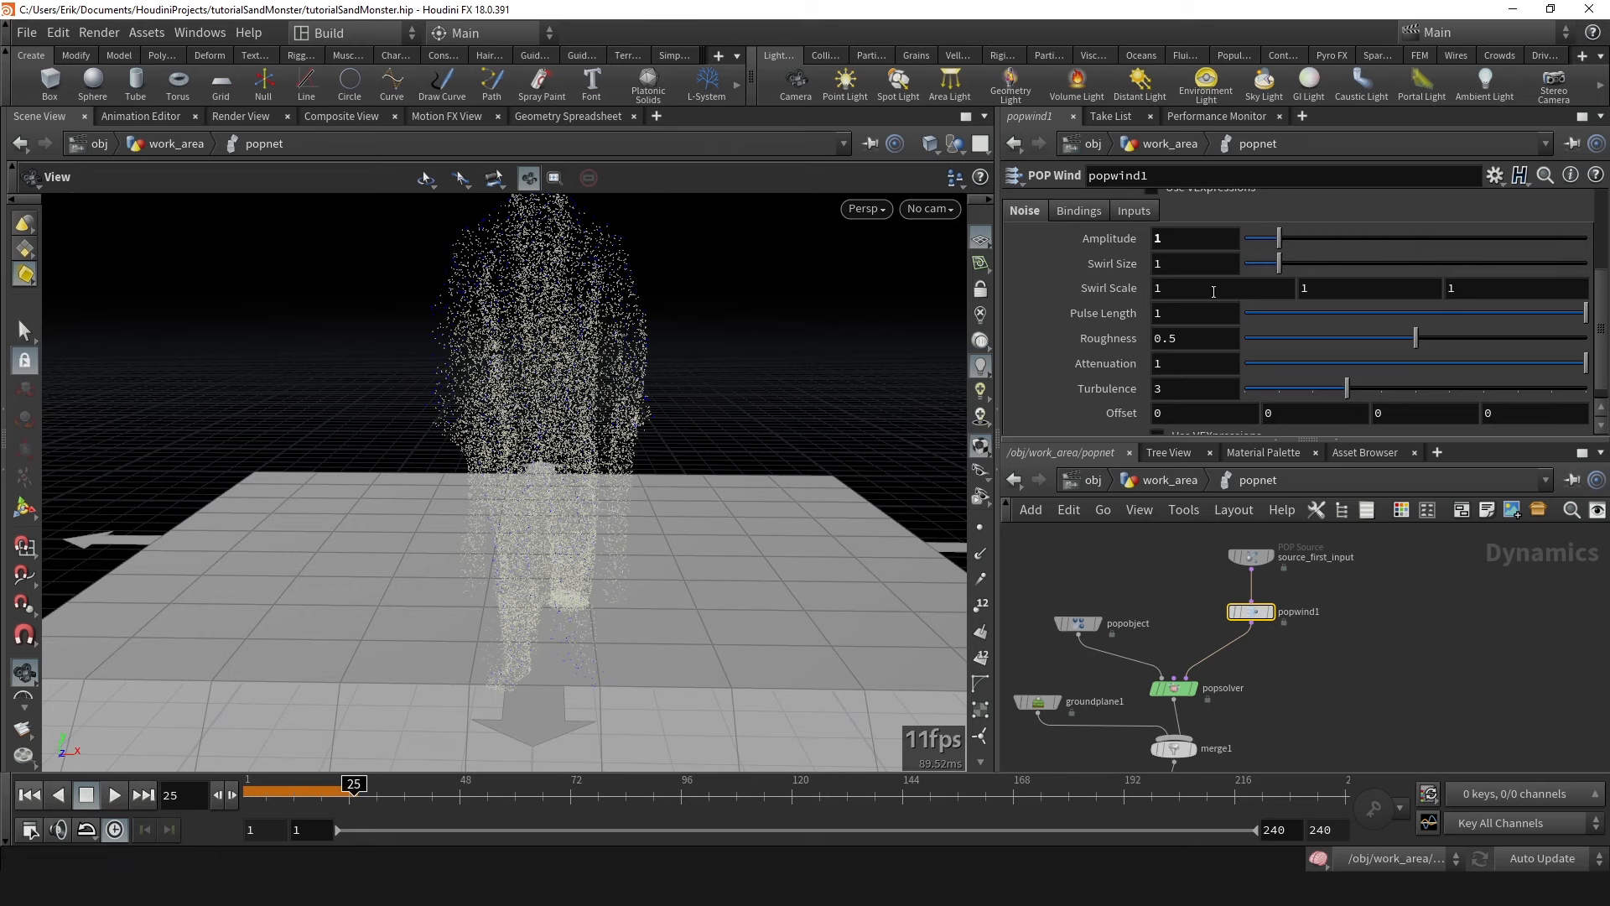
scroll(1176, 377, up, 1)
scroll(1269, 314, down, 1)
Replay and scrub the simulation to examine the effect of the wind noise on the particles.
drag(369, 449, 588, 252)
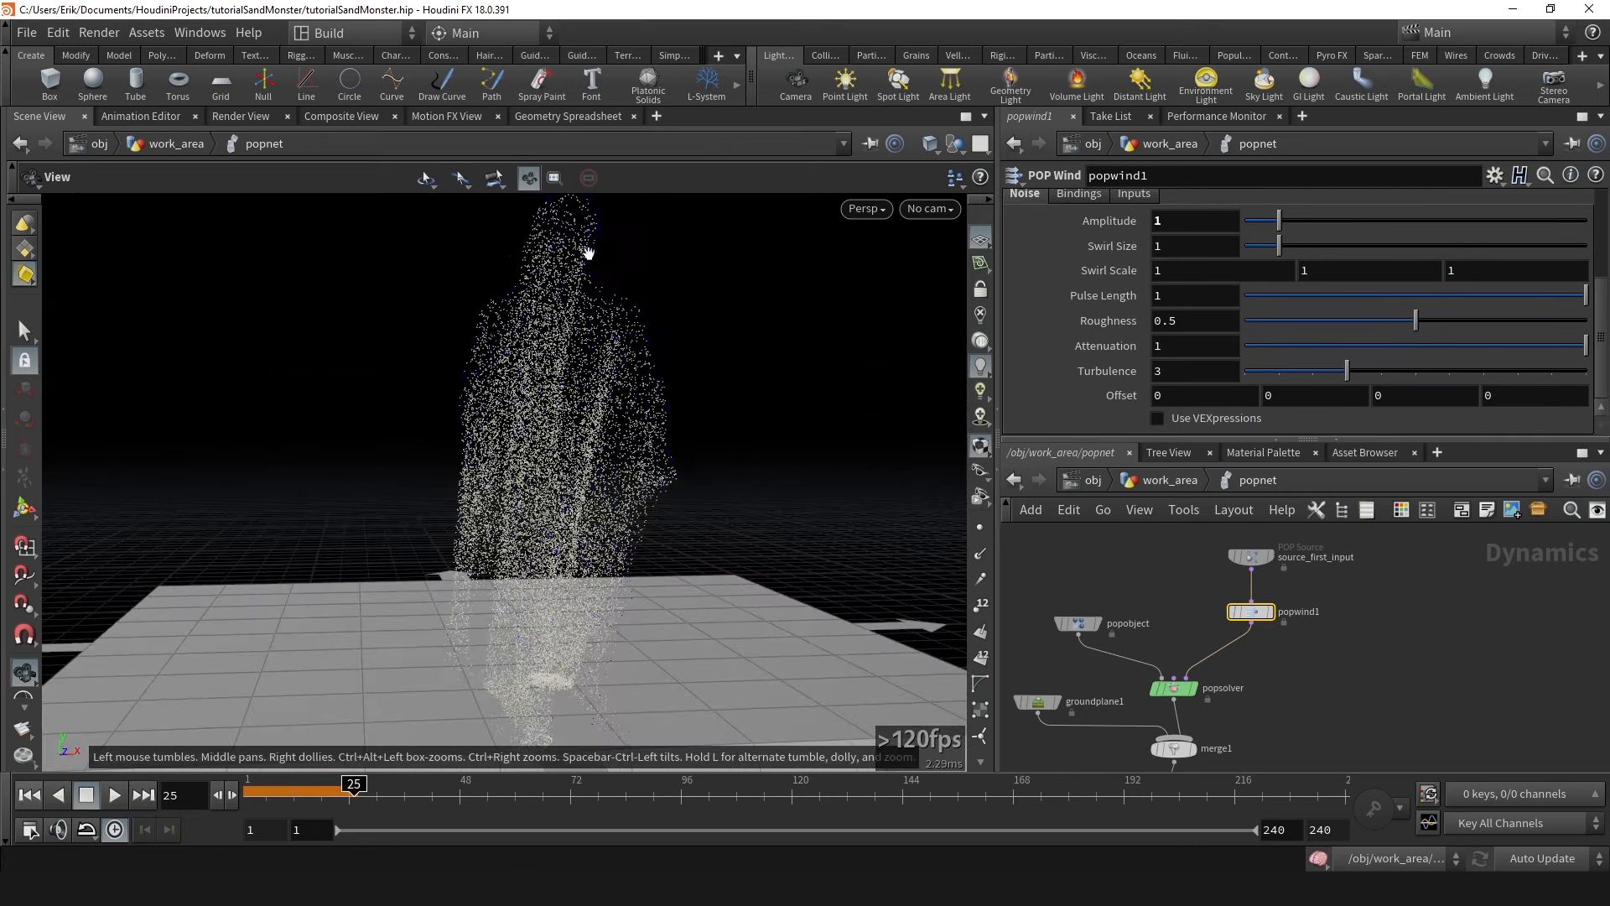
drag(598, 362, 563, 525)
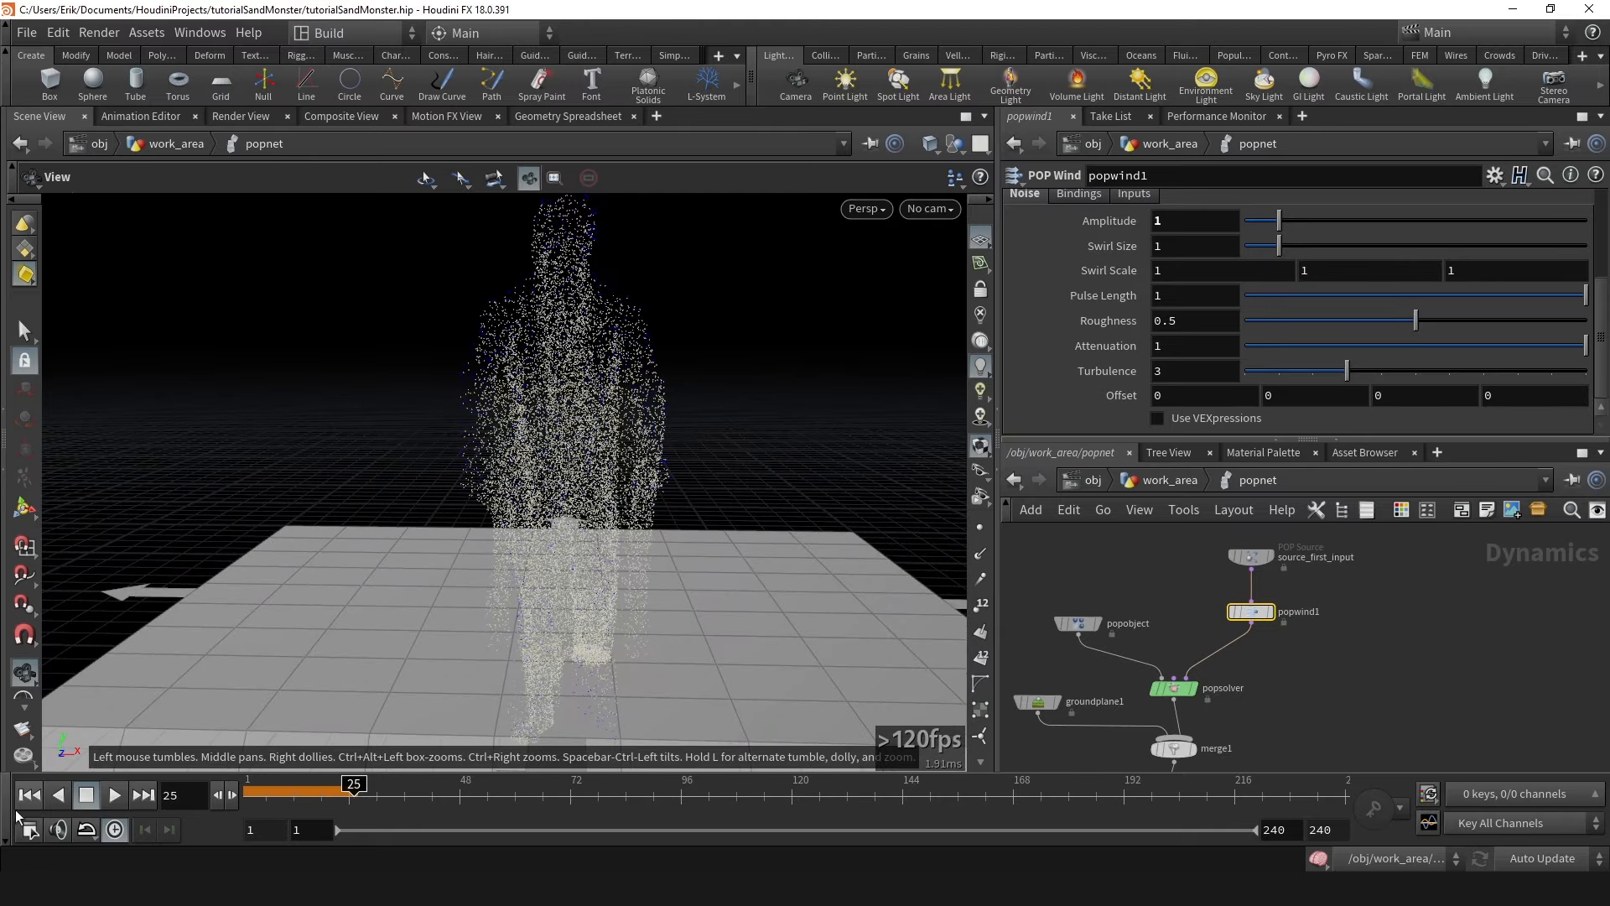
click(30, 796)
click(114, 794)
drag(564, 467, 618, 385)
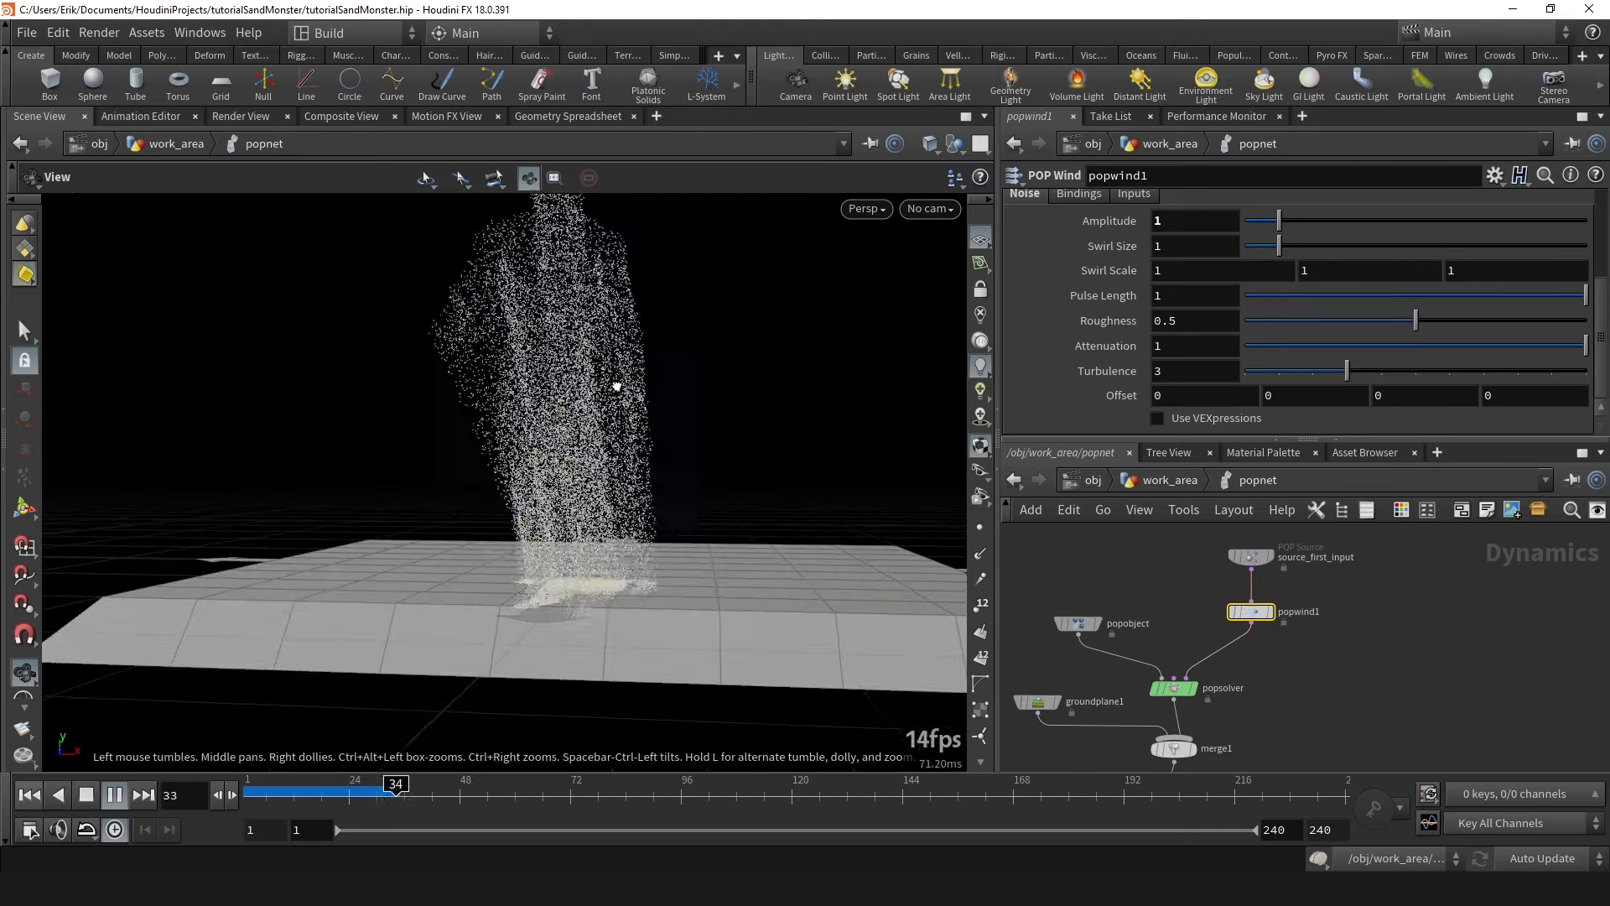
click(309, 791)
drag(313, 794, 418, 790)
drag(562, 356, 555, 428)
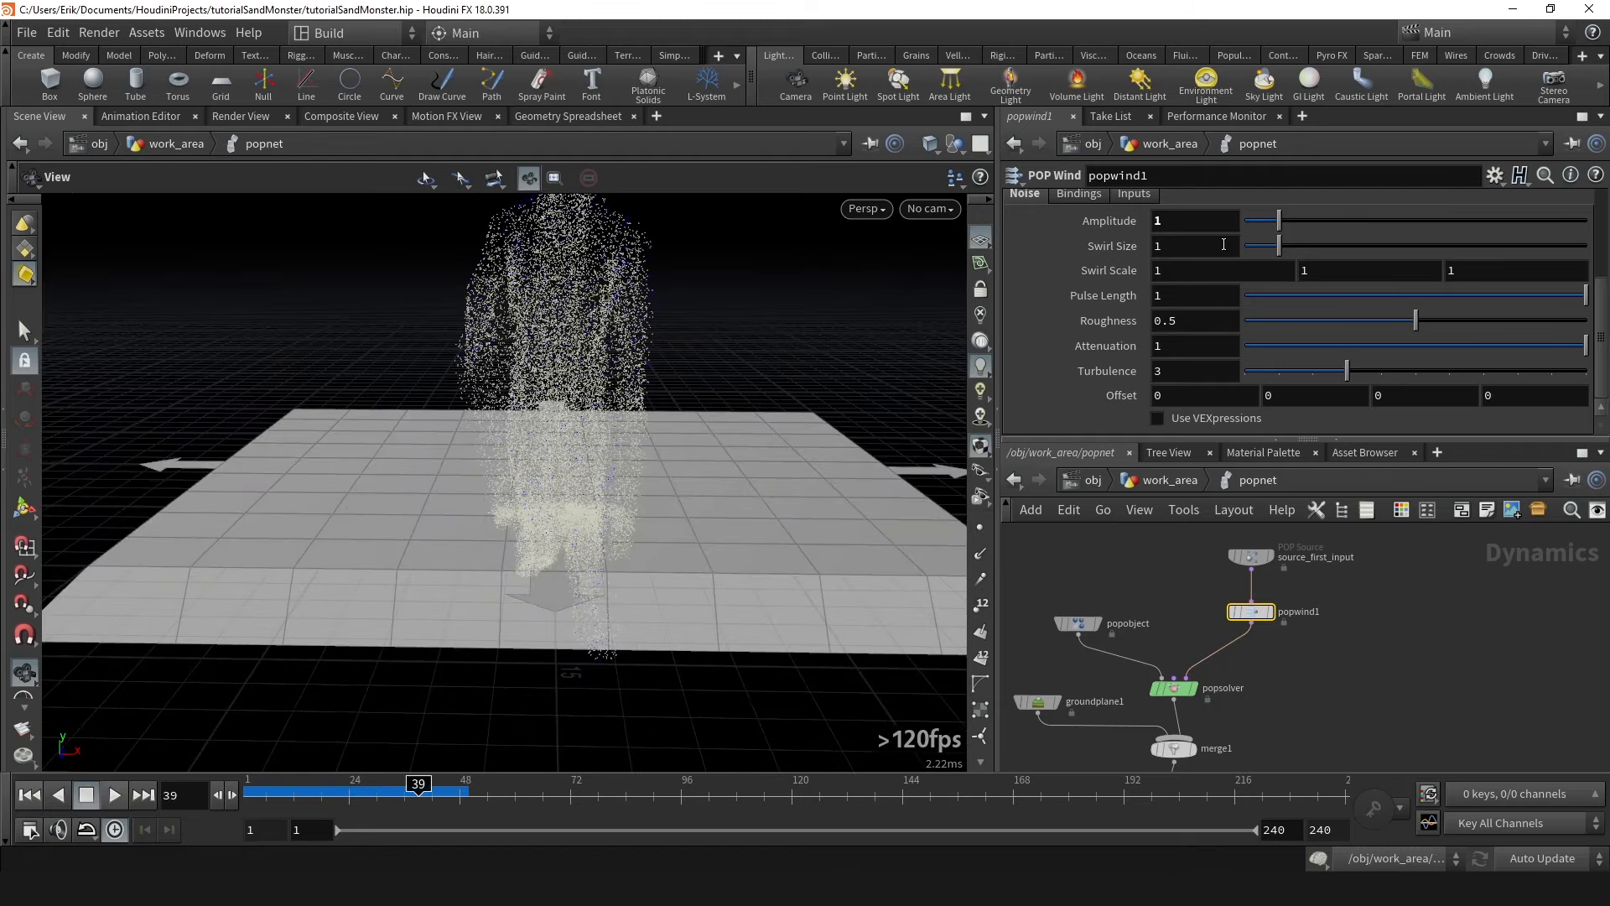
Set popwind1's noise Amplitude to 10, then replay and scrub the simulation.
drag(684, 393, 617, 348)
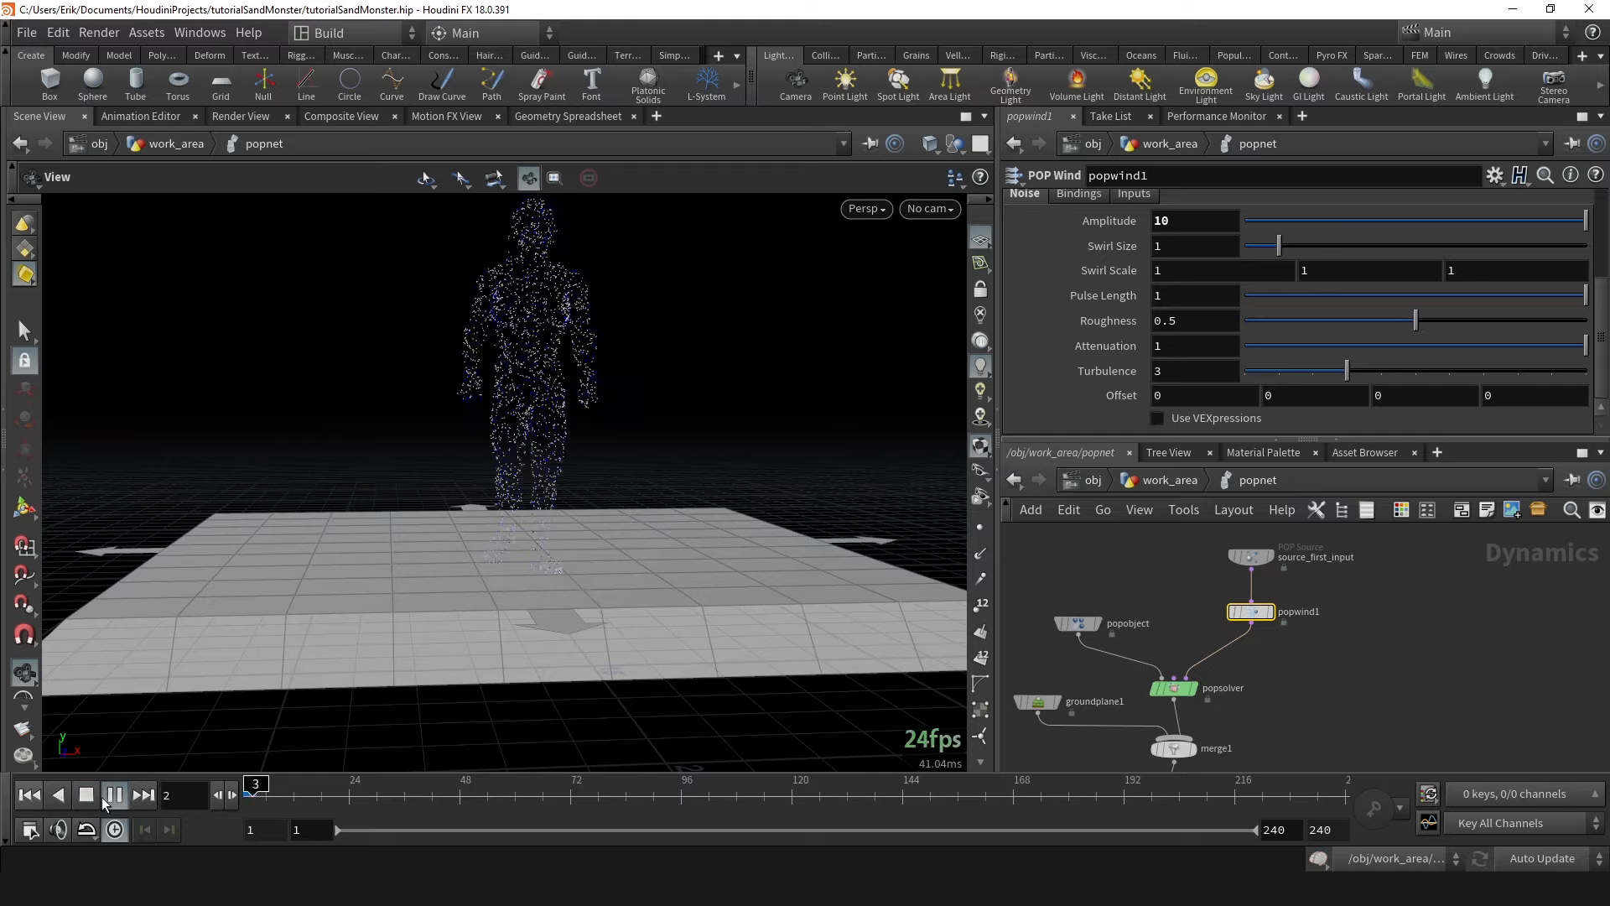
scroll(489, 388, down, 3)
drag(489, 388, 349, 618)
drag(260, 792, 377, 776)
Set popwind1's noise Amplitude to 3 and replay the simulation.
text(3)
key(Return)
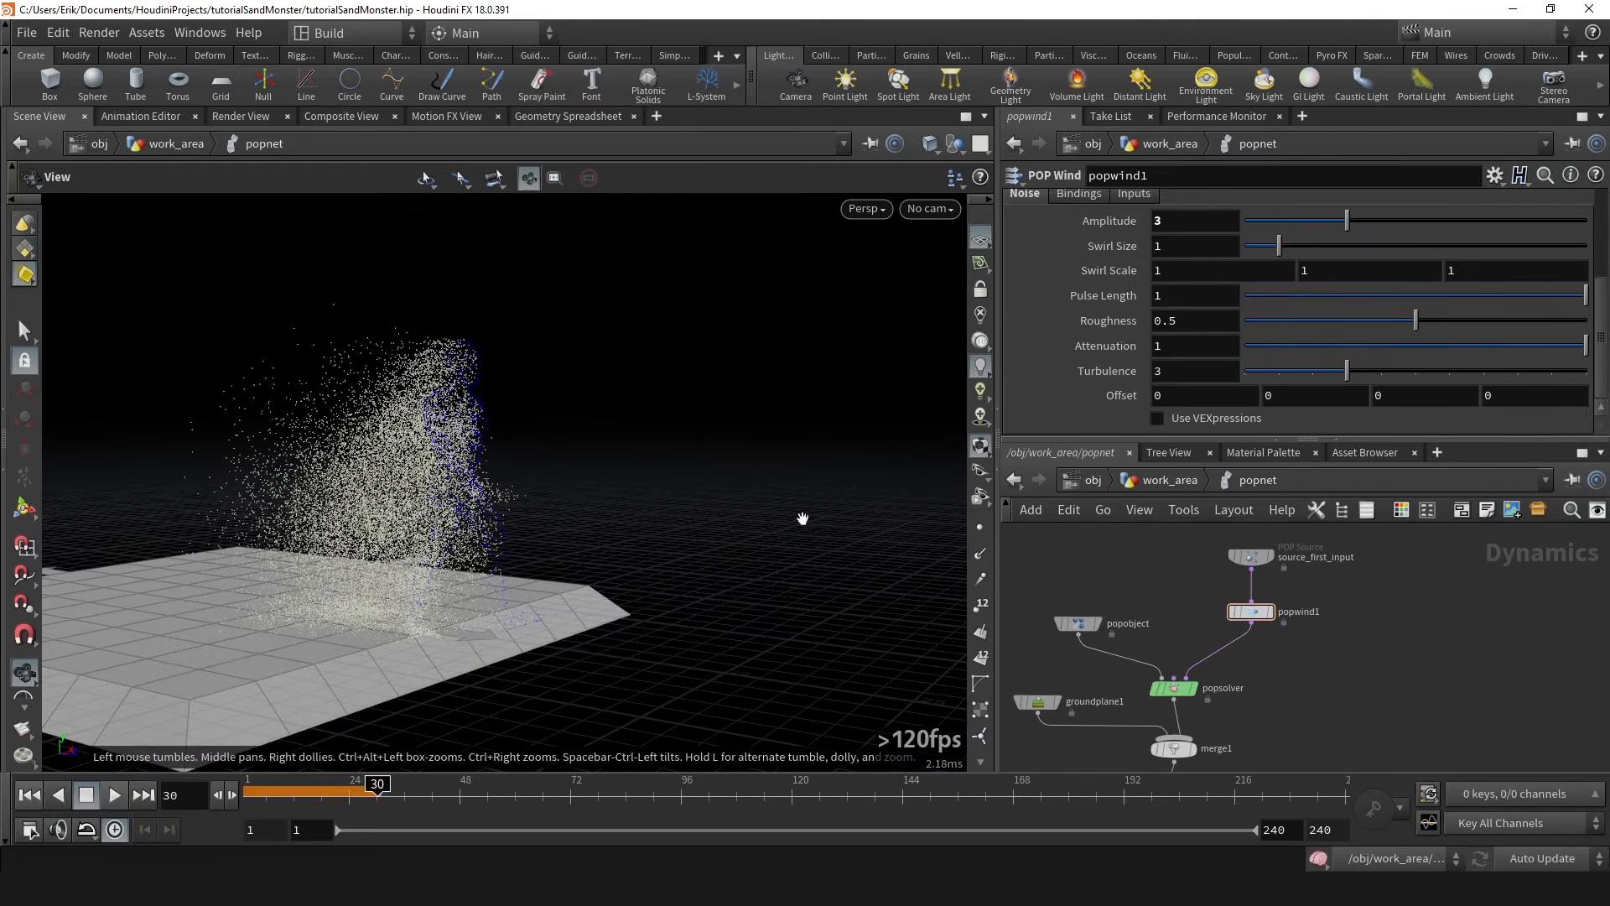
drag(605, 428, 539, 476)
scroll(539, 476, up, 3)
click(115, 795)
drag(369, 445, 453, 401)
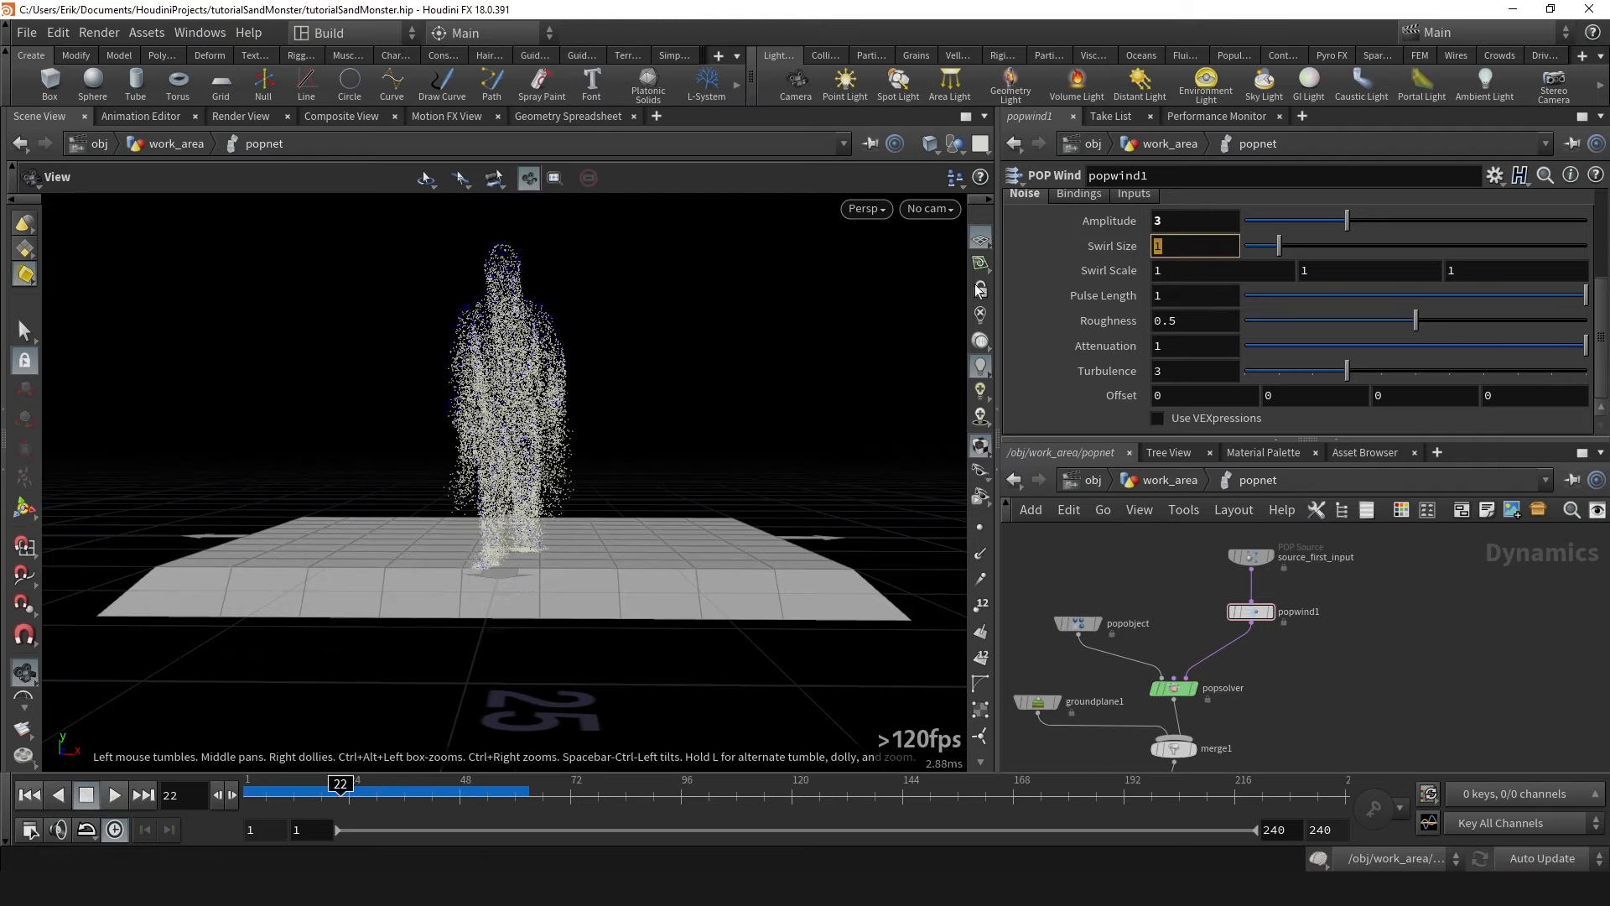
Set popwind1's noise Amplitude to 10 and Swirl Size to 5, and replay the simulation.
drag(528, 409, 582, 424)
right_drag(582, 424, 503, 475)
drag(503, 474, 607, 420)
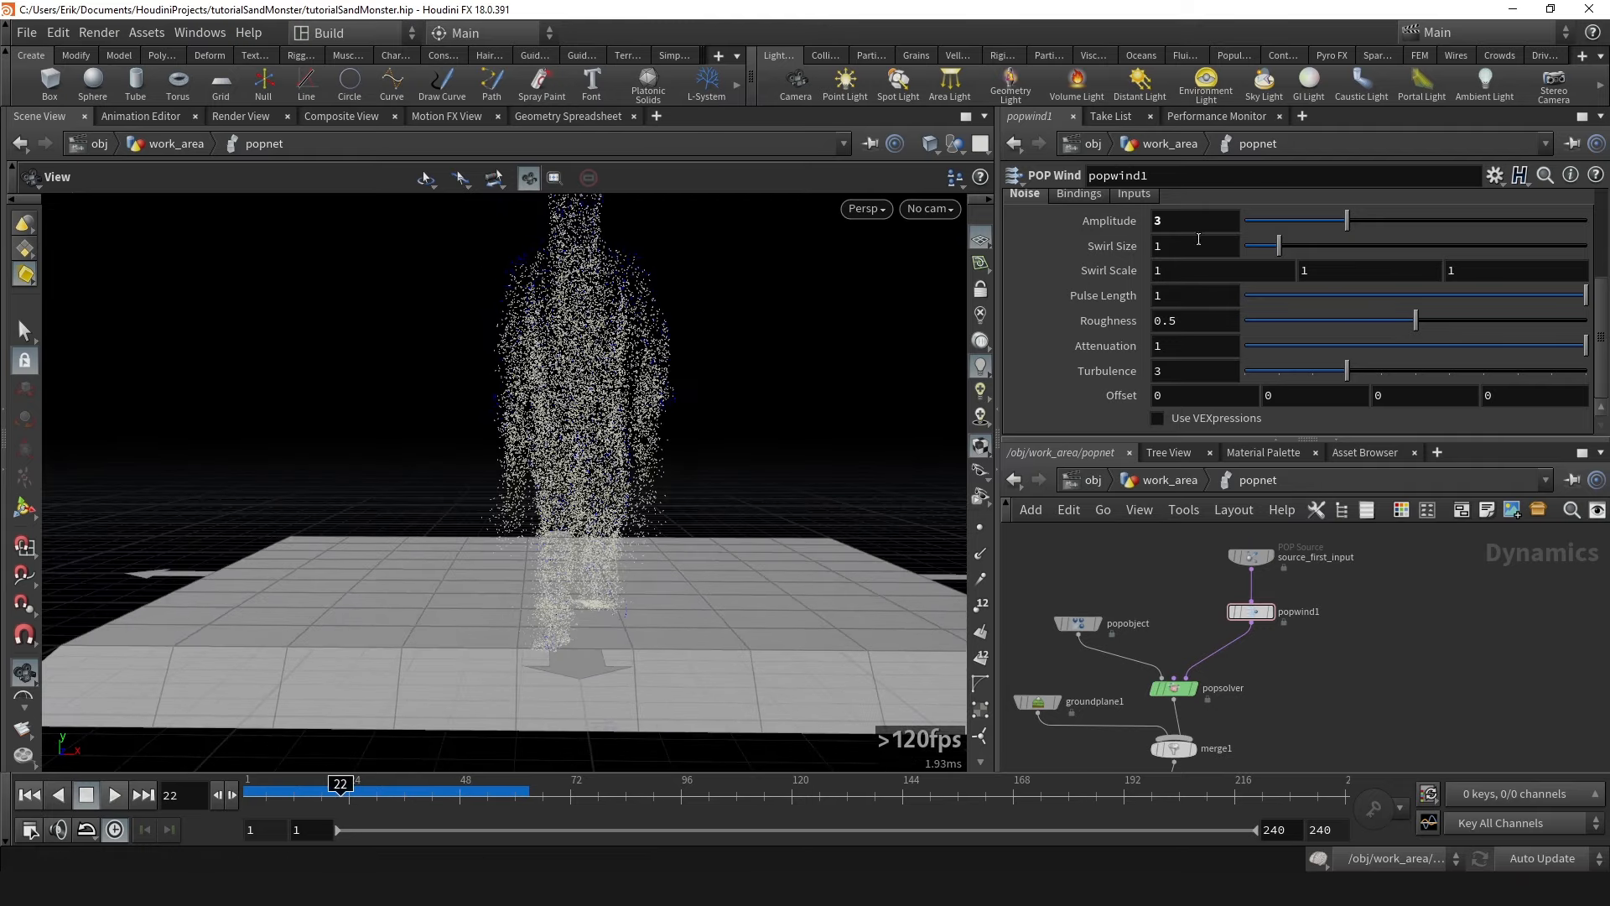
right_drag(633, 528, 452, 208)
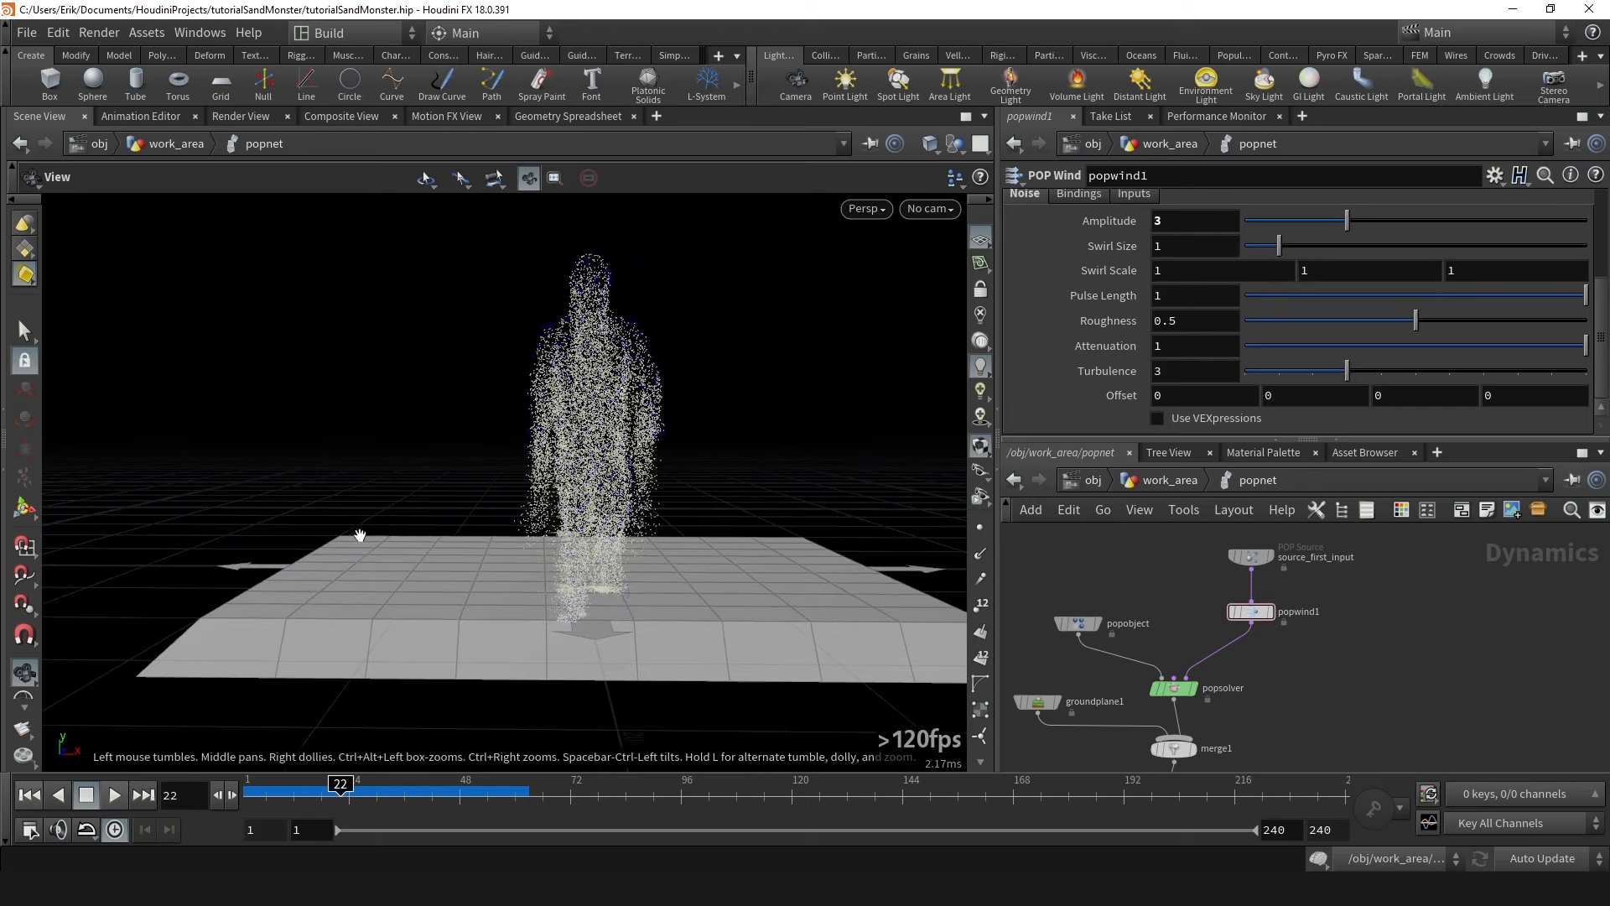
drag(351, 535, 541, 359)
drag(513, 442, 646, 424)
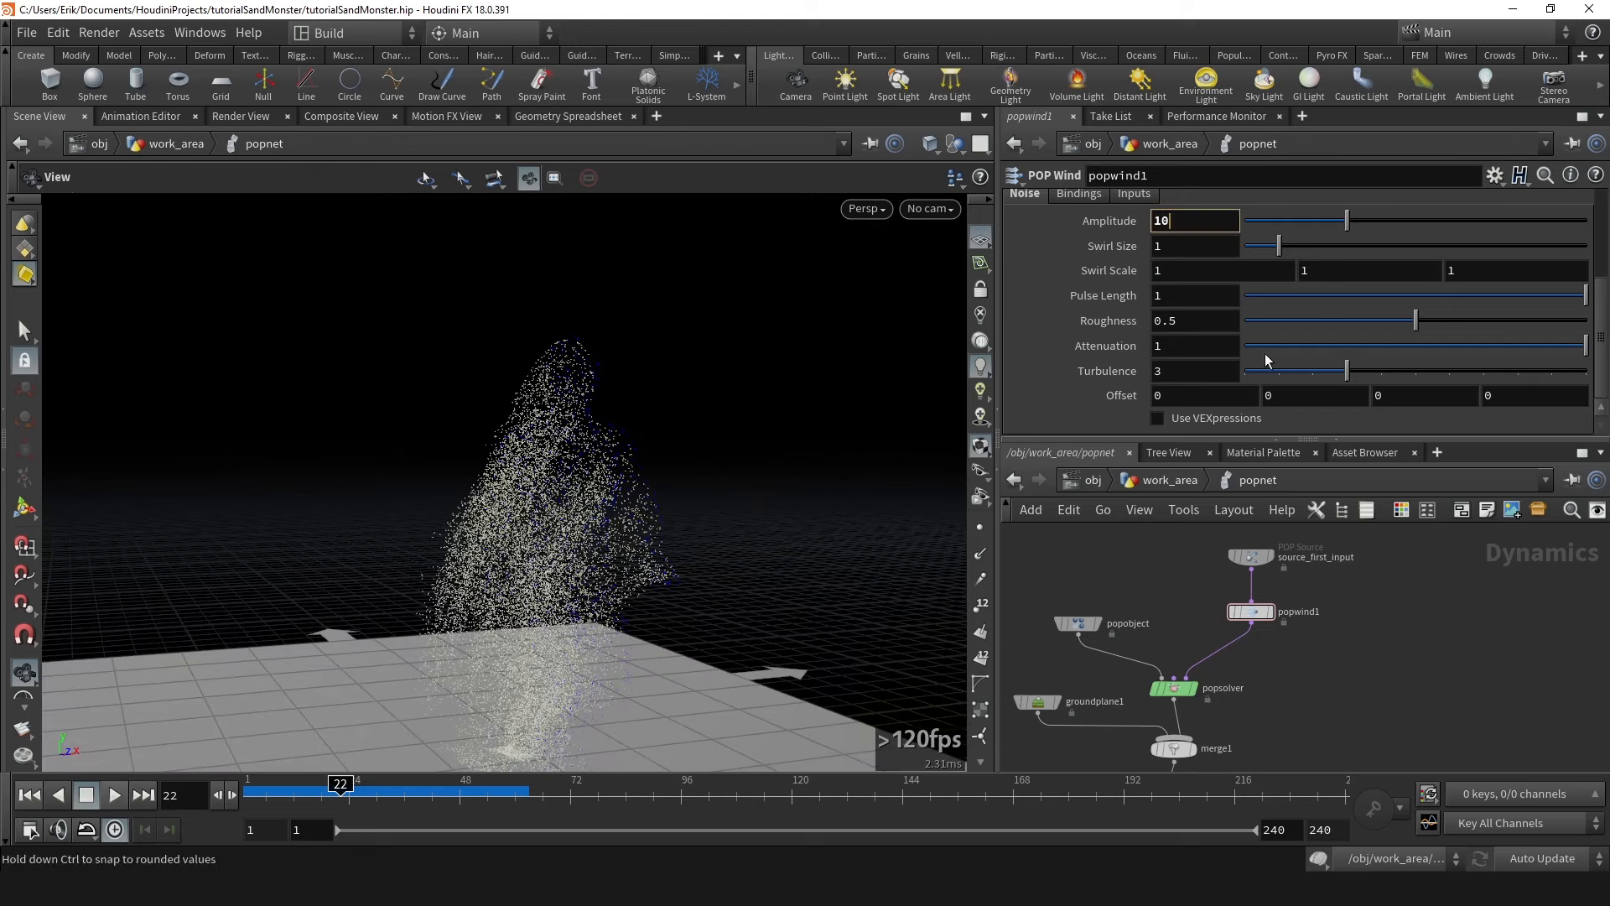
key(Tab)
key(Return)
drag(575, 417, 586, 424)
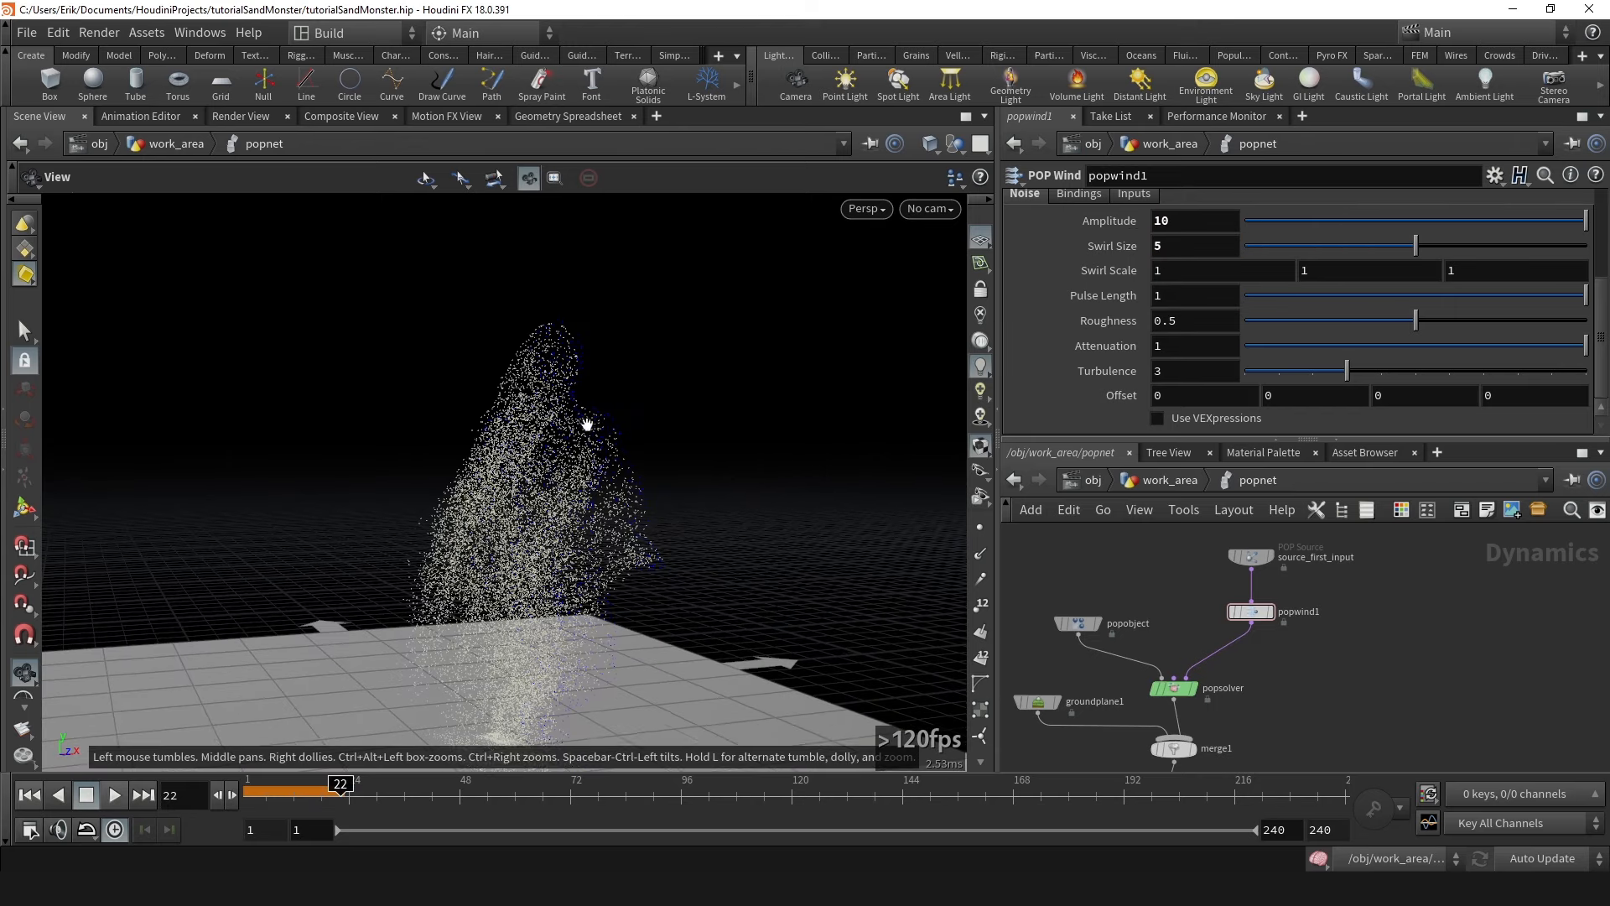
click(26, 796)
drag(398, 490, 673, 437)
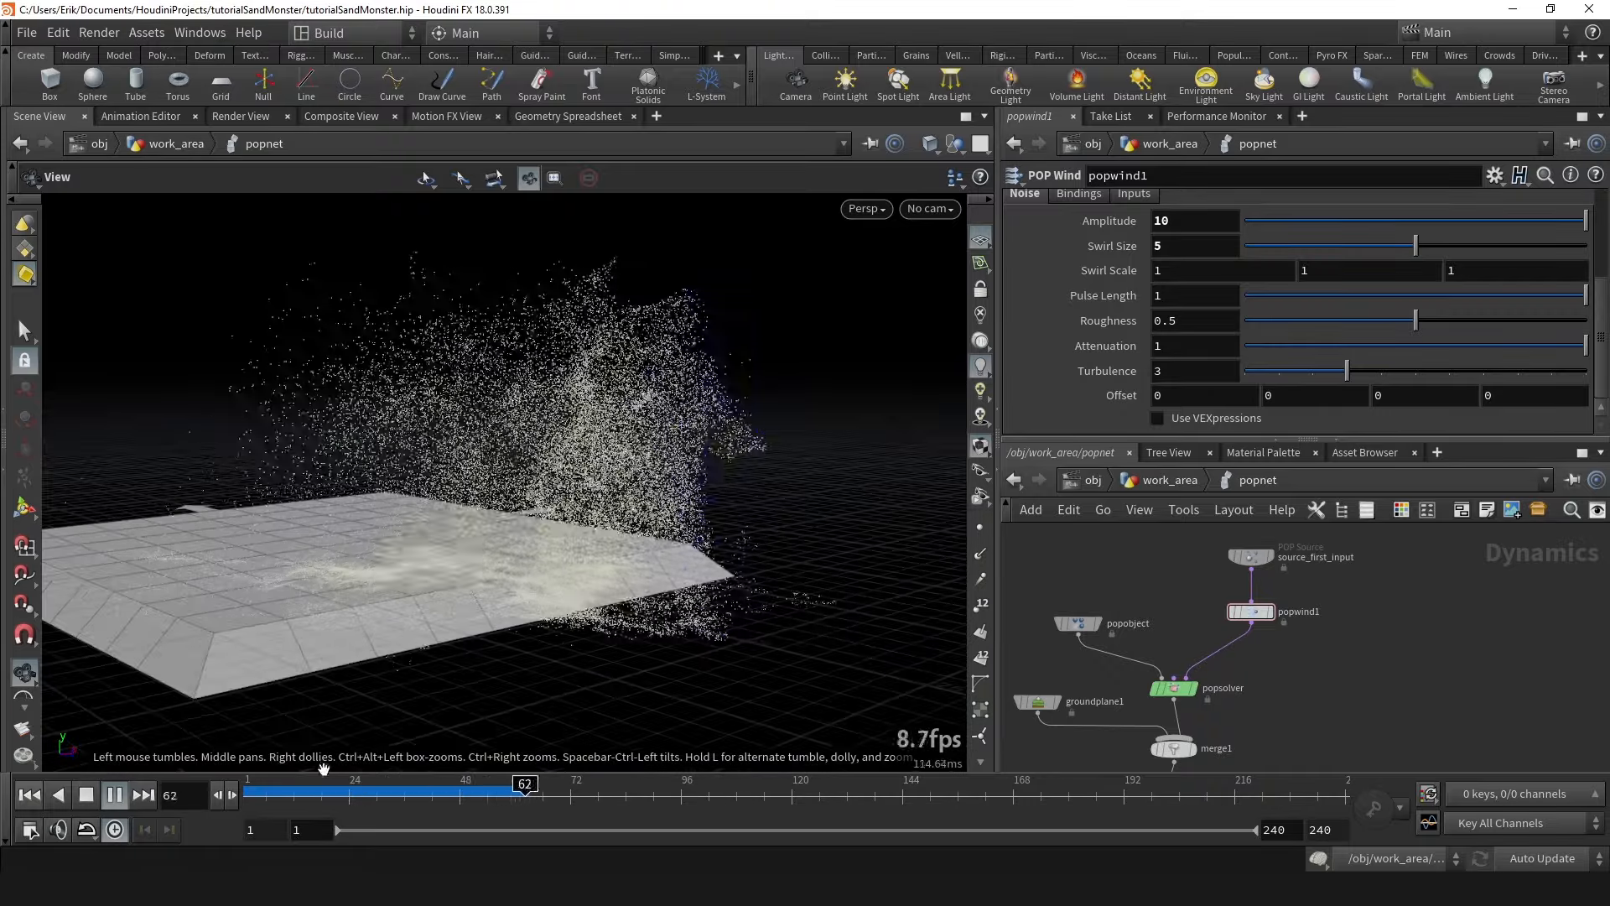
click(293, 792)
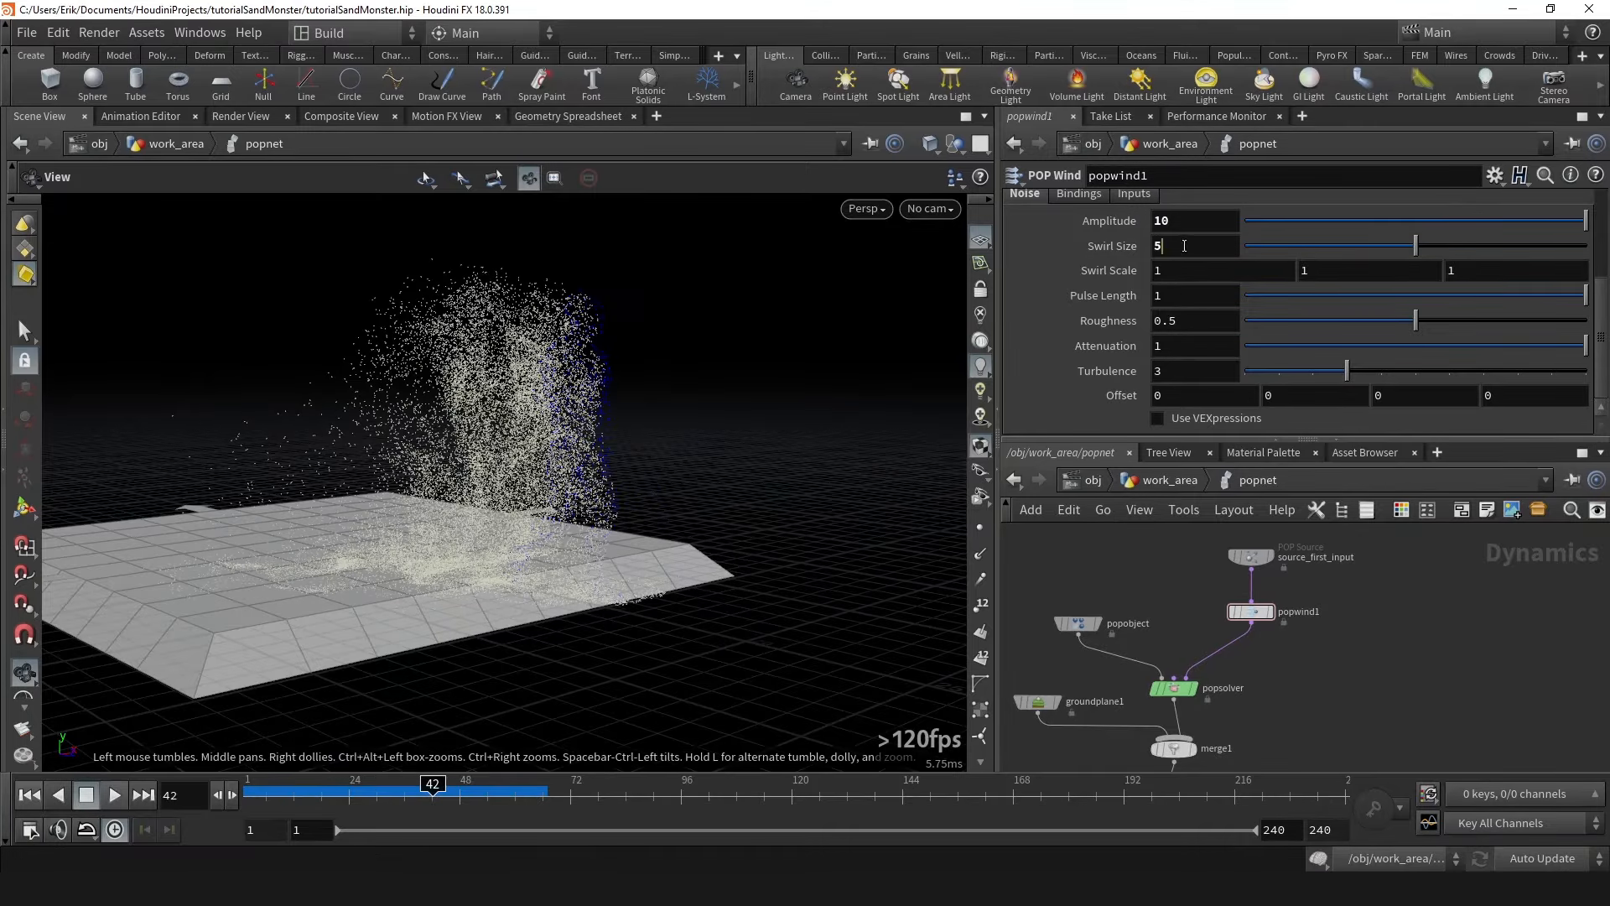
Set popwind1's Swirl Size to 4, then replay and scrub the simulation.
click(32, 794)
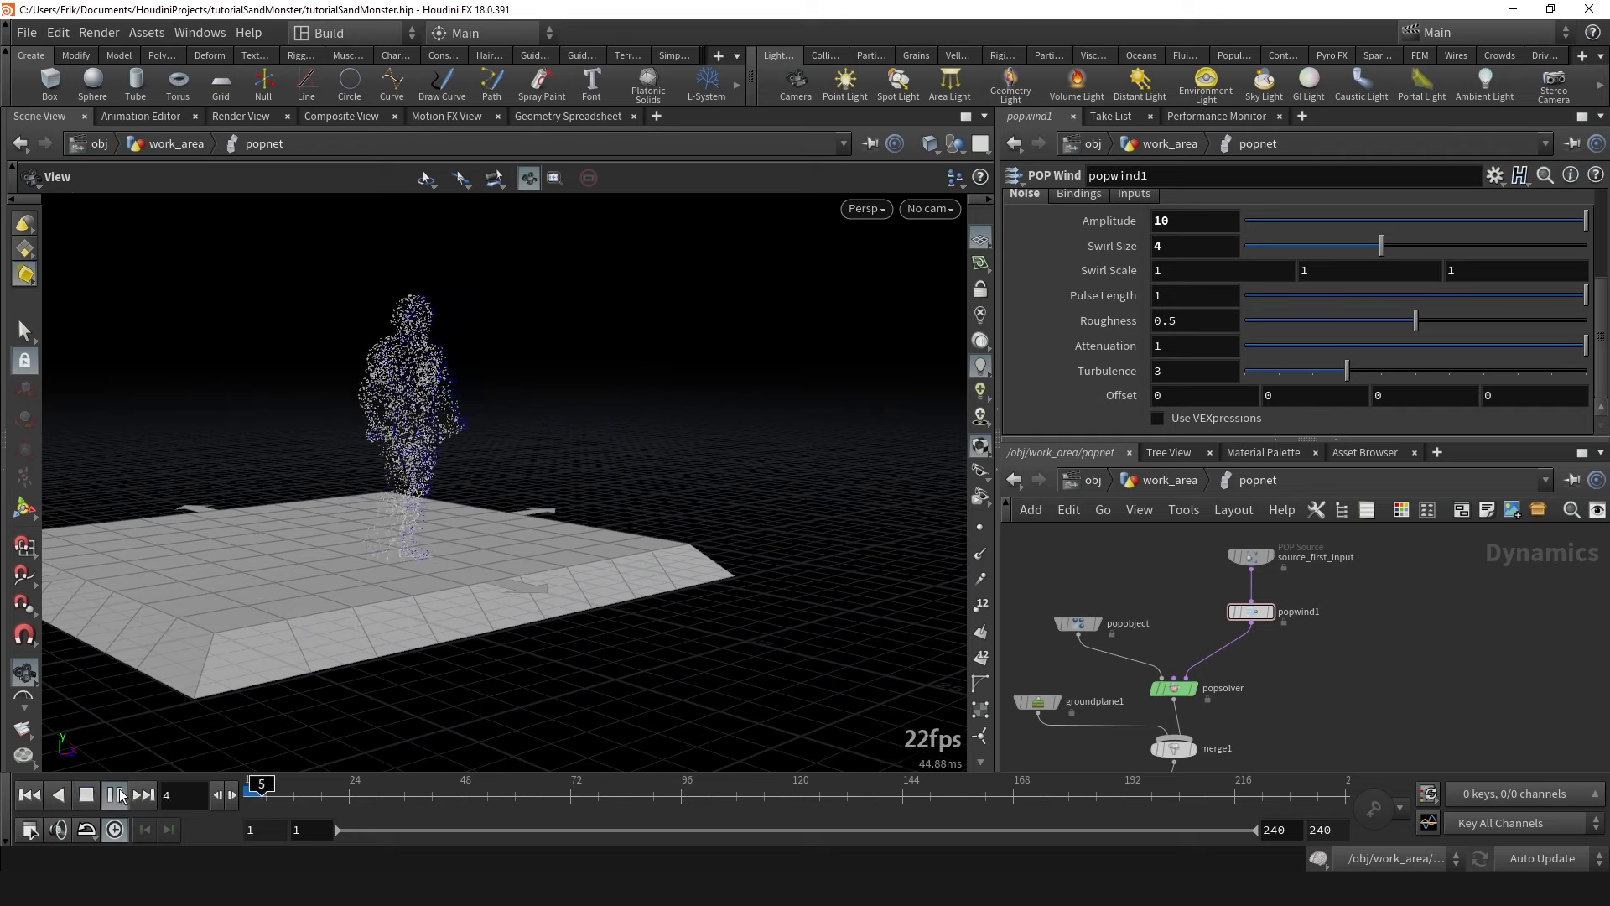
drag(449, 476, 398, 386)
drag(290, 791, 334, 791)
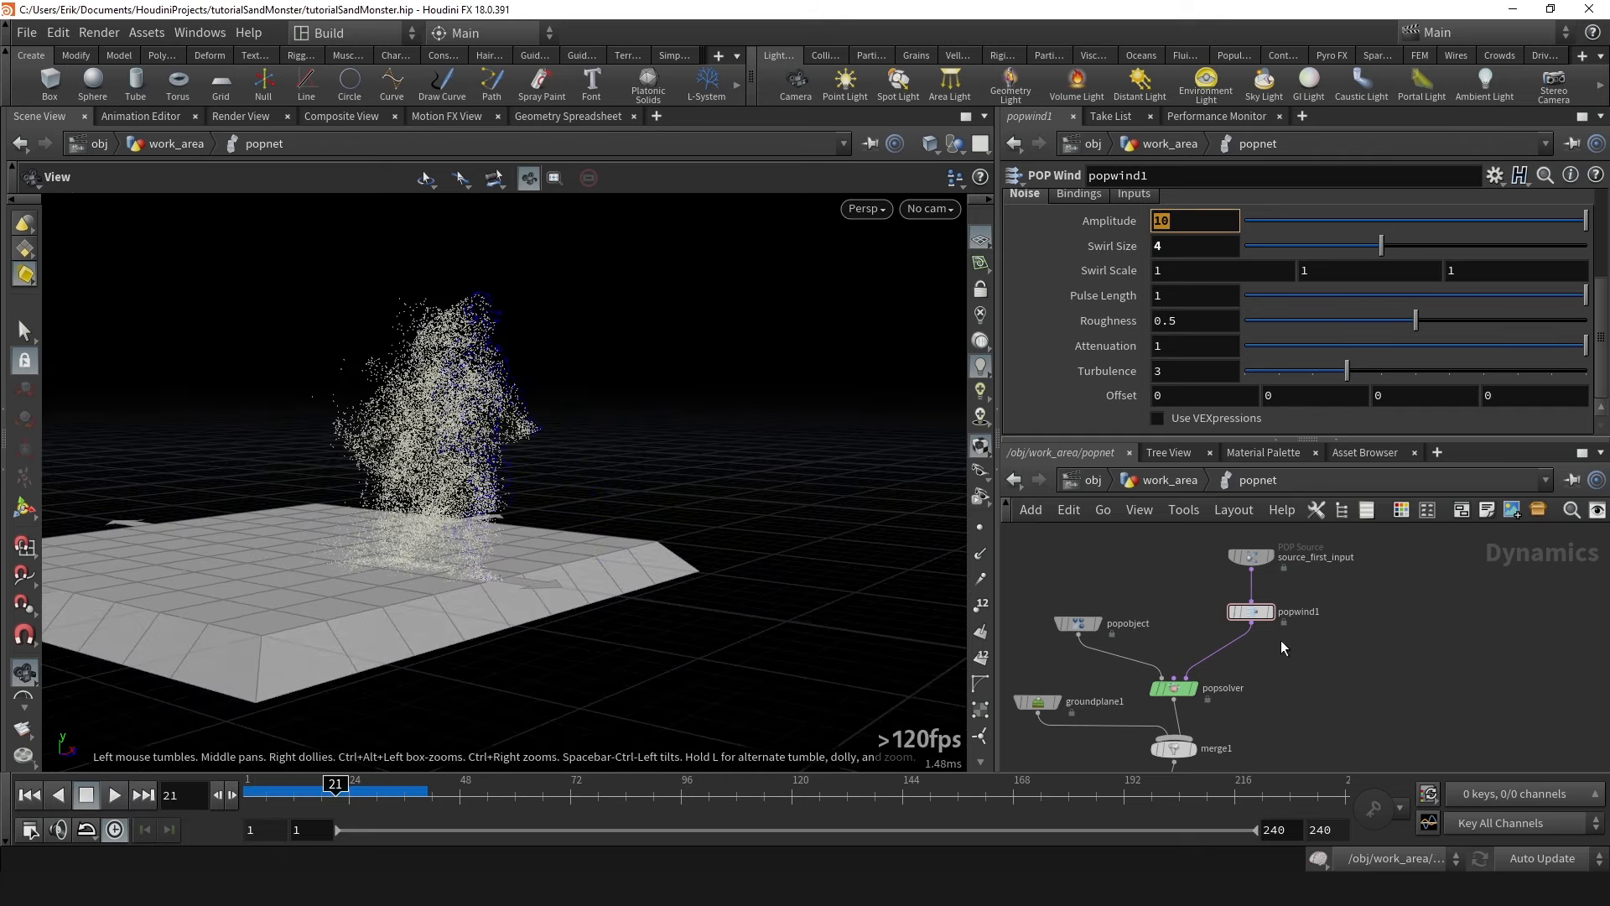
Set popwind1's noise Amplitude to 4 and play the simulation from the first frame.
drag(713, 536, 478, 549)
scroll(469, 549, up, 3)
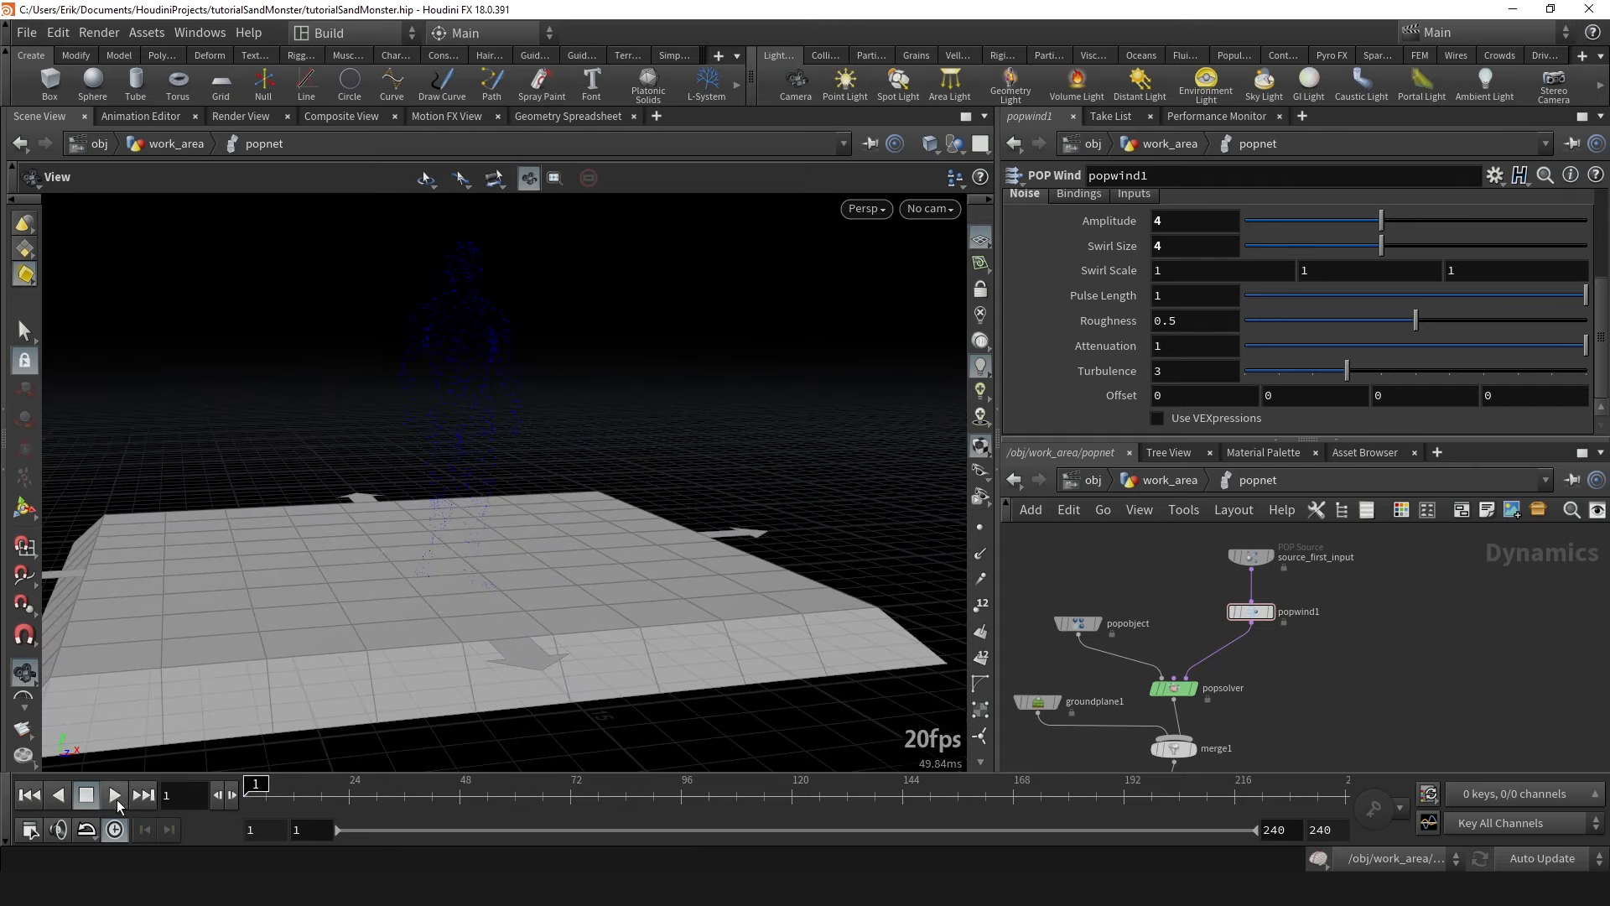
click(114, 794)
drag(520, 394, 503, 355)
middle_drag(549, 248, 562, 303)
scroll(448, 623, up, 2)
middle_drag(449, 622, 442, 656)
Play further and scrub back and forth, examining how the particles swirl off the character and spread on the ground.
drag(437, 773, 355, 793)
click(113, 806)
drag(407, 505, 506, 470)
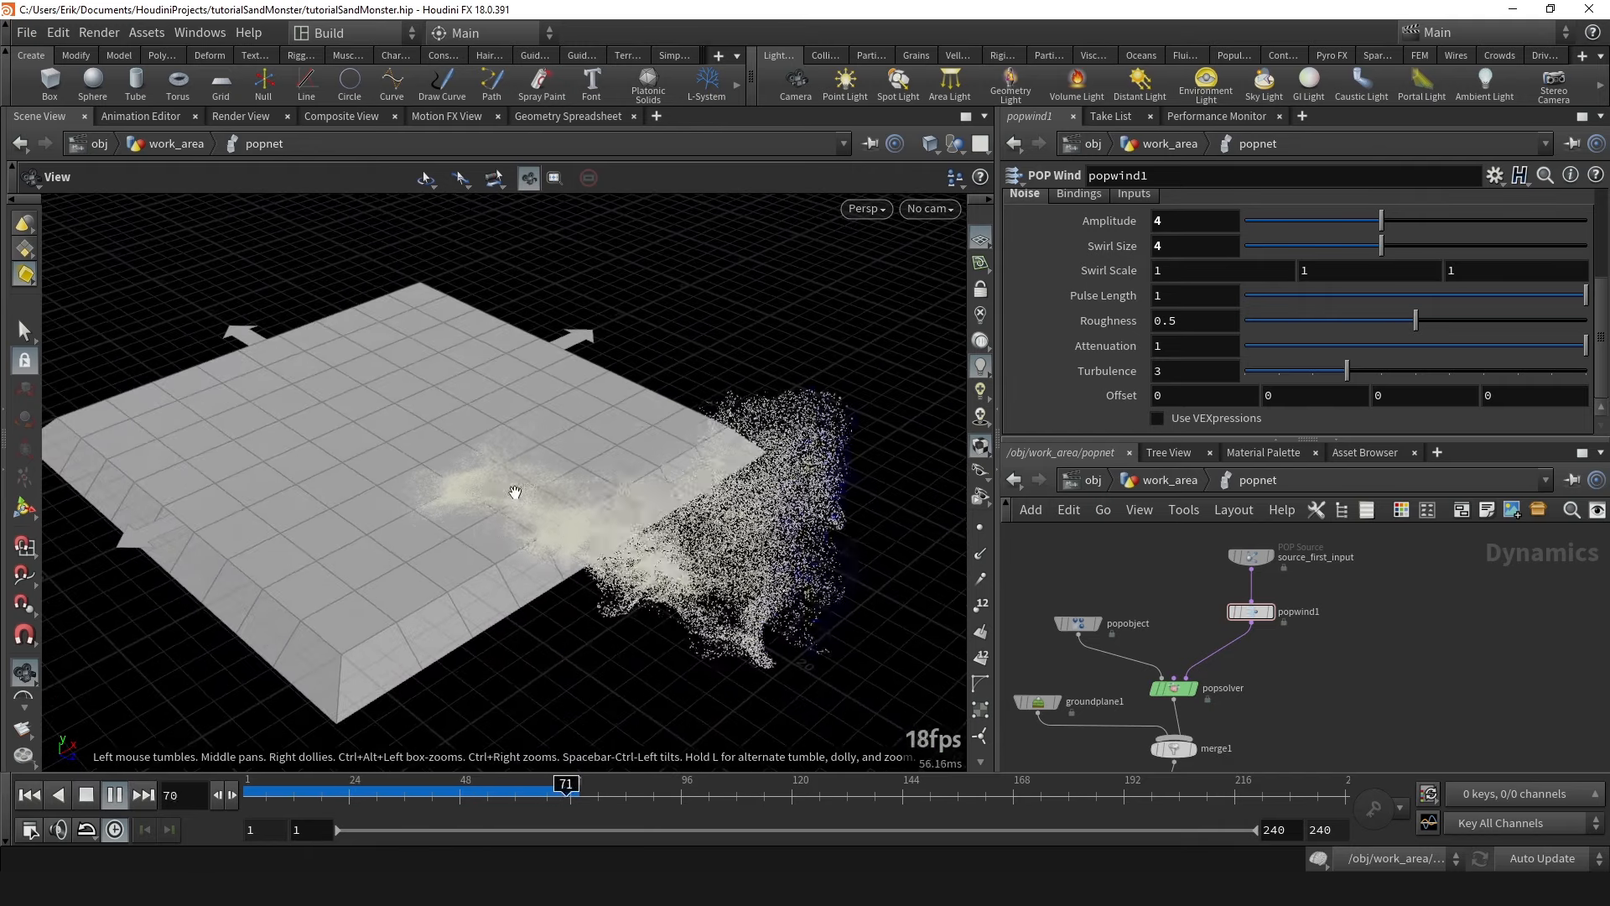
middle_drag(622, 562, 552, 498)
click(378, 799)
drag(379, 799, 367, 766)
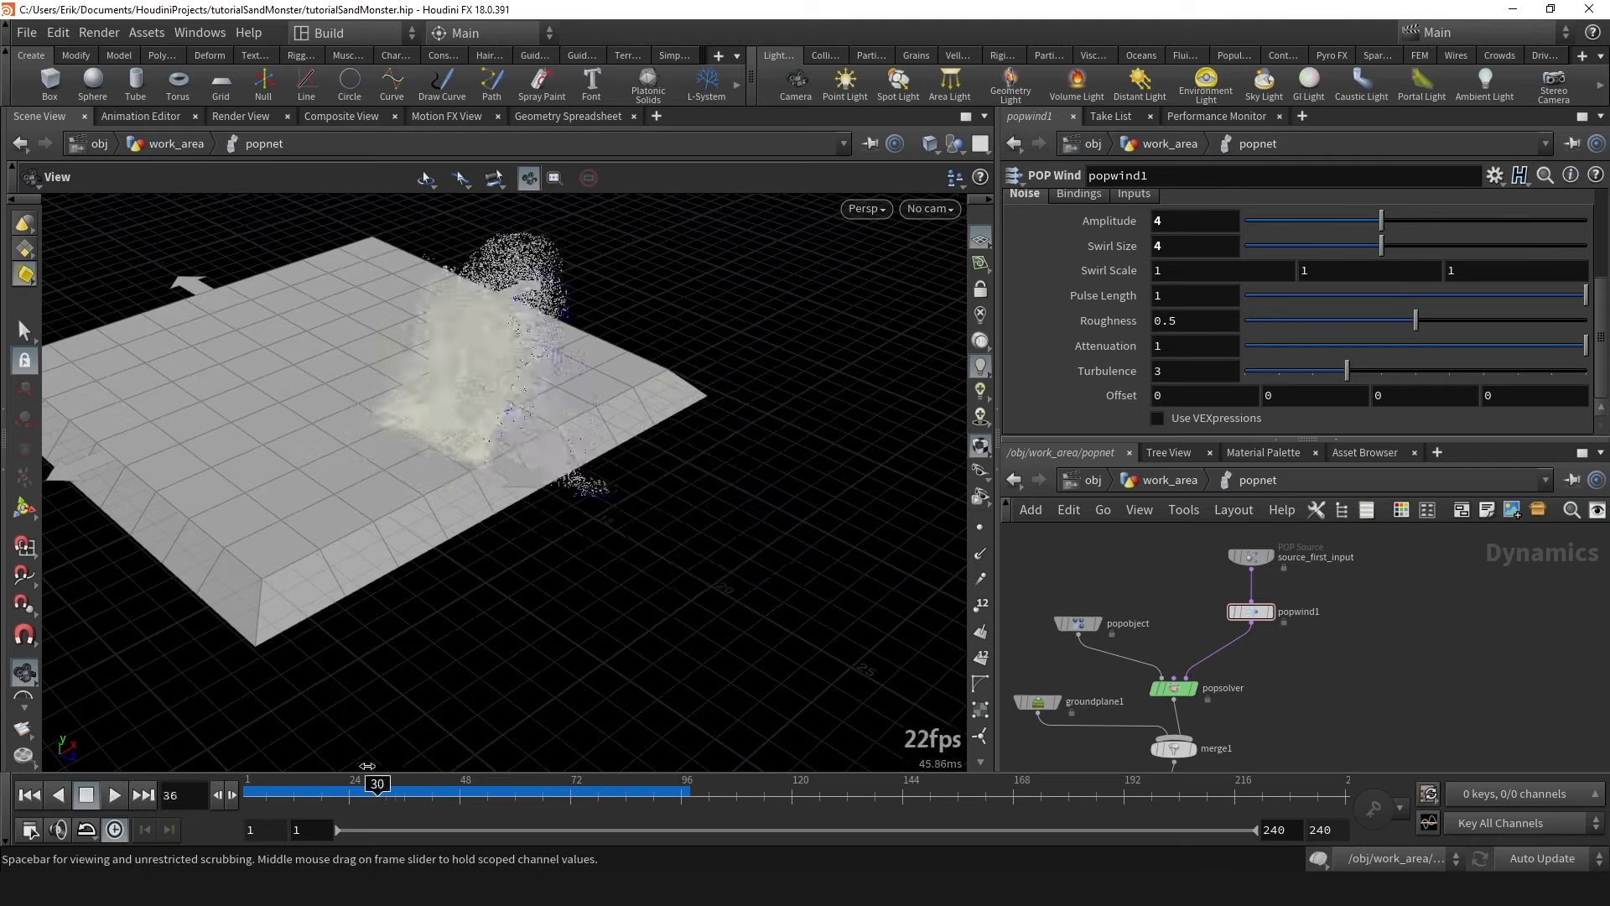
drag(467, 763, 619, 757)
drag(626, 567, 469, 738)
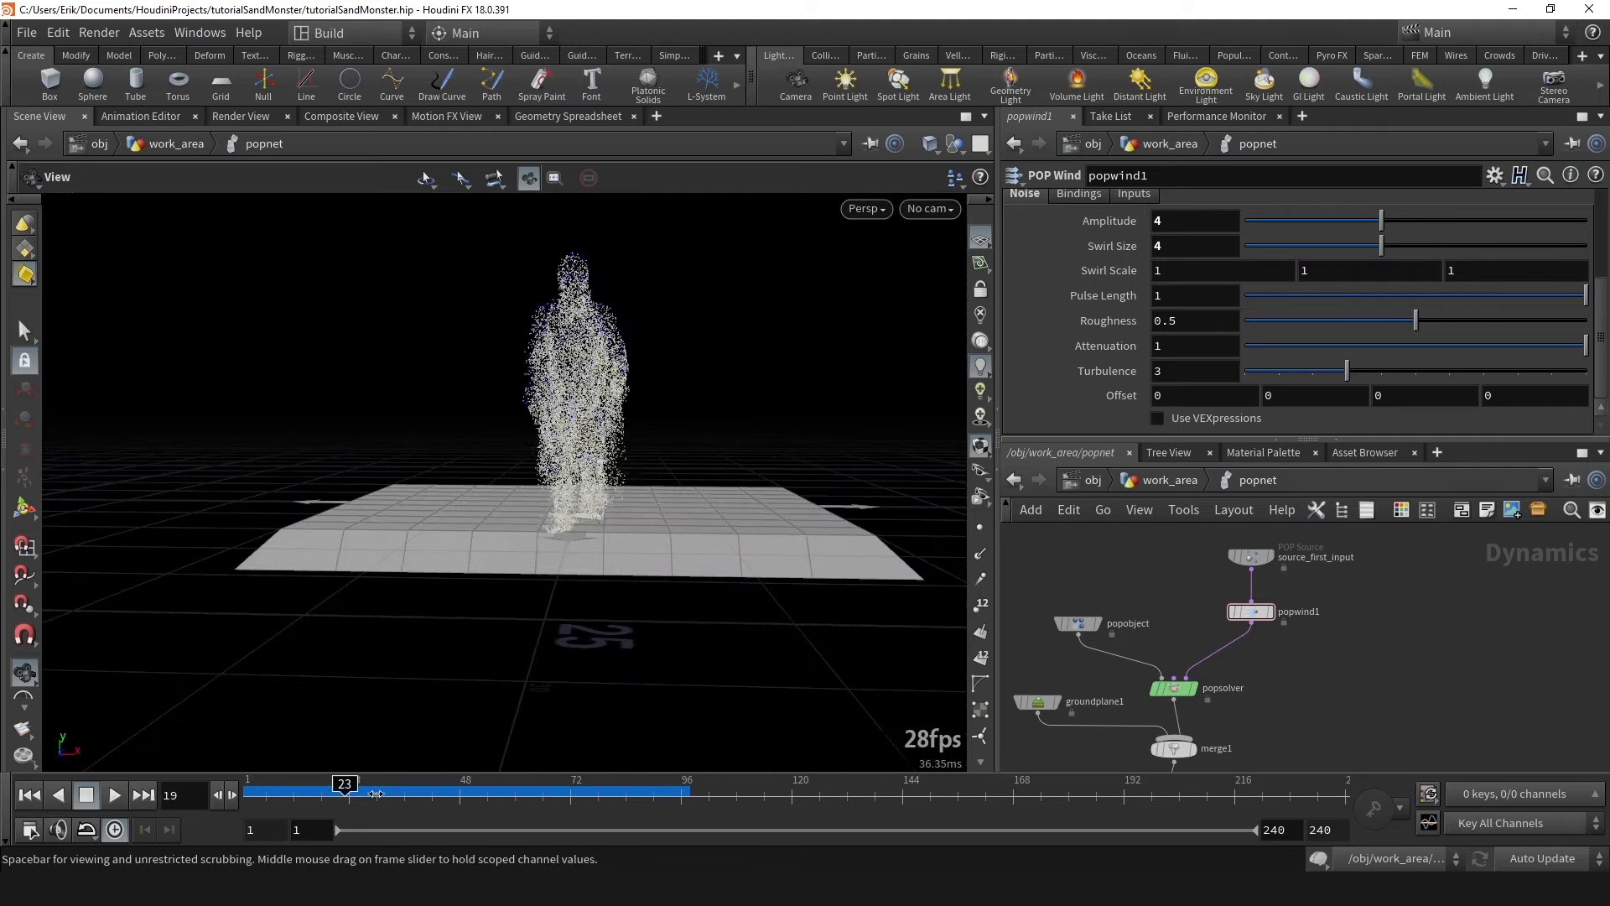
drag(541, 788, 453, 787)
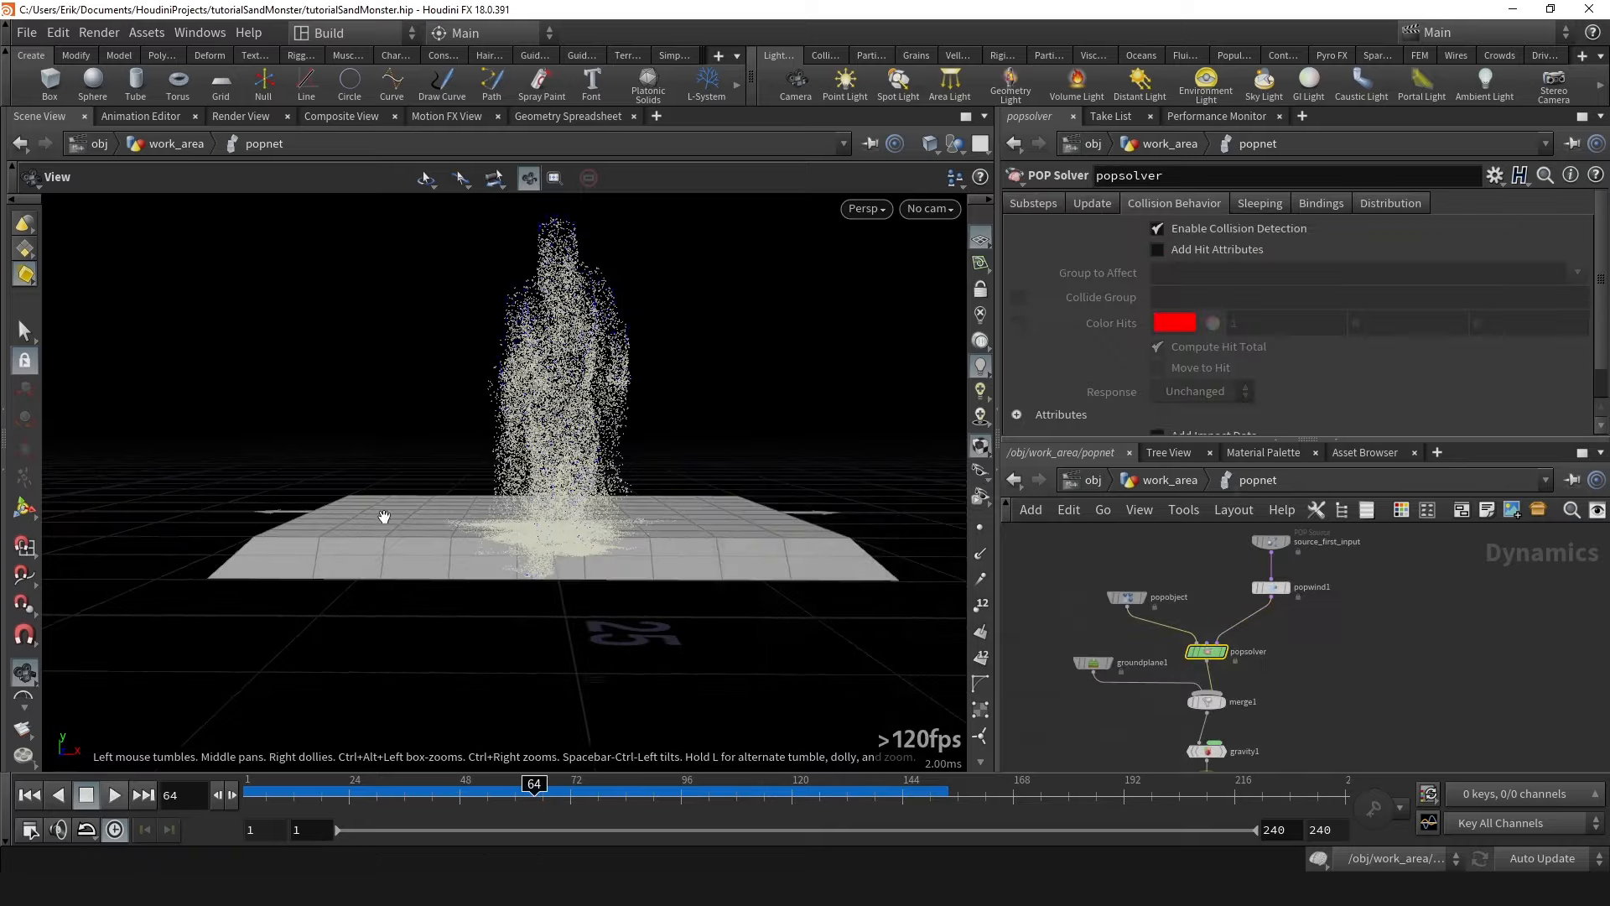
Turn on Add Hit Attributes for popsolver's collision behavior and set the Response to Stop.
drag(583, 525, 549, 541)
drag(593, 780, 684, 763)
drag(457, 395, 429, 618)
mouse_move(577, 802)
mouse_down()
mouse_move(472, 795)
mouse_move(561, 789)
mouse_up()
drag(605, 564, 668, 478)
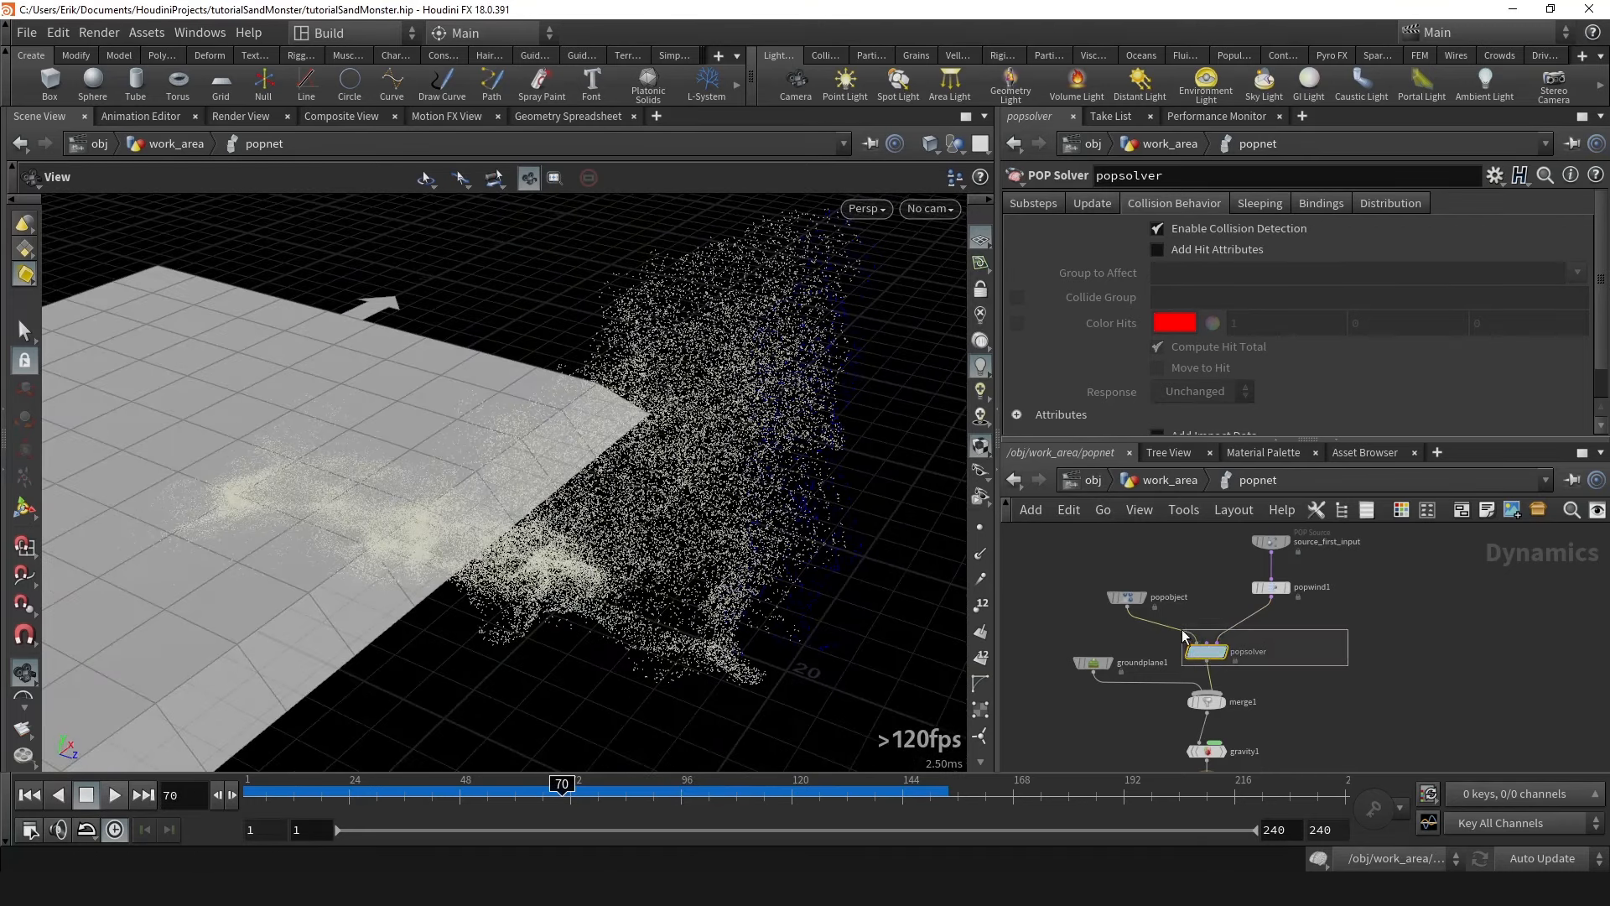
click(1204, 252)
click(1052, 206)
click(1174, 203)
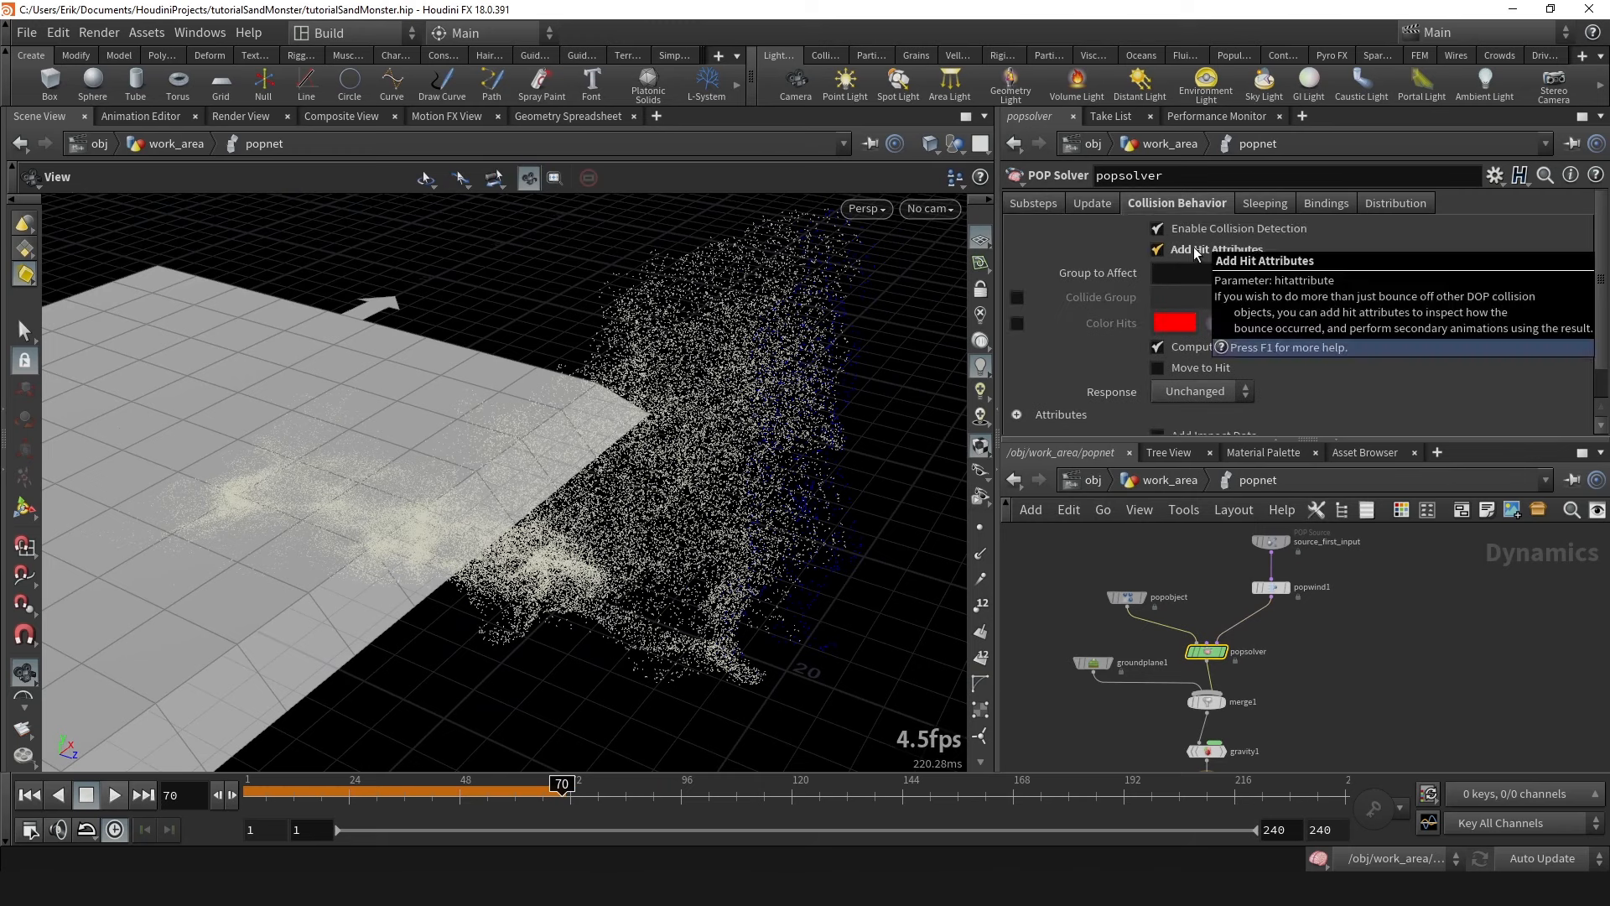
scroll(1204, 364, down, 1)
click(1205, 365)
click(1185, 432)
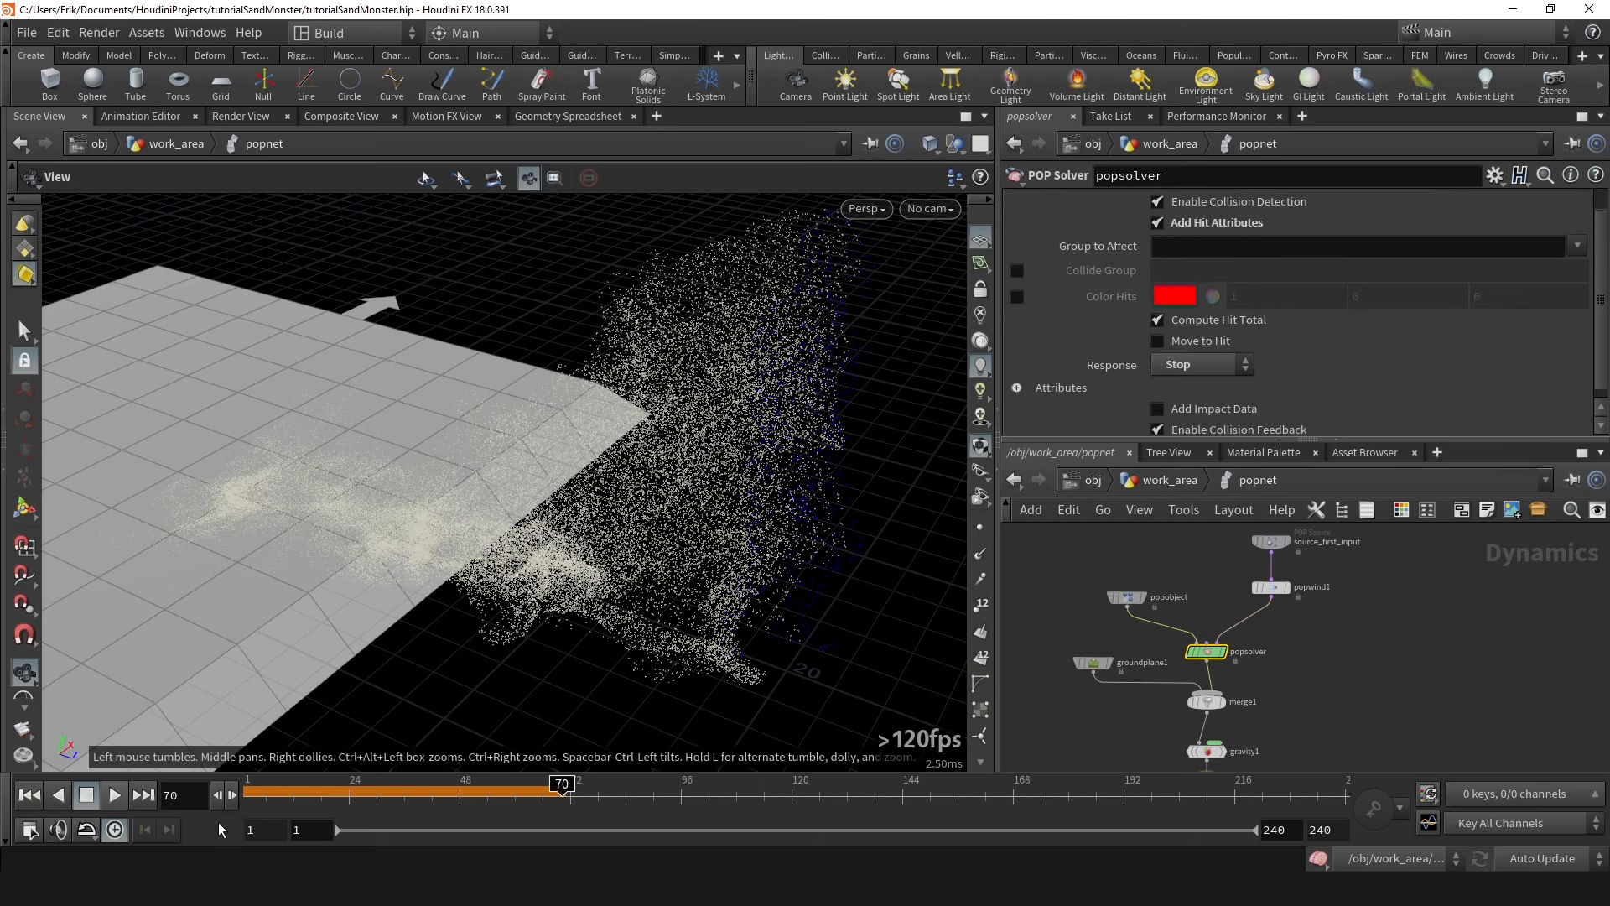
Replay and scrub the opening frames, then undo popsolver's Stop Response and Add Hit Attributes changes.
drag(372, 801, 343, 805)
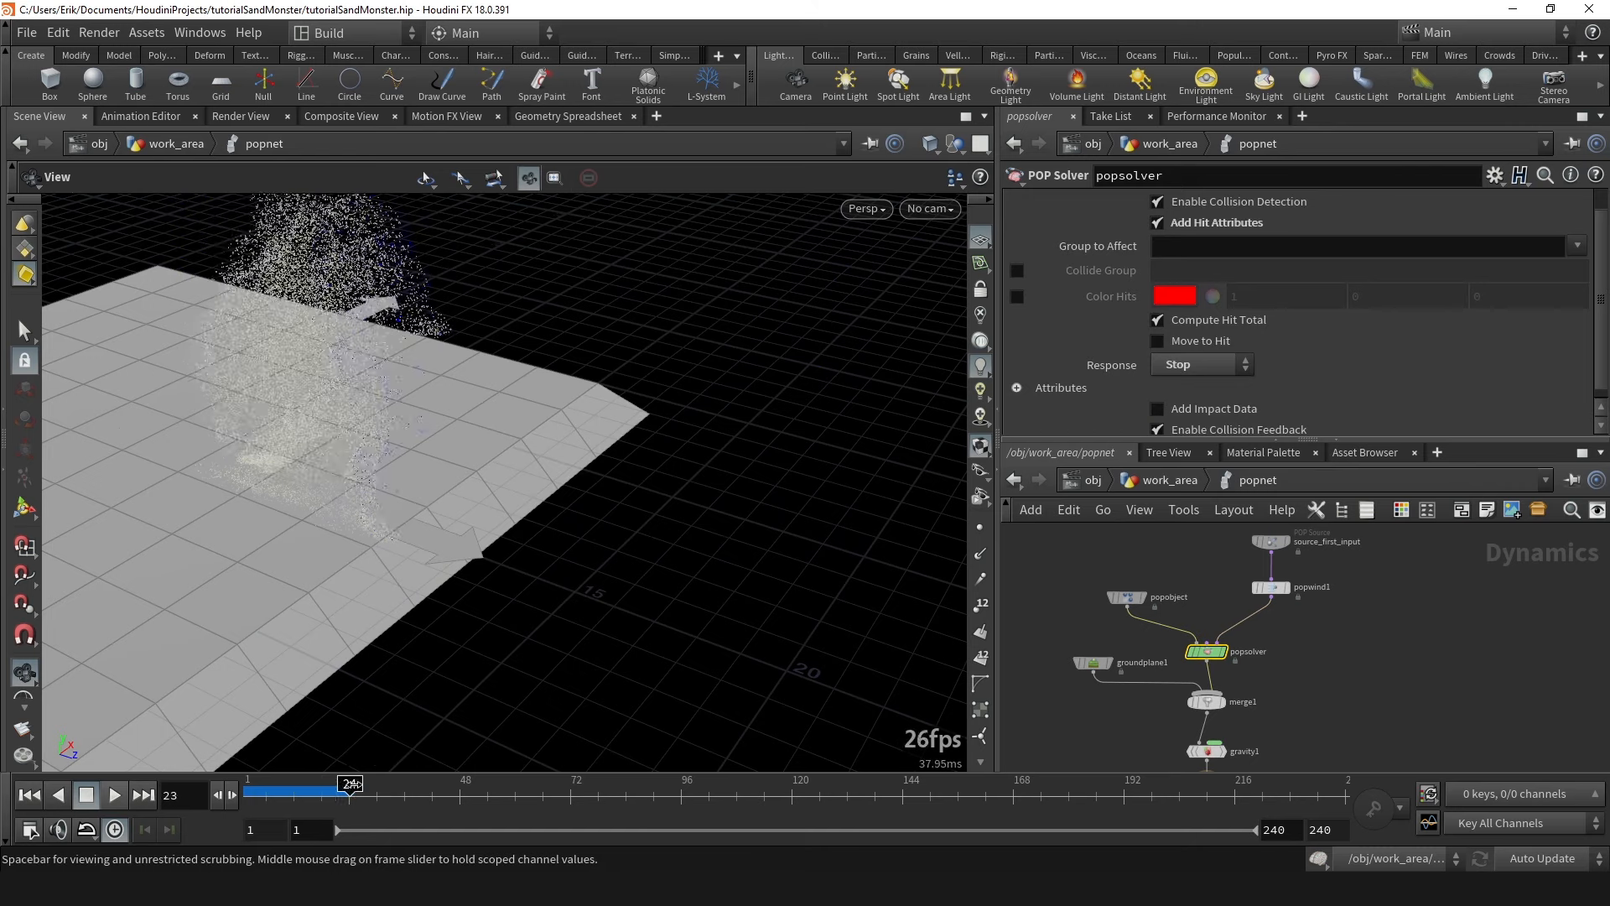
drag(425, 783, 350, 787)
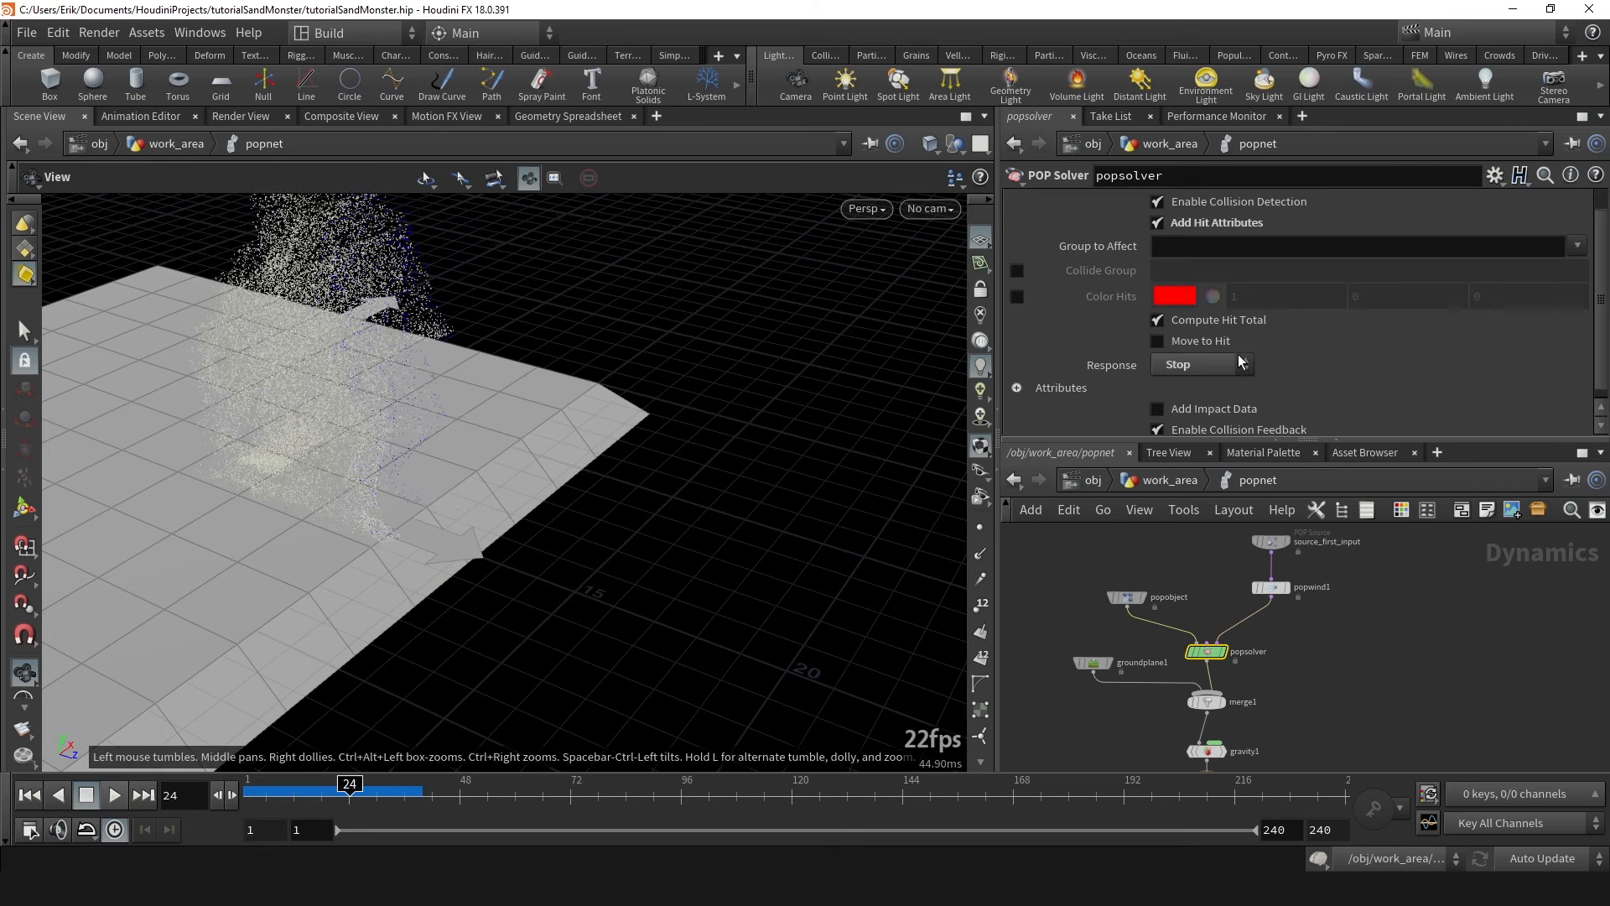
click(1199, 366)
key(ctrl+y)
key(ctrl+z)
key(ctrl+z)
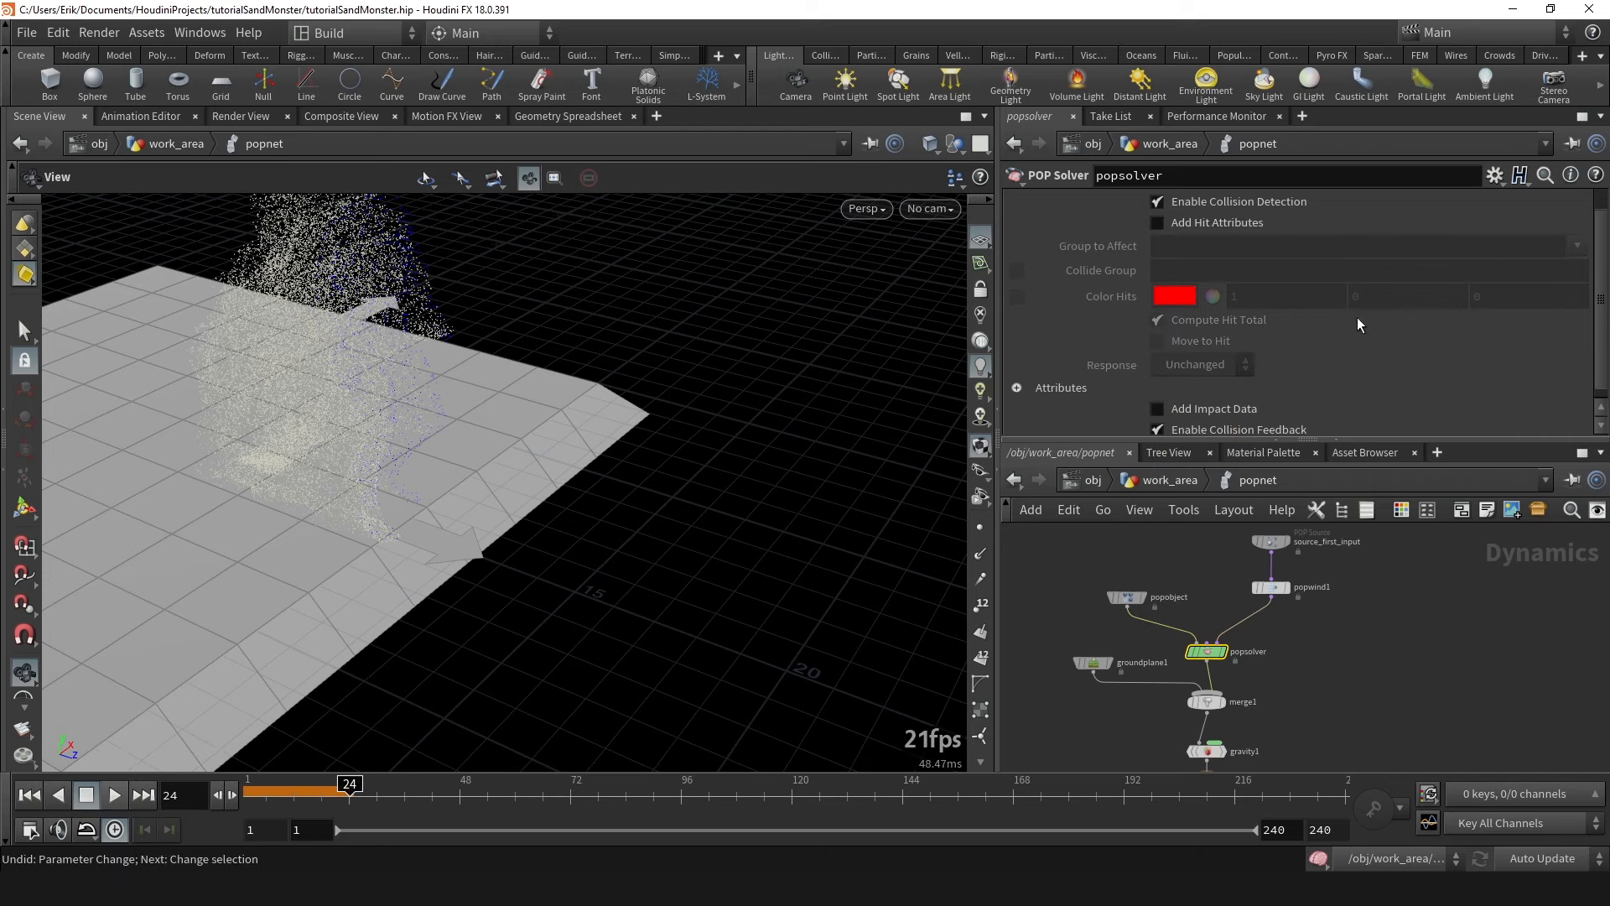
Replay the simulation from the first frame and scrub it, examining the particle trail and ground contact from several angles.
scroll(1302, 332, up, 1)
drag(214, 568, 12, 780)
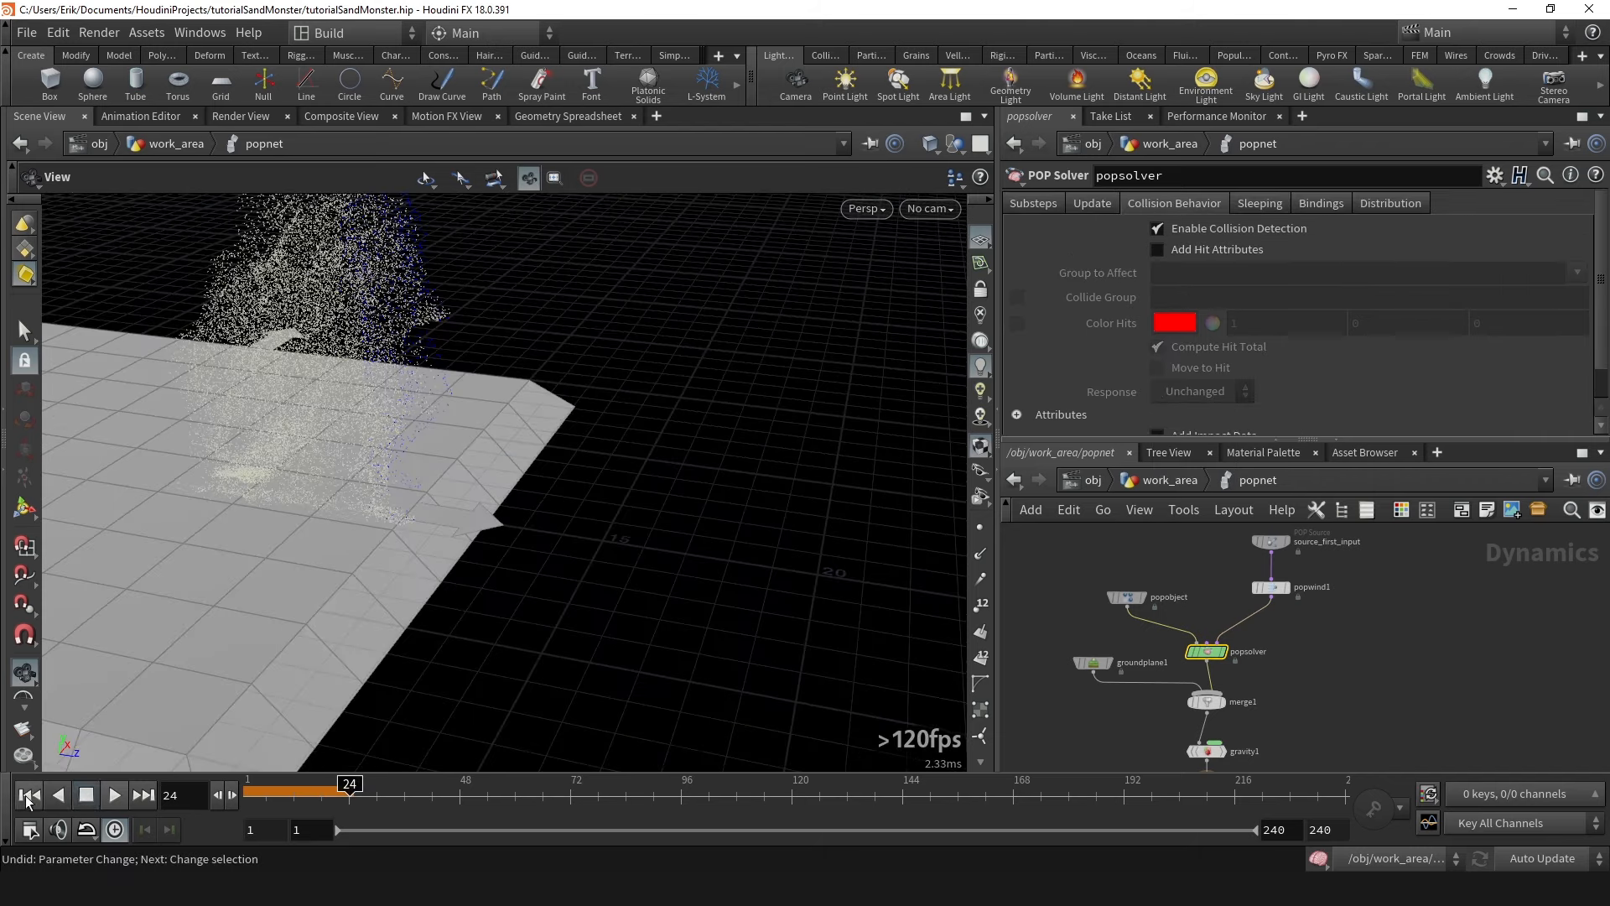
click(28, 795)
click(114, 795)
drag(195, 723, 319, 424)
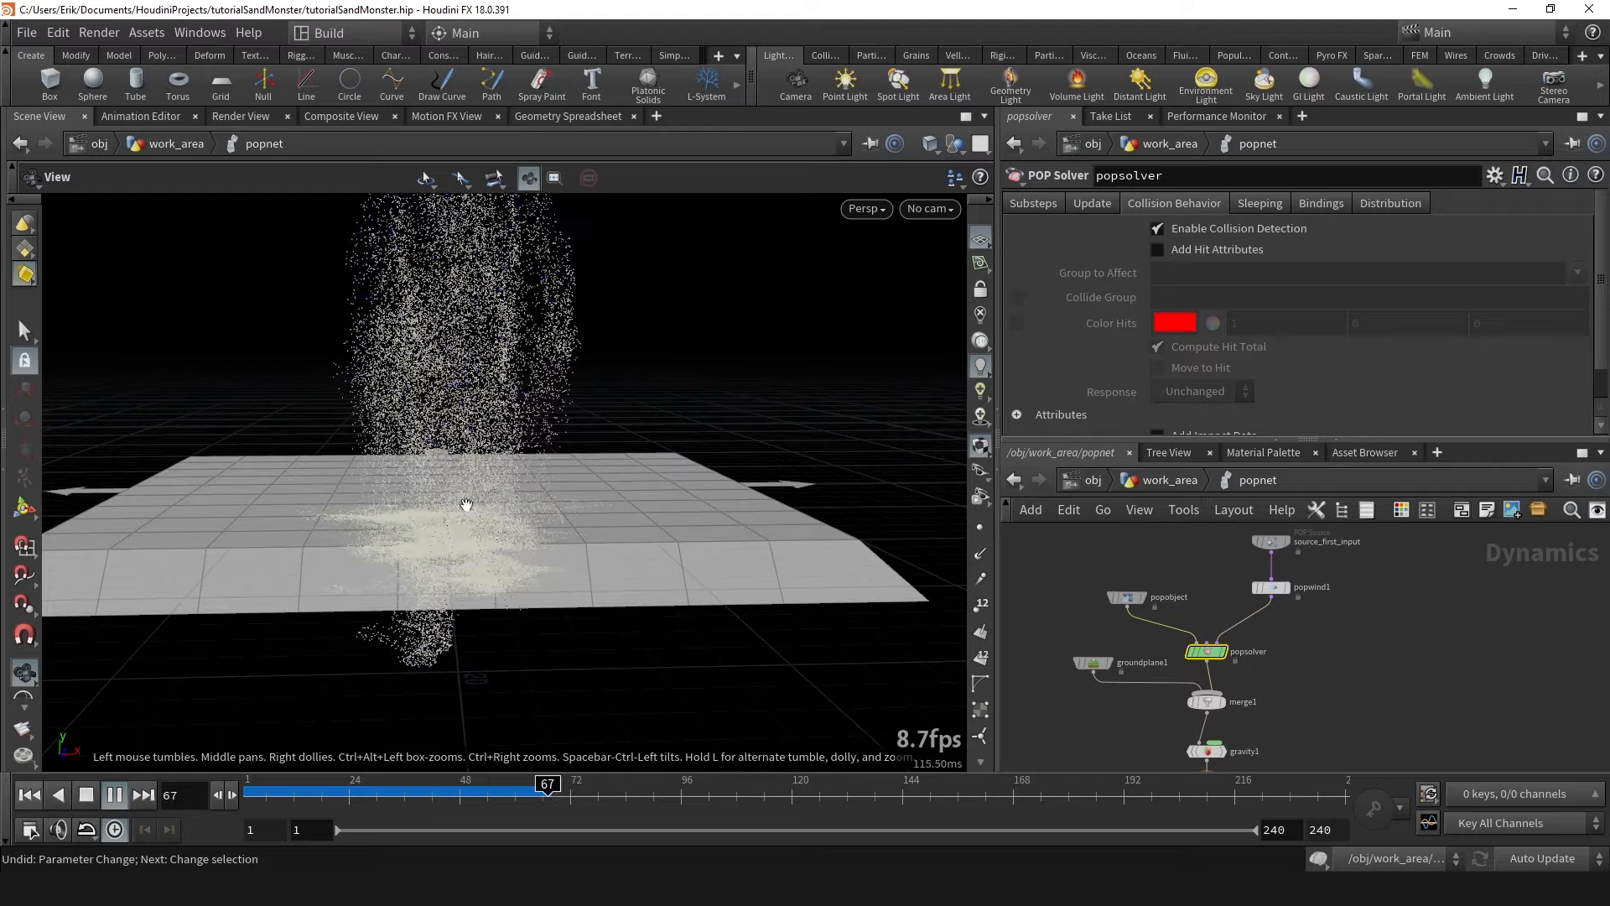
drag(432, 516, 440, 519)
right_click(439, 519)
click(264, 568)
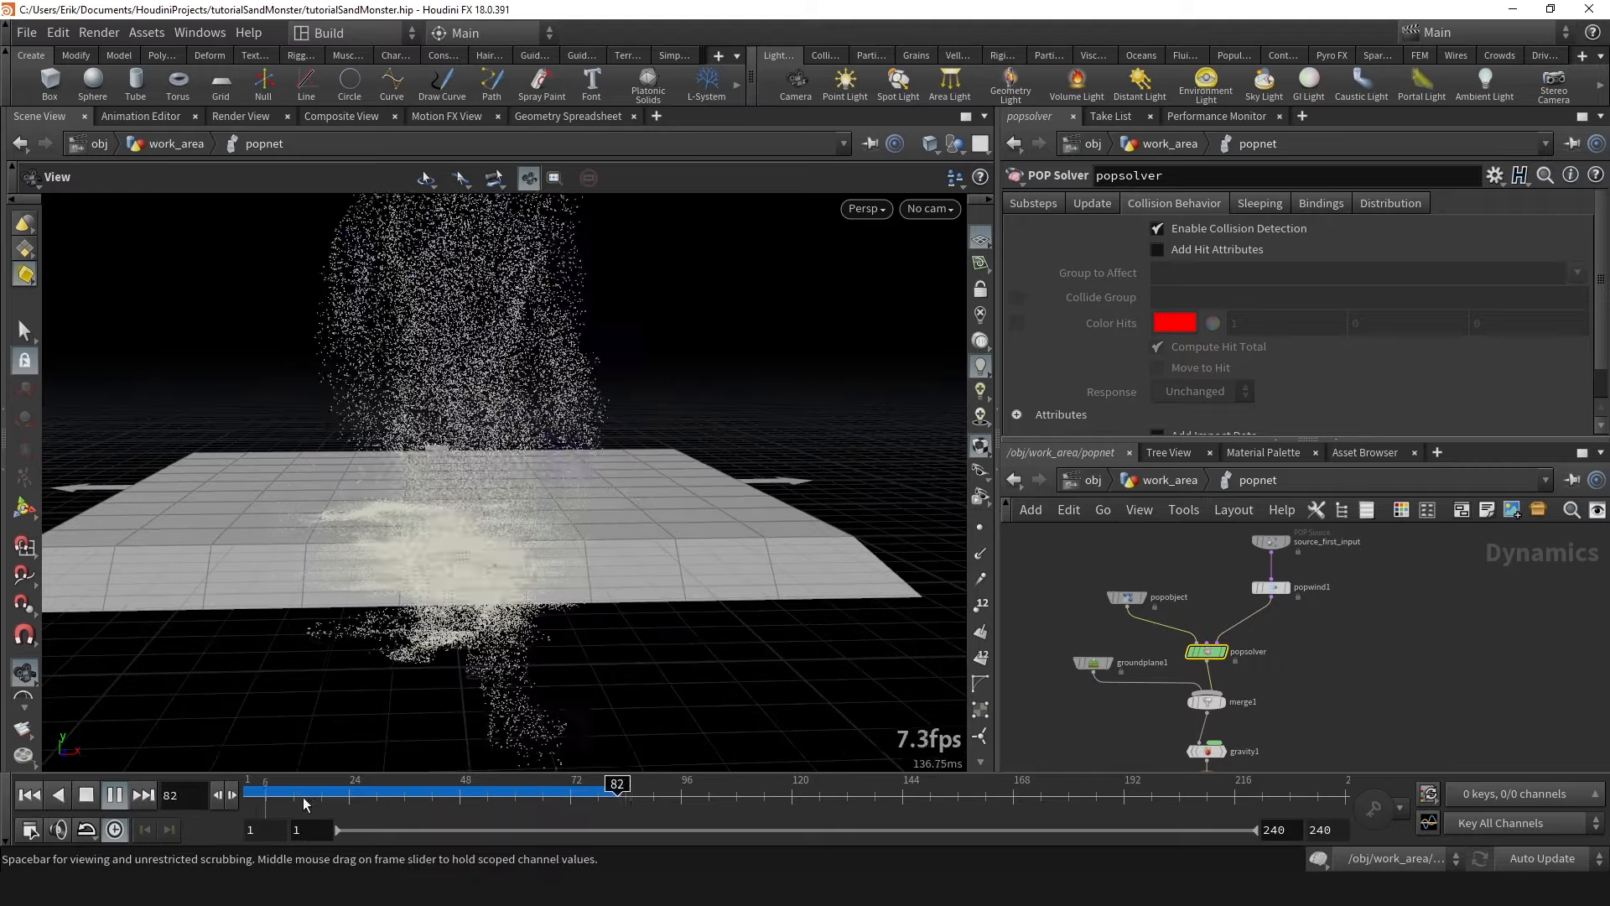
drag(417, 791, 469, 786)
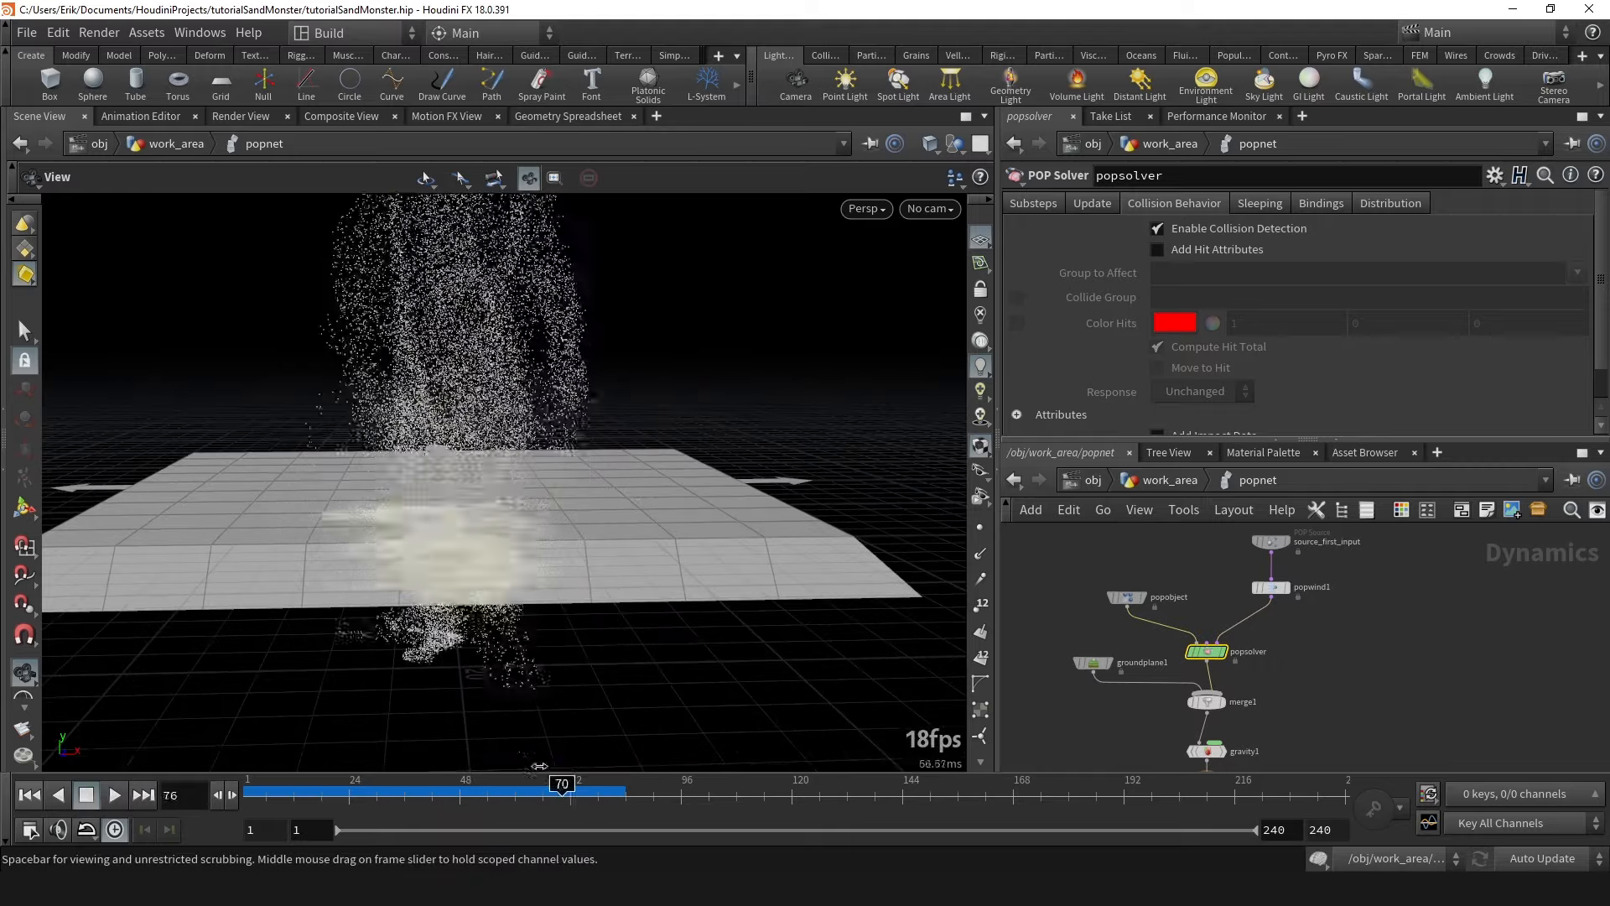
drag(359, 478, 537, 269)
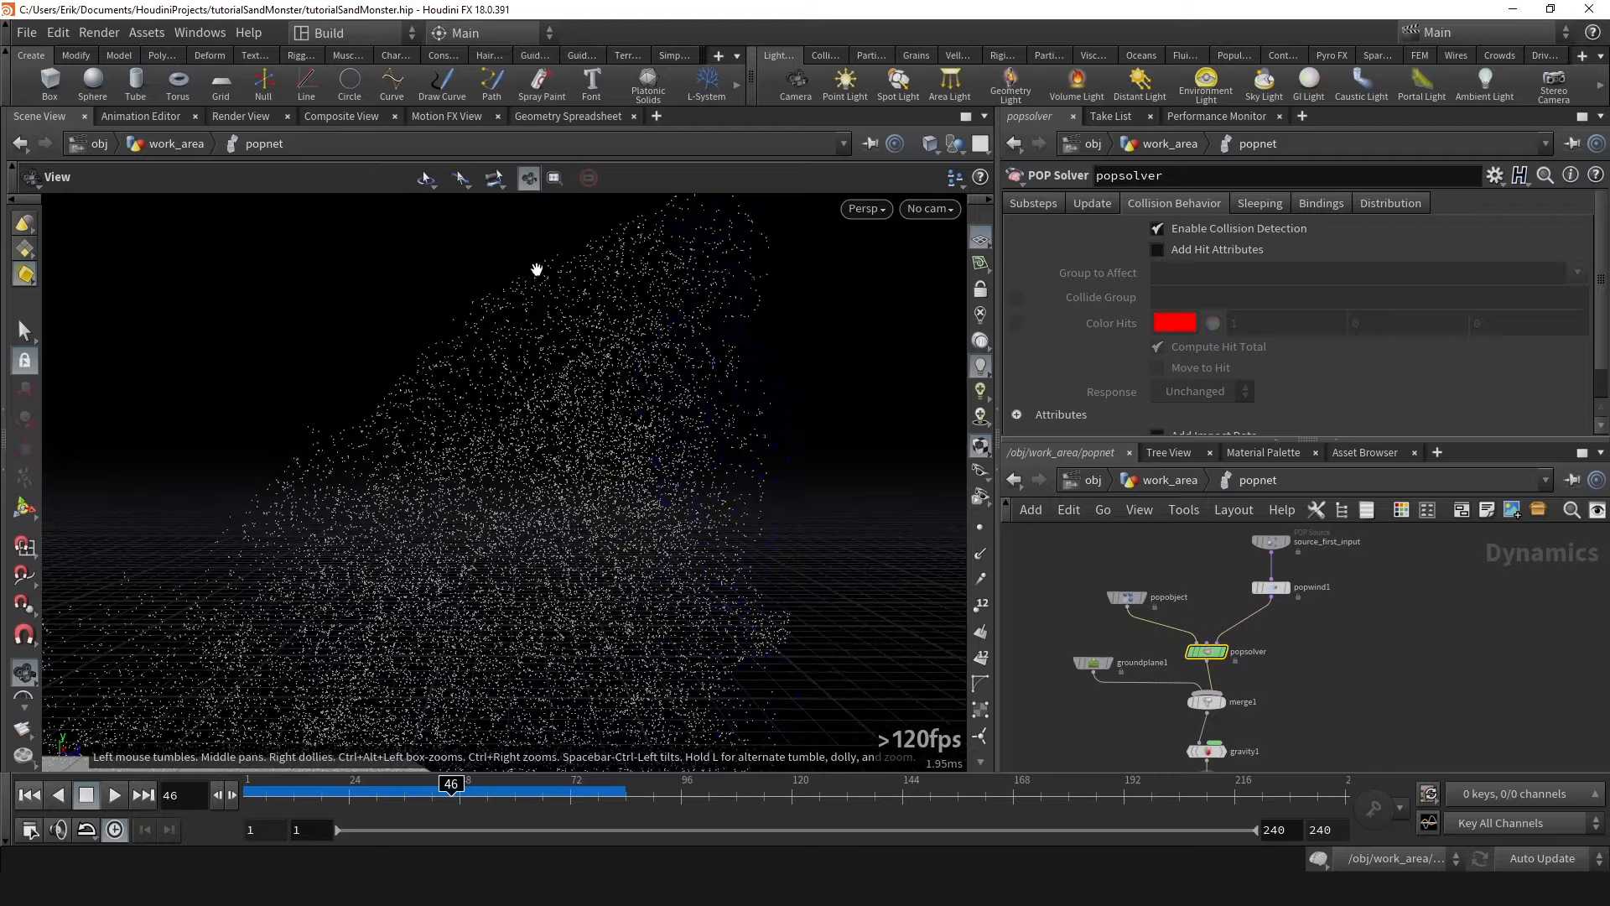
drag(631, 401, 564, 405)
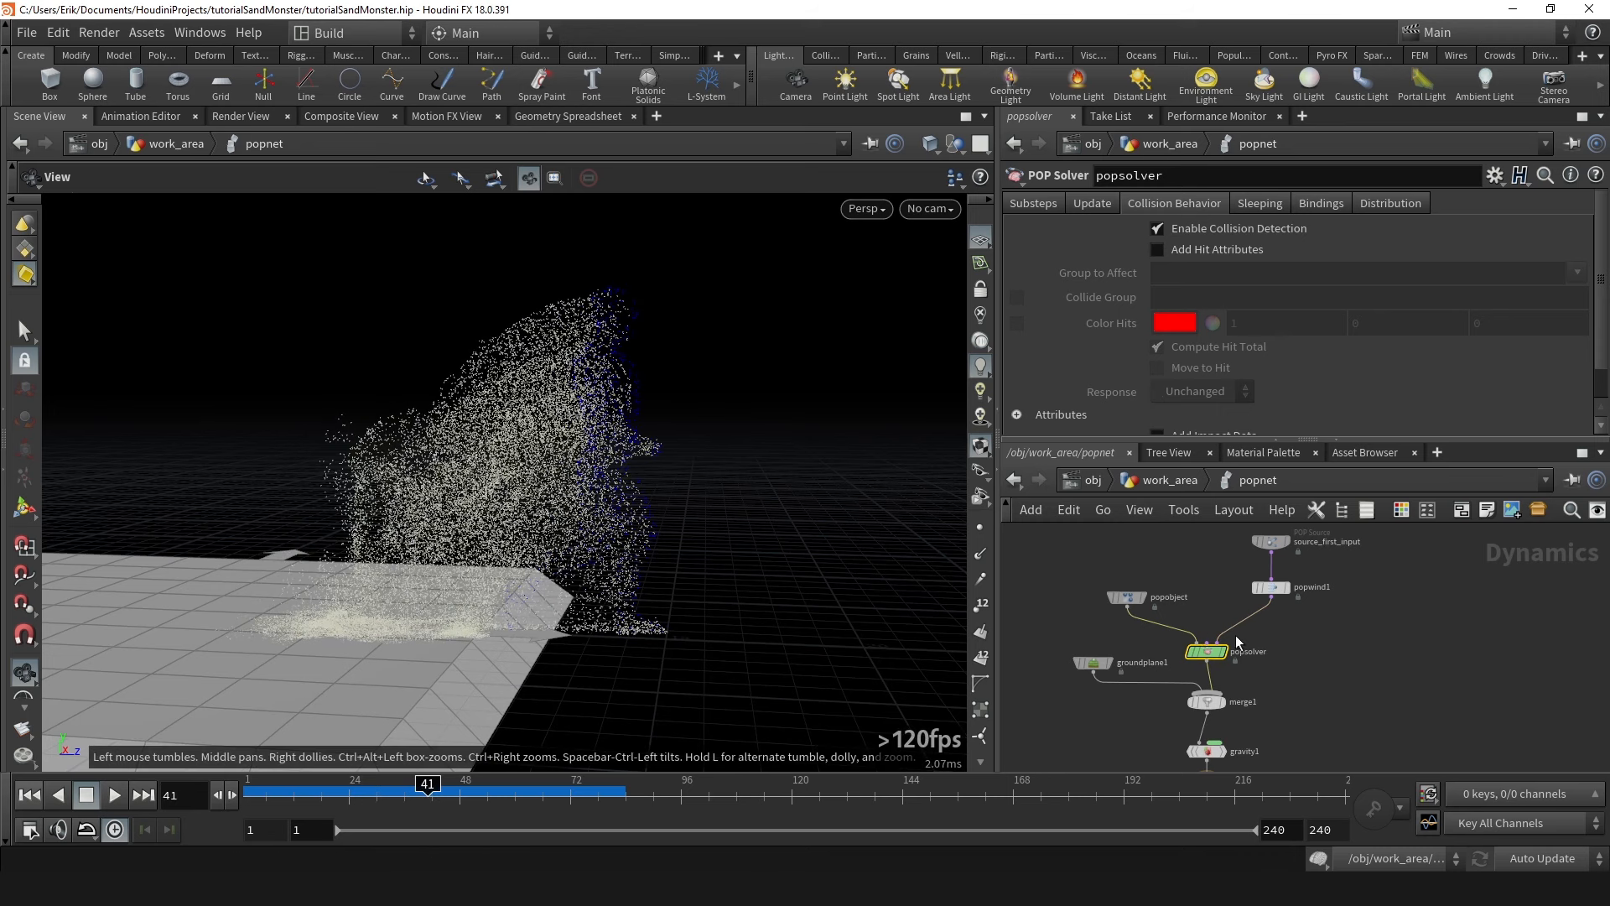
Set popsolver's Min Substeps to 2 and play the simulation from the first frame.
scroll(1302, 656, up, 2)
click(1034, 203)
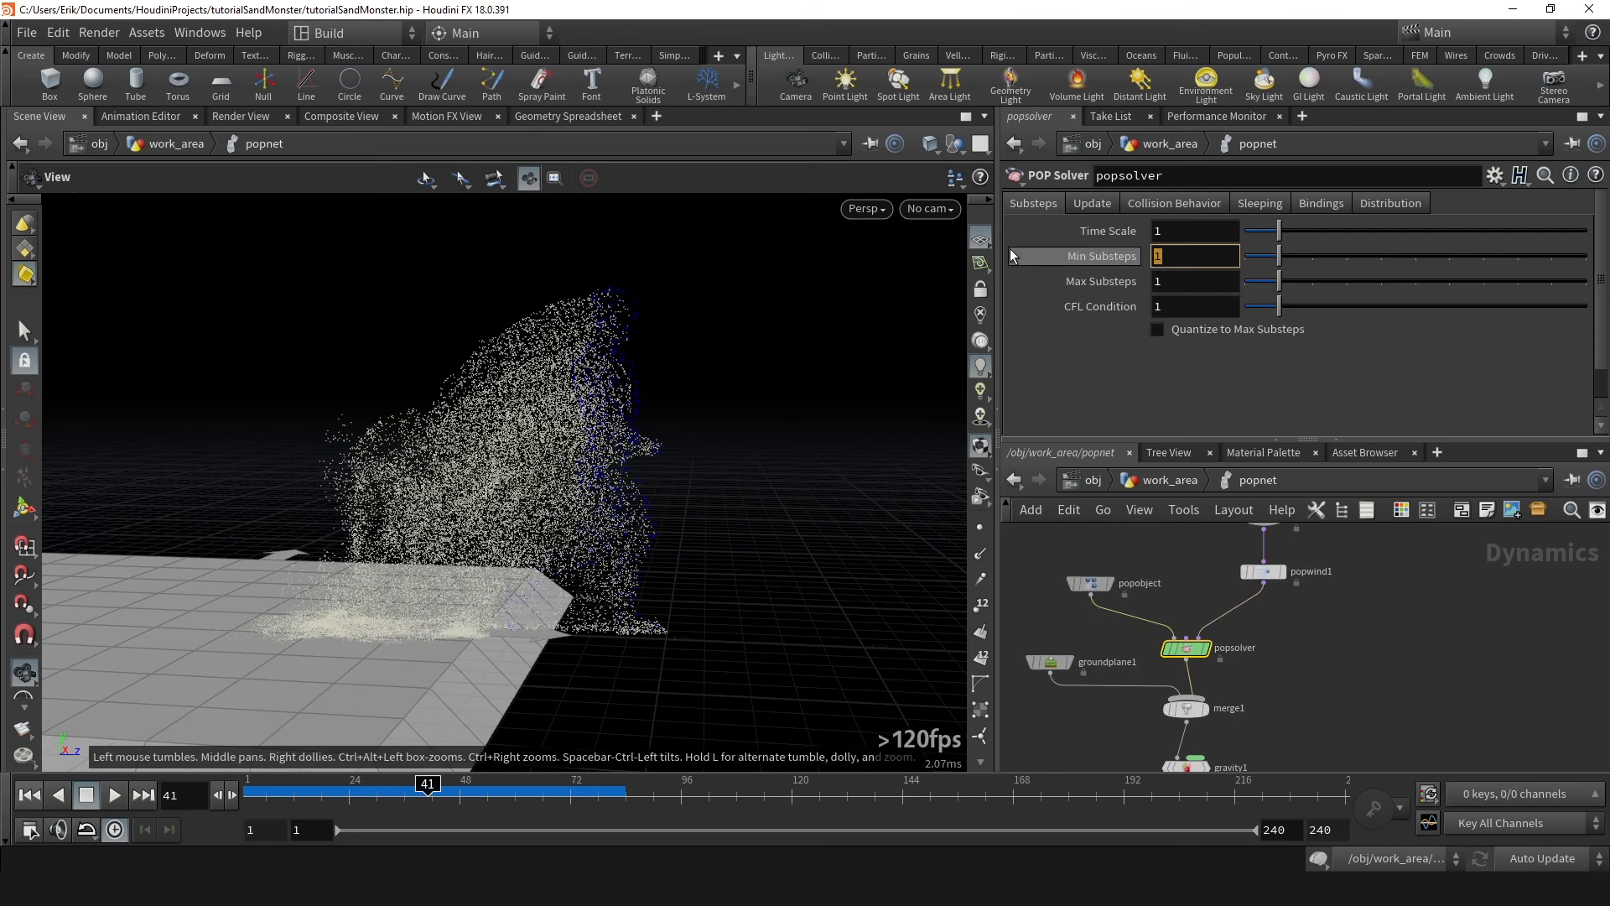
click(1246, 662)
click(39, 793)
click(116, 796)
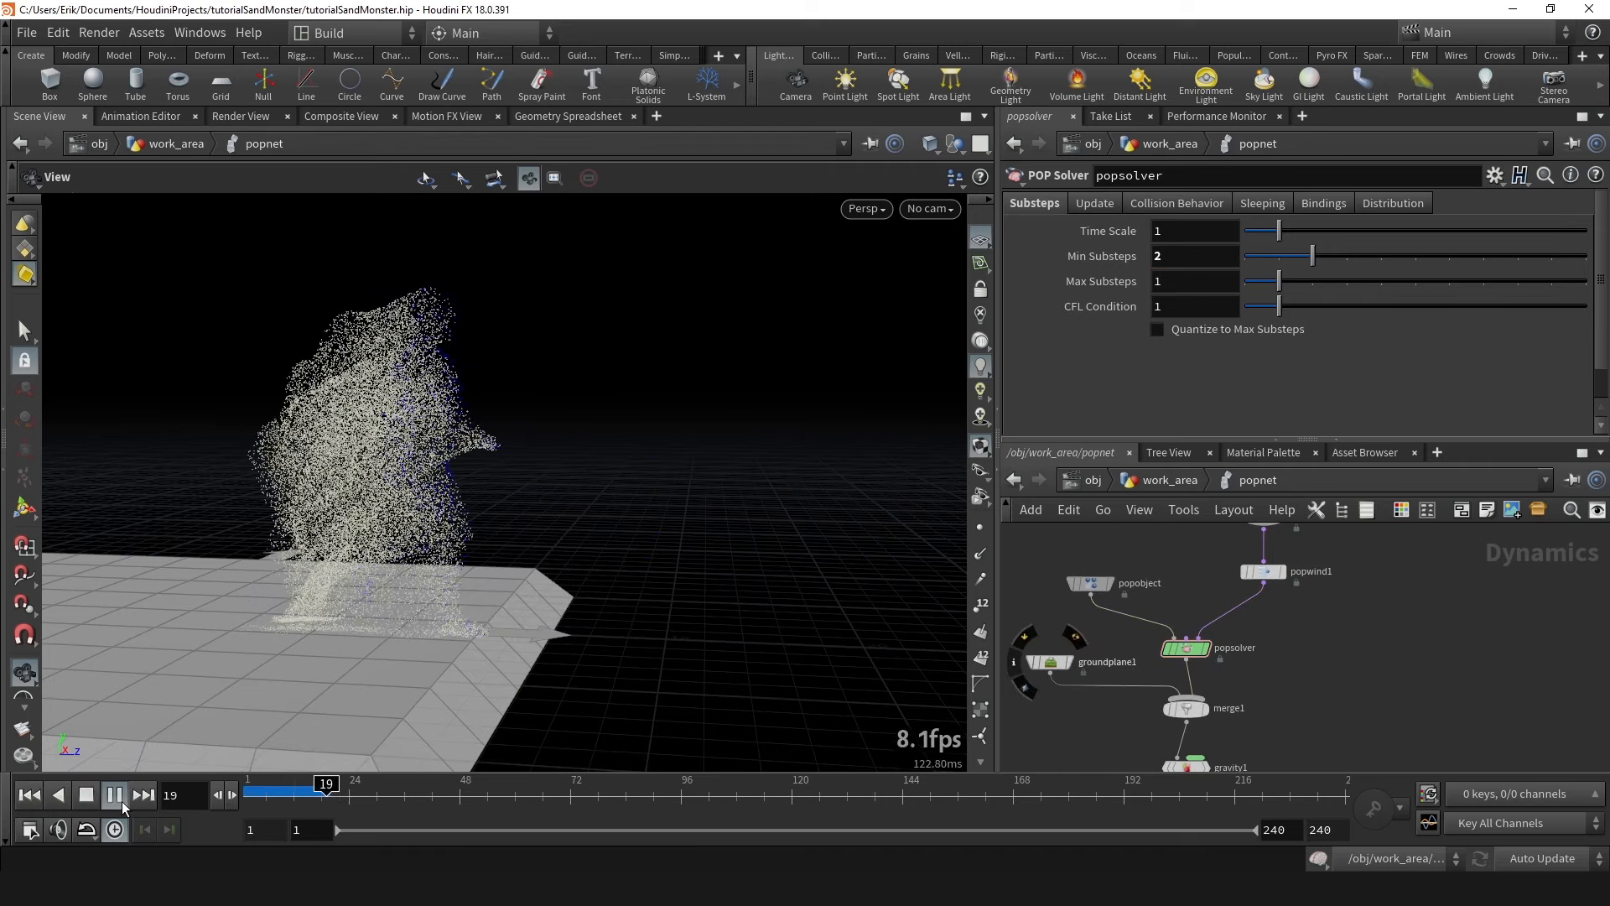
key(Escape)
right_drag(441, 402, 715, 211)
drag(440, 316, 469, 395)
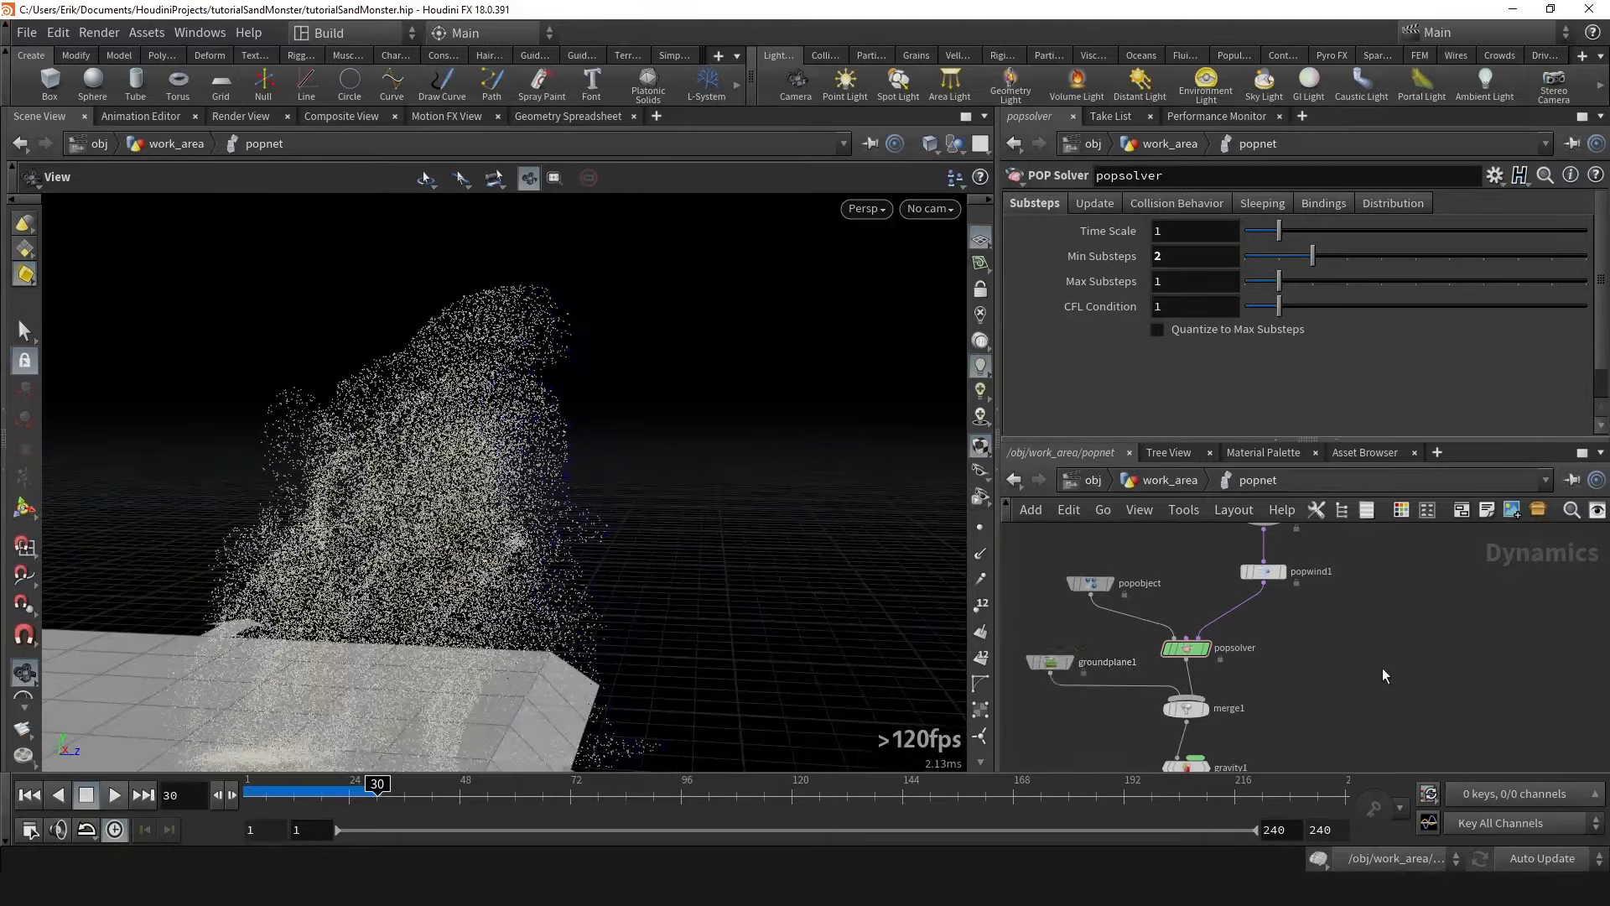
Return popsolver's Min Substeps to 1 and replay the simulation from the first frame.
scroll(1315, 702, down, 3)
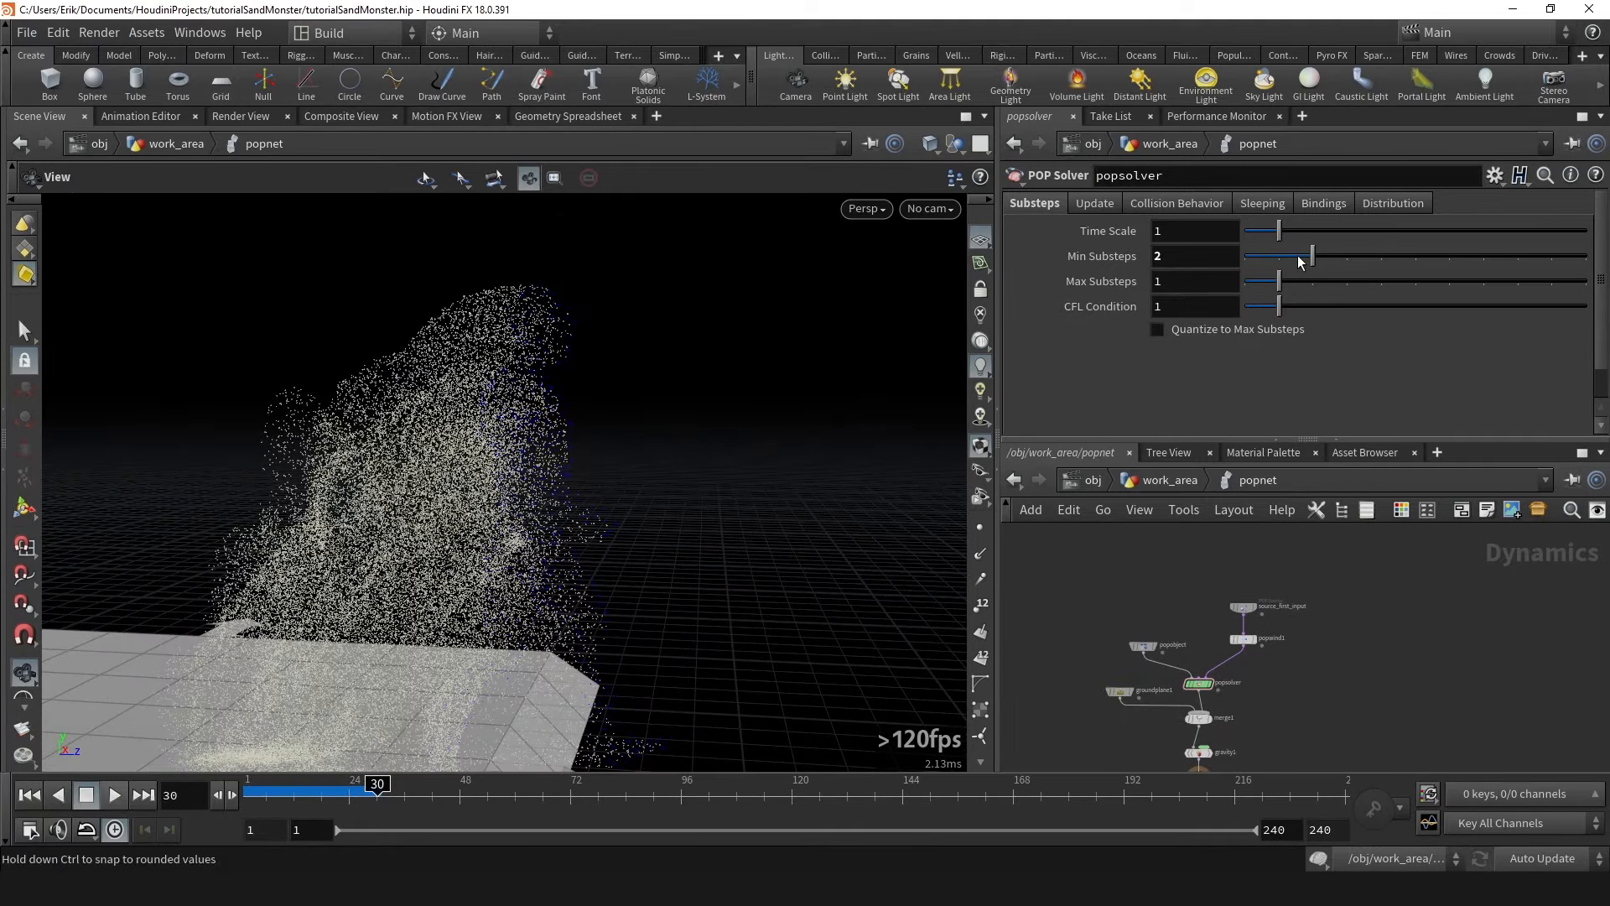
middle_drag(1196, 263, 1170, 263)
drag(536, 360, 125, 644)
click(29, 794)
click(114, 794)
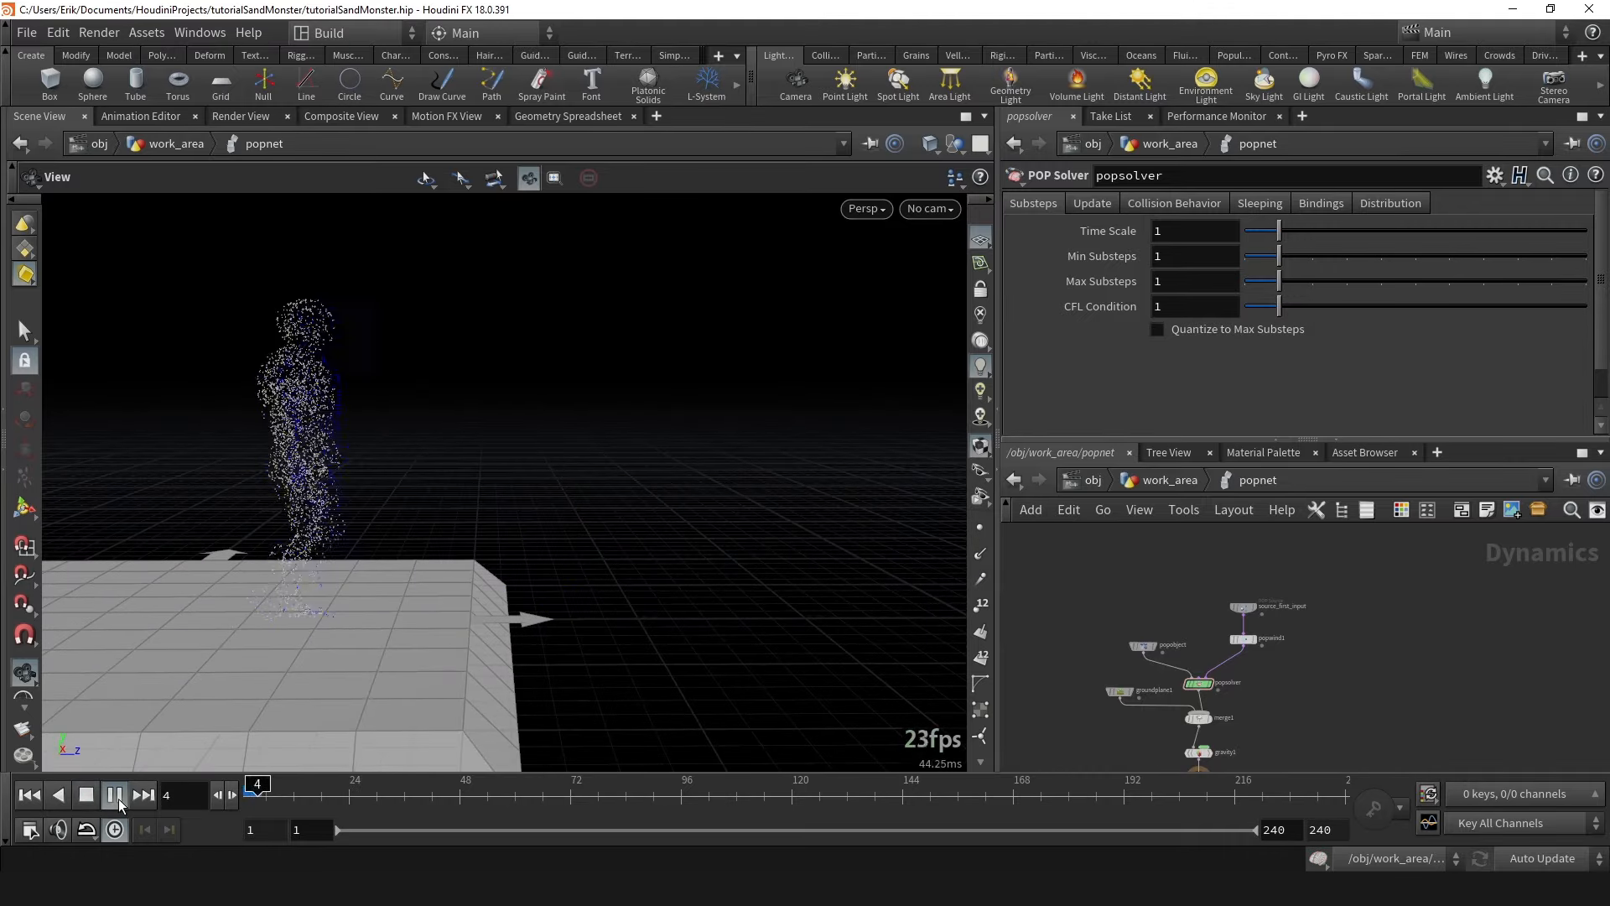
drag(459, 473, 327, 485)
right_drag(327, 485, 596, 371)
drag(596, 371, 618, 344)
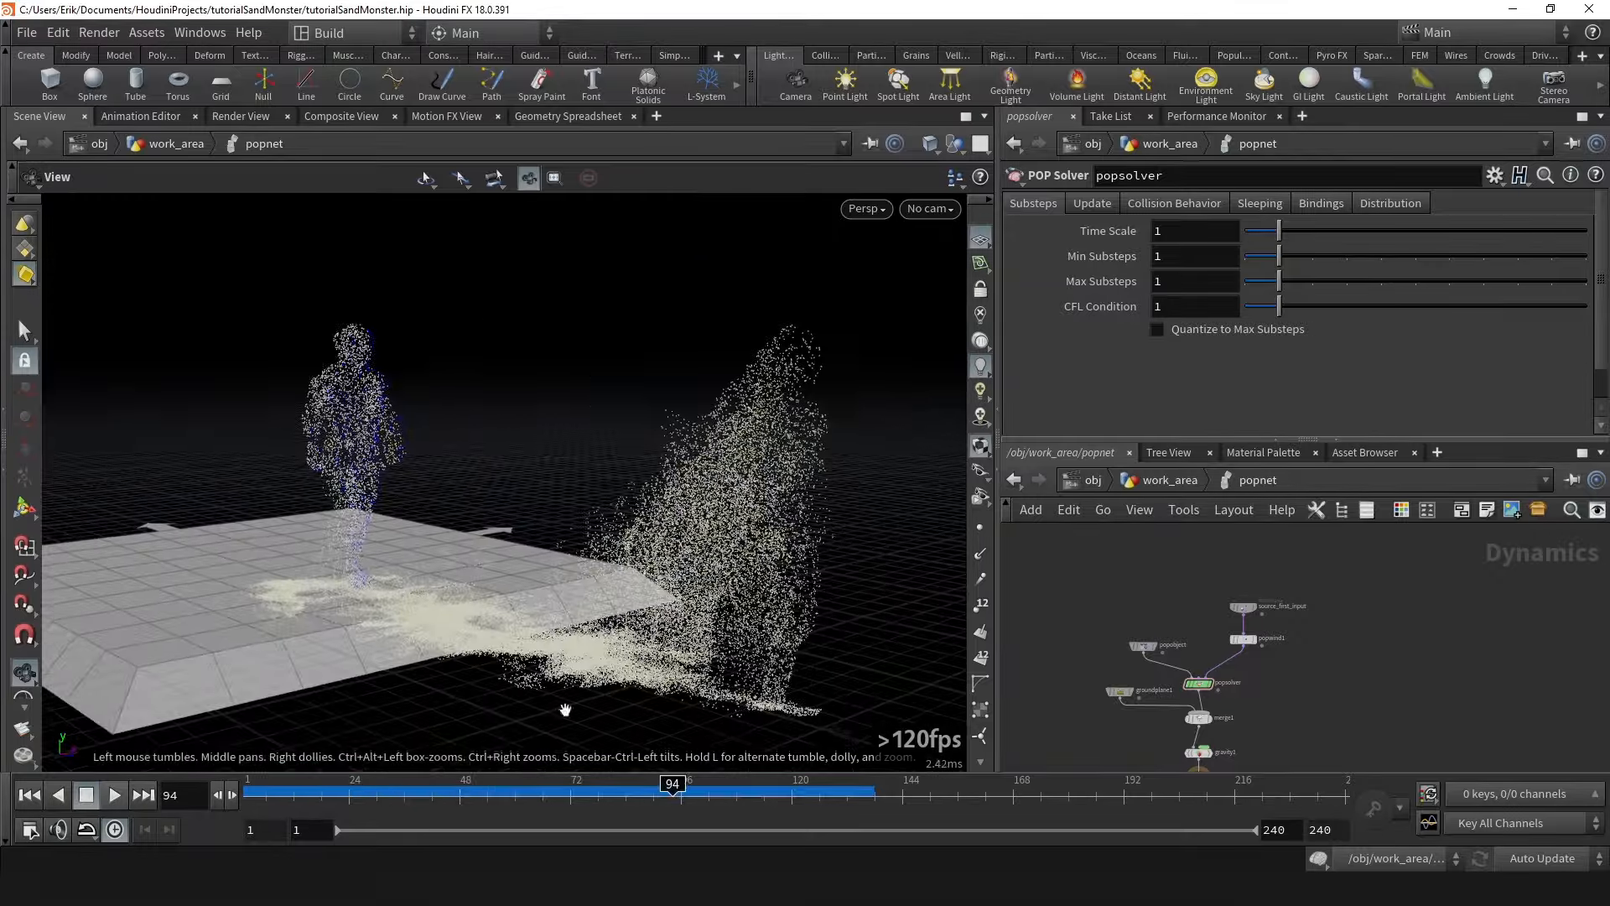
Scrub the cached simulation from several angles, examining the emission around the frame where the character jumps back to its start.
drag(499, 788, 655, 776)
drag(675, 646, 752, 592)
drag(251, 789, 503, 792)
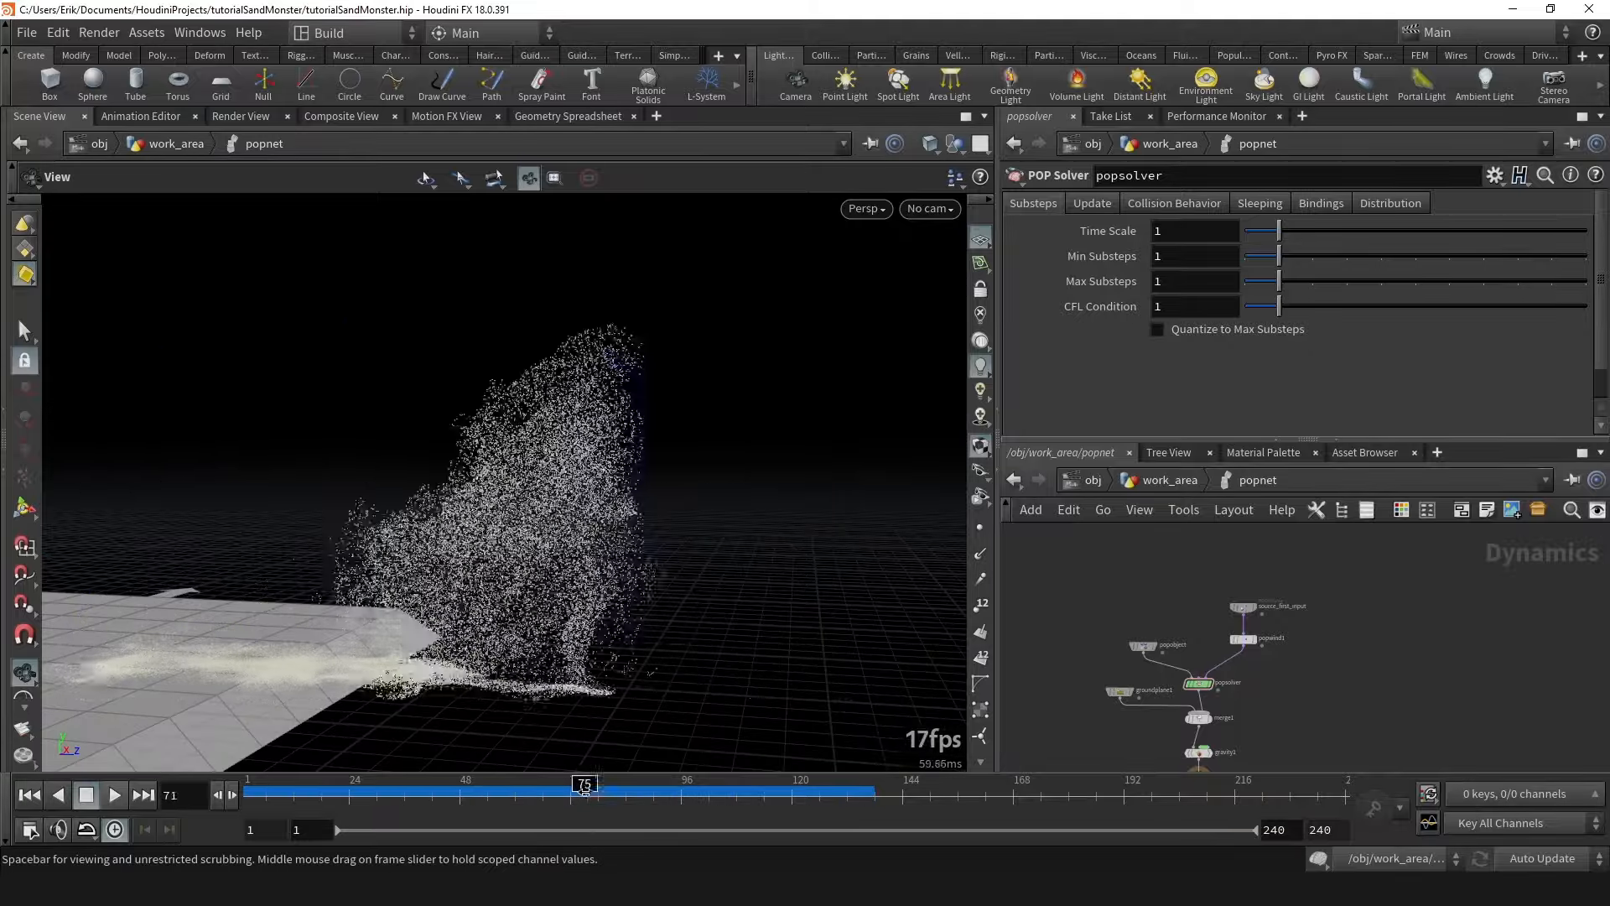
mouse_move(637, 784)
mouse_down()
mouse_move(744, 779)
mouse_move(344, 766)
mouse_move(697, 747)
mouse_move(747, 771)
mouse_move(485, 771)
mouse_move(571, 771)
mouse_move(609, 794)
mouse_up()
middle_drag(662, 613, 471, 584)
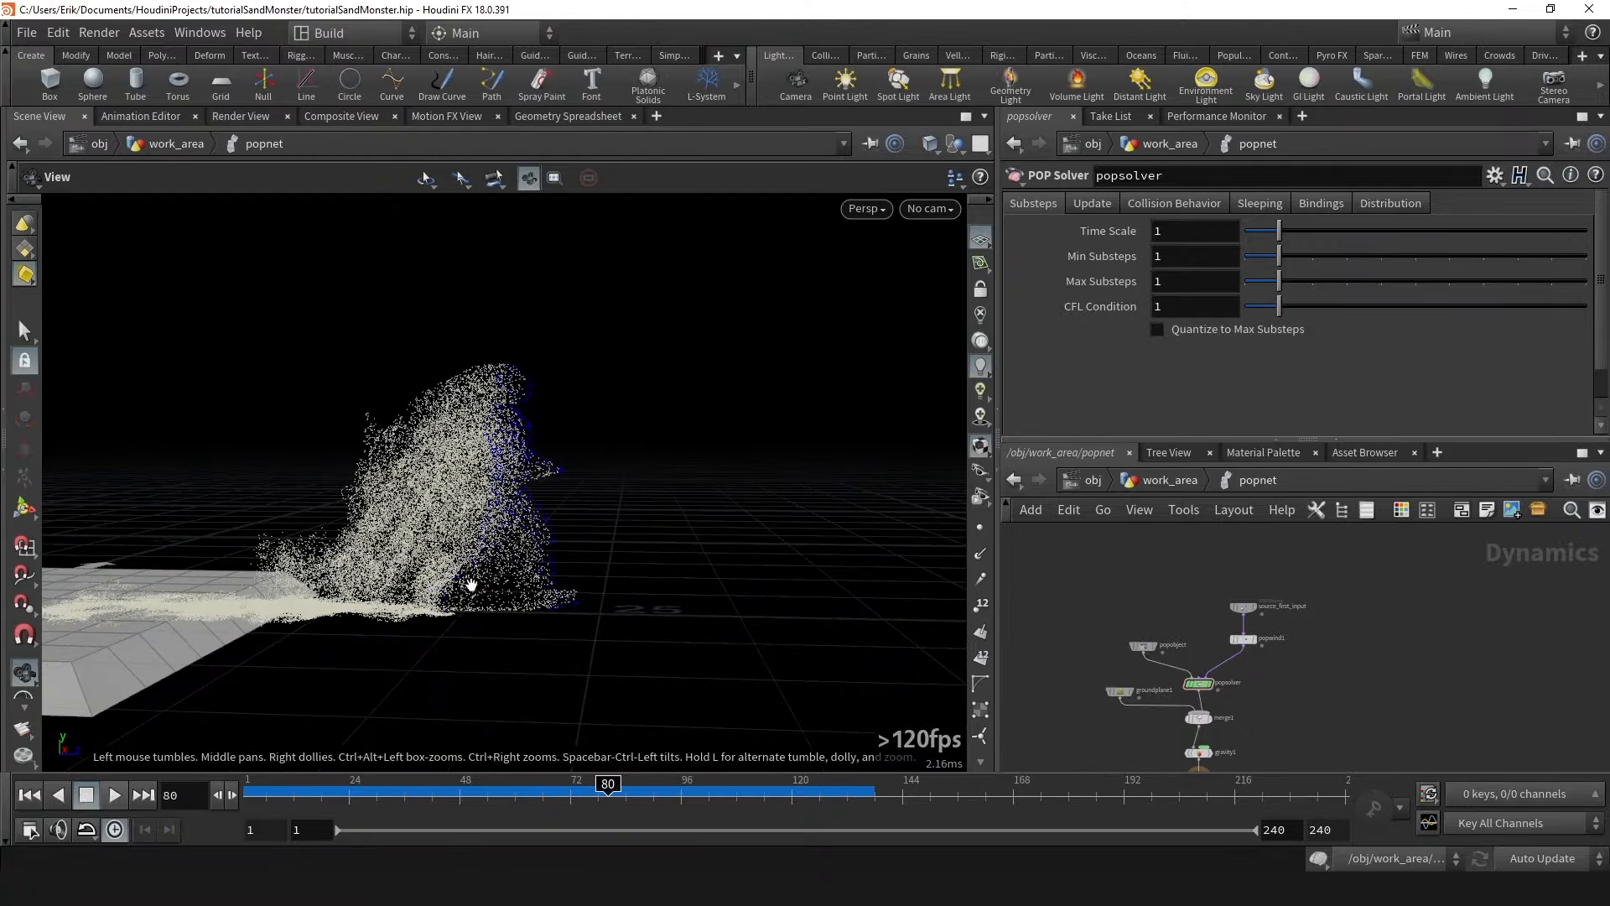
middle_drag(401, 406, 546, 470)
right_drag(546, 471, 629, 478)
drag(629, 478, 593, 568)
mouse_move(606, 783)
mouse_down()
mouse_move(776, 784)
mouse_move(632, 784)
mouse_up()
middle_drag(507, 606, 629, 614)
right_drag(629, 615, 615, 635)
mouse_move(631, 784)
mouse_down()
mouse_move(747, 784)
mouse_move(624, 799)
mouse_move(677, 798)
mouse_move(641, 785)
mouse_move(663, 788)
mouse_up()
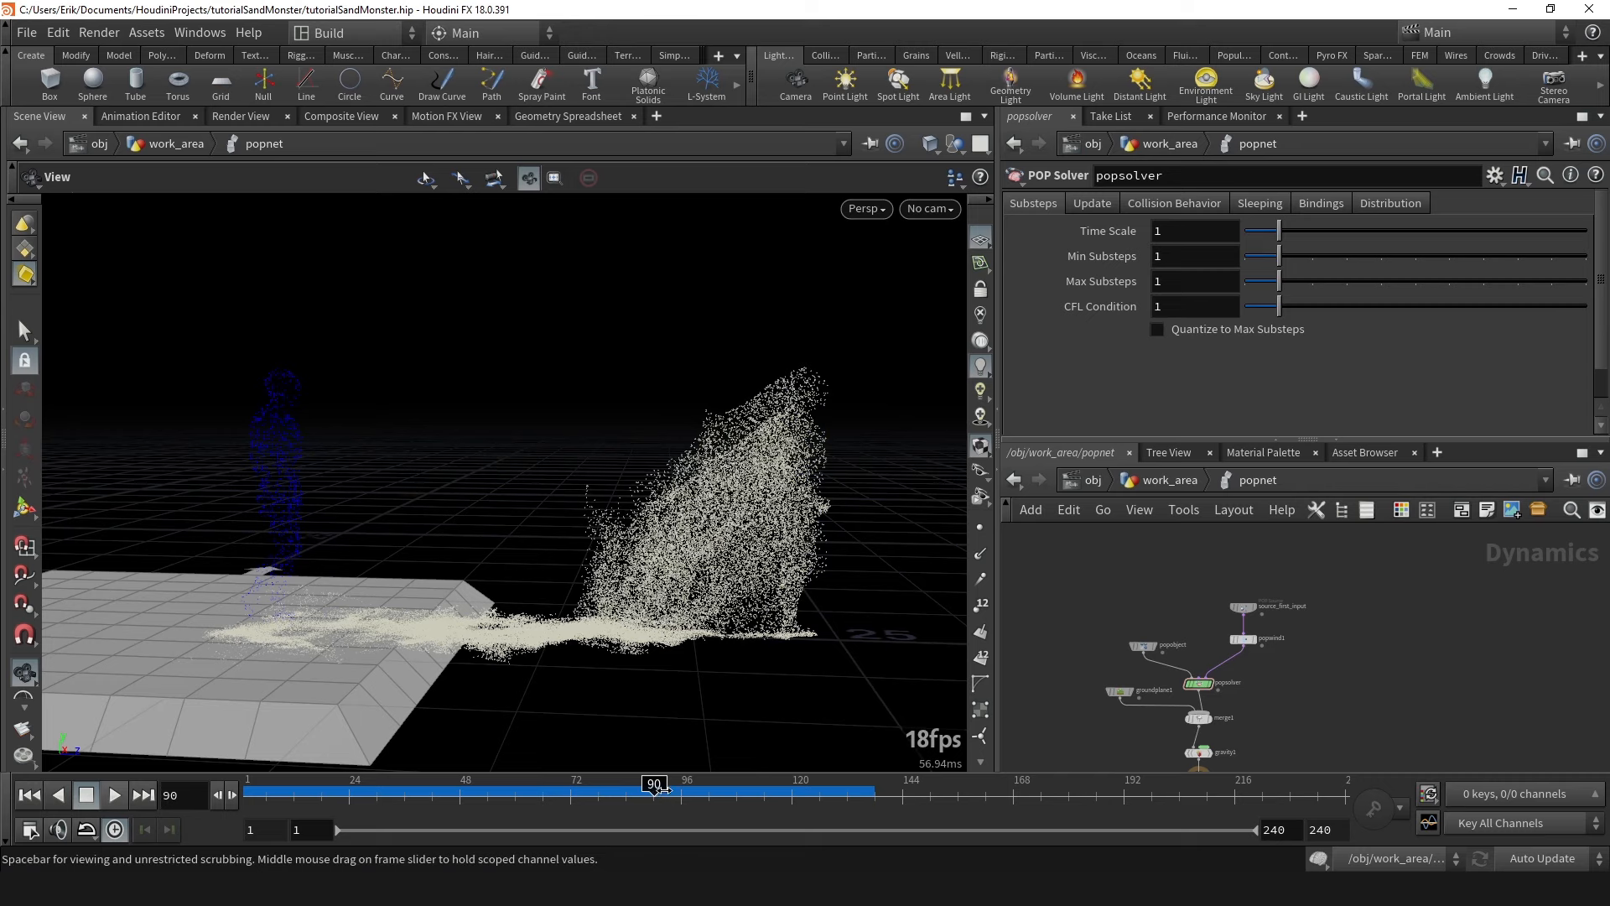
Keyframe source_first_input's Impulse Activation at 1 on frame 89.
key(Right)
key(Left)
scroll(1322, 609, up, 5)
drag(1302, 627, 1130, 576)
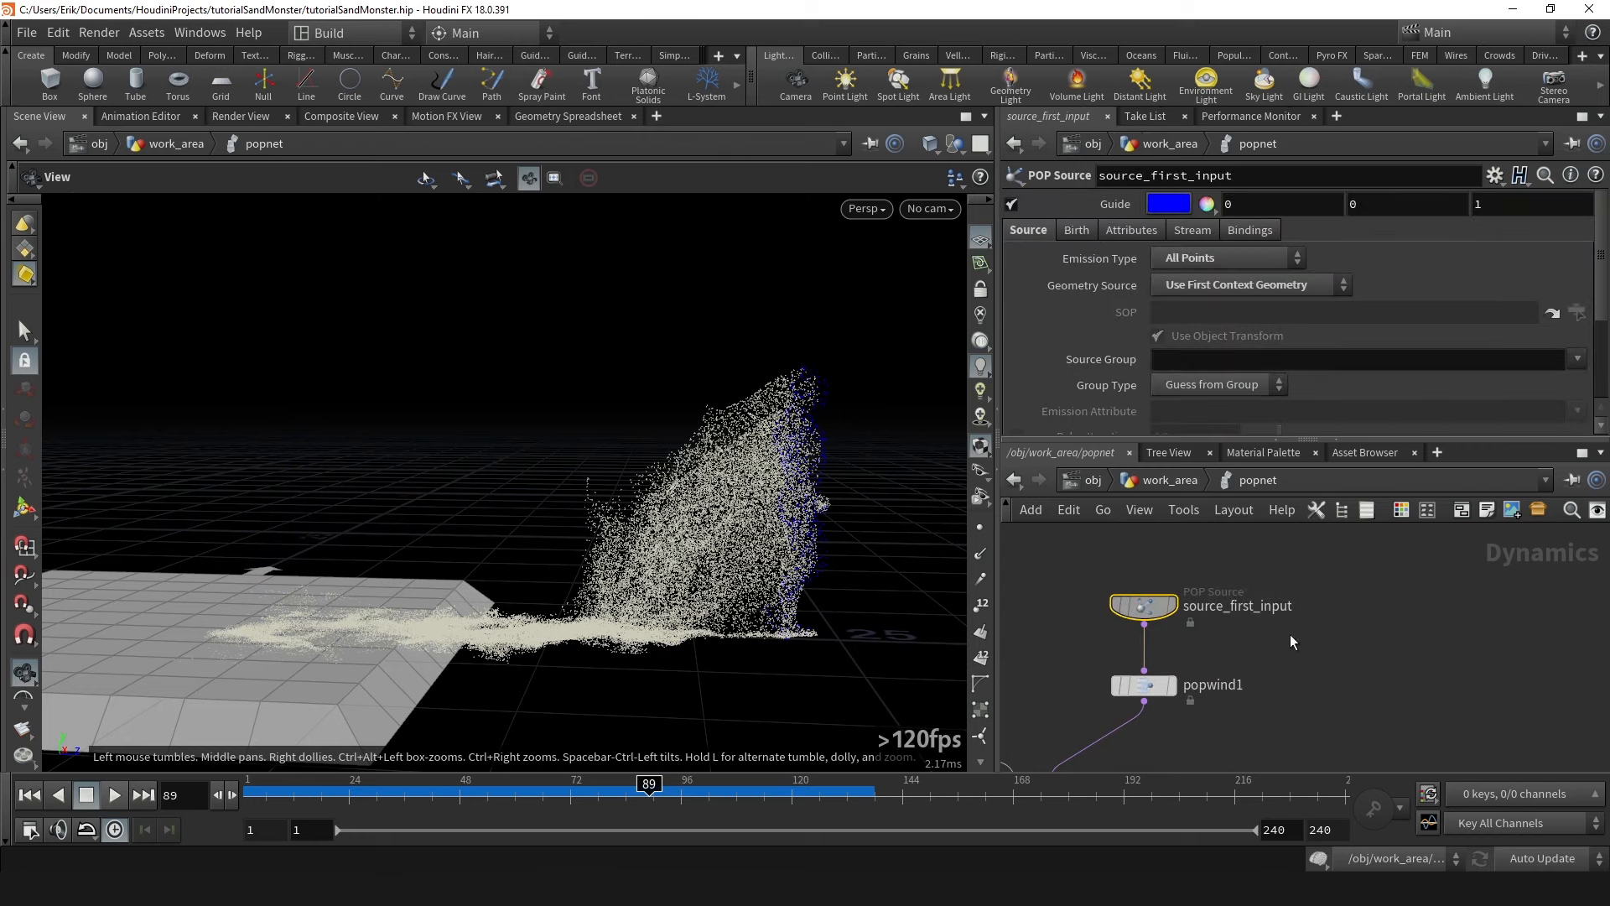
click(1173, 237)
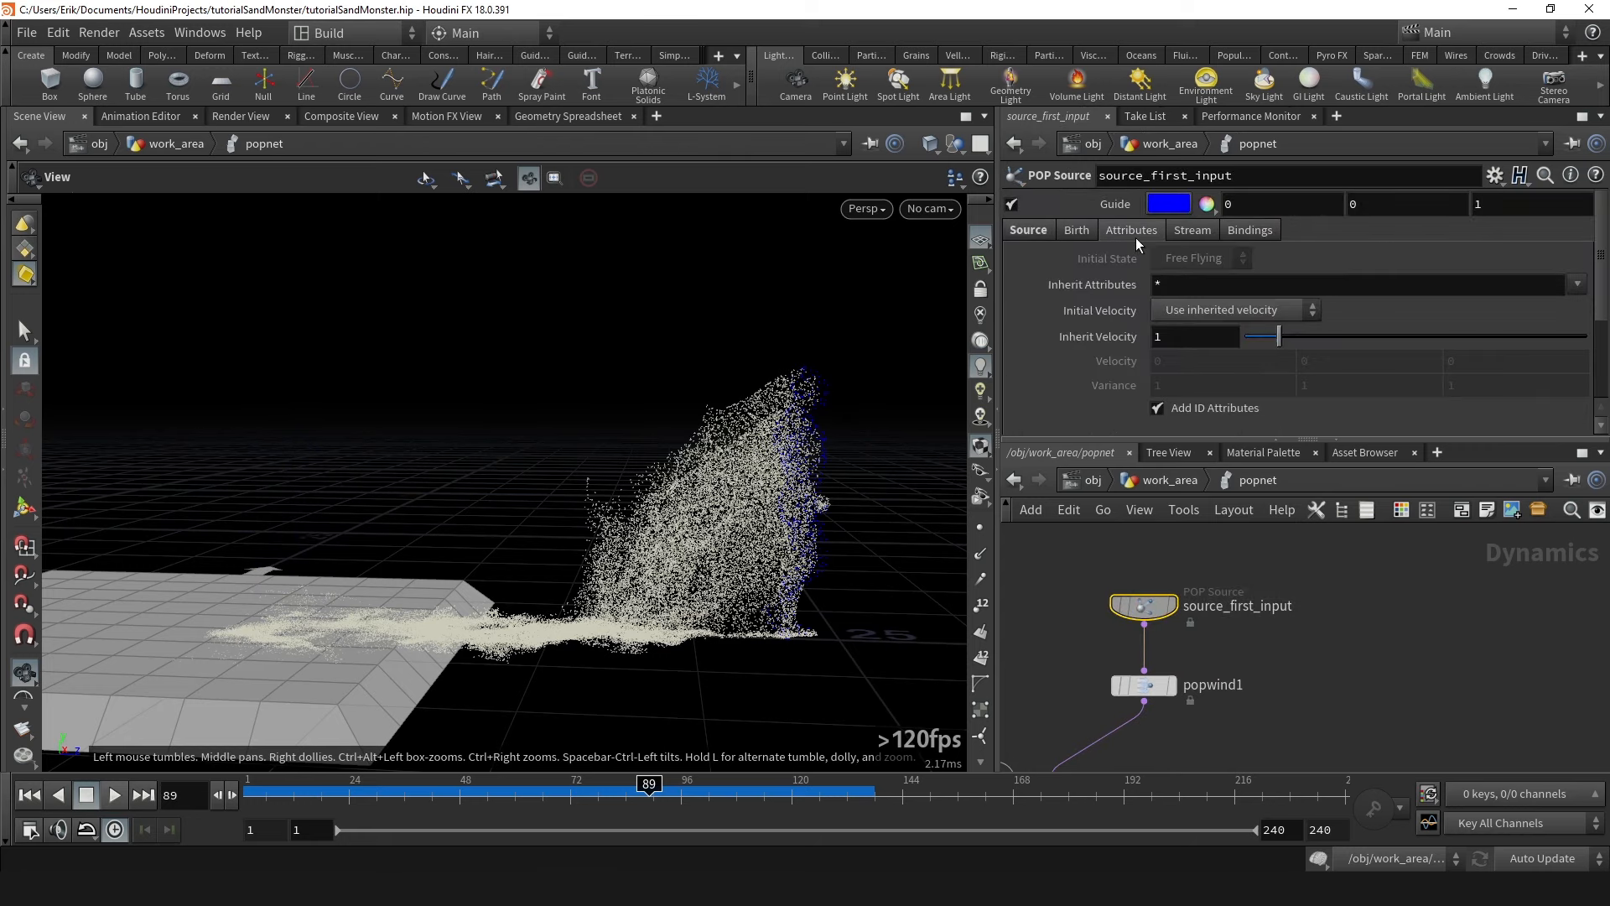
click(1076, 230)
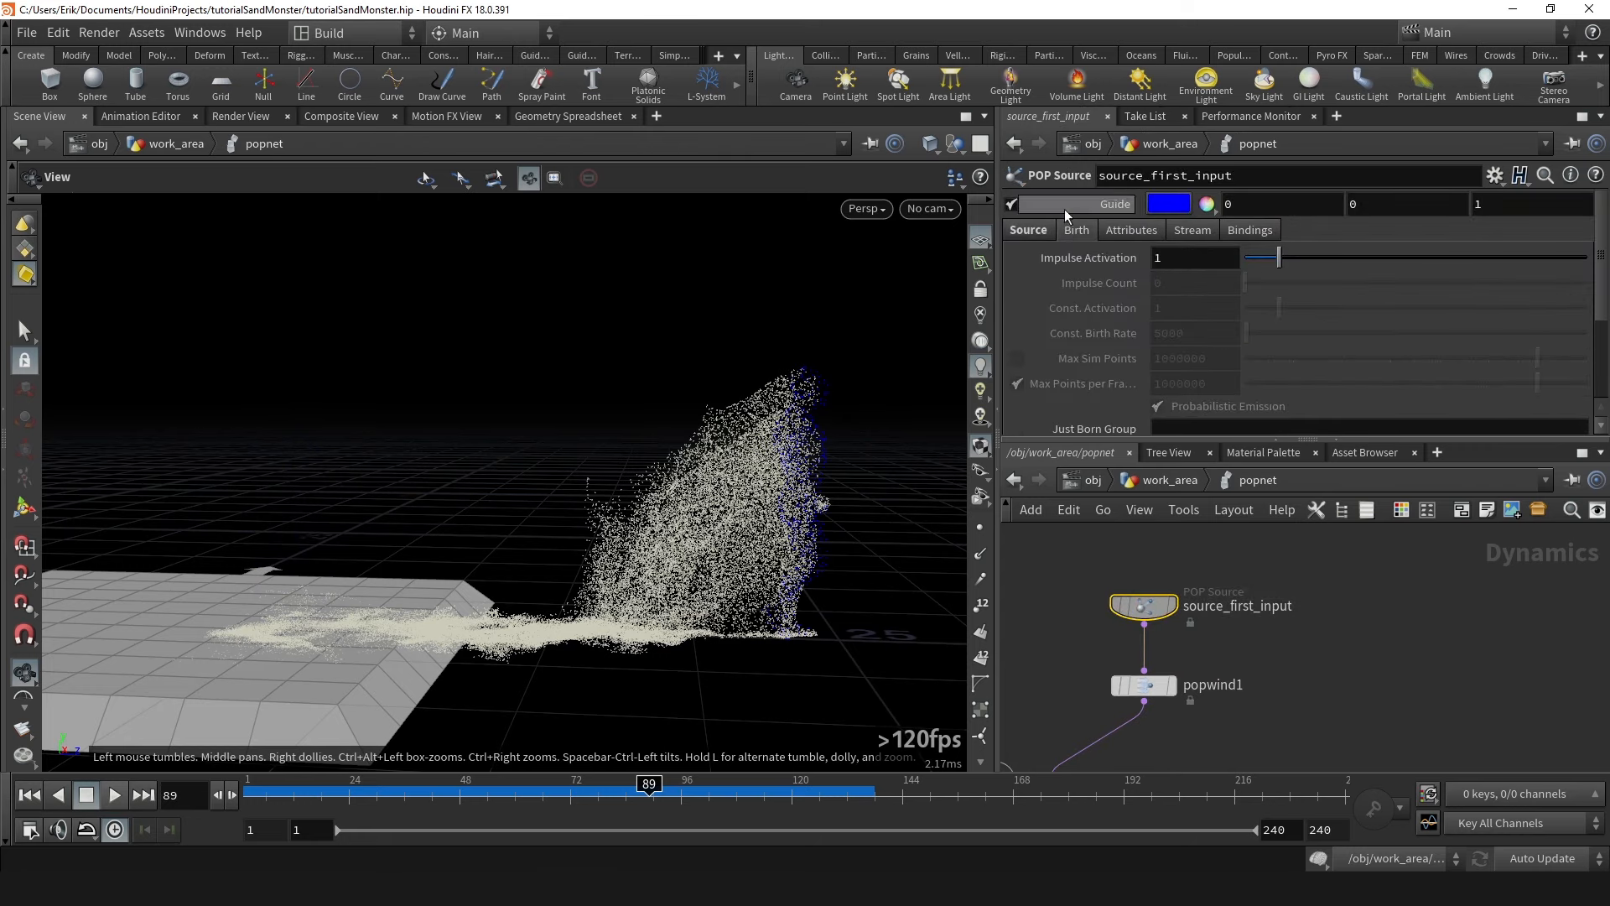
alt+click(1194, 255)
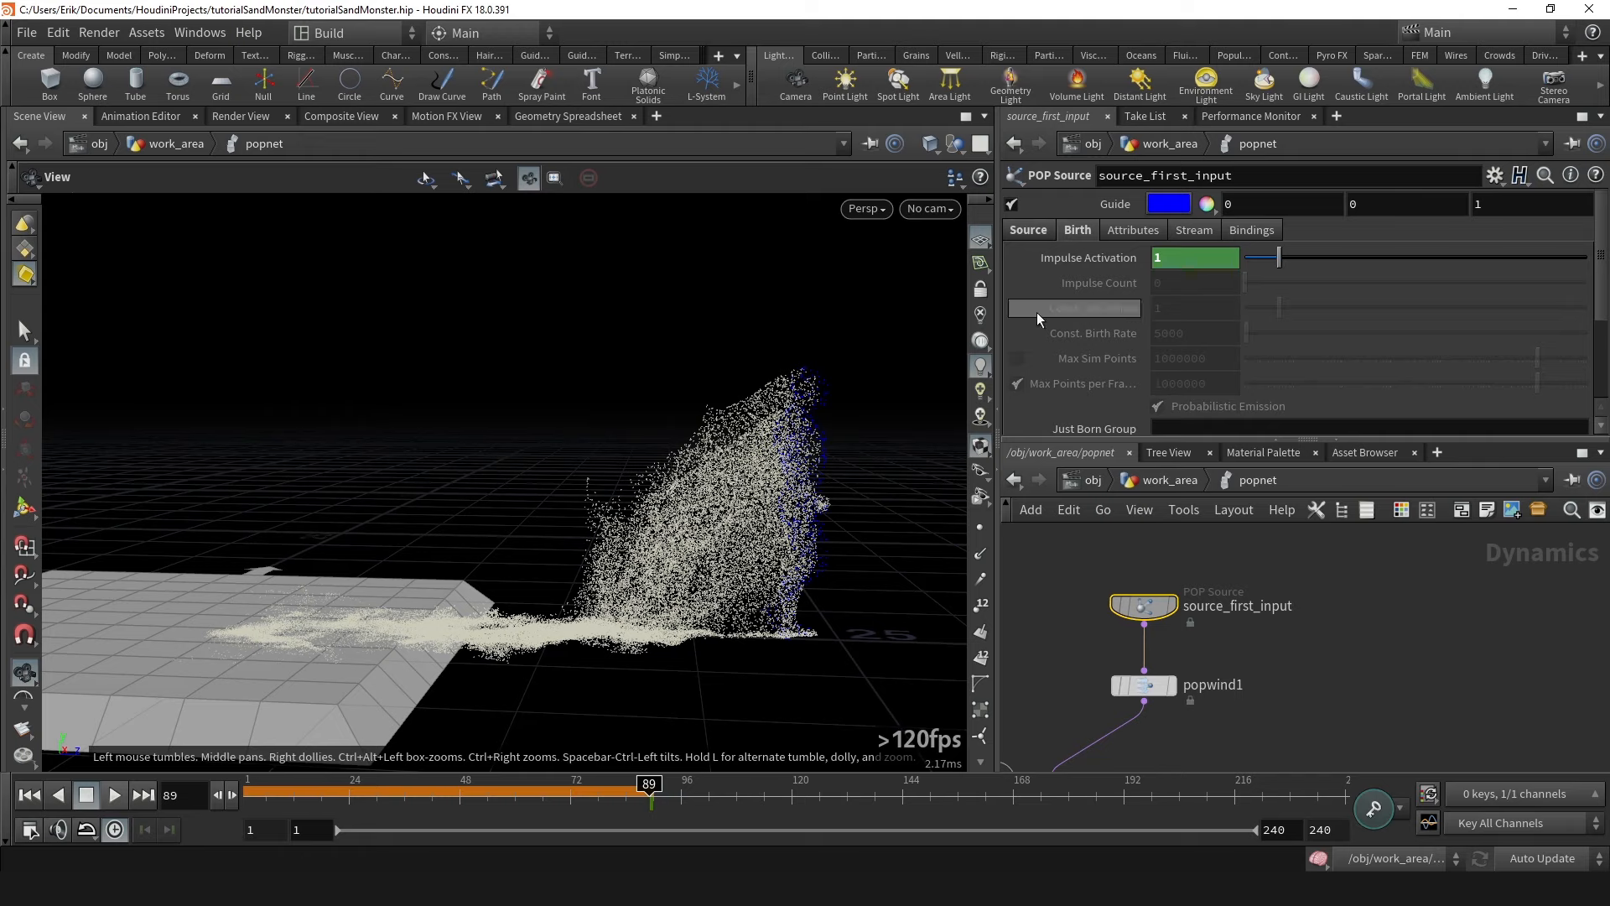
Keyframe source_first_input's Impulse Activation at 0 on frame 90 and play several frames further.
mouse_move(1312, 647)
middle_down()
mouse_move(1287, 637)
mouse_move(1327, 642)
middle_up()
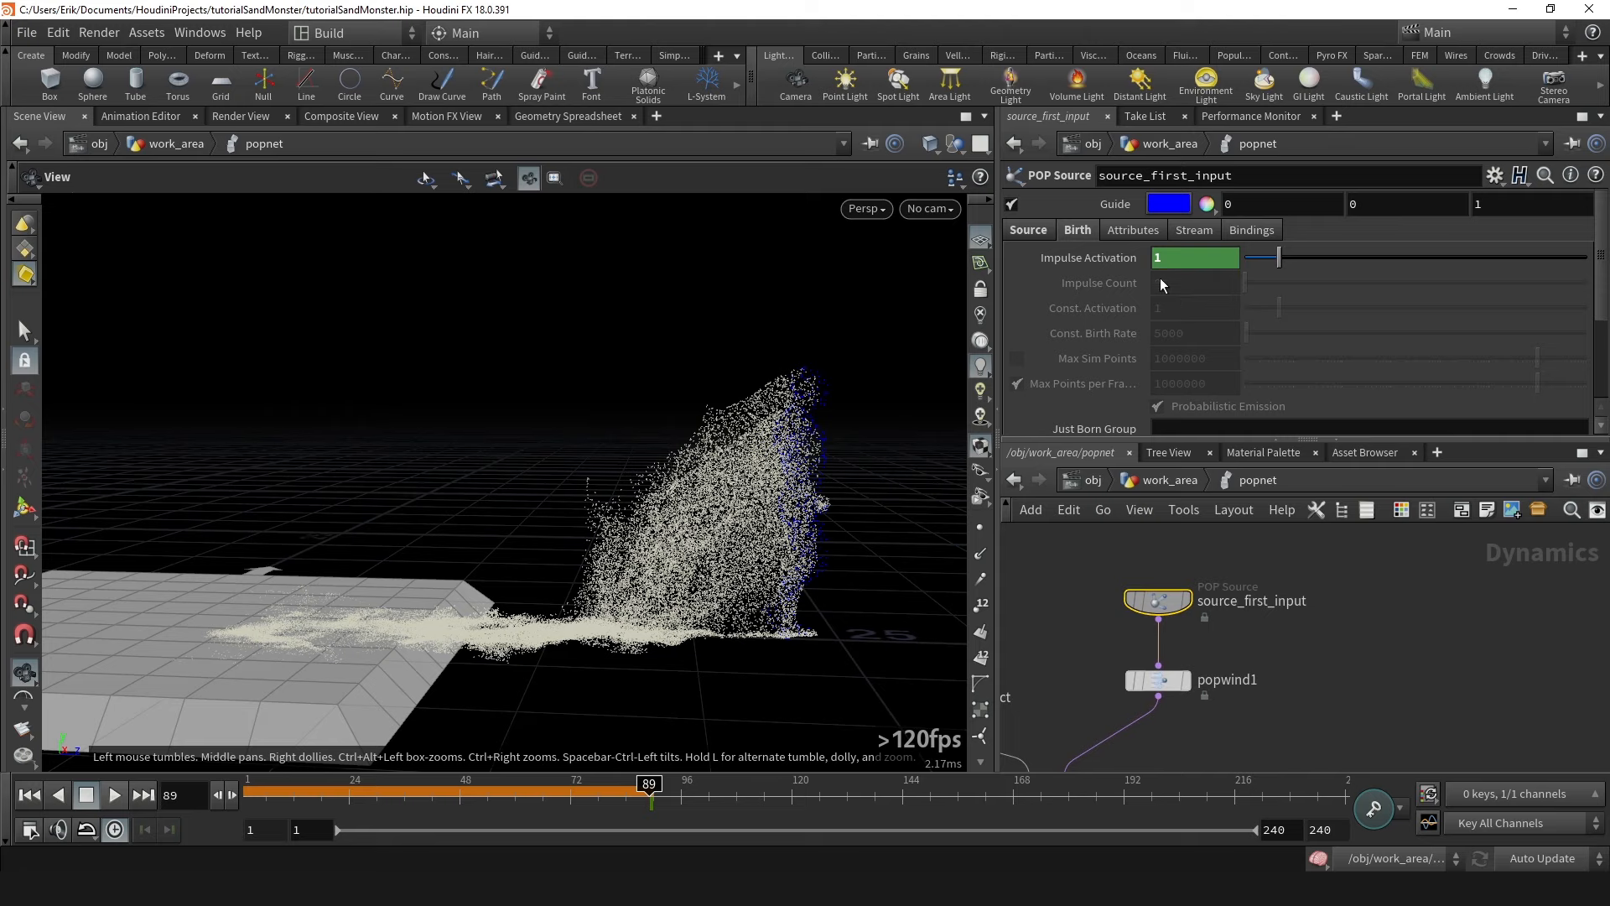
middle_drag(1162, 713, 1219, 595)
scroll(1219, 595, down, 4)
scroll(1216, 624, up, 3)
click(1122, 653)
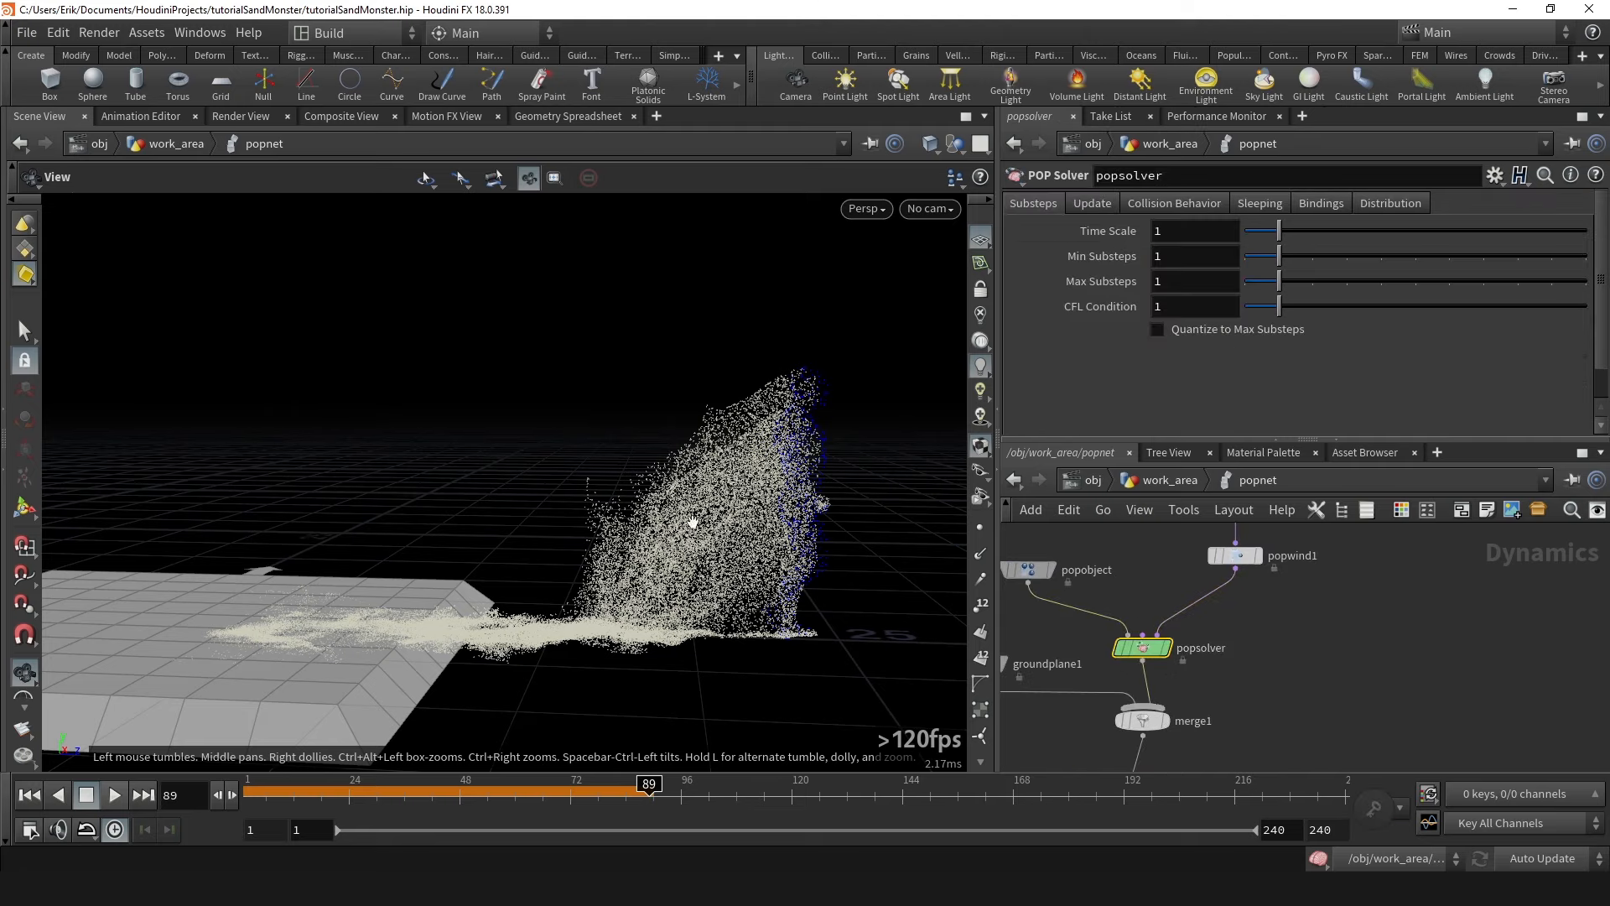
middle_drag(1102, 612, 1084, 747)
drag(1162, 647, 1164, 647)
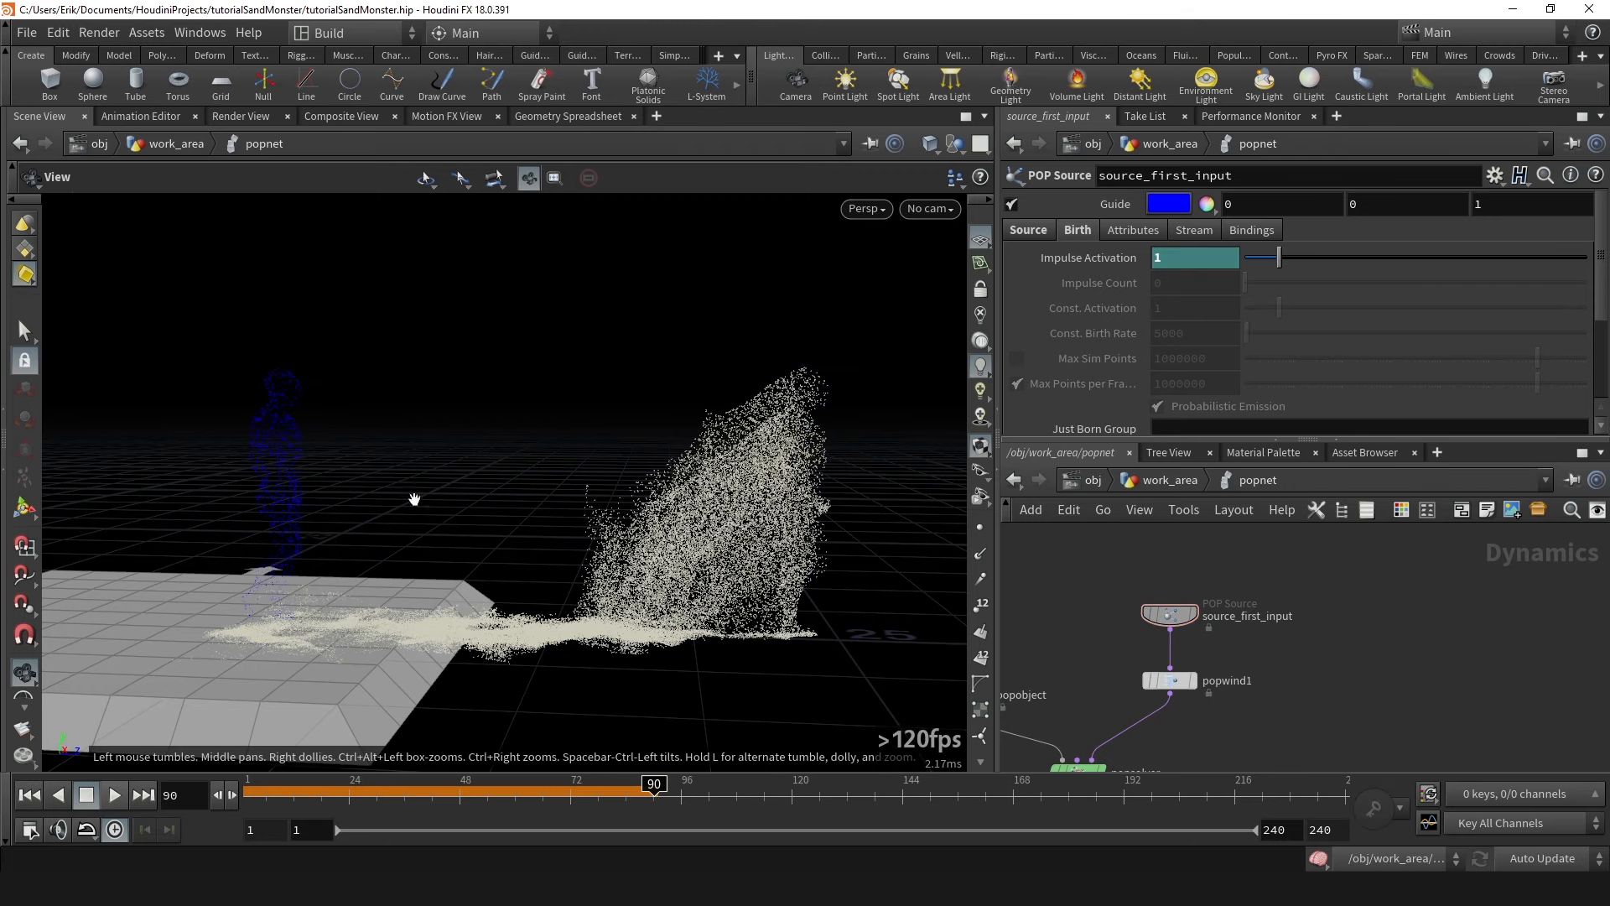
drag(1274, 273, 1201, 269)
click(116, 795)
click(117, 795)
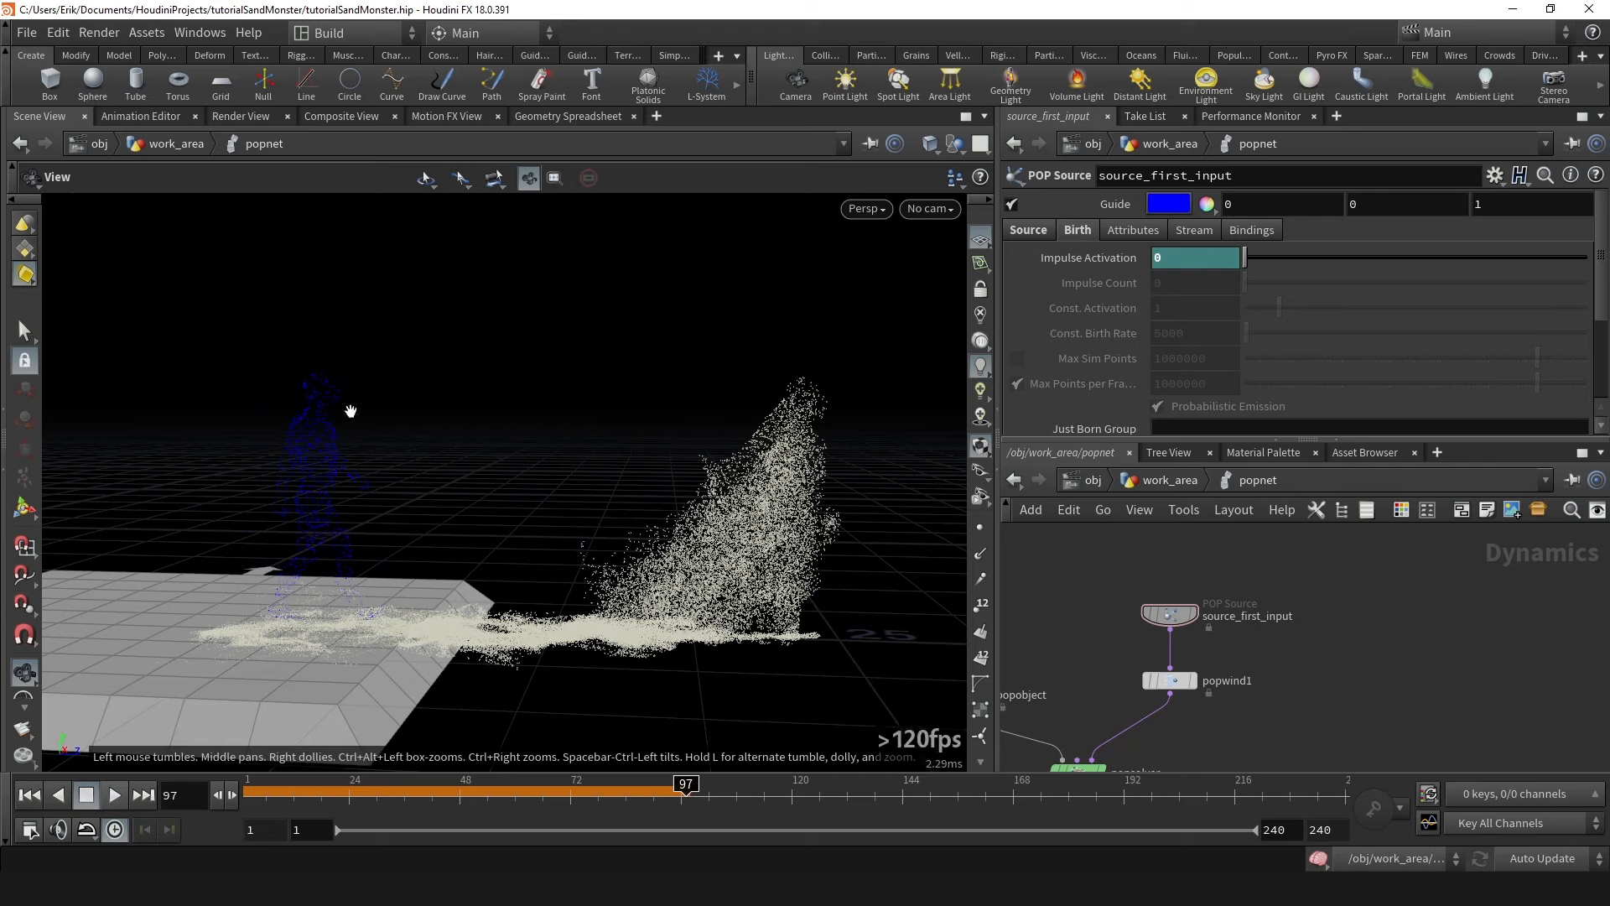
Turn off source_first_input's Guide display and replay the simulation from the first frame.
click(1011, 205)
click(30, 795)
click(111, 796)
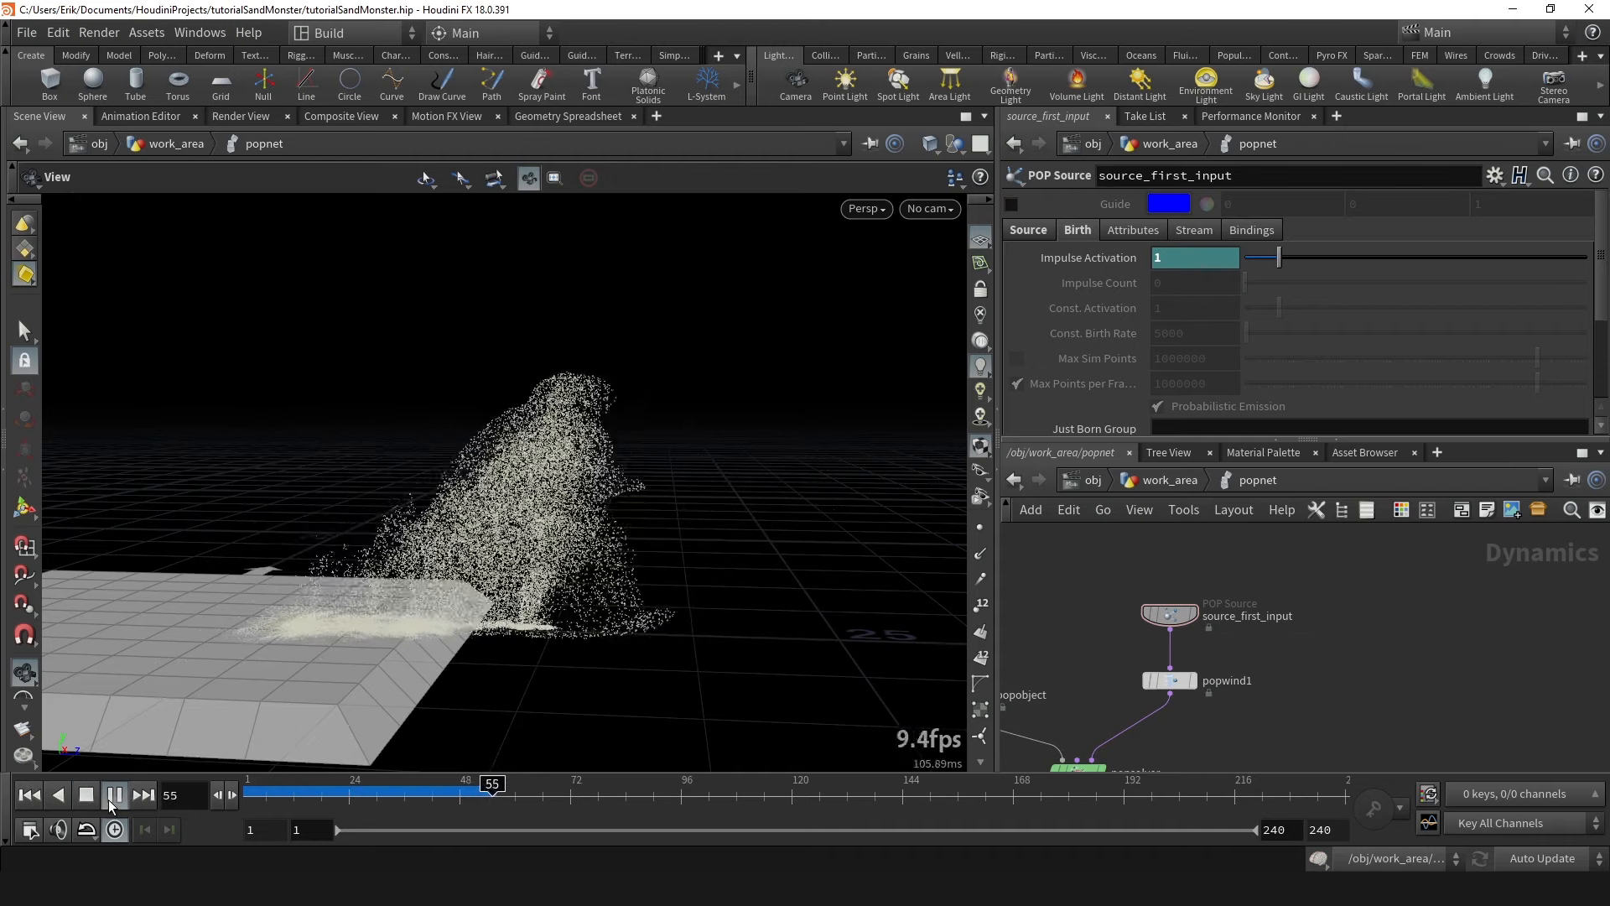
drag(852, 425, 647, 379)
Scrub and orbit around the simulation, examining how the remaining sand collapses once emission stops.
drag(434, 794, 837, 759)
drag(743, 776, 786, 709)
middle_drag(565, 559, 603, 500)
drag(604, 500, 704, 532)
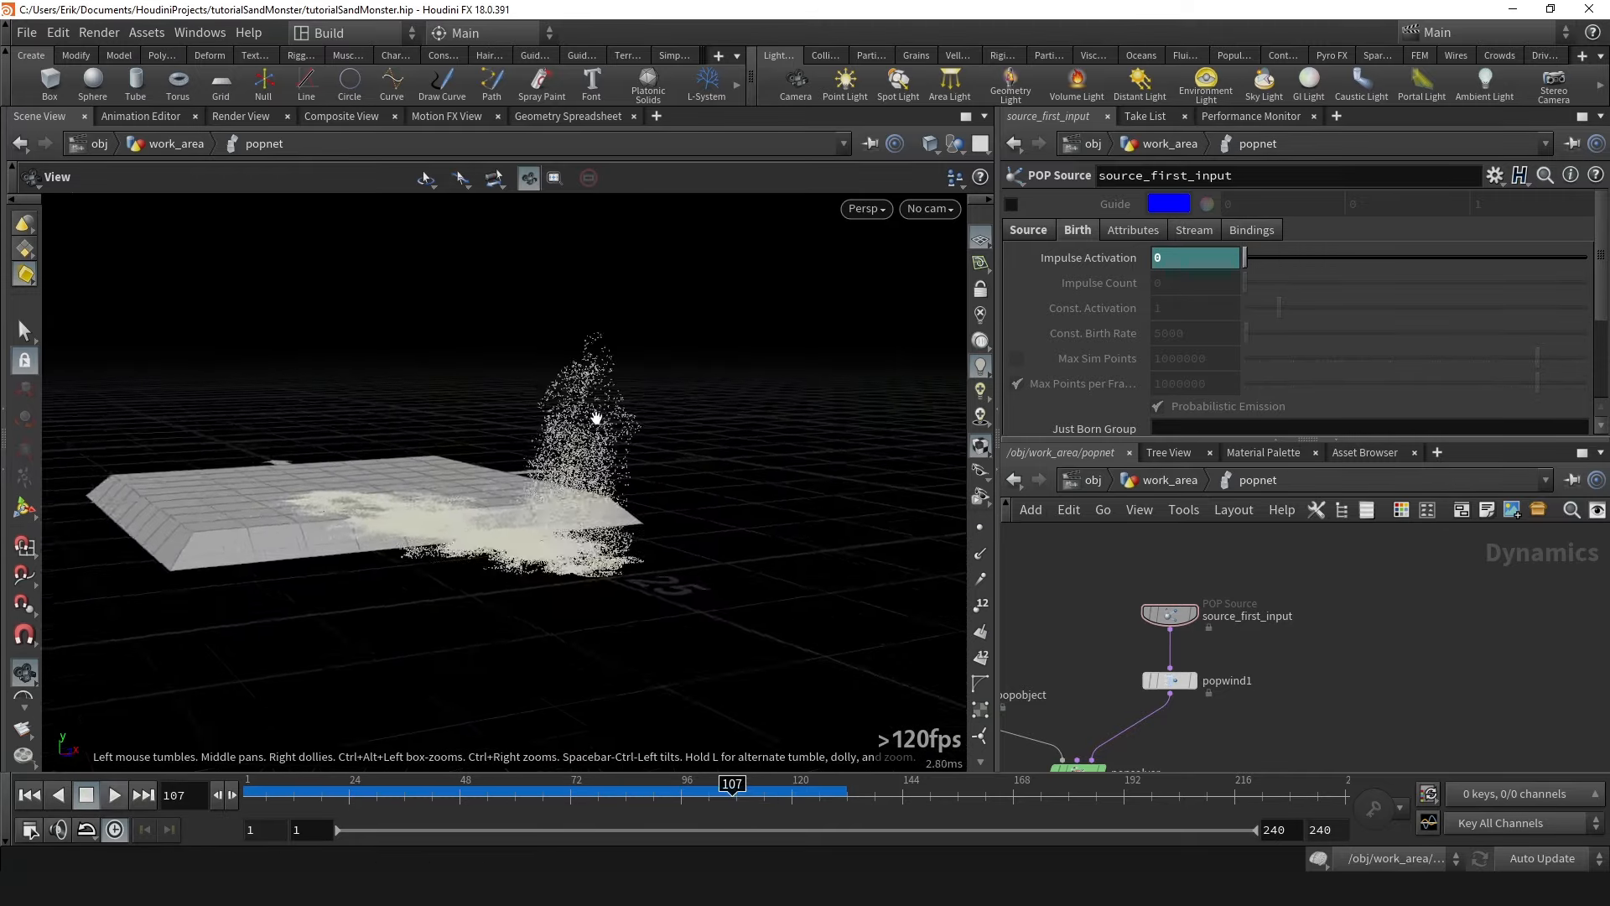
drag(596, 416, 540, 422)
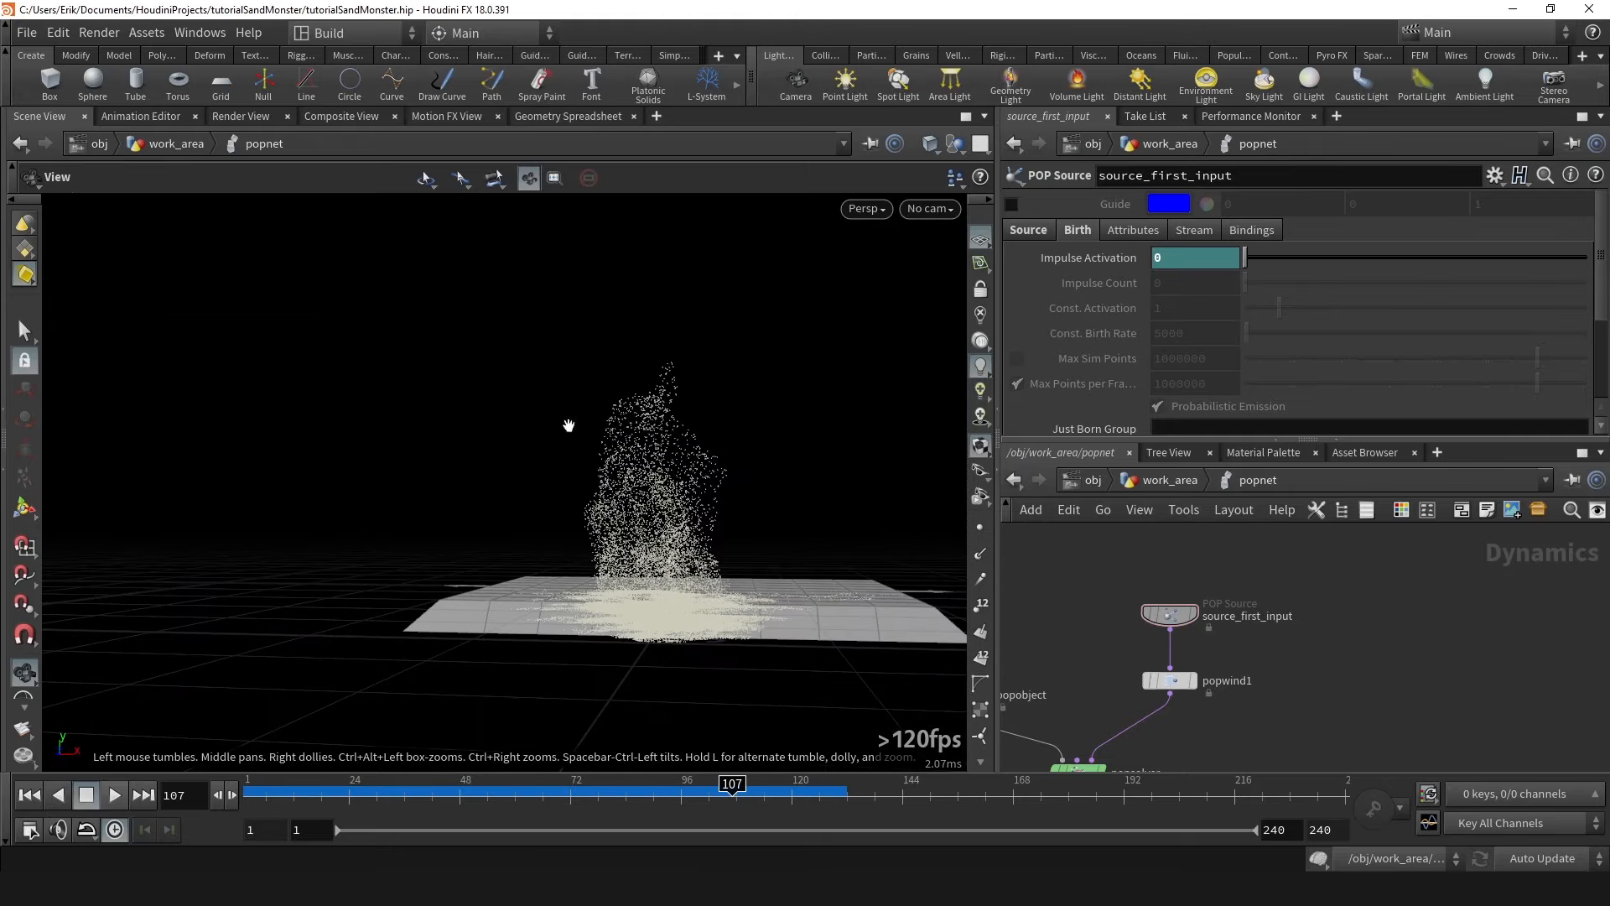
drag(757, 478, 654, 496)
right_drag(654, 495, 683, 451)
drag(683, 452, 759, 419)
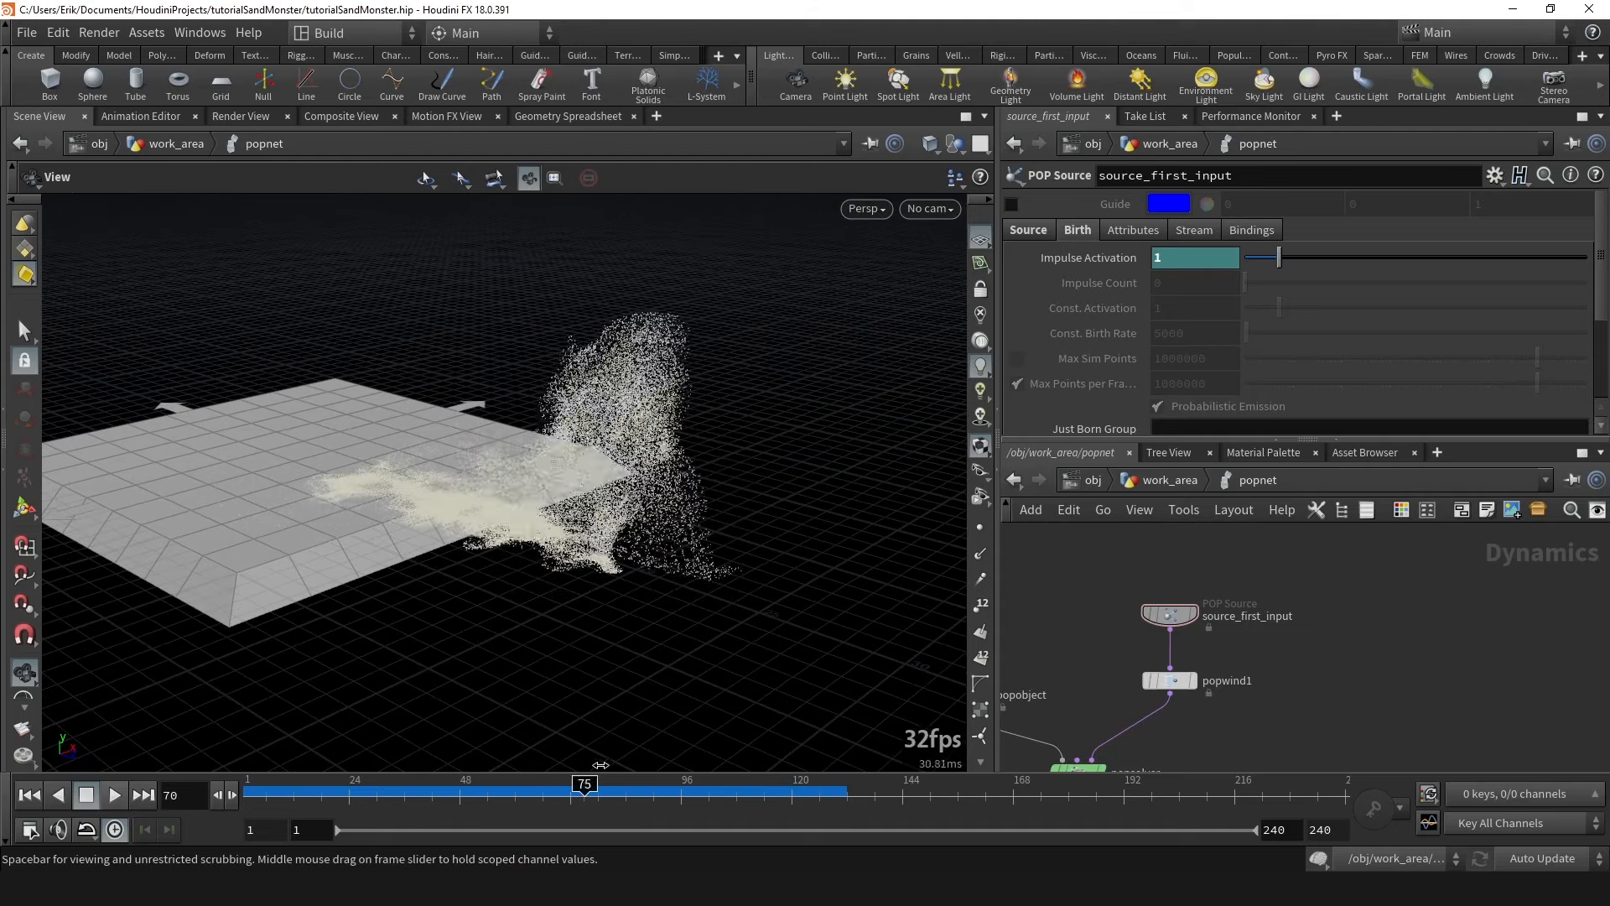
drag(713, 744, 695, 744)
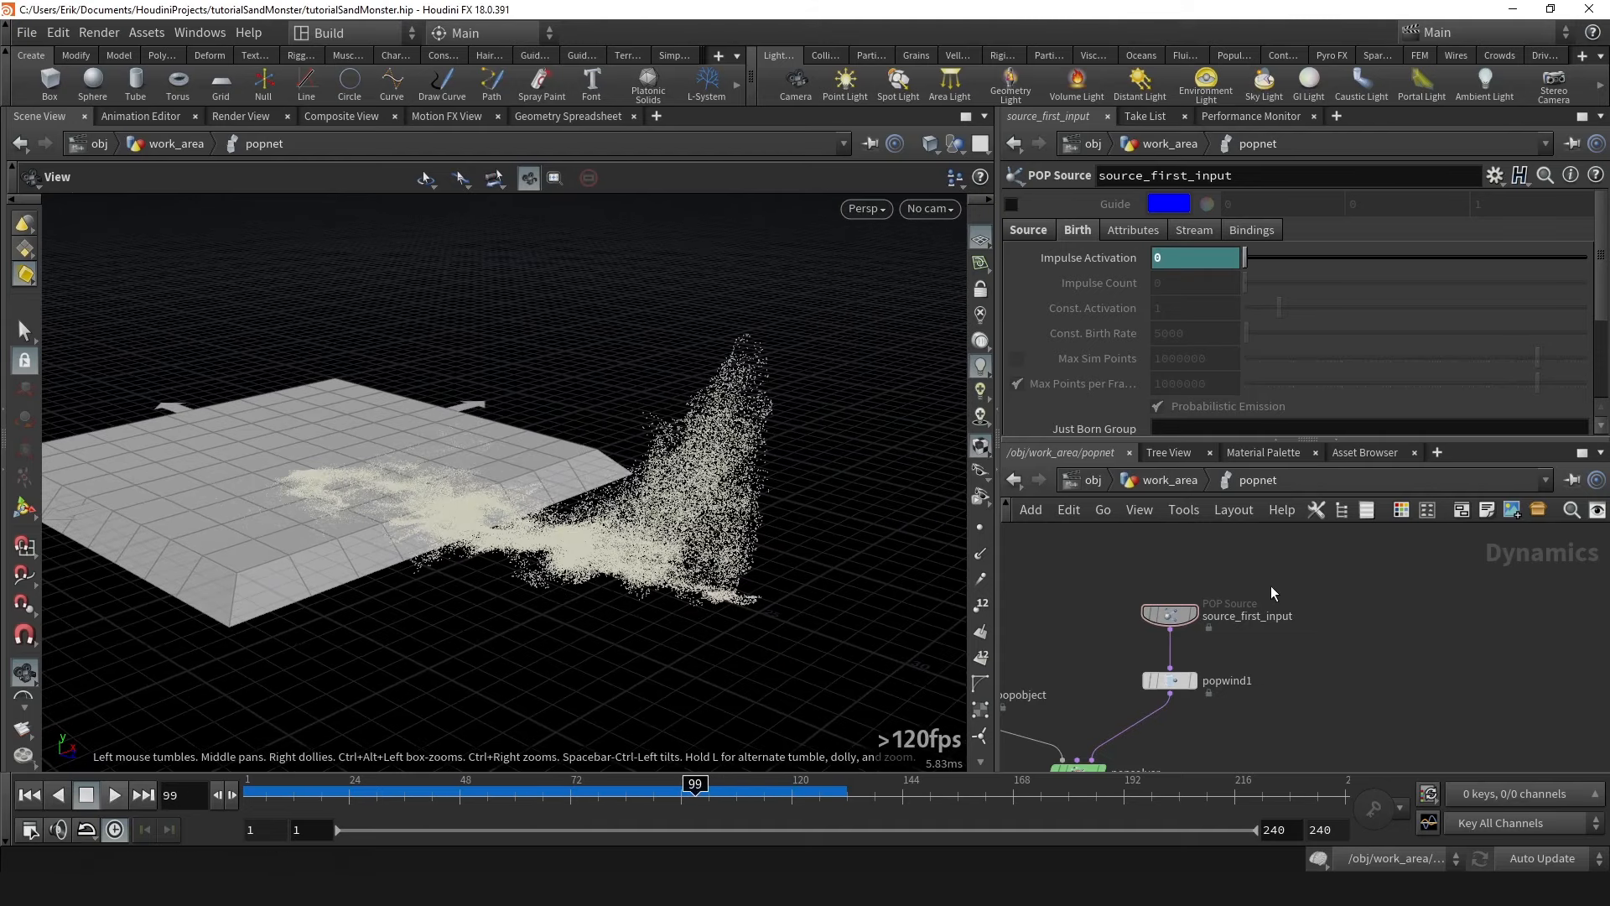
drag(905, 288, 480, 354)
drag(590, 798, 621, 645)
drag(642, 519, 619, 422)
middle_drag(1318, 644, 1273, 646)
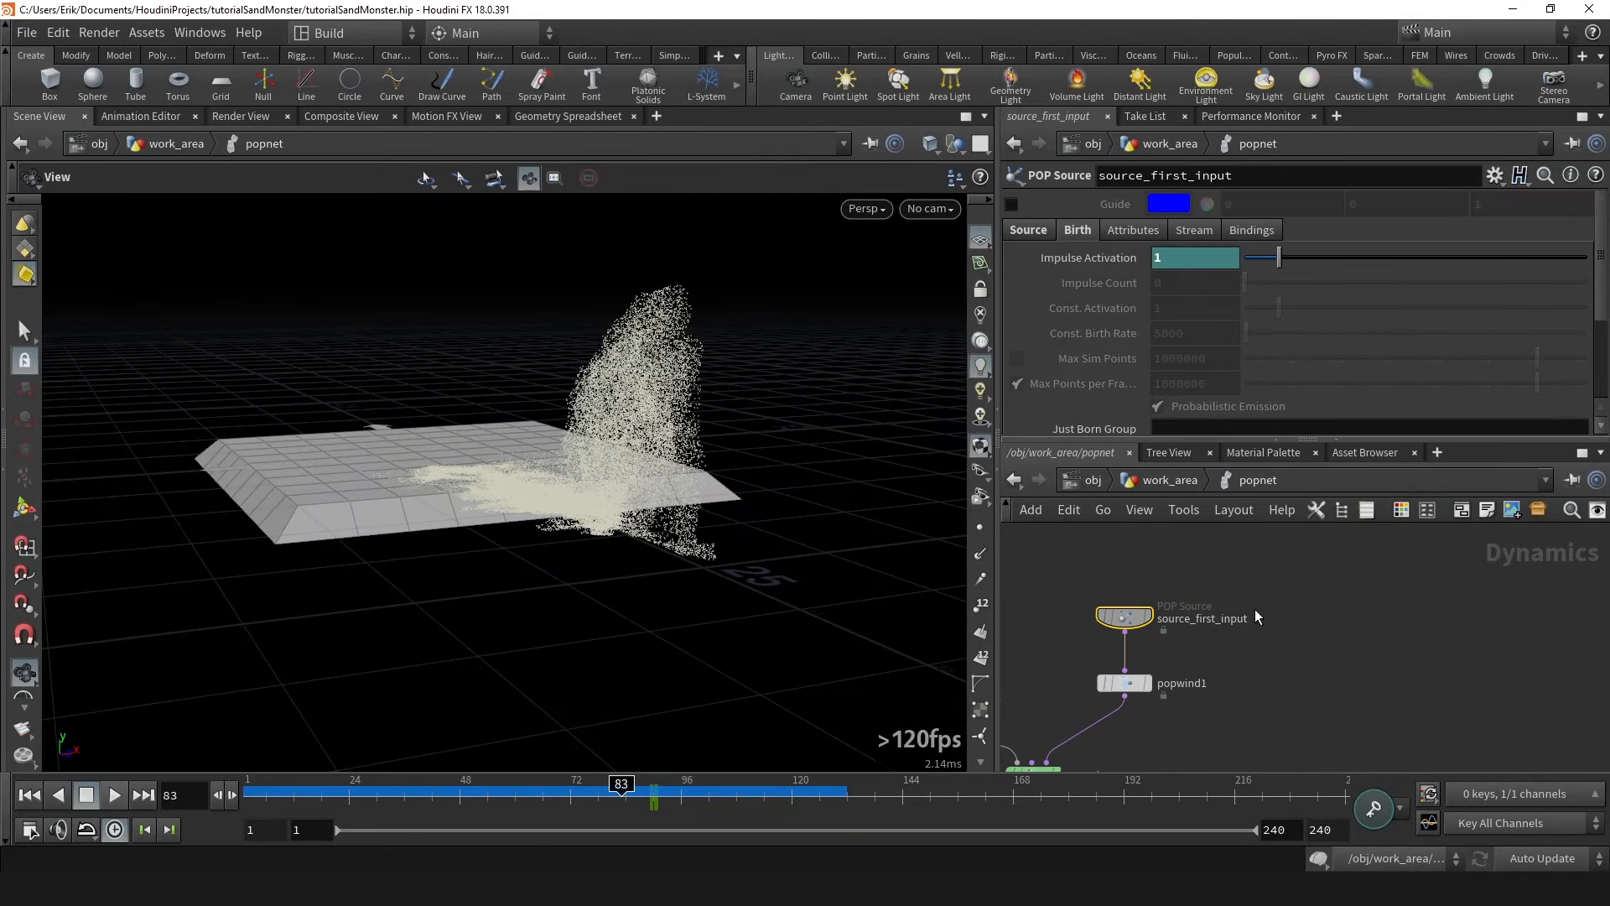
Scrub through the popnet simulation and orbit around it, examining how the sand particles move with the ground plane visible.
drag(594, 412, 674, 420)
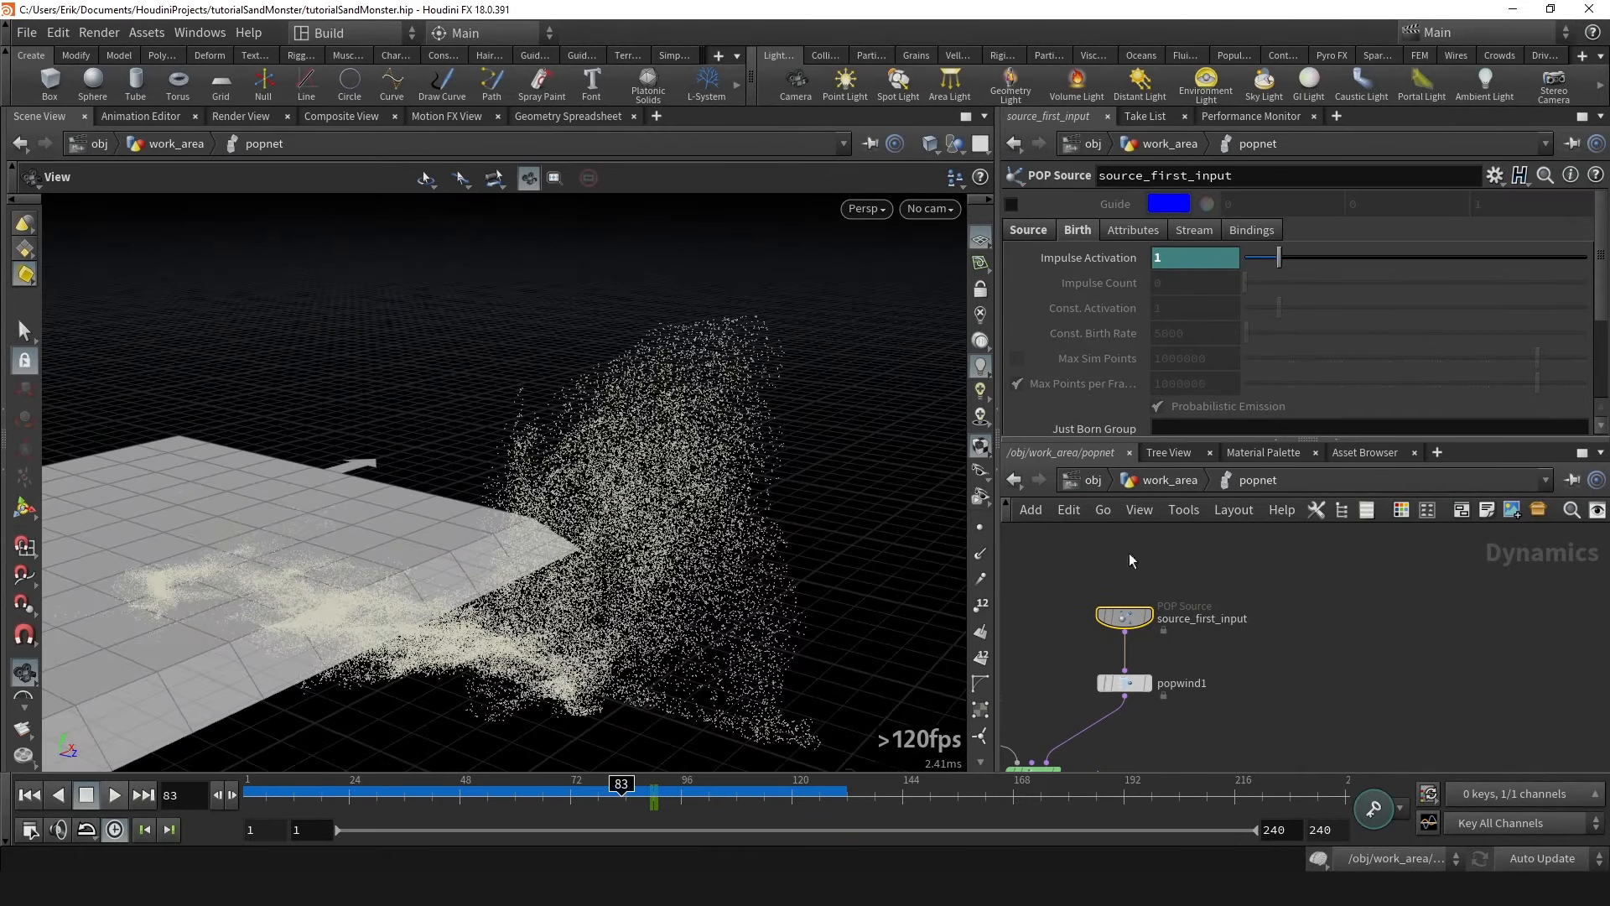
key(u)
mouse_move(1258, 665)
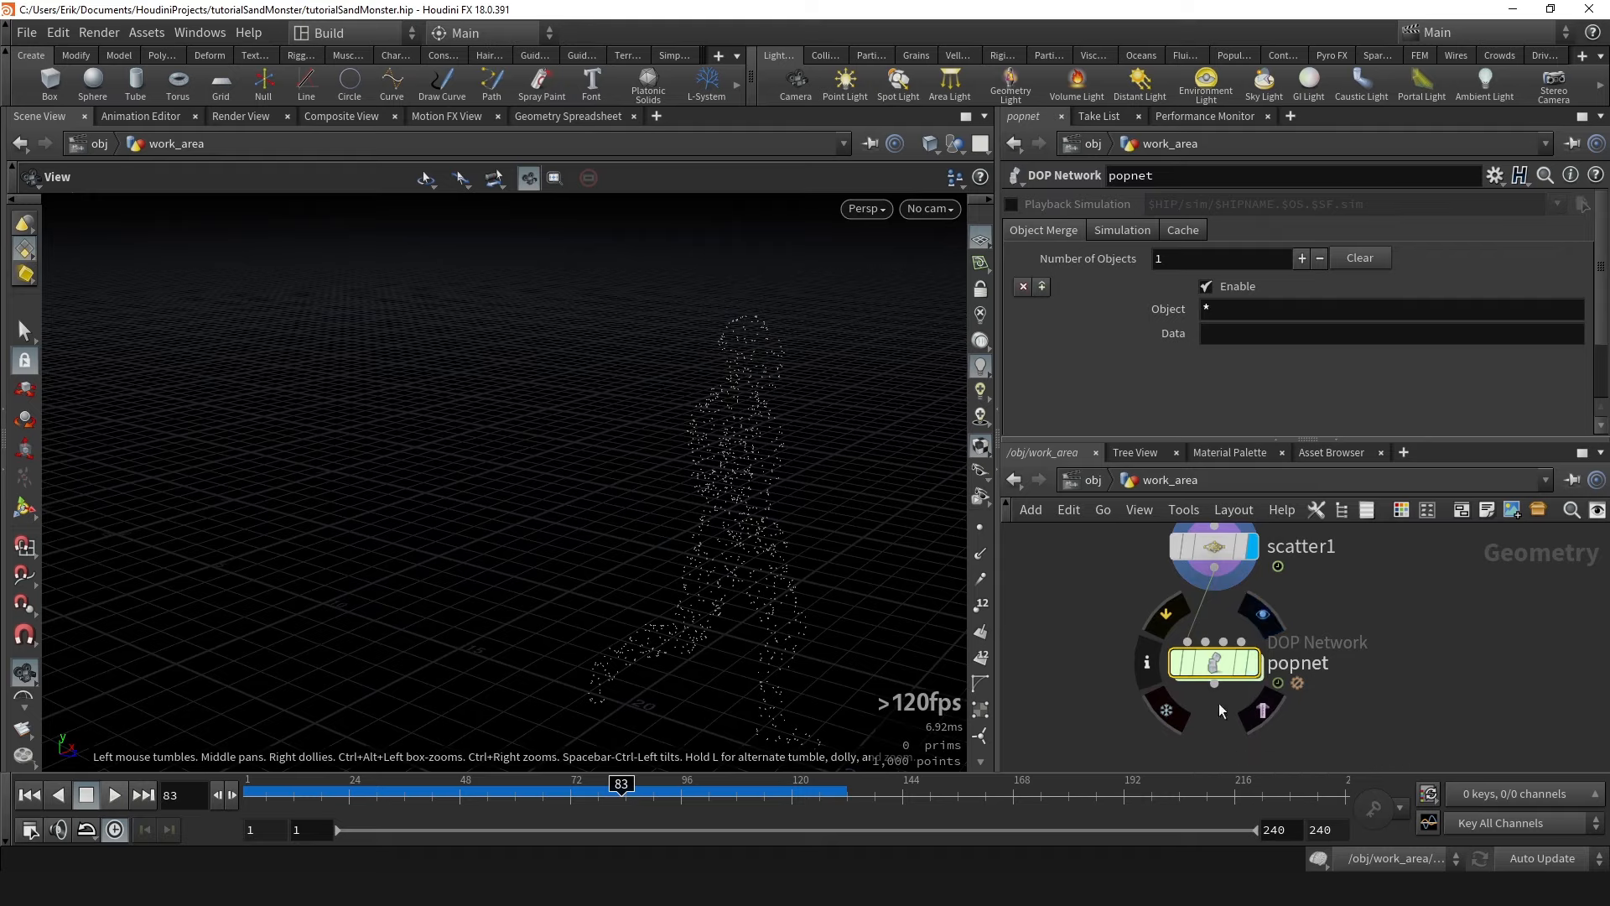
double_click(1218, 666)
drag(658, 785, 705, 785)
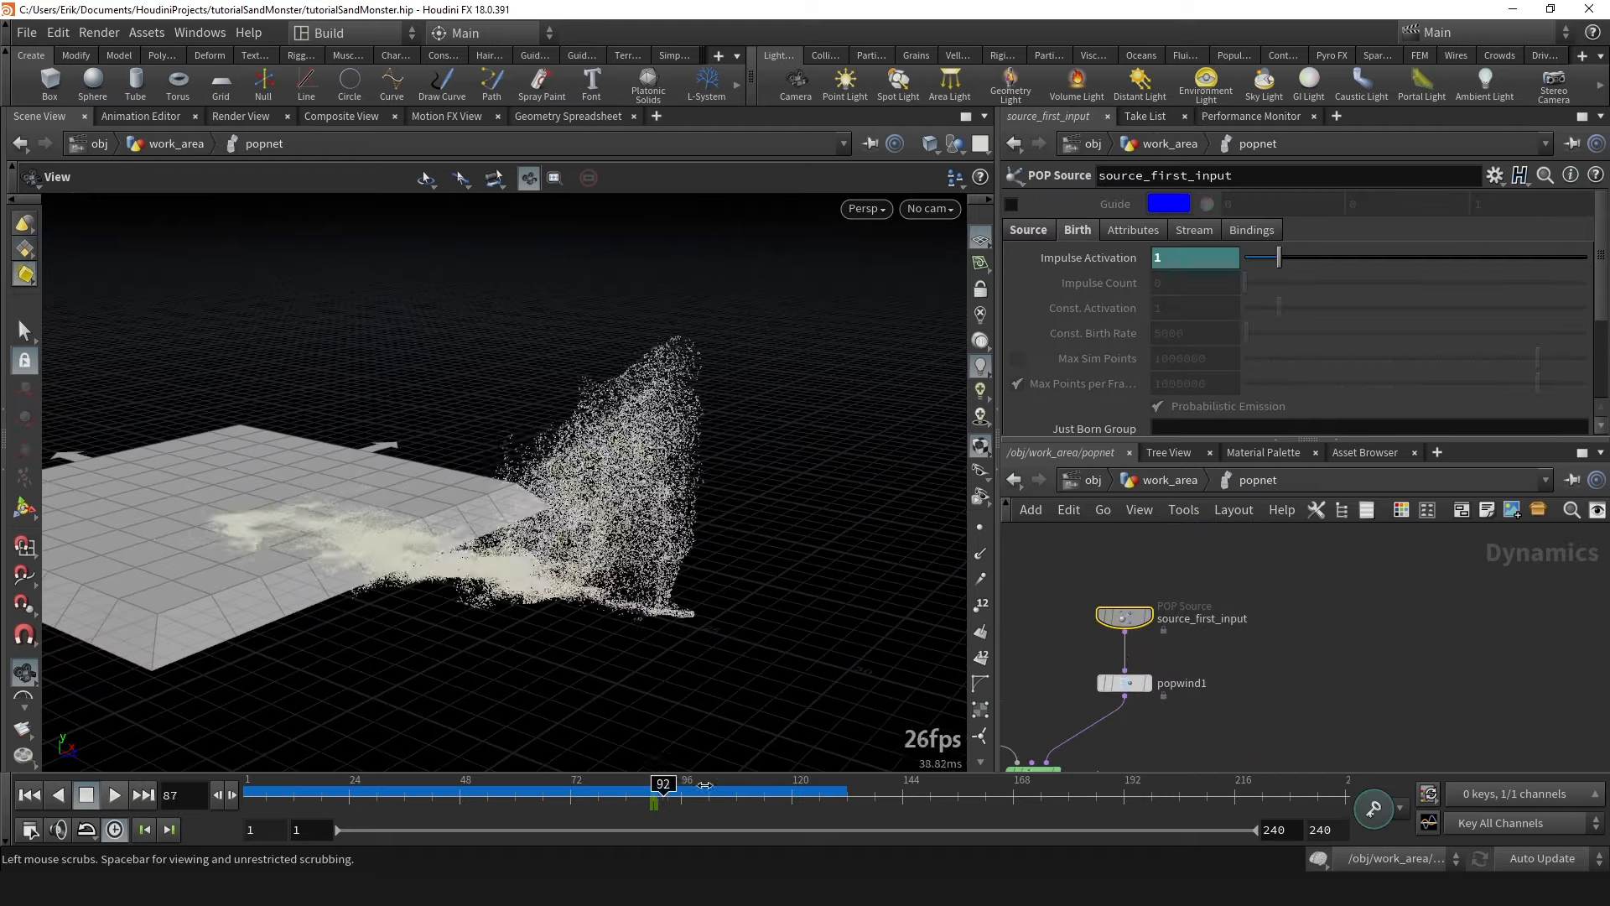
drag(554, 757, 597, 768)
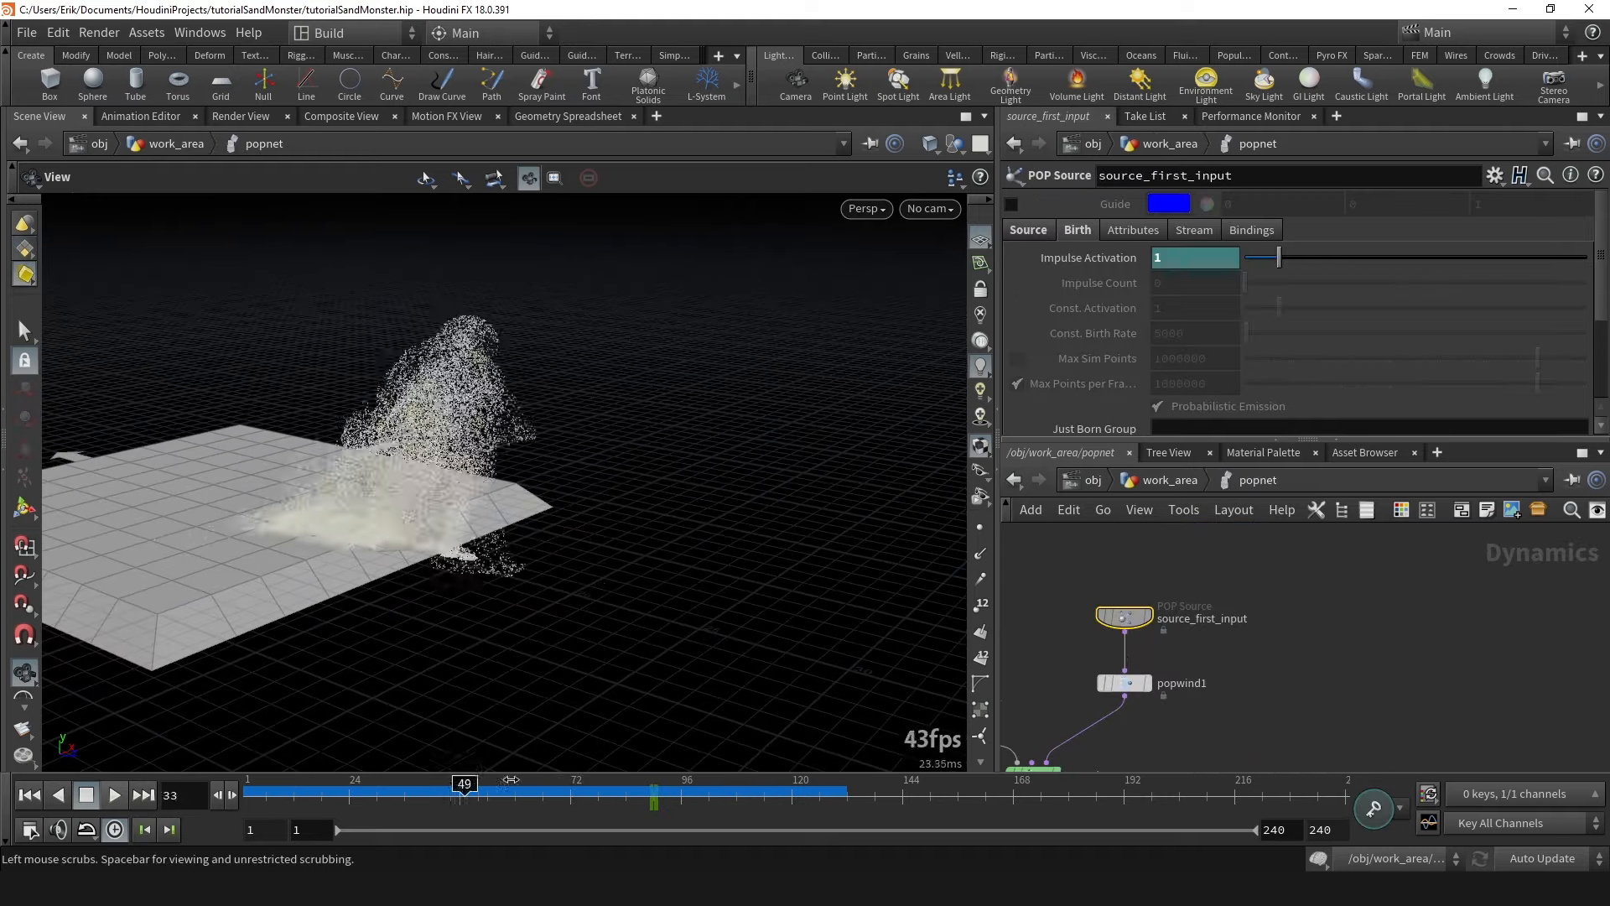
drag(467, 784, 787, 784)
drag(624, 789, 546, 763)
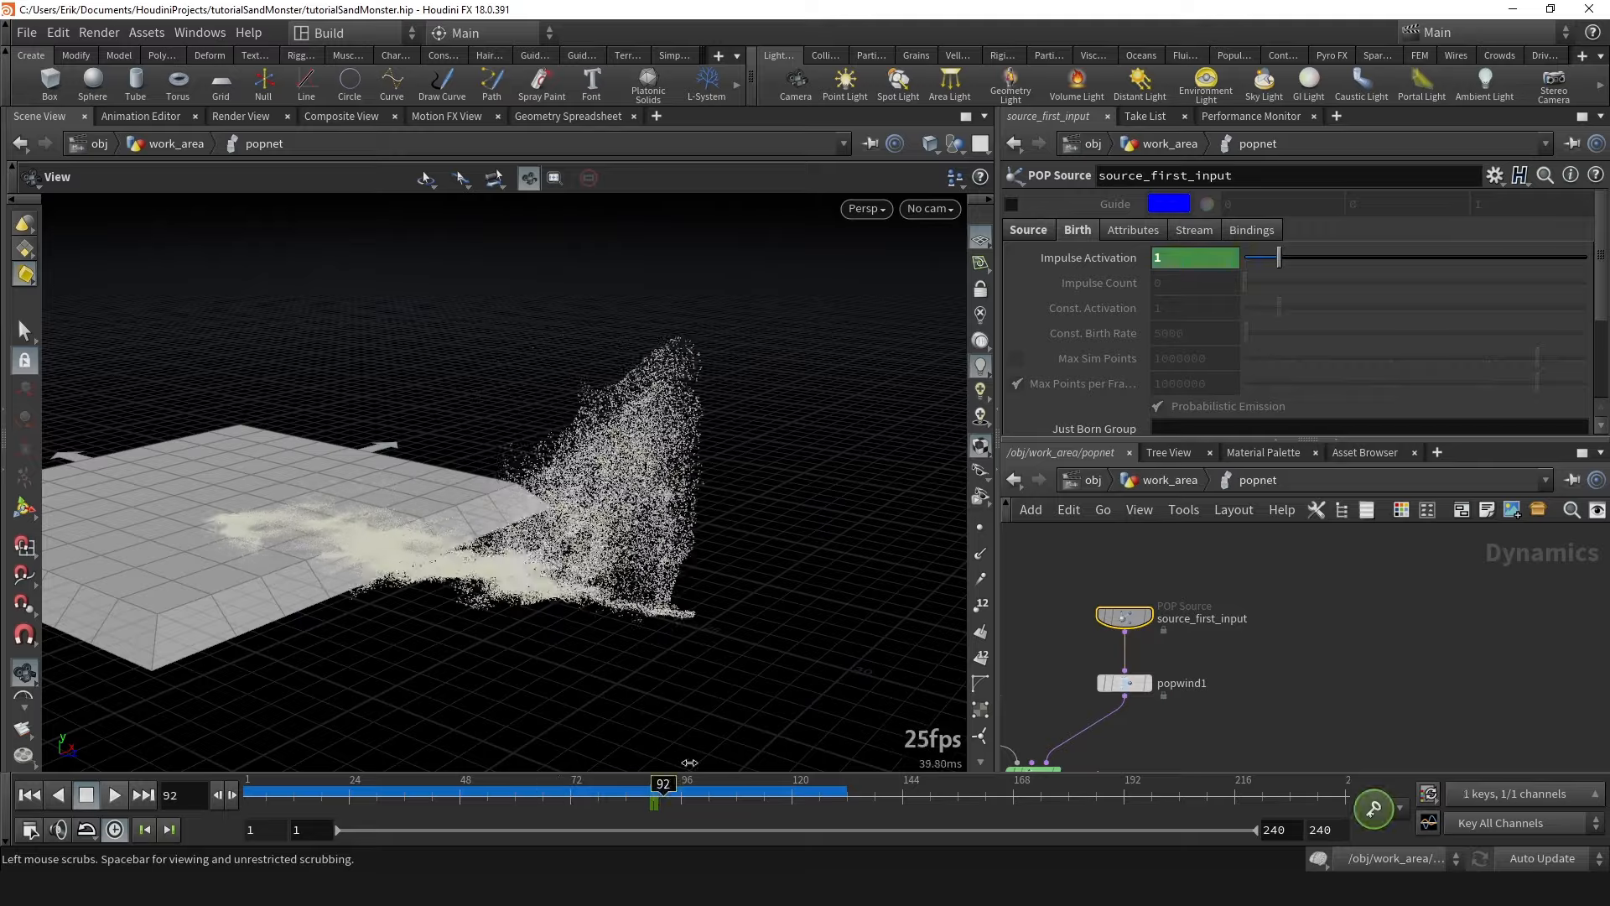
drag(701, 766, 589, 772)
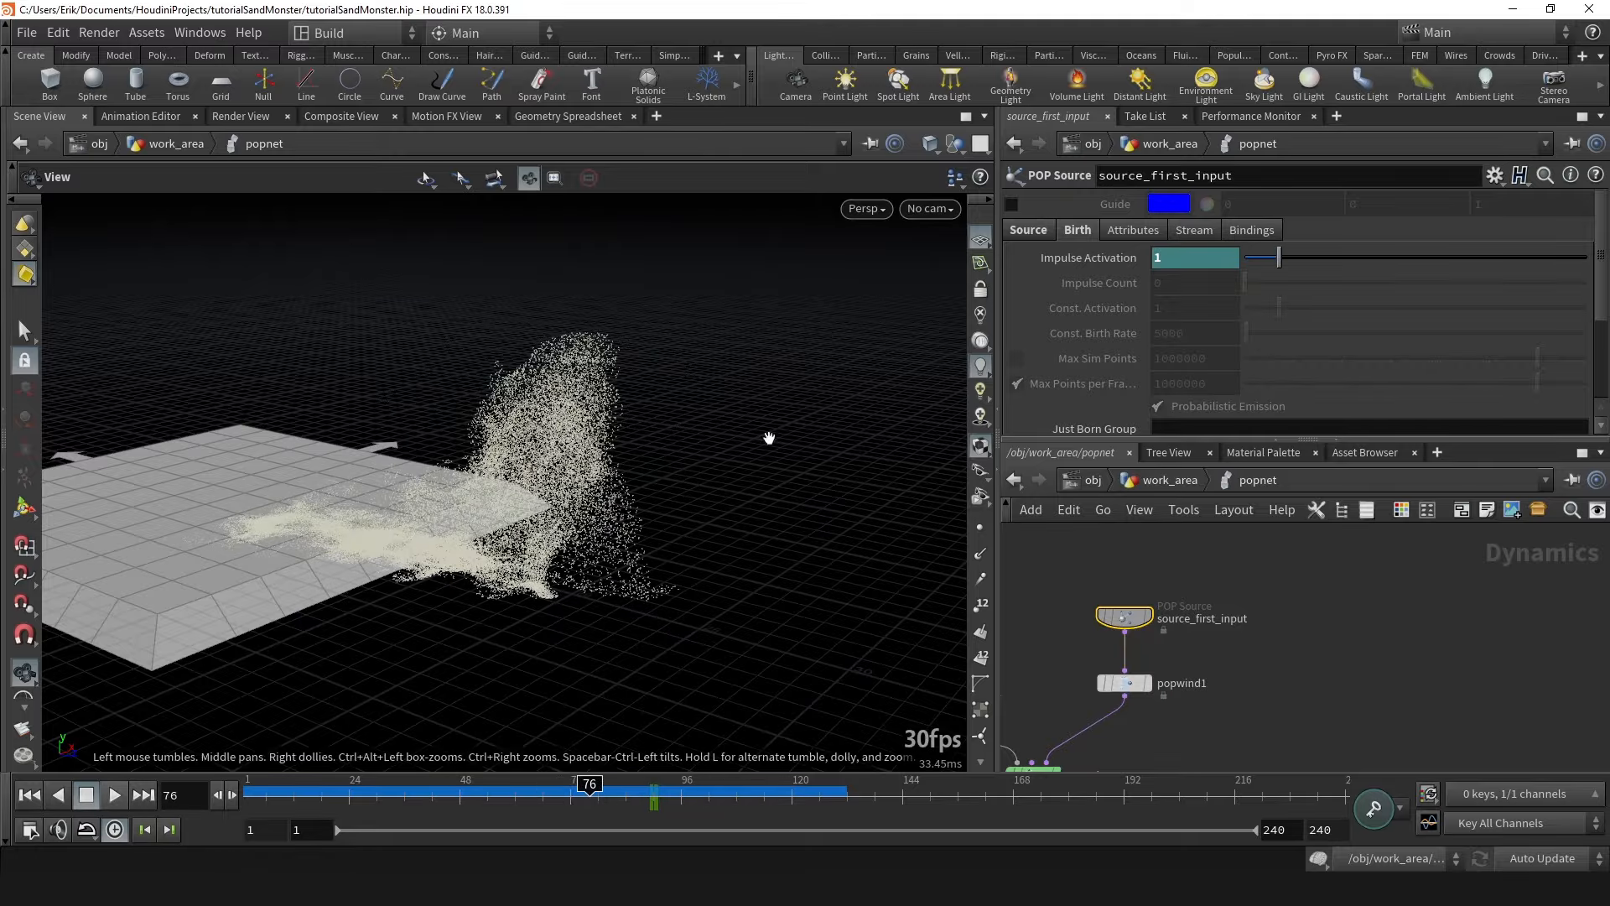
drag(371, 467, 646, 448)
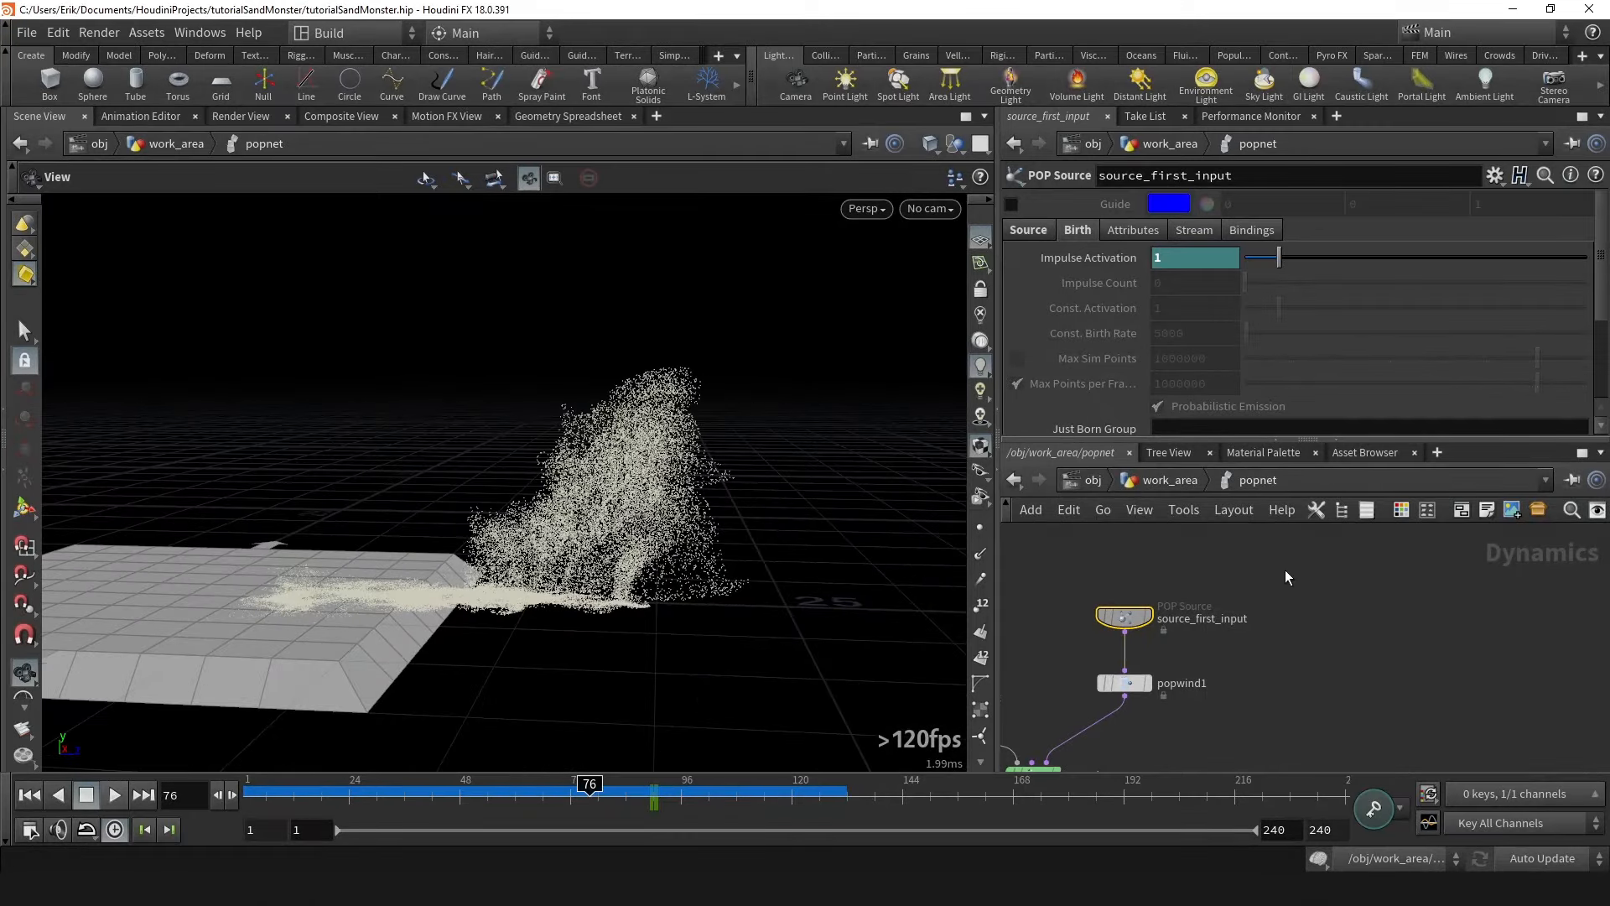
Return to the work_area network, display popnet there and view its particles at frame 88.
scroll(1275, 577, down, 3)
key(u)
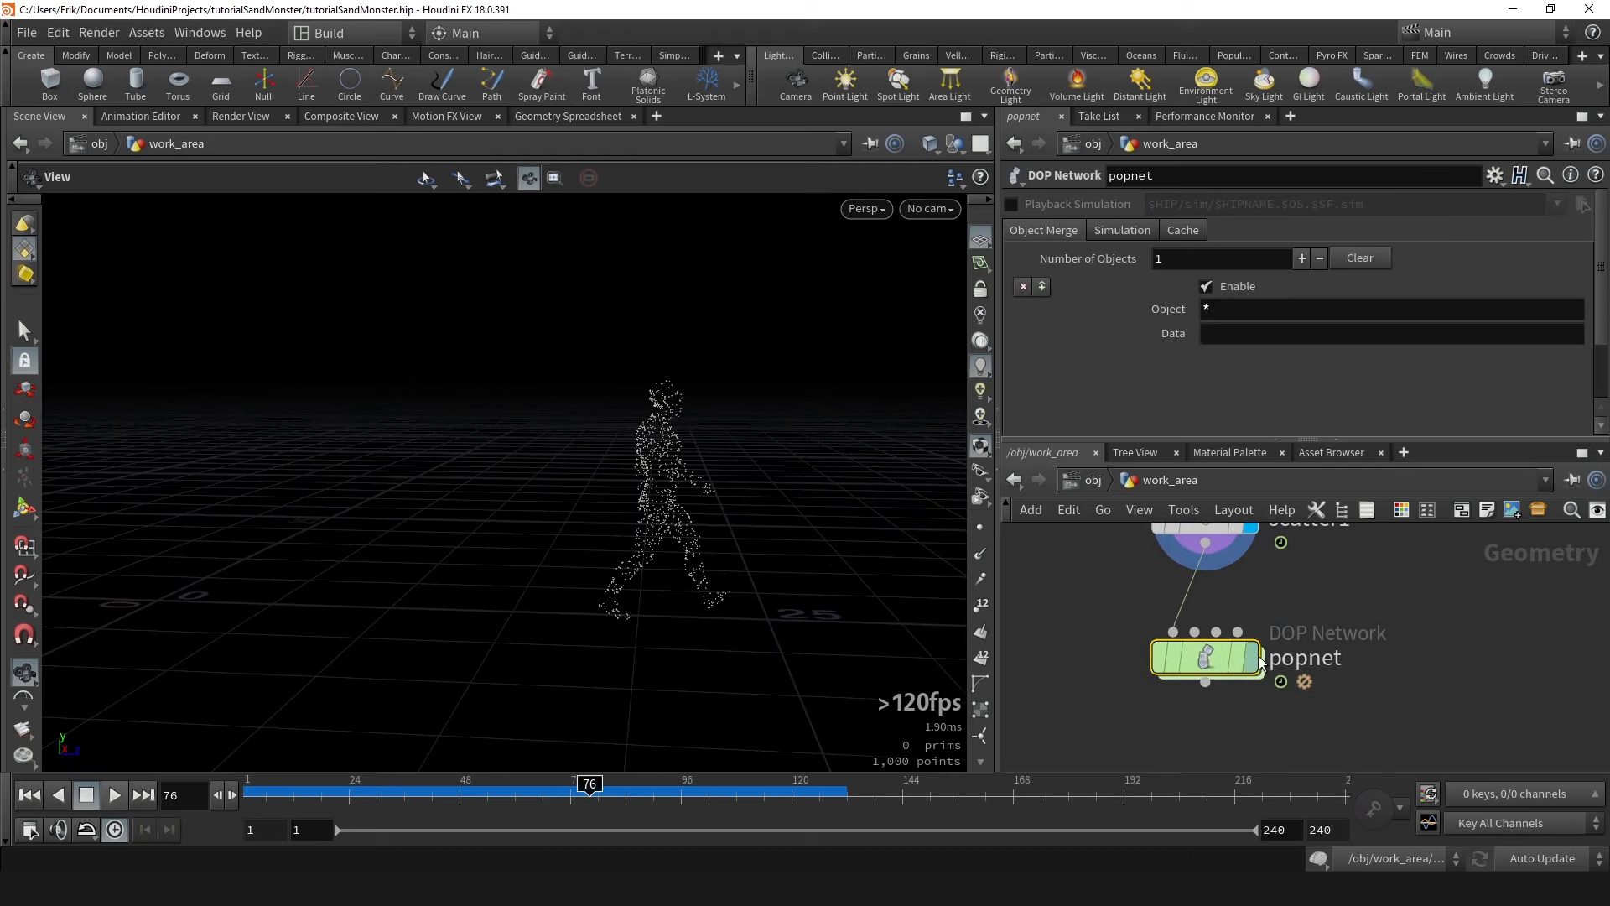
double_click(1199, 649)
key(u)
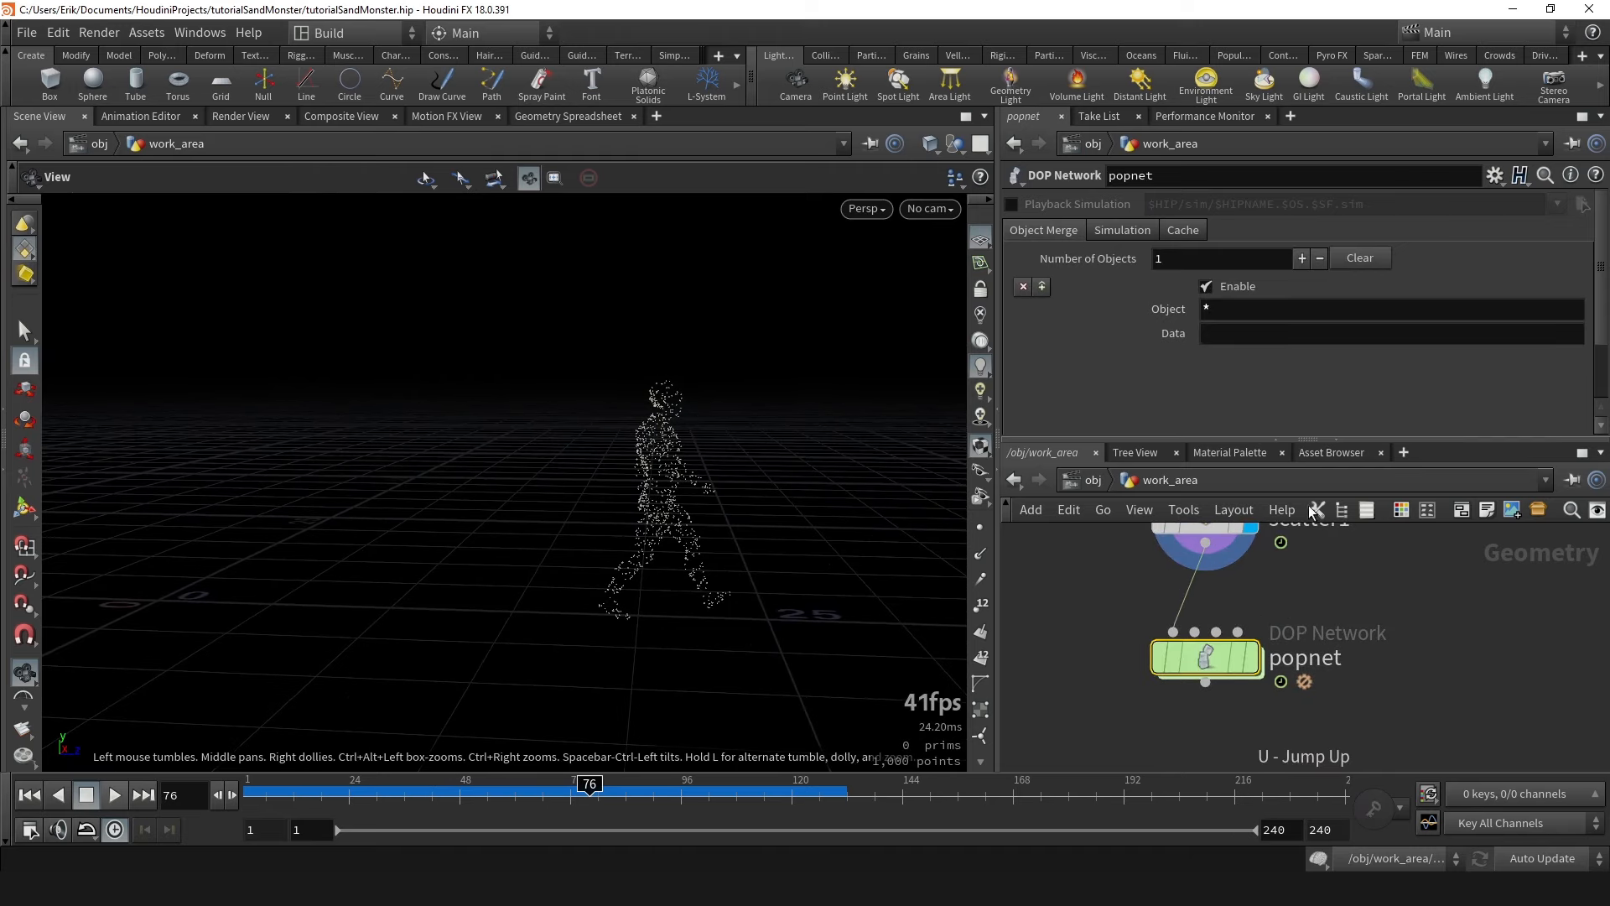
double_click(1205, 656)
click(1155, 485)
click(1237, 671)
drag(509, 791, 643, 774)
middle_drag(411, 654, 625, 593)
drag(625, 593, 497, 597)
middle_drag(497, 597, 598, 620)
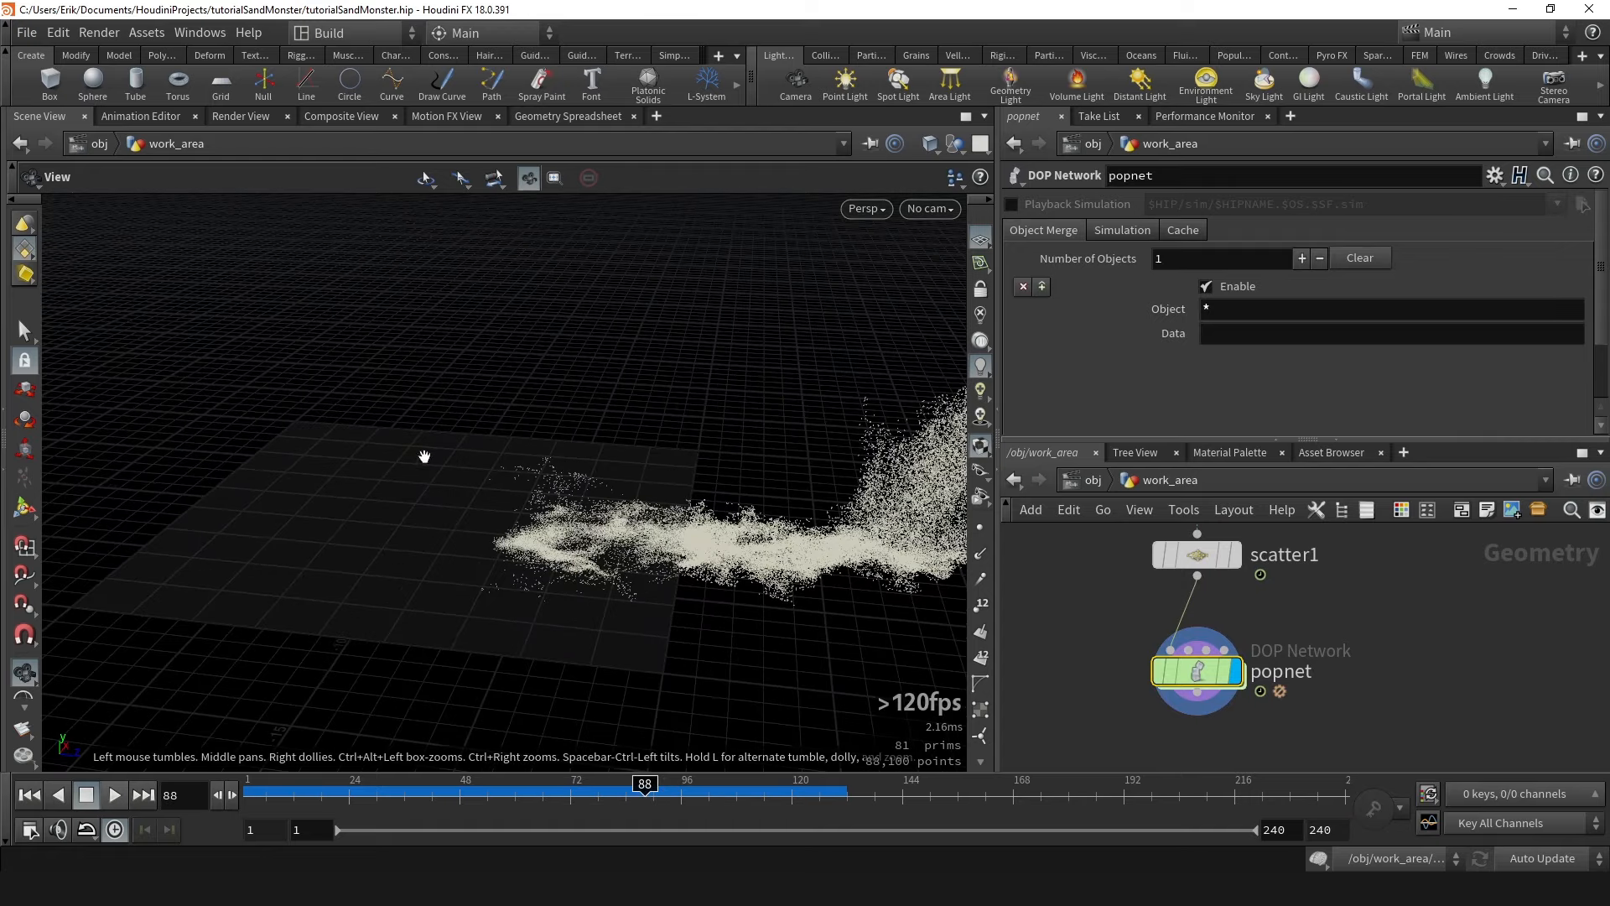
middle_drag(610, 438, 393, 530)
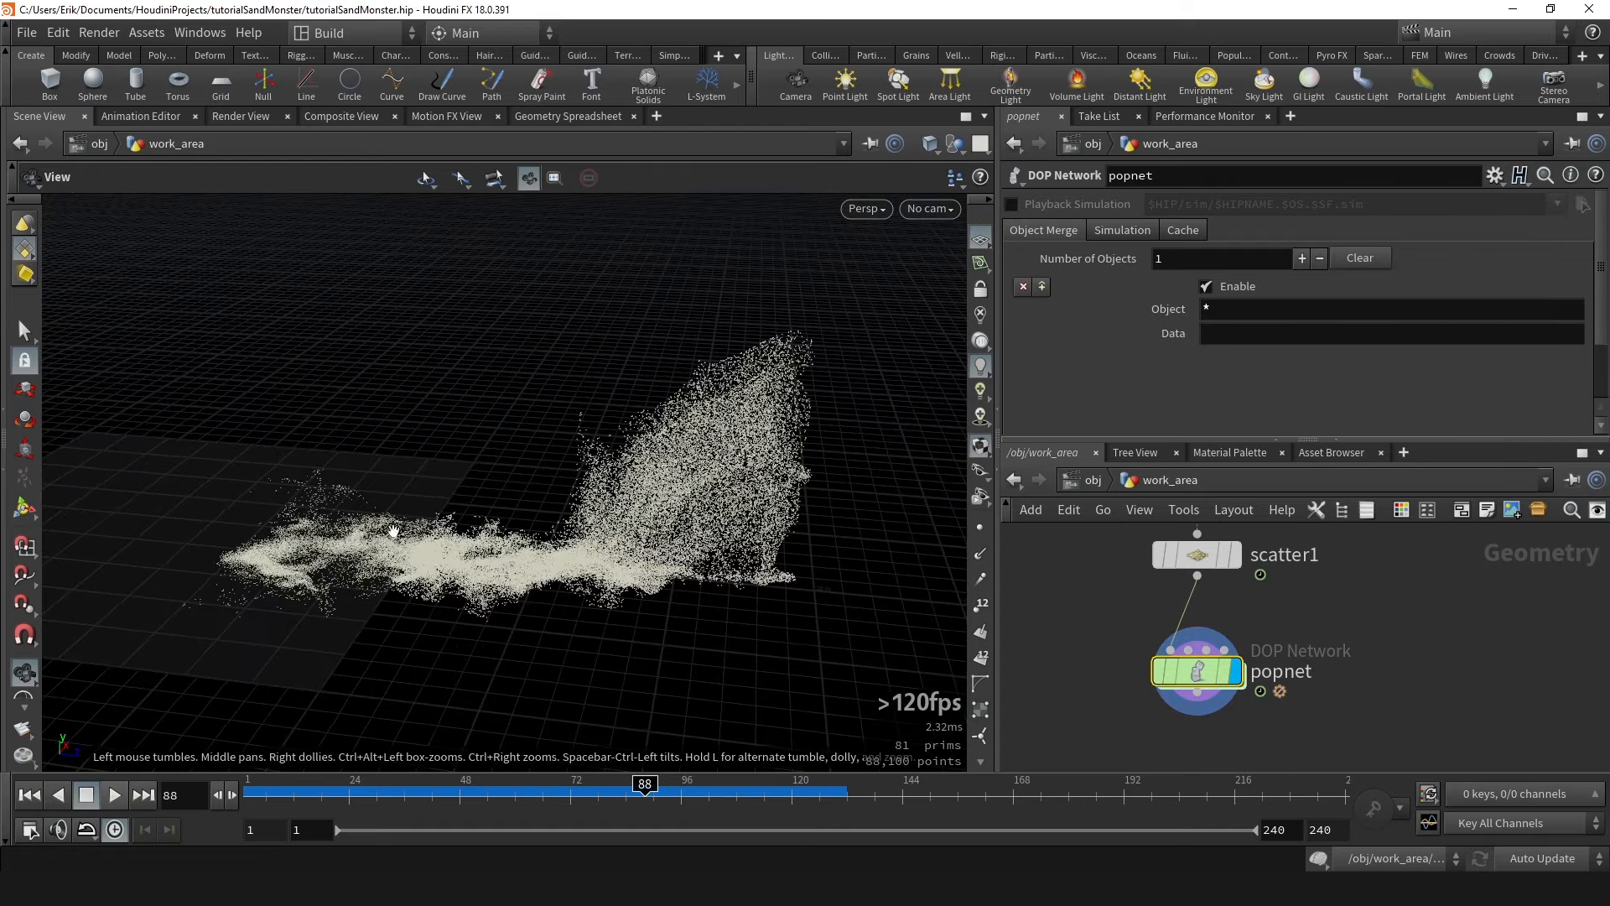
middle_drag(614, 560, 684, 546)
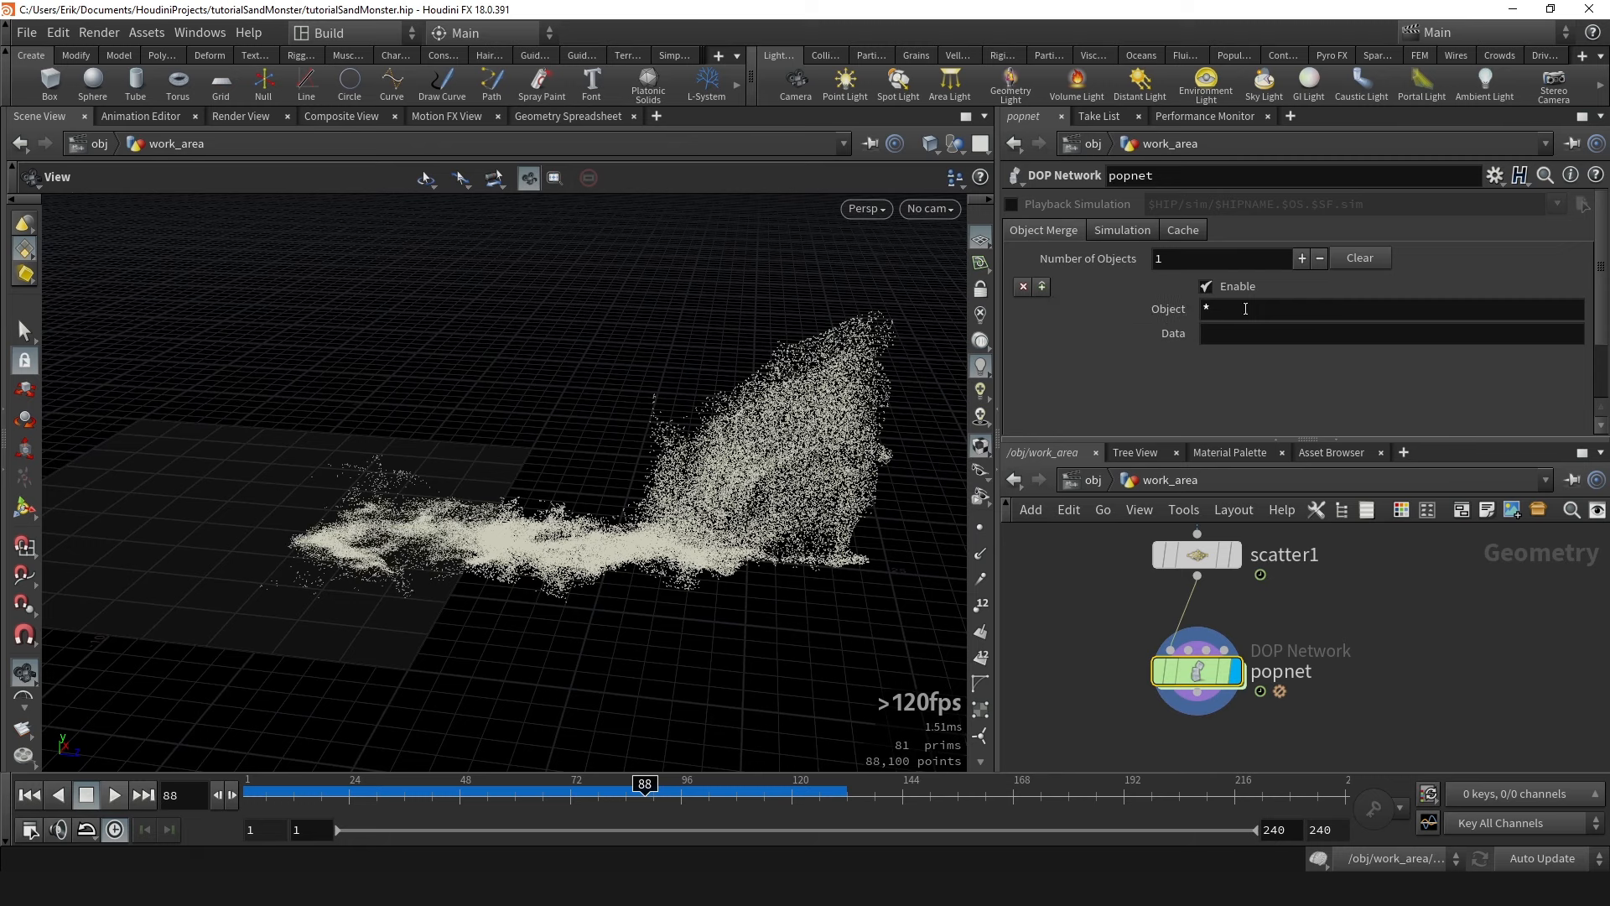
middle_drag(721, 511, 753, 525)
Copy the name of the popobject node inside popnet without renaming it.
drag(1118, 722, 1062, 748)
drag(1110, 599, 1354, 705)
drag(1424, 611, 1120, 709)
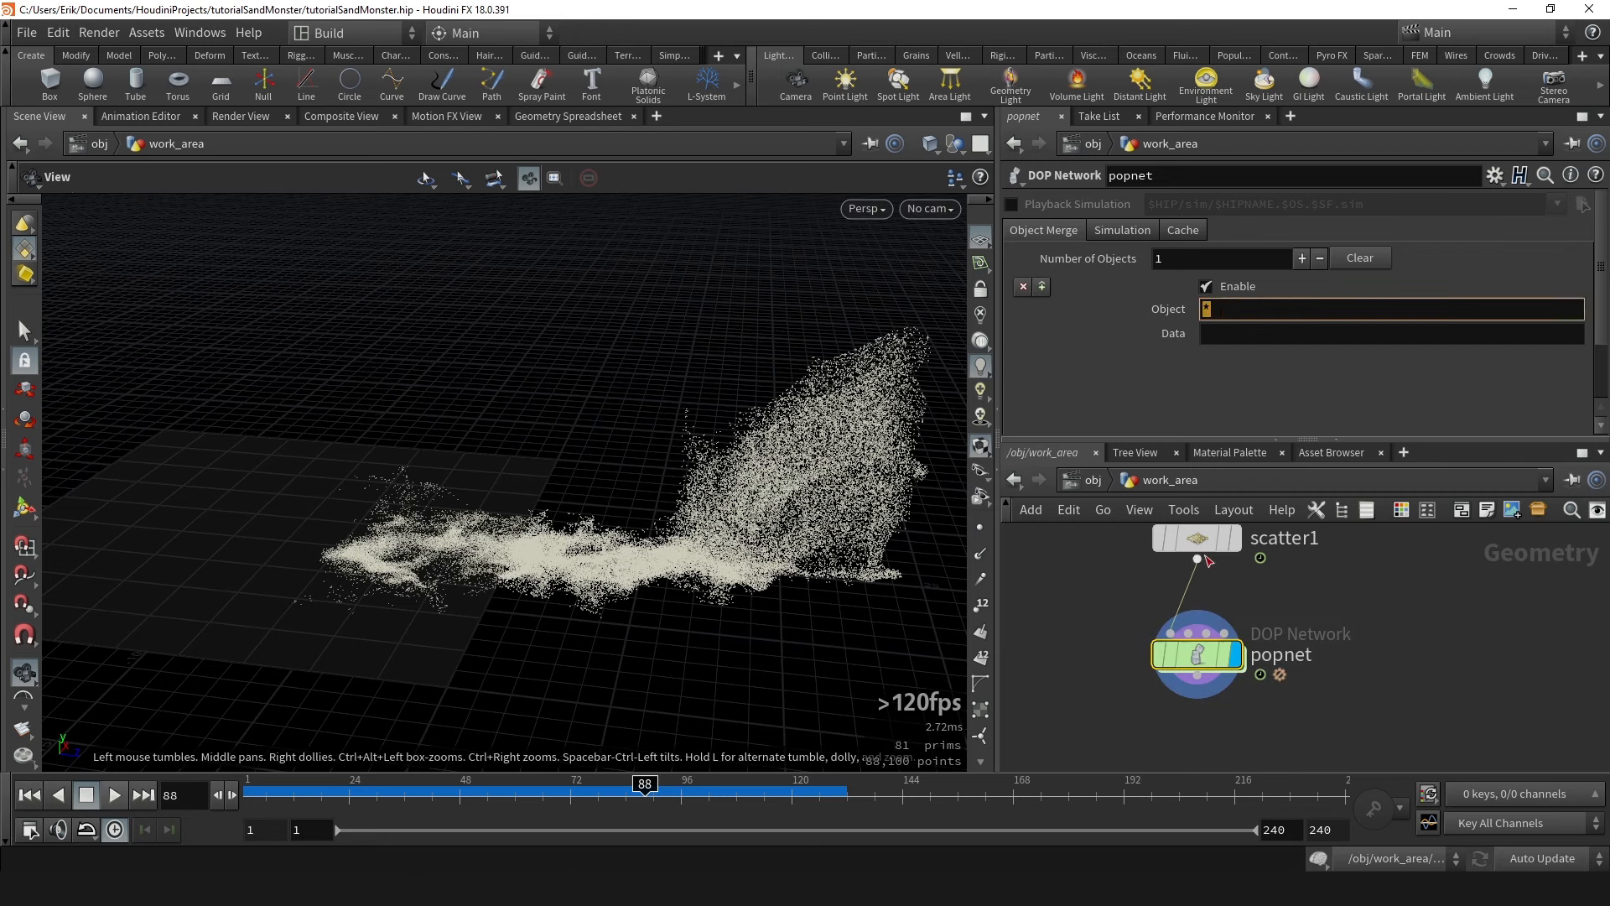
middle_drag(706, 441, 734, 439)
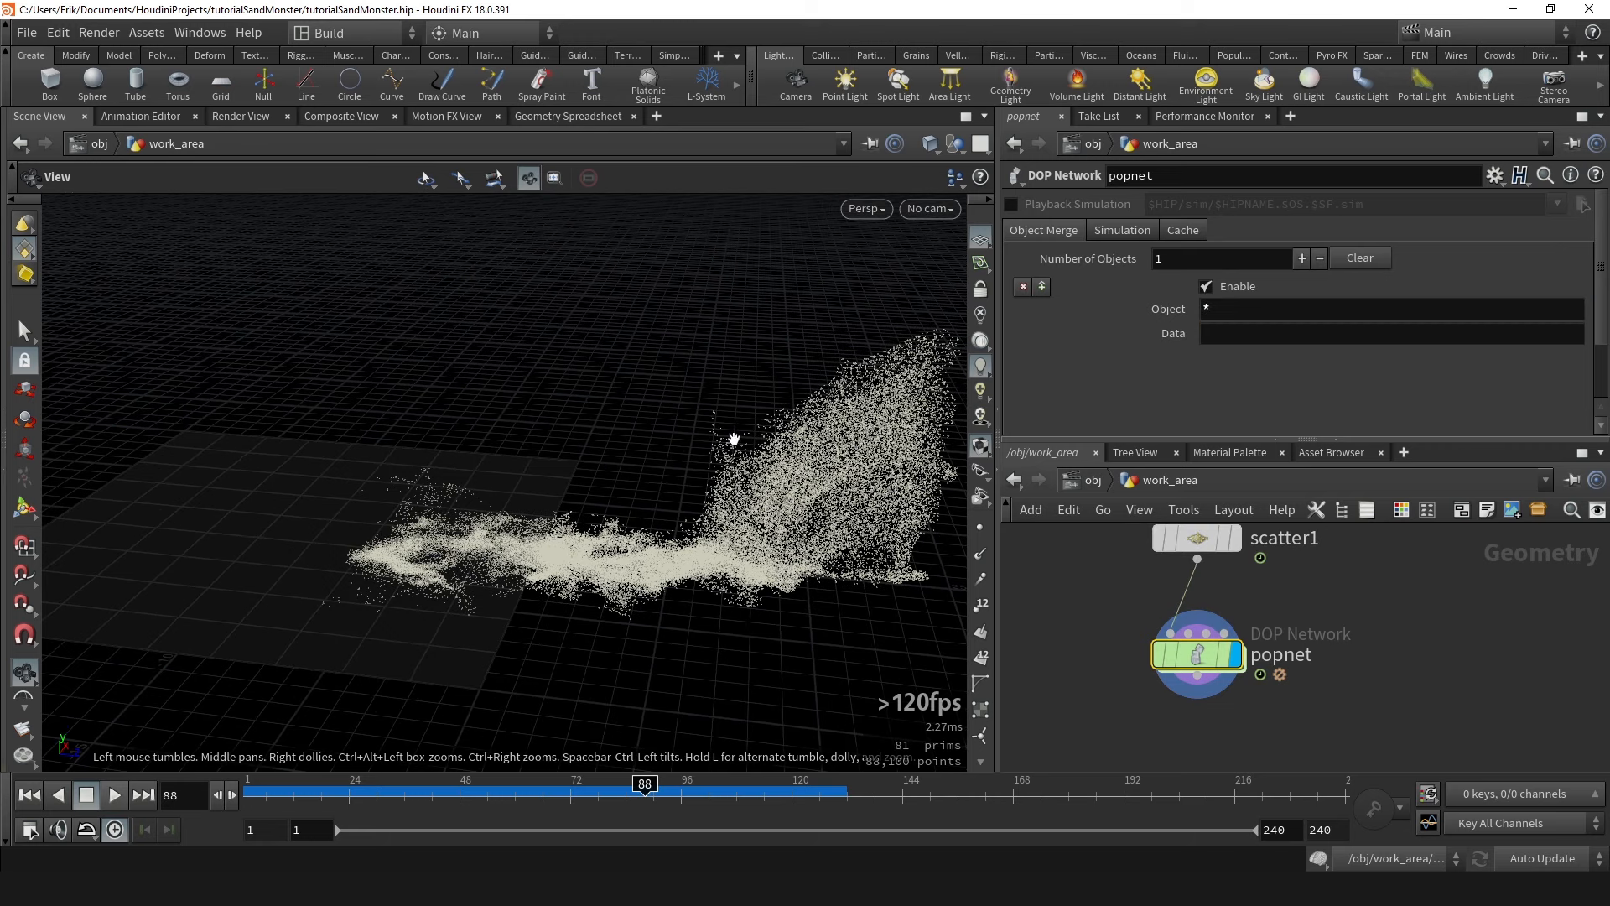
double_click(1194, 654)
click(1120, 671)
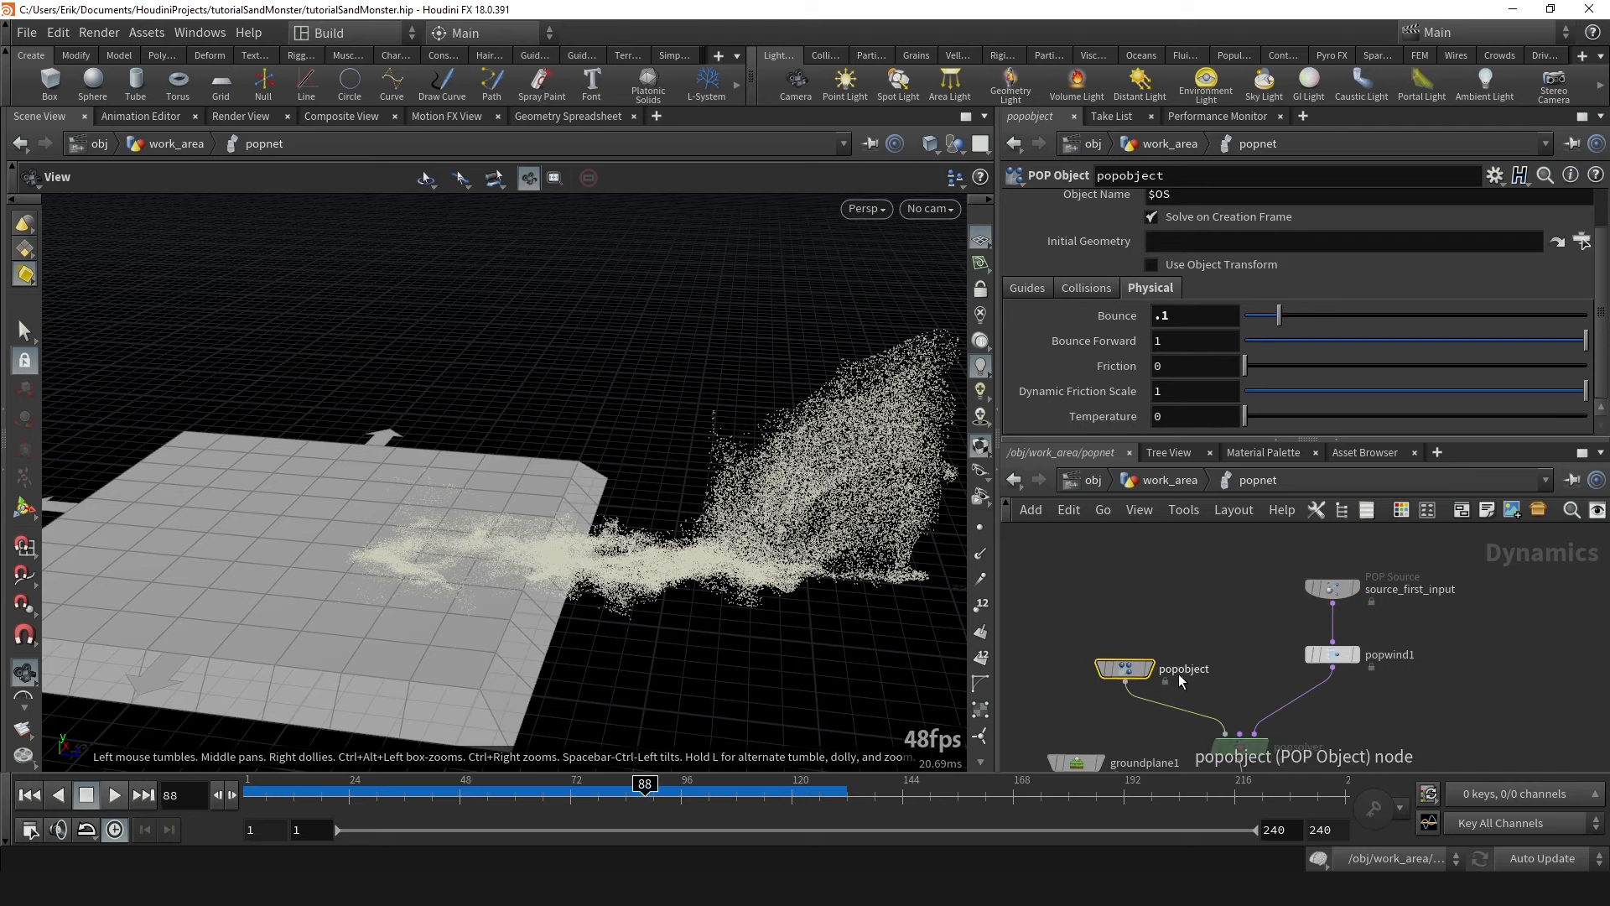
middle_drag(1184, 665, 1231, 612)
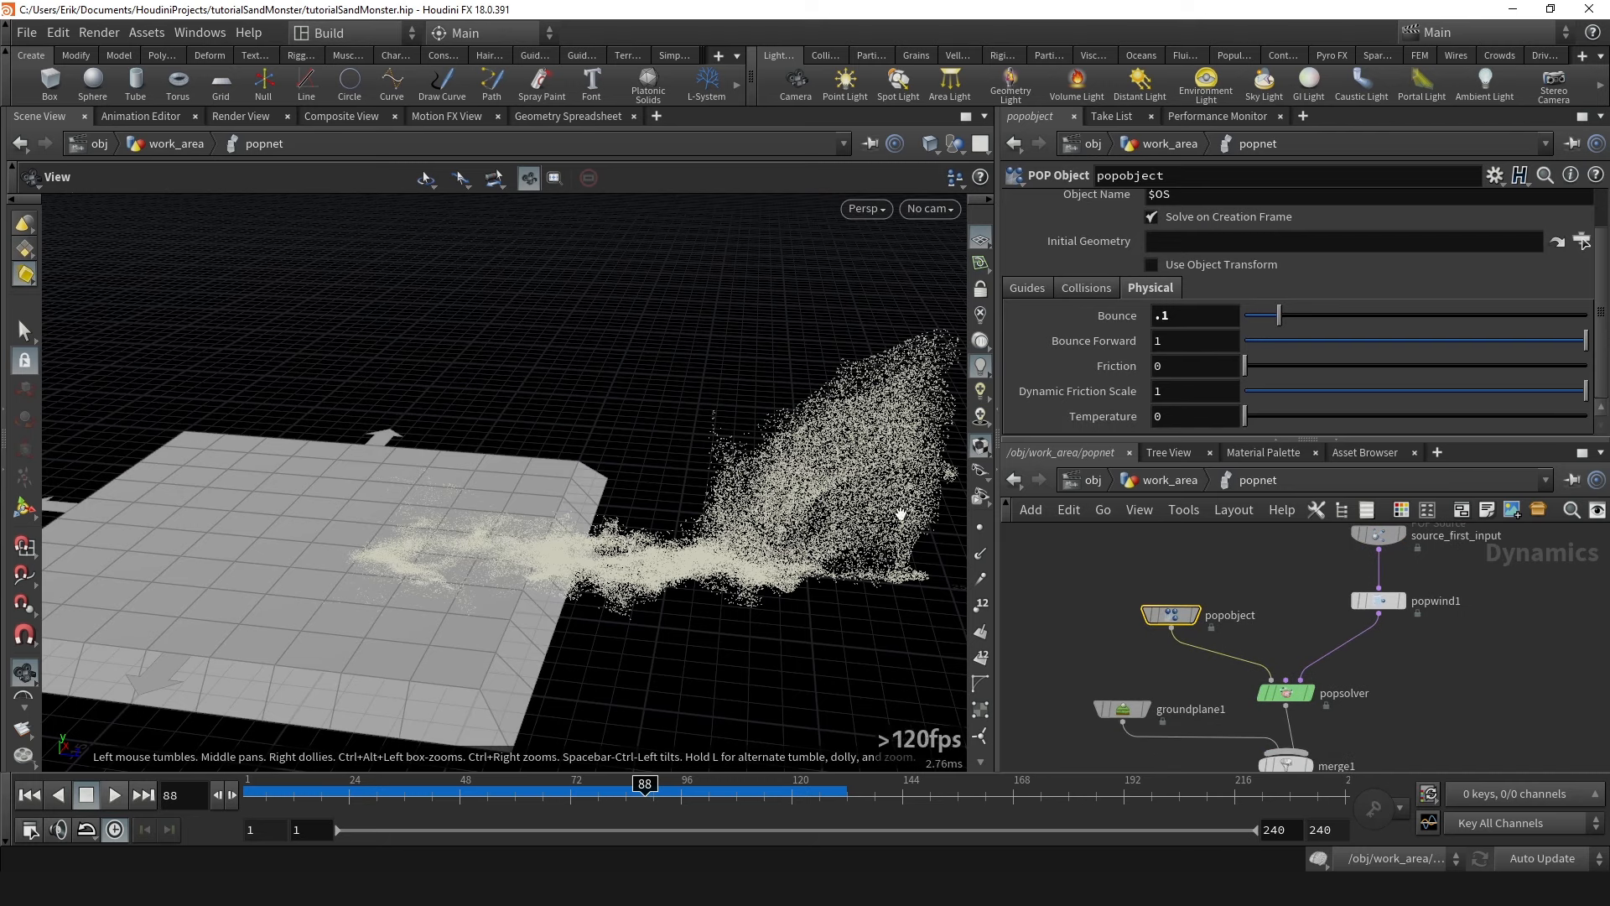
double_click(1241, 613)
key(ctrl+c)
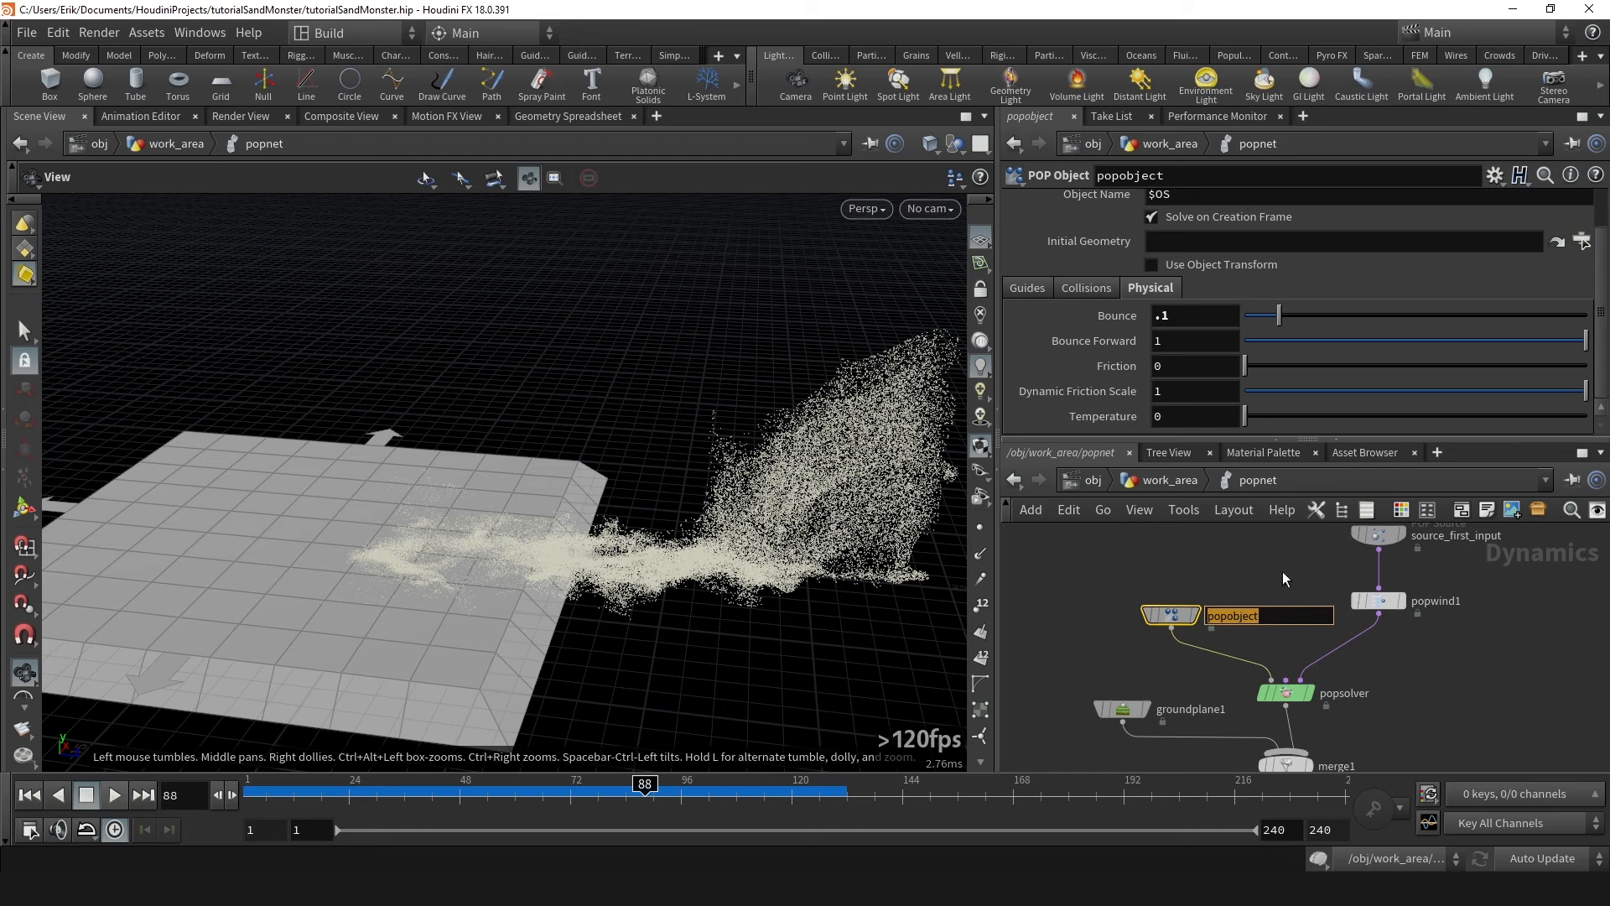
key(Return)
Set popnet's Object Merge object to popobject in place of the wildcard.
middle_drag(1280, 575, 1251, 572)
key(u)
click(1252, 309)
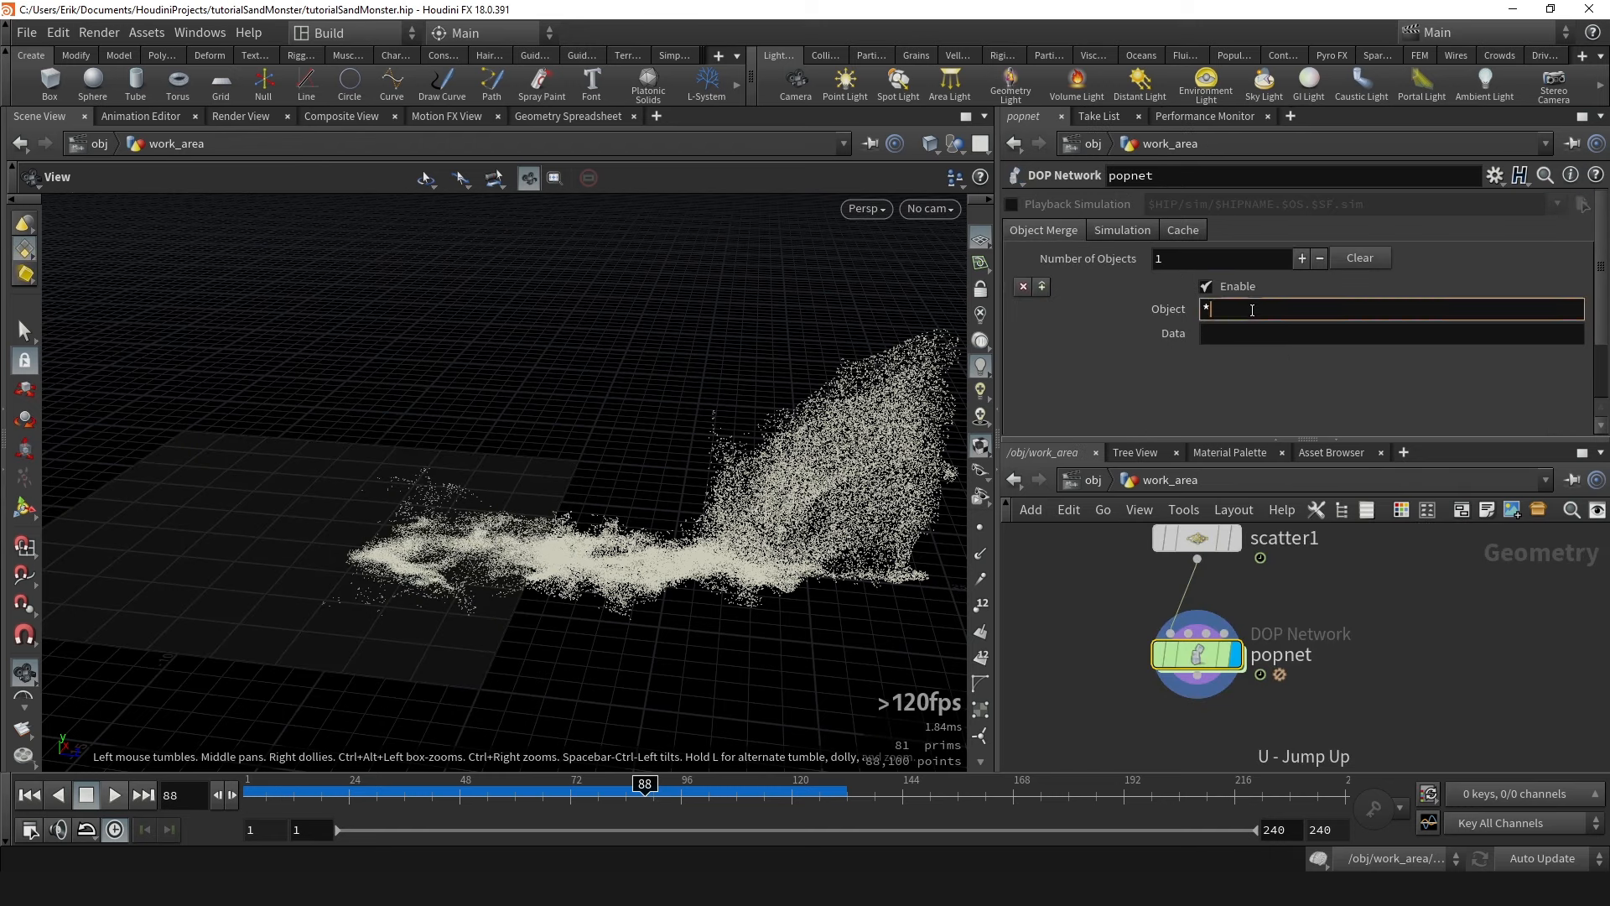
key(ctrl+v)
key(Return)
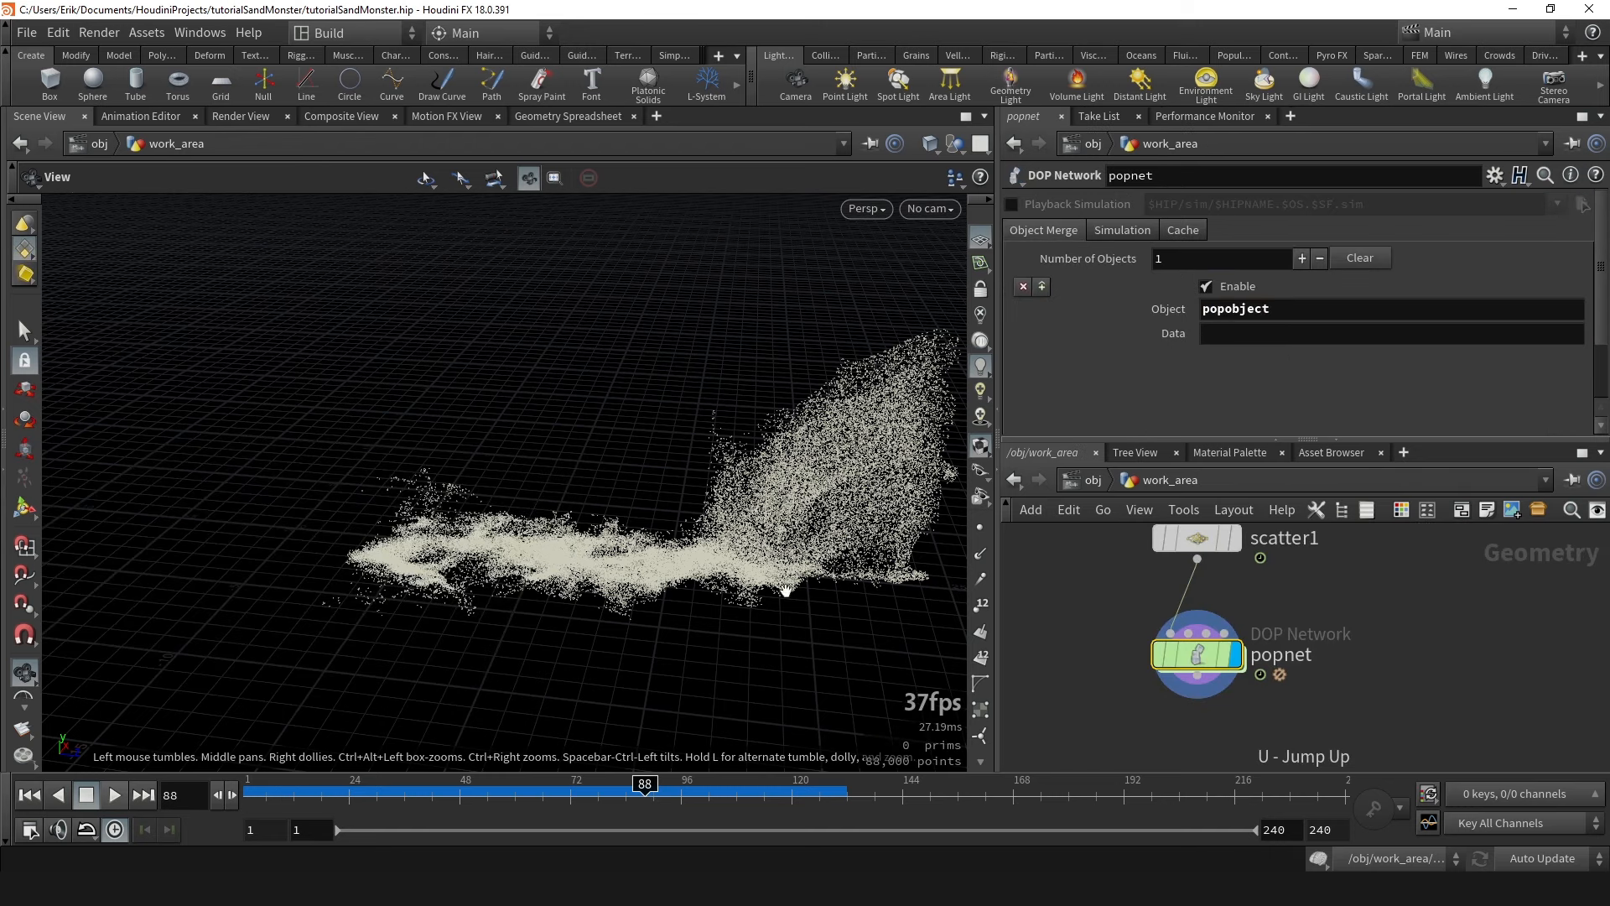
Scrub between frames and orbit around popnet's output to examine the isolated particles.
click(530, 781)
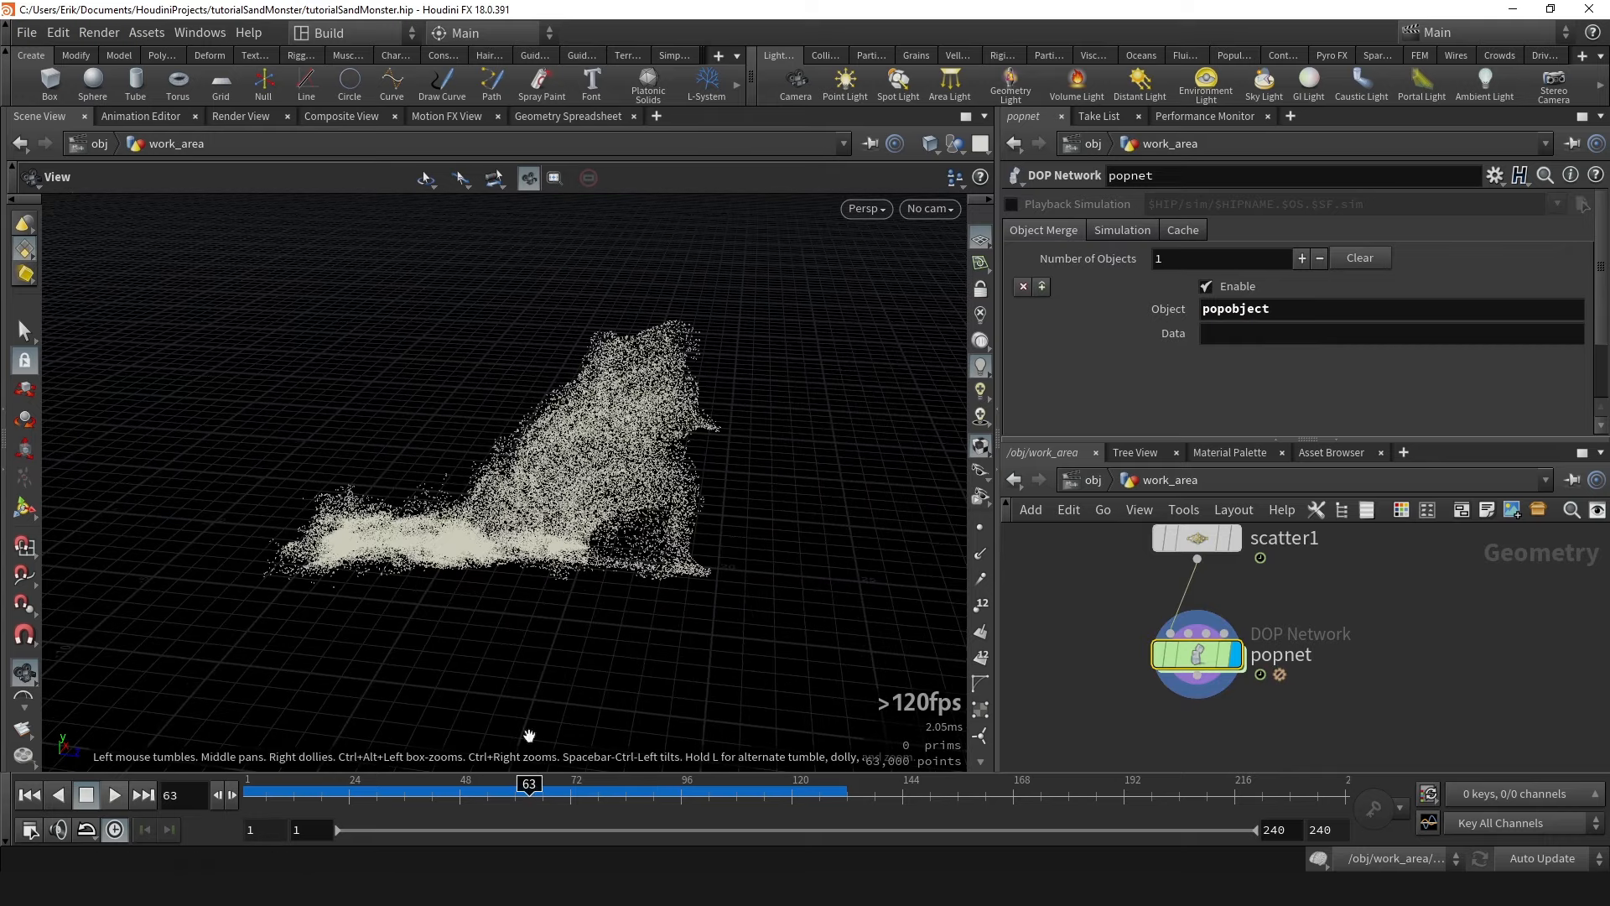
drag(492, 529, 431, 421)
drag(649, 780, 589, 773)
scroll(1417, 612, down, 2)
Insert a Rest Position node between scatter1 and popnet.
middle_drag(1288, 654, 1226, 578)
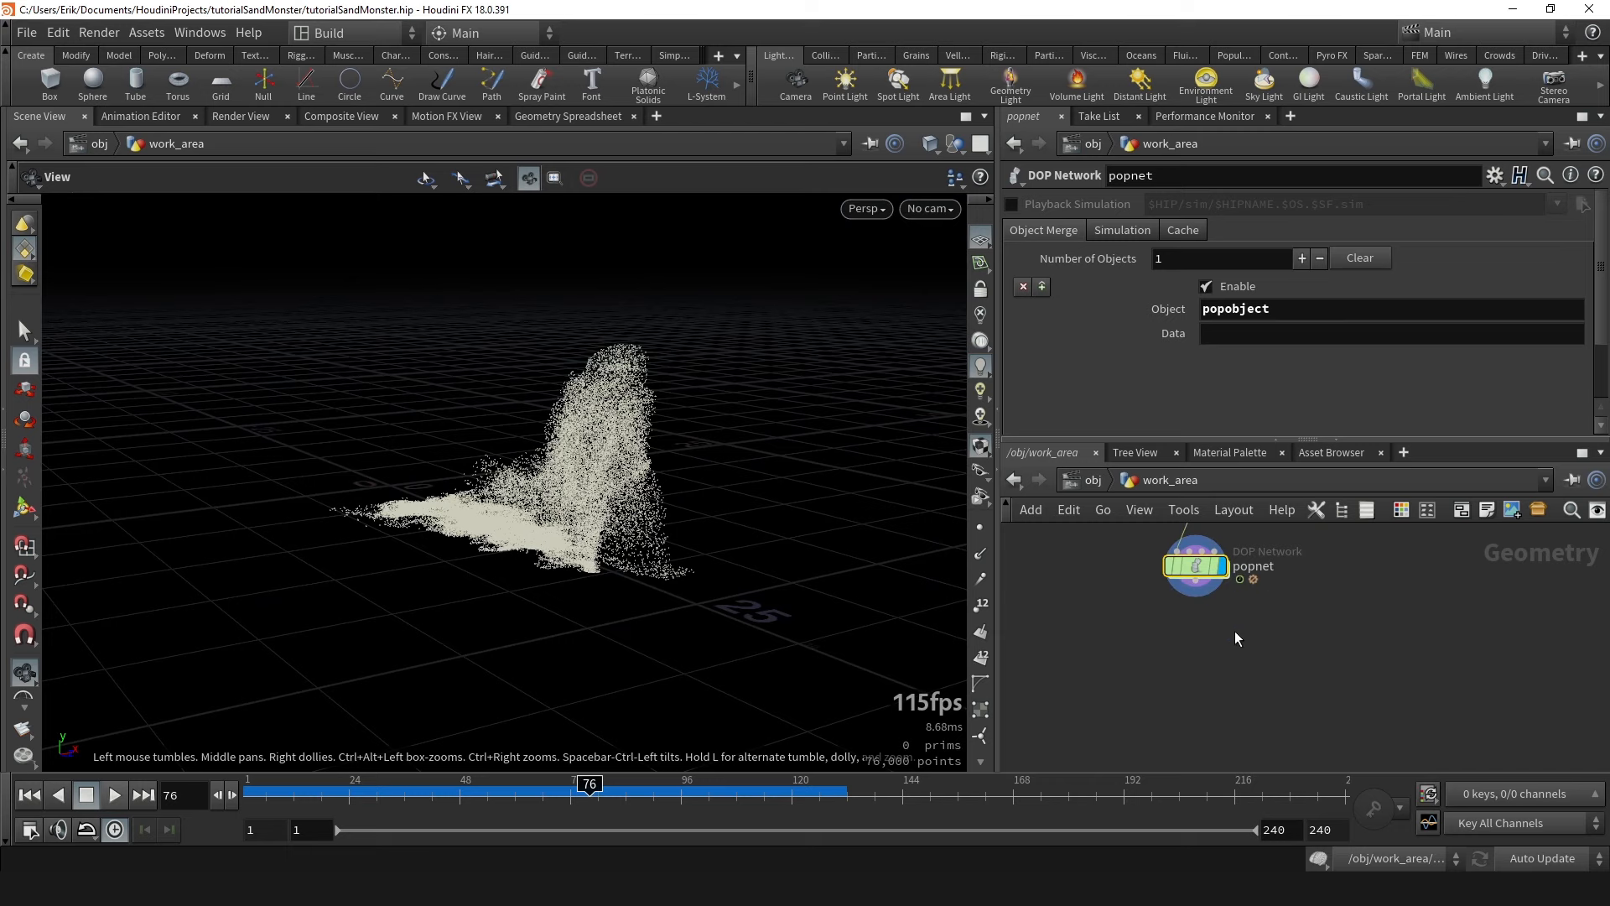
middle_drag(1219, 633, 1202, 752)
drag(545, 436, 620, 480)
key(Tab)
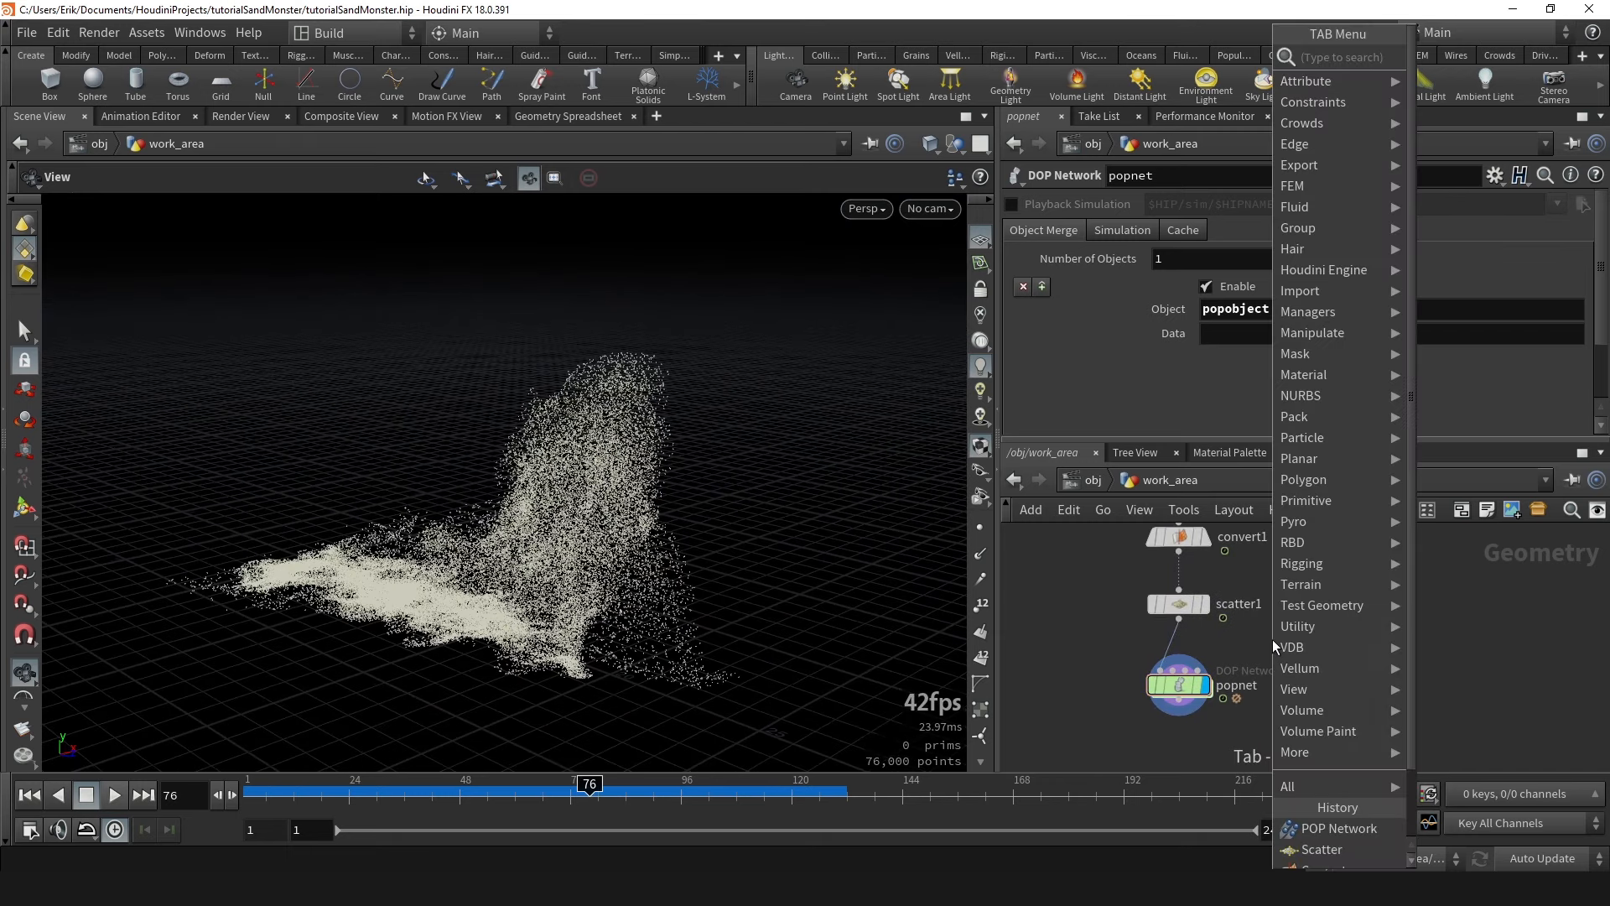
text(rest)
key(Escape)
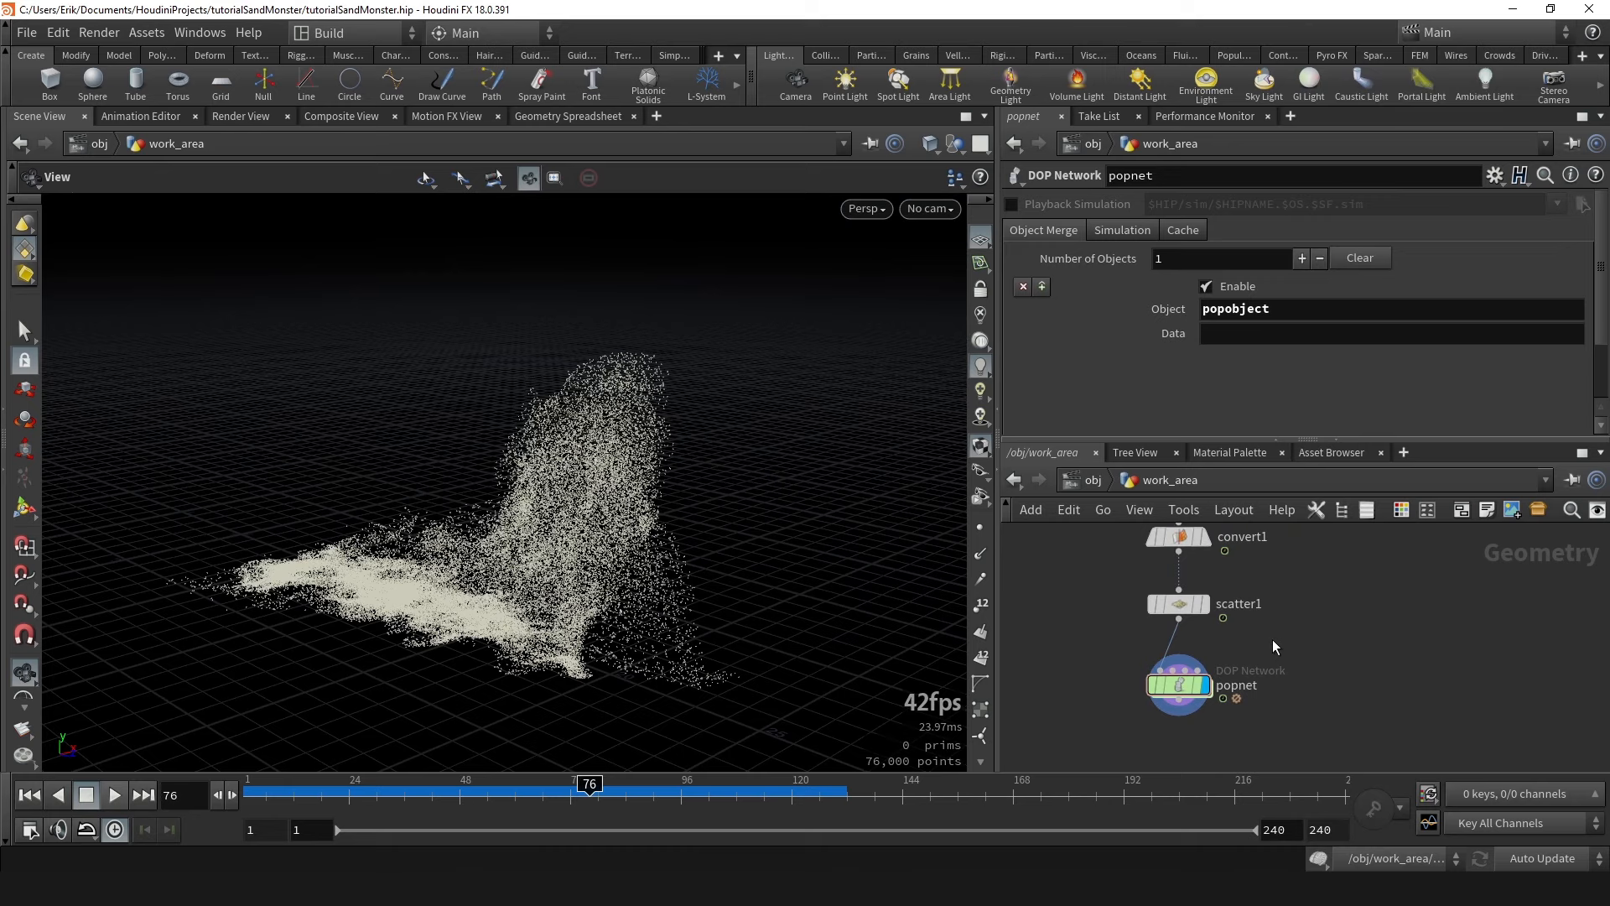
click(1256, 642)
drag(1256, 644, 1178, 648)
scroll(1178, 655, up, 3)
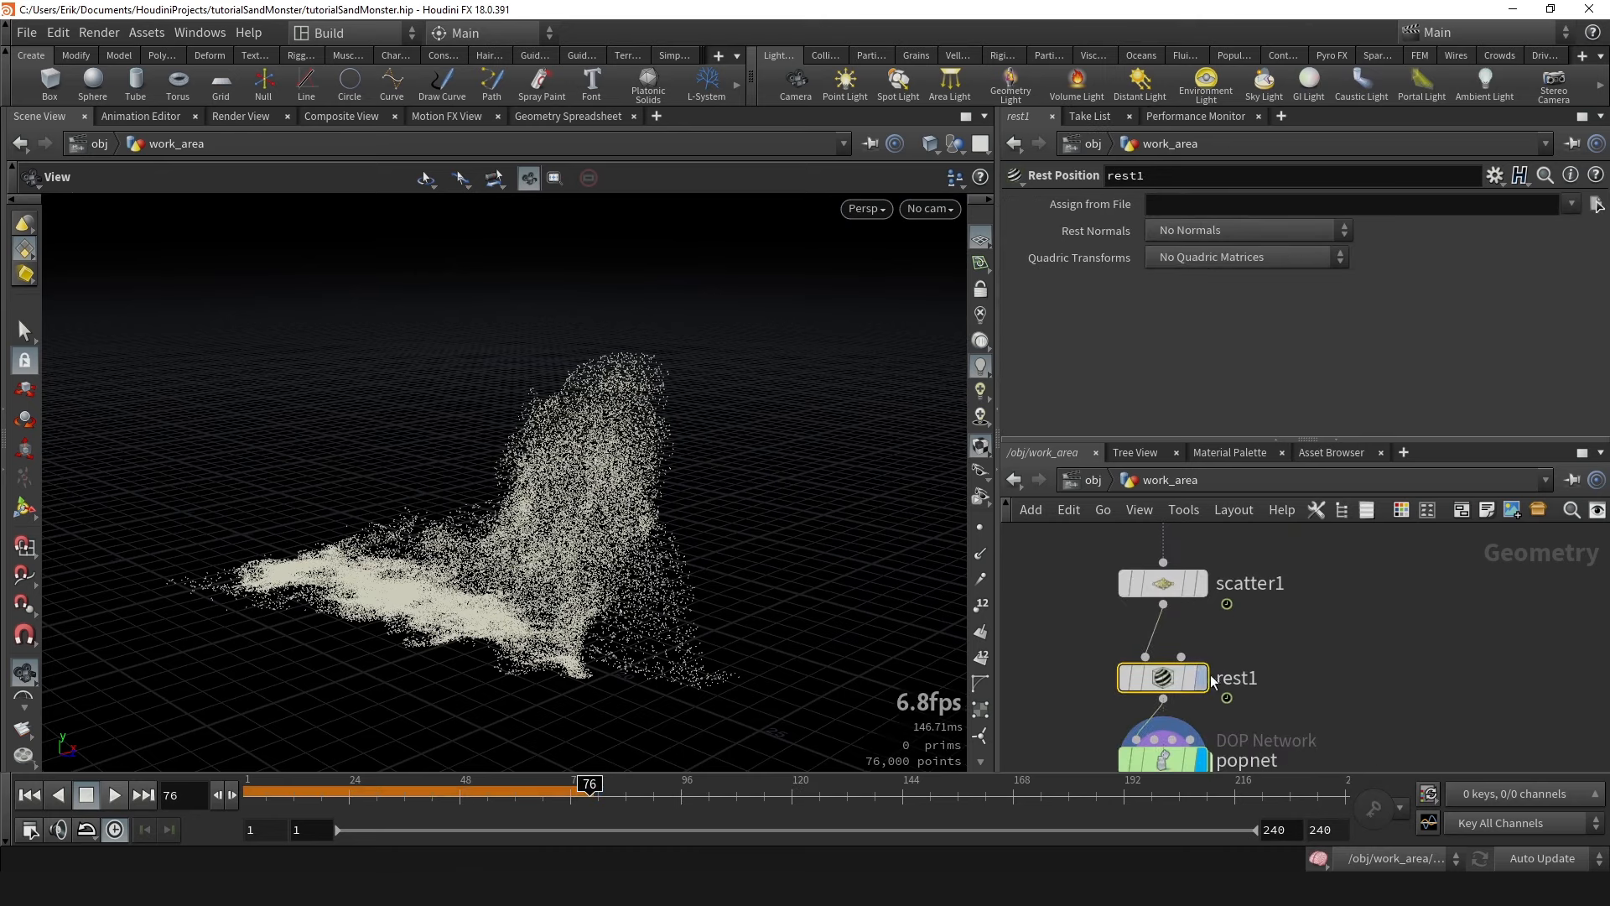
Display rest1 and examine its scattered character points at frame 42 from several angles.
click(1200, 677)
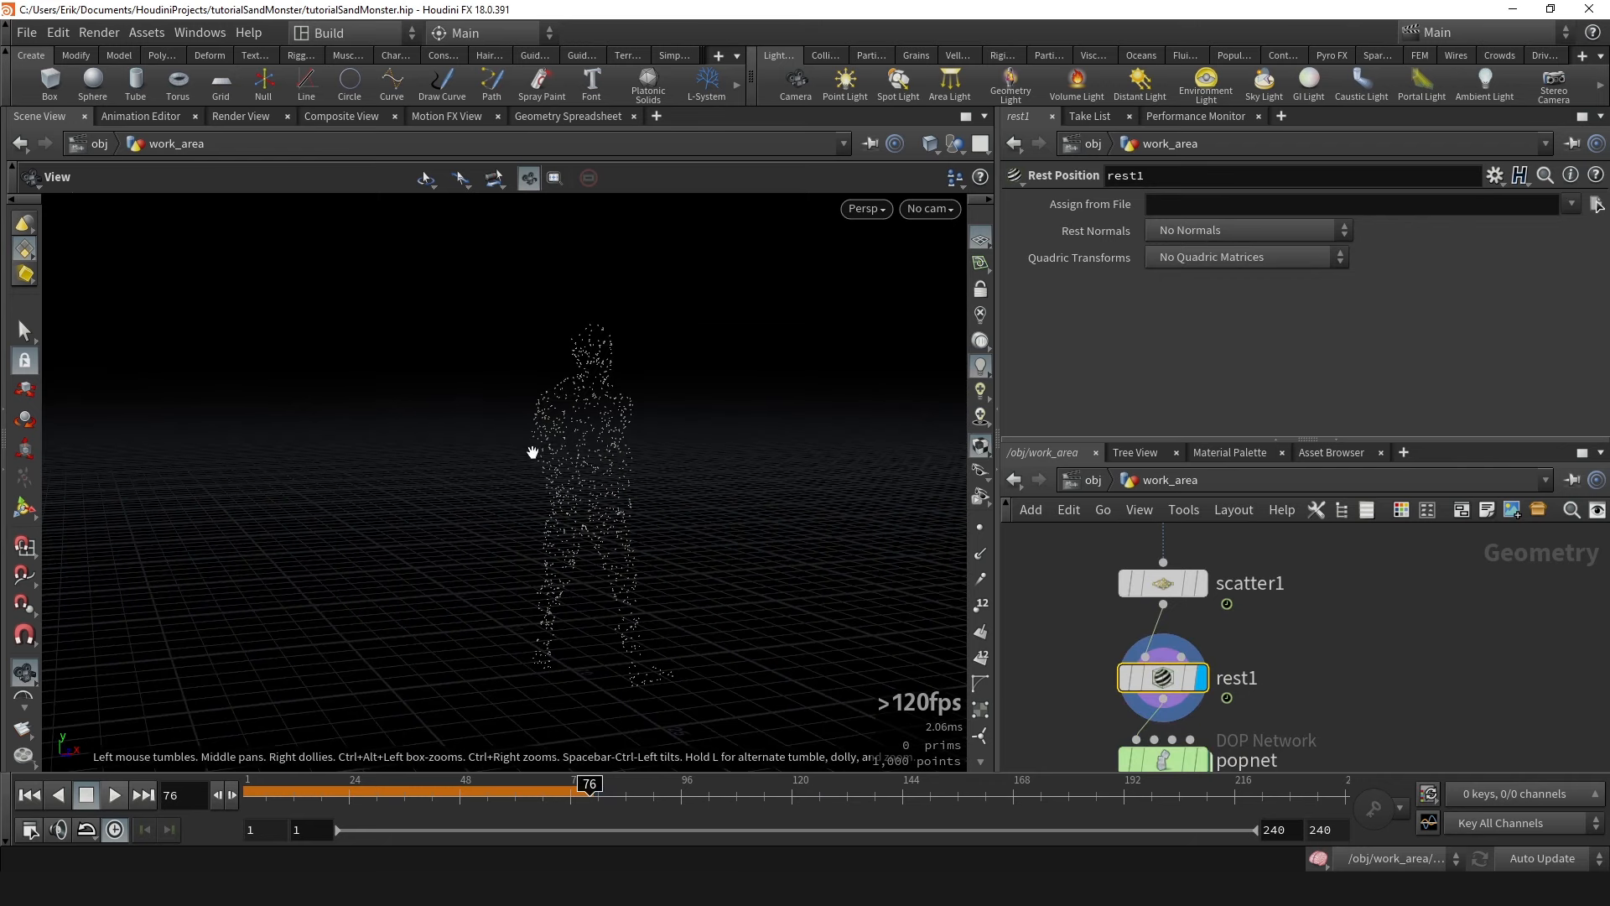
drag(497, 793, 432, 792)
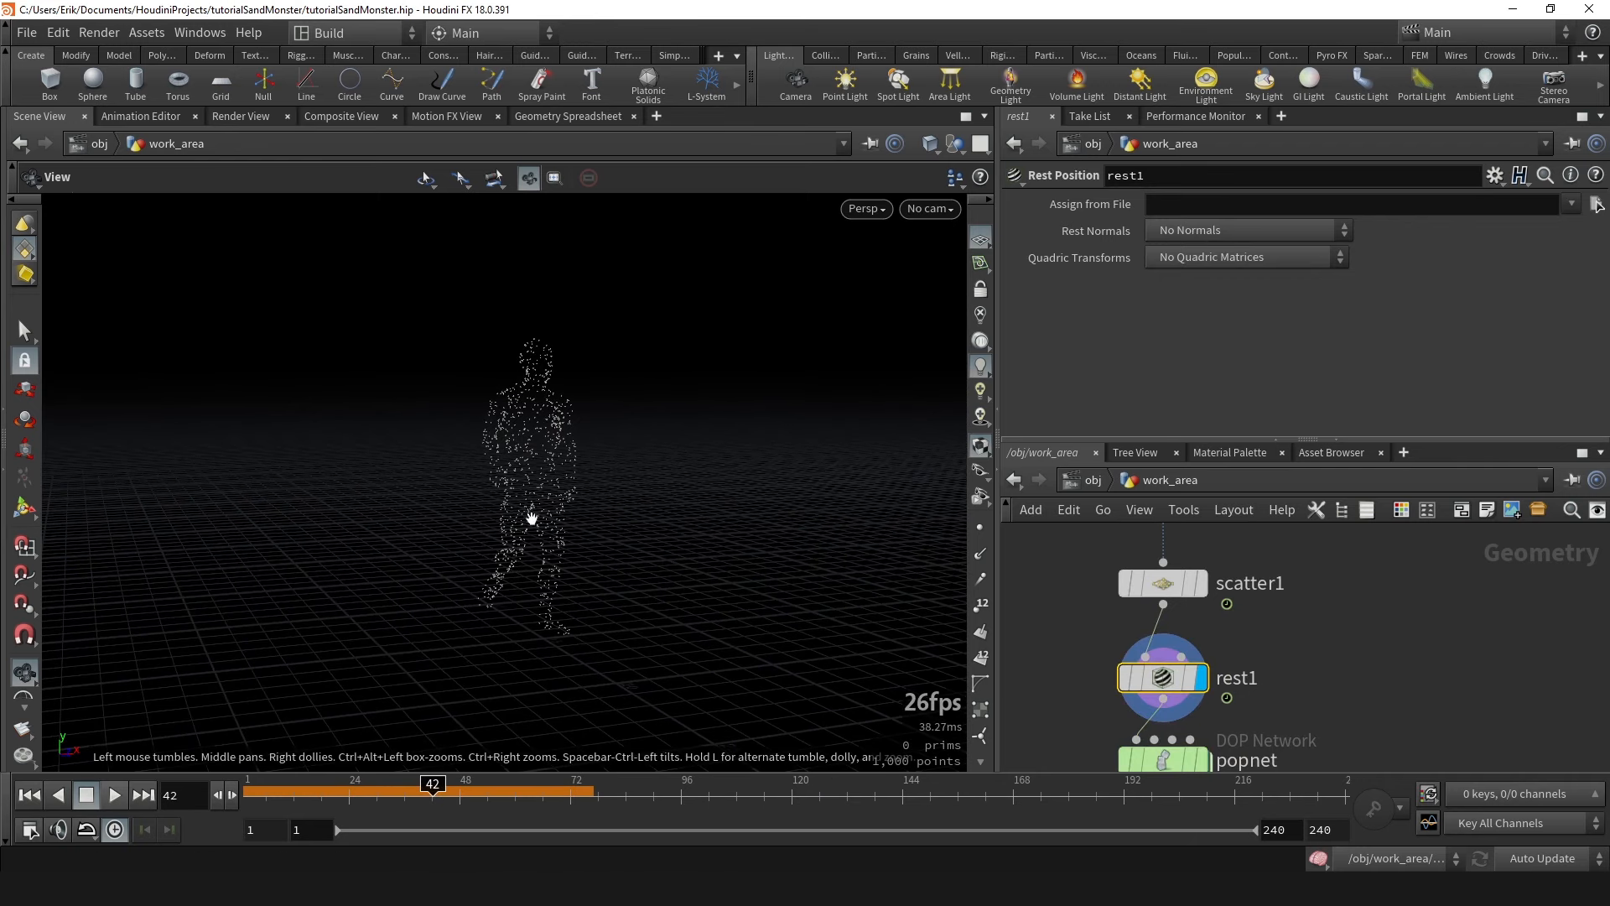
drag(565, 410, 582, 404)
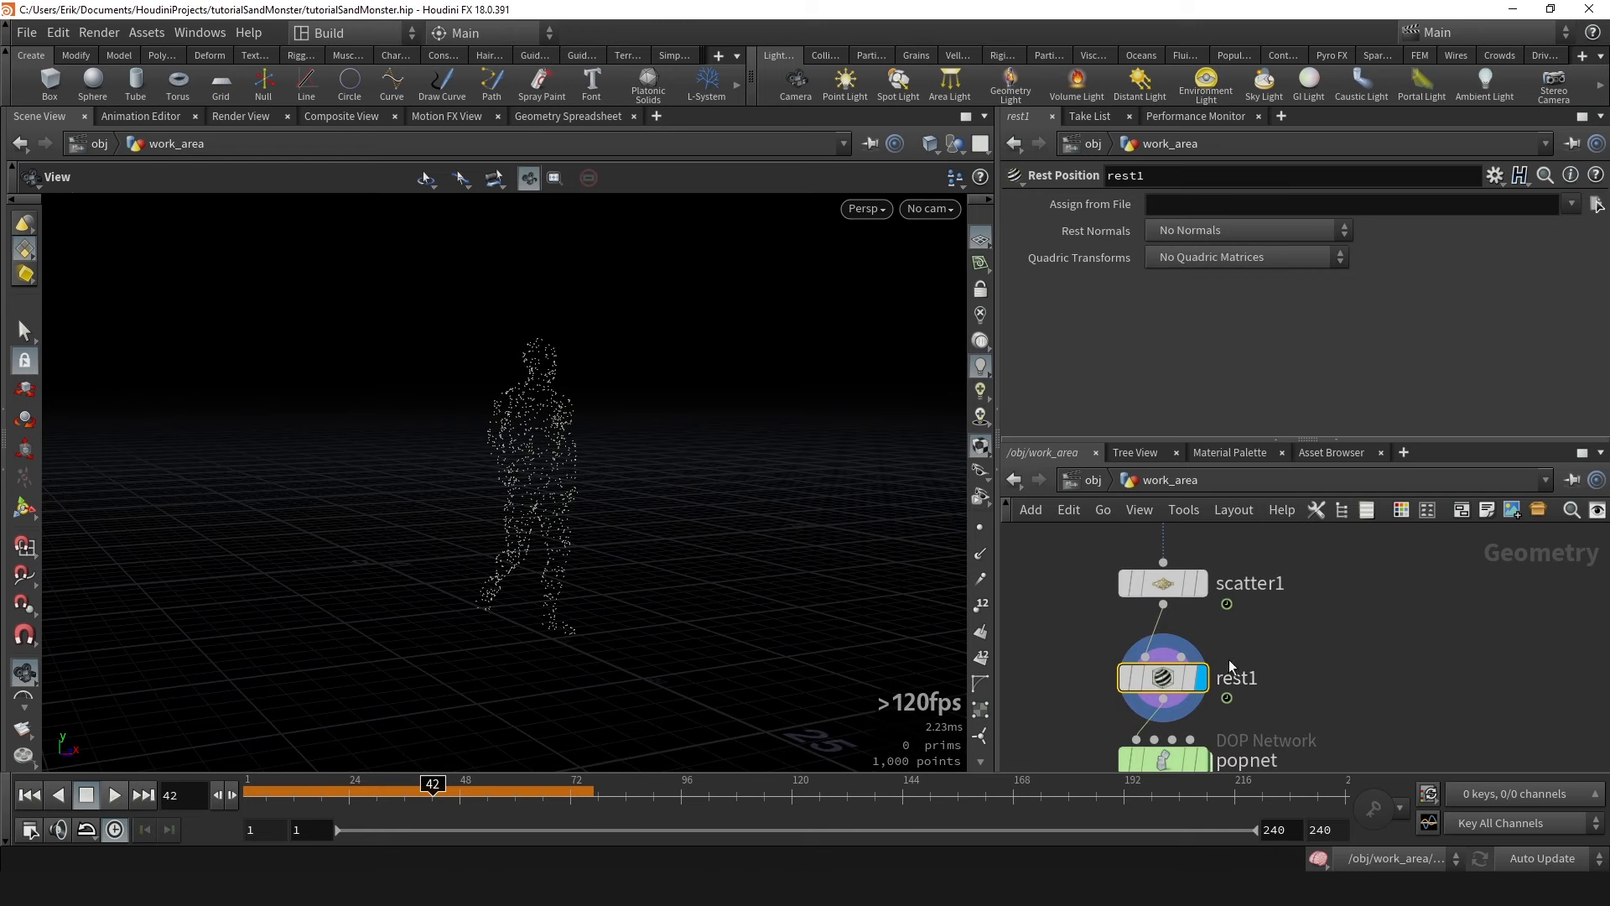
middle_drag(1225, 741, 1218, 662)
scroll(1218, 662, up, 2)
drag(557, 431, 621, 369)
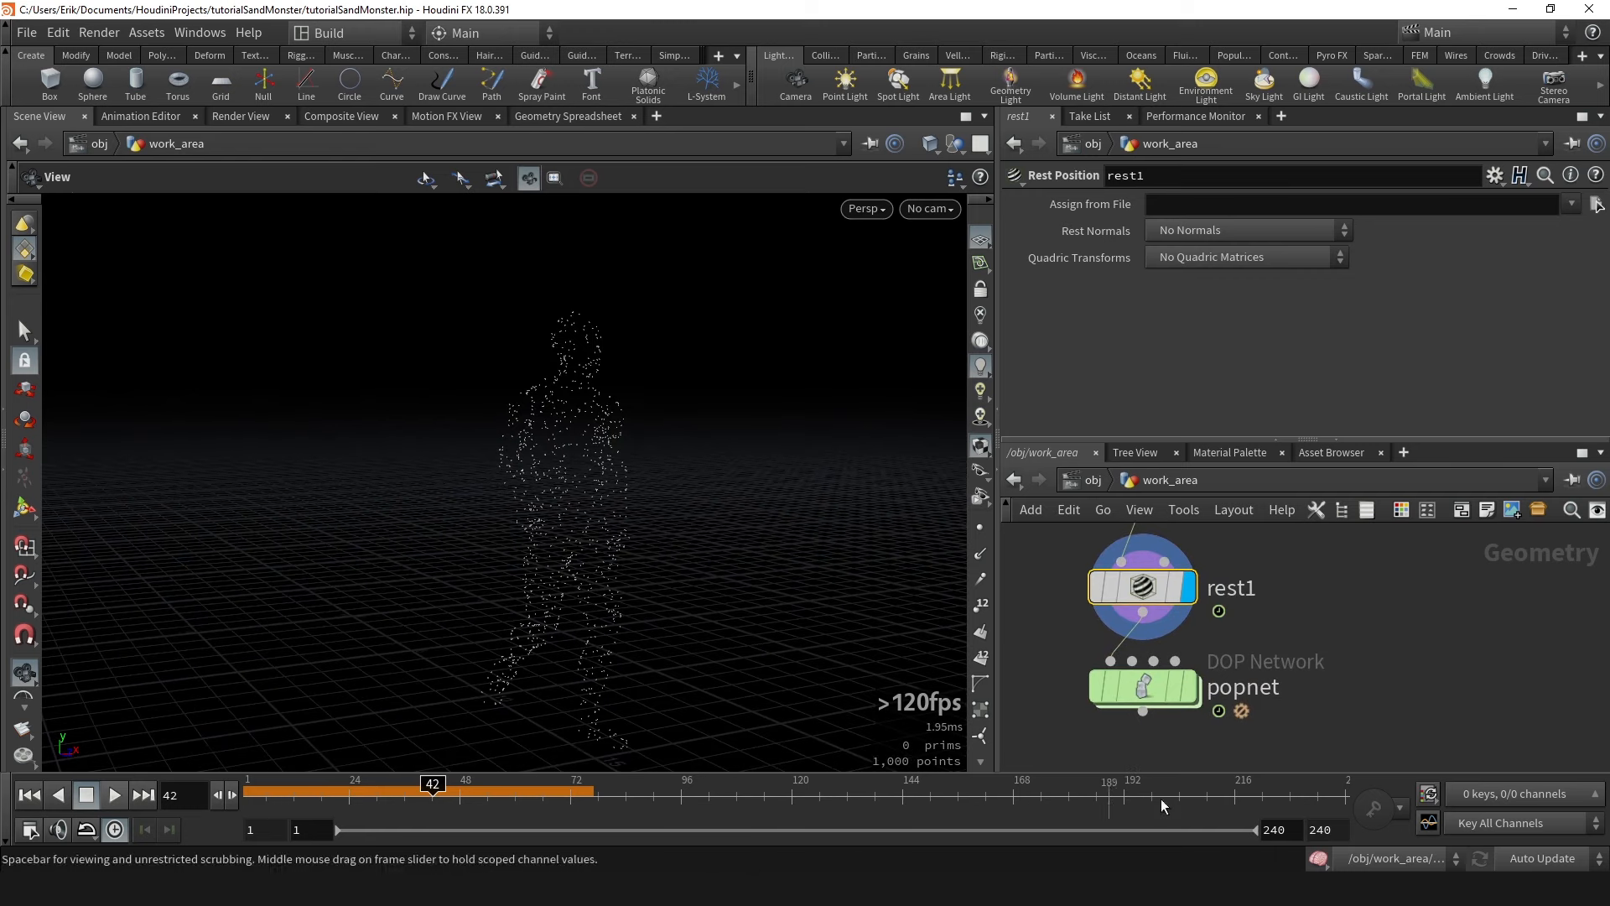
Display popnet, replay the simulation from the first frame, and scrub to frame 36.
click(1188, 686)
click(30, 794)
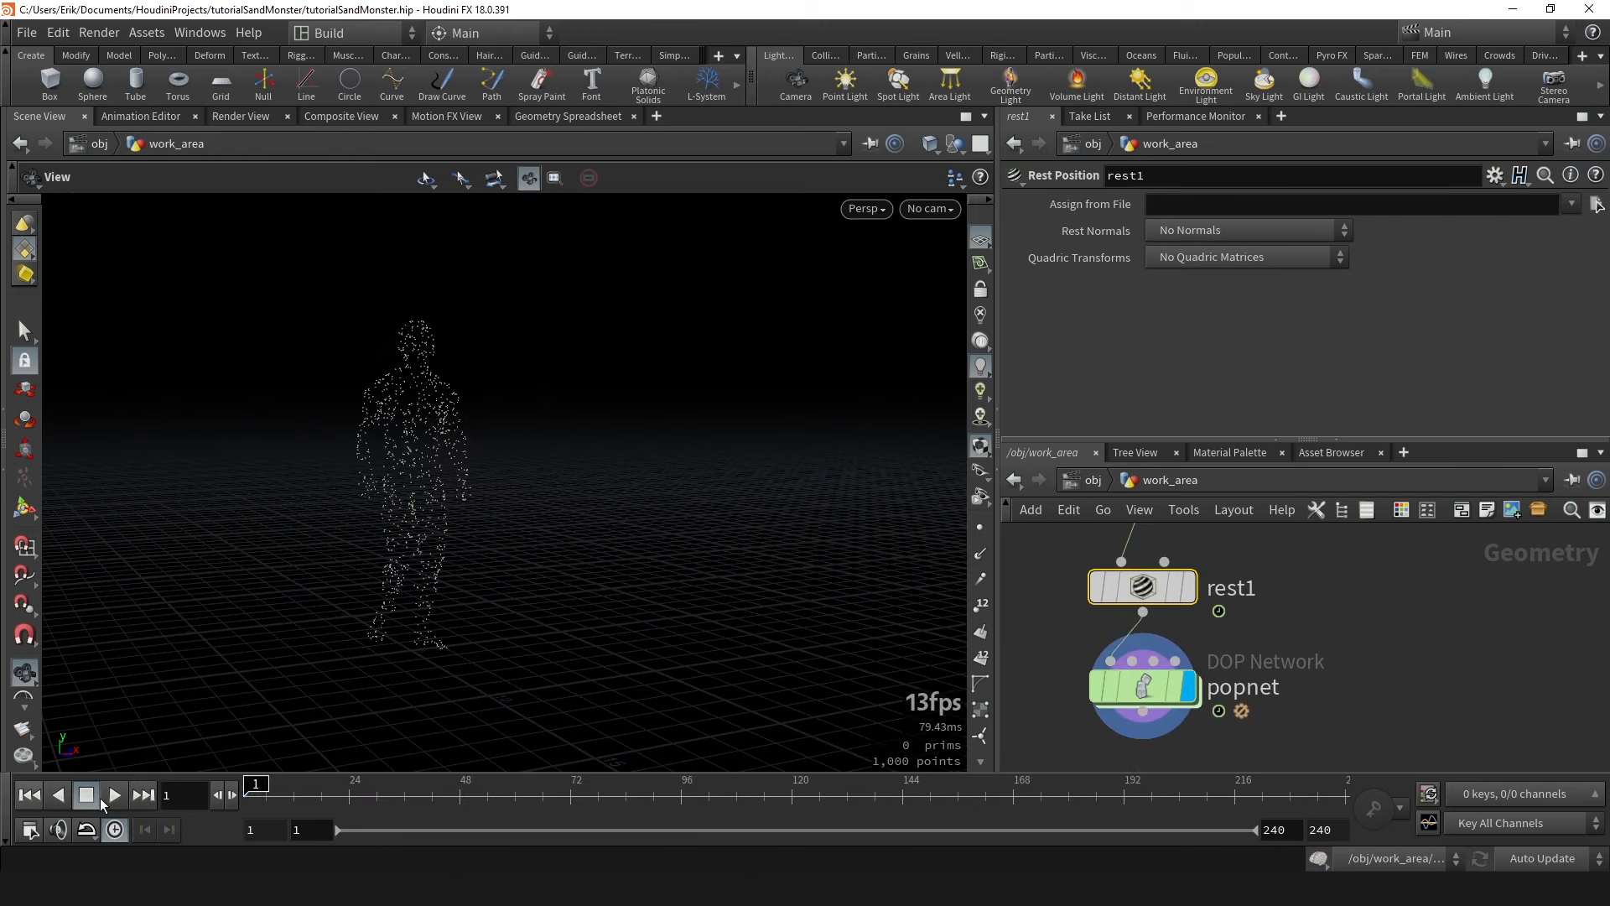
click(113, 794)
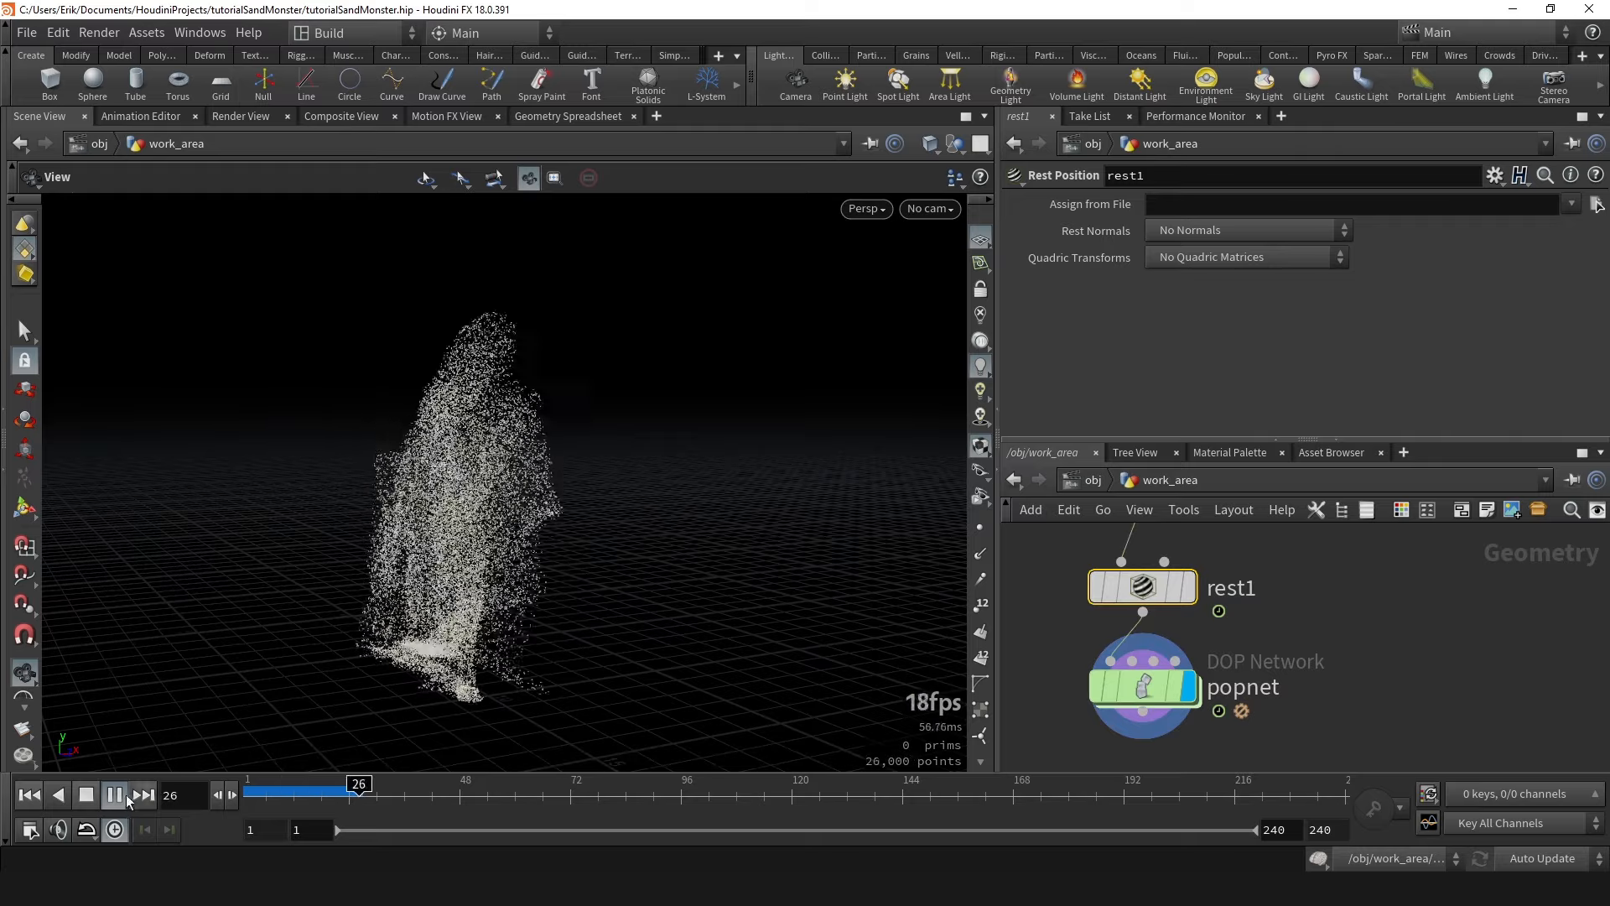
click(1157, 687)
drag(675, 597, 578, 612)
mouse_move(382, 788)
mouse_down()
mouse_move(501, 780)
mouse_move(336, 780)
mouse_move(405, 773)
mouse_up()
drag(527, 414, 486, 402)
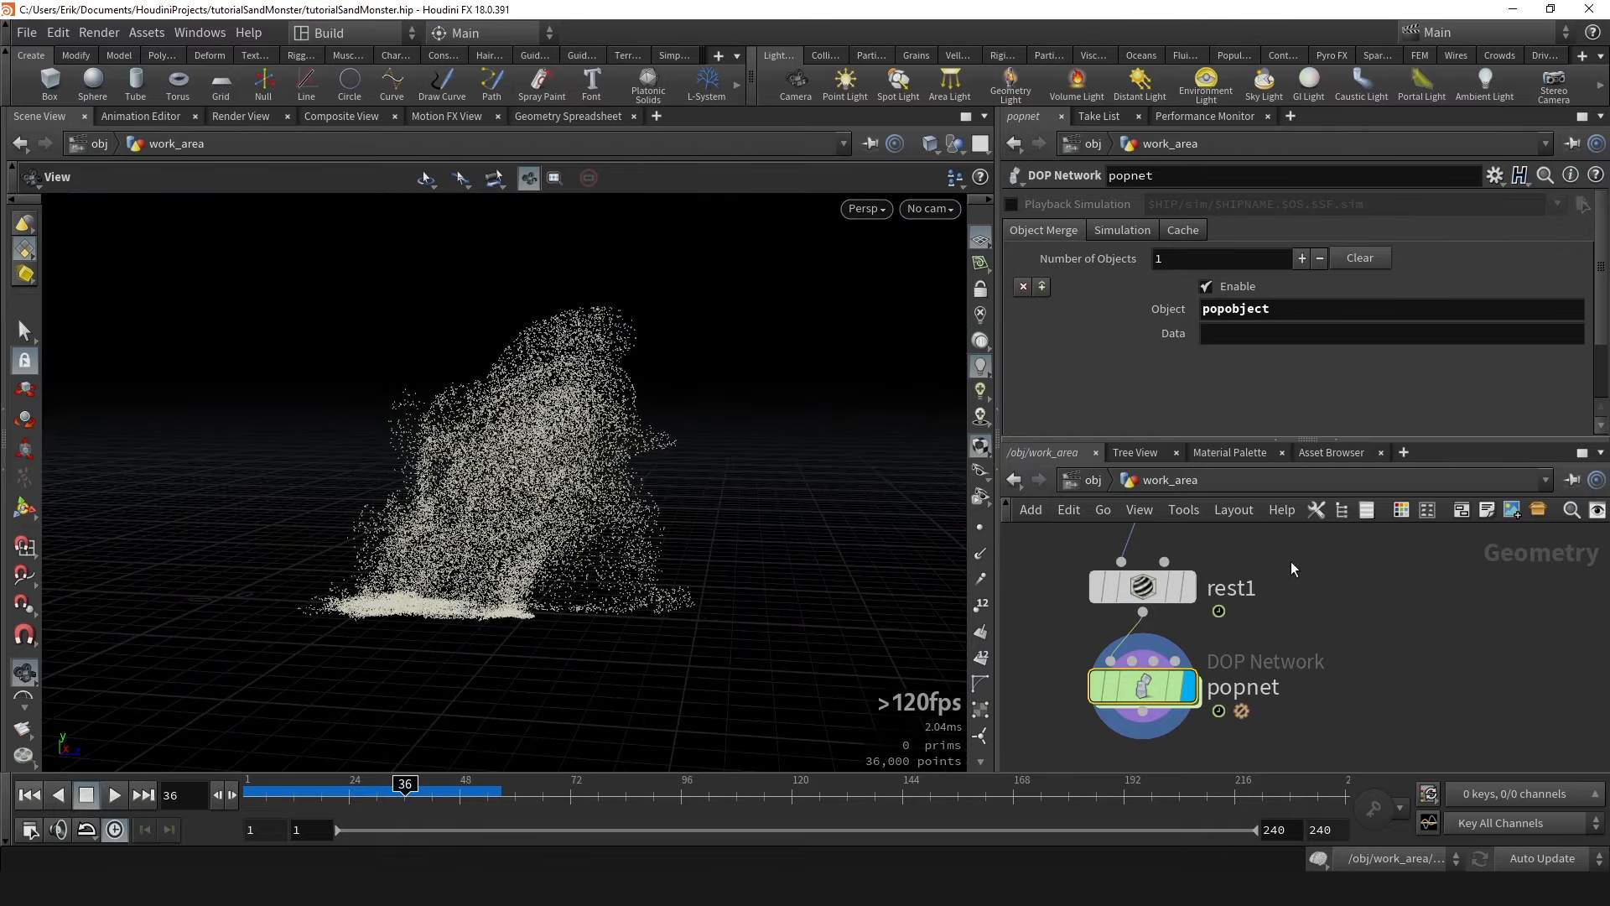
Compare rest1's points with popnet's particles by switching the display between them, and scrub to frame 40.
click(1185, 587)
drag(503, 449, 566, 396)
click(1189, 686)
mouse_move(405, 784)
mouse_down()
mouse_move(329, 784)
mouse_move(423, 784)
mouse_up()
Examine the sand particles at frame 40 closely from several viewing angles.
scroll(378, 571, down, 5)
drag(377, 571, 436, 573)
drag(1378, 584, 1085, 620)
drag(1309, 532, 1048, 597)
drag(1387, 546, 1081, 605)
middle_drag(541, 520, 592, 486)
scroll(692, 443, up, 4)
drag(719, 445, 644, 445)
scroll(1386, 641, down, 4)
scroll(1350, 647, up, 3)
middle_drag(1304, 644, 1290, 562)
scroll(1290, 561, up, 2)
drag(1382, 554, 1085, 647)
drag(522, 445, 478, 471)
Cancel the stray wire from popnet and inspect popnet's node information.
click(1183, 632)
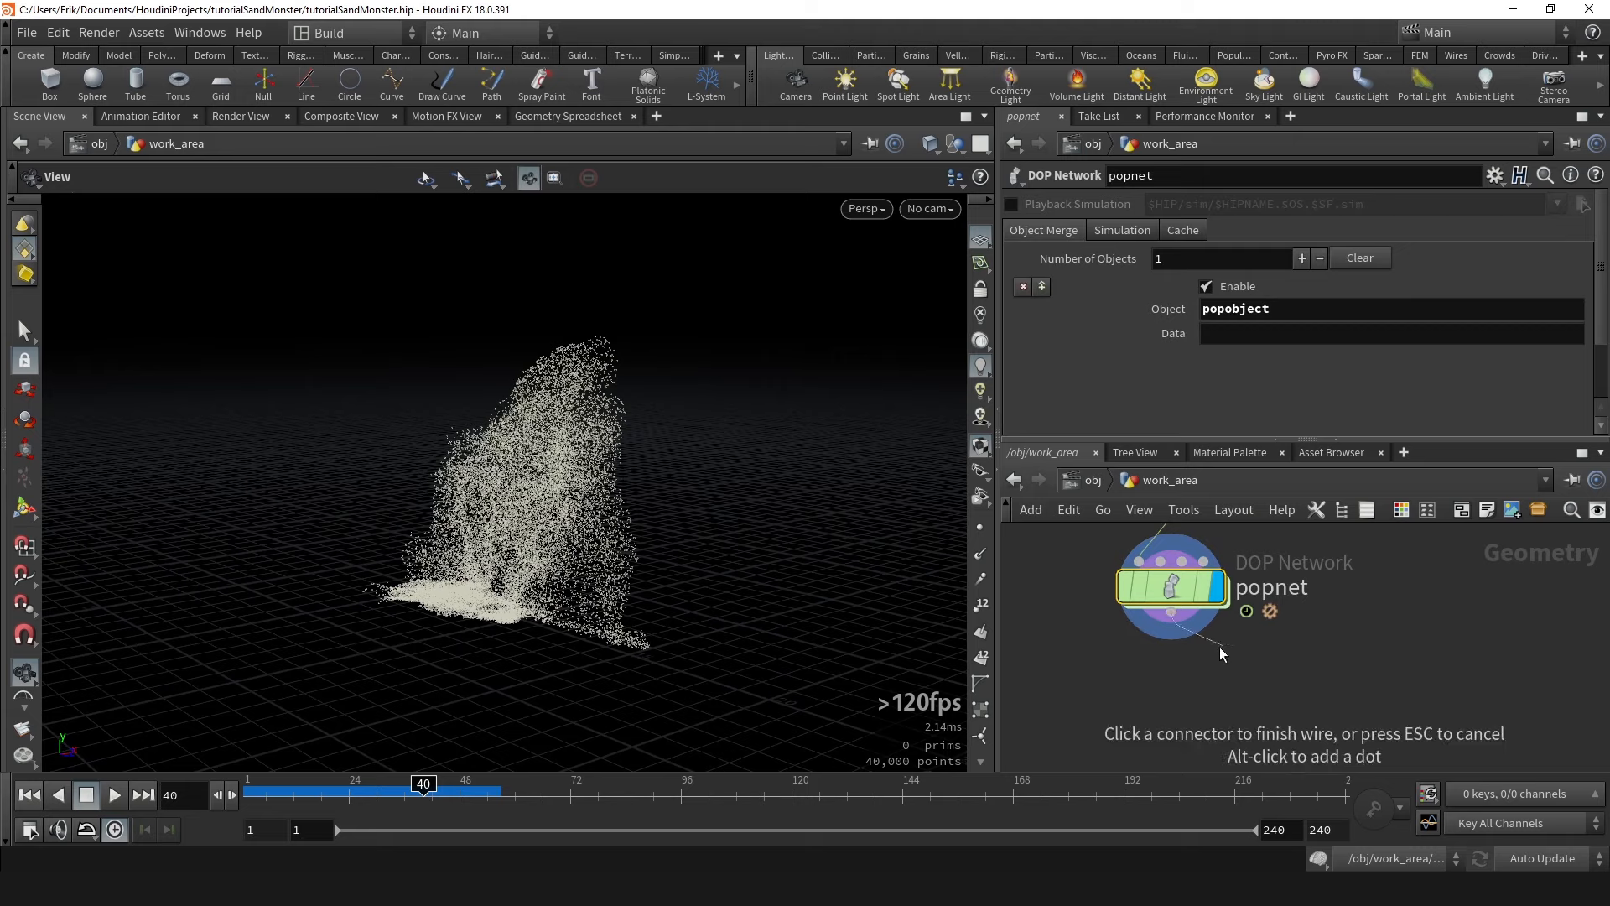
key(Escape)
mouse_move(1185, 587)
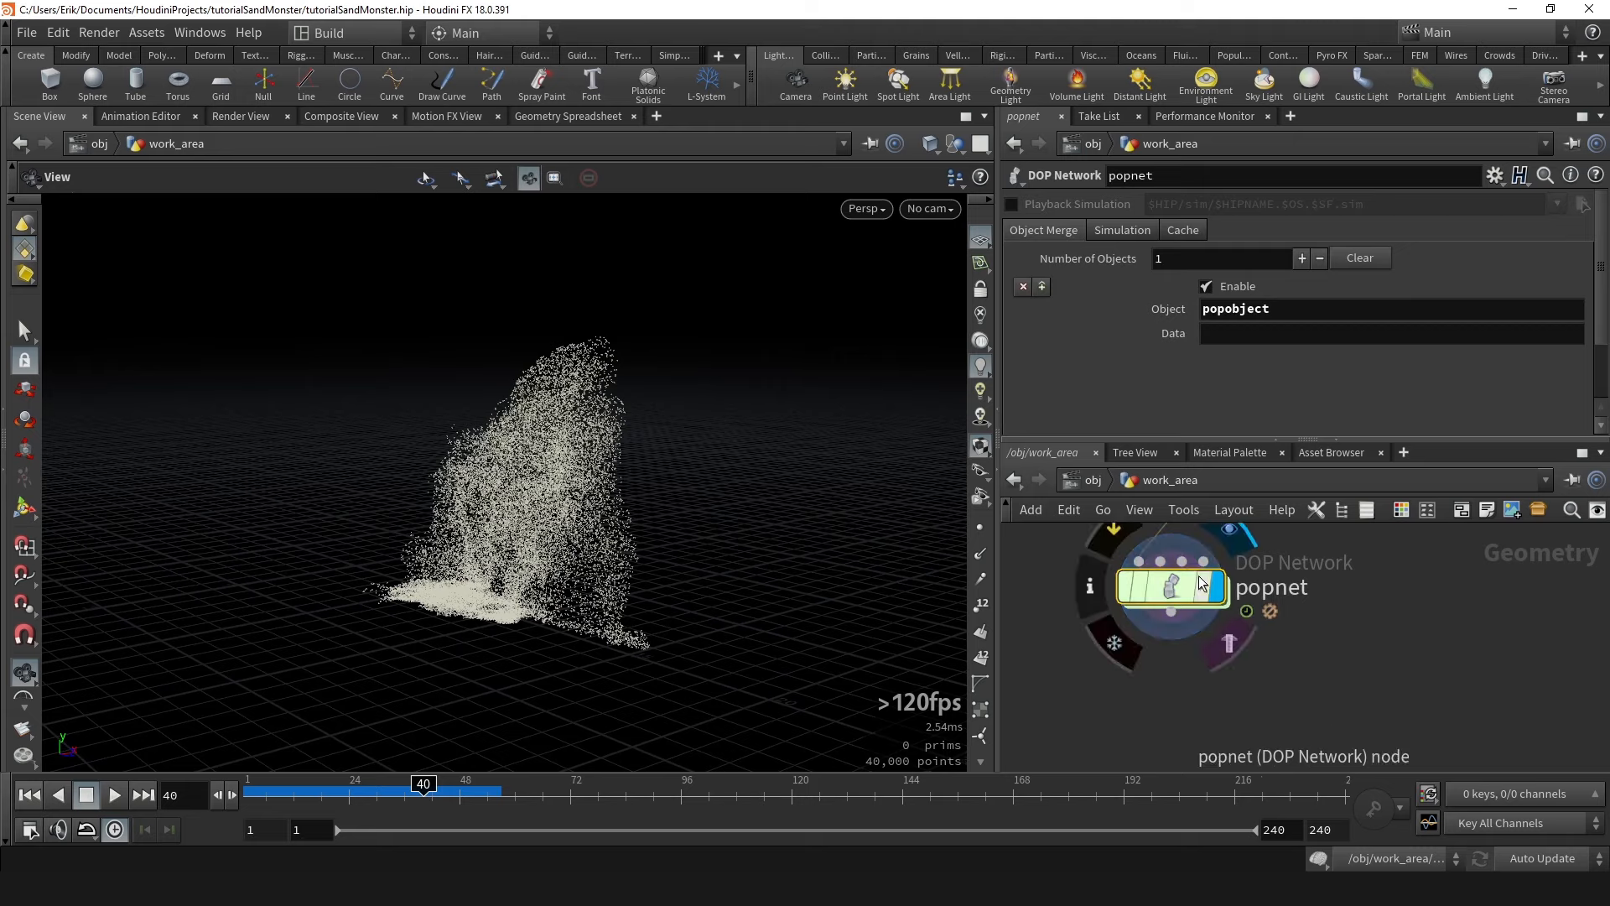
middle_click(1191, 587)
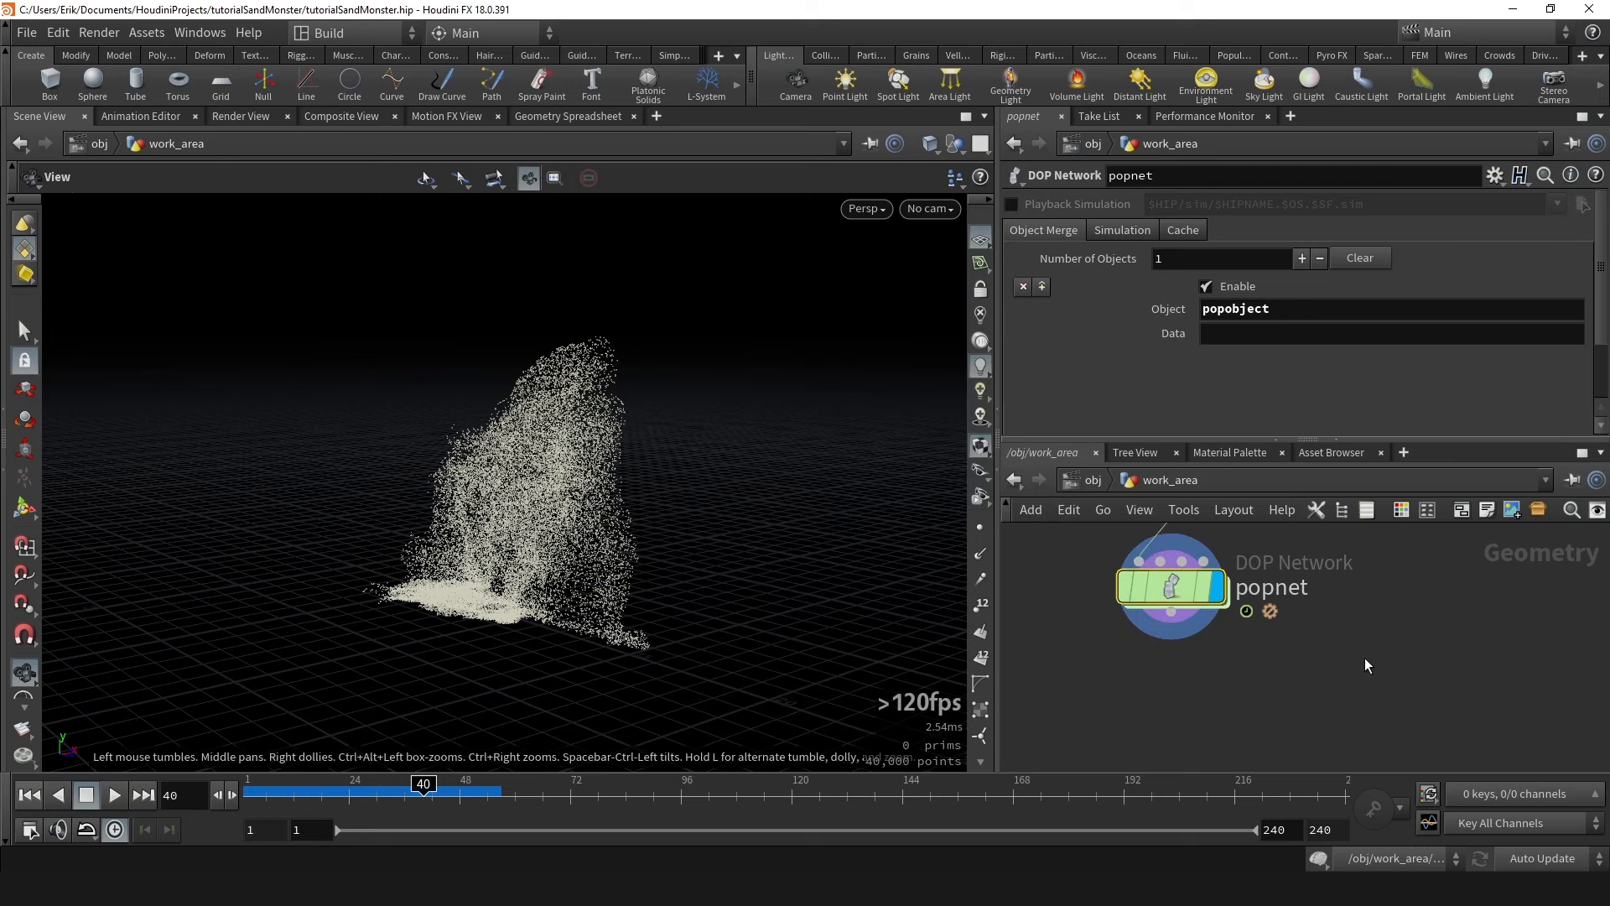
Add an Attribute Delete node after popnet and return to the work_area network level.
click(1182, 605)
key(Tab)
text(adel)
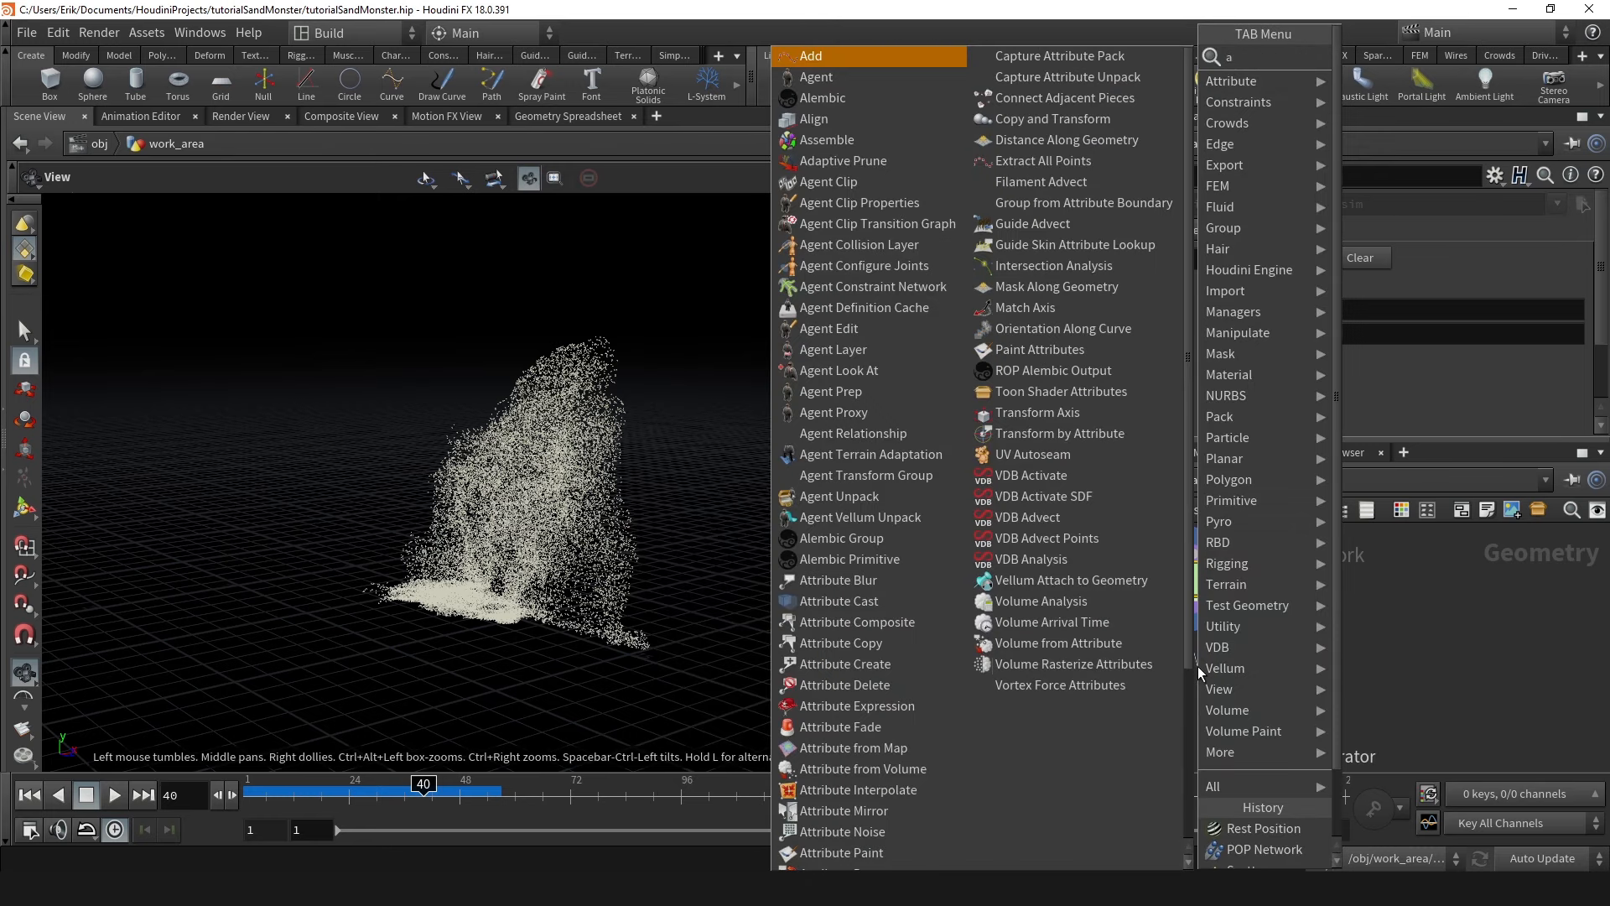
key(Return)
key(Return)
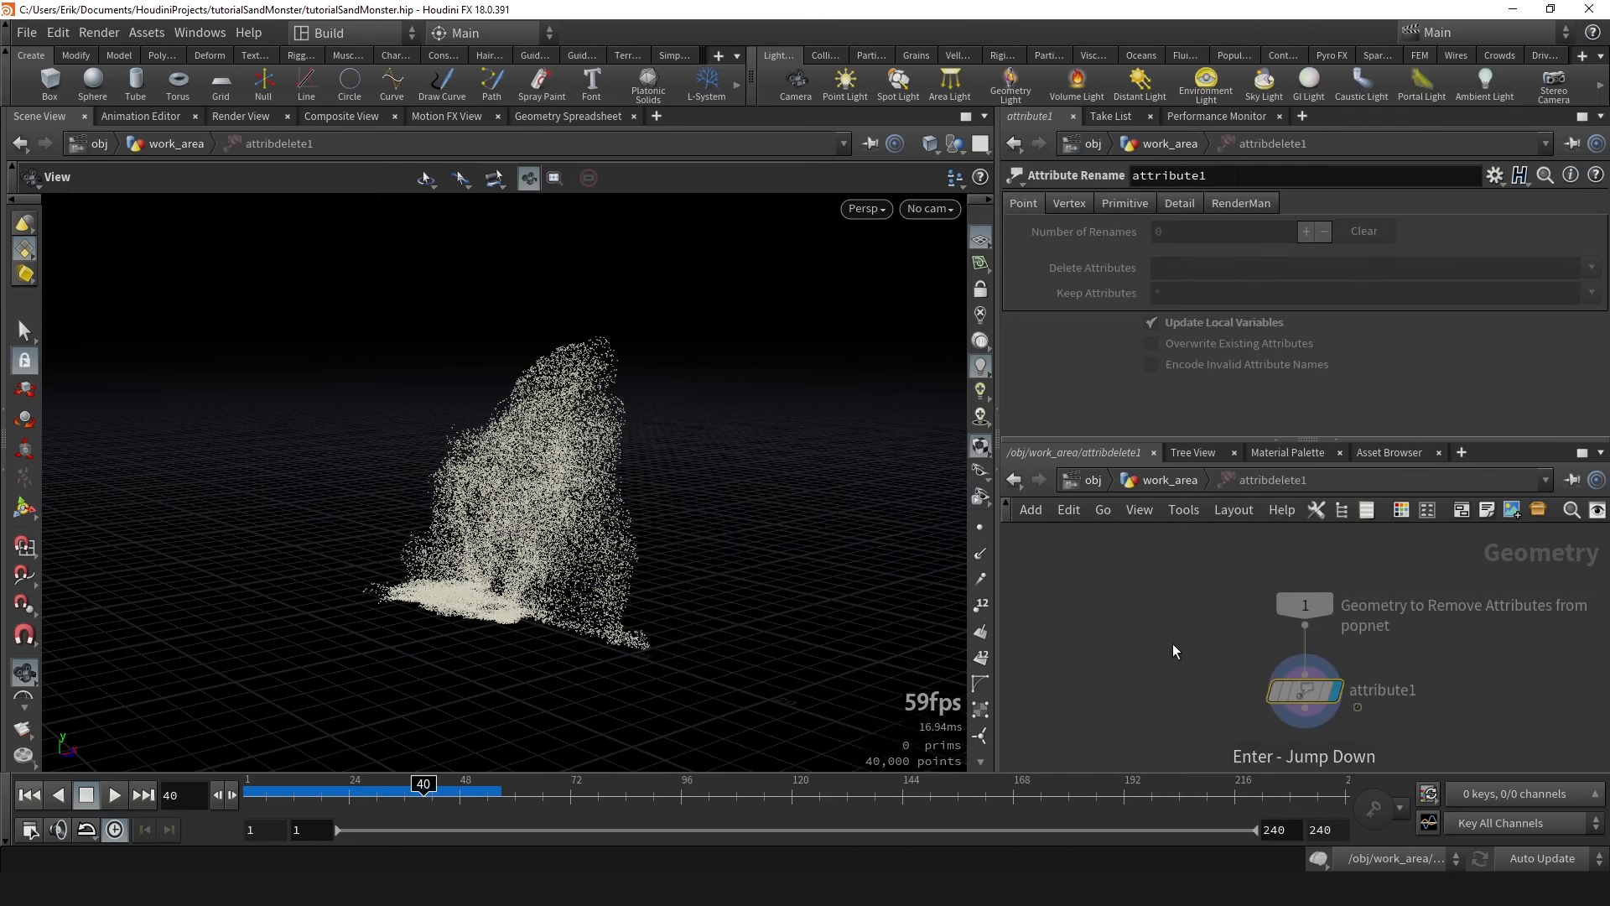
key(u)
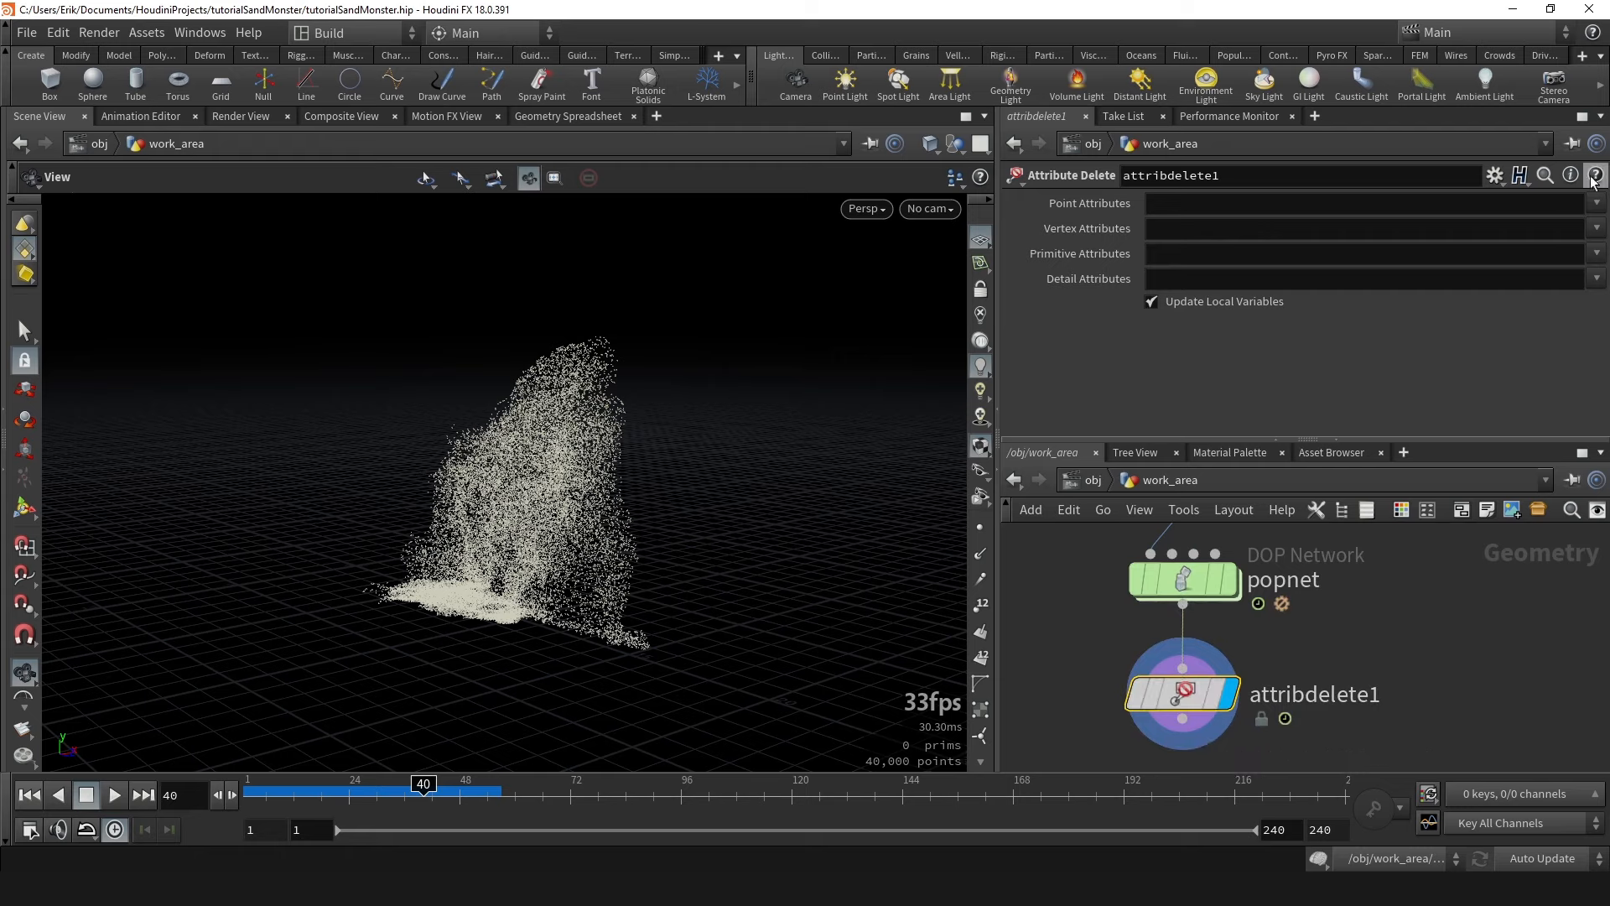
Set attribdelete1's Point Attributes to * and inspect the node information.
click(1596, 201)
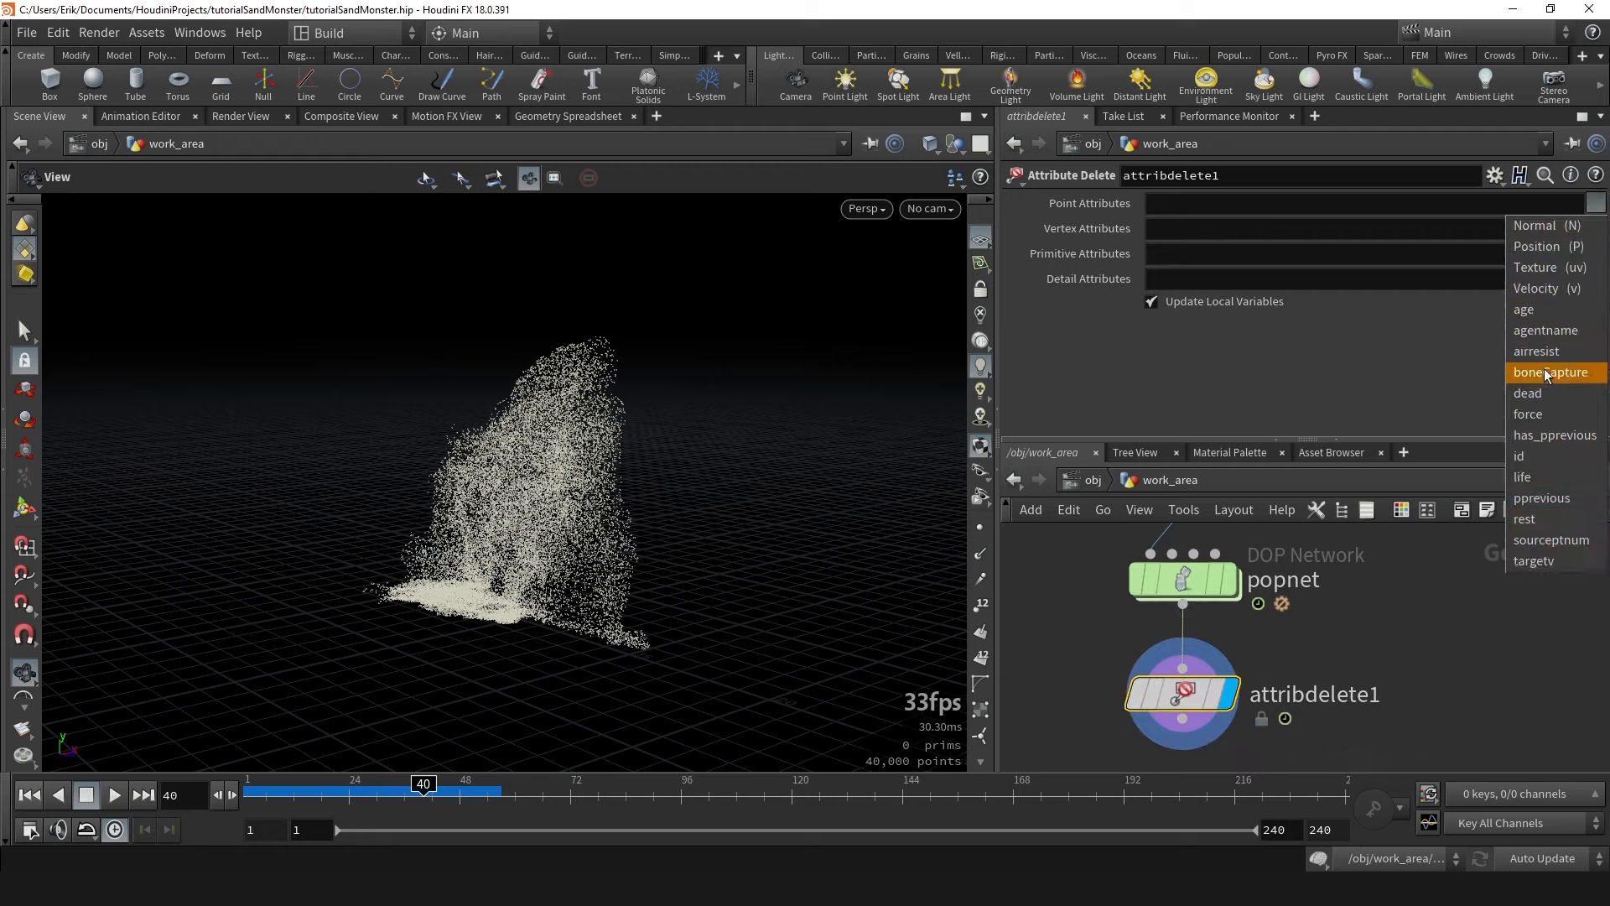
click(1236, 245)
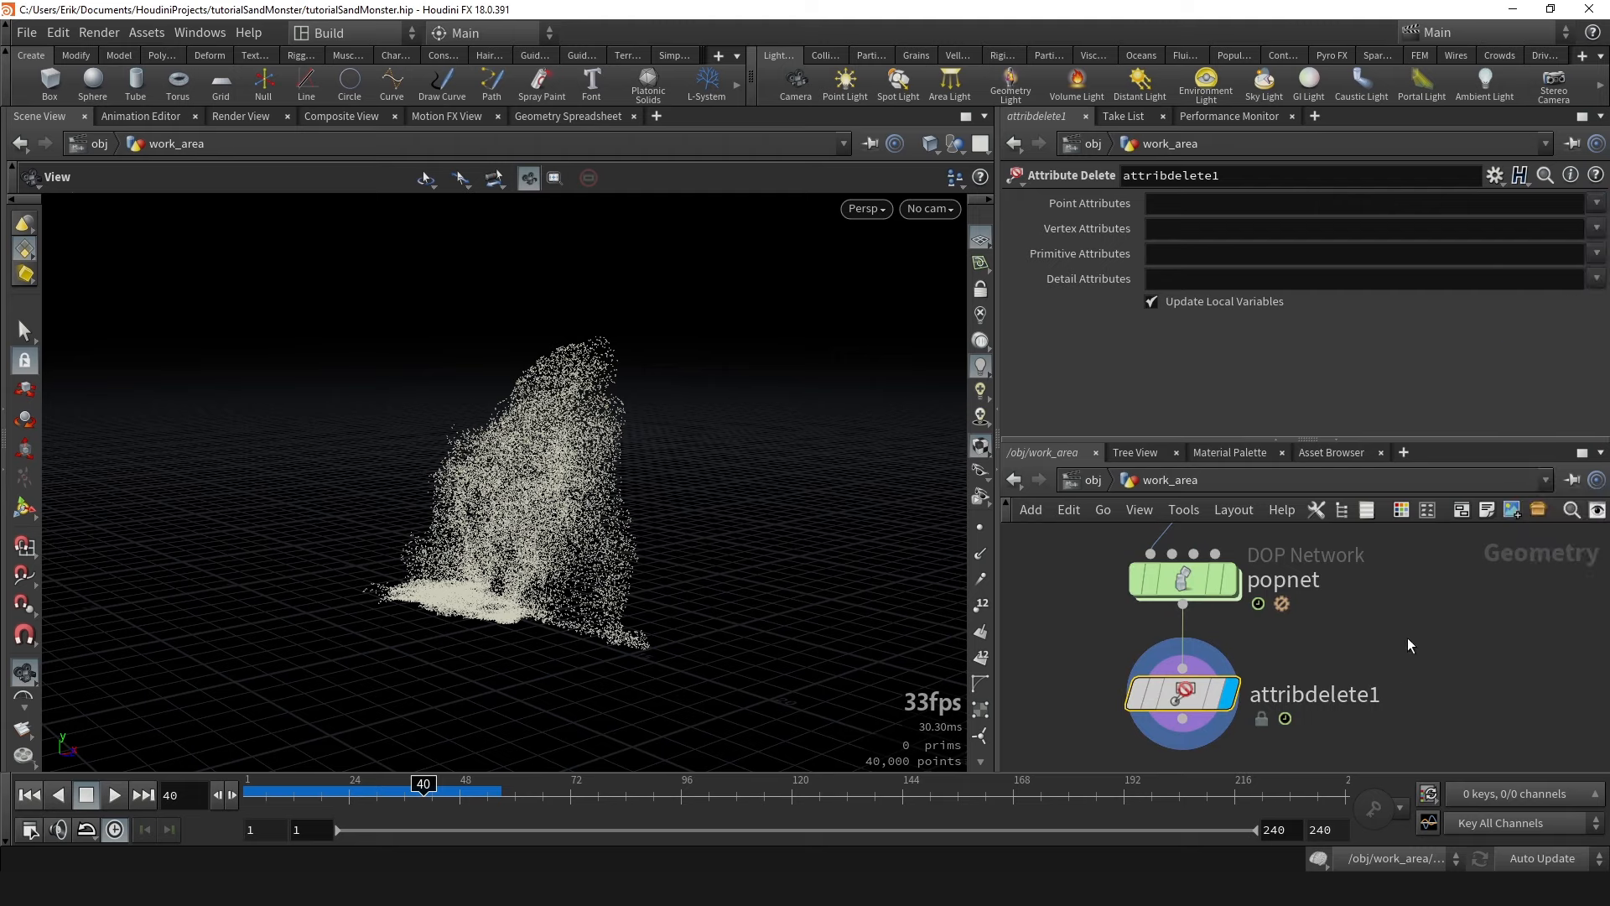
scroll(1234, 672, down, 3)
click(1184, 202)
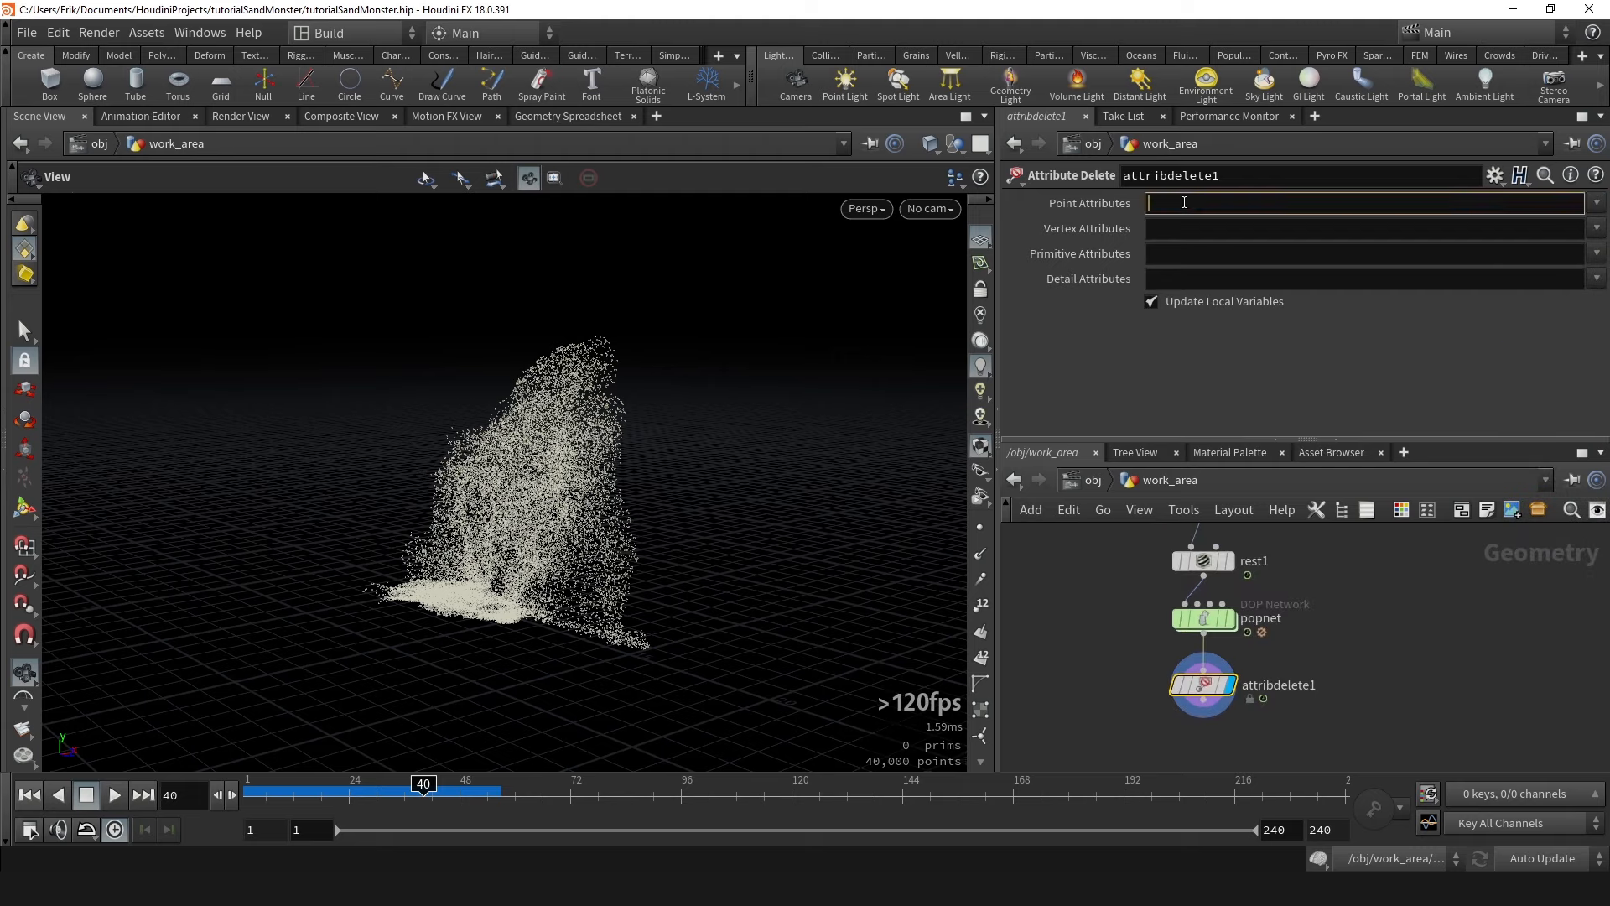
text(*)
key(Return)
middle_click(1205, 692)
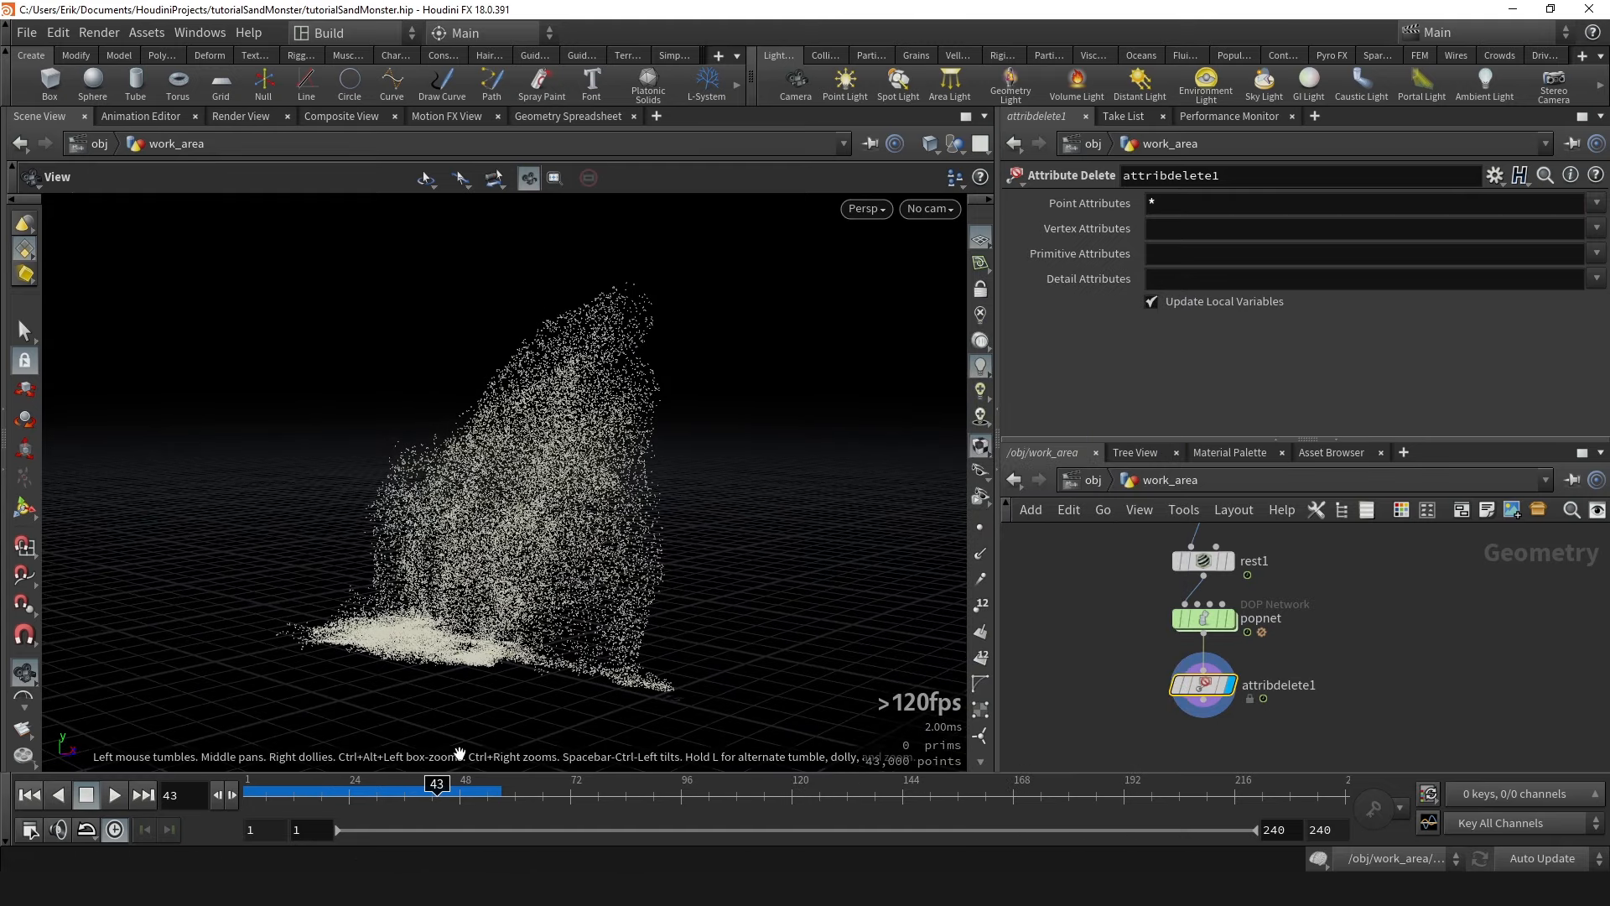
Scrub to frame 35, exclude id from deletion by setting Point Attributes to * ^id, and inspect the node information.
click(391, 783)
drag(391, 784, 400, 783)
click(1194, 205)
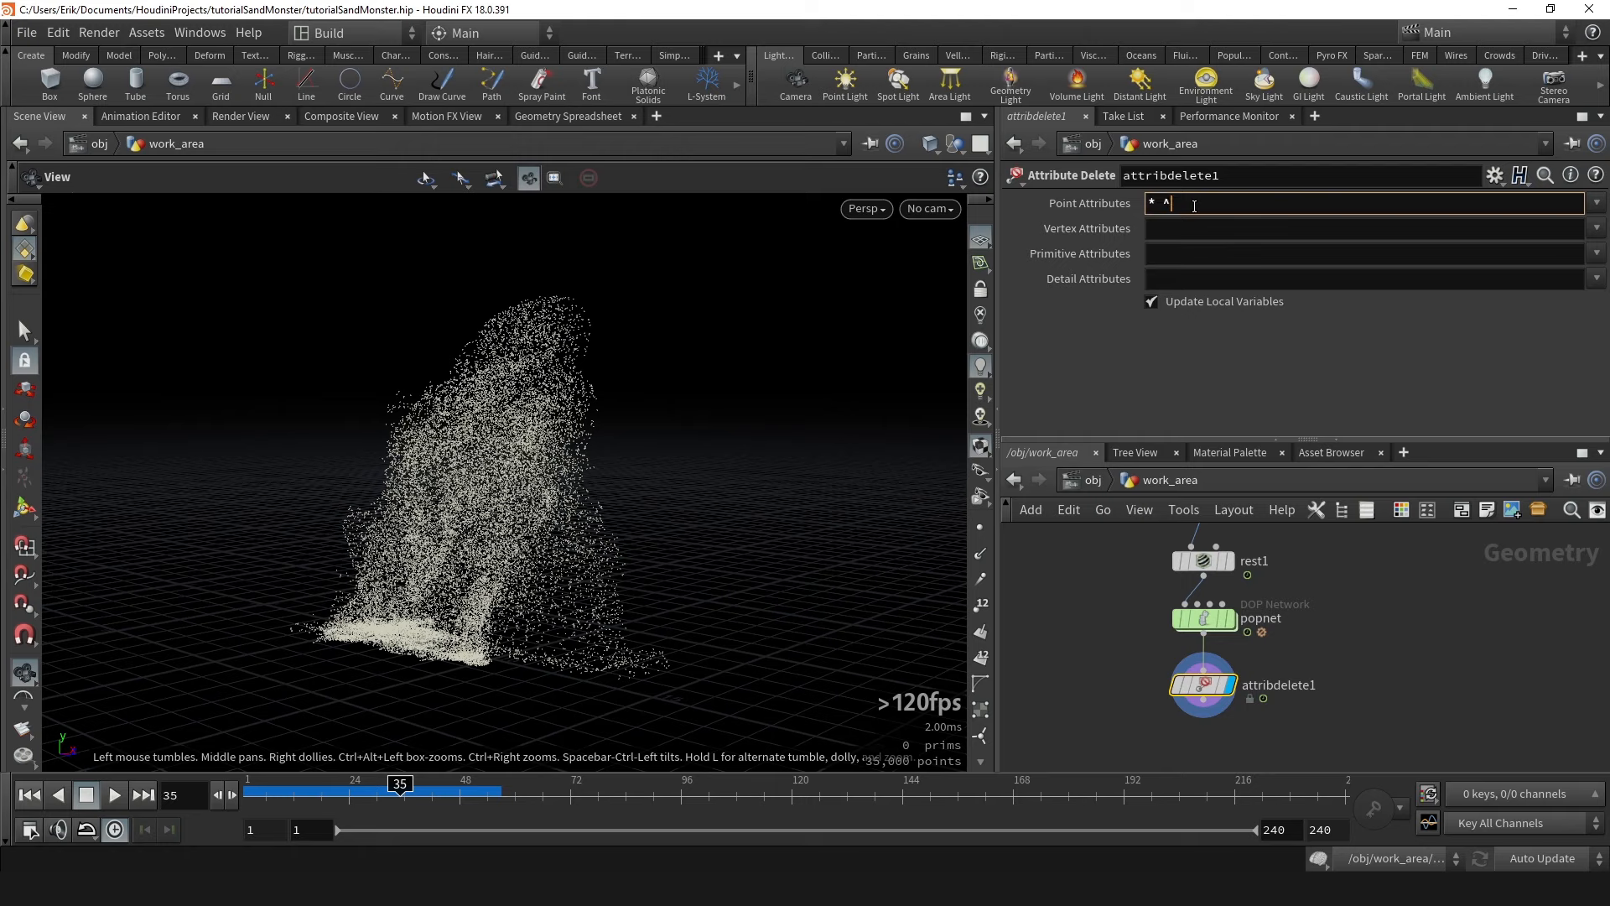
text(id)
key(Return)
middle_click(1205, 679)
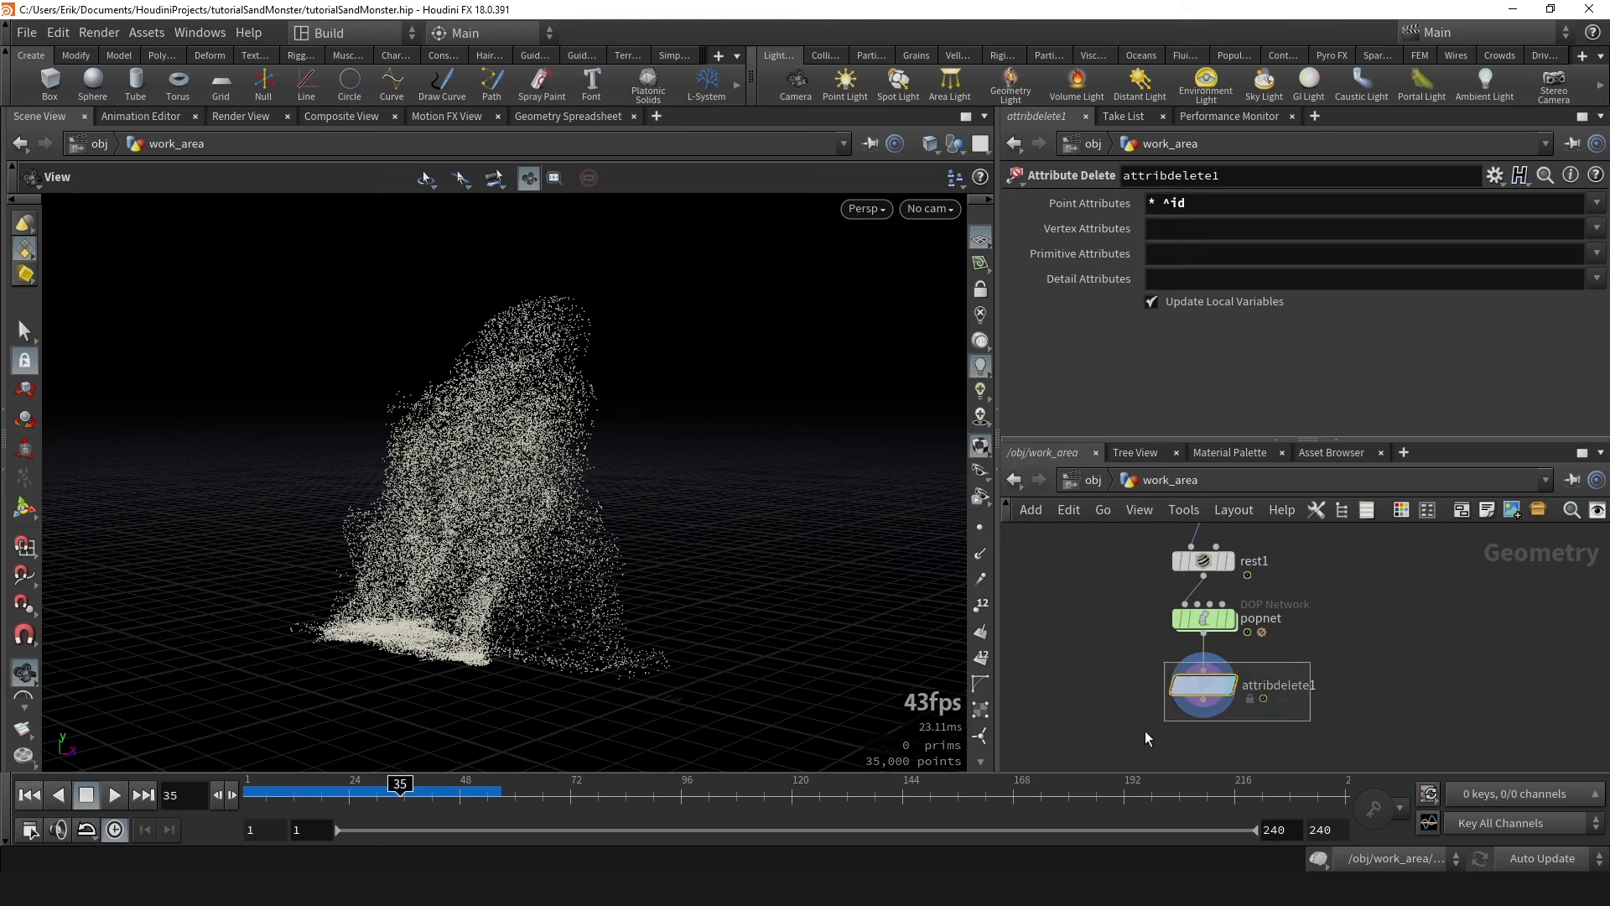
middle_click(1201, 701)
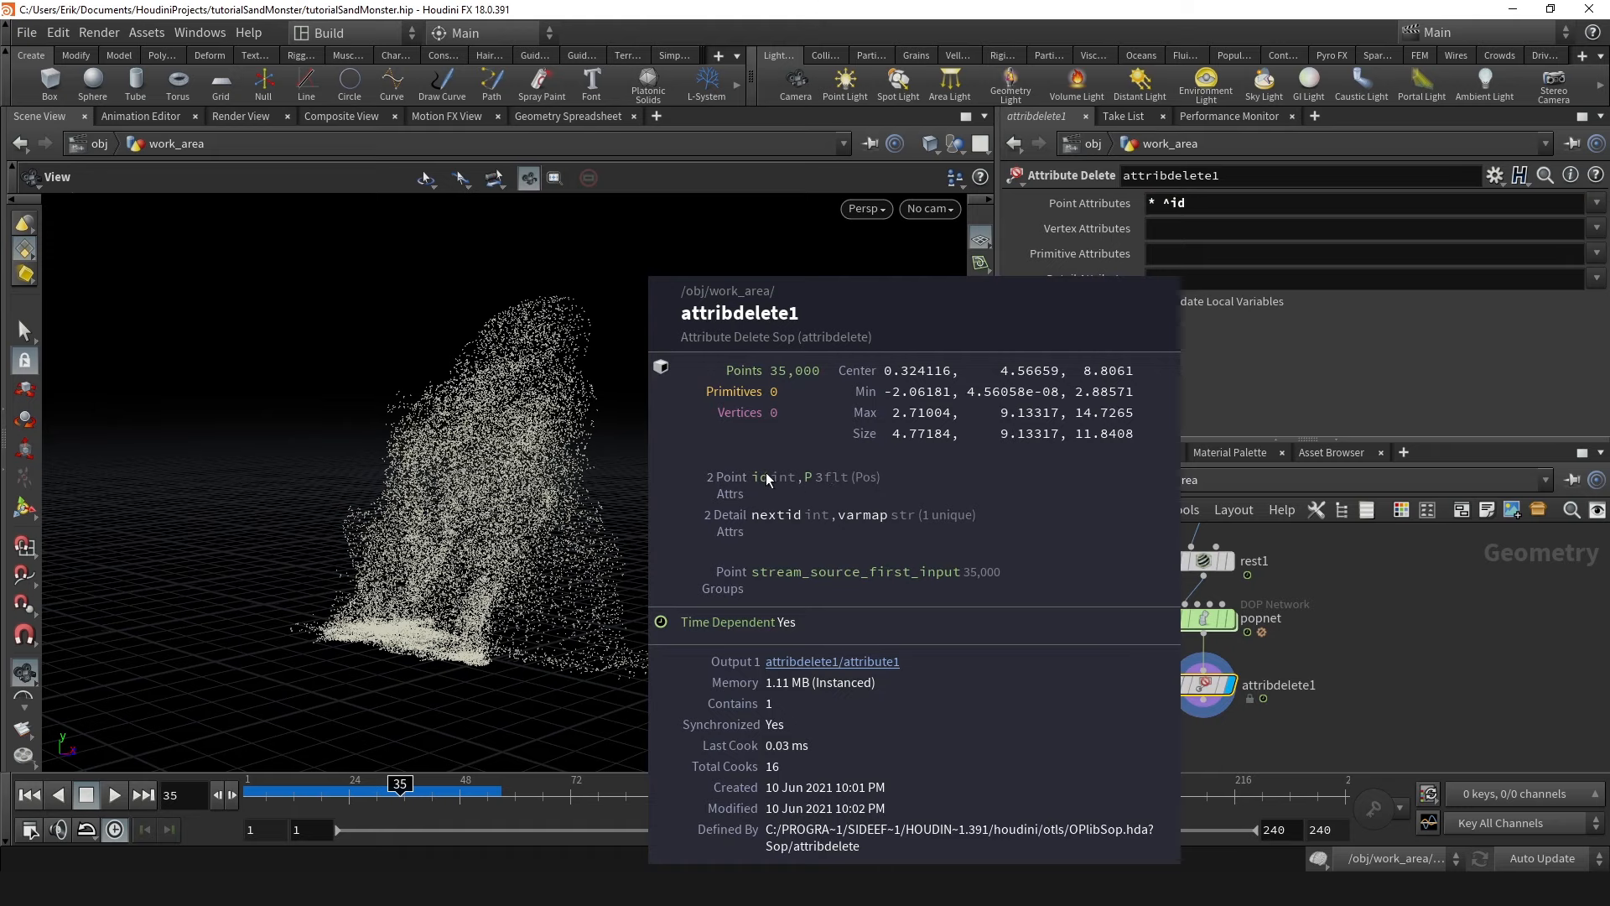
Extend attribdelete1's Point Attributes to * ^id ^age ^rest ^v so that age, rest and velocity are kept.
click(1216, 208)
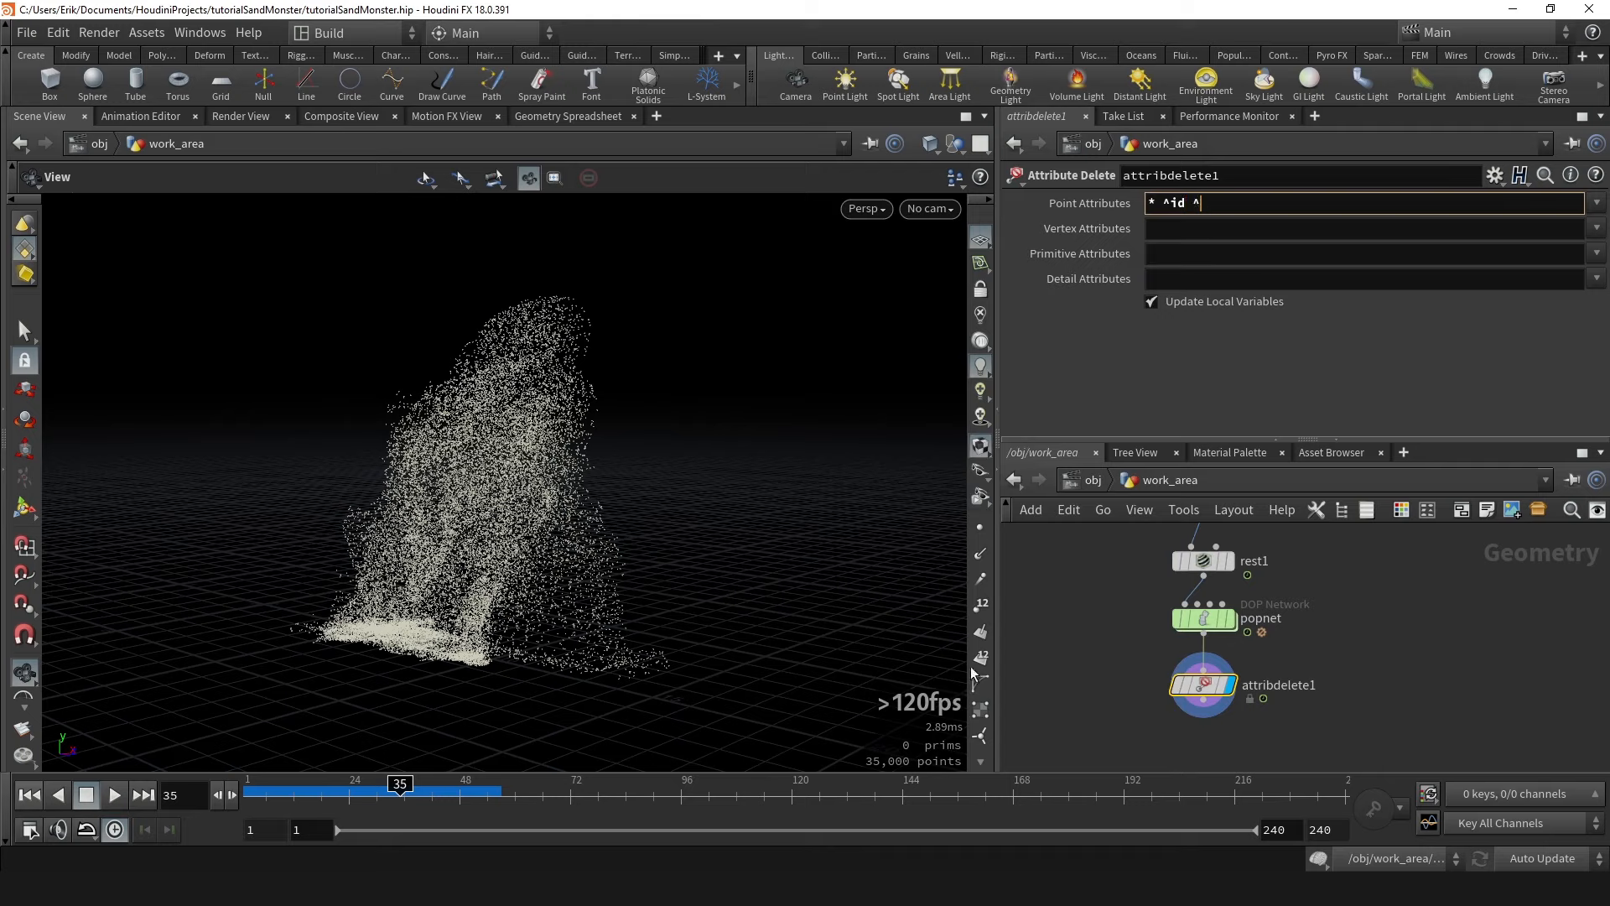
scroll(1256, 671, up, 3)
middle_click(1256, 665)
click(1236, 200)
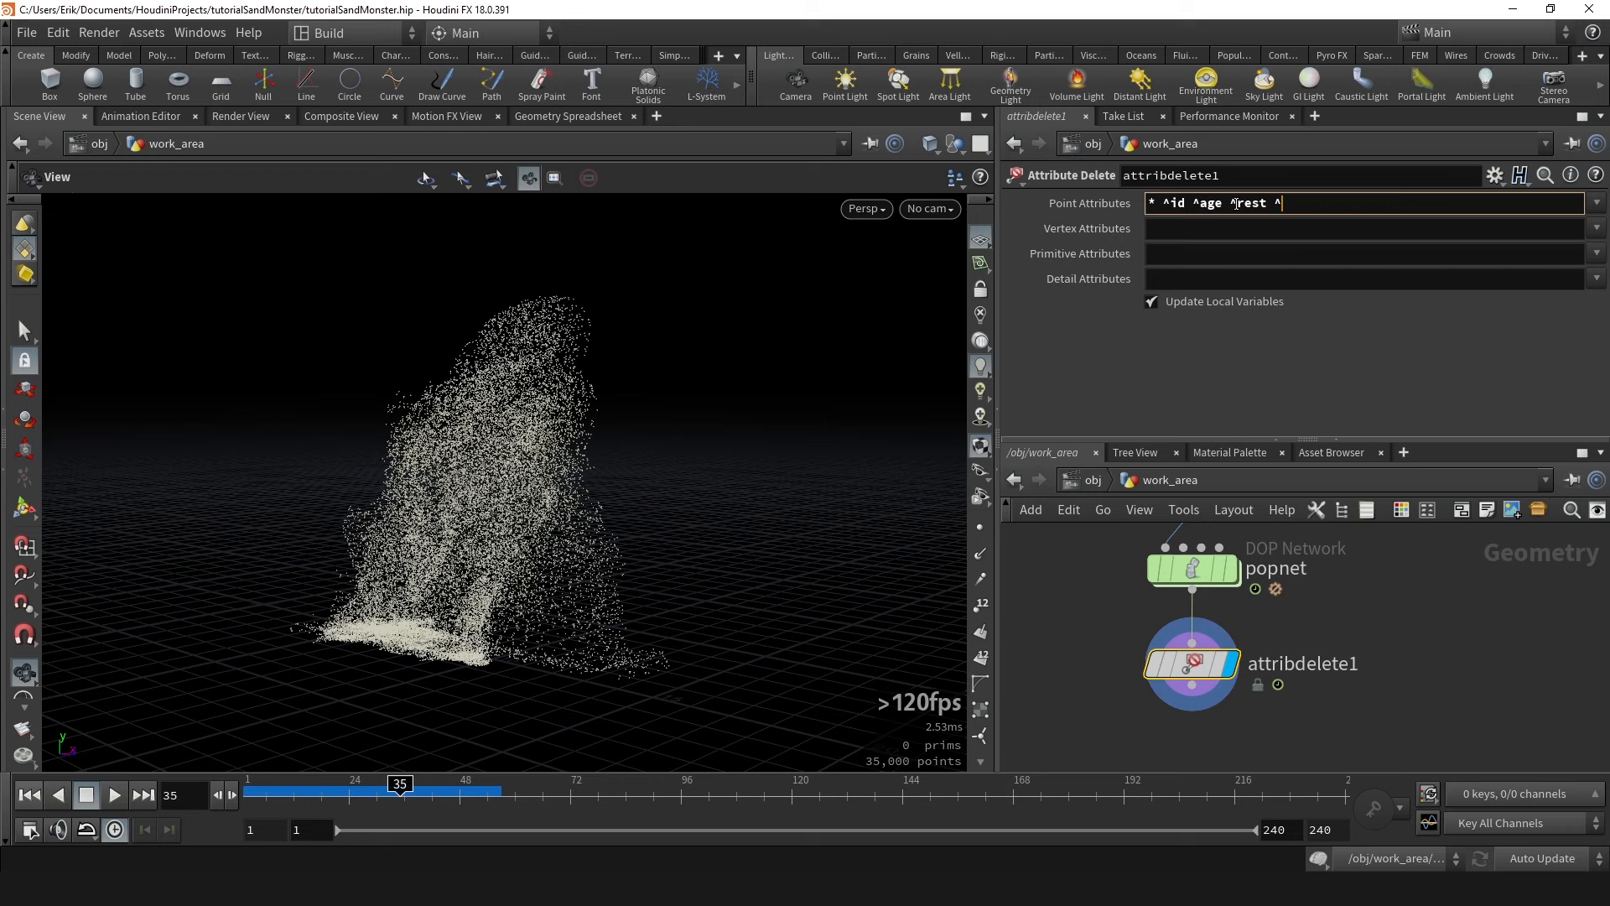
key(Return)
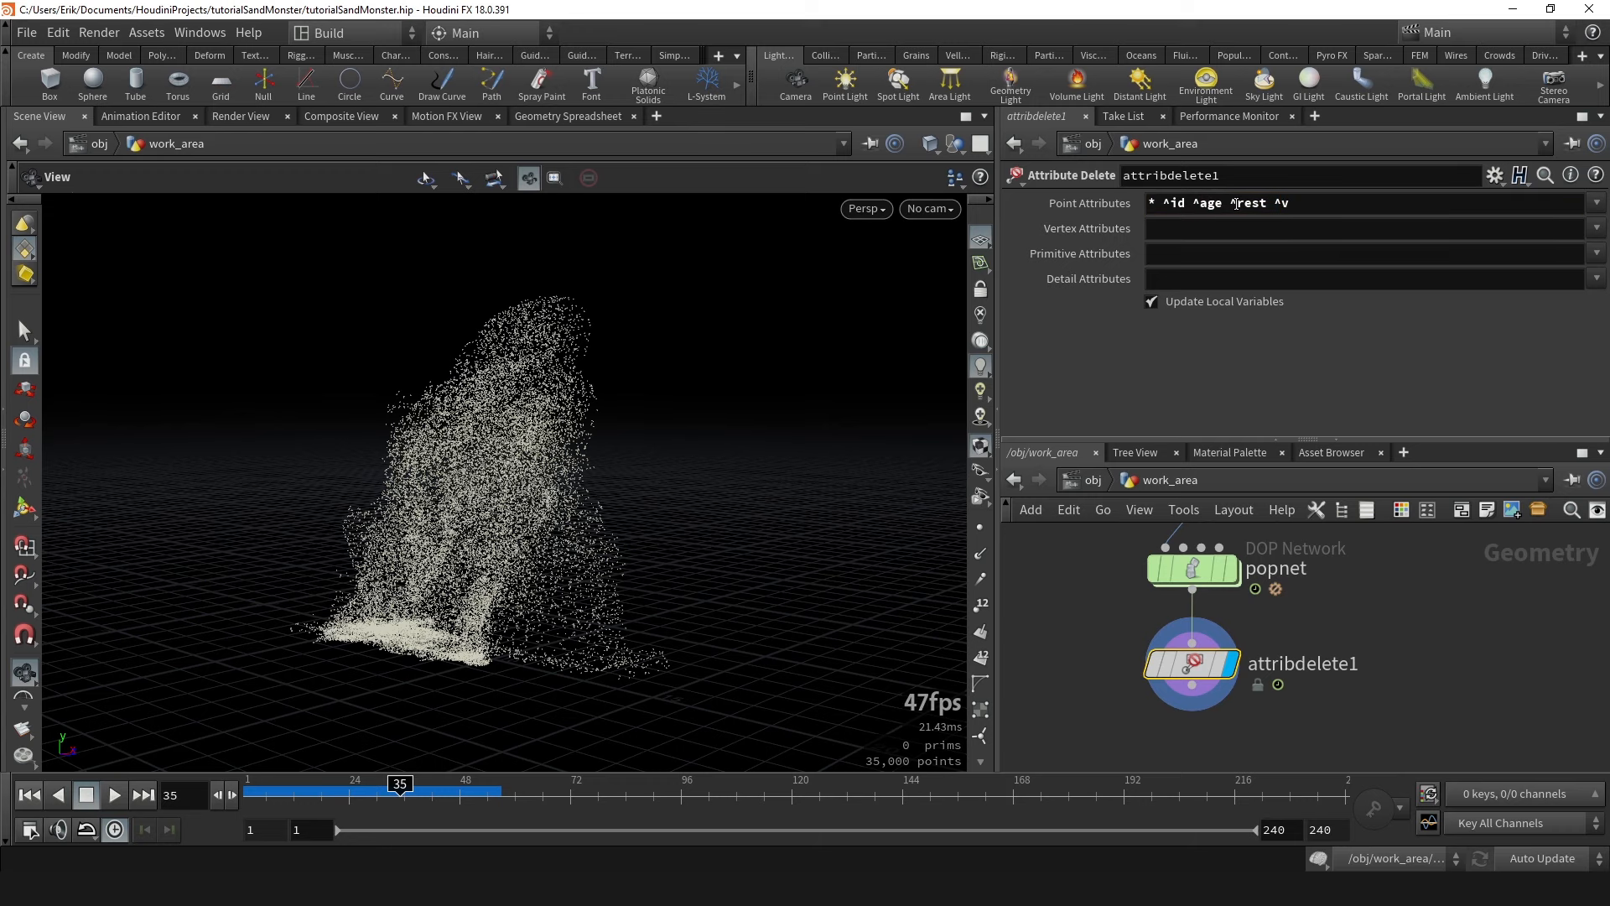
Show the point trails temporarily to examine the particle velocities, scrub to frame 40, and hide the trails again.
click(986, 587)
scroll(521, 453, up, 3)
drag(672, 496, 564, 470)
drag(325, 793, 423, 793)
scroll(500, 567, down, 2)
drag(500, 568, 687, 470)
click(981, 578)
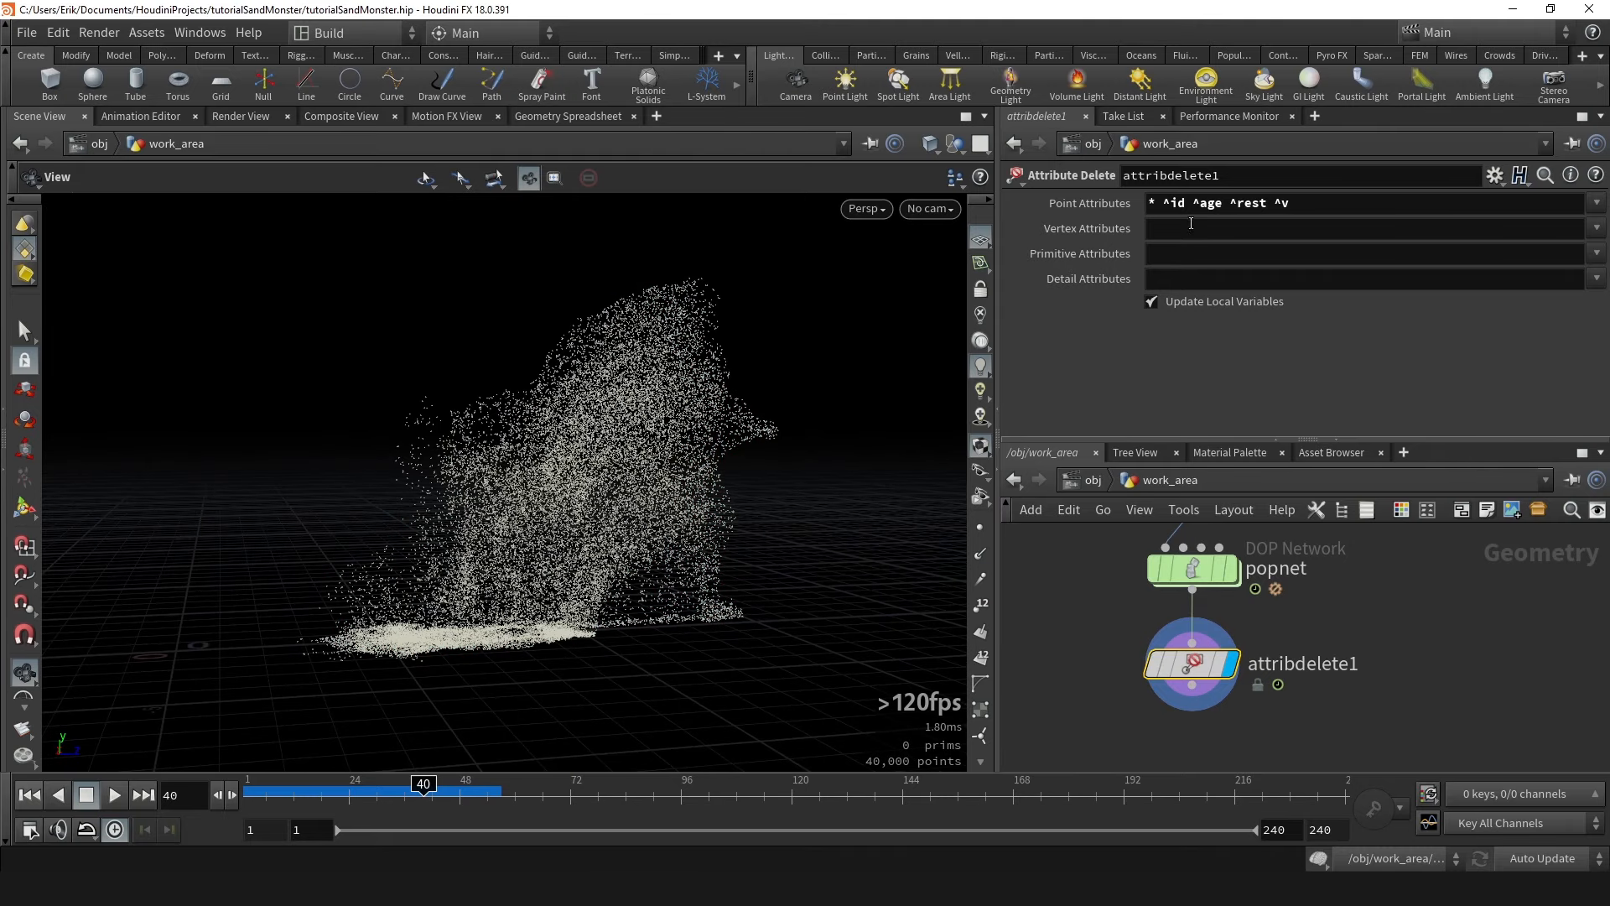
Set the Vertex, Primitive and Detail Attributes of attribdelete1 to * and inspect the node information.
text(*)
key(Tab)
text(*)
key(Tab)
text(*)
key(Return)
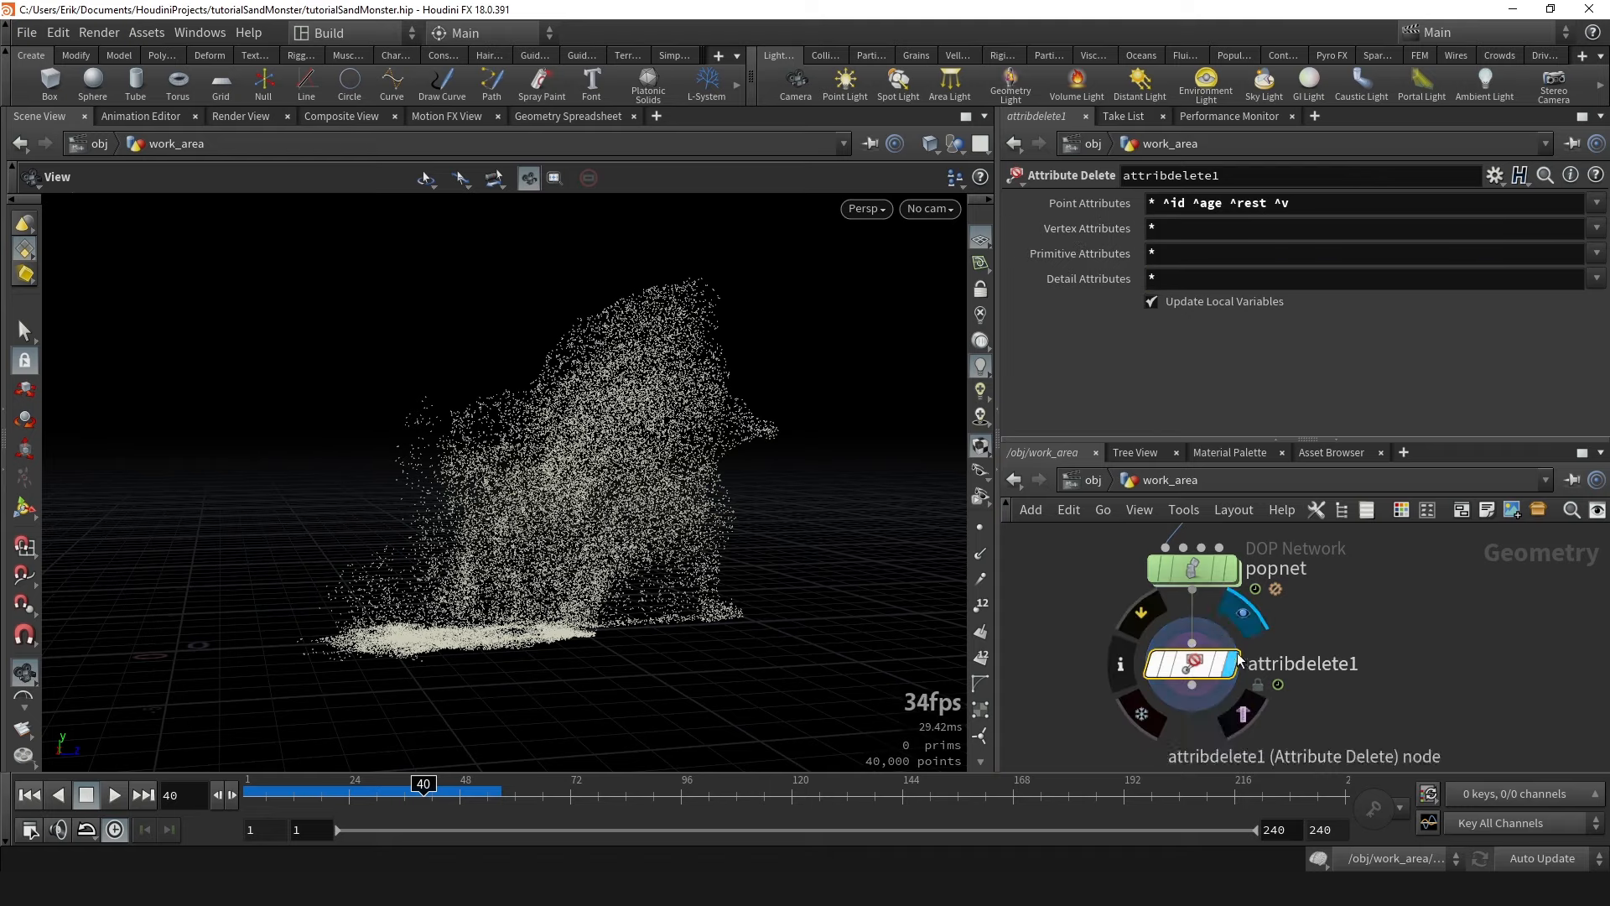
middle_click(1197, 671)
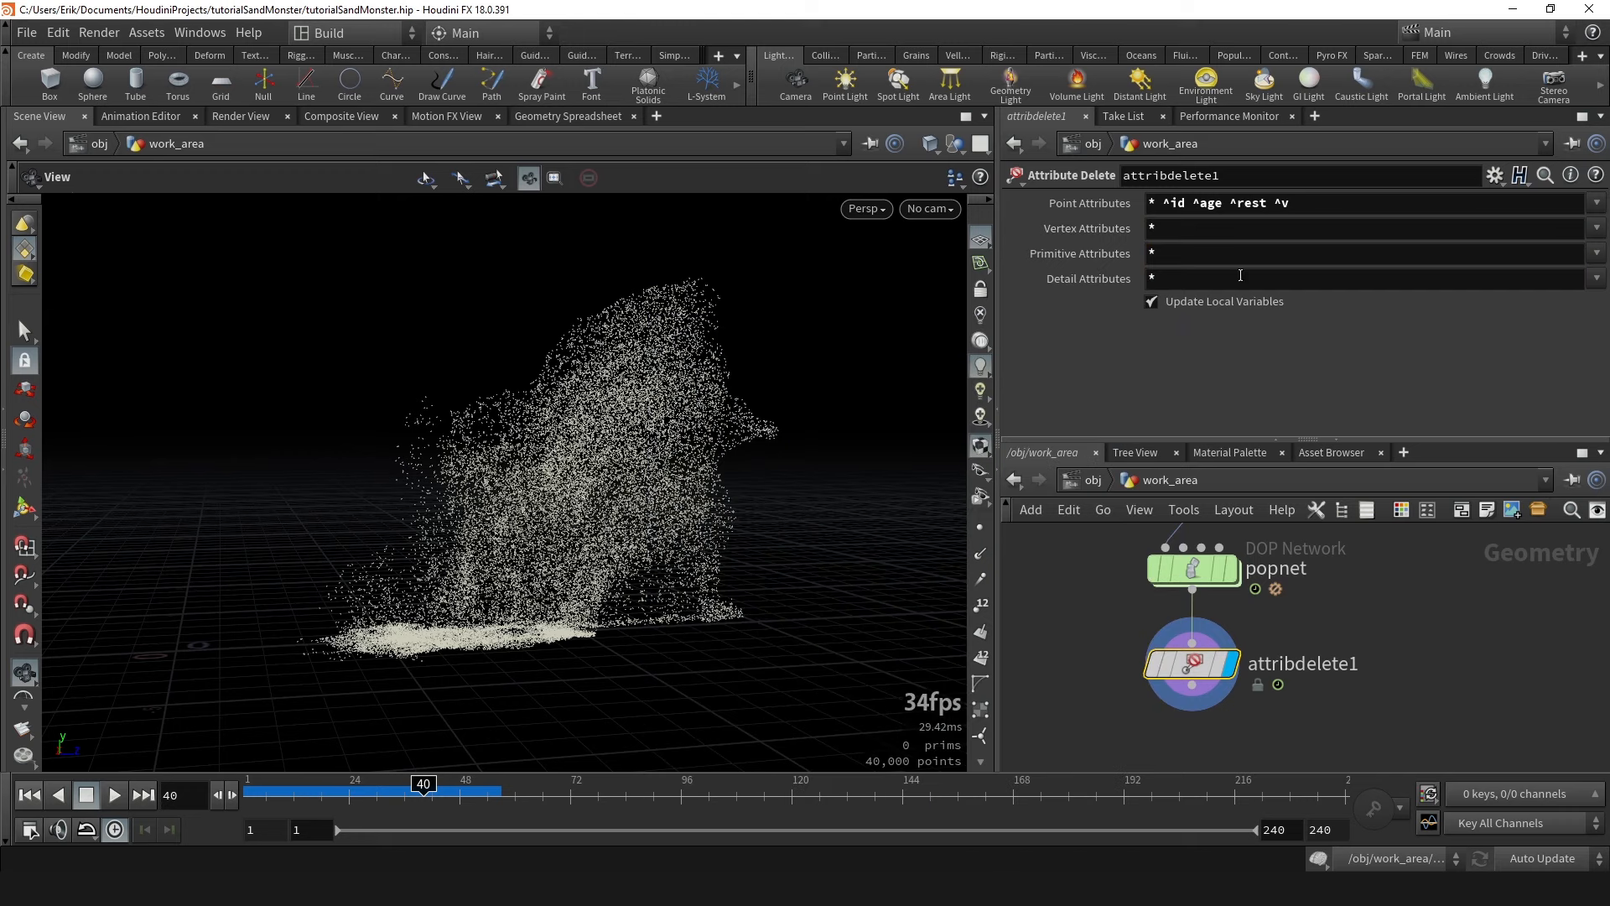
Add a File Cache node connected below attribdelete1.
scroll(1328, 599, down, 4)
middle_drag(1328, 599, 1264, 564)
scroll(1236, 576, up, 3)
drag(1148, 648, 1211, 655)
text(file)
key(Down)
key(Return)
scroll(1375, 635, down, 2)
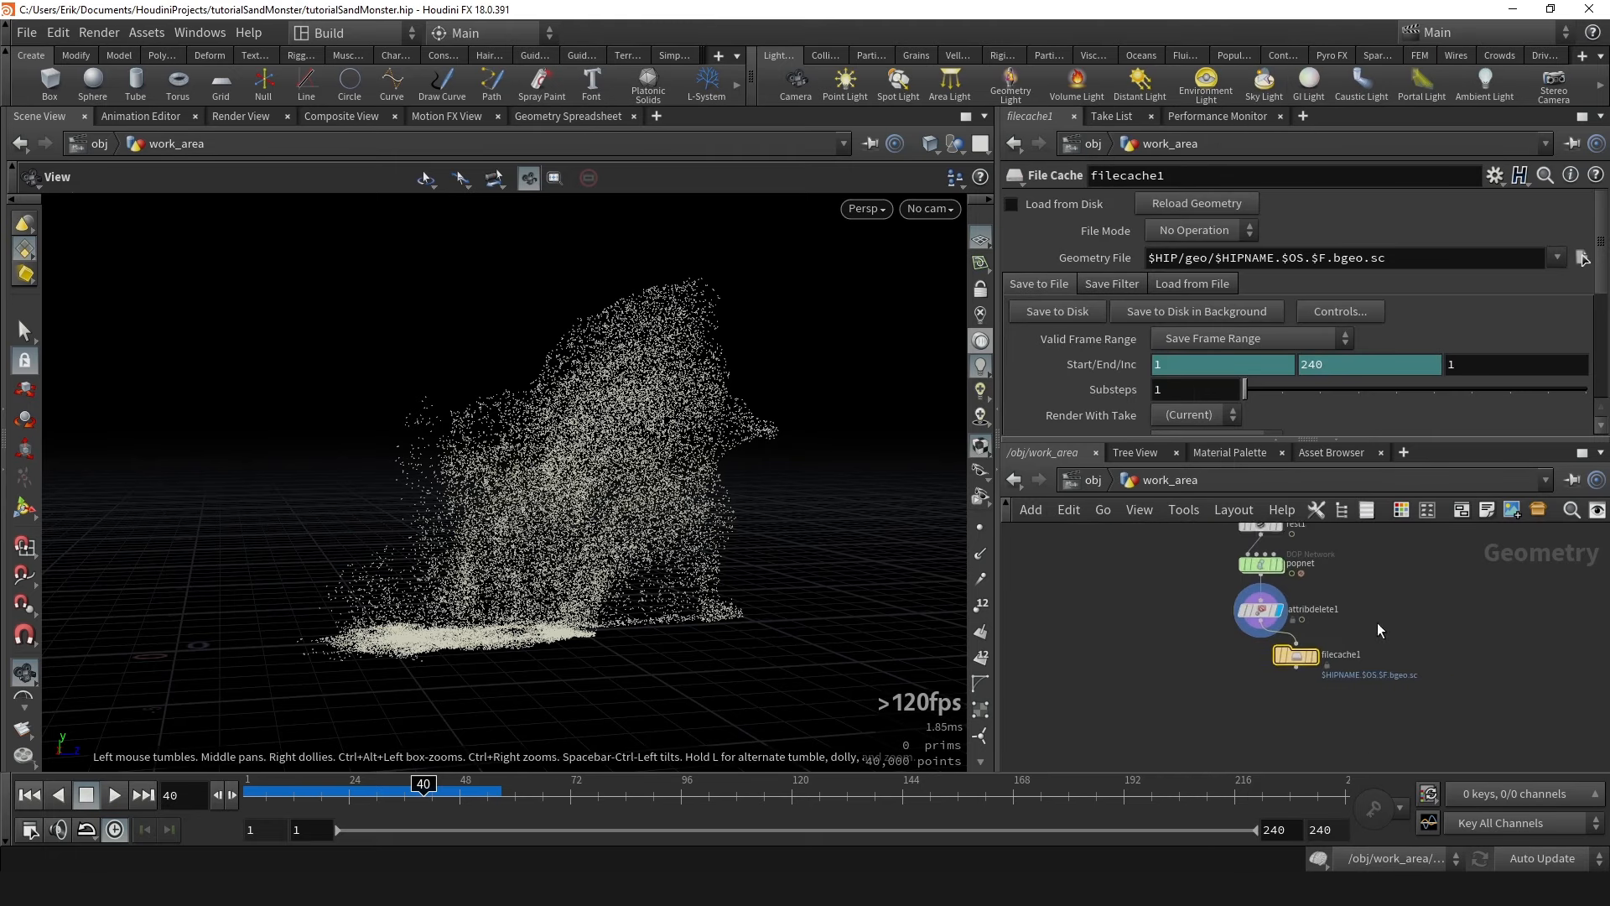
Set the display to the filecache1 node.
scroll(1285, 632, up, 3)
drag(584, 468, 671, 430)
scroll(1303, 616, down, 3)
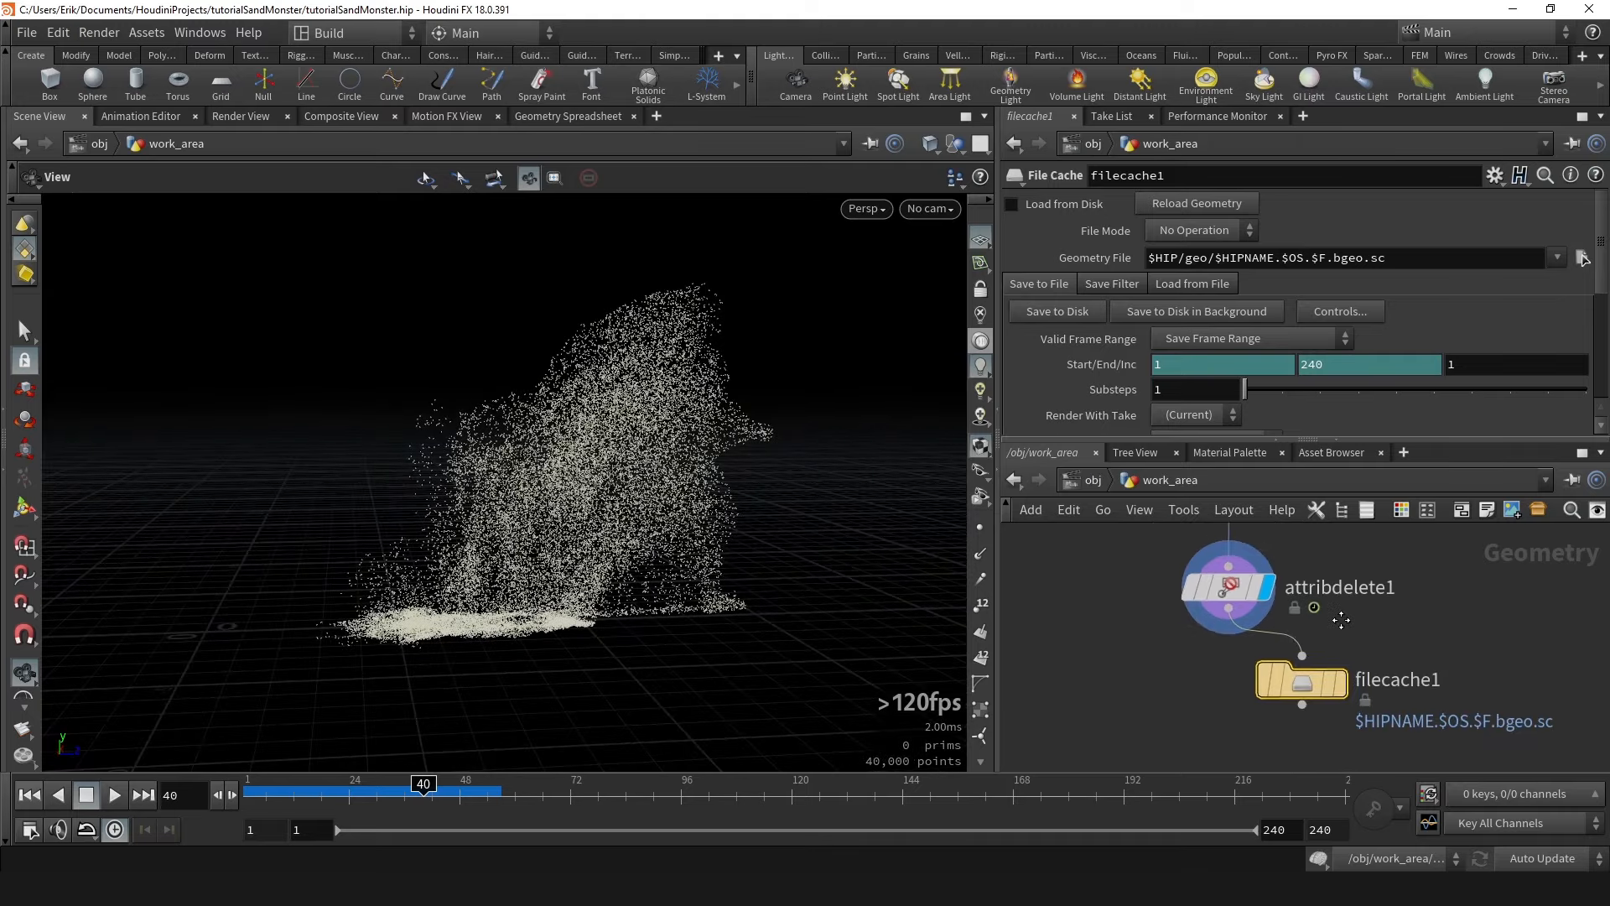
mouse_move(1348, 680)
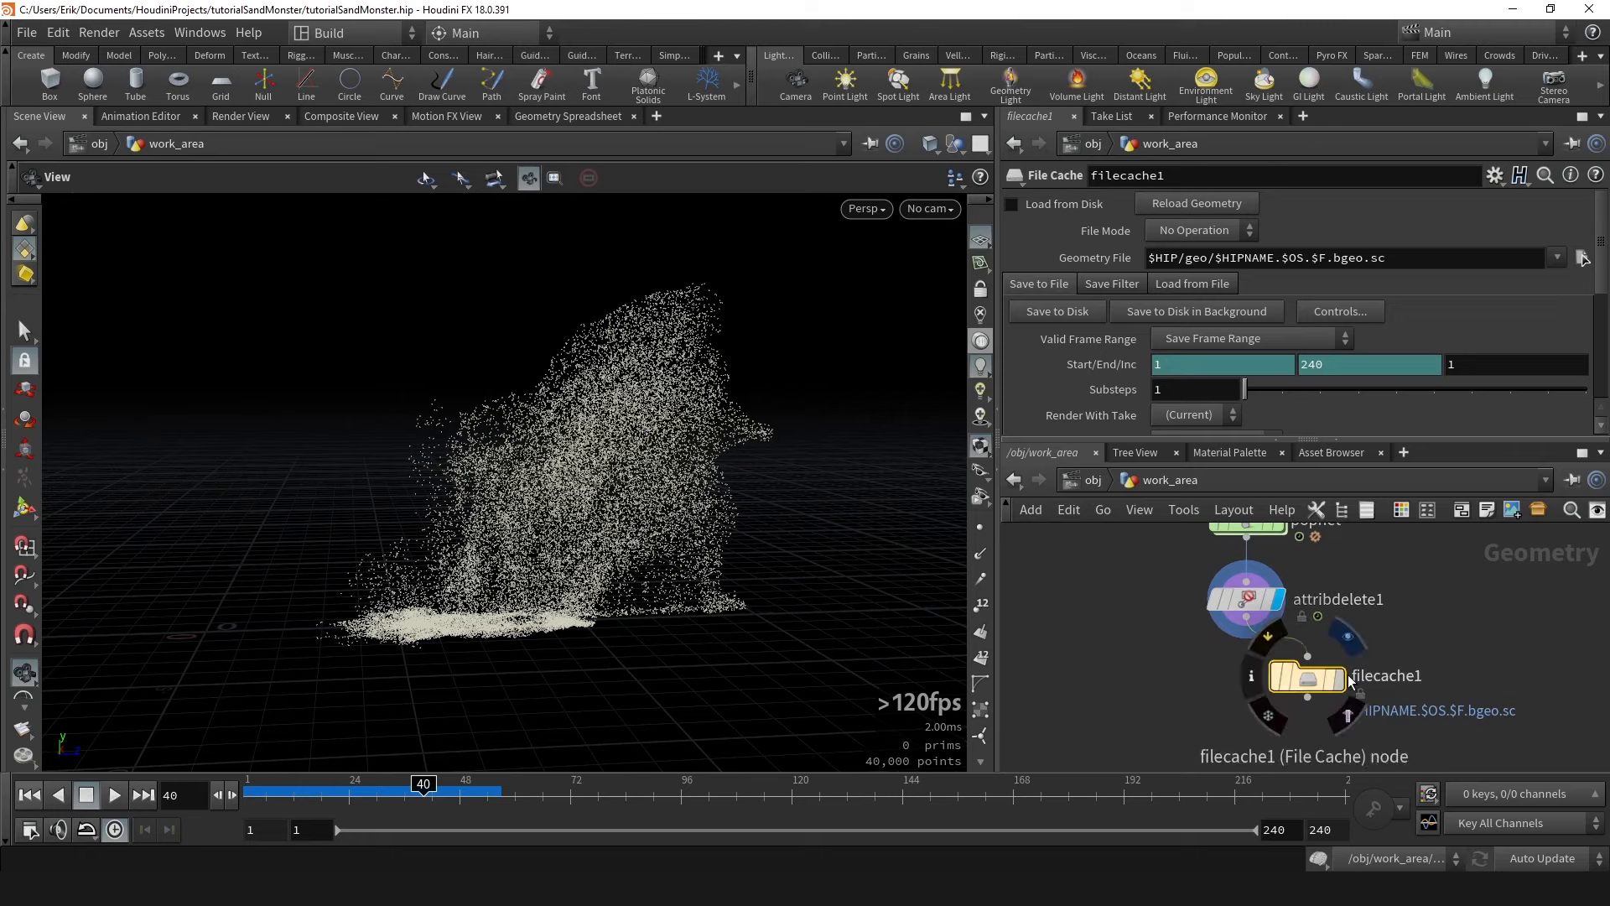
click(1345, 677)
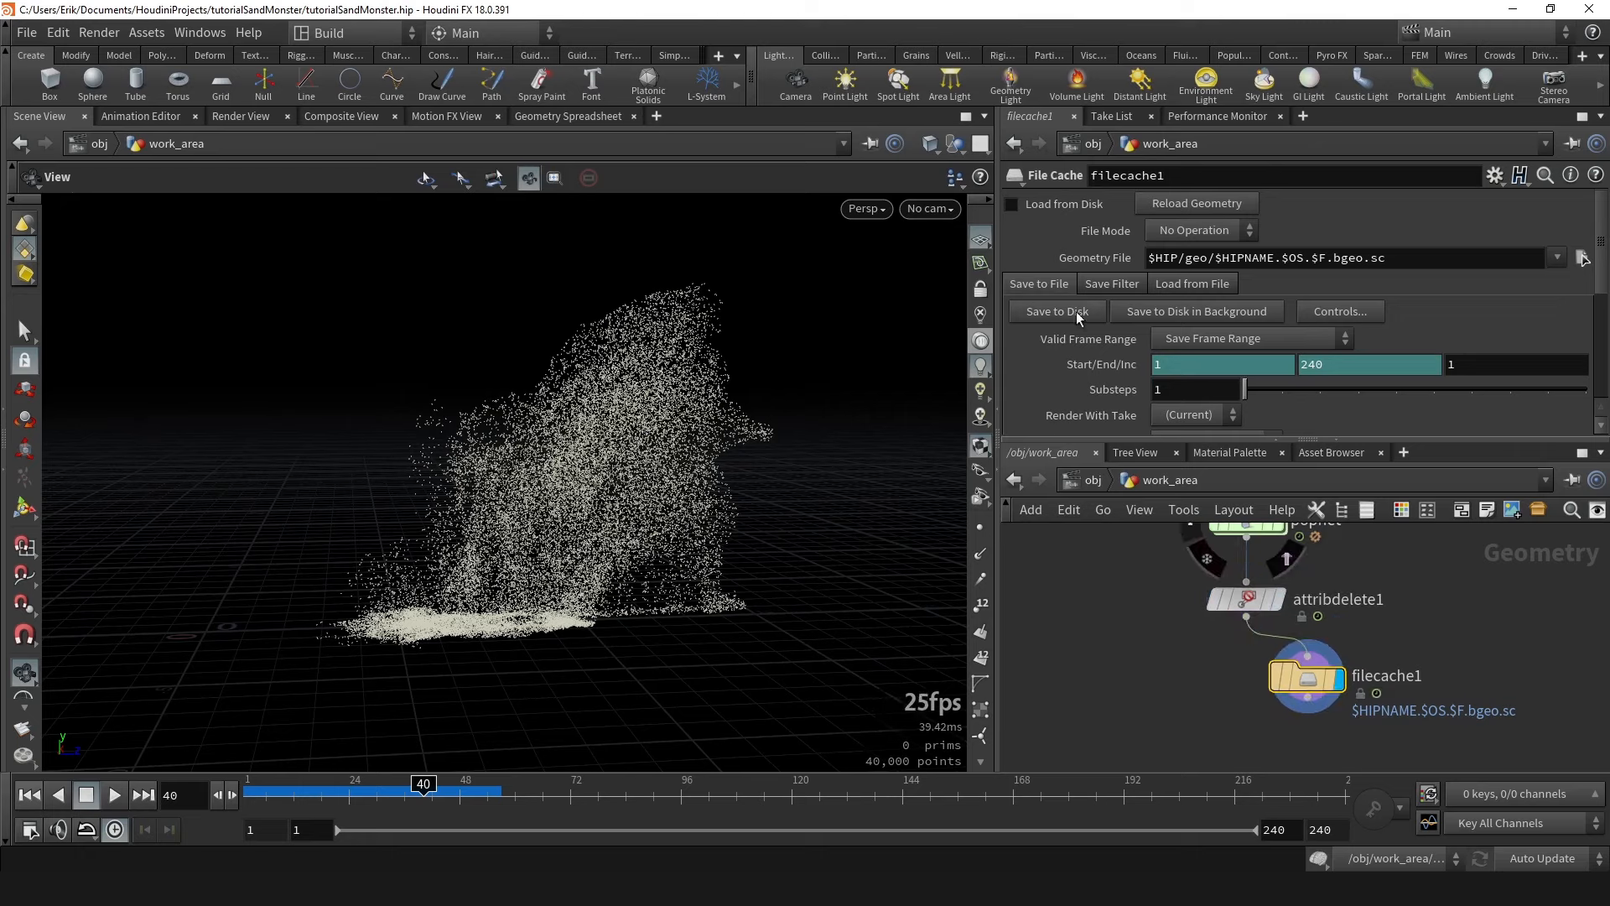
Examine the file cache's default geometry path, browse the $HIP and geo folders, and close the file chooser without choosing a file.
scroll(1538, 716, down, 3)
scroll(1497, 719, up, 3)
middle_drag(1449, 648, 1327, 617)
scroll(1355, 645, down, 3)
scroll(1315, 650, up, 3)
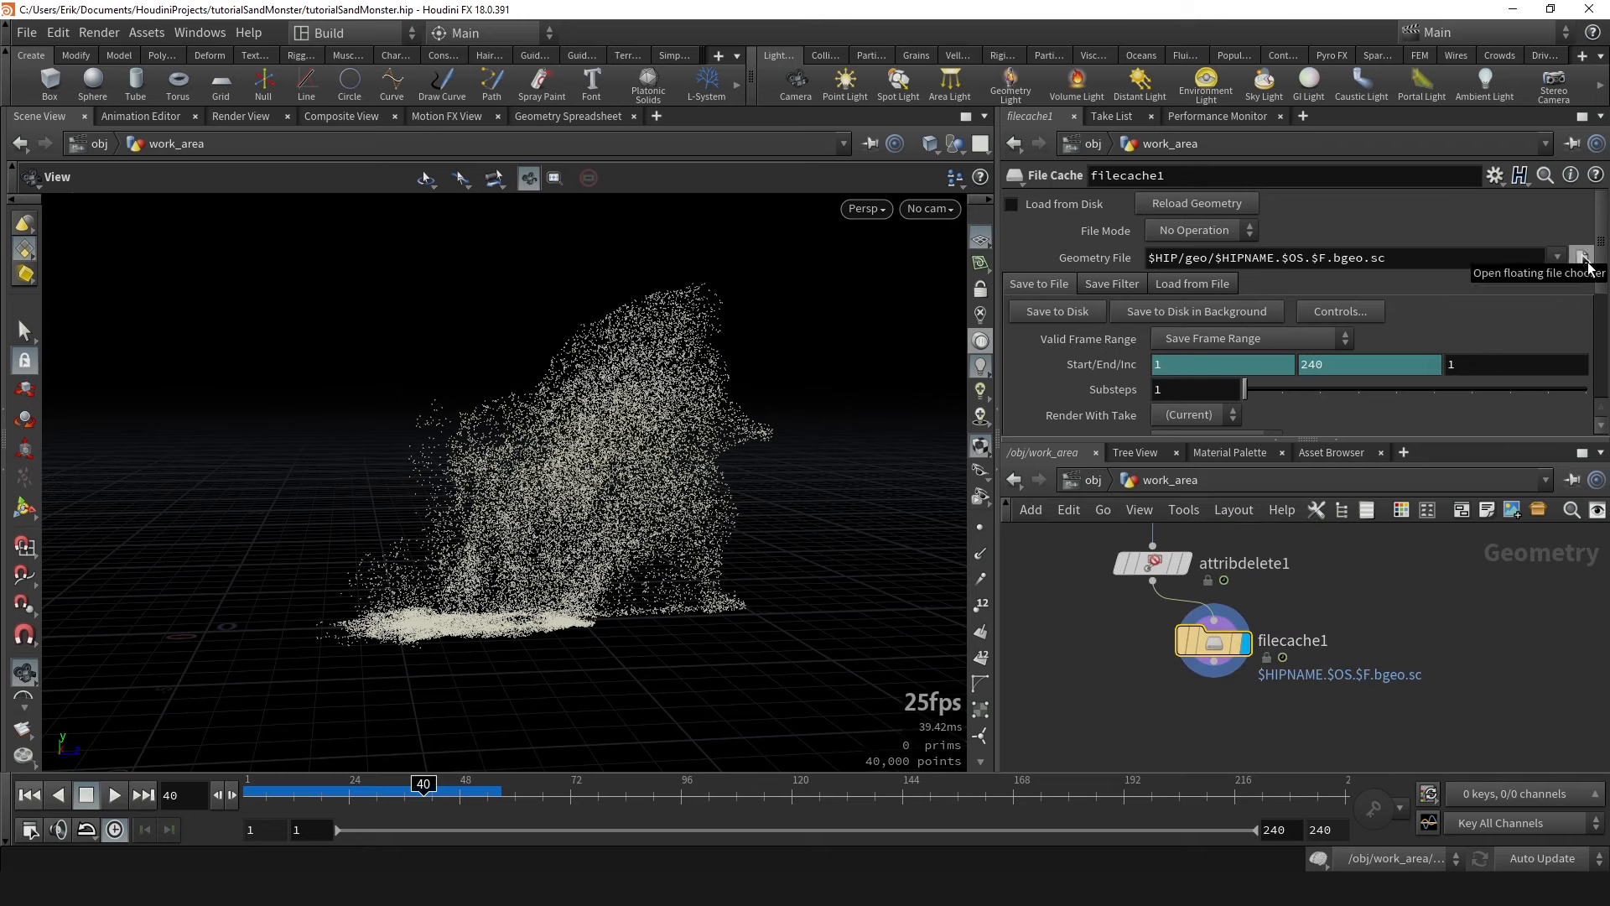
drag(1274, 258, 1113, 259)
click(1171, 256)
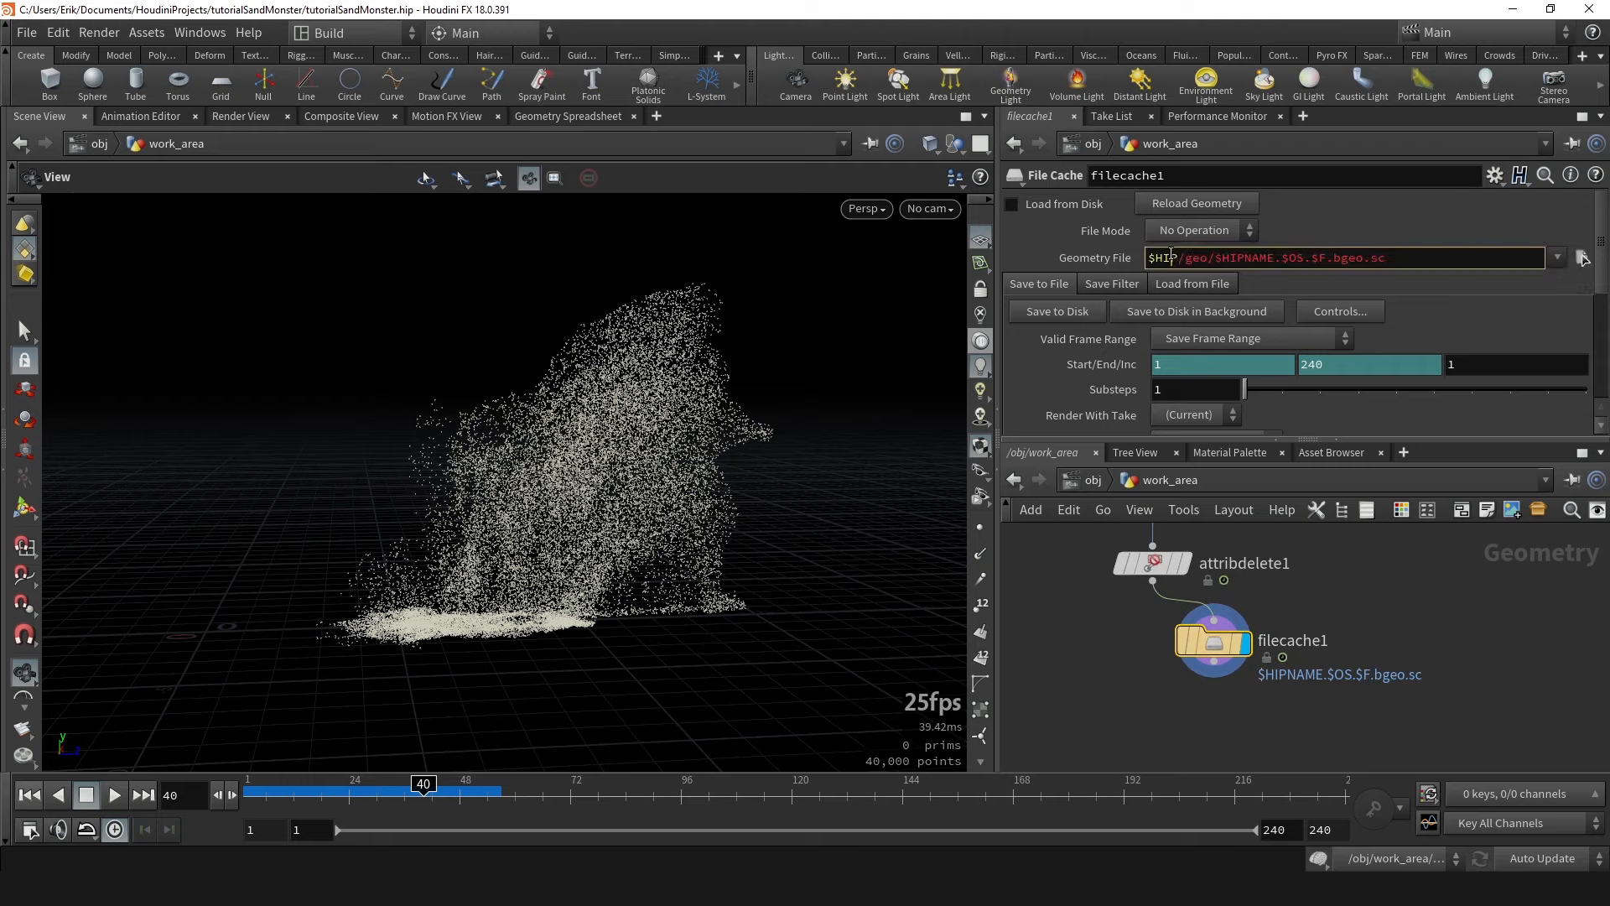
click(1215, 258)
drag(1215, 258, 1388, 258)
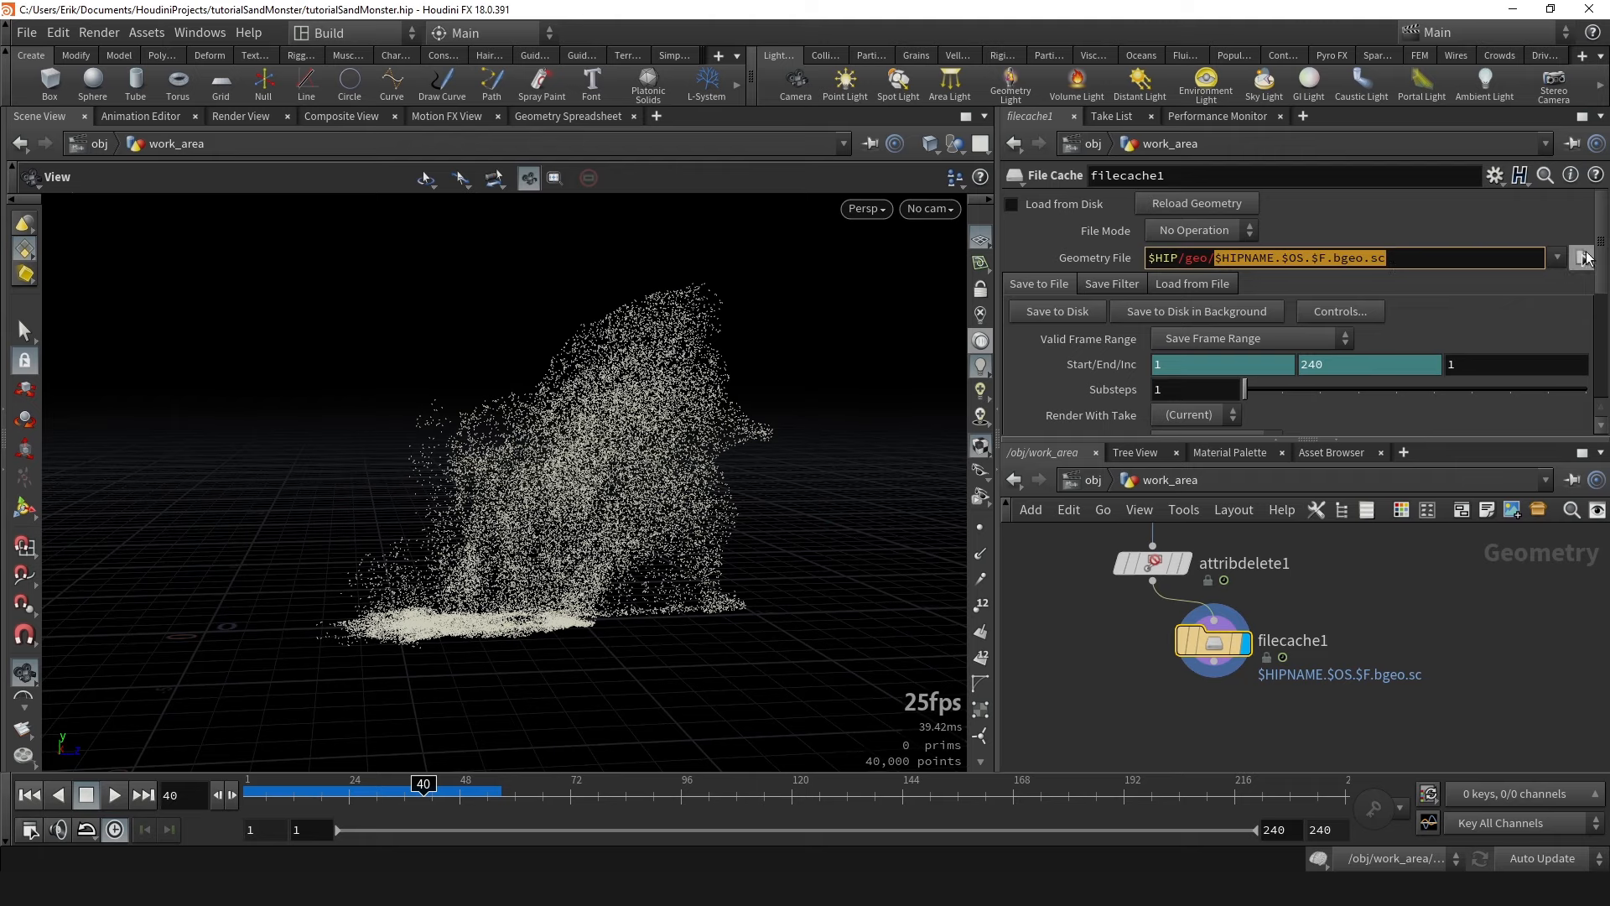
click(1583, 258)
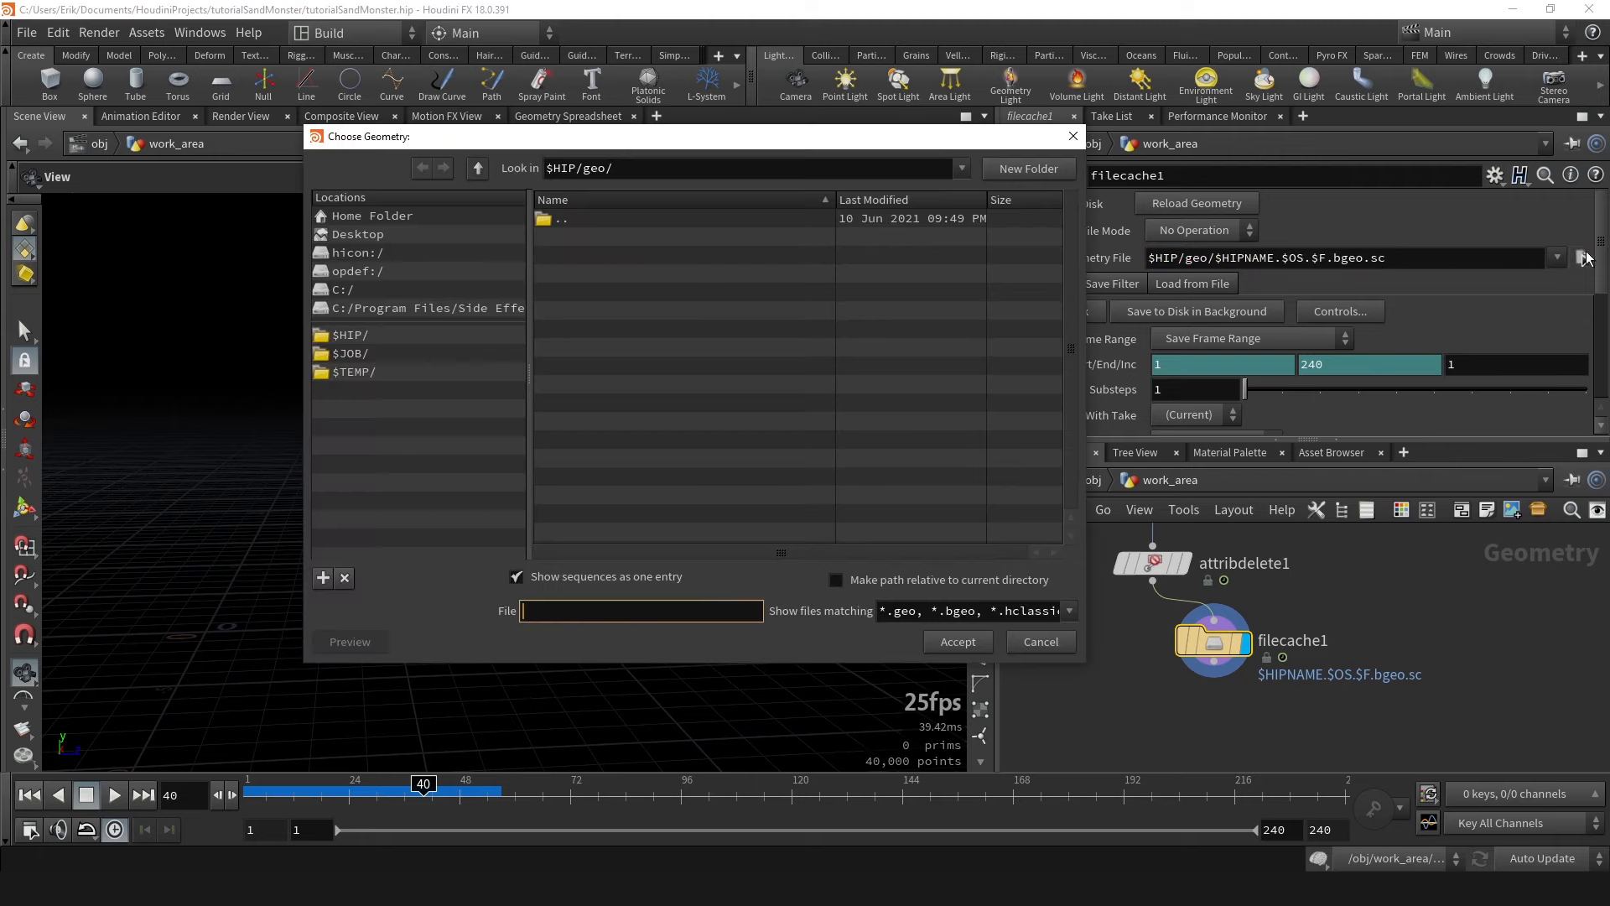
click(478, 169)
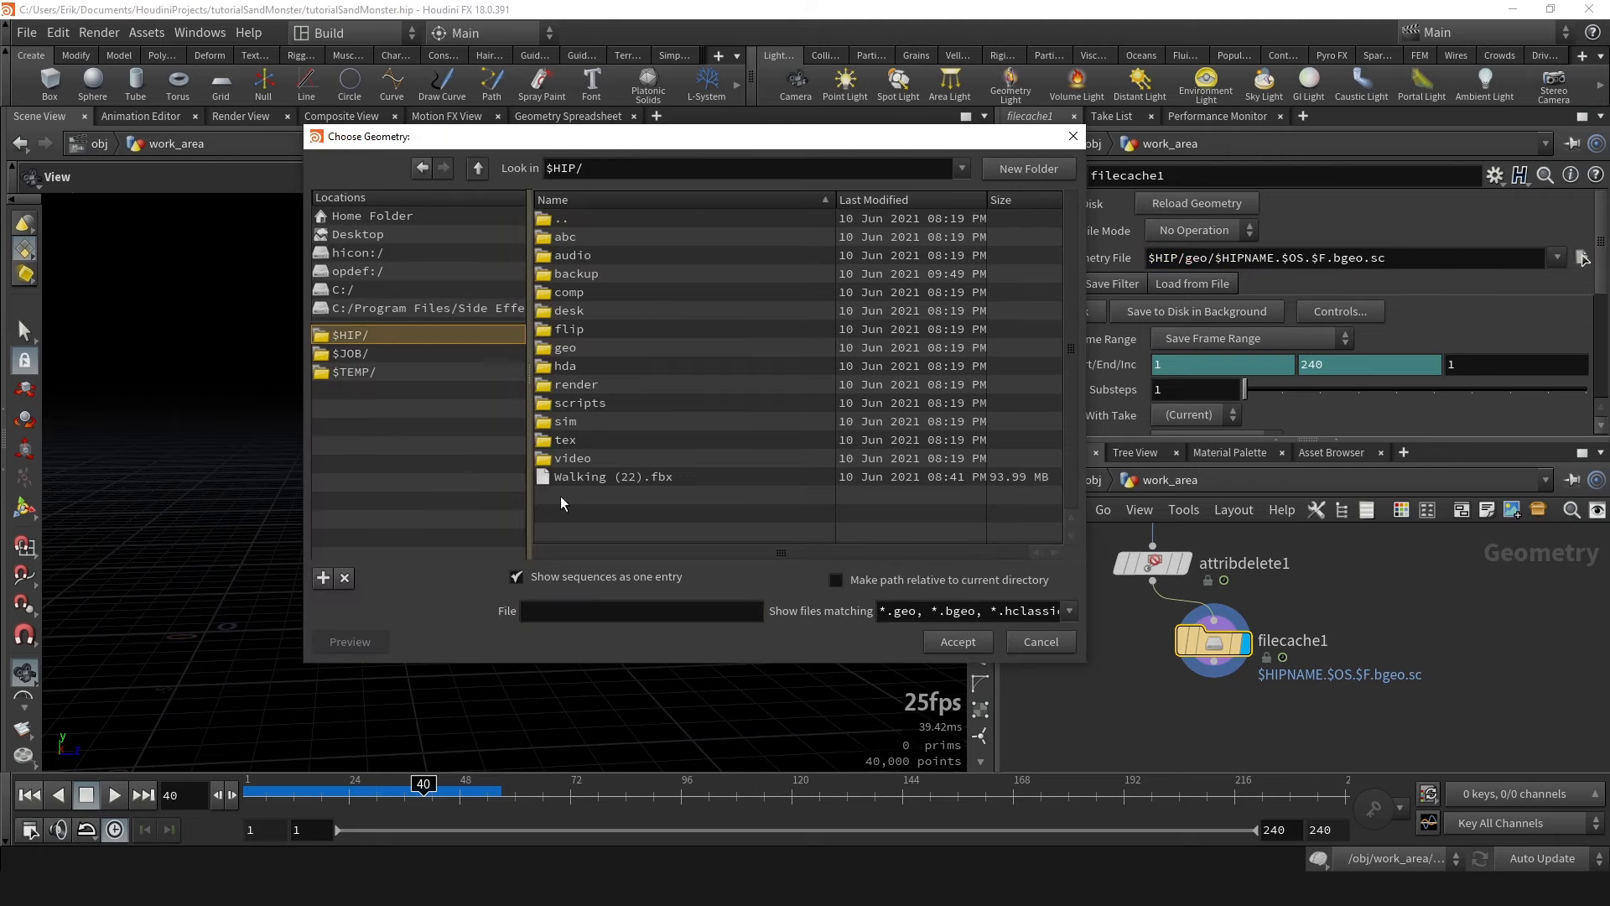
double_click(565, 349)
click(1073, 139)
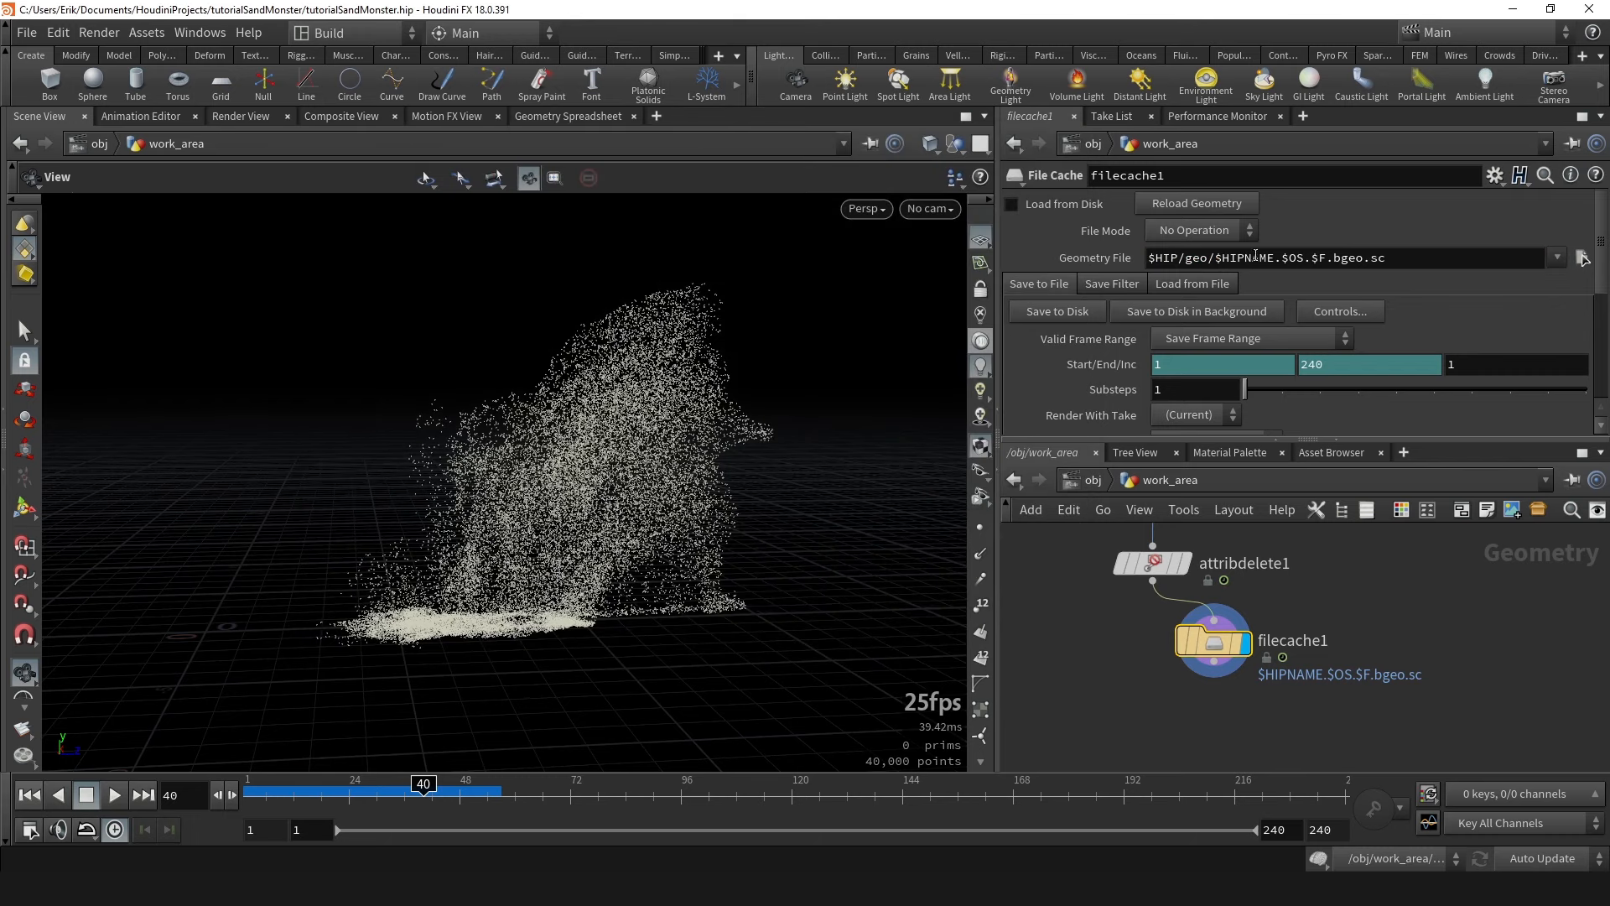
Set filecache1's Geometry File path to $HIP/geo/$OS.
click(1215, 259)
mouse_move(1215, 258)
mouse_down()
mouse_move(1430, 266)
mouse_move(1214, 272)
mouse_up()
key(BackSpace)
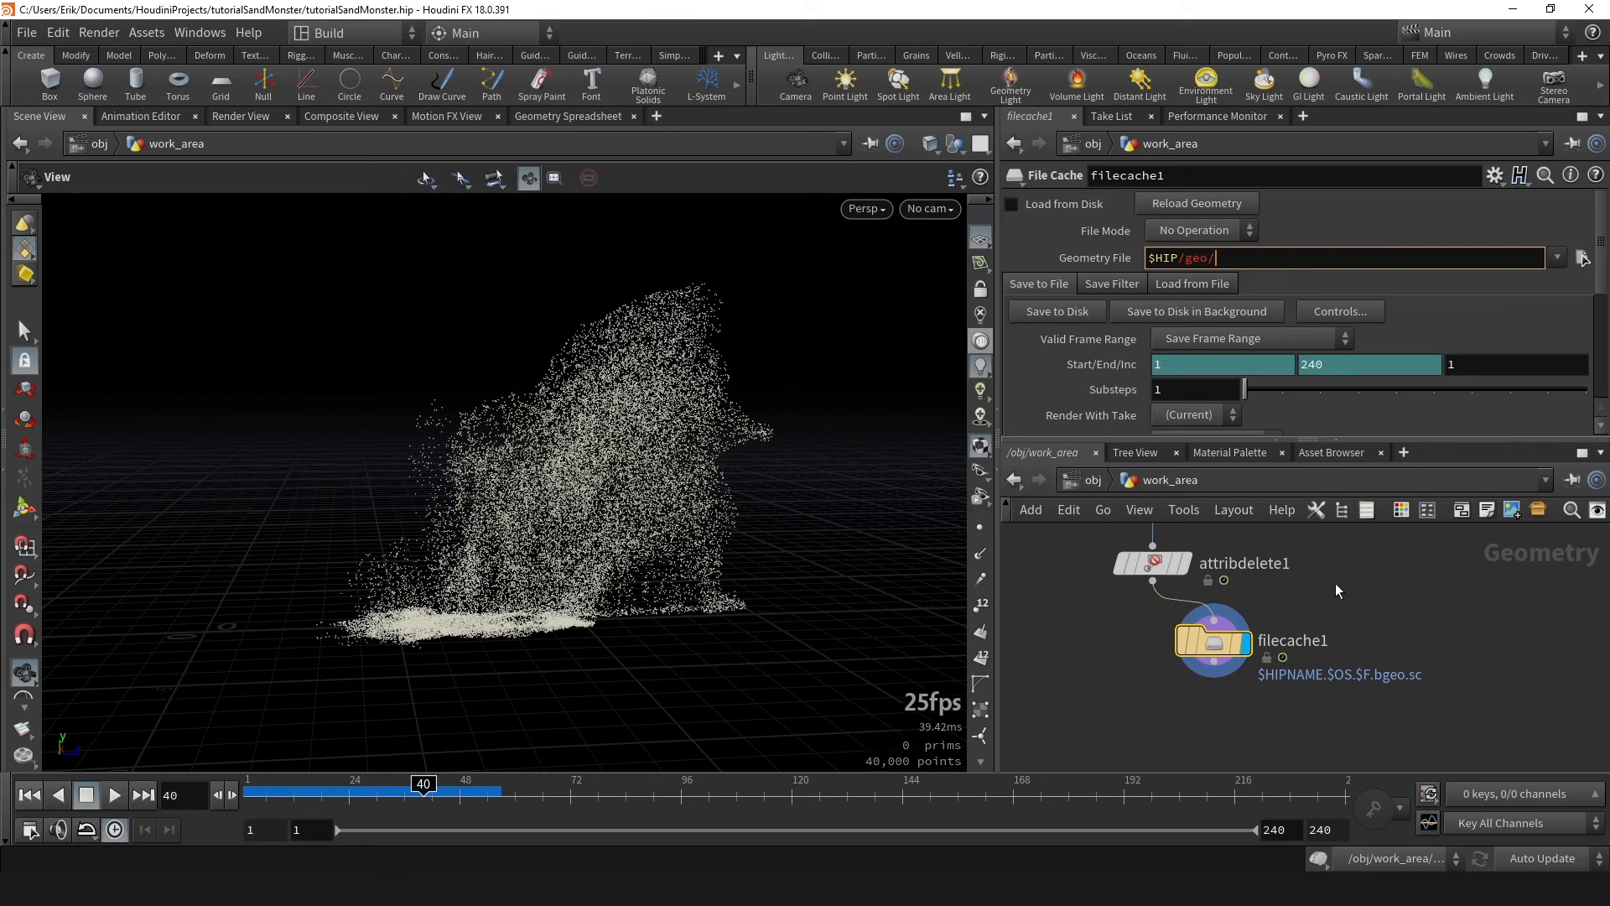
text($OS)
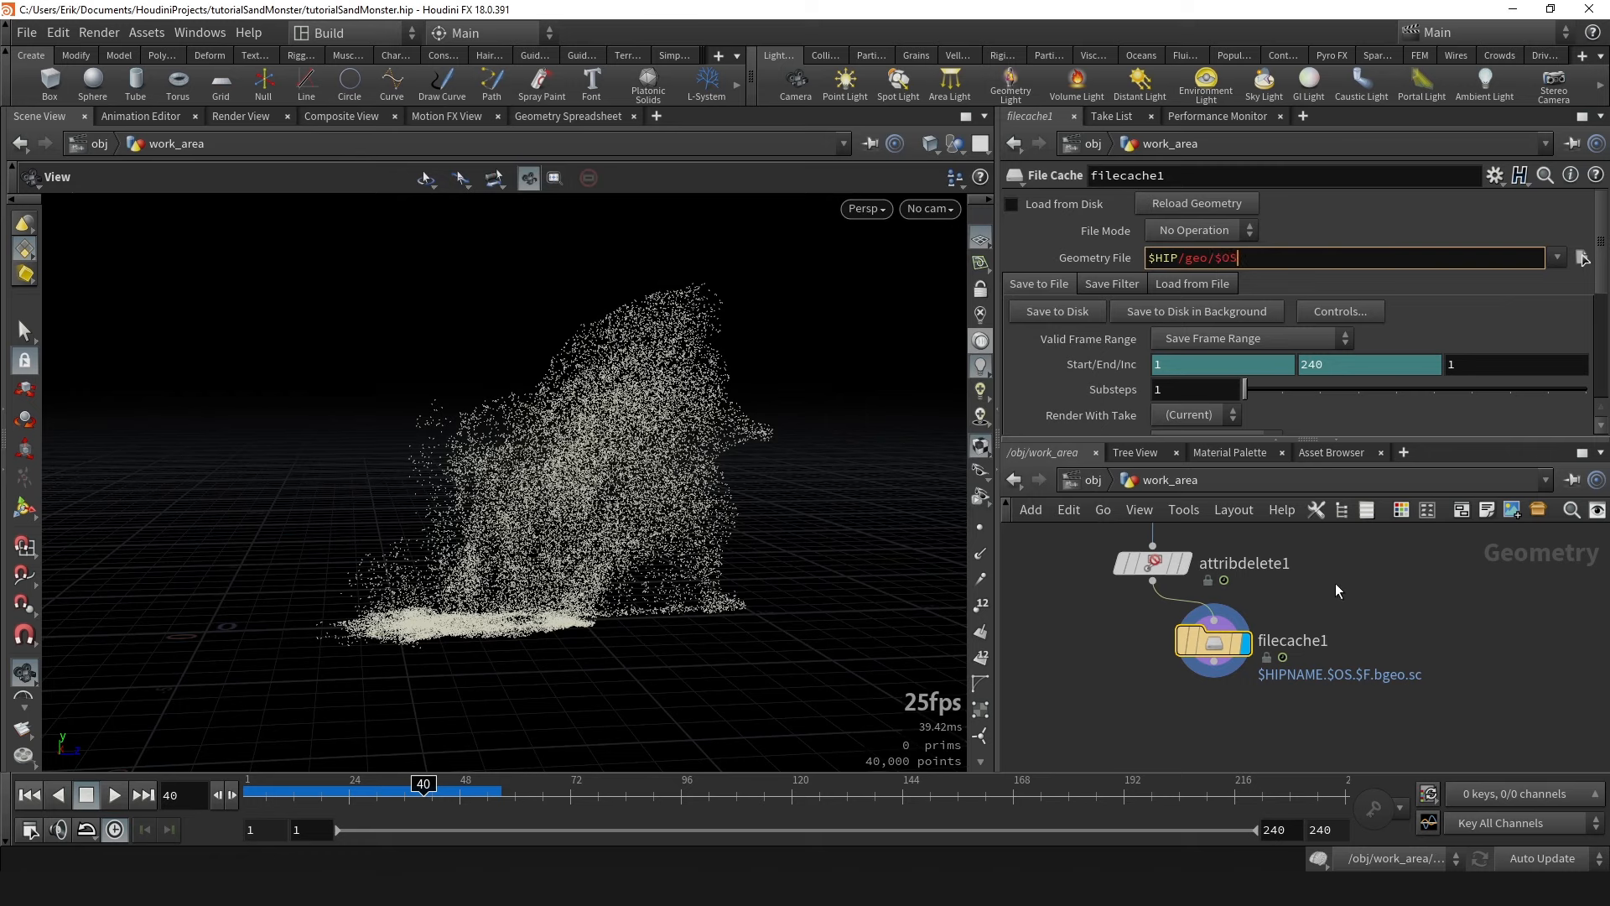
key(Return)
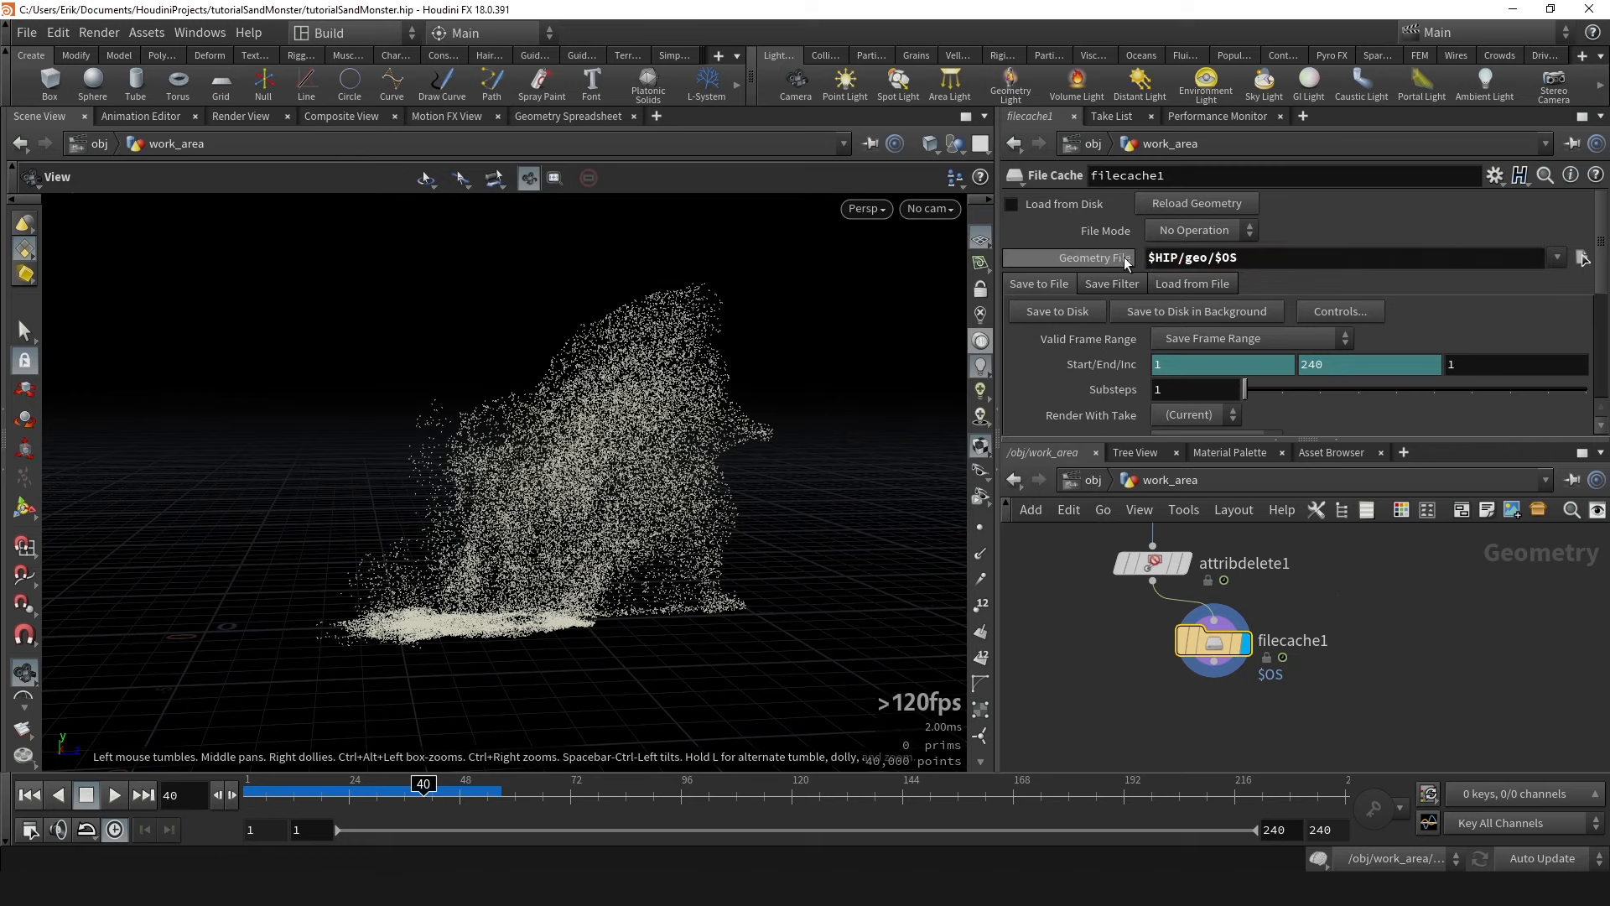
Expand the Geometry File path to its evaluated value and compare its ending with the file cache node's name.
drag(1244, 264, 1215, 270)
double_click(1309, 640)
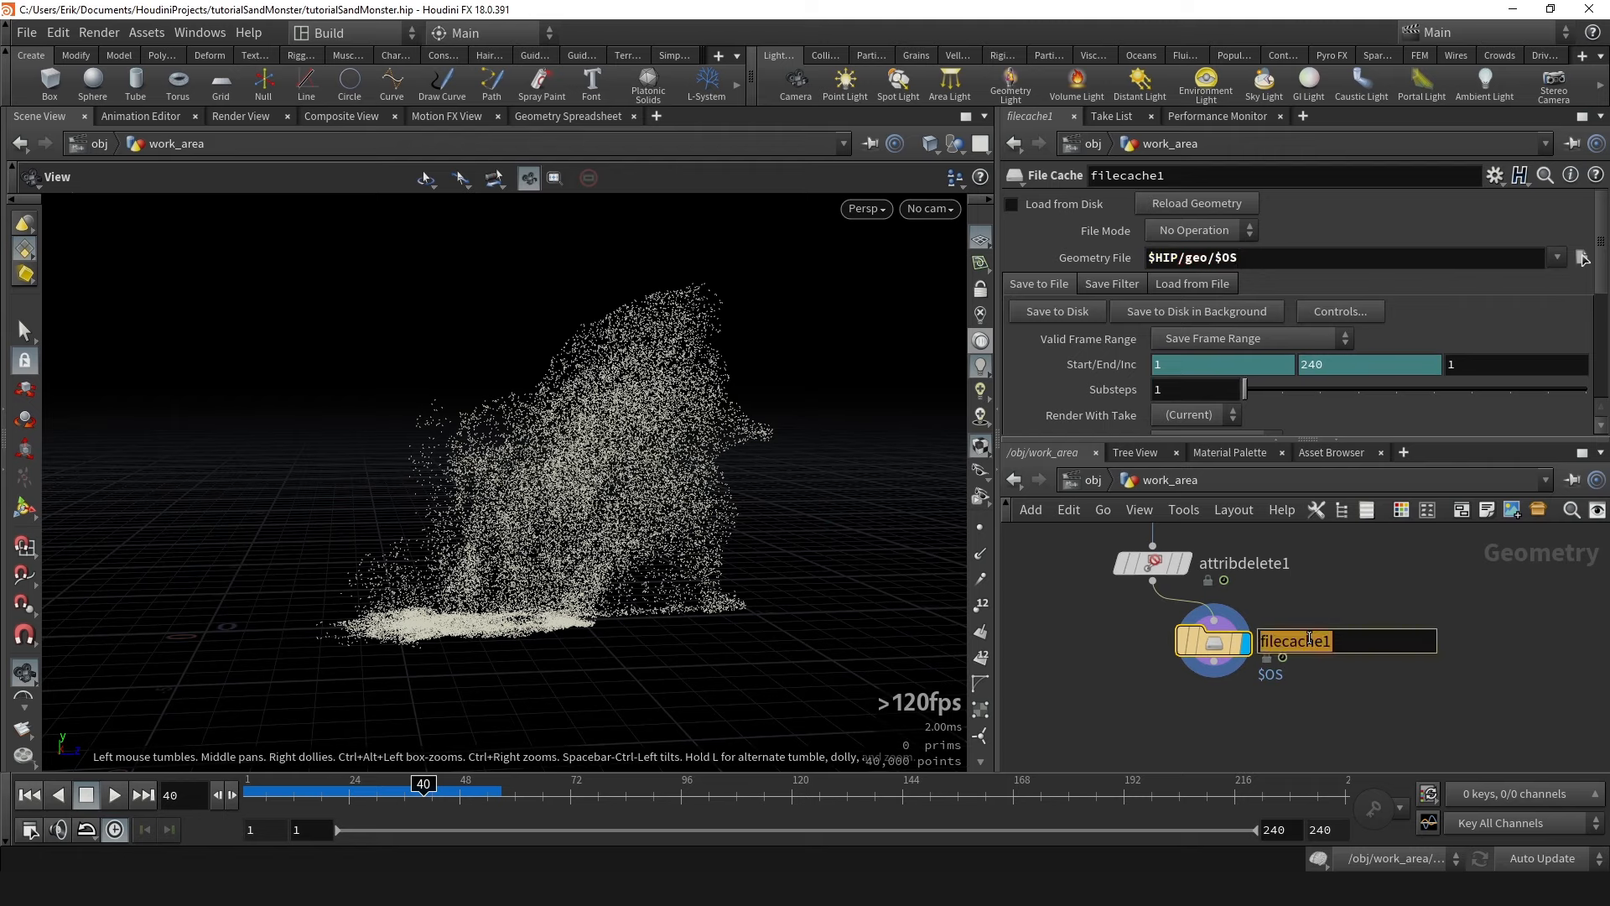
click(1307, 641)
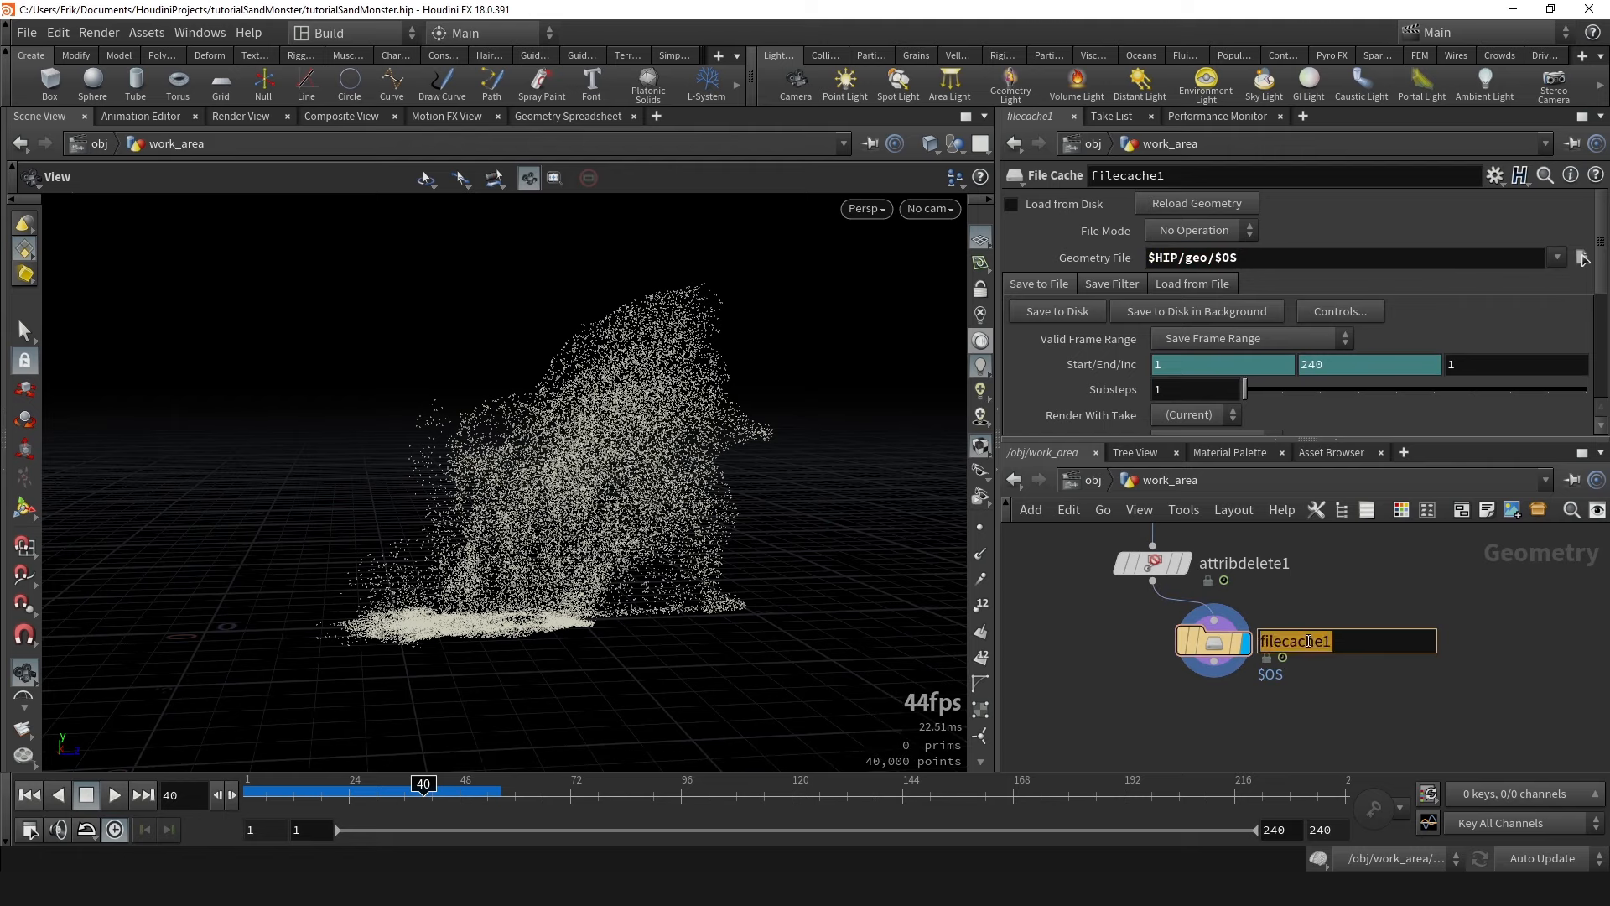
drag(1239, 259, 1213, 259)
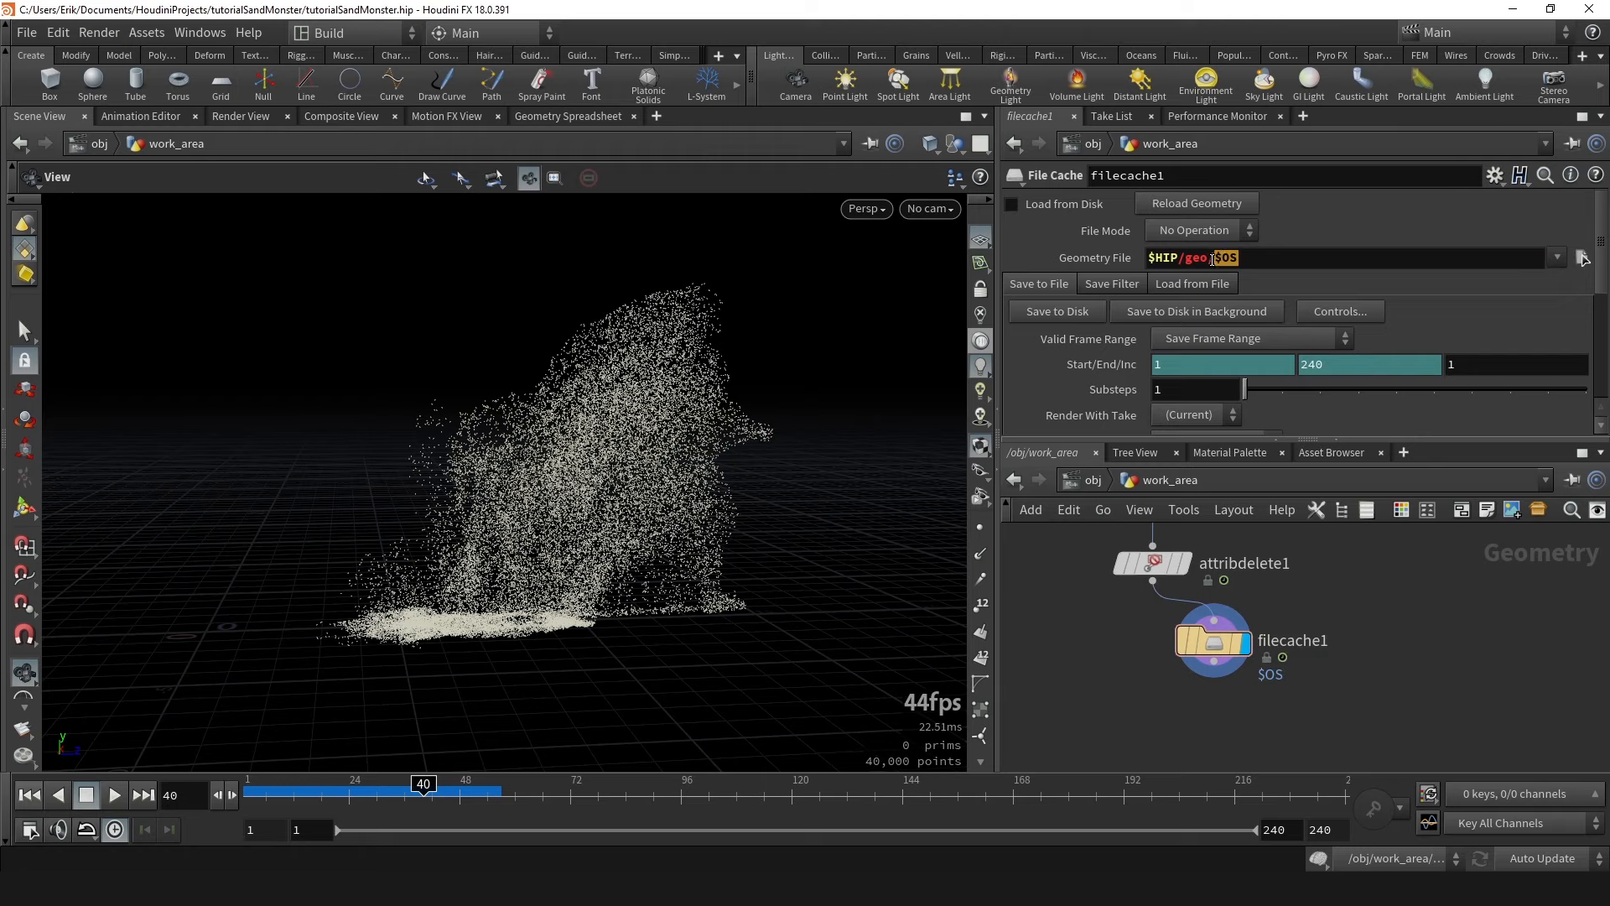
click(1100, 254)
drag(1220, 259, 1605, 261)
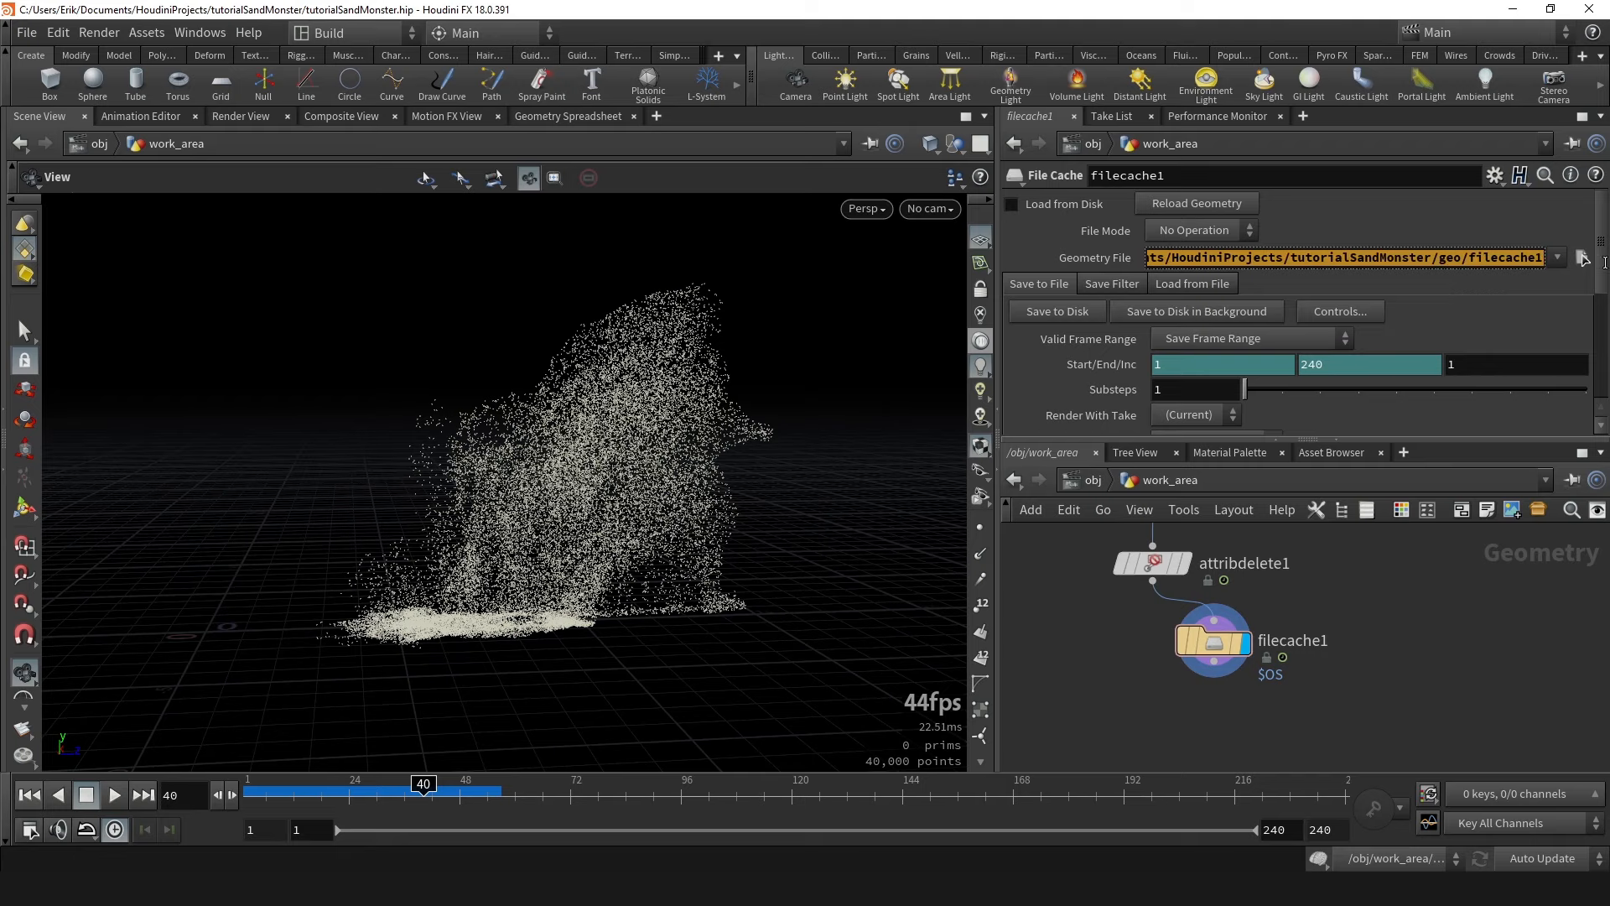
click(1490, 259)
drag(1437, 256, 1576, 257)
click(1527, 257)
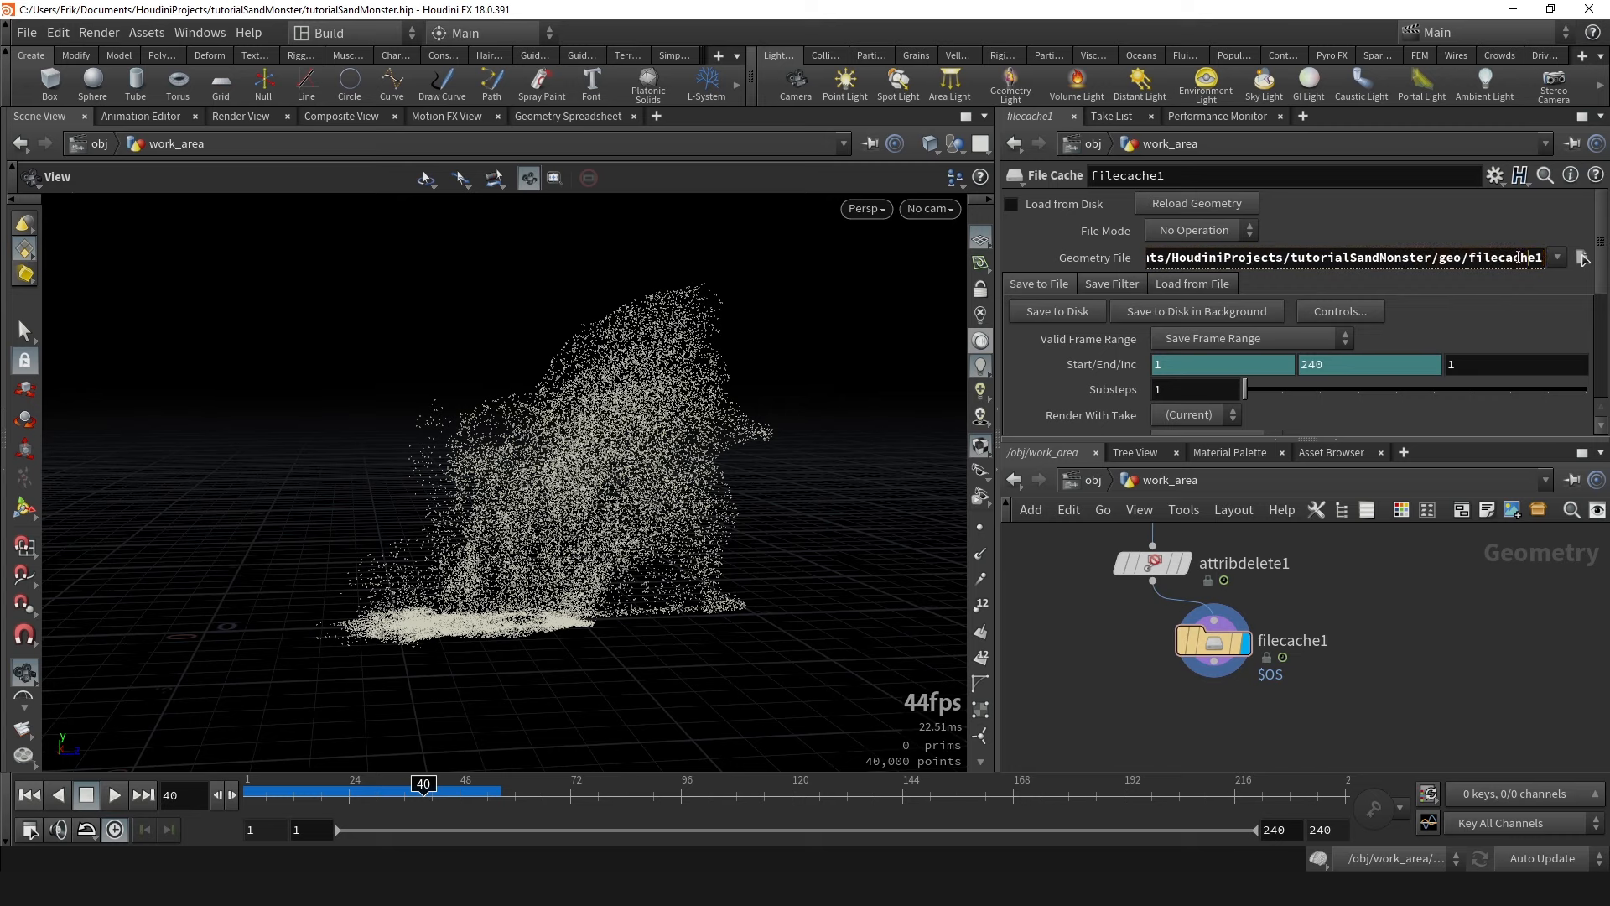
key(shift+End)
Rename the file cache node as cache_sand_particles_v1.
double_click(1302, 640)
text(cache_sand_part)
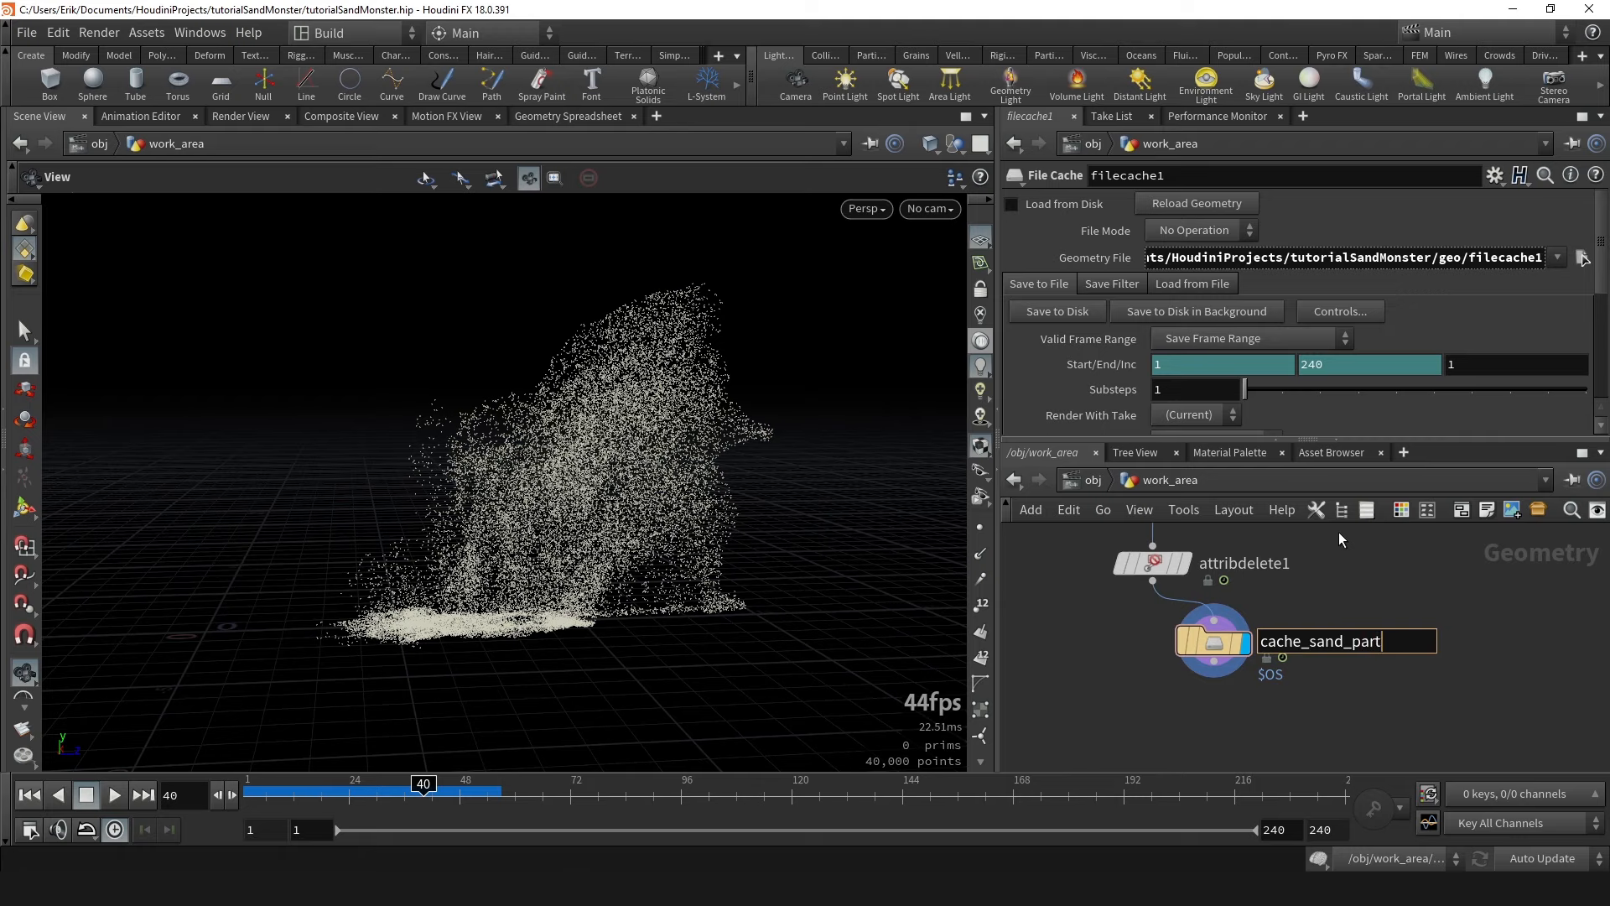
text(icles_v1)
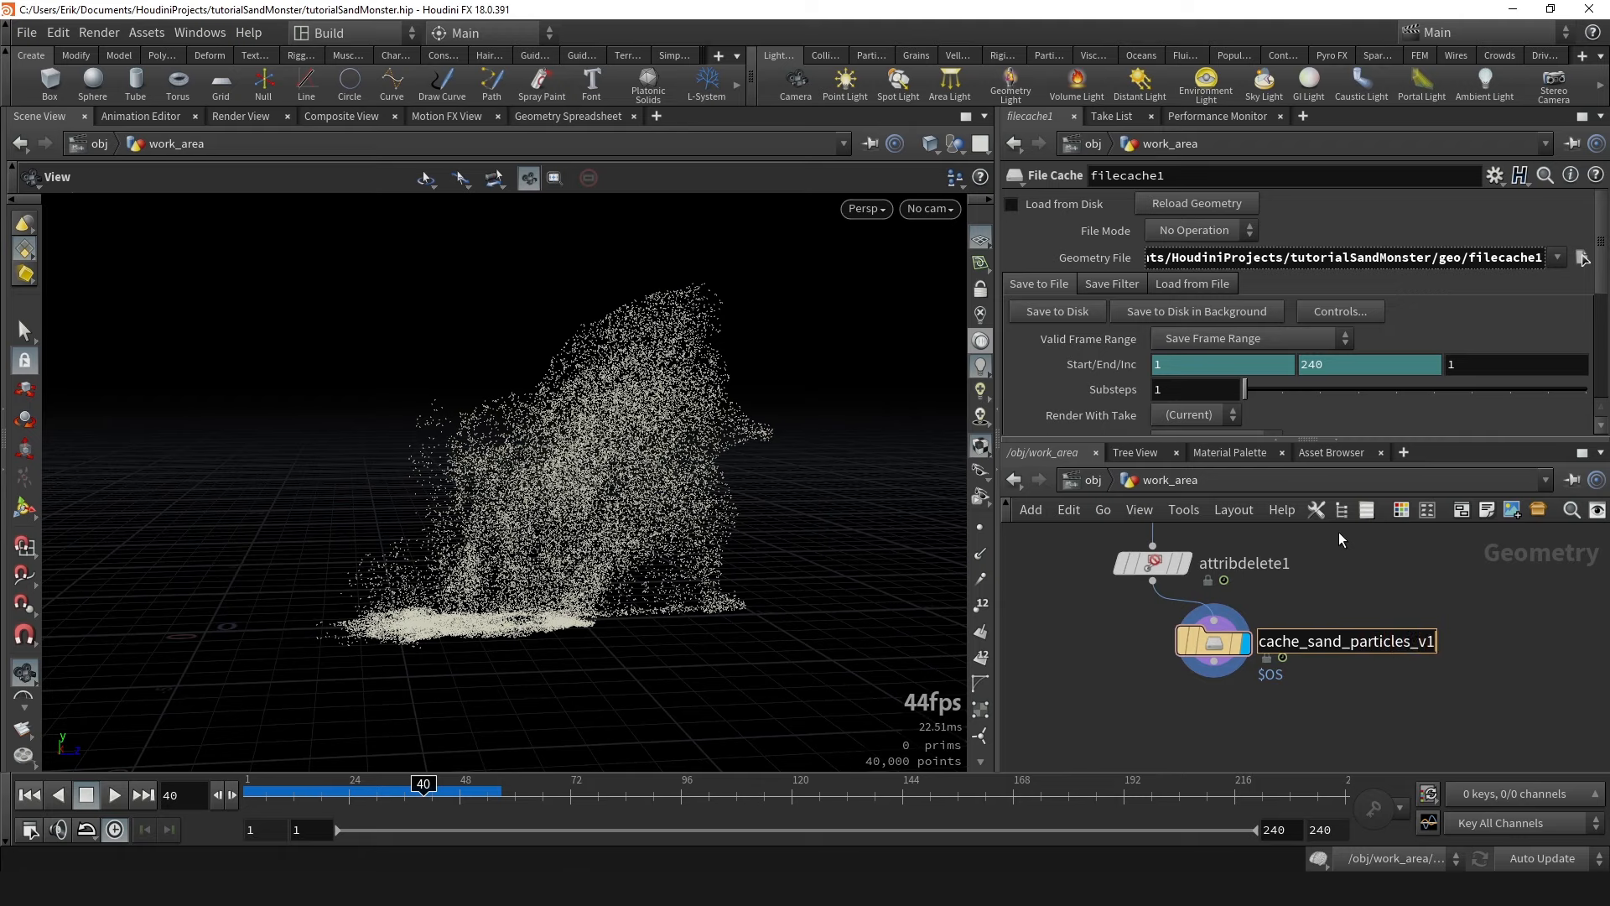
key(Return)
drag(1347, 589, 1169, 712)
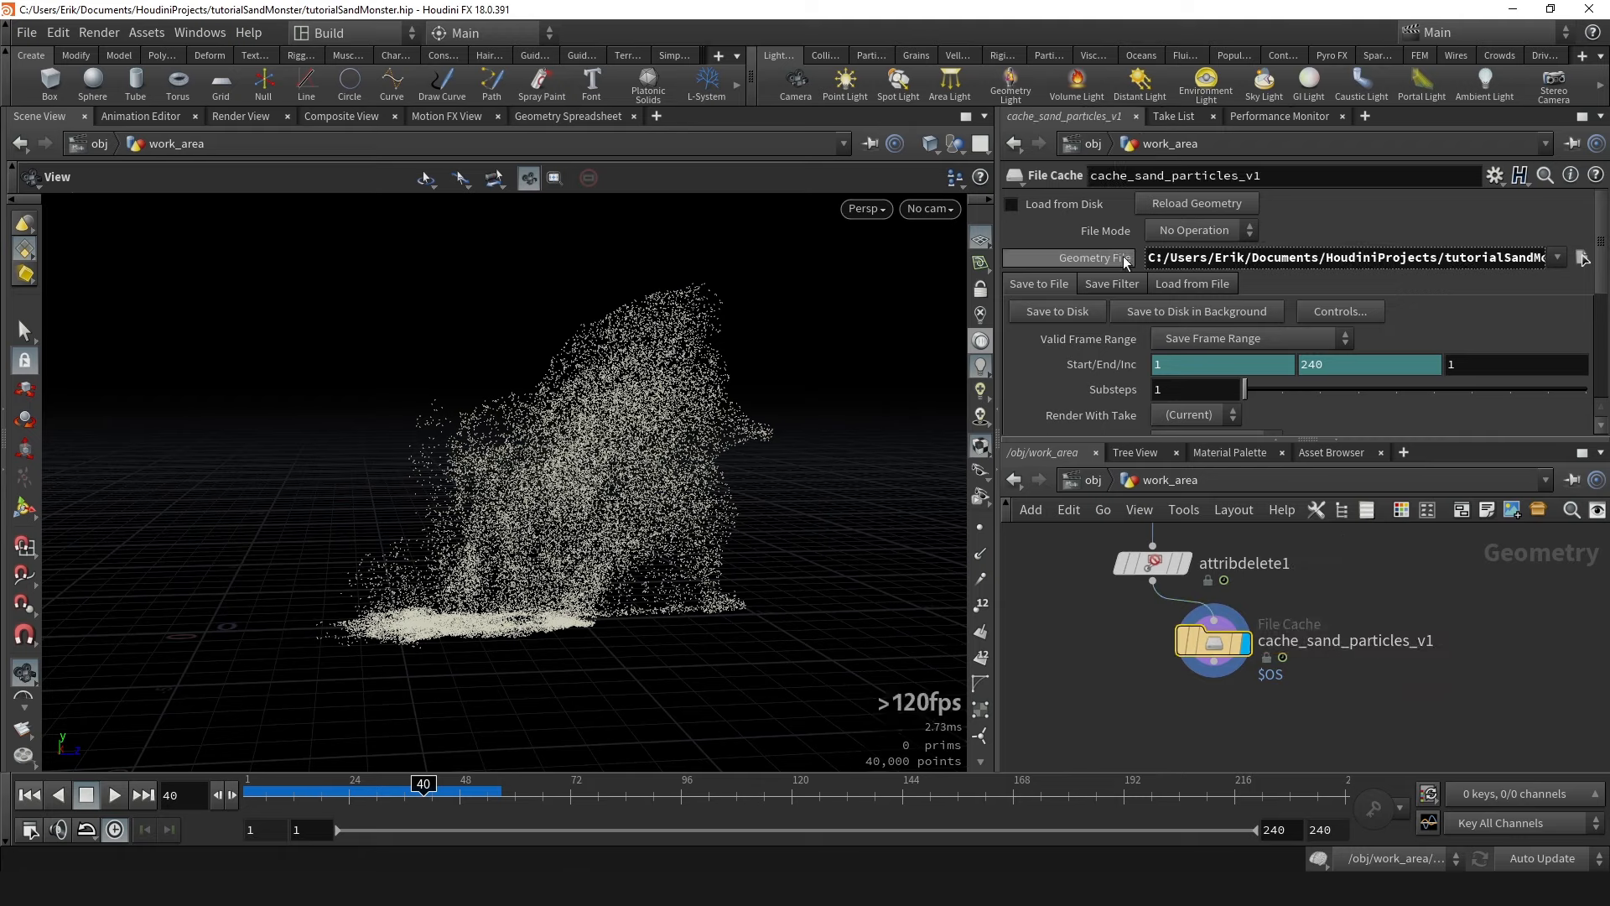
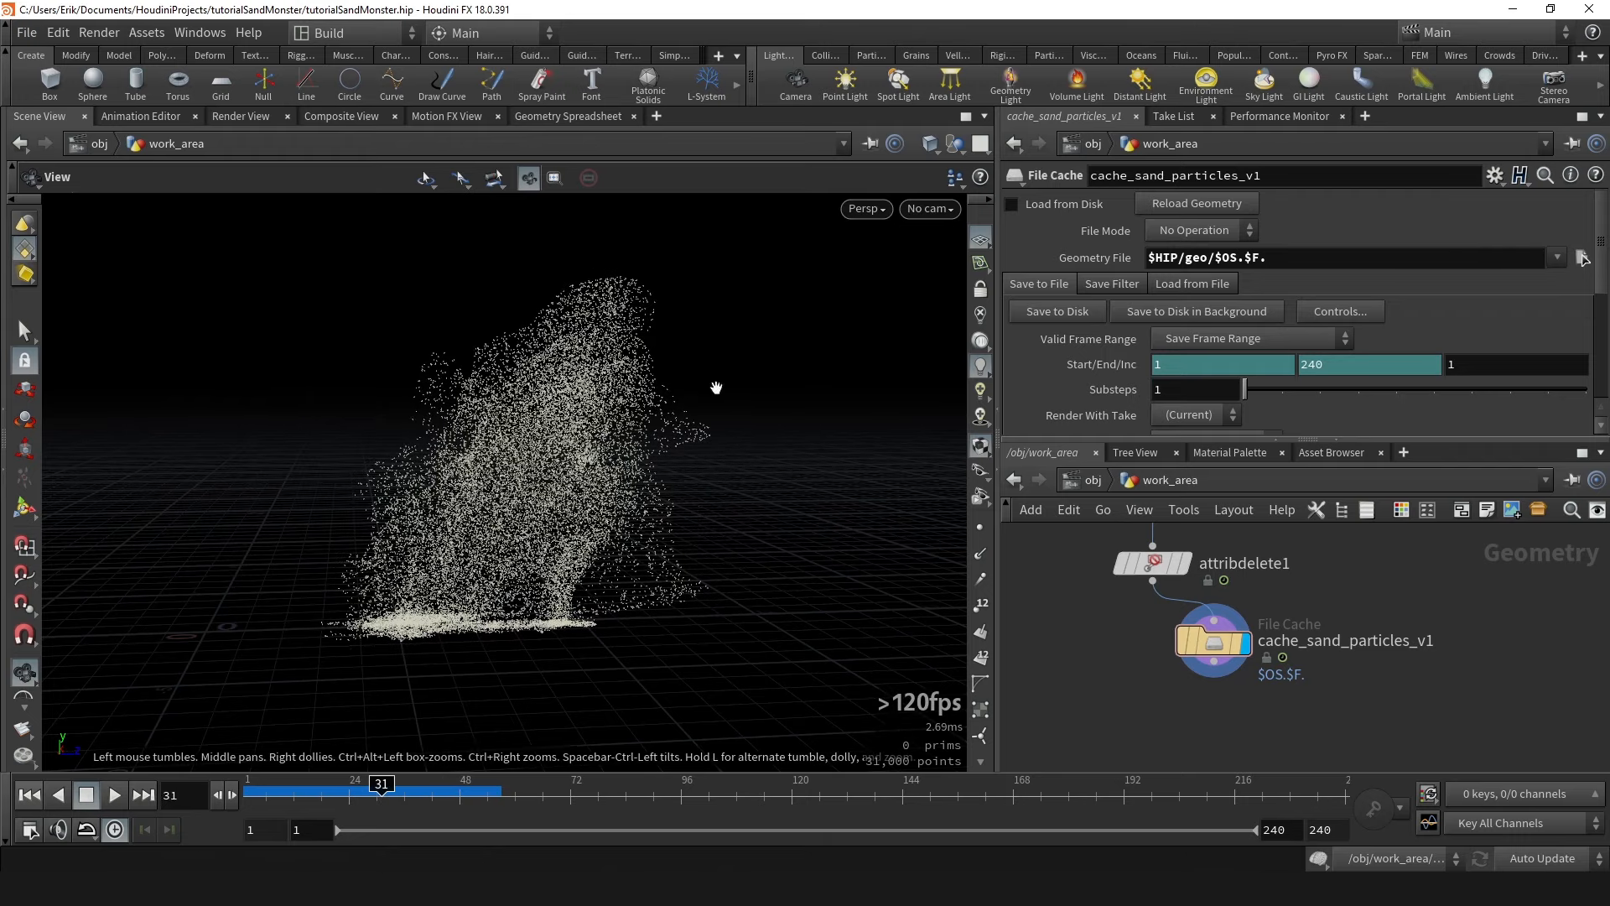
Set the file cache's Geometry File path to $HIP/geo/$OS.$F.bgeo.sc.
drag(615, 379, 650, 374)
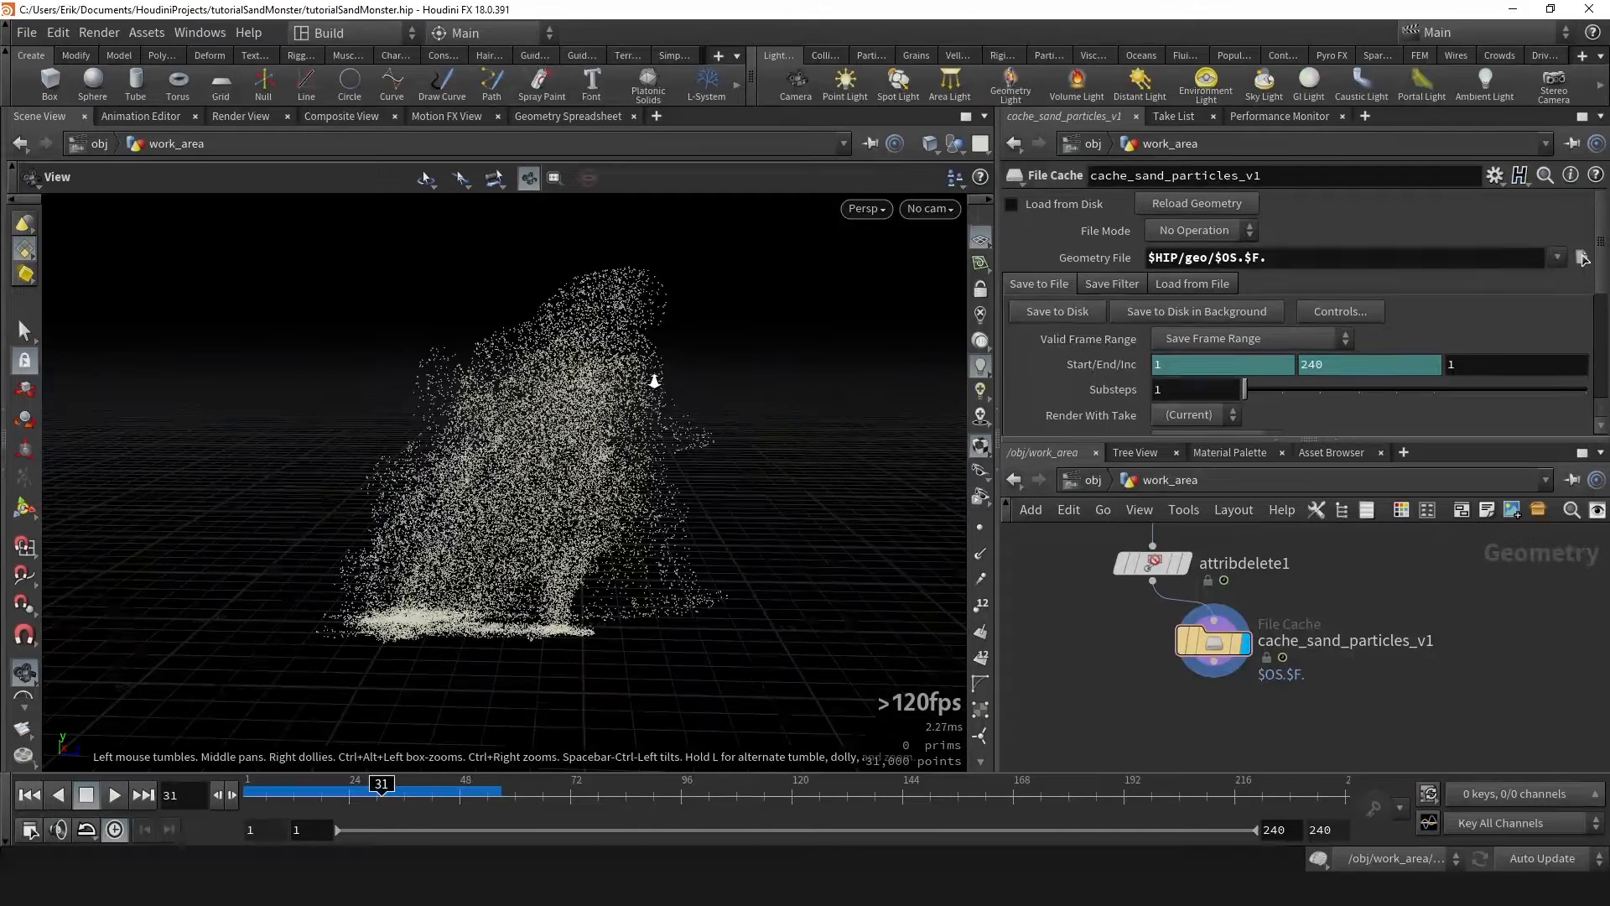
click(1291, 263)
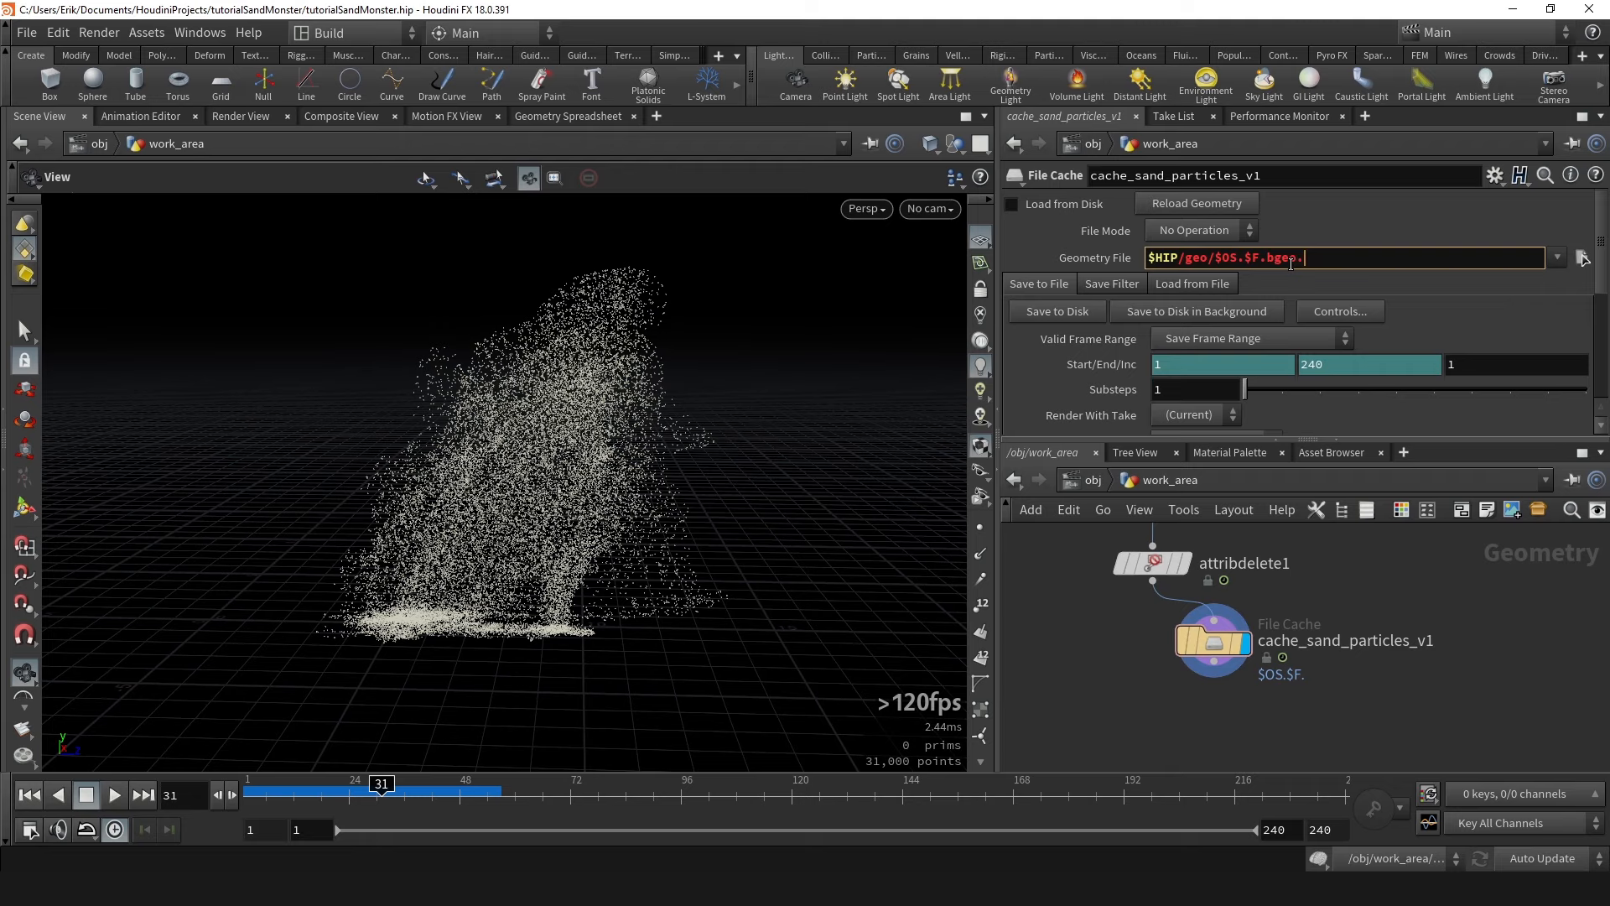
key(Return)
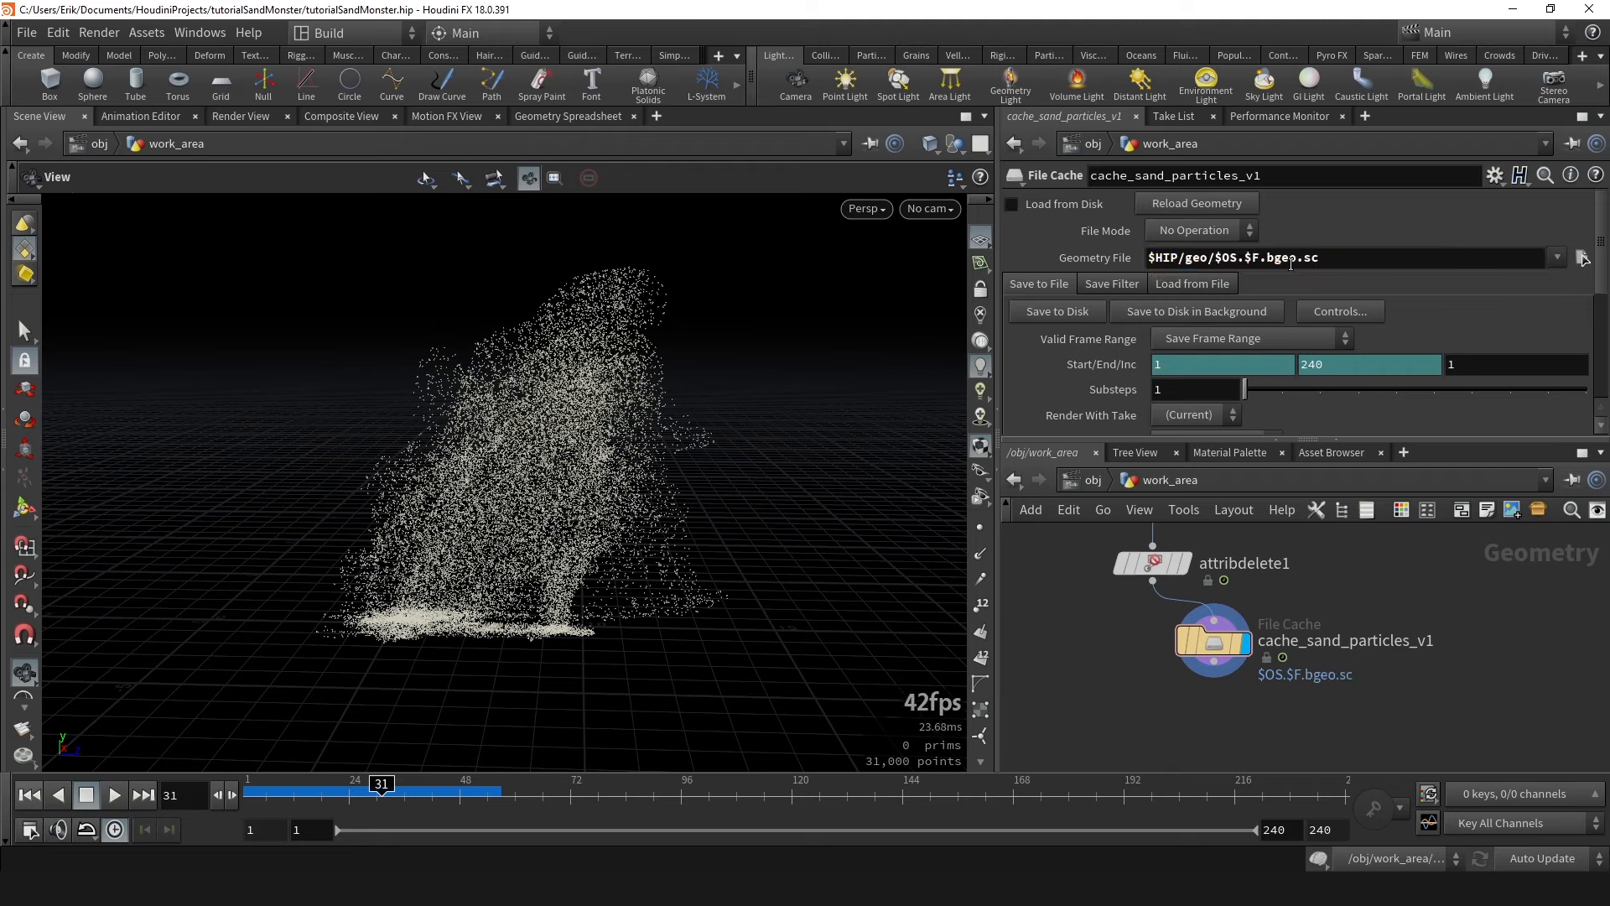
Revert the Geometry File path to its default for comparison, and undo the revert.
ctrl+middle_click(1097, 259)
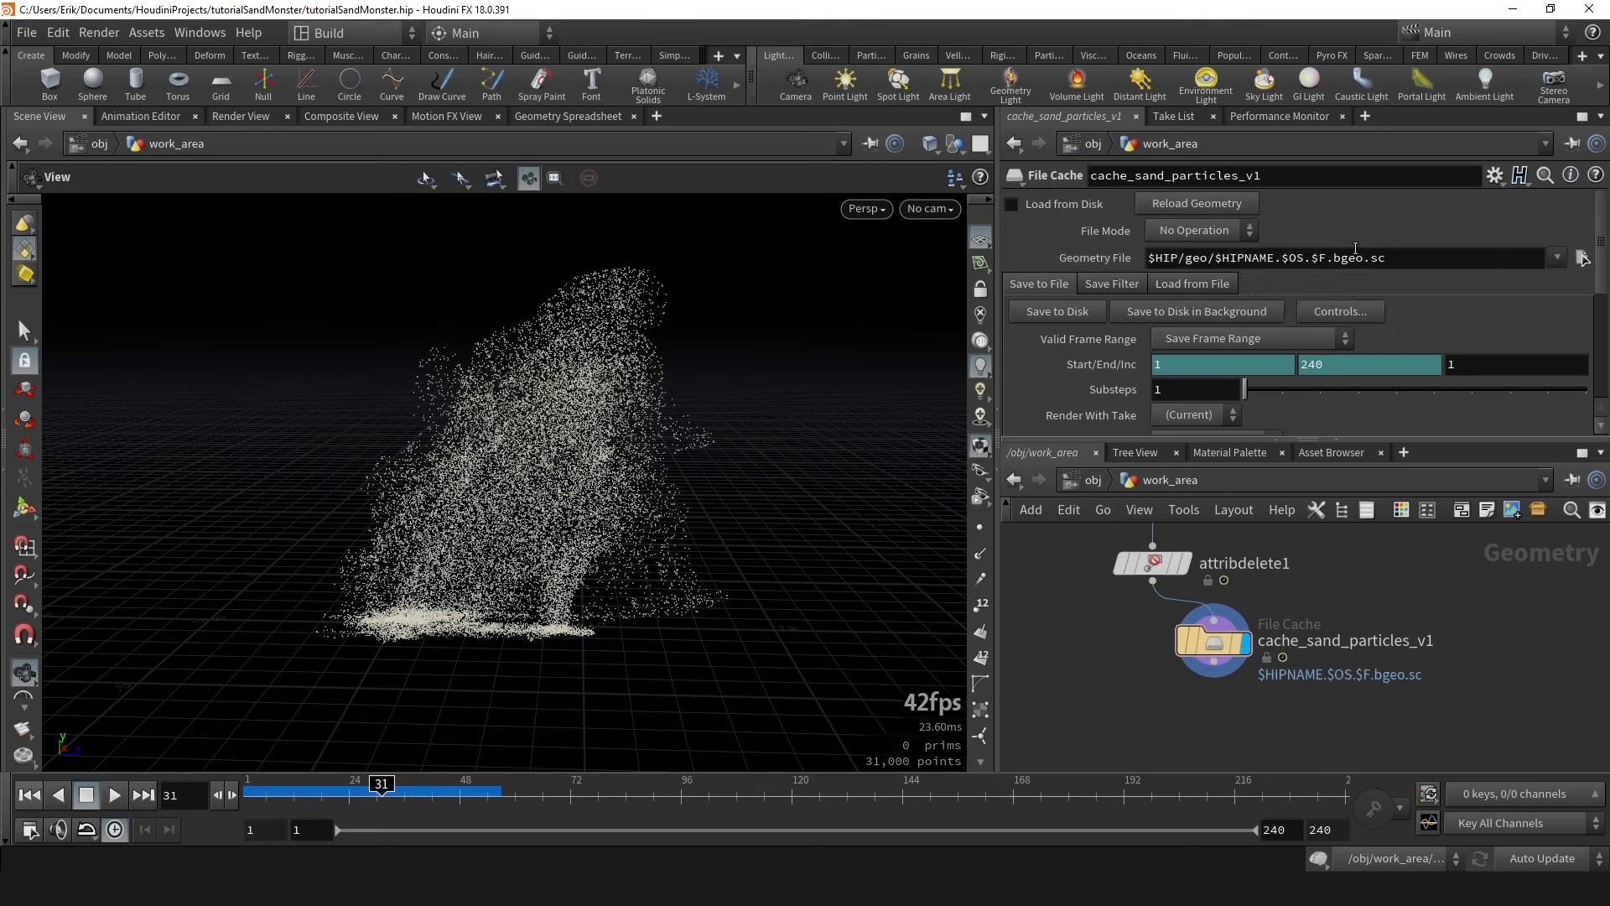
key(ctrl+z)
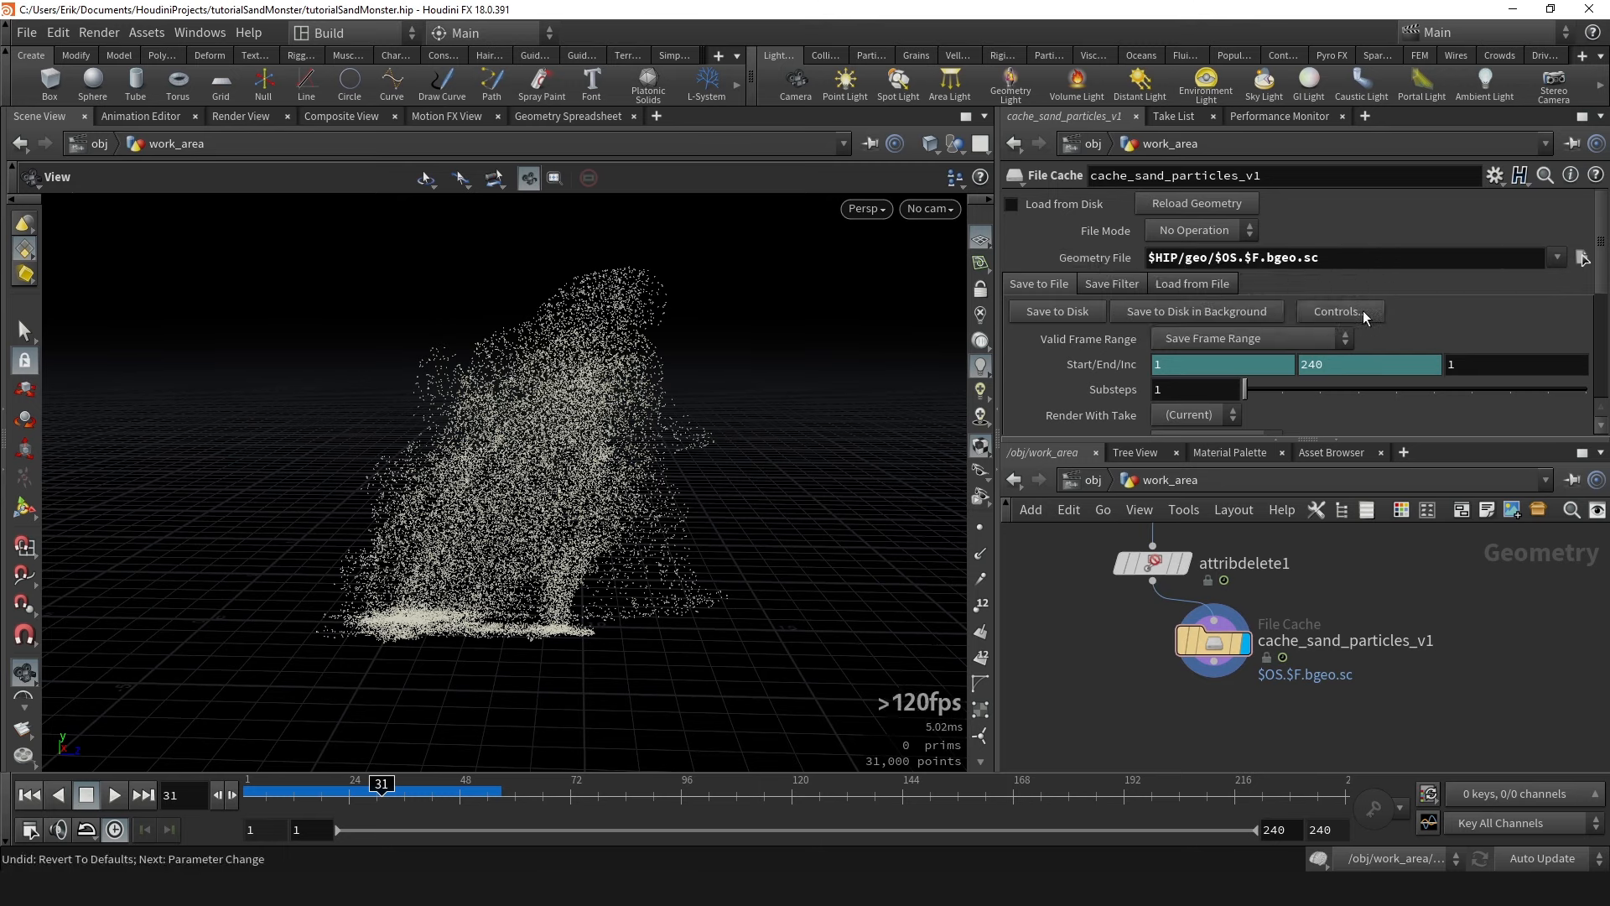
click(1326, 257)
drag(1266, 268, 1256, 454)
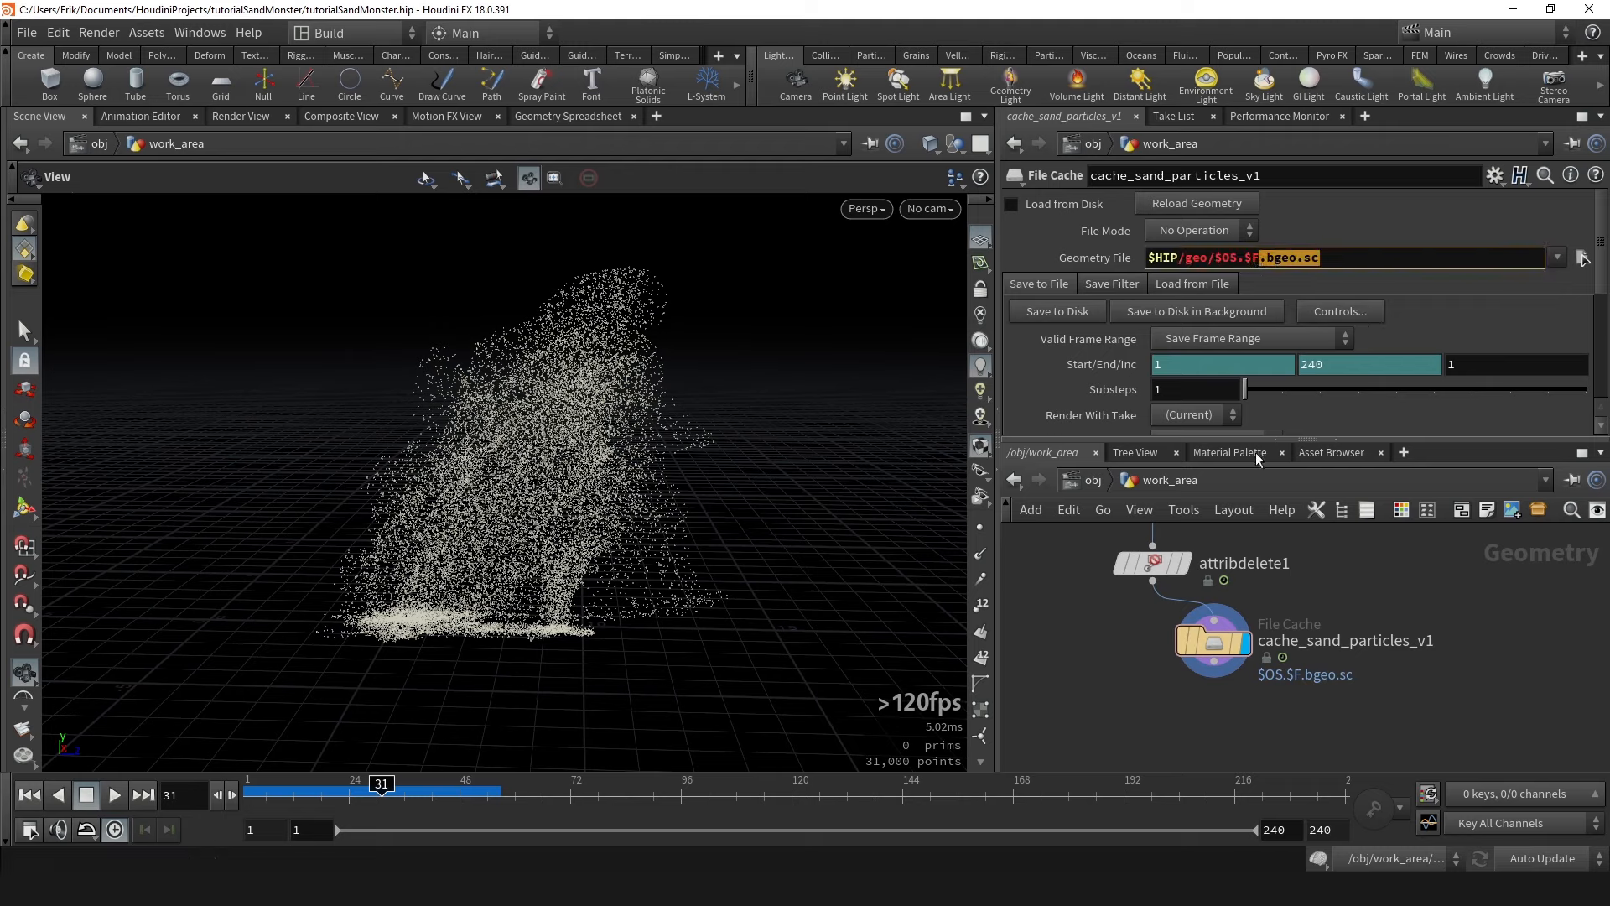
Save the sand particle cache to disk, interrupt the write partway, and dismiss the Houdini Console.
click(1075, 320)
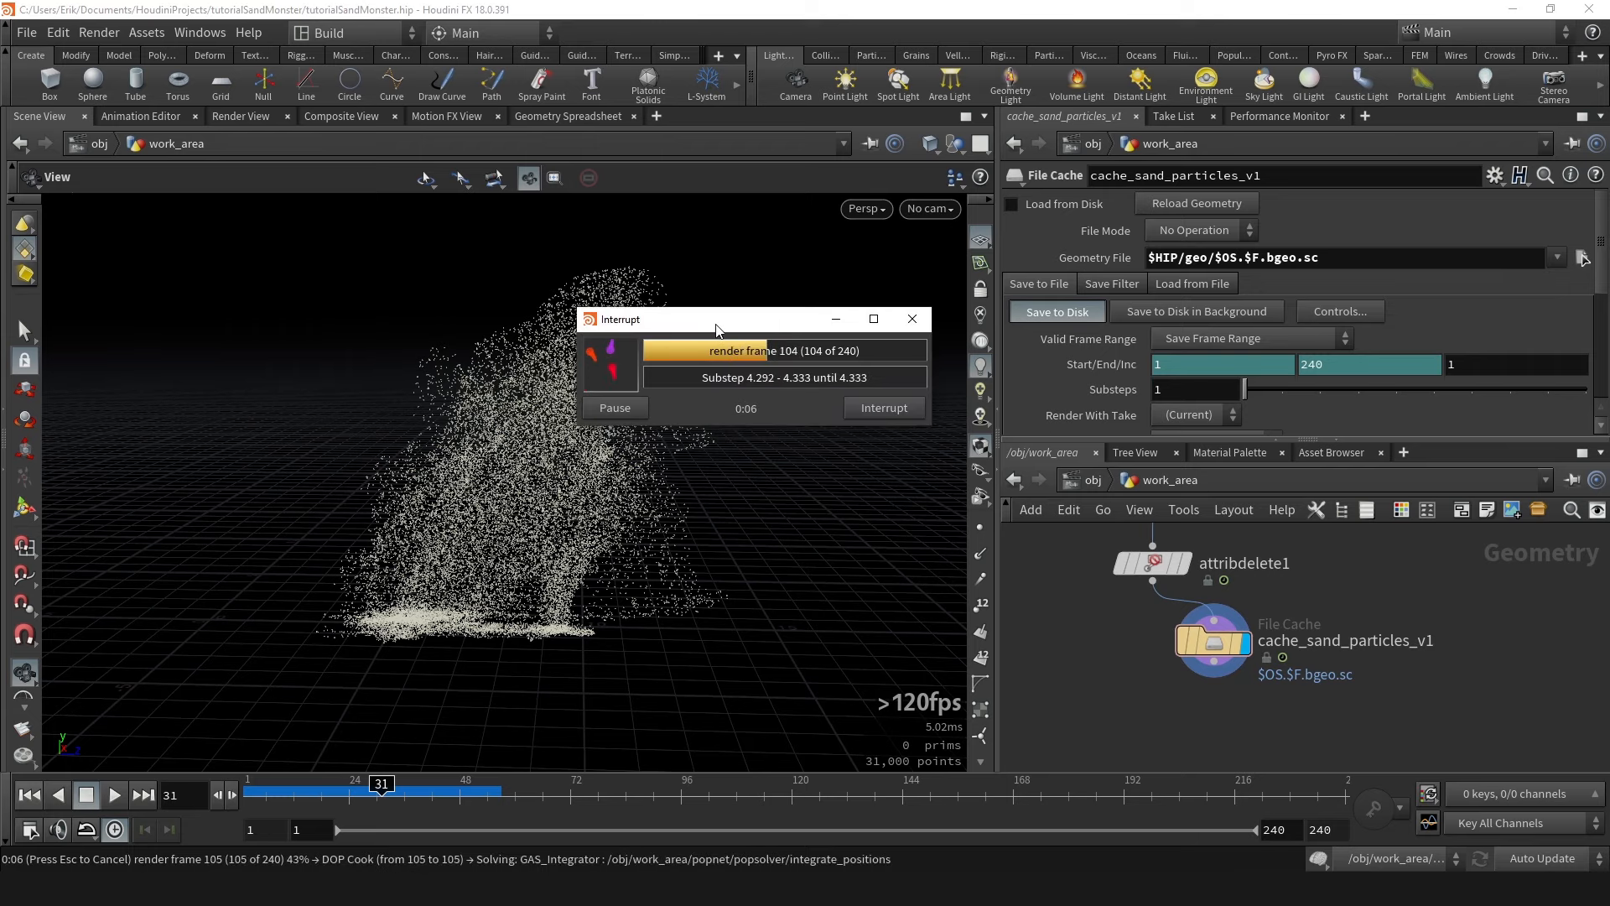
drag(730, 320, 772, 319)
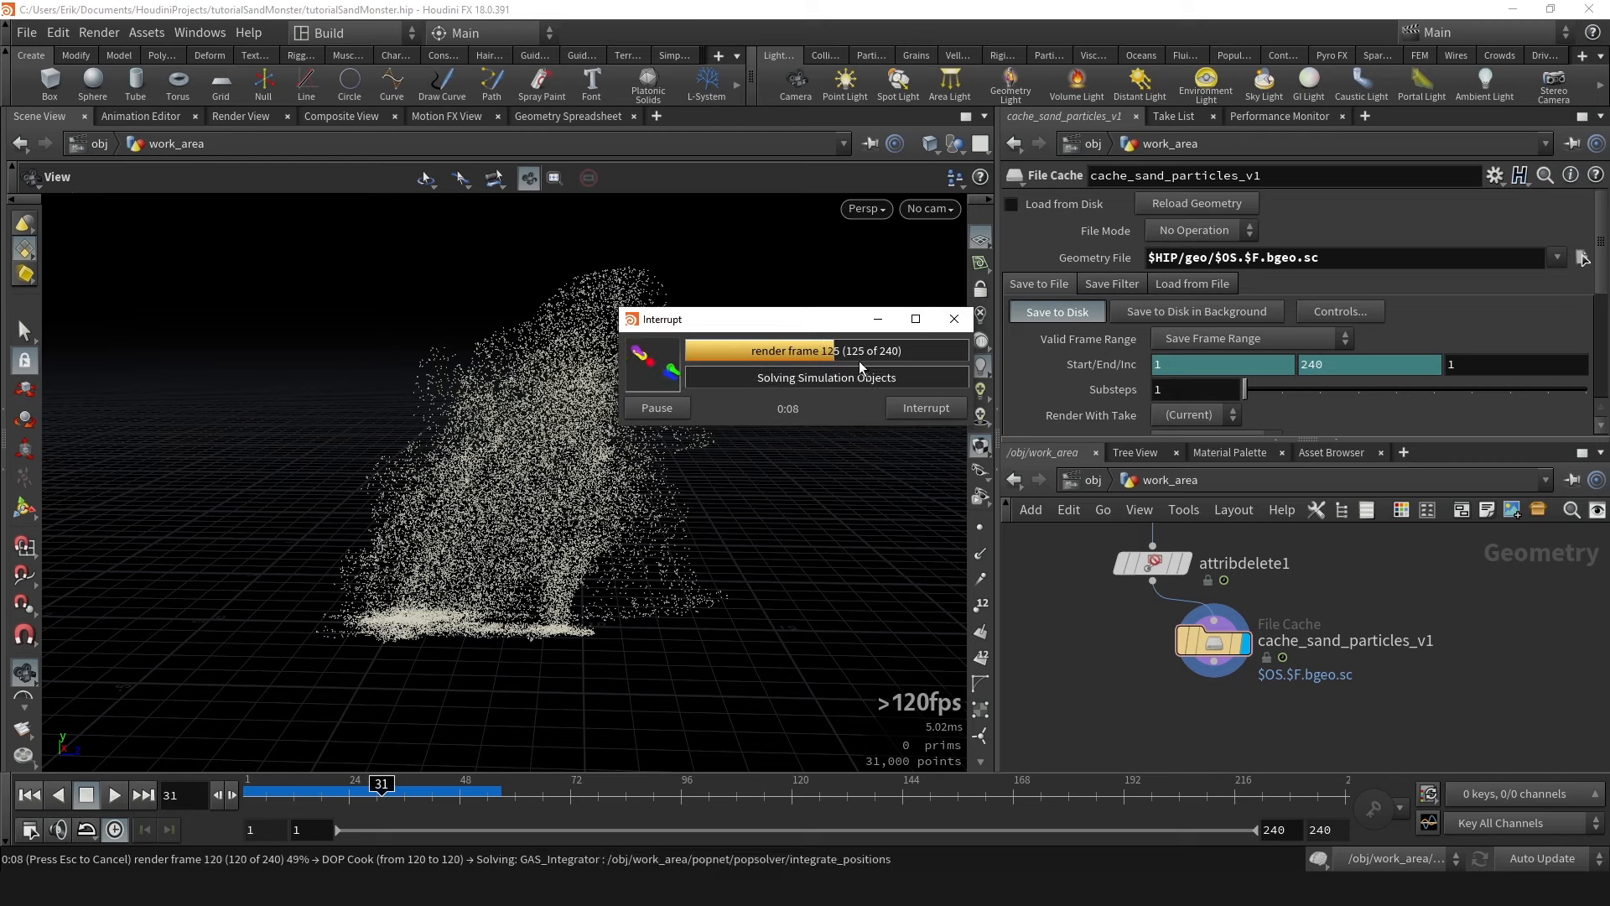
click(929, 409)
click(981, 486)
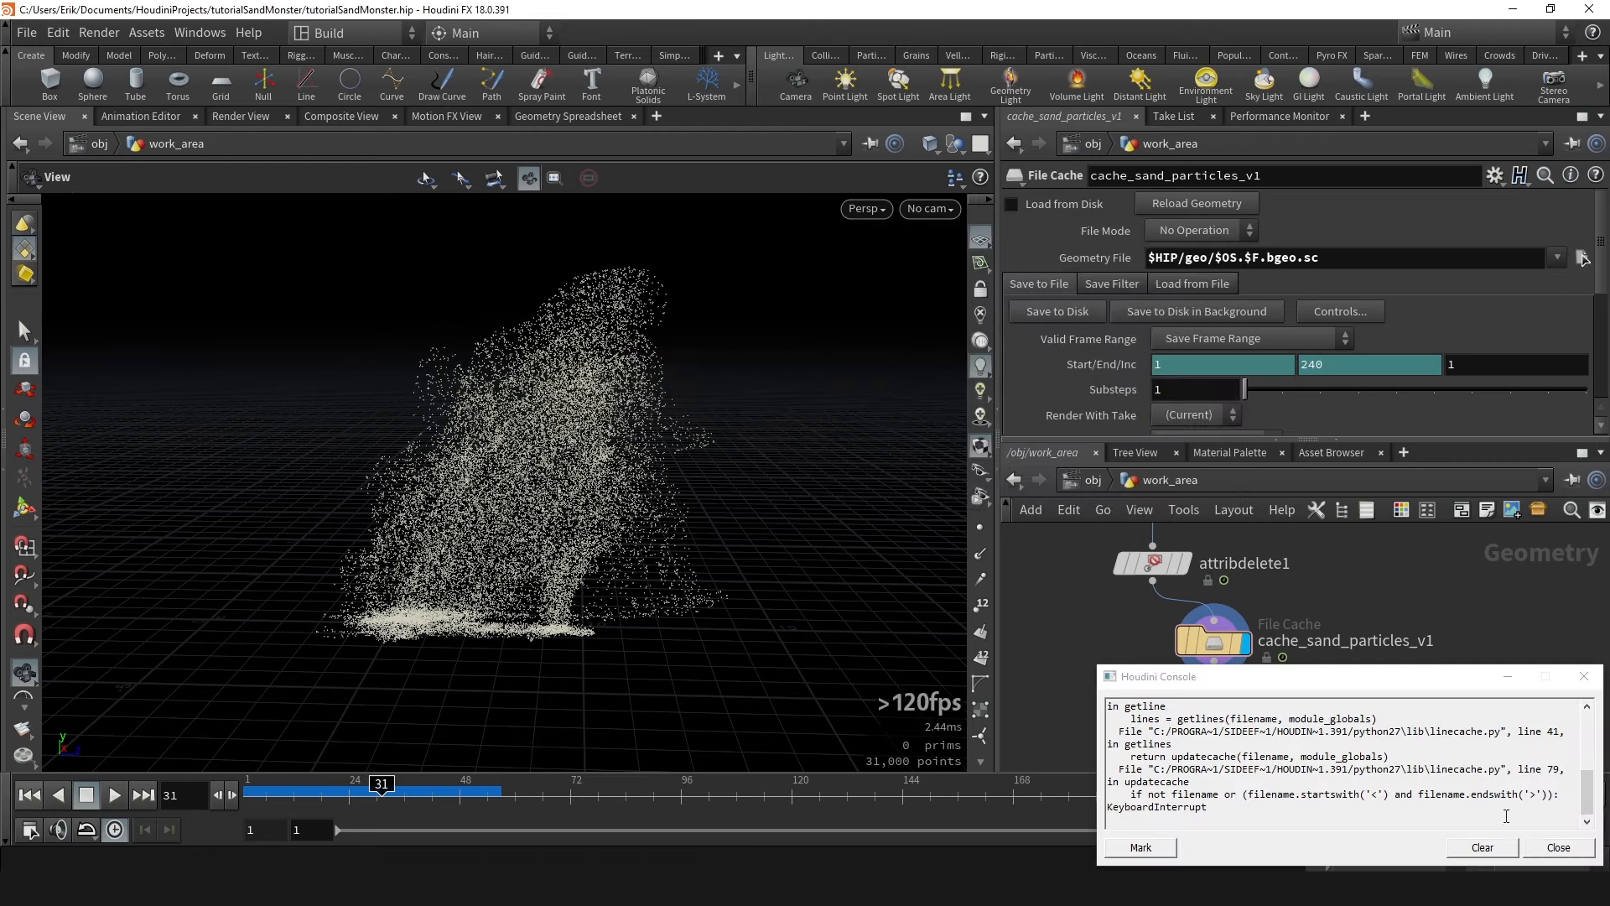
click(1558, 847)
Enable Load from Disk on cache_sand_particles_v1 and scrub the timeline to check the particle playback.
click(499, 784)
drag(502, 782, 433, 782)
right_drag(634, 502, 550, 586)
drag(432, 784, 473, 784)
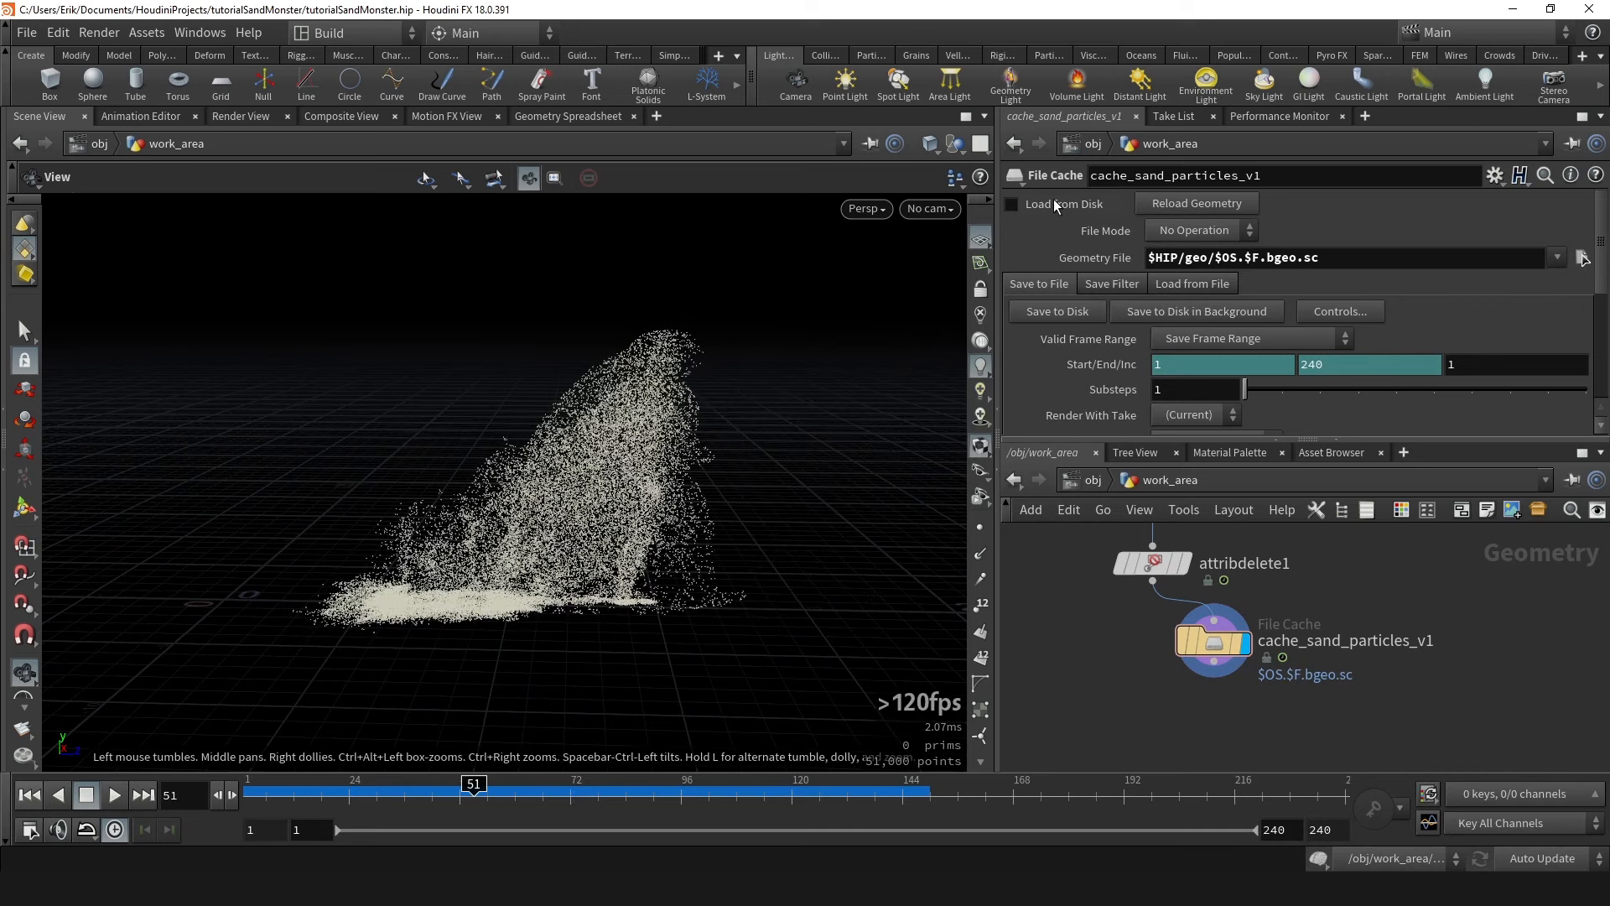
click(1053, 198)
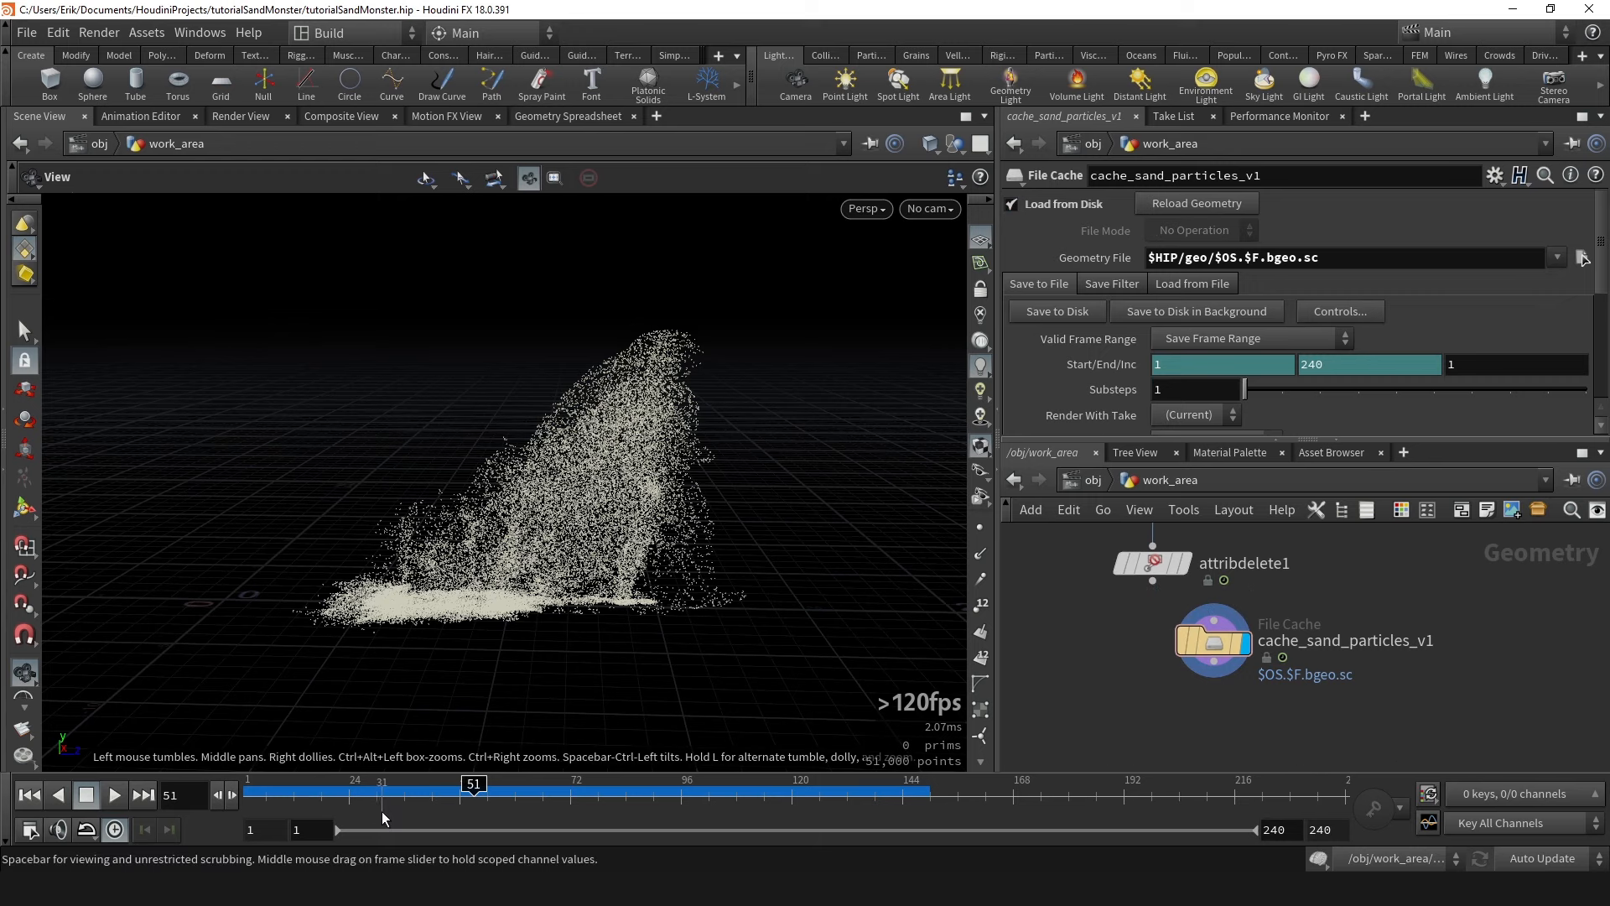
click(417, 803)
drag(417, 803, 451, 803)
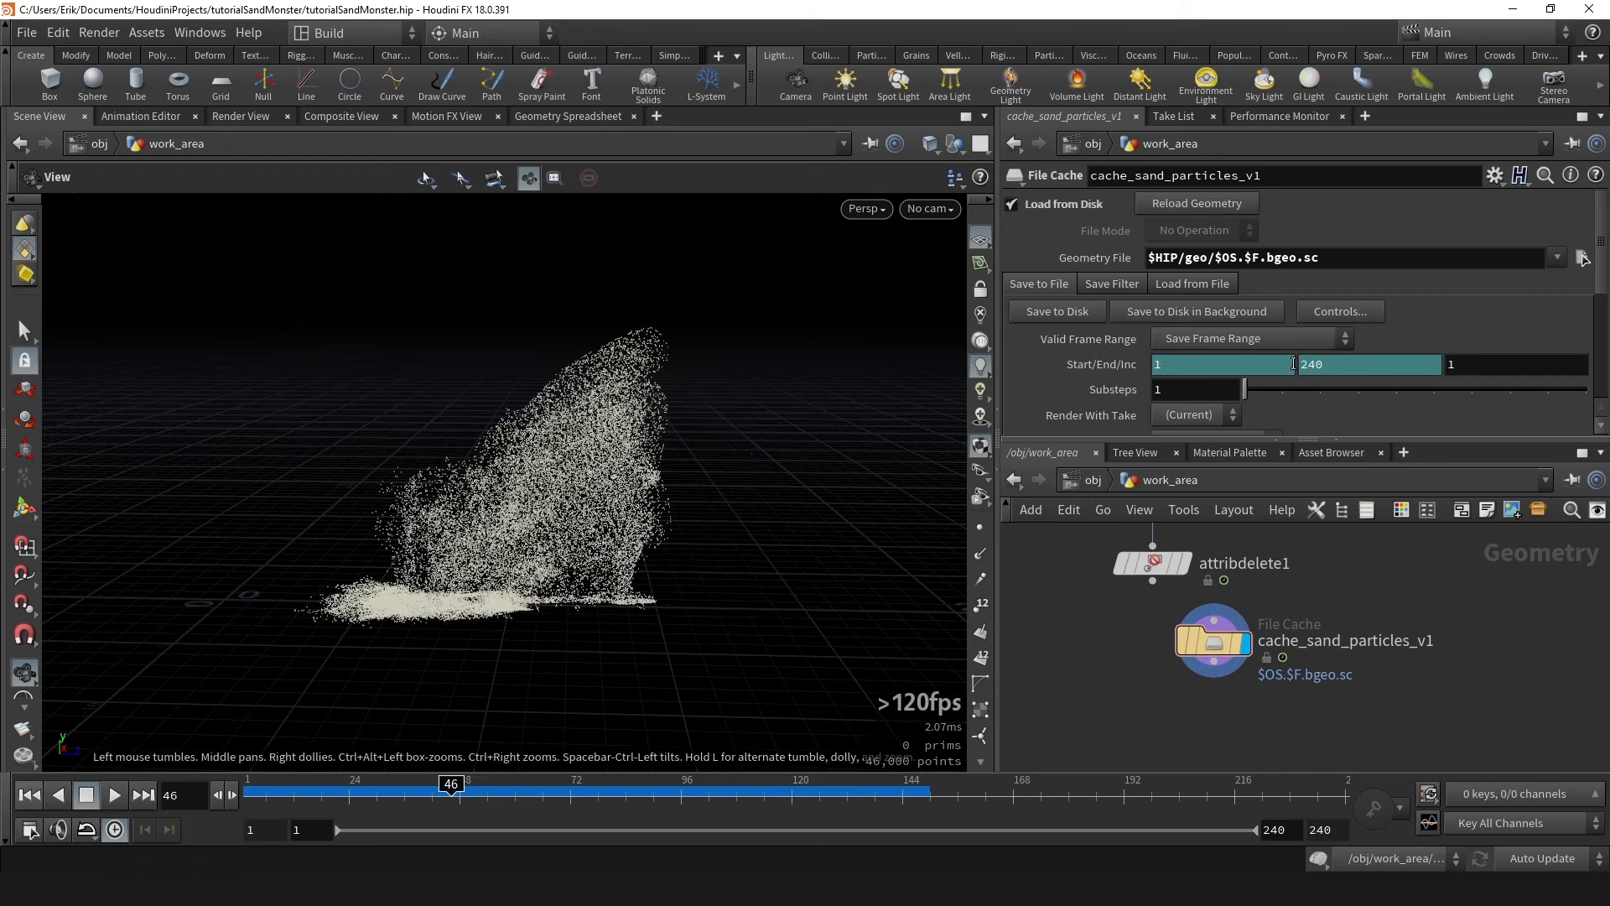
Examine the individual frame files of the cached sequence in $HIP/geo, and close the file chooser without choosing a file.
click(1582, 258)
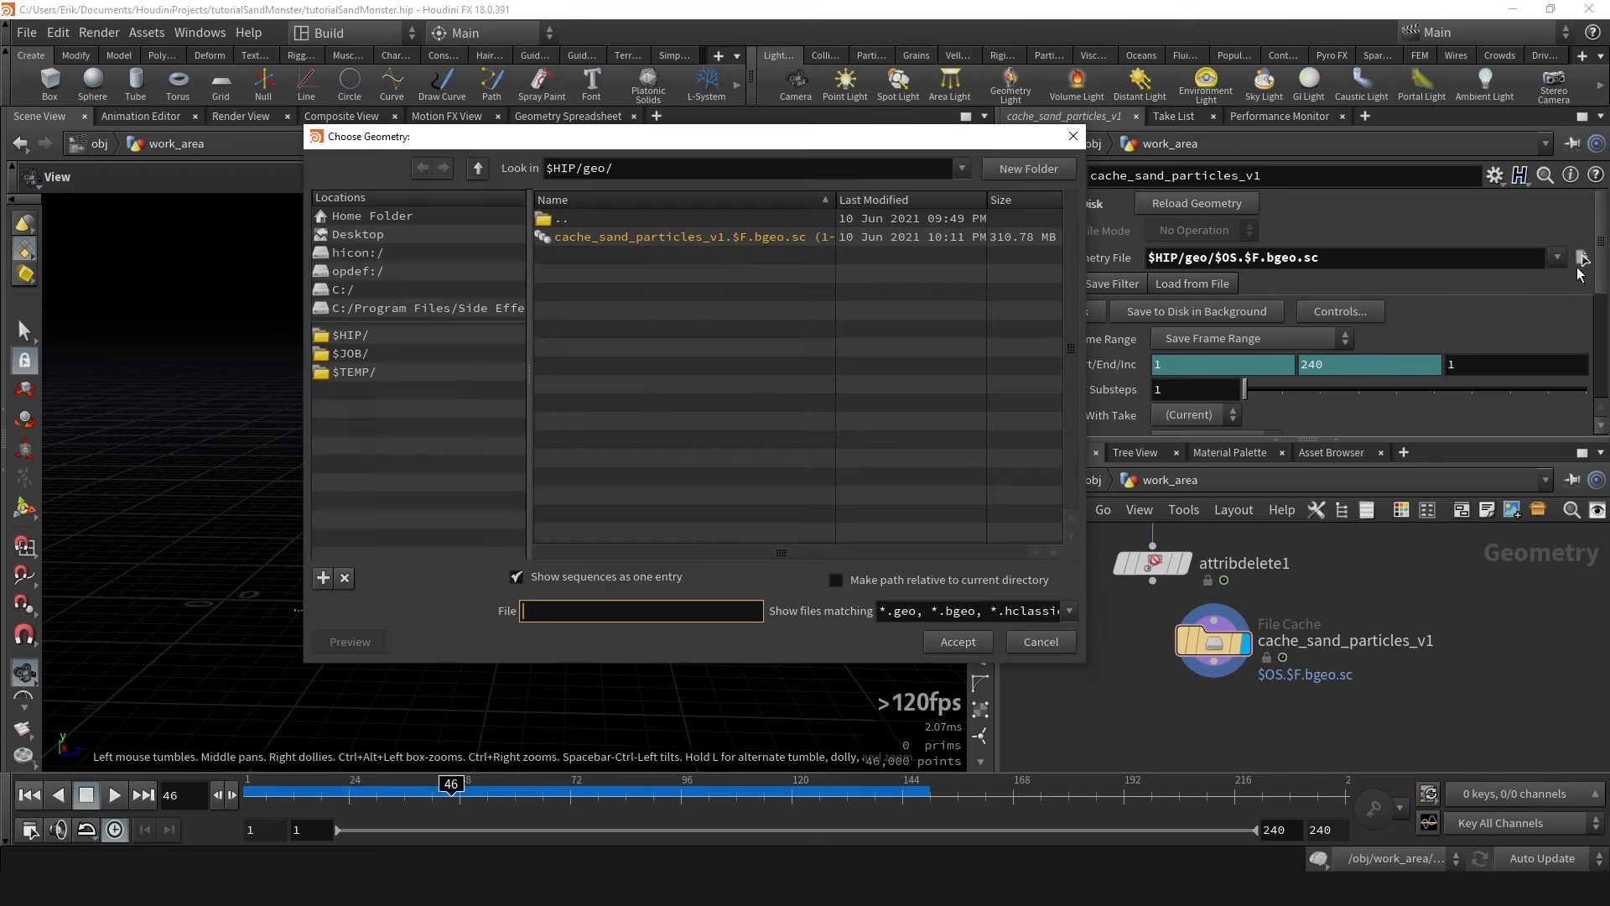
click(517, 577)
scroll(883, 324, down, 5)
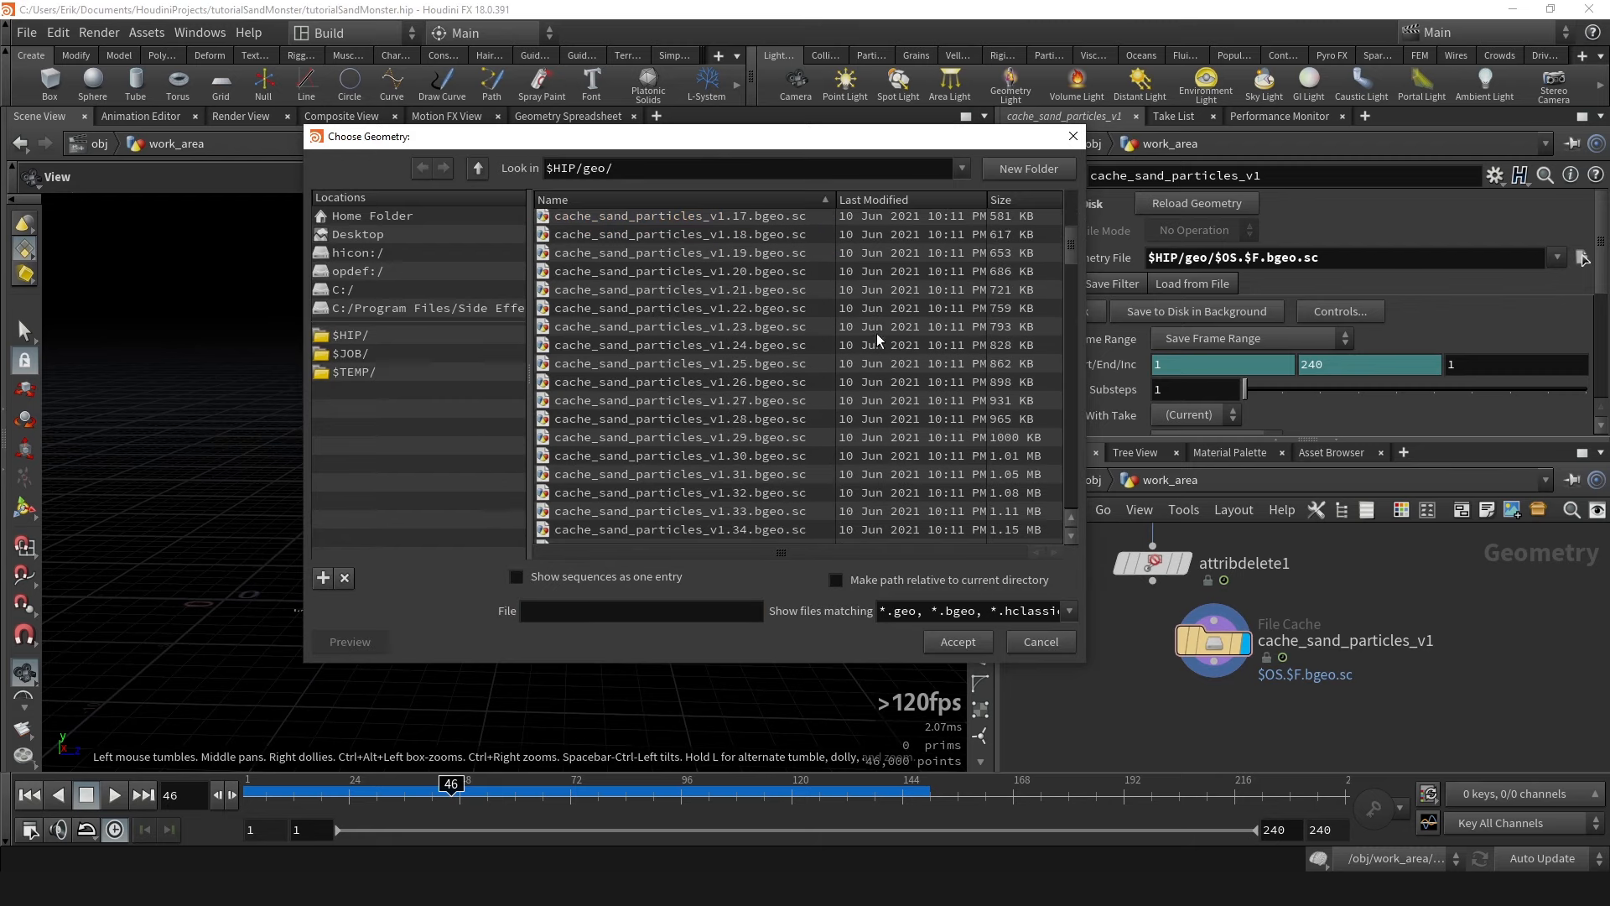
scroll(877, 334, down, 5)
scroll(854, 301, down, 10)
scroll(852, 314, down, 7)
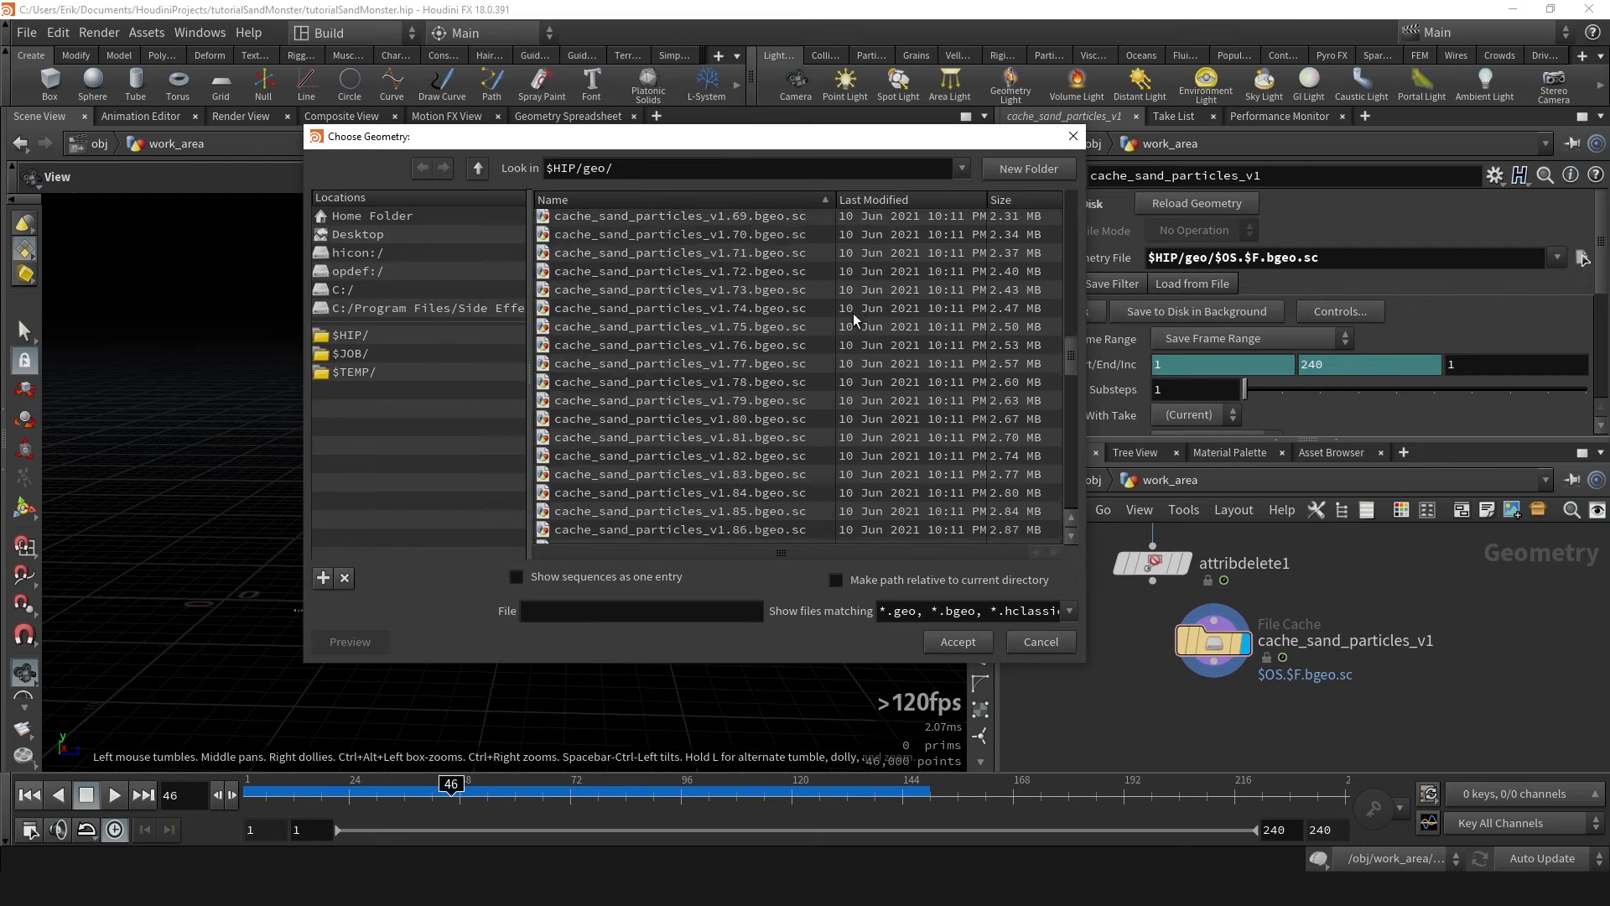
scroll(855, 318, down, 10)
scroll(780, 394, down, 6)
scroll(878, 403, up, 7)
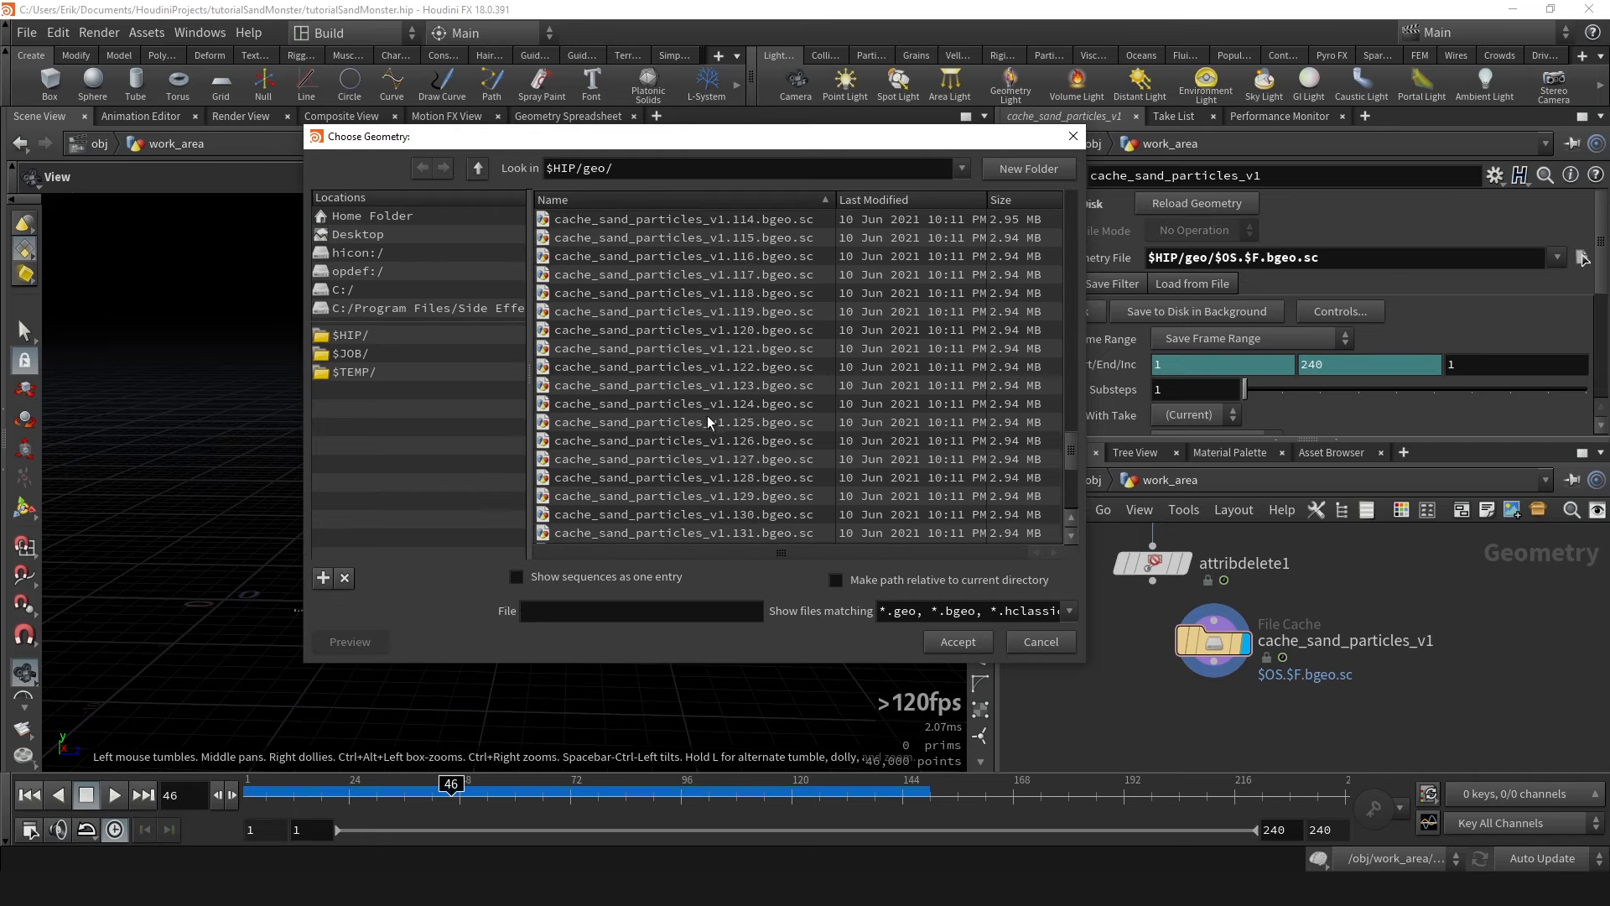
click(601, 579)
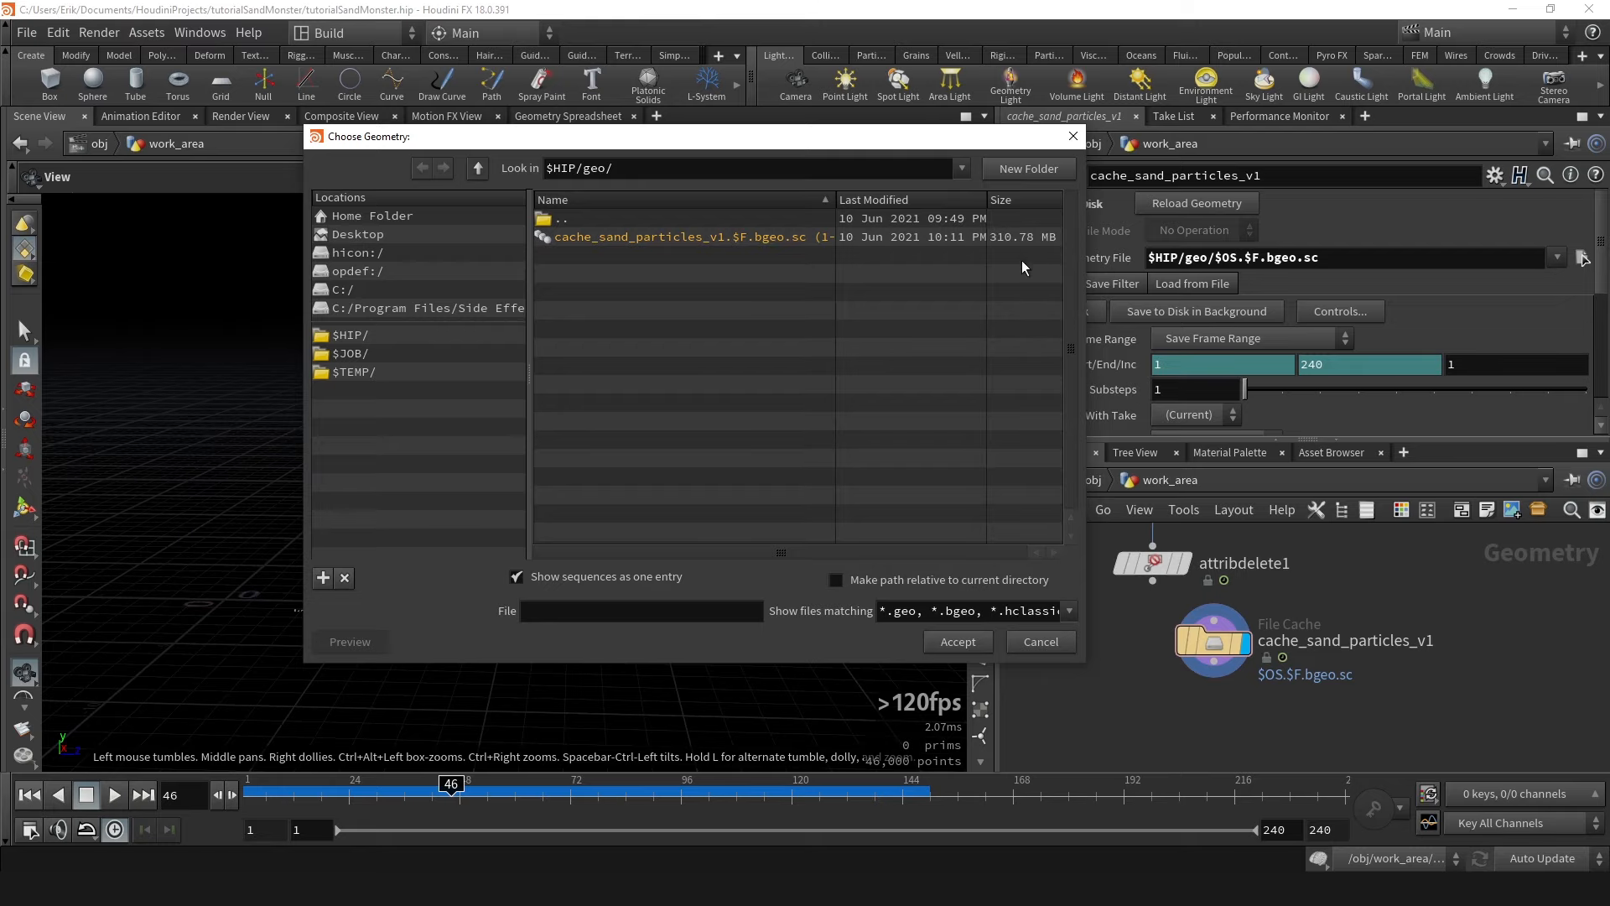
click(1072, 136)
drag(451, 788, 492, 671)
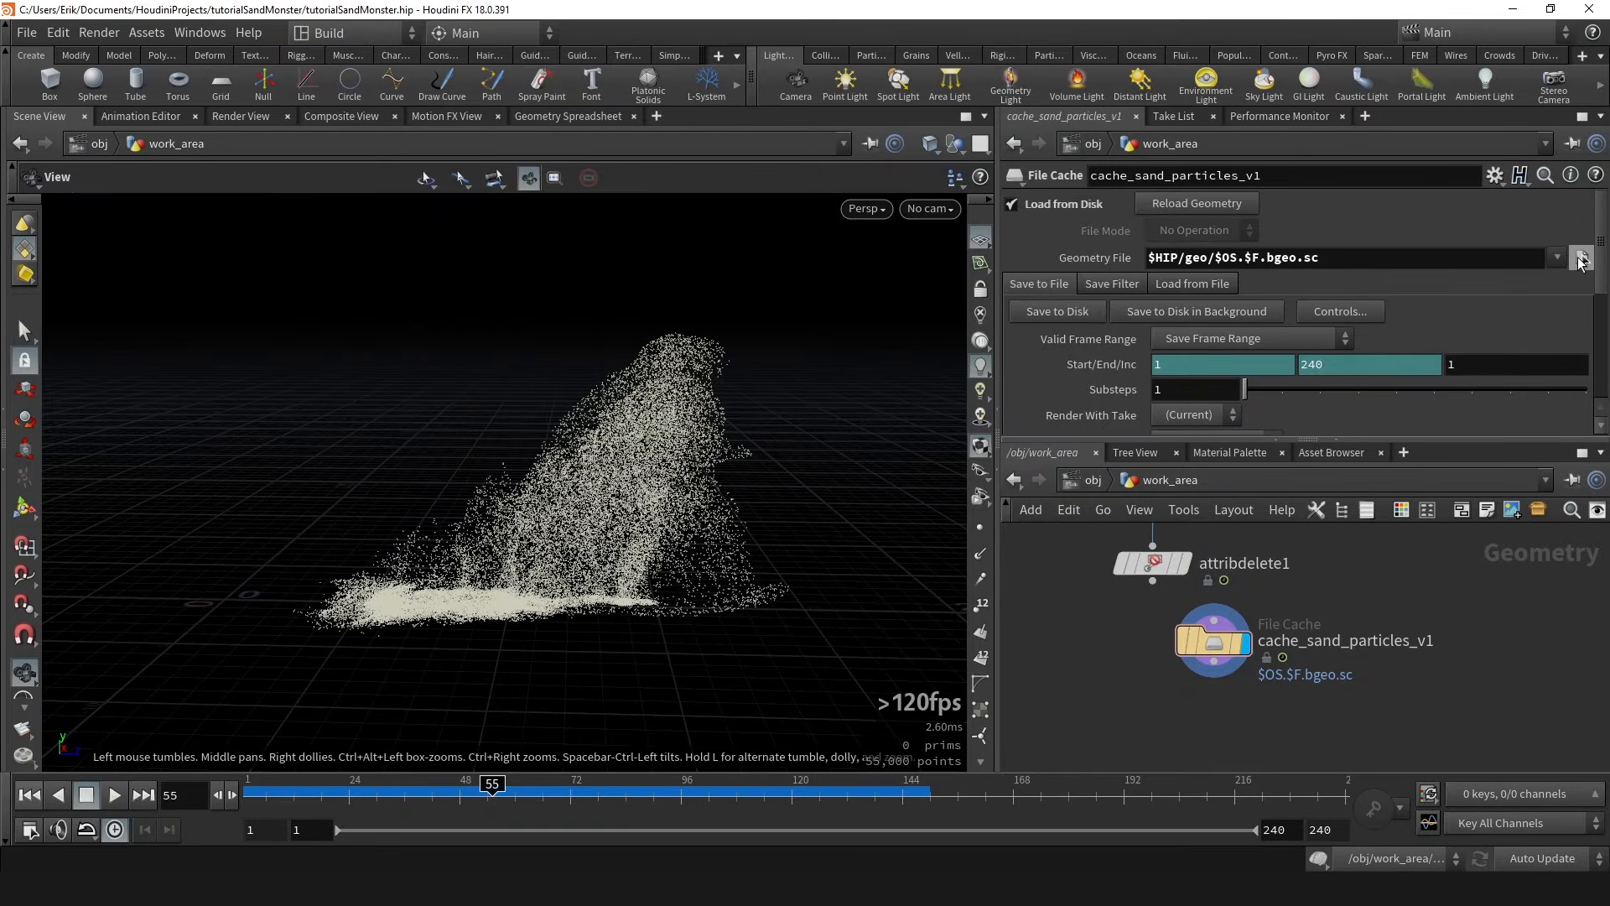
click(1581, 258)
click(1082, 138)
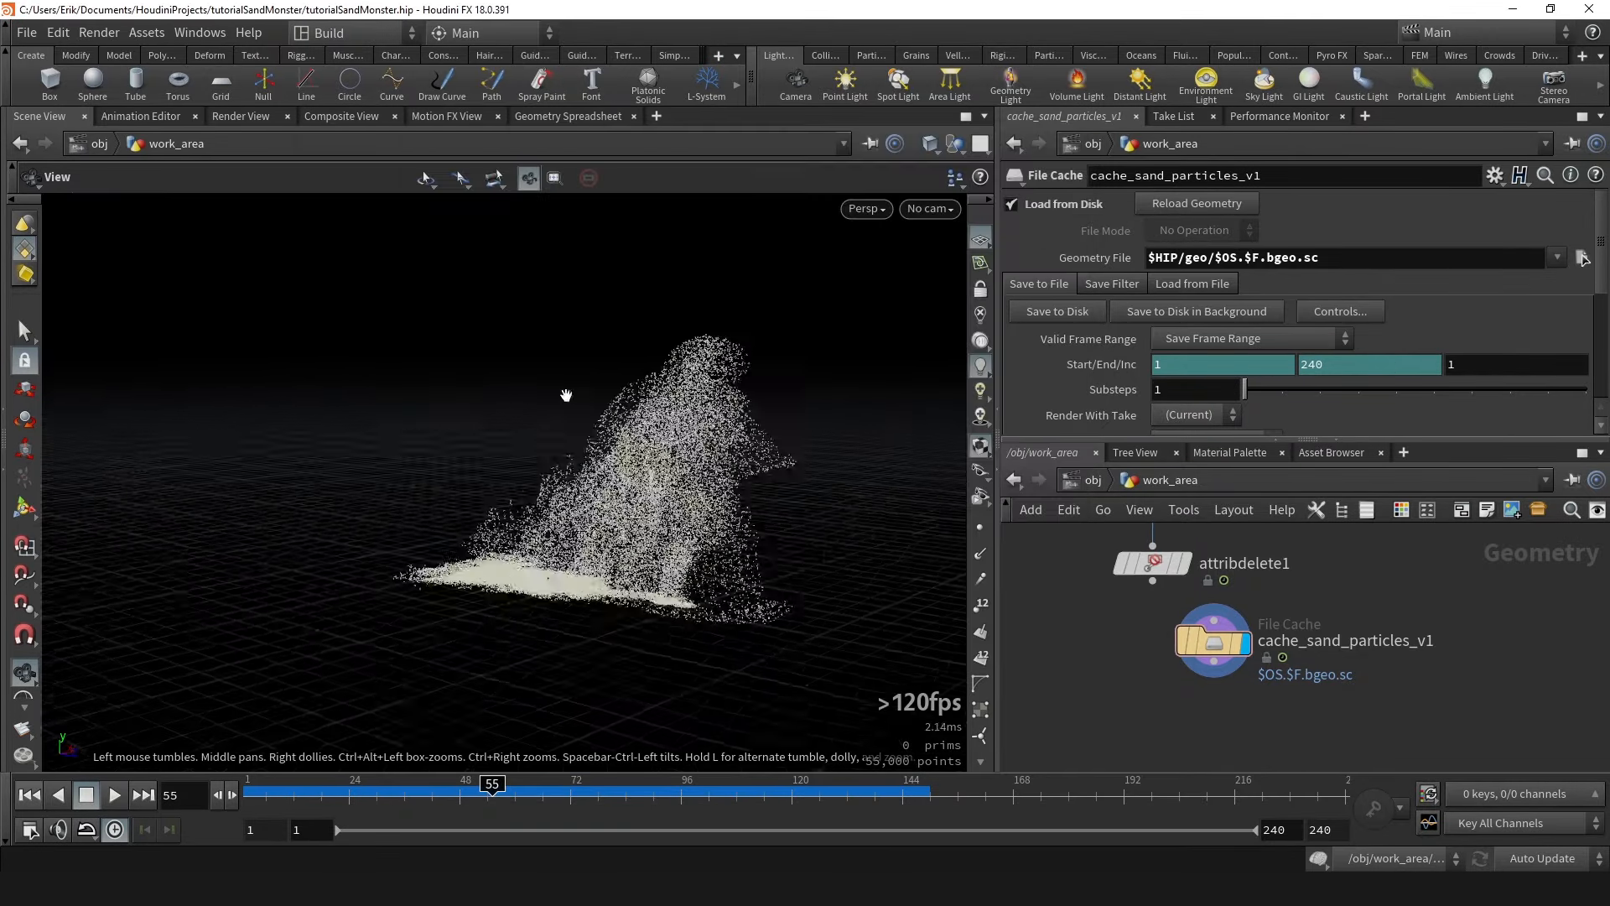
Scrub the cached particles and orbit around them to examine the monster's collapse up to about frame 135.
drag(746, 393, 651, 380)
drag(487, 797, 516, 779)
drag(702, 446, 746, 424)
scroll(1123, 338, down, 1)
scroll(1123, 339, up, 1)
drag(618, 458, 598, 625)
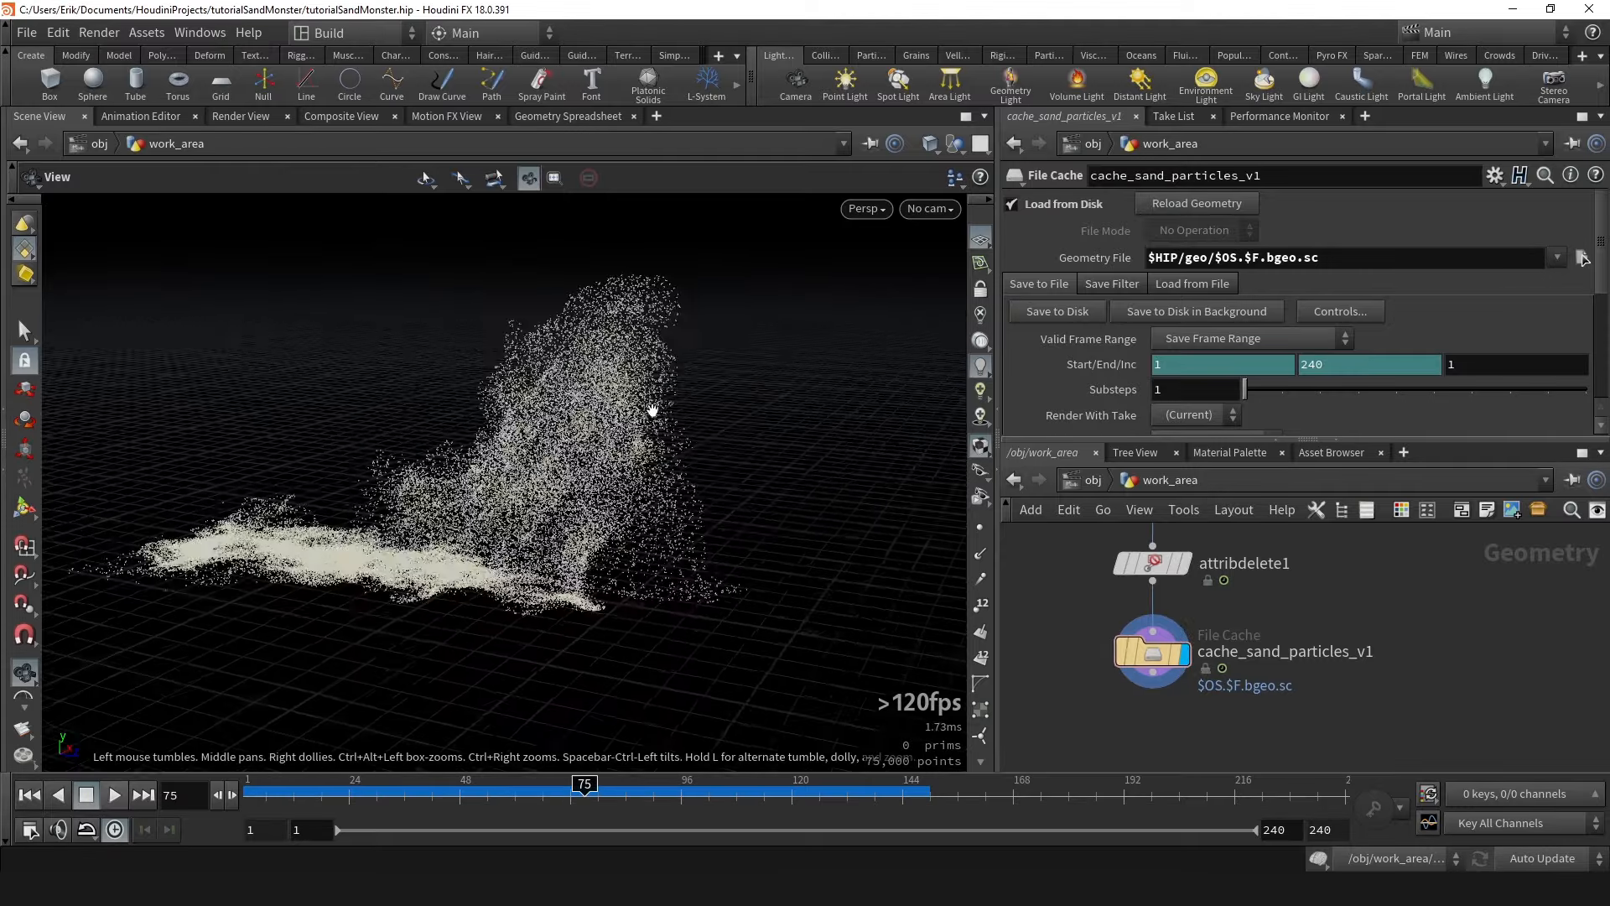
drag(651, 410, 618, 529)
drag(584, 784, 770, 772)
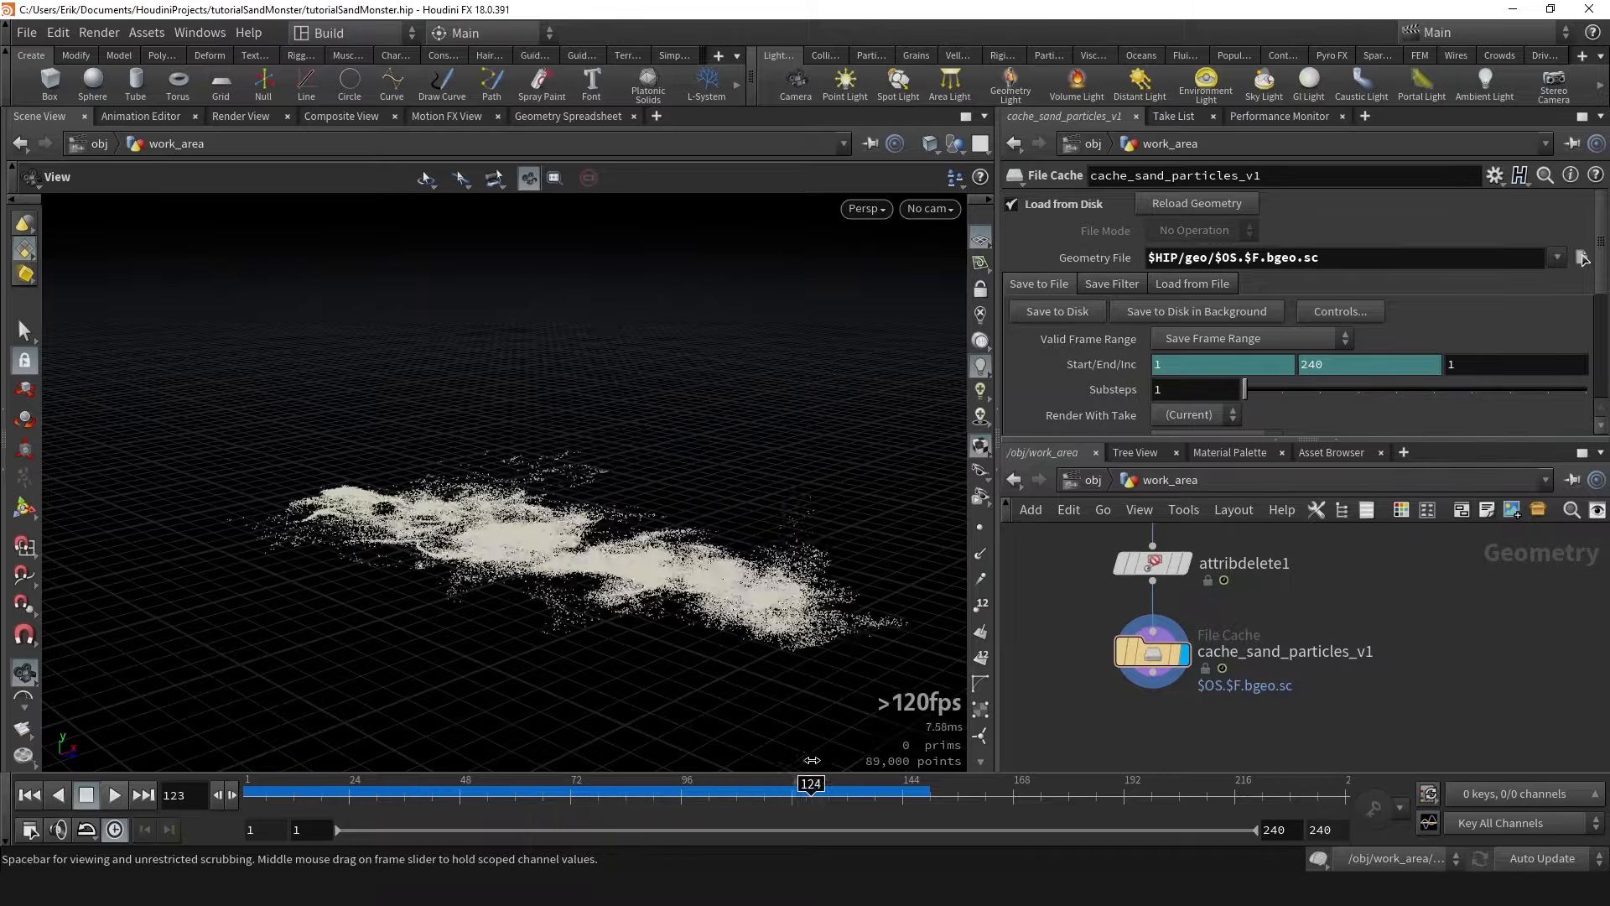
drag(923, 759, 765, 783)
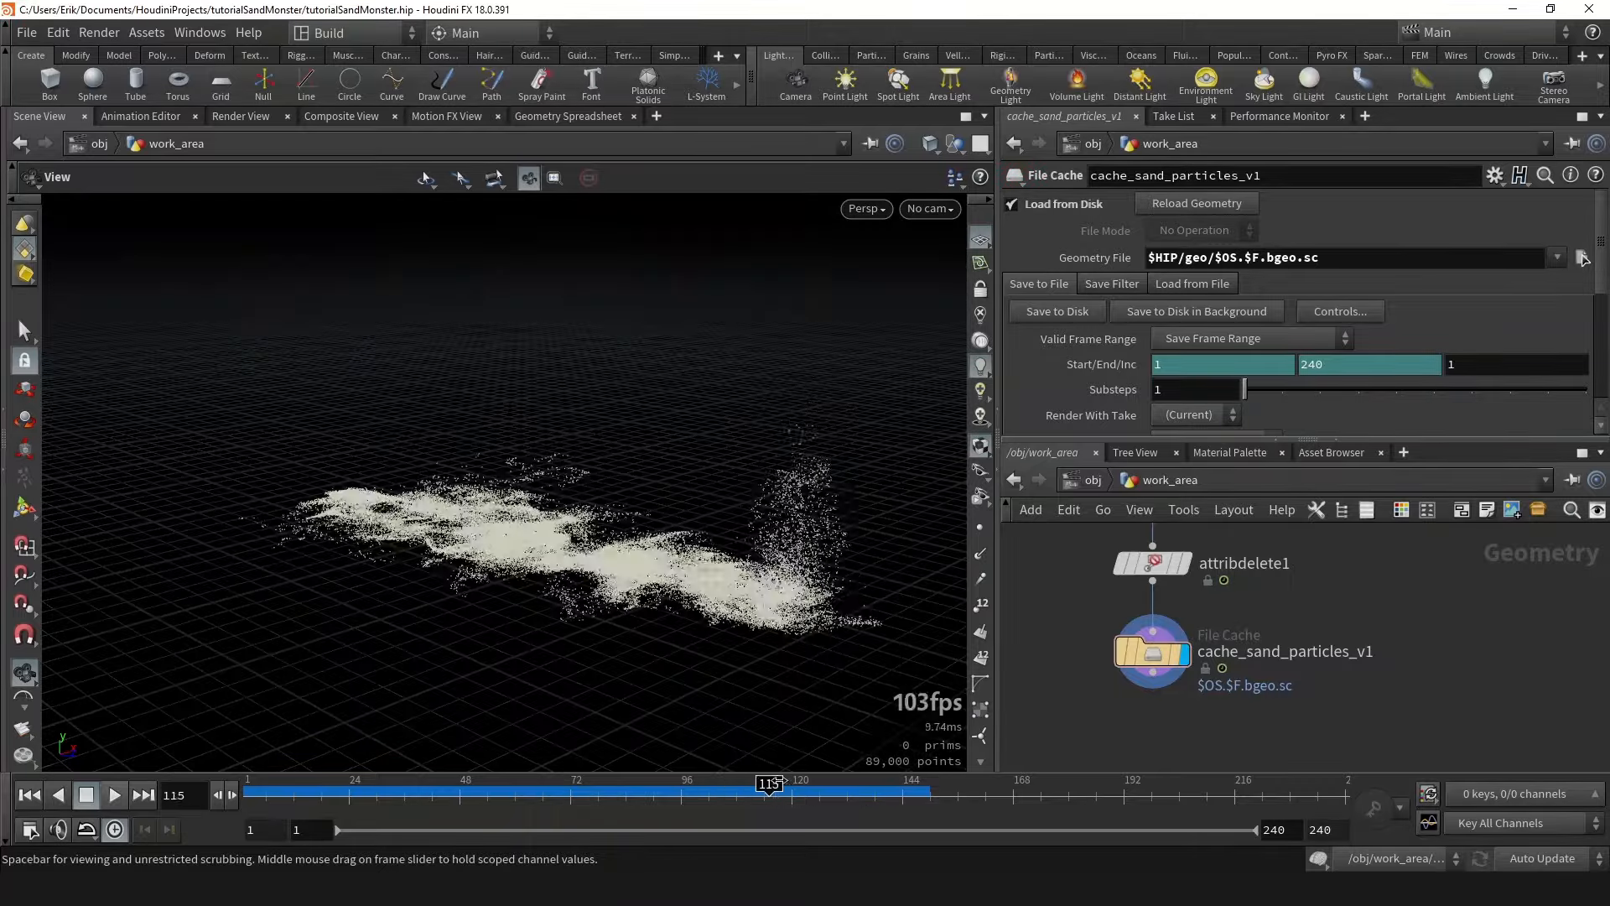
drag(886, 767, 861, 784)
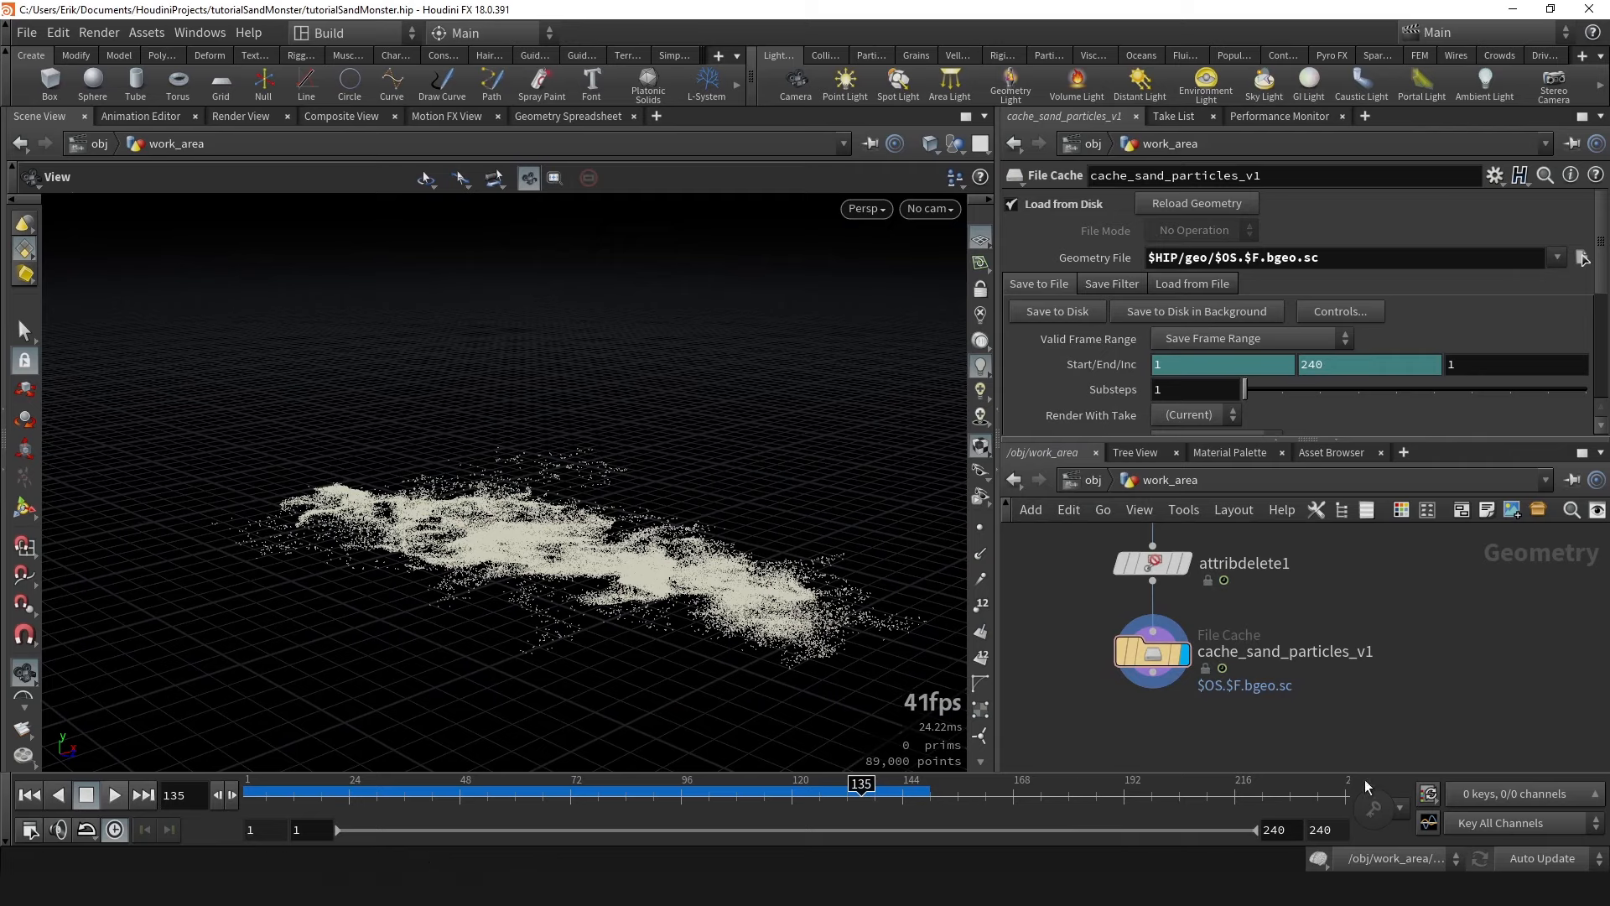
drag(876, 591, 800, 608)
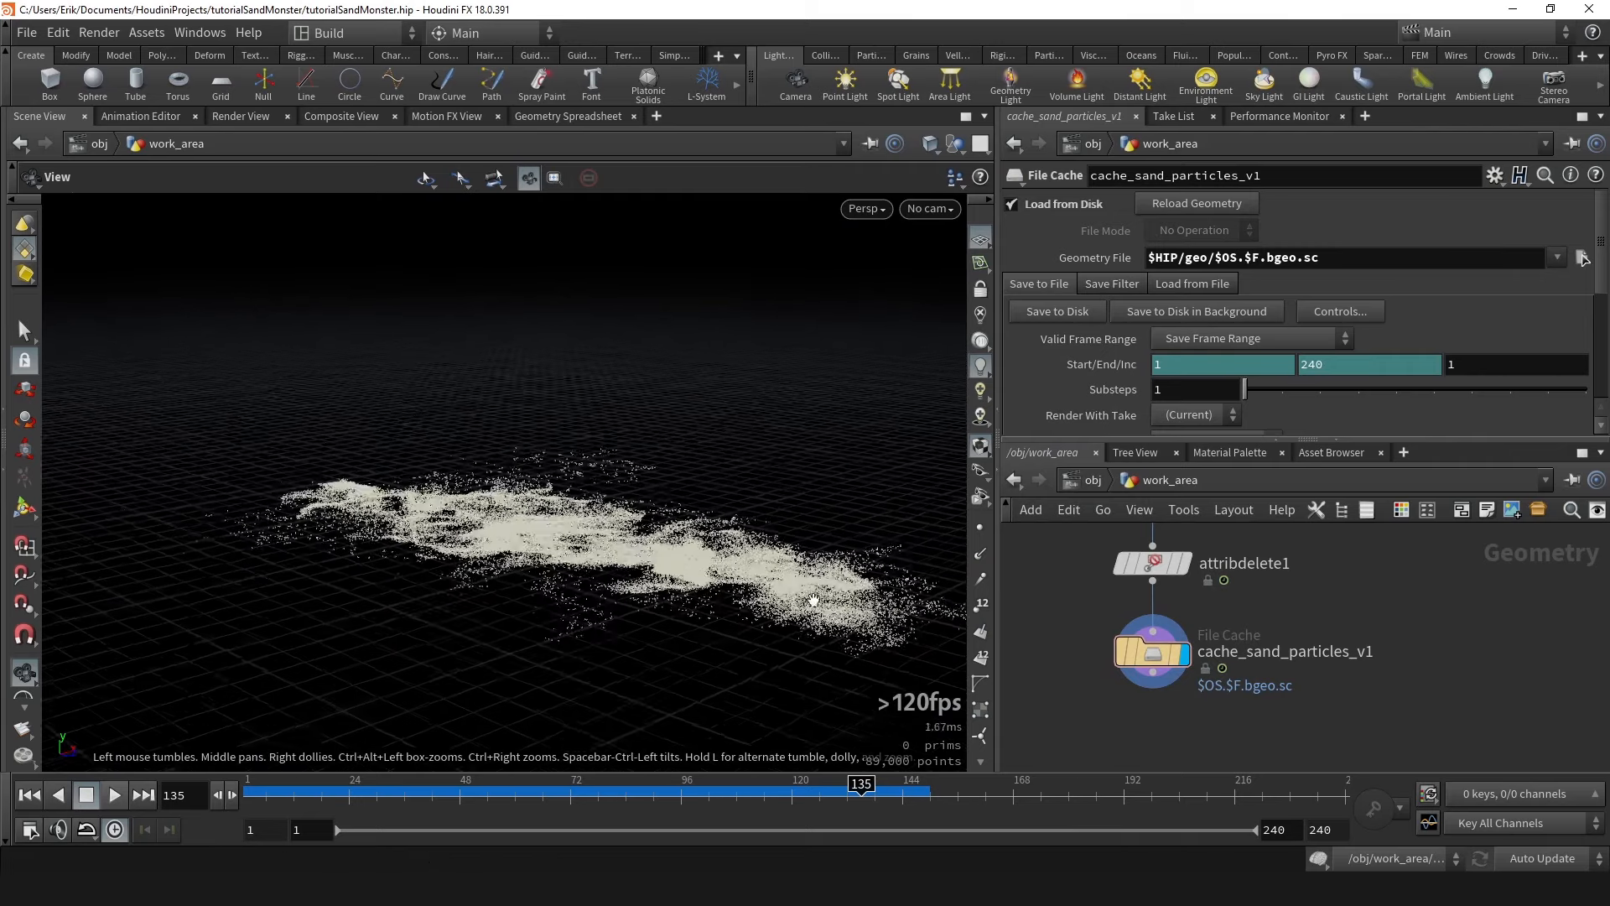
right_drag(800, 608, 862, 773)
mouse_move(862, 773)
mouse_down()
mouse_move(765, 784)
mouse_move(848, 799)
mouse_up()
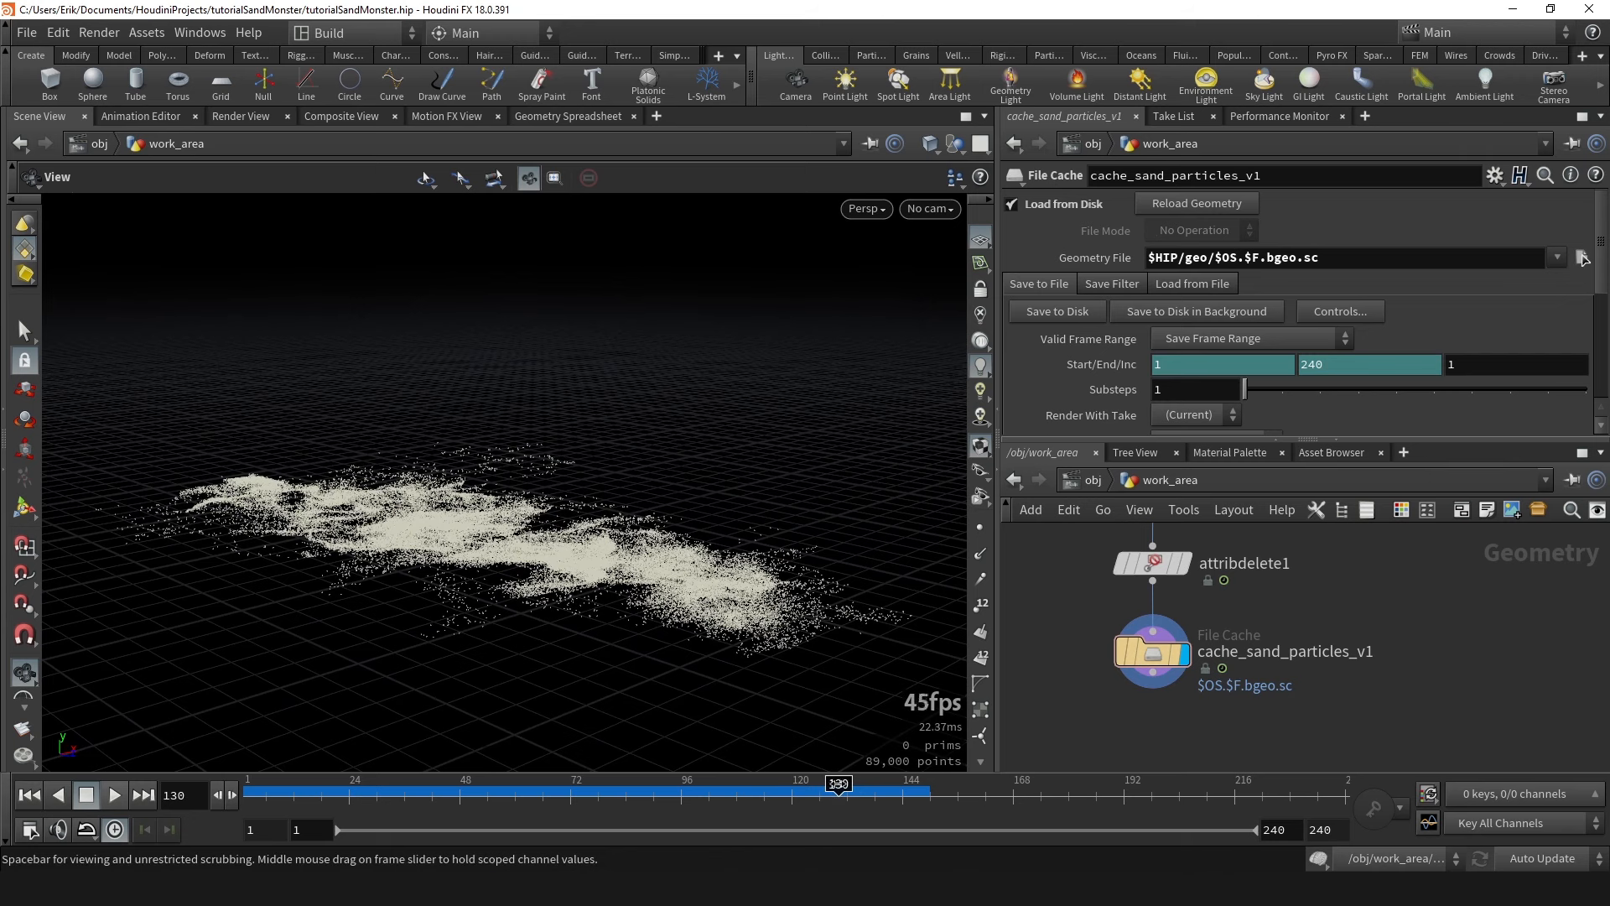
drag(701, 482, 728, 449)
Set the animation's end frame to 130 and scrub to frame 98.
drag(1340, 831, 1269, 824)
text(130)
key(Return)
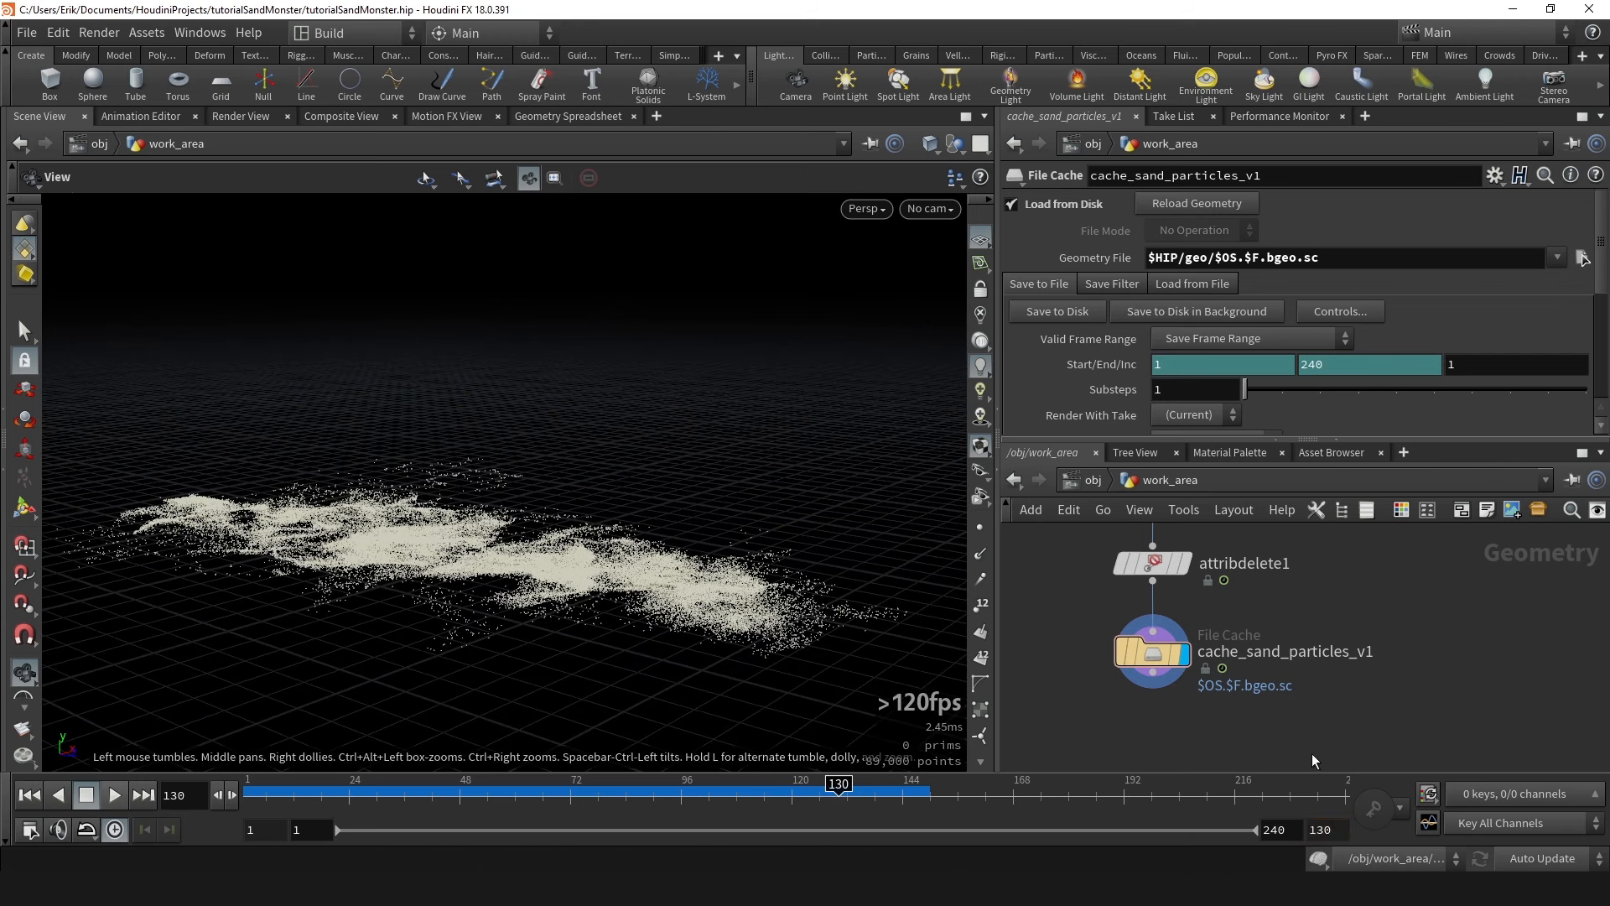
drag(1040, 799, 1069, 821)
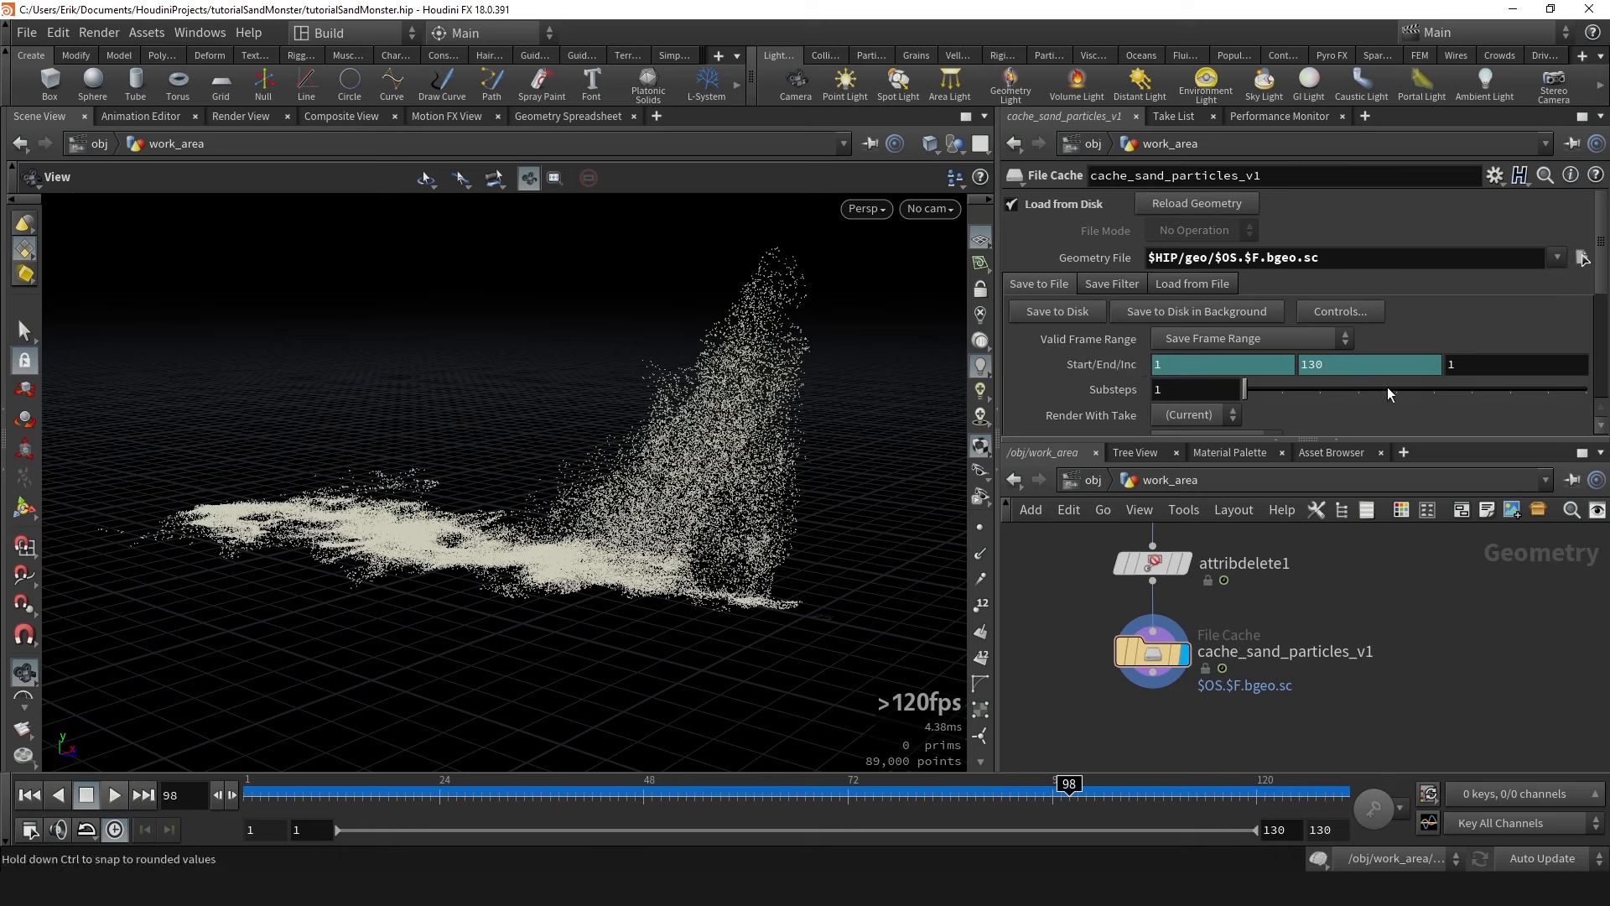
Enable Initialize Simulation OPs on the cache_sand_particles_v1 node.
drag(885, 486, 738, 478)
scroll(1124, 371, down, 3)
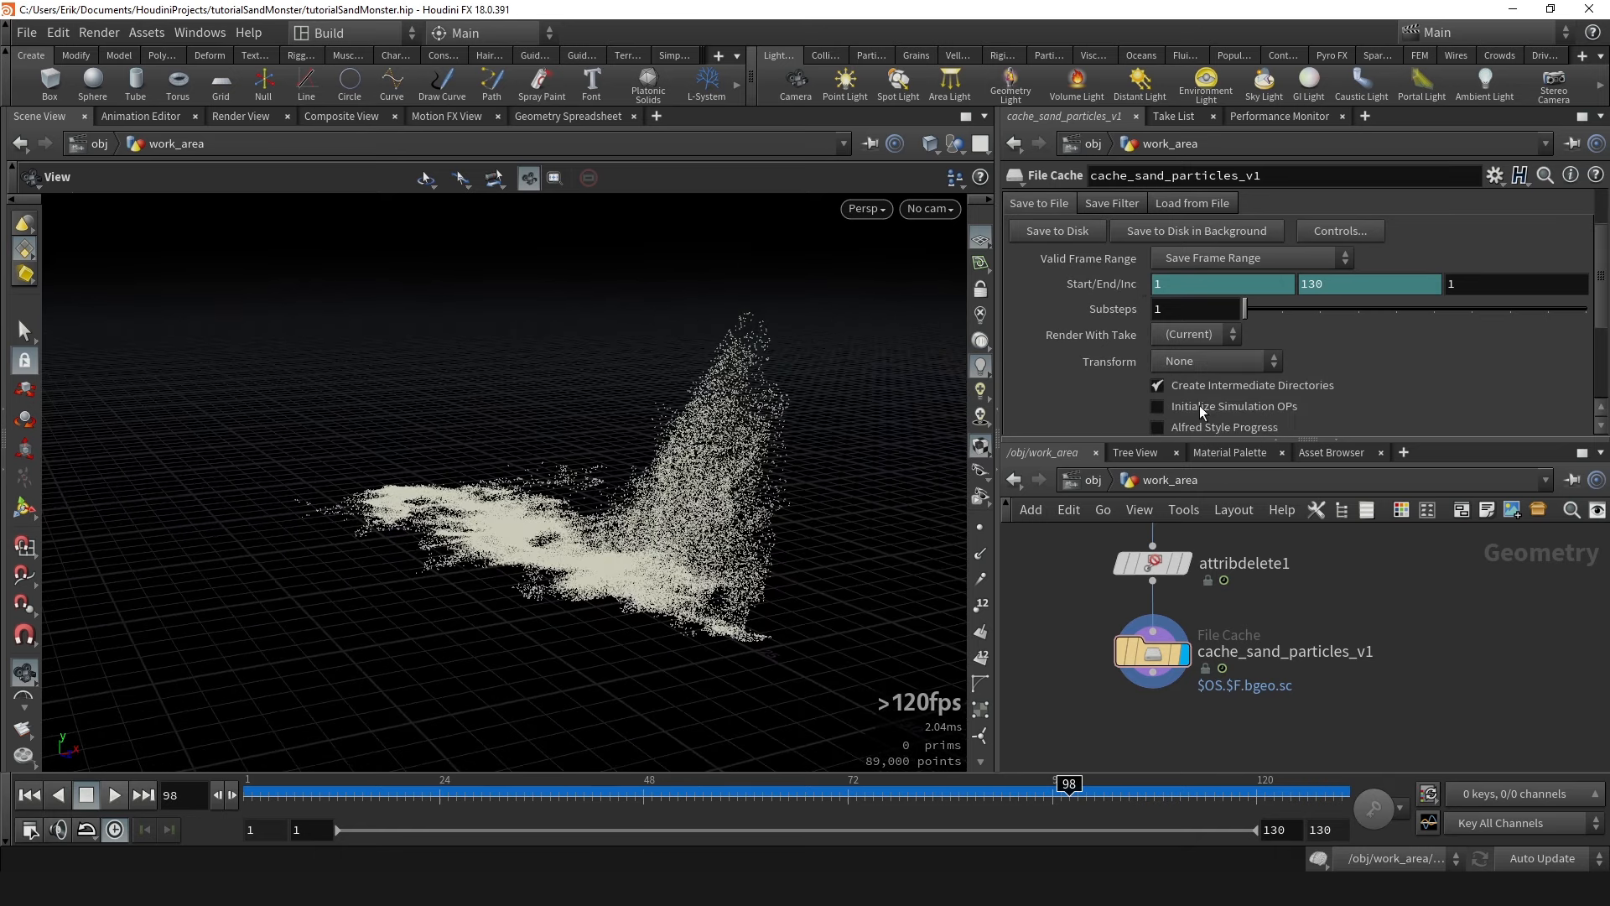
click(1199, 405)
drag(587, 457, 819, 437)
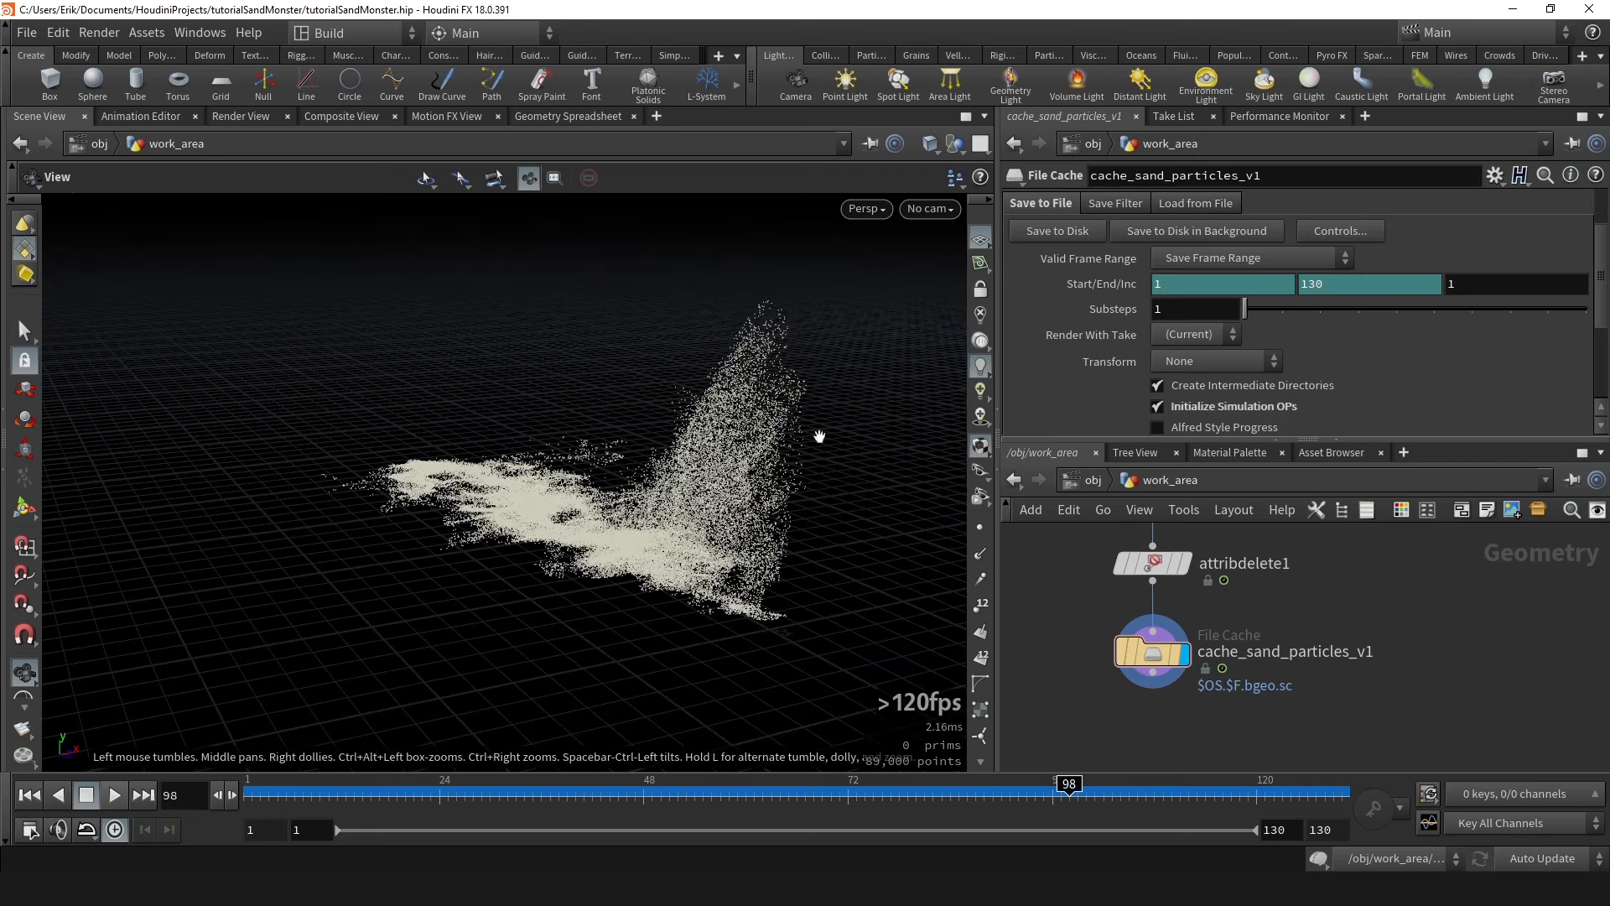
Select the popnet node and examine the cached particles at frame 53 along with the node chain down to the file cache.
scroll(1318, 596, down, 2)
click(1213, 545)
drag(709, 487, 736, 492)
drag(1067, 784, 686, 784)
drag(622, 564, 721, 394)
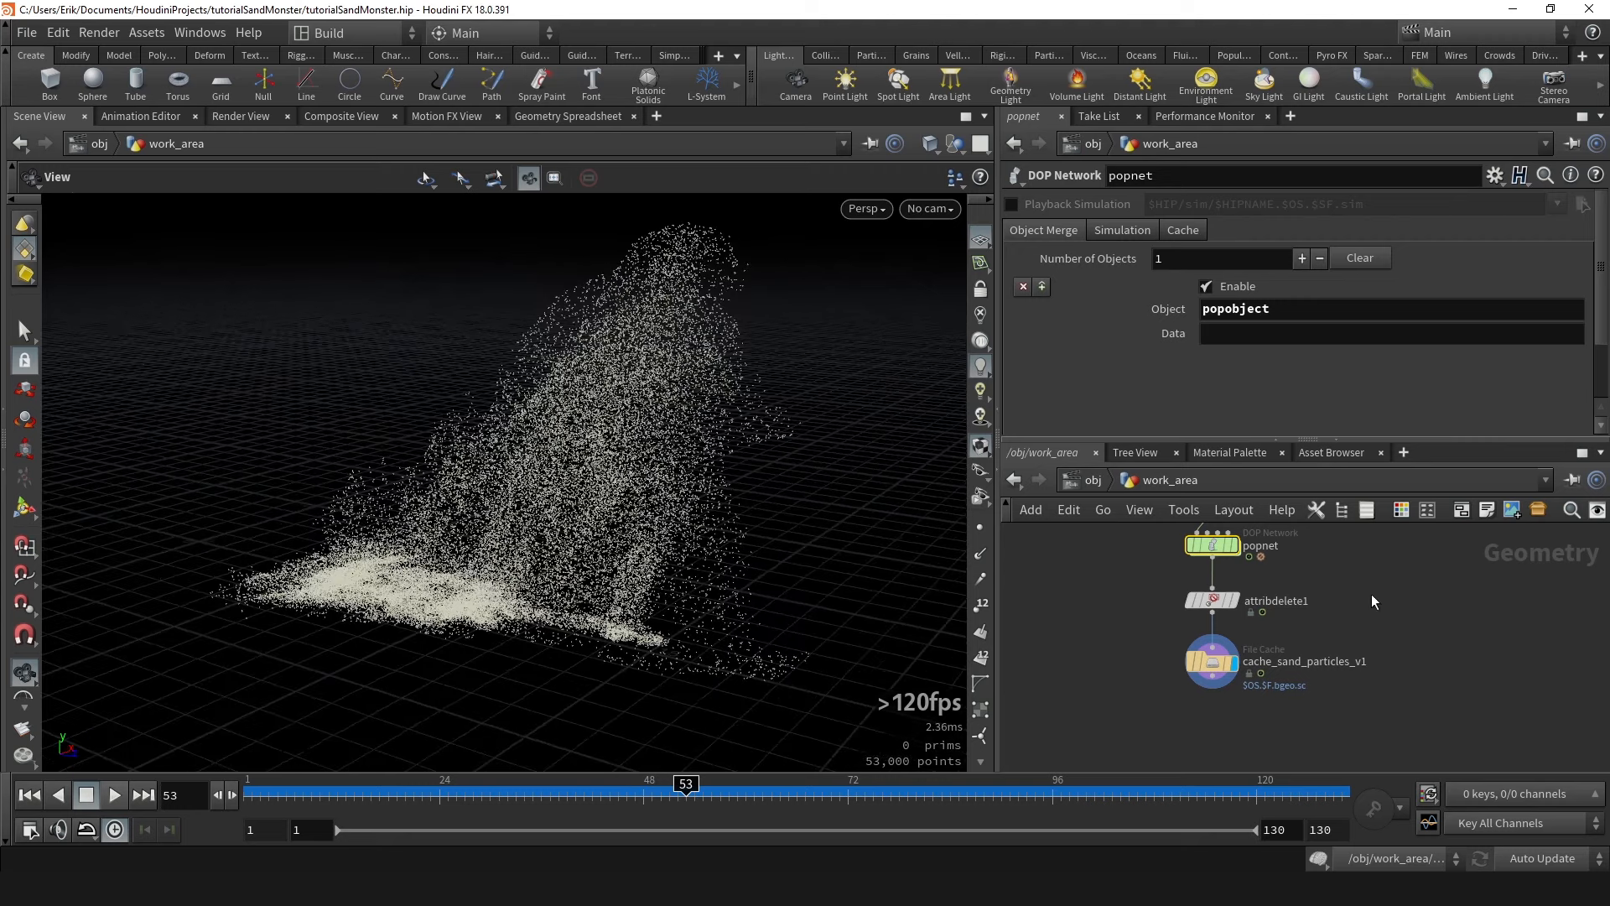
middle_drag(1366, 612, 1359, 654)
scroll(1342, 633, down, 1)
scroll(1267, 591, up, 2)
middle_drag(1367, 529, 1372, 547)
middle_drag(618, 465, 636, 495)
middle_drag(1296, 676, 1304, 618)
scroll(1304, 618, up, 1)
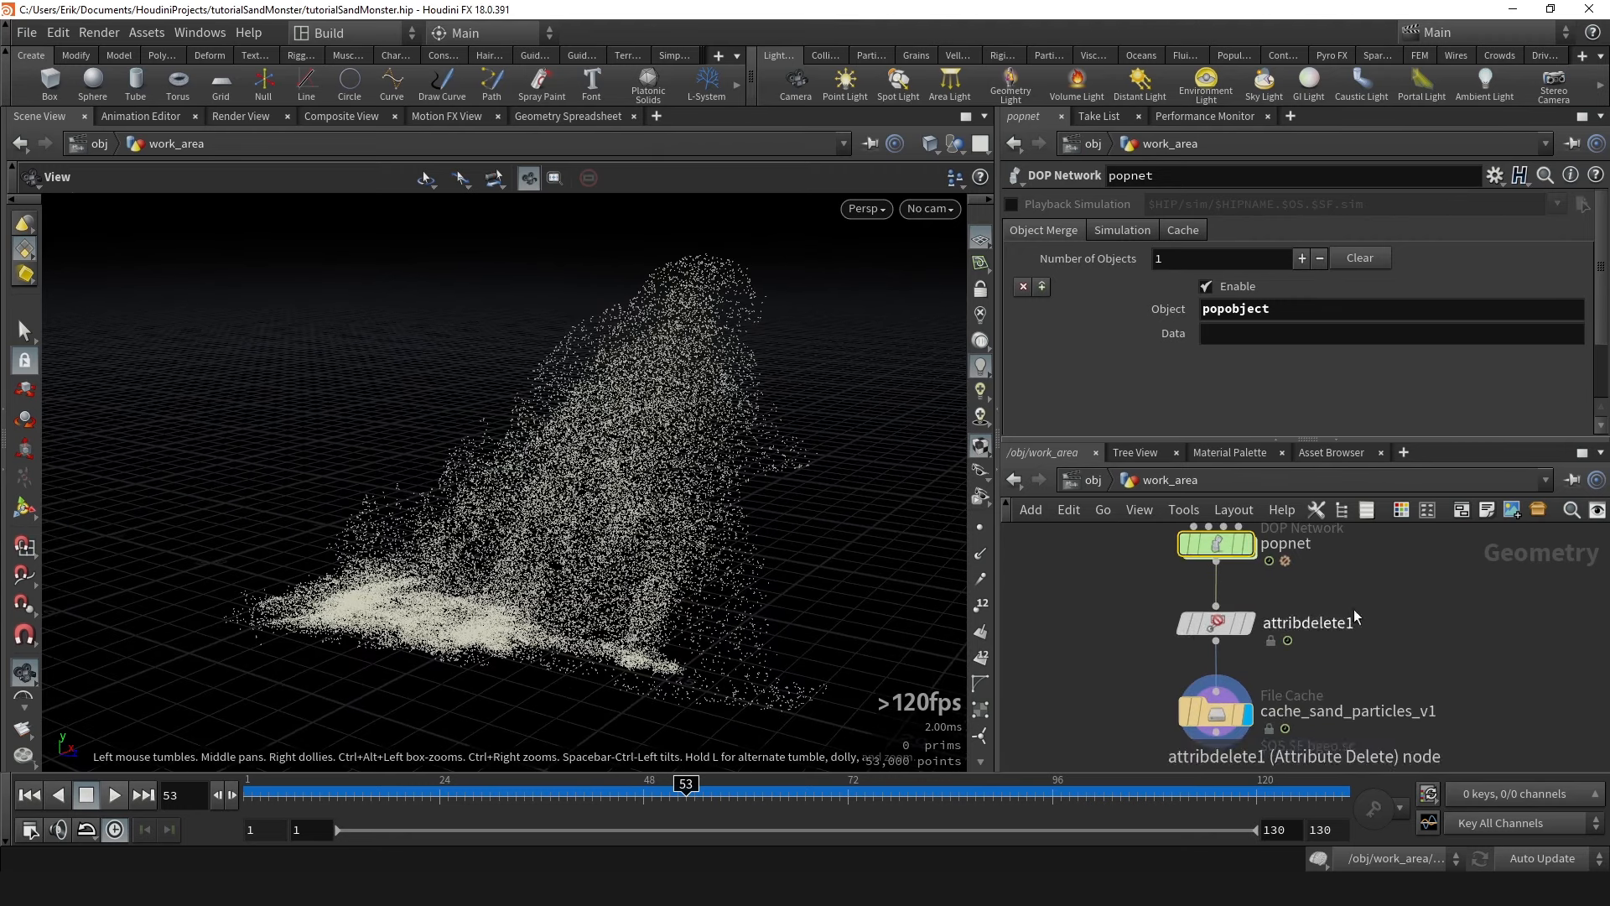
Scrub the cached sand particles forward to frame 68.
click(1263, 623)
click(1248, 623)
mouse_move(742, 809)
mouse_down()
mouse_move(833, 797)
mouse_move(457, 788)
mouse_move(673, 731)
mouse_move(916, 767)
mouse_move(790, 780)
mouse_move(813, 780)
mouse_up()
Set the Missing Frame option of the cache_sand_particles_v1 node to No Geometry in its load settings.
middle_drag(1300, 662, 1263, 612)
click(1211, 671)
click(1212, 667)
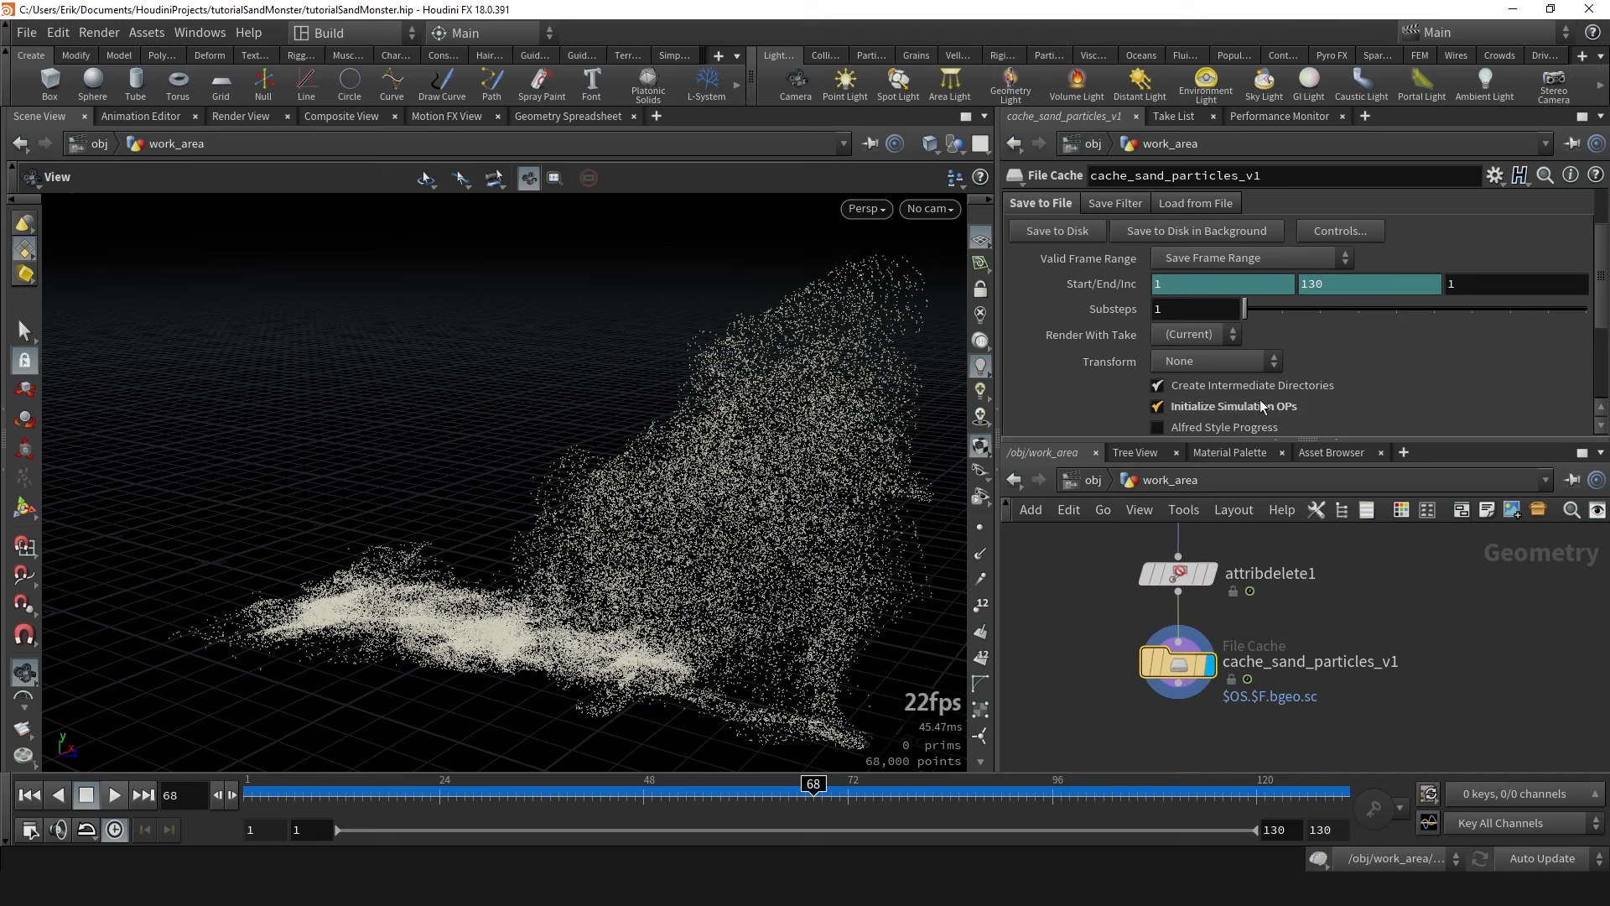
scroll(1258, 399, up, 1)
scroll(1085, 326, up, 1)
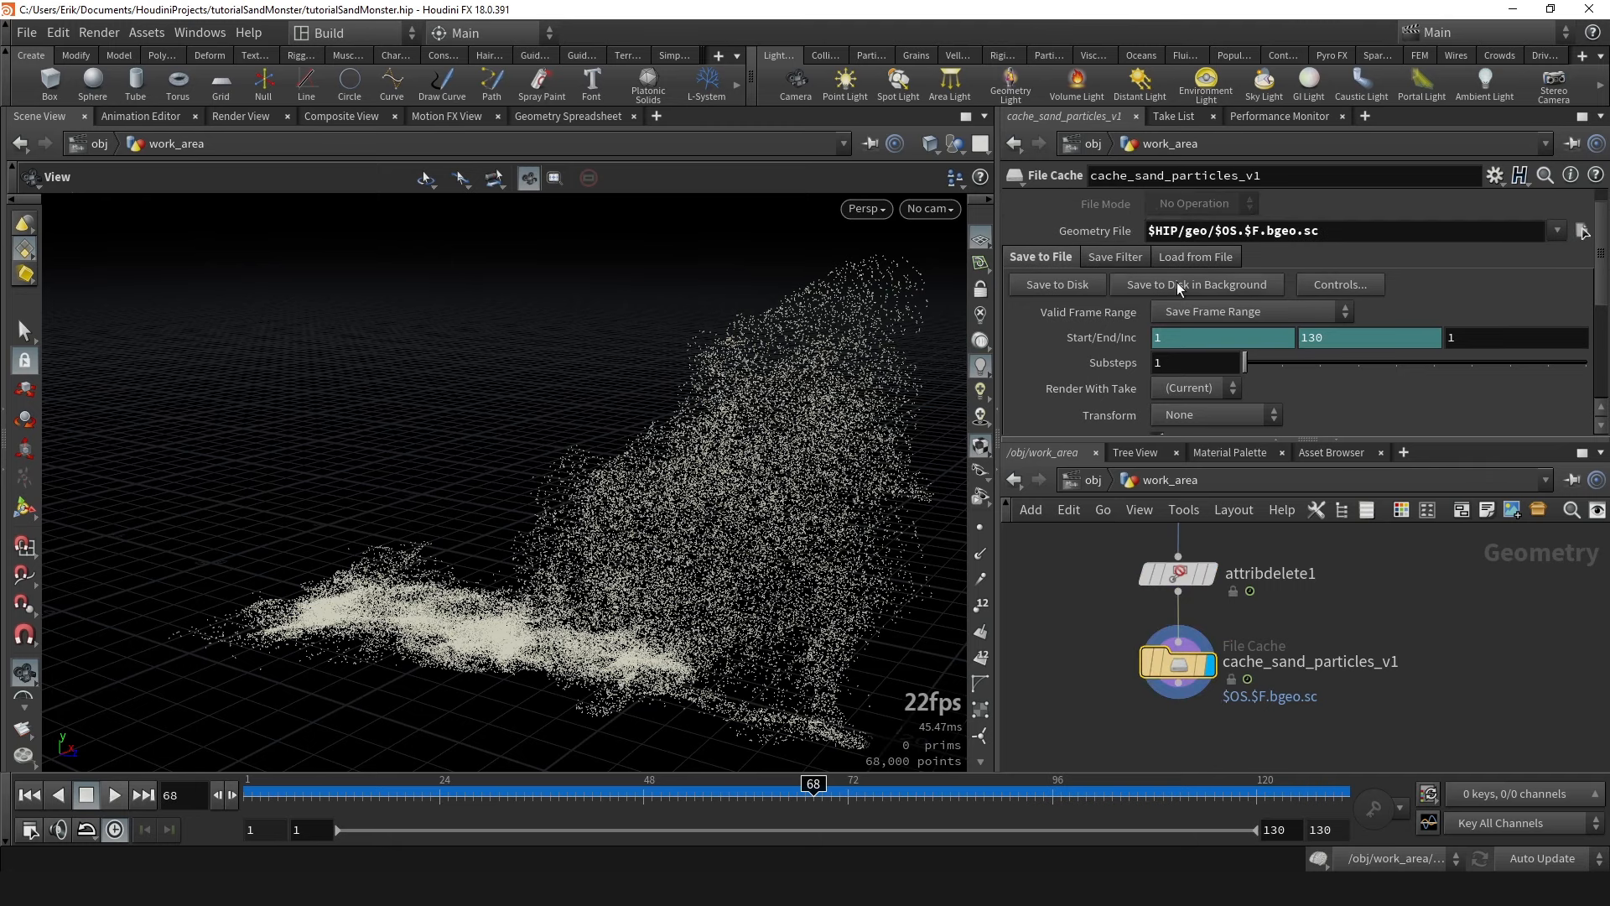
click(1195, 255)
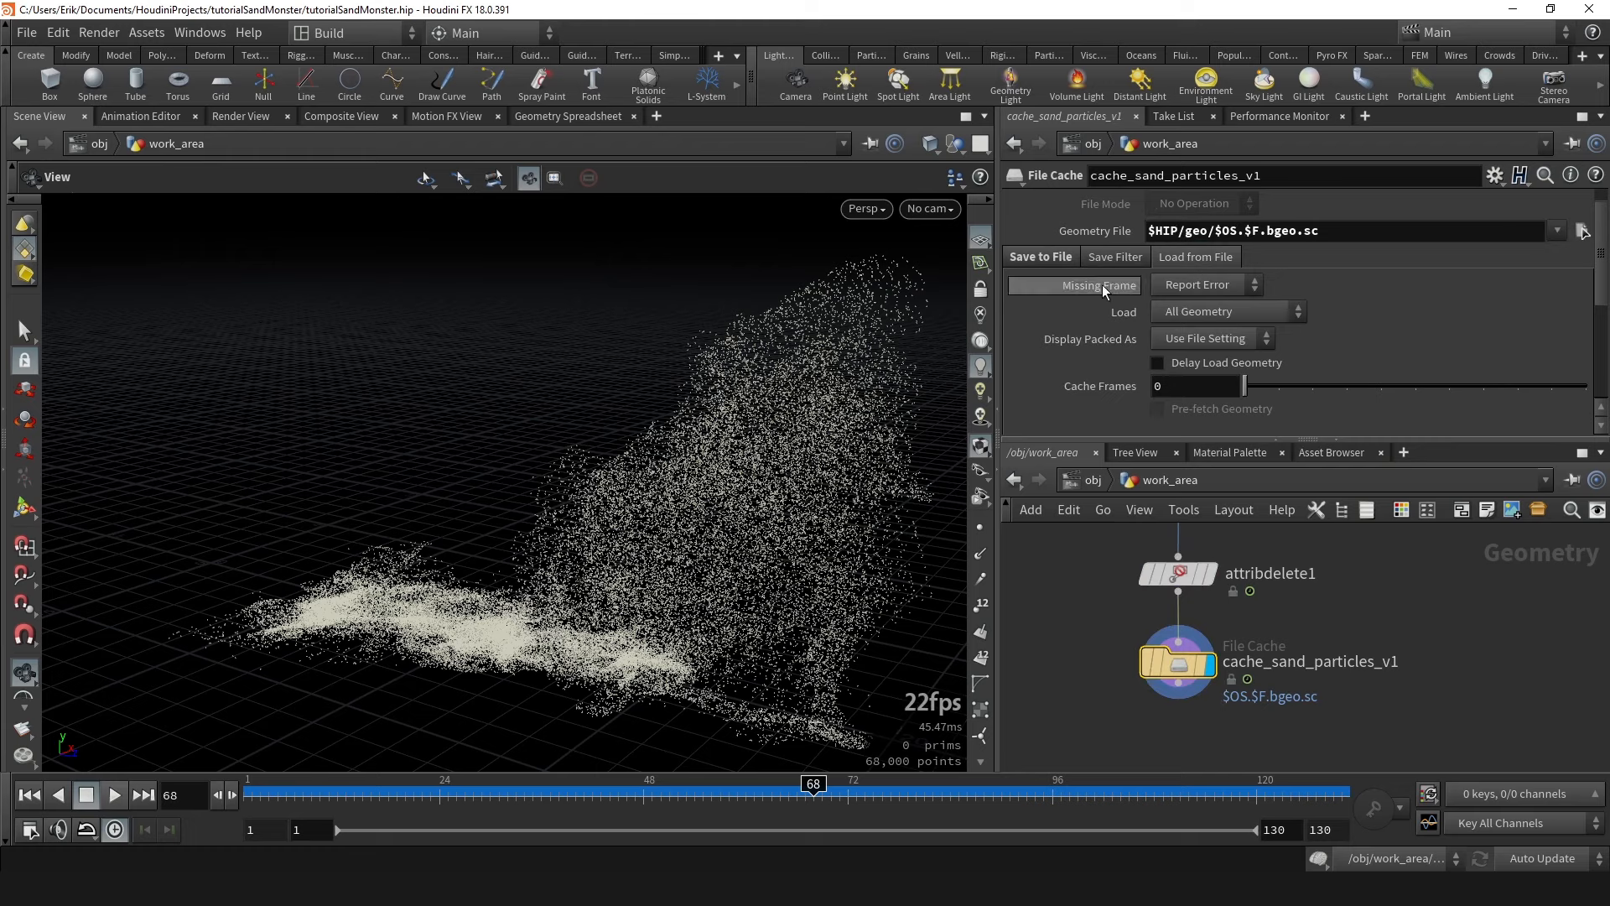
click(1199, 284)
click(1195, 313)
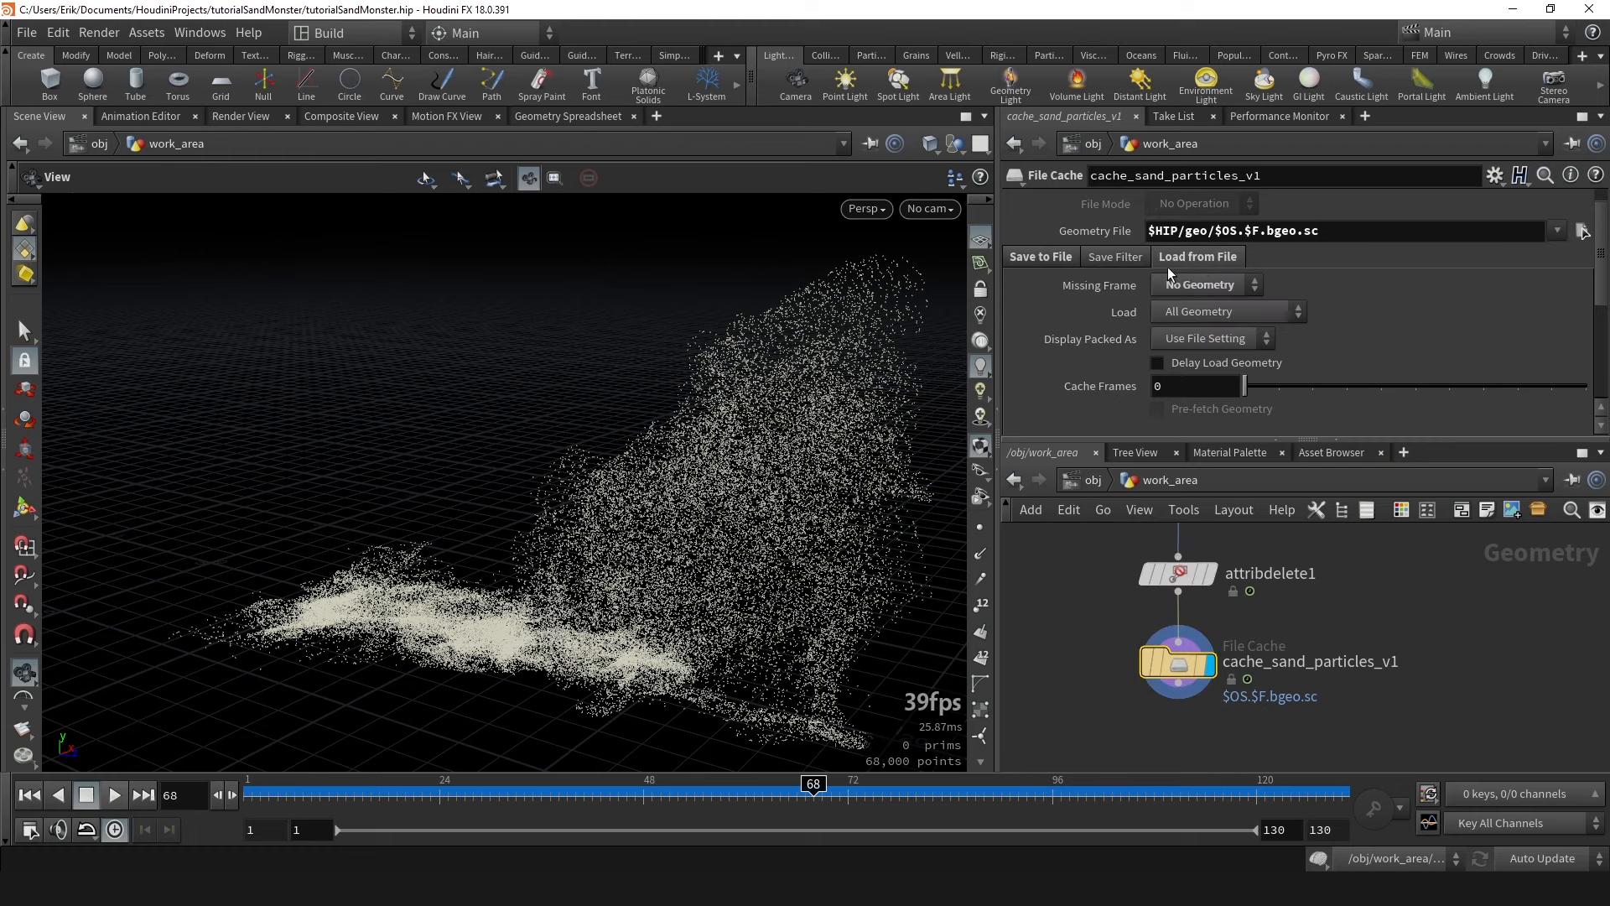
Scrub past the end of the cached range to frame 173 to check how missing frames are handled.
click(1040, 259)
drag(814, 784, 1333, 786)
middle_drag(165, 800, 396, 781)
middle_drag(600, 753, 596, 753)
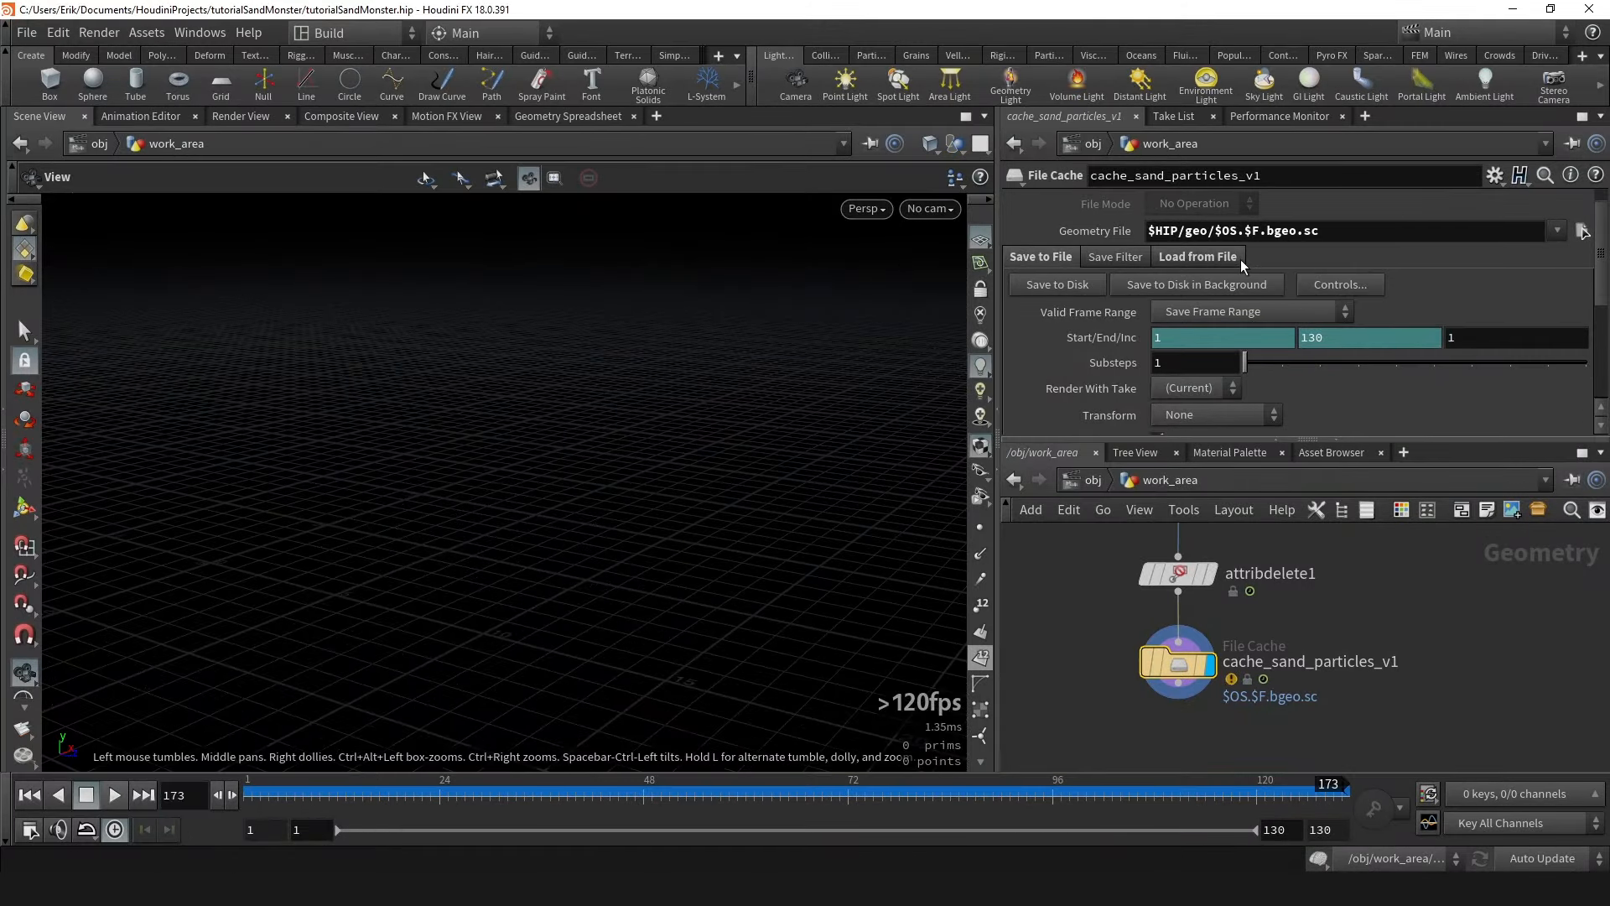
Try Report Error for missing frames on the file cache, and return the option to No Geometry.
click(1200, 259)
click(1196, 284)
click(1198, 308)
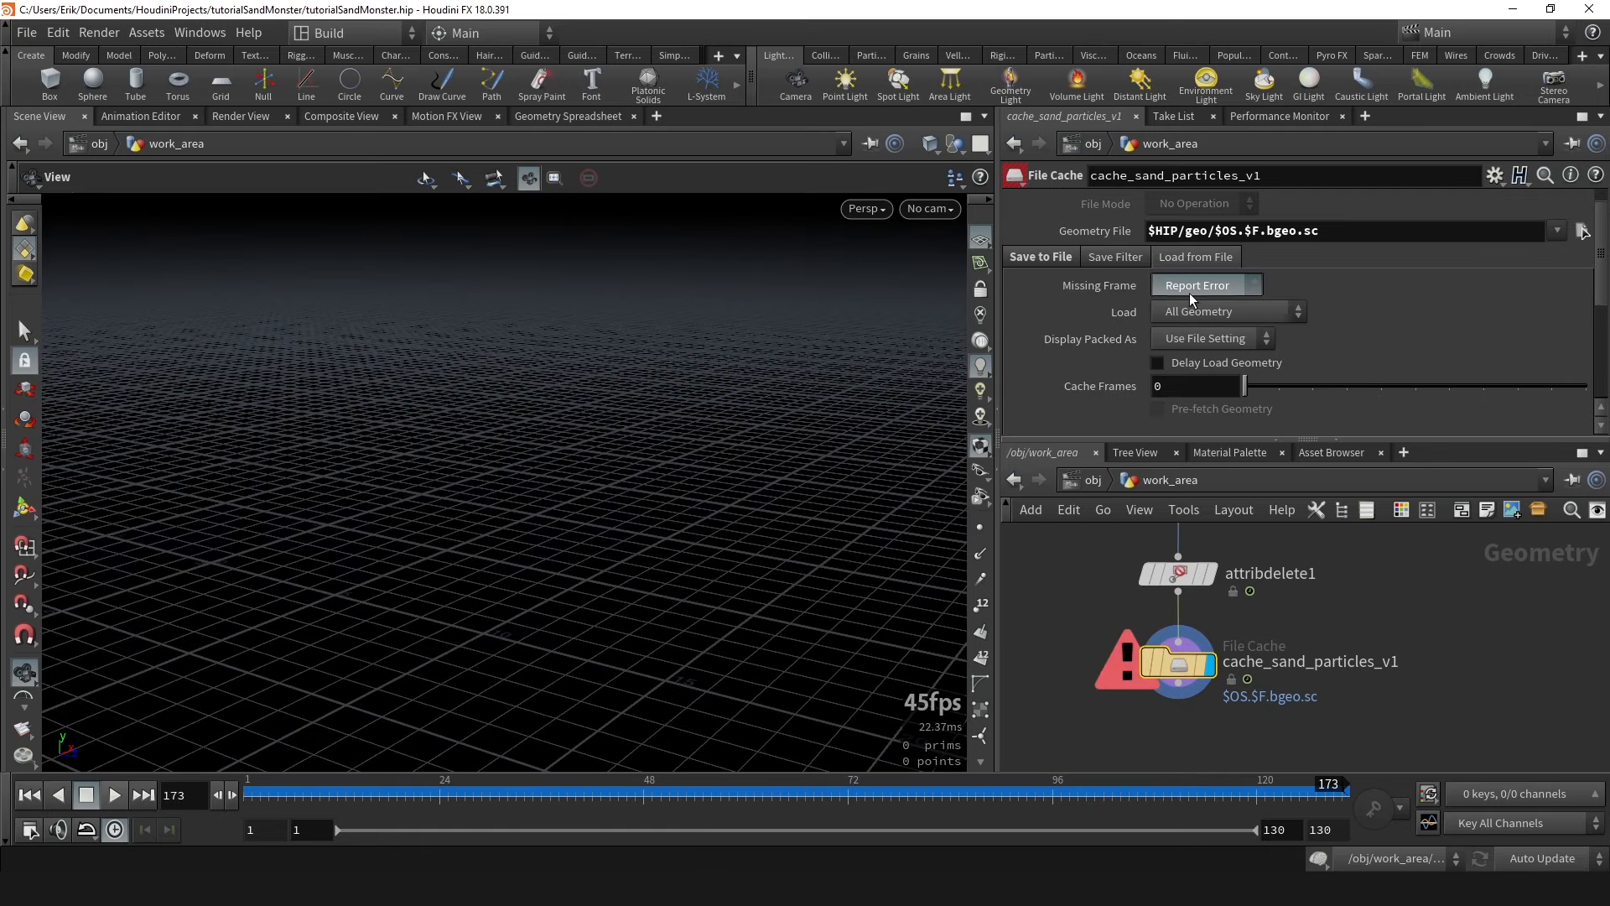
click(1196, 327)
click(1041, 257)
Scrub the cached particles back to frame 19 and orbit around the sand figure.
drag(1255, 791, 847, 790)
drag(568, 554, 635, 593)
drag(848, 791, 397, 790)
drag(1317, 612, 1165, 743)
drag(467, 388, 638, 436)
Multiply the Force Total Count of the scatter1 node by 4 to get 4000 points.
scroll(1250, 578, down, 4)
middle_drag(1250, 561, 1249, 637)
scroll(1213, 619, up, 6)
scroll(1216, 616, down, 3)
middle_drag(1266, 545, 1211, 642)
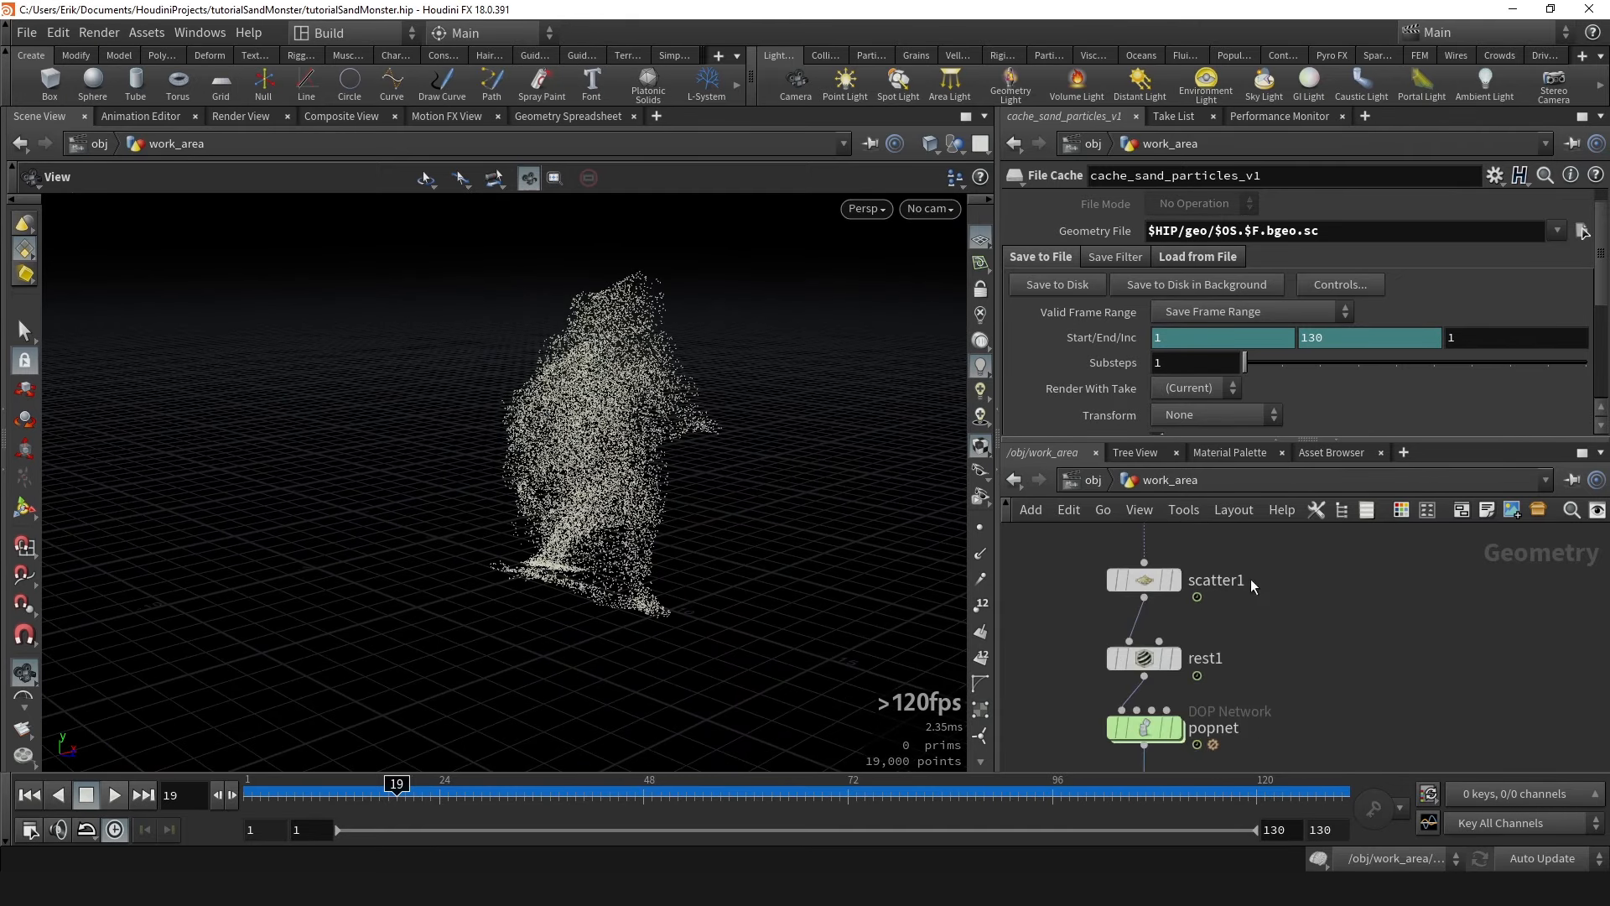
click(1167, 580)
scroll(1054, 349, up, 3)
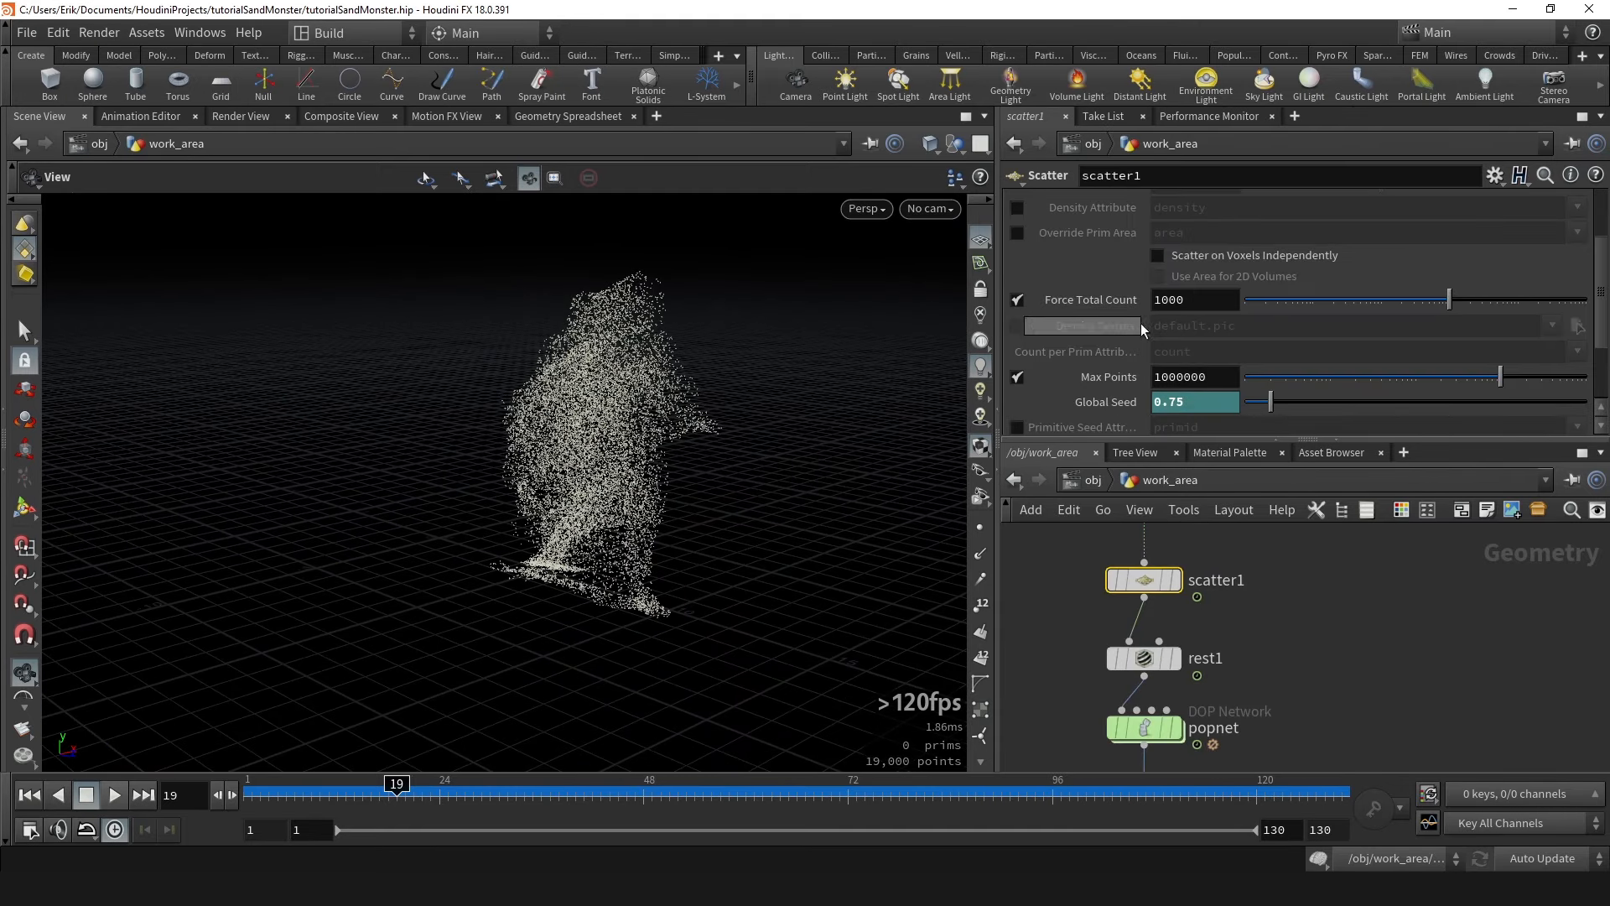
click(1221, 297)
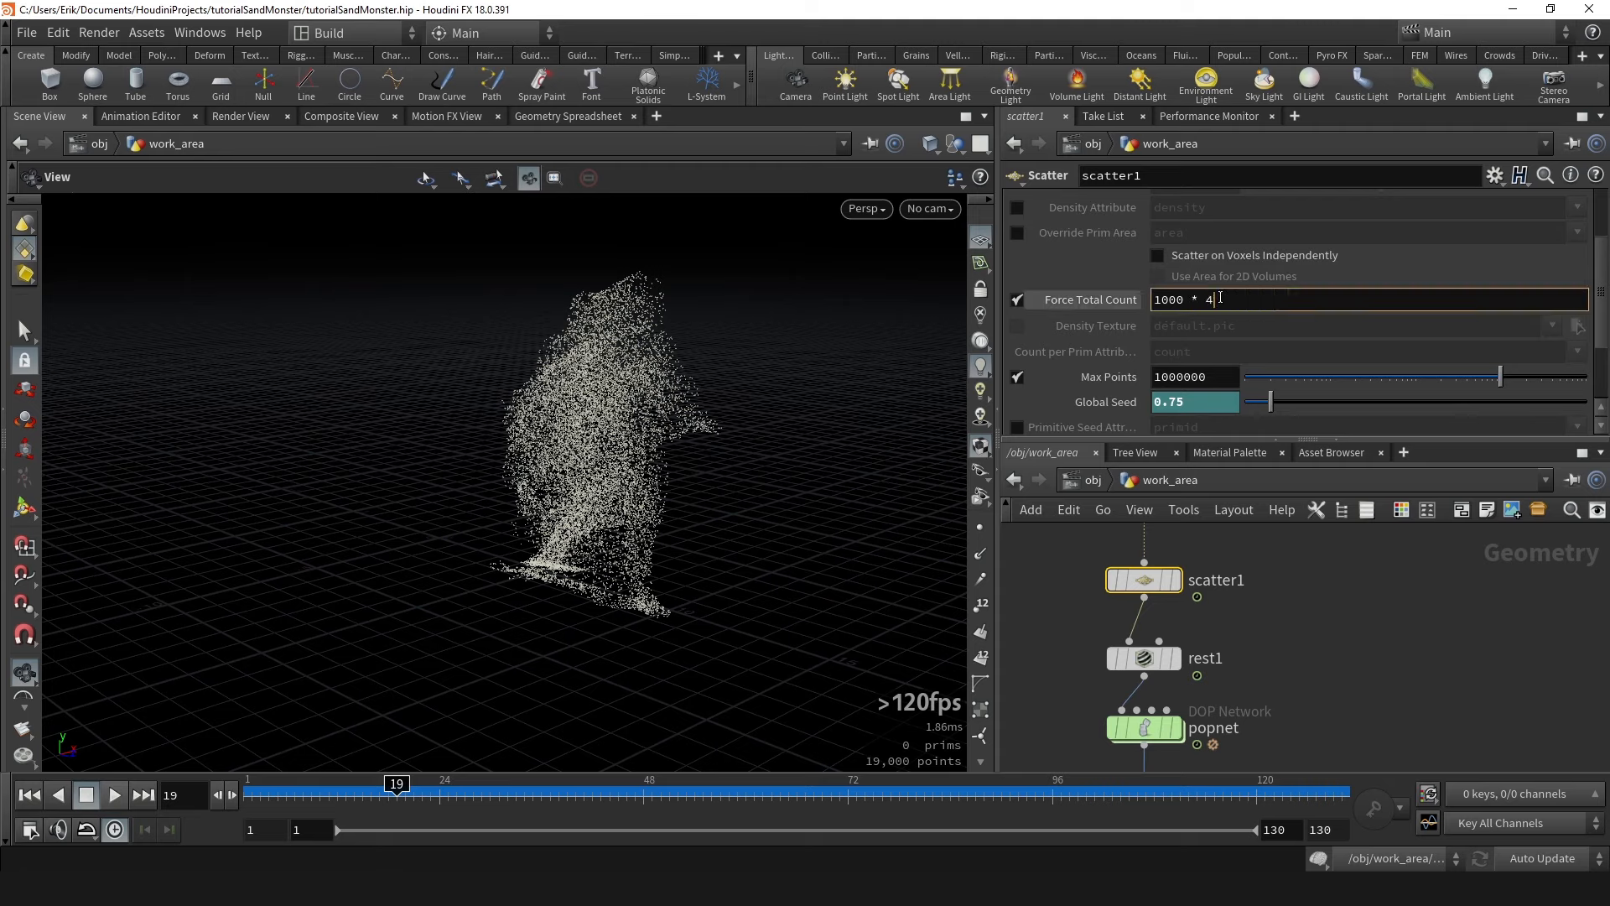
text(* 4)
key(Return)
Save the cache_sand_particles_v1 node's particles to disk again with the denser scatter.
scroll(1199, 574, down, 3)
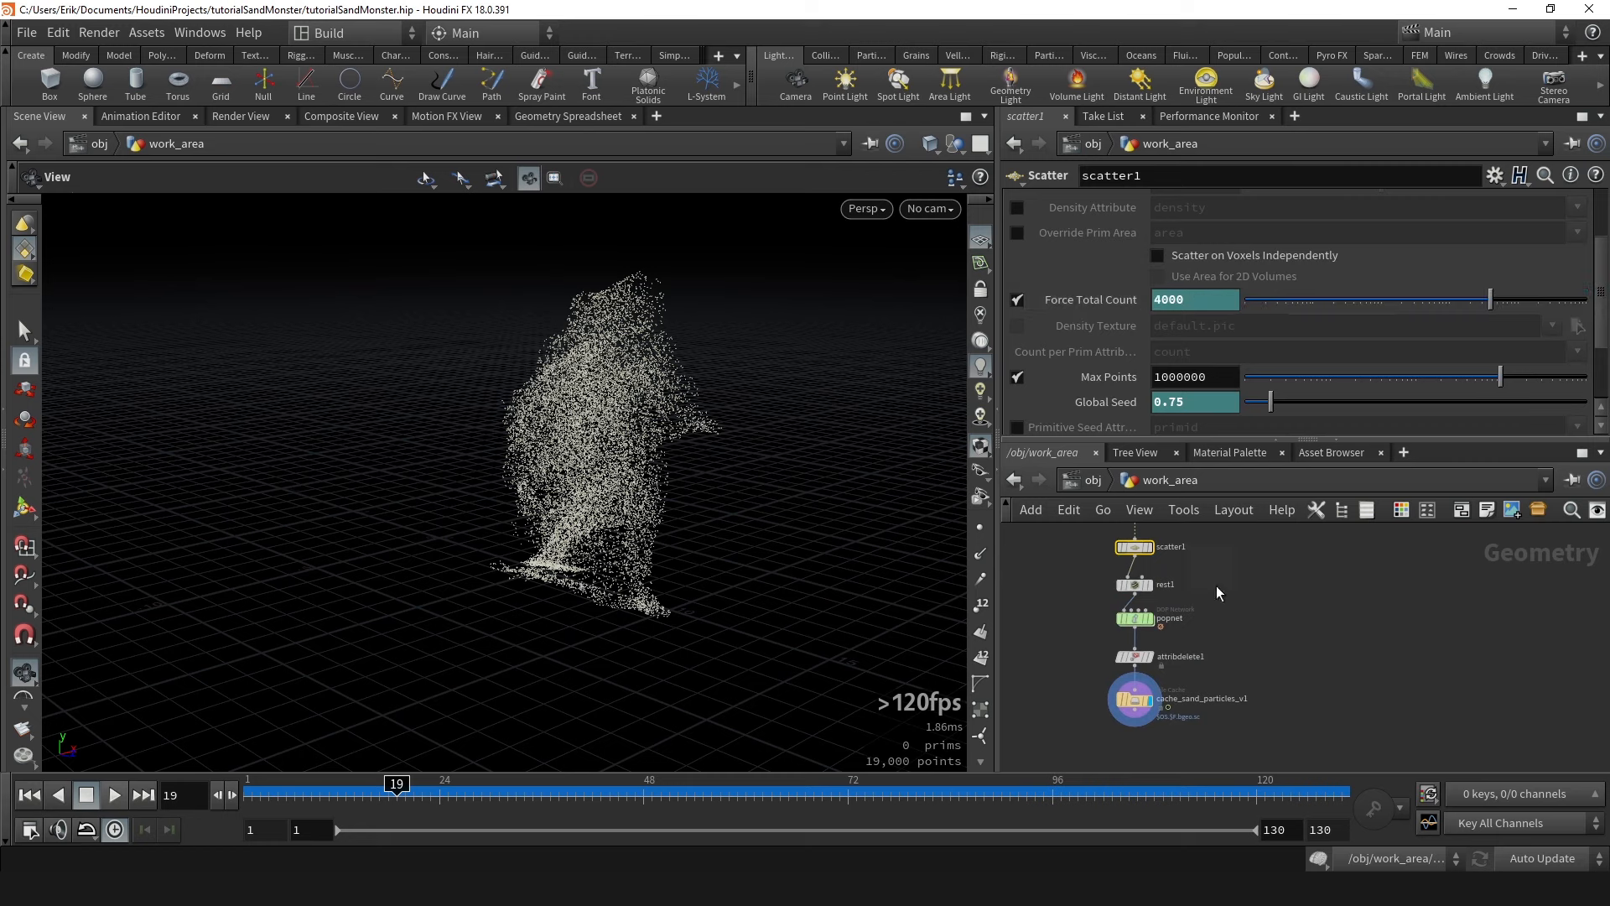
scroll(1199, 573, up, 5)
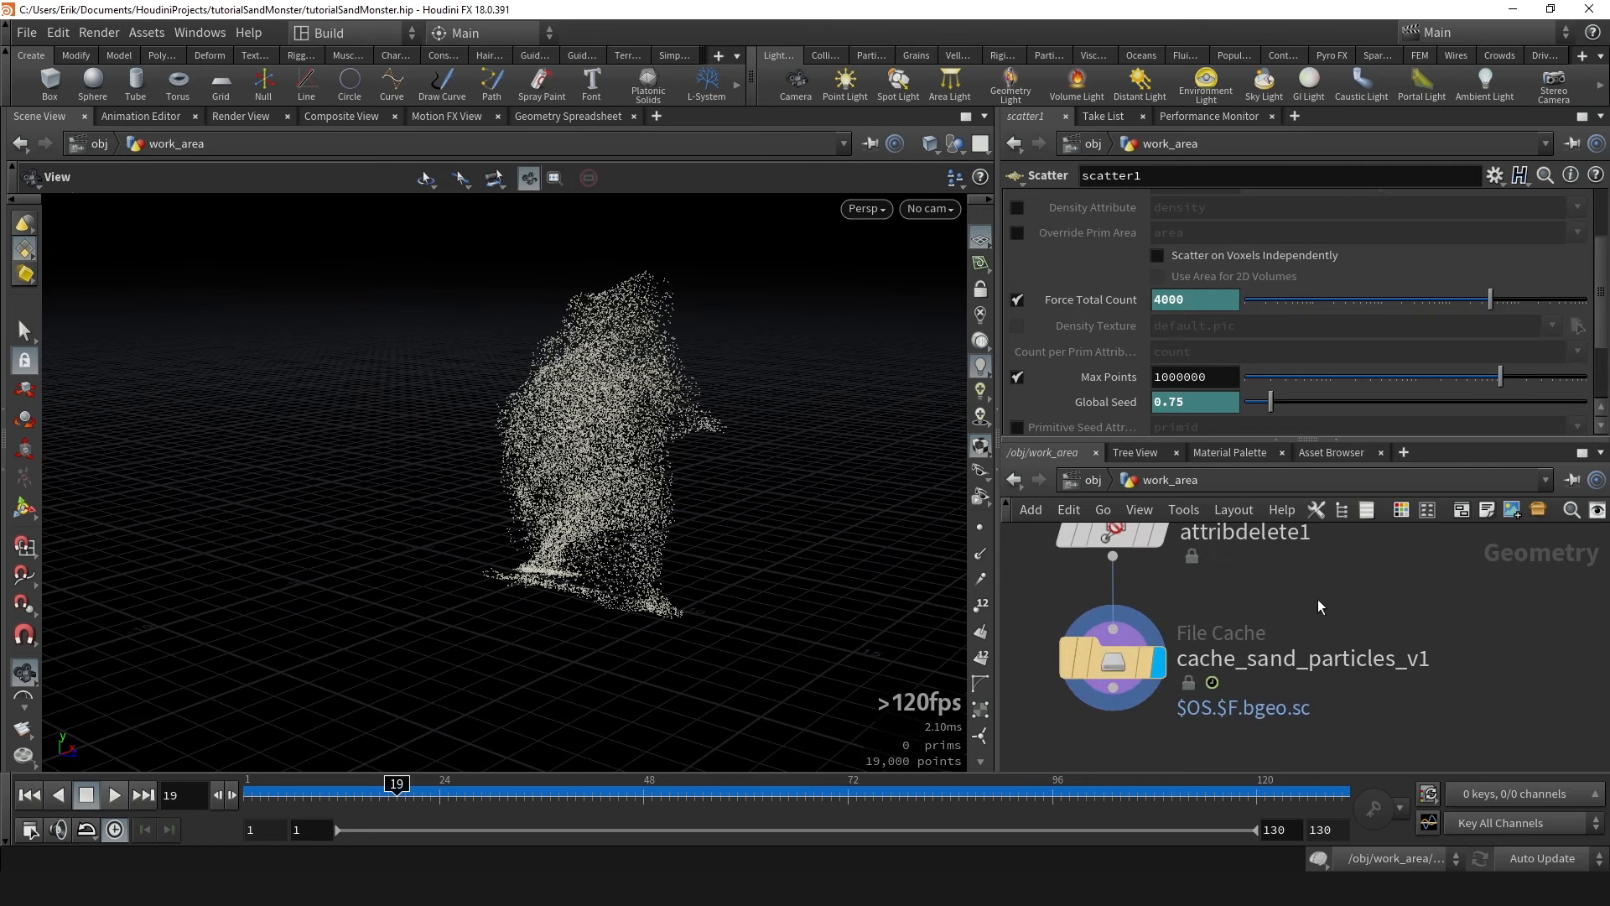
click(1112, 662)
click(1059, 286)
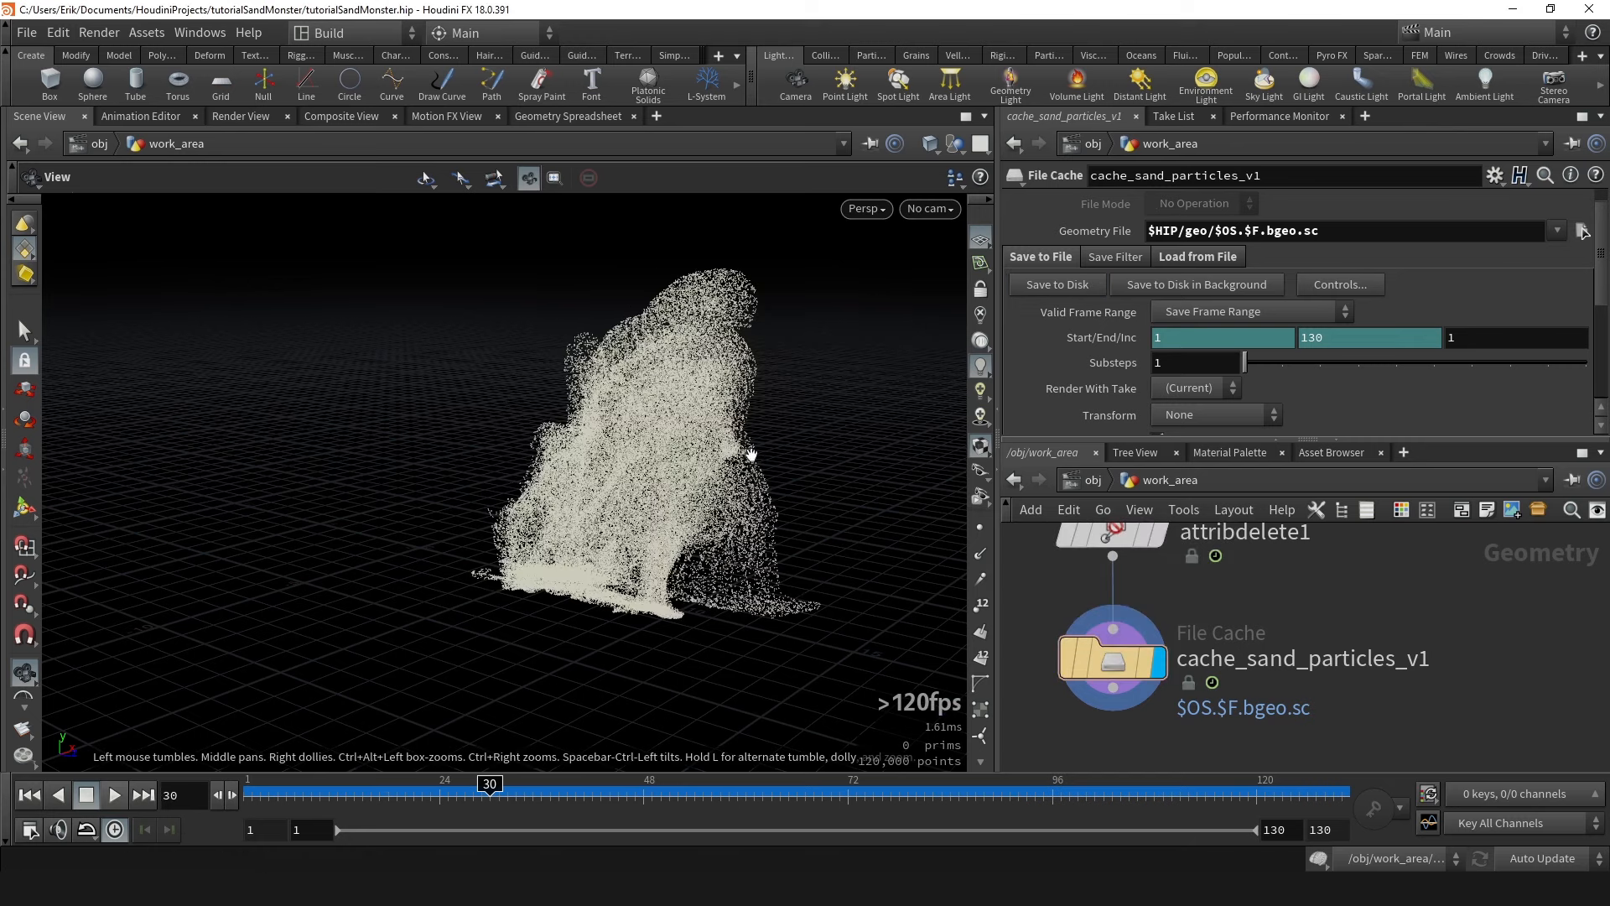
Scrub the recached particles from frame 30 through the later frames and orbit to examine the denser sand.
drag(737, 456, 631, 474)
right_click(696, 428)
click(695, 429)
drag(491, 786, 781, 784)
drag(783, 665, 730, 675)
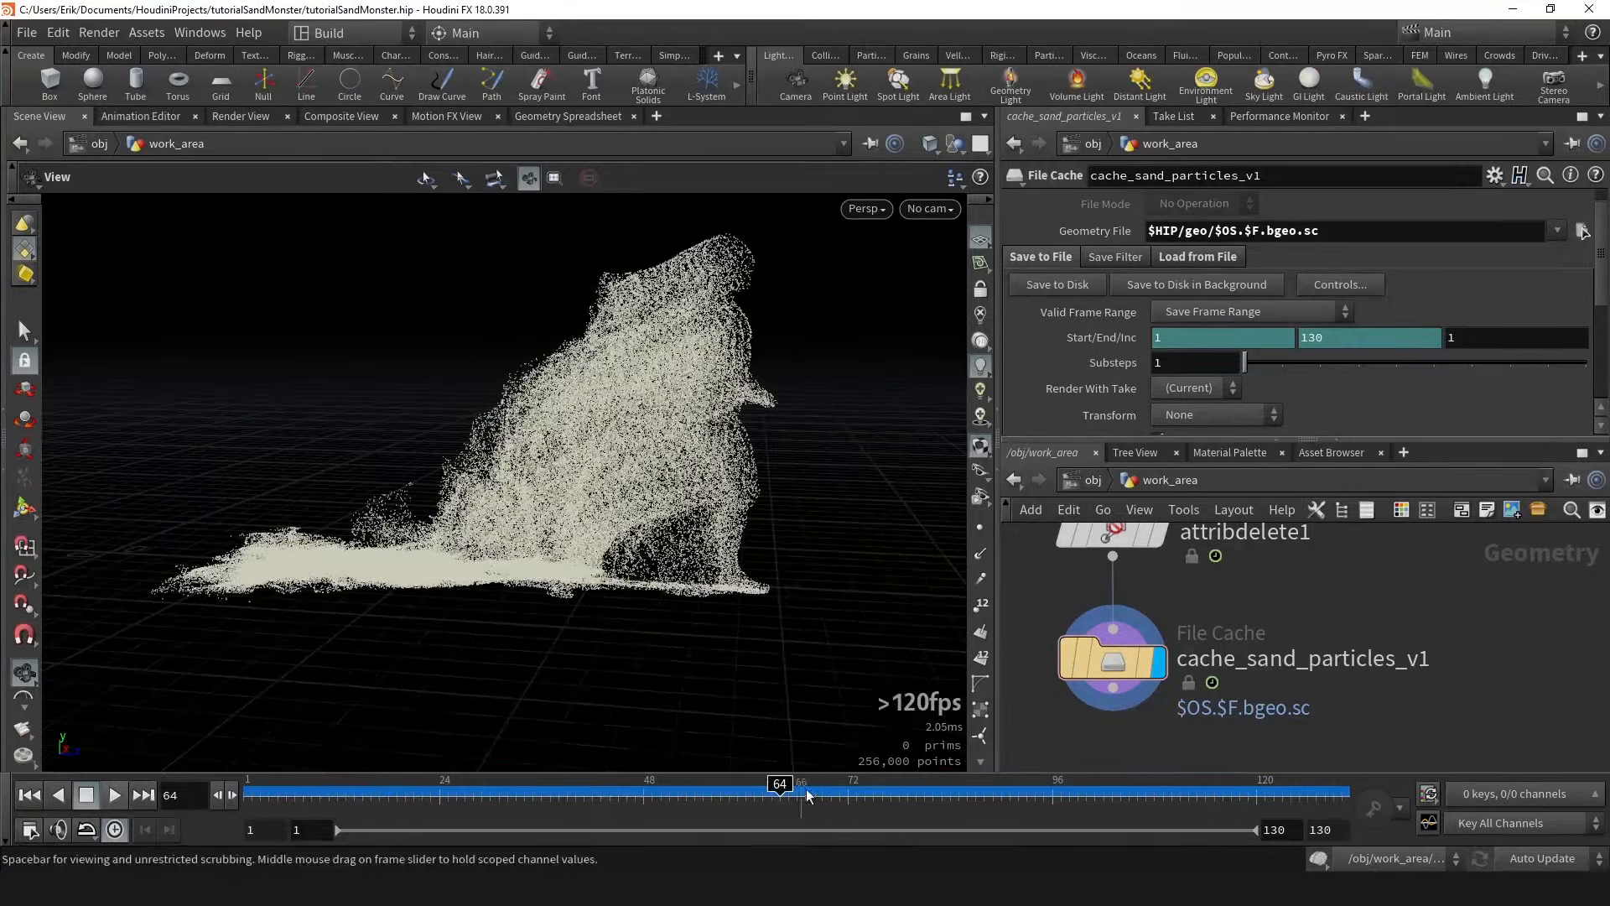
drag(809, 795, 1220, 768)
drag(681, 471, 587, 638)
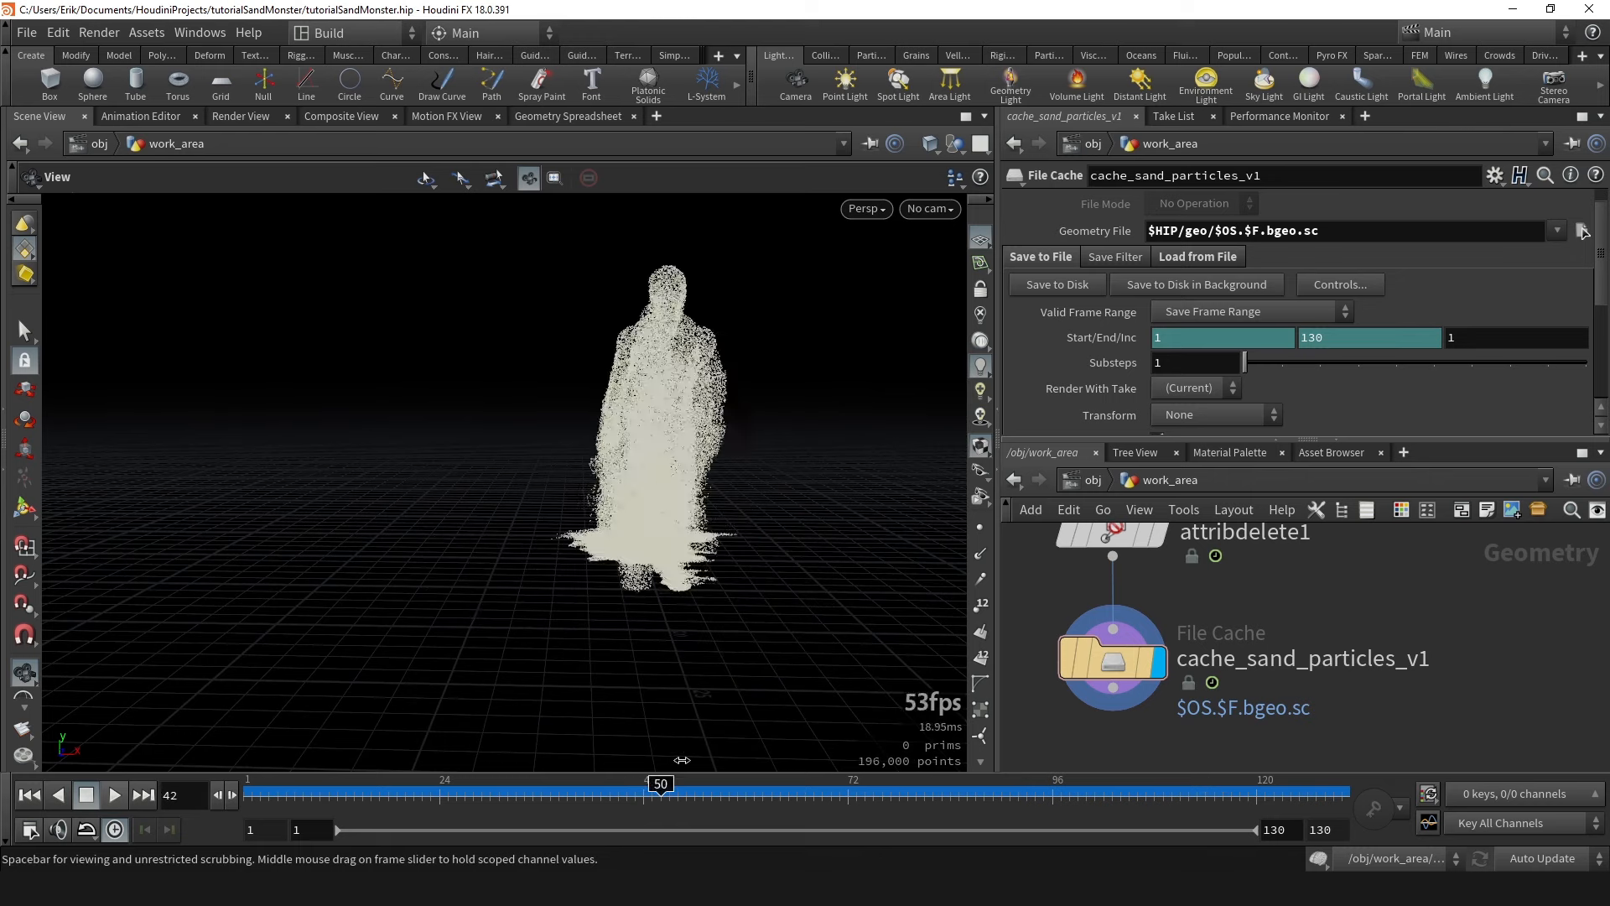
Examine the monster's collapse from the front up to frame 110 and check the Geometry File browser.
click(637, 476)
mouse_move(650, 452)
mouse_down()
mouse_move(636, 503)
mouse_move(654, 490)
mouse_move(642, 461)
mouse_up()
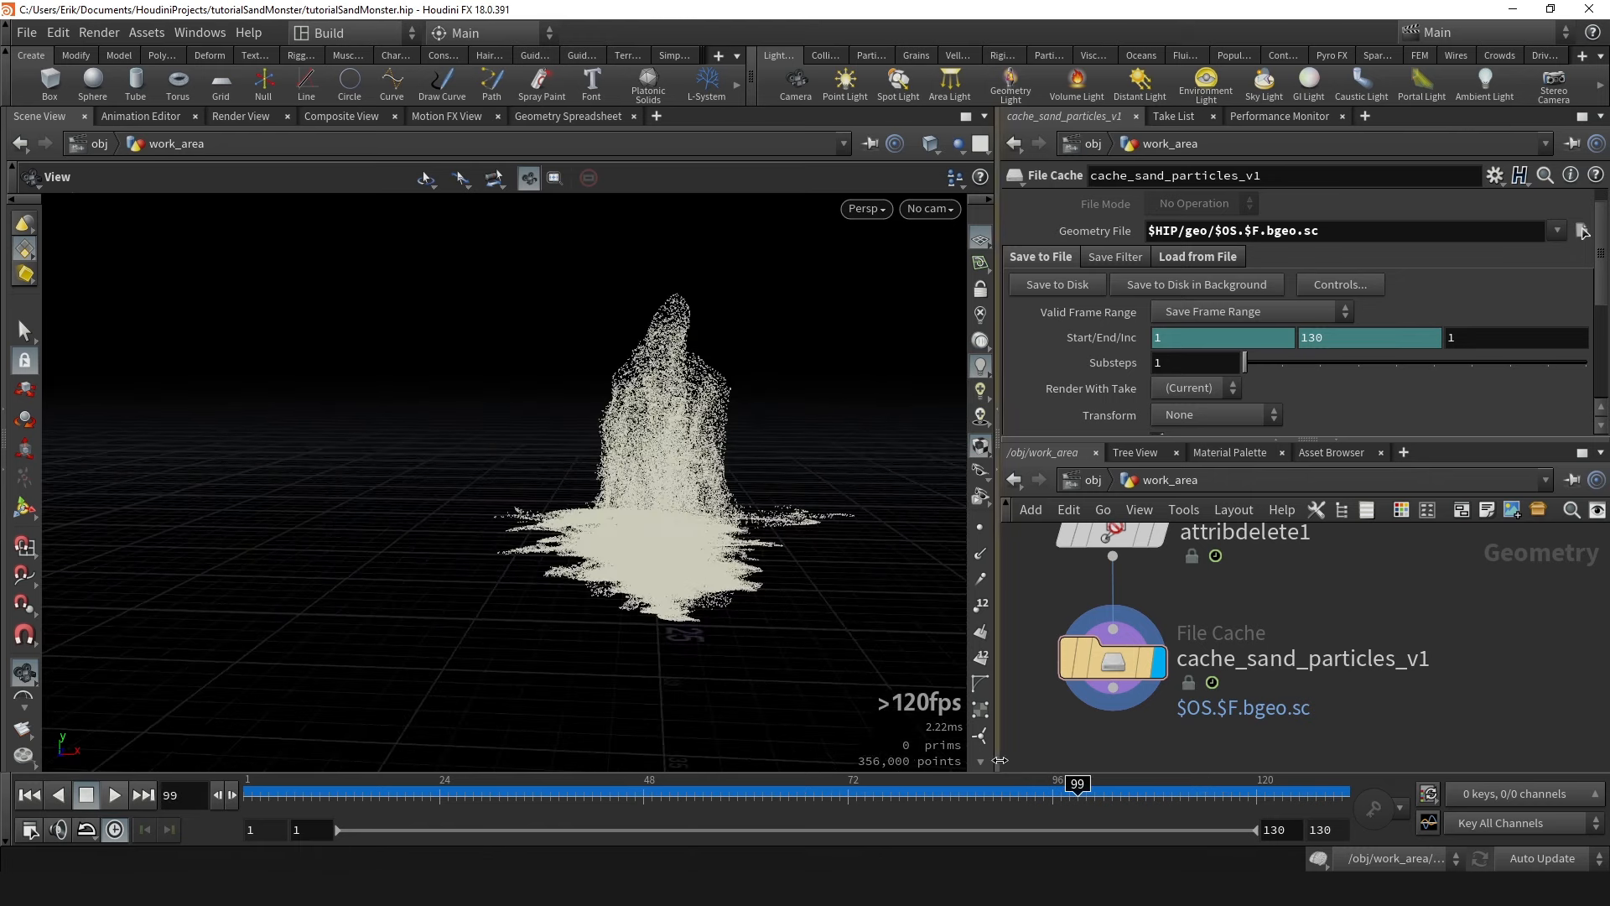
click(1116, 784)
drag(1192, 769, 1171, 780)
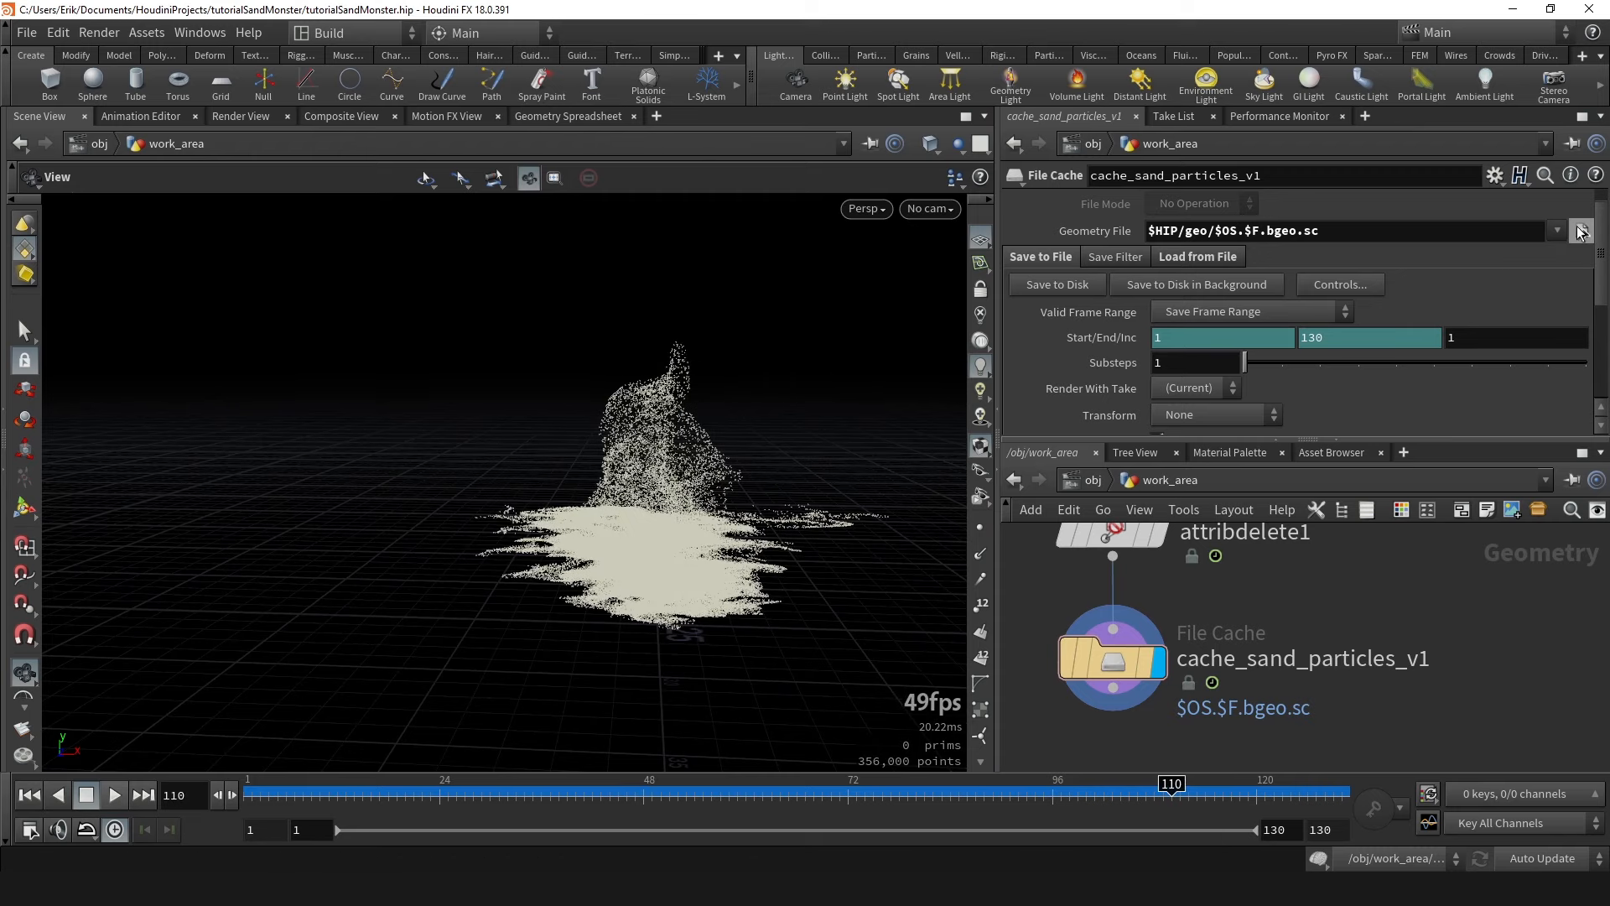
click(1581, 231)
click(1072, 136)
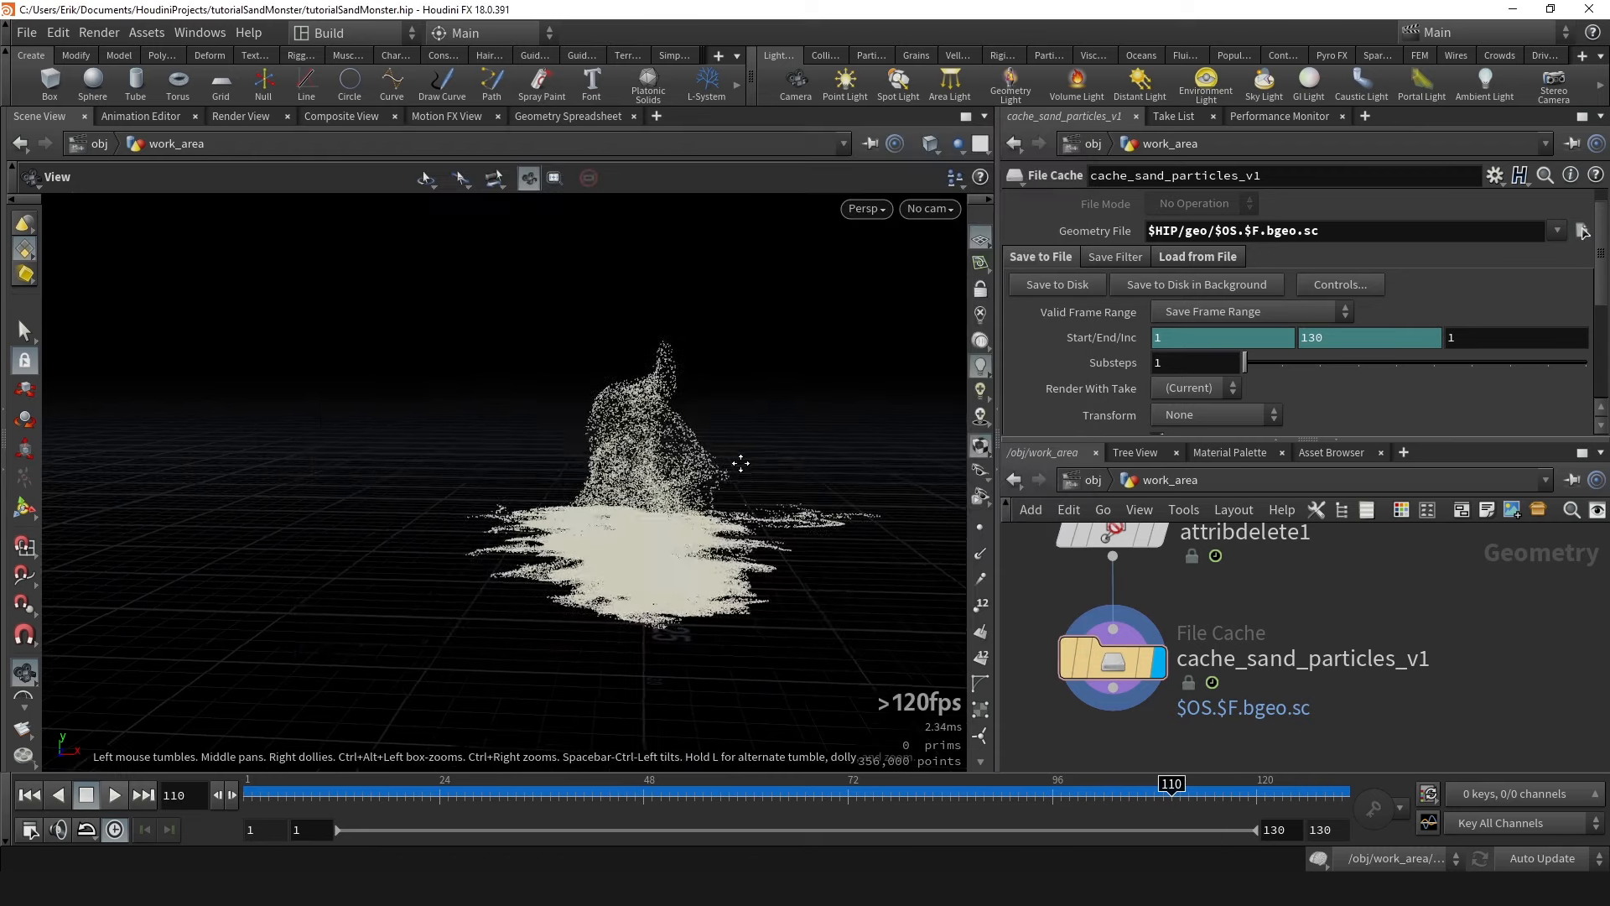
Scrub the particle cache back to the early frames and forward again, orbiting around the dissolving figure.
drag(1171, 784, 834, 796)
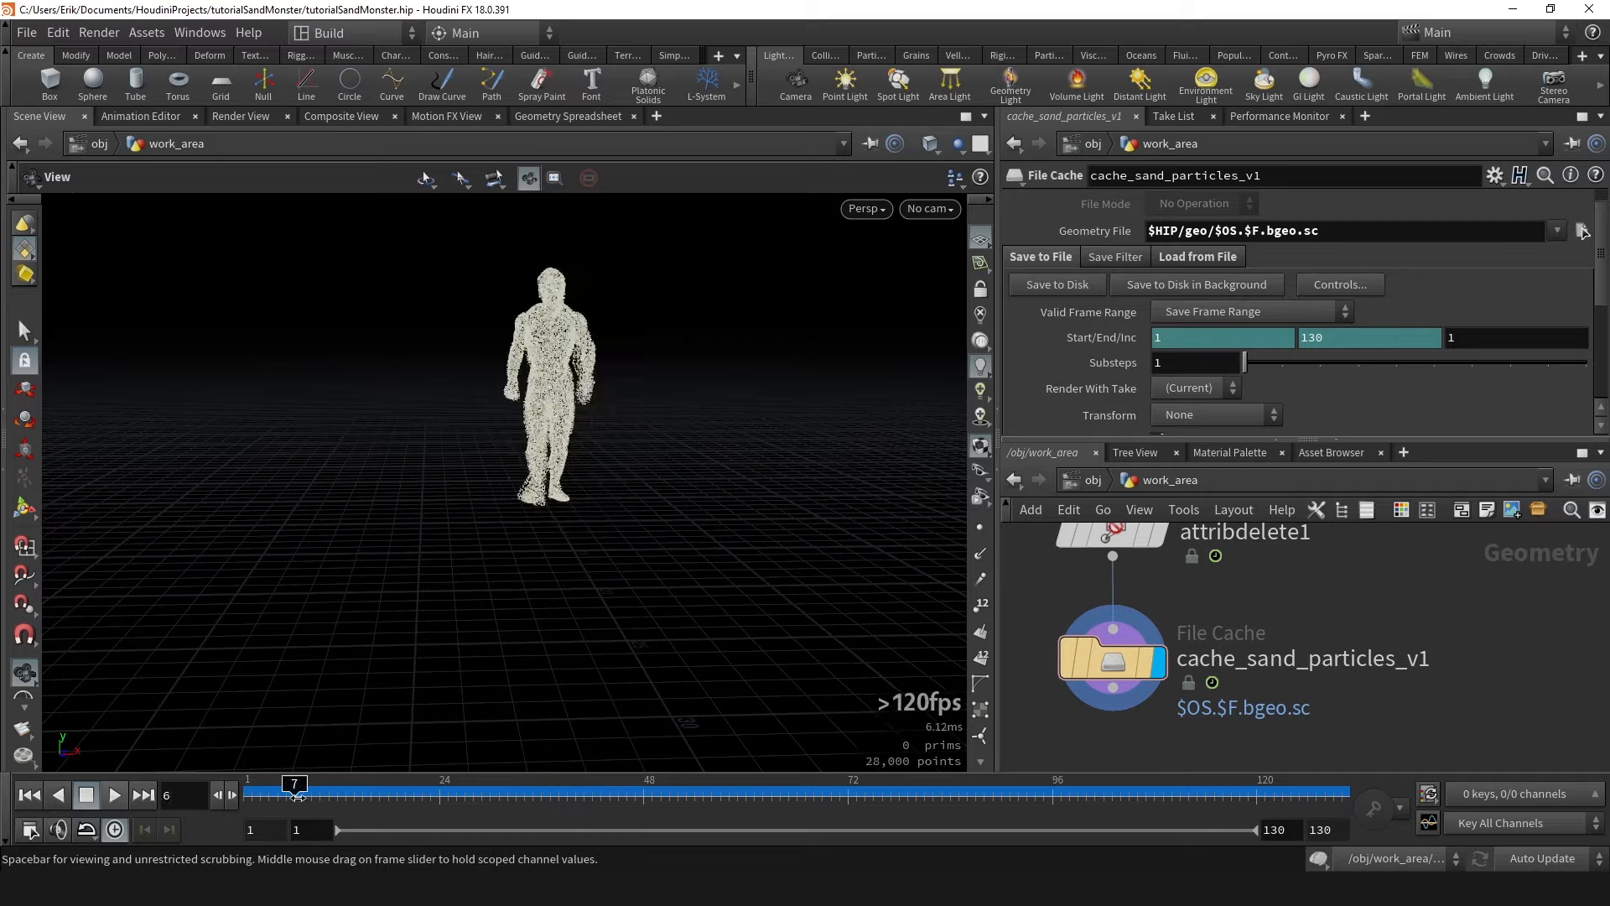
drag(296, 795, 926, 793)
drag(805, 495, 539, 441)
drag(870, 686, 788, 563)
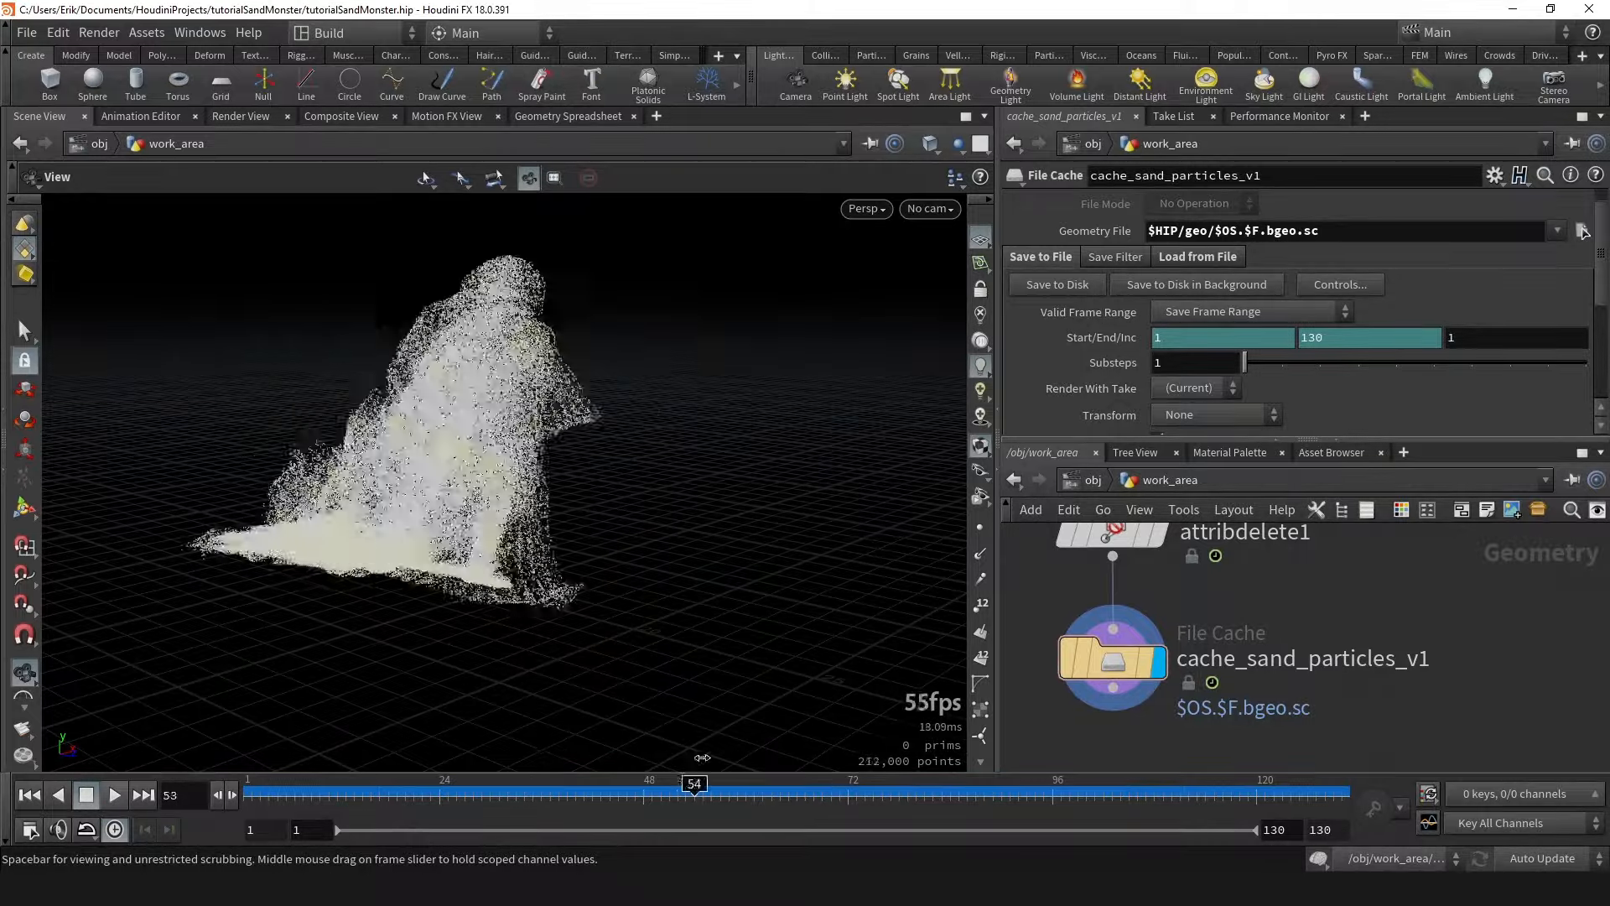
Scrub to frame 89 and examine the collapsing monster and its sand trail from several angles.
drag(934, 743, 1067, 755)
mouse_move(975, 784)
mouse_down()
mouse_move(617, 777)
mouse_move(995, 764)
mouse_up()
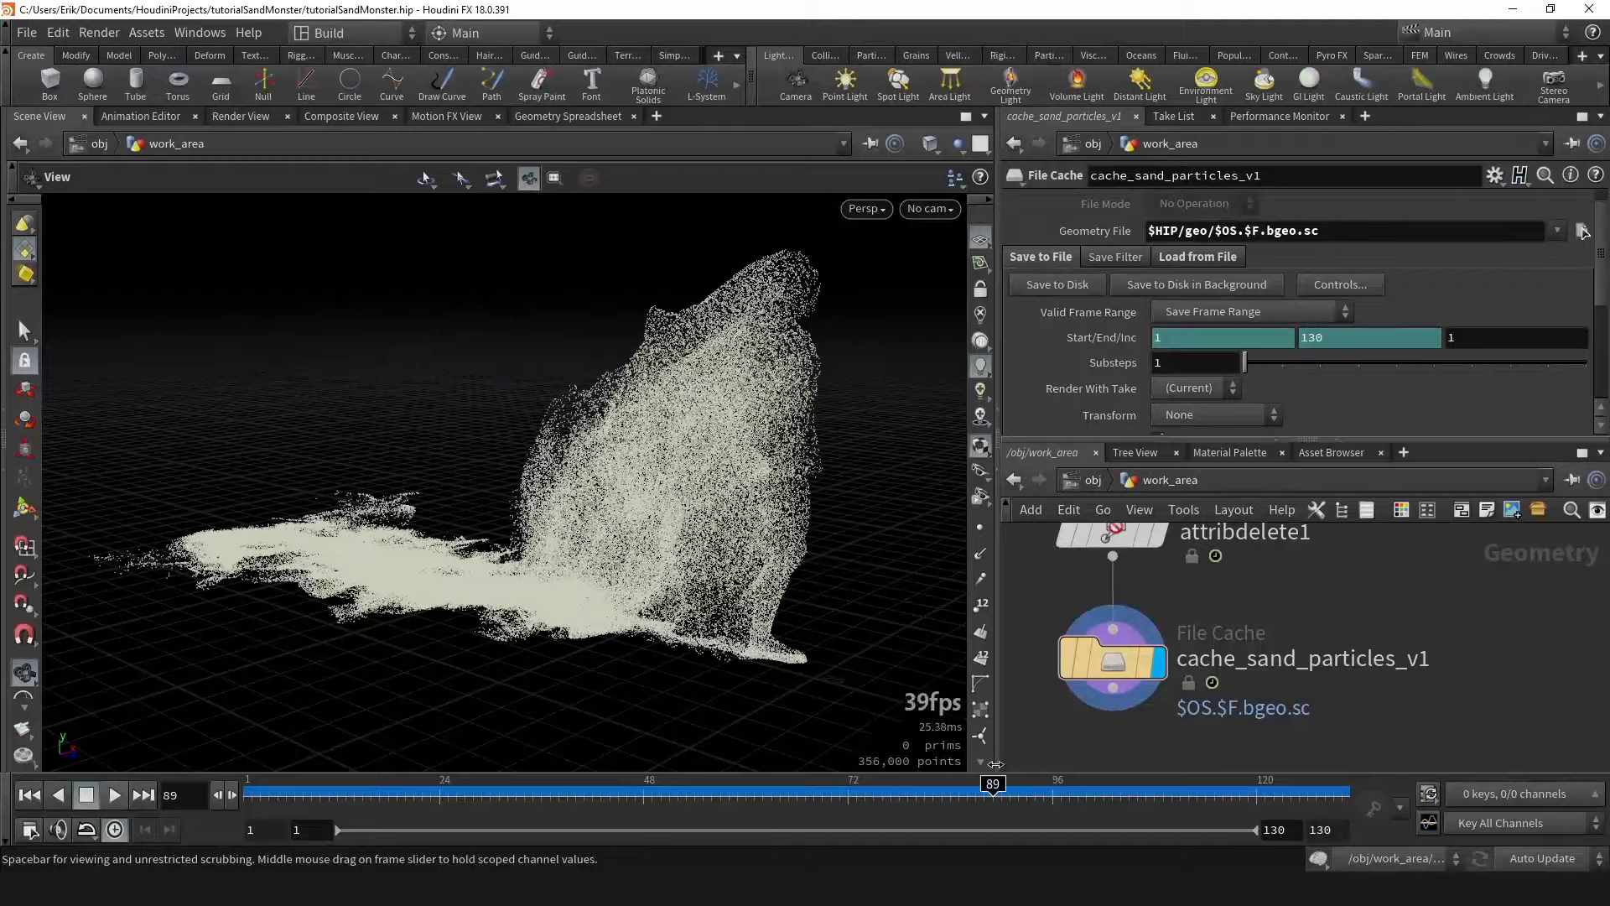
drag(779, 422, 610, 493)
scroll(1300, 591, down, 4)
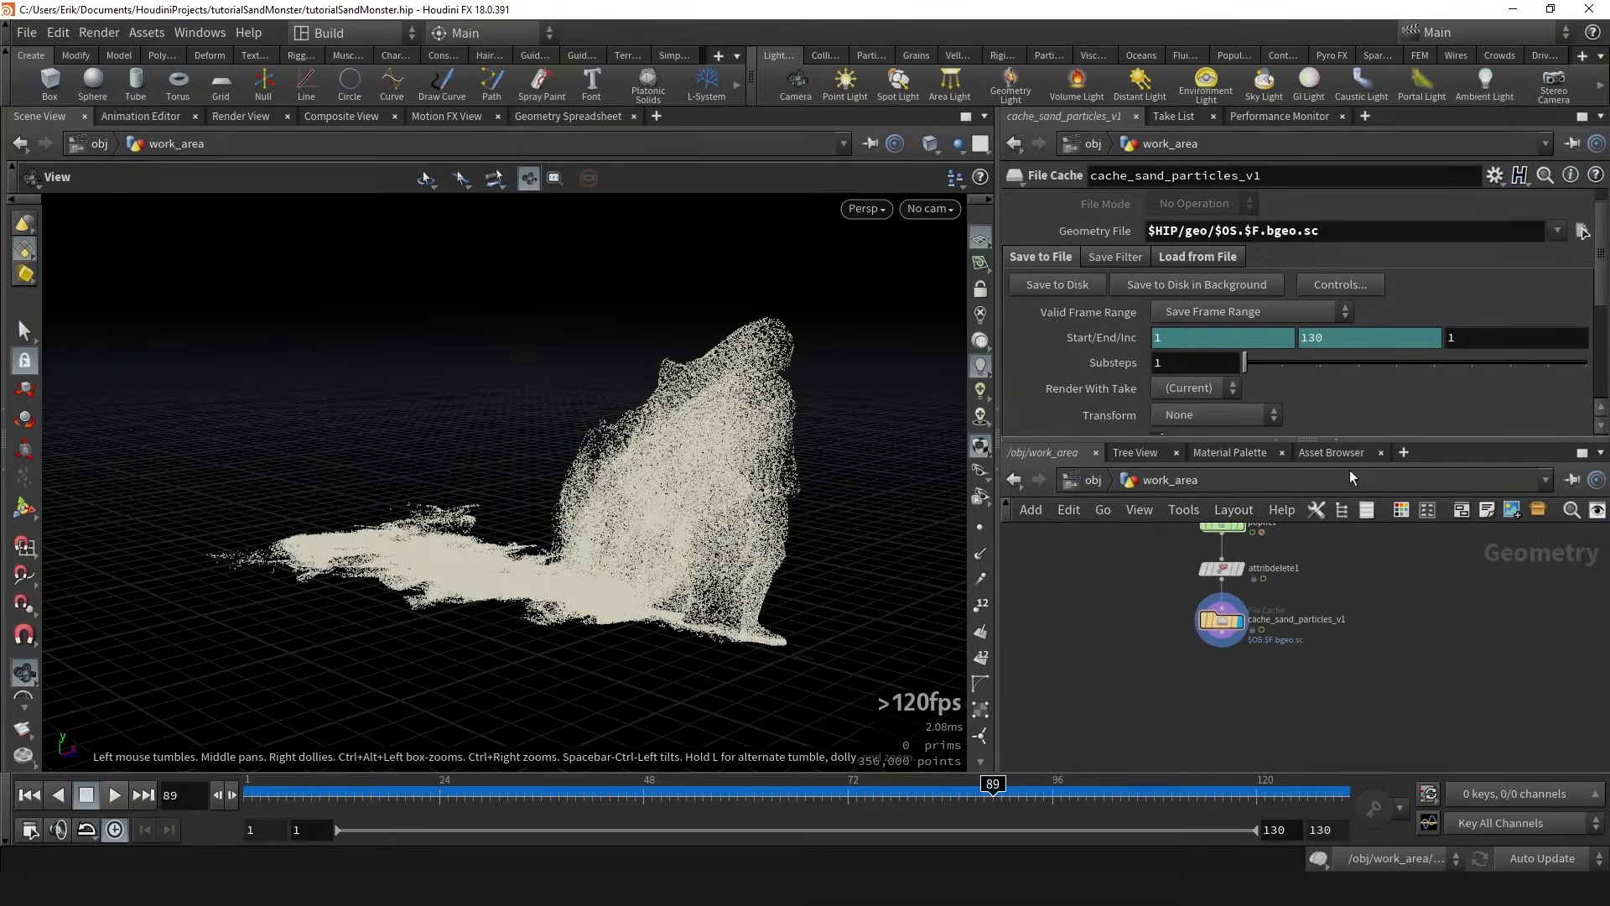
scroll(1296, 603, up, 2)
drag(658, 460, 719, 471)
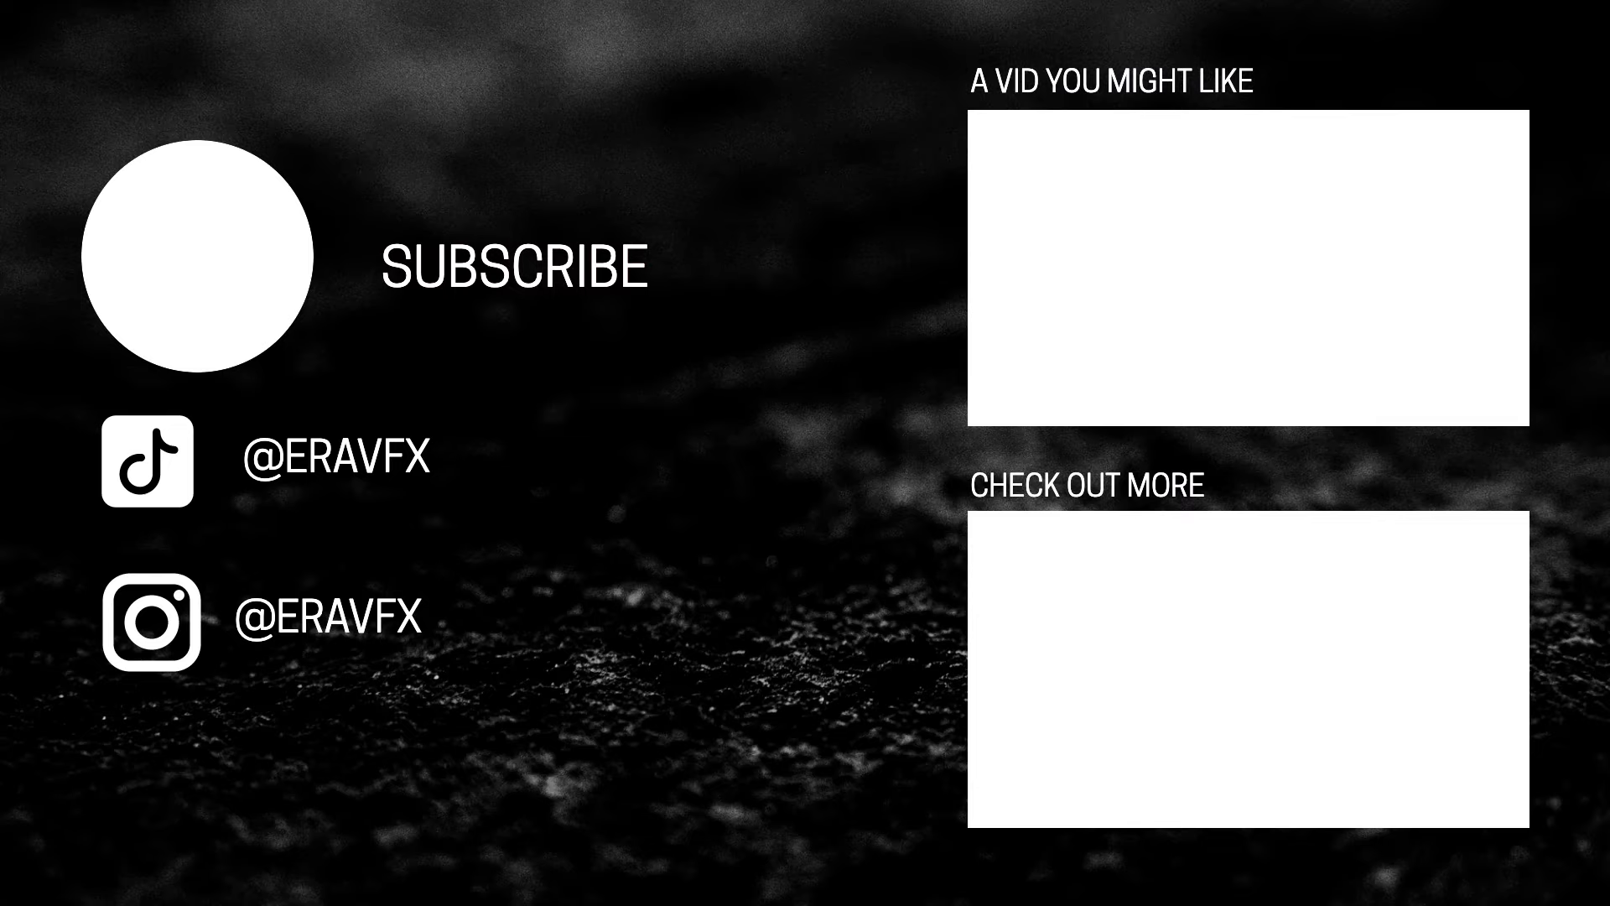